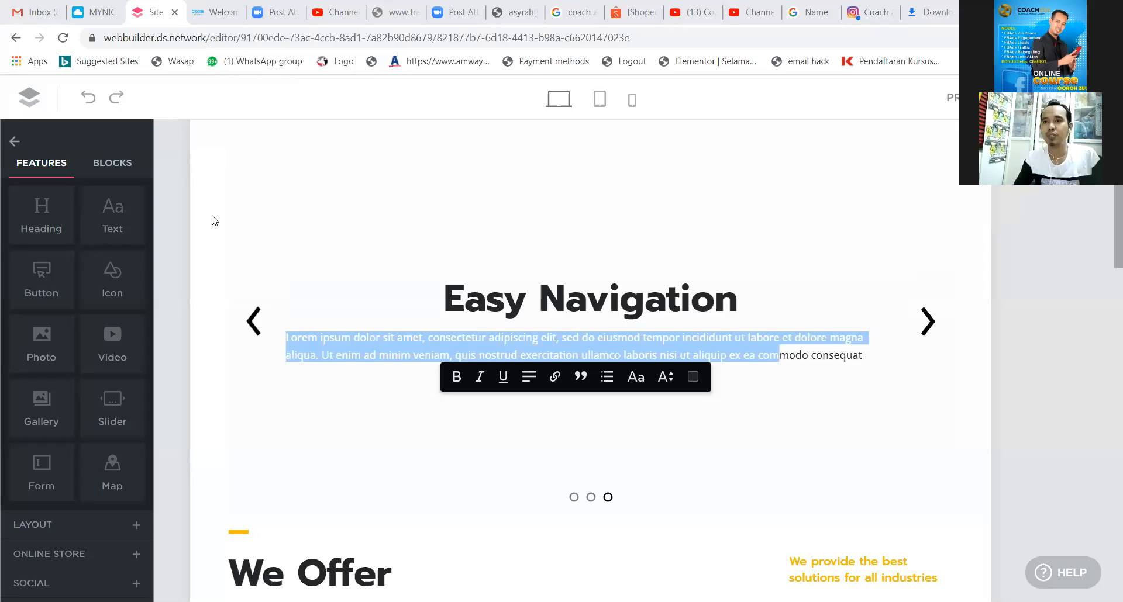
Close the Features/Blocks panel and go back to the main BUILD/PAGES/STORE sidebar.
mouse_move(361, 197)
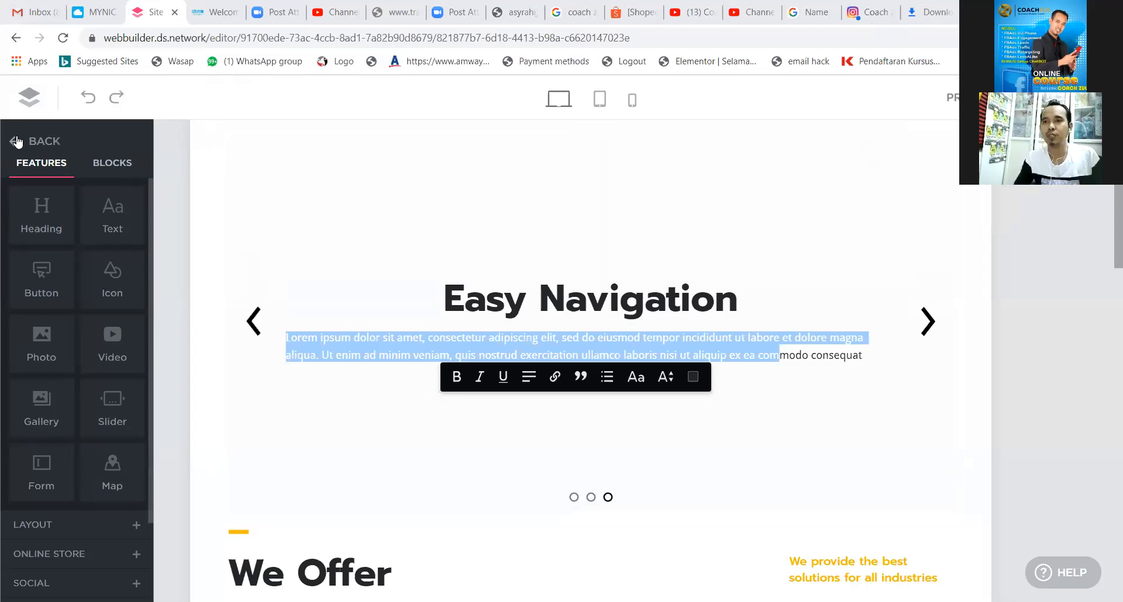
click(16, 142)
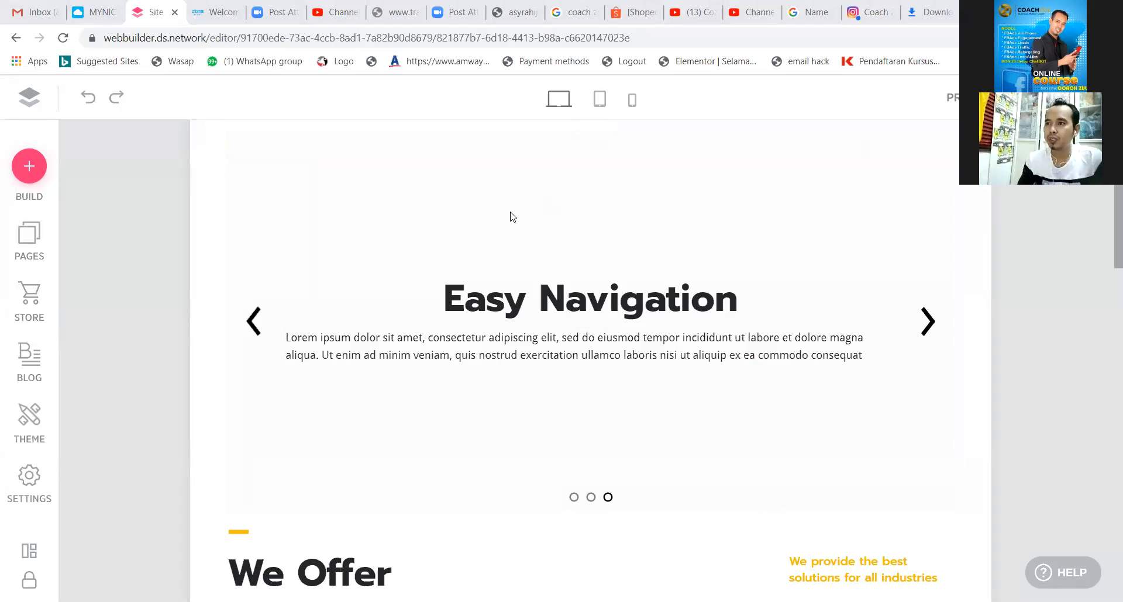
mouse_move(263, 158)
mouse_down()
mouse_move(48, 284)
mouse_move(71, 263)
mouse_move(43, 293)
mouse_move(57, 294)
mouse_move(46, 293)
mouse_move(71, 265)
mouse_up()
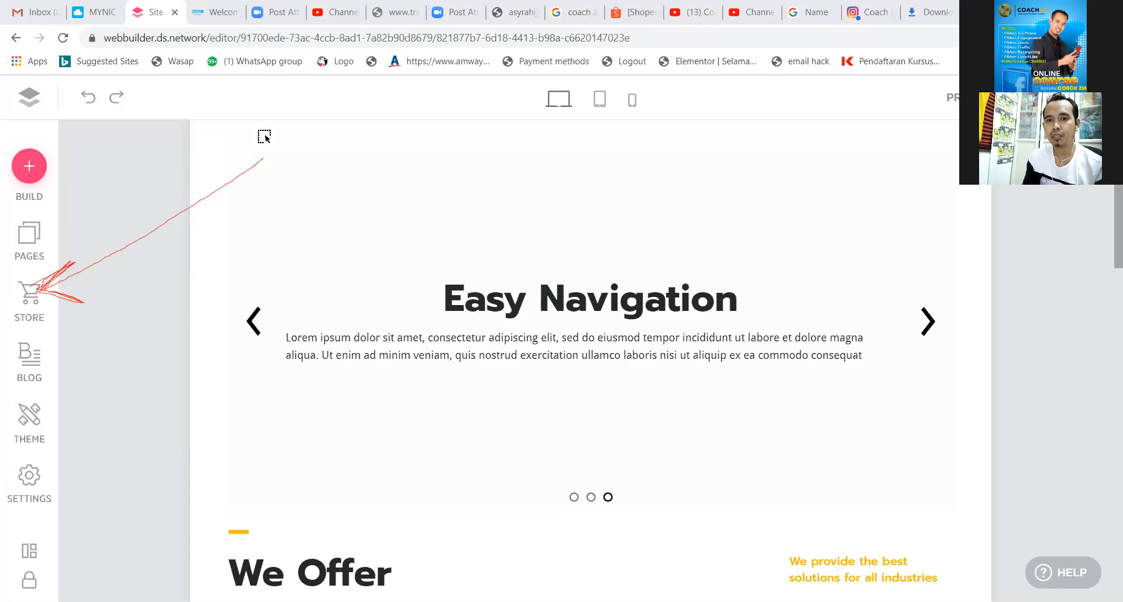
Exit the site editor via Settings and Home to reach the My Sites dashboard.
click(27, 483)
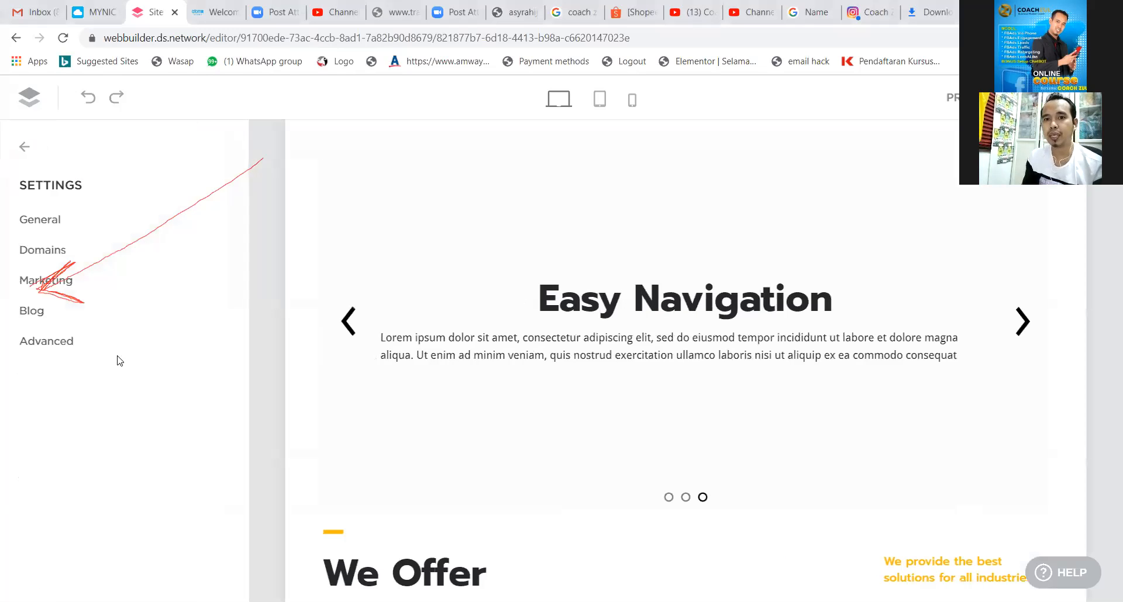
click(26, 145)
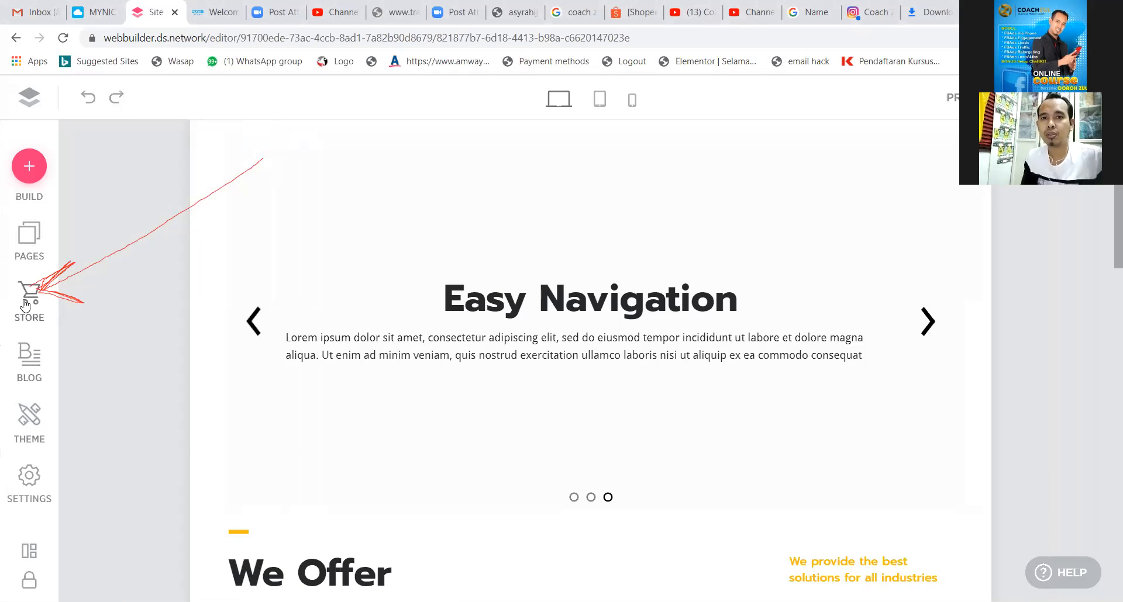
click(31, 101)
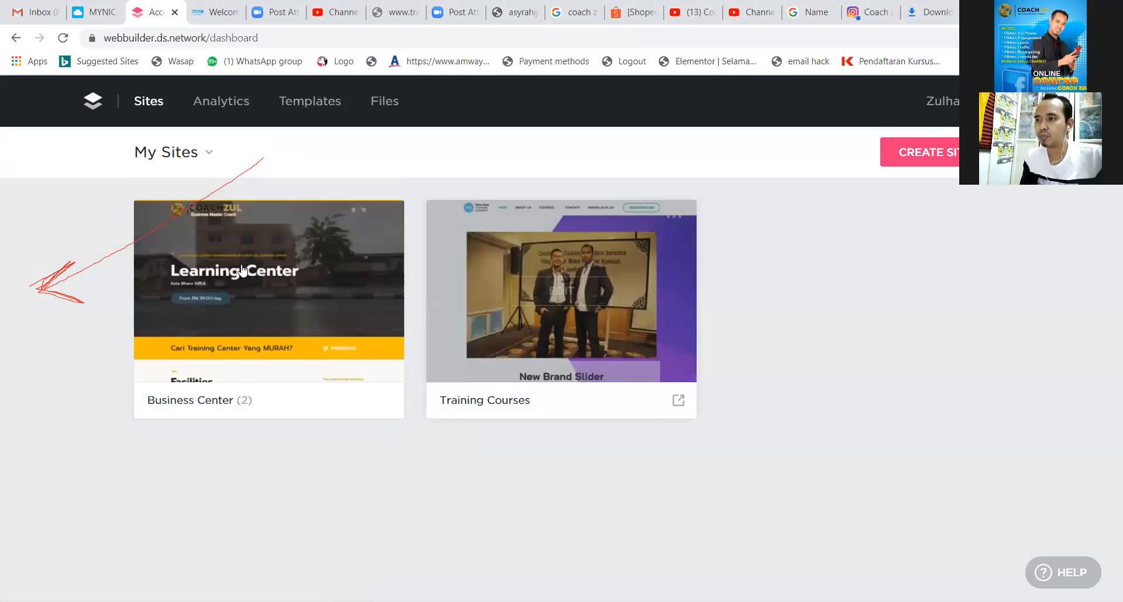
click(302, 278)
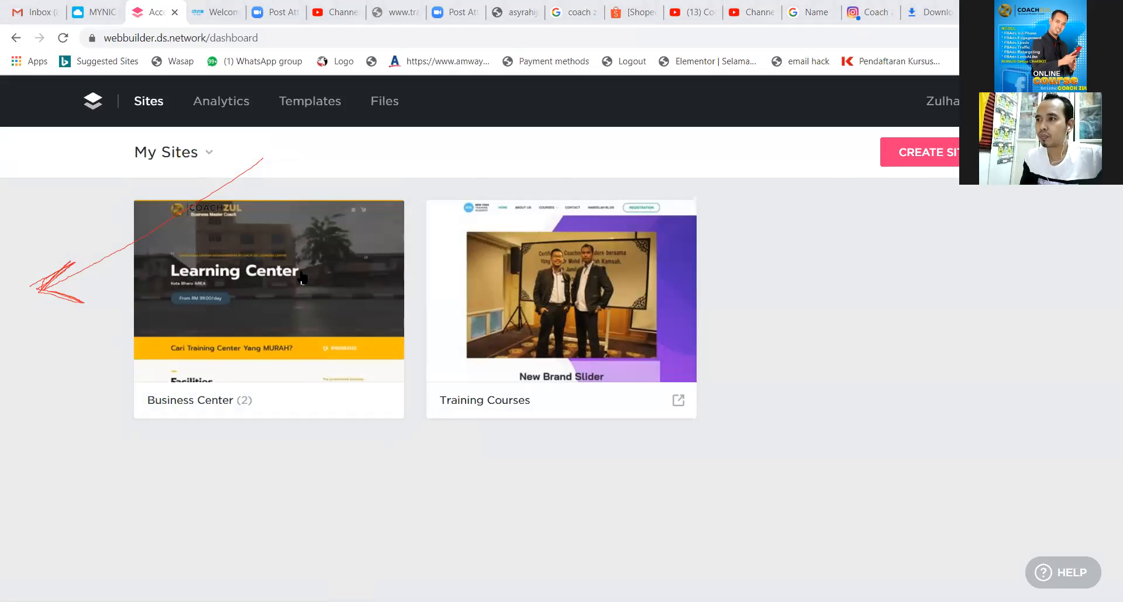
click(743, 115)
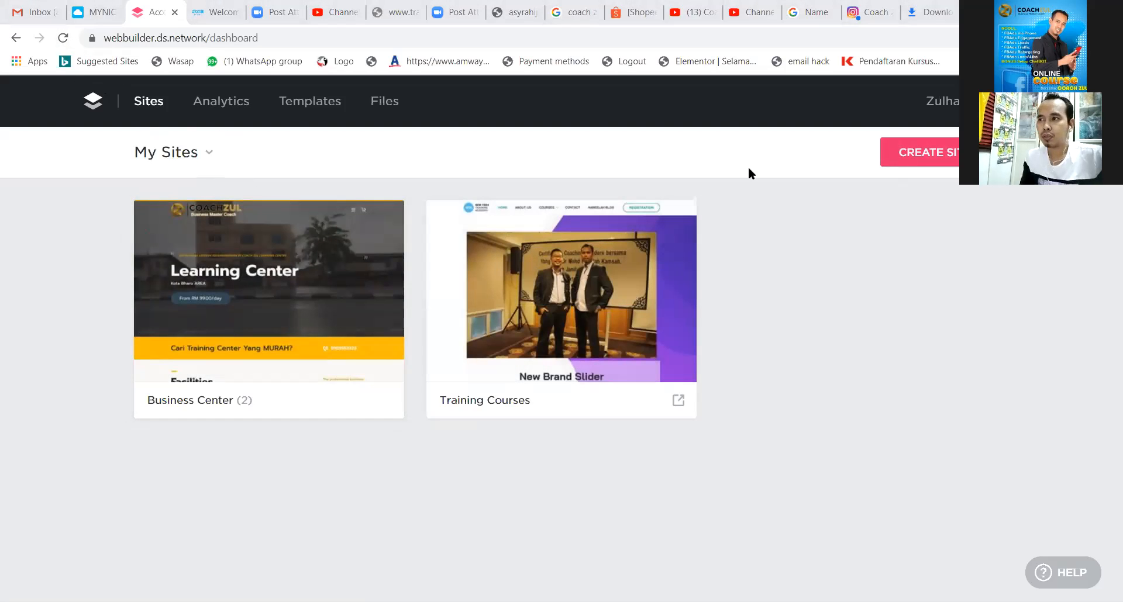
mouse_move(262, 288)
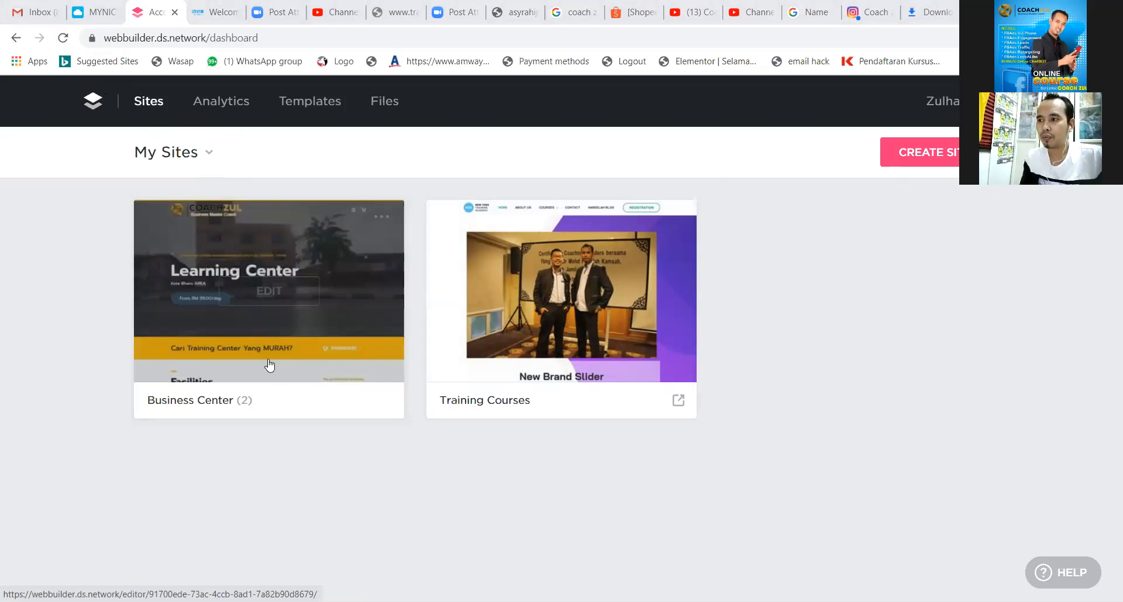
Edit the Business Center site and show its Online Store options: Products, Settings, Discounts, Orders.
click(264, 296)
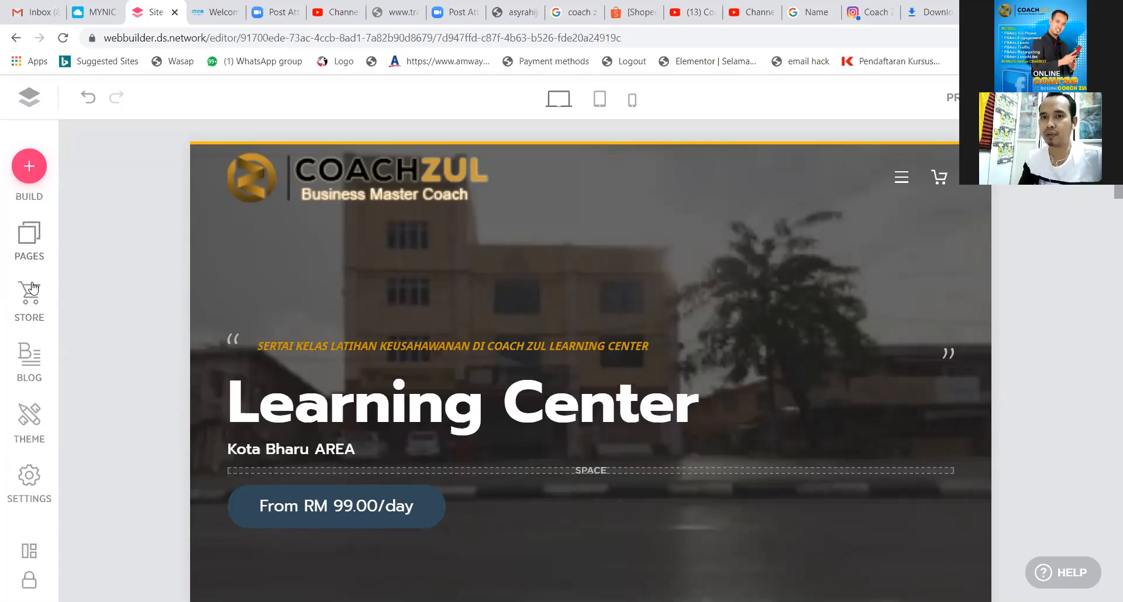
click(28, 309)
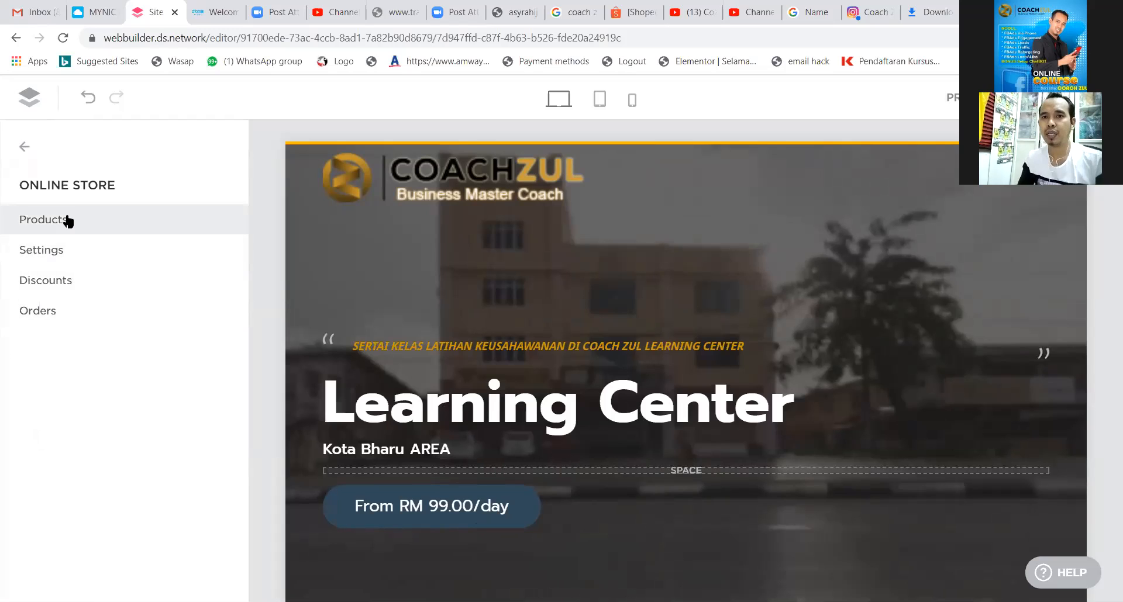
Open the Online Store Settings list with Store Information, Payments, Shipping and Taxes.
click(62, 255)
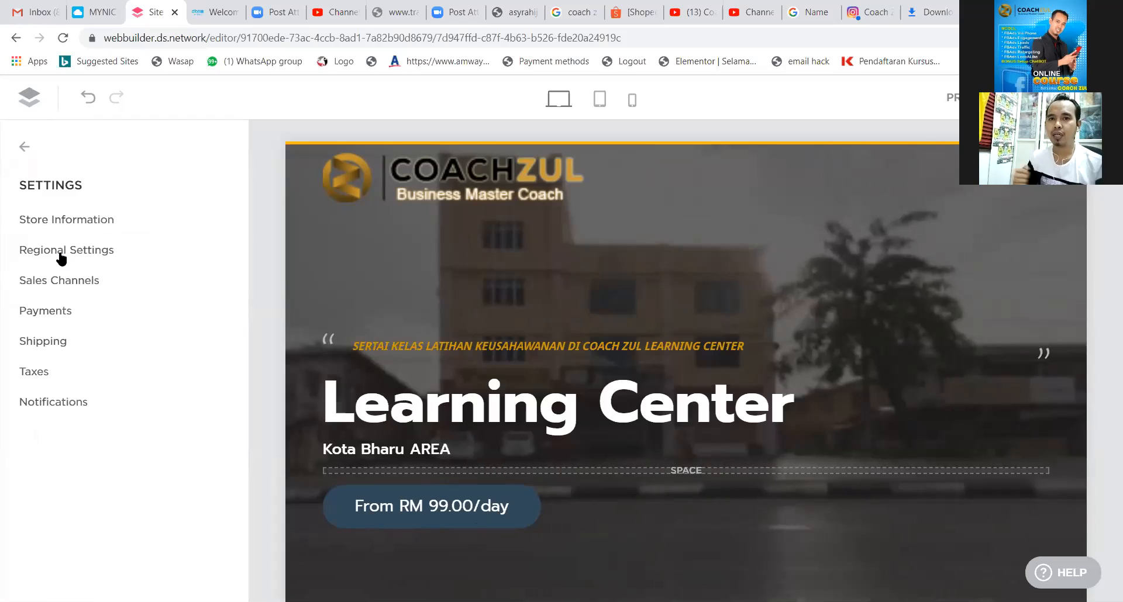
Rename the store from 'Tupperware Store' to 'Jualan Online Saya' in Store Information.
click(89, 220)
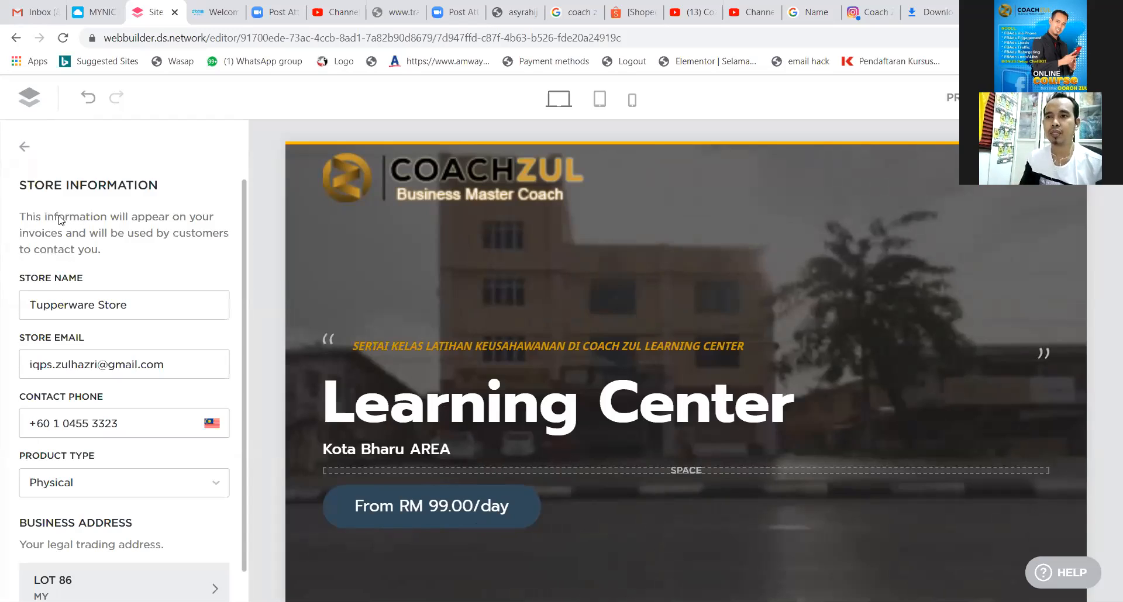
drag(154, 314, 26, 314)
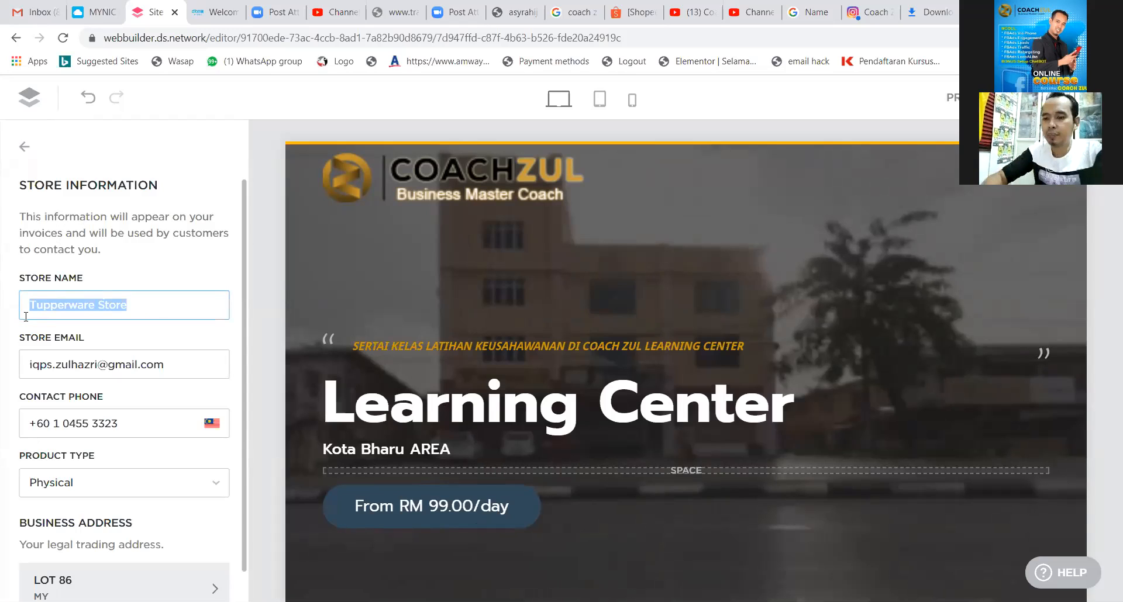
text(Jualan )
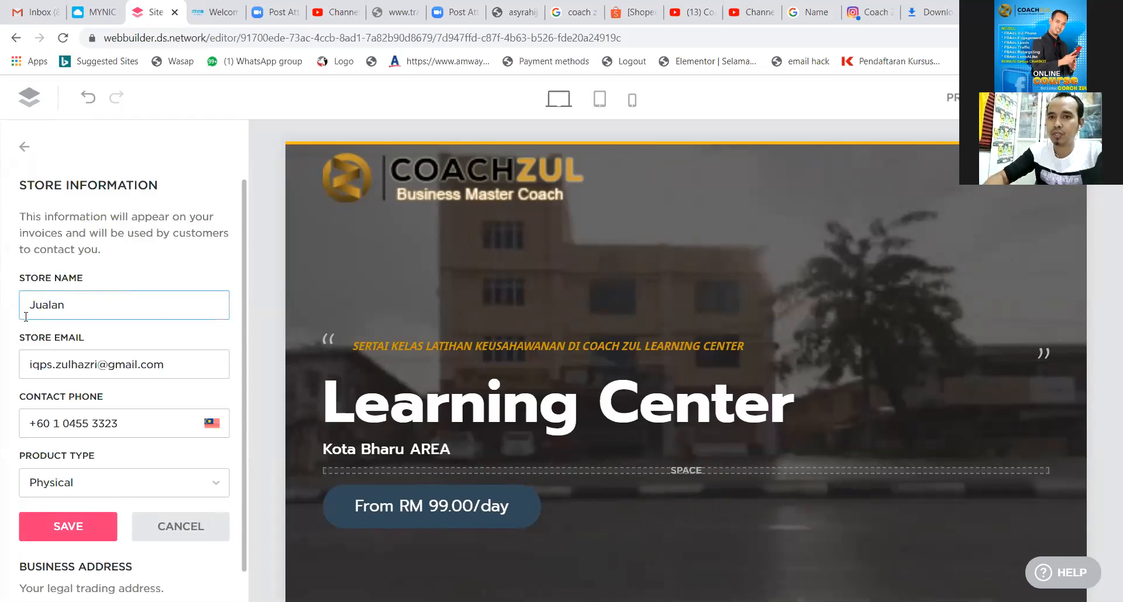
text(On)
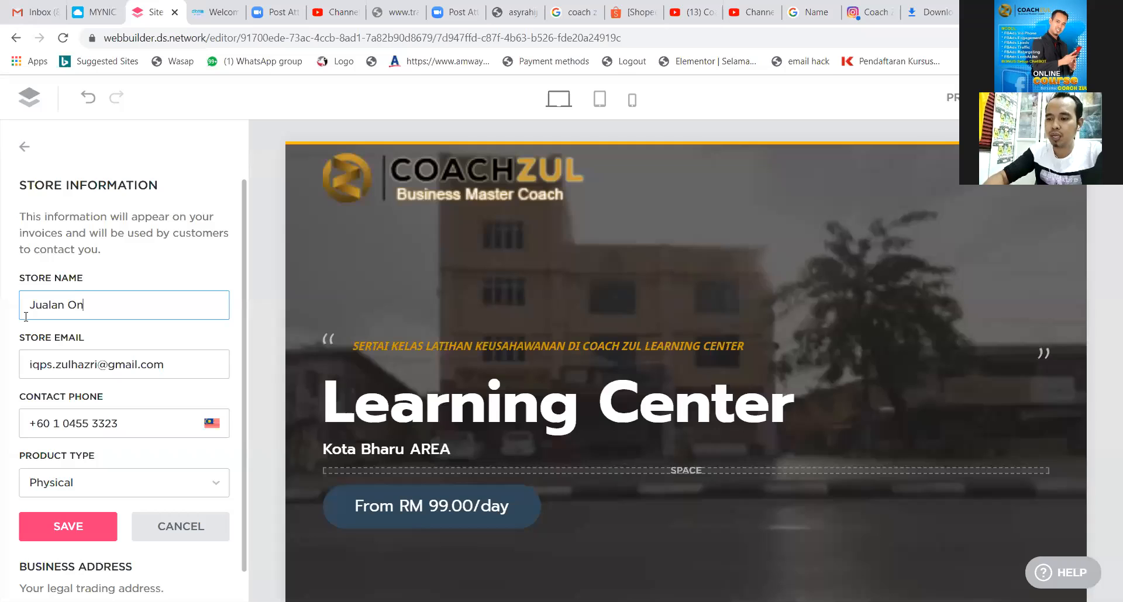
text(line Saya)
click(151, 363)
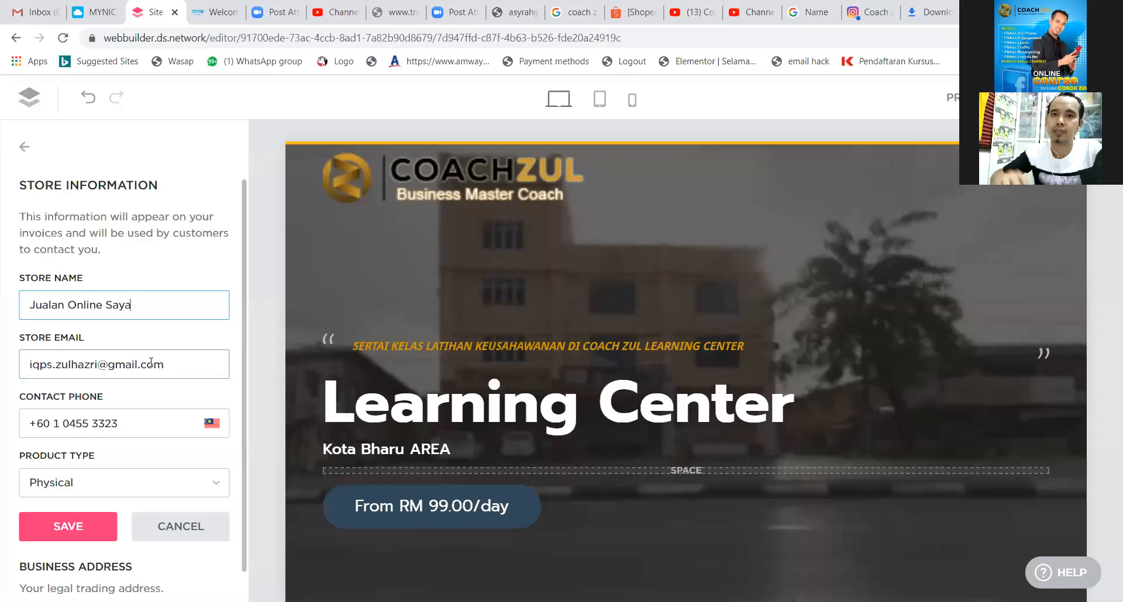
click(176, 366)
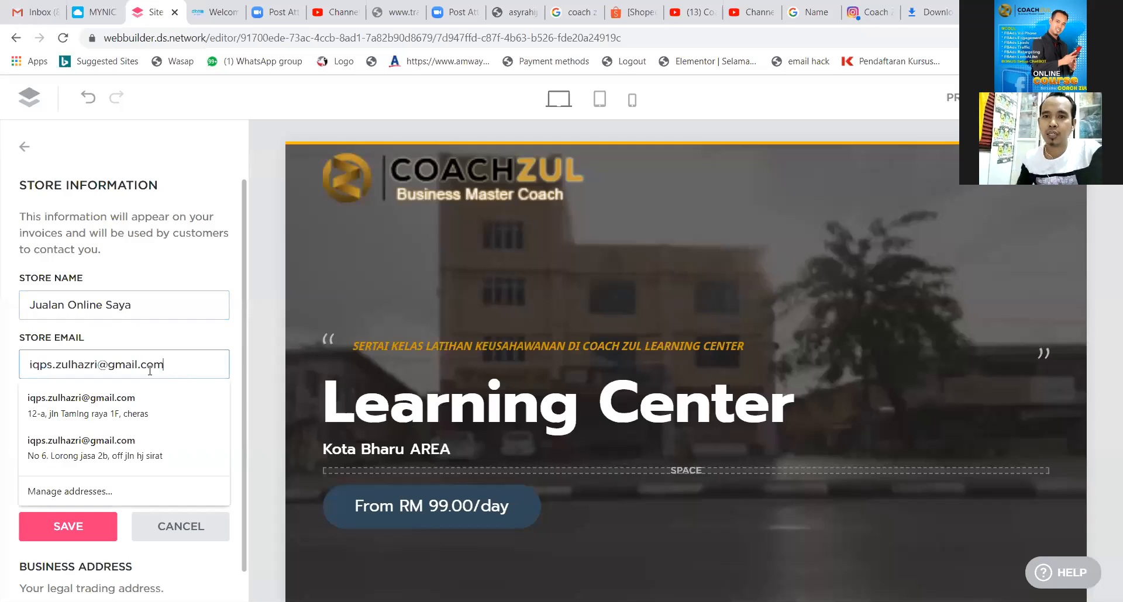
click(125, 334)
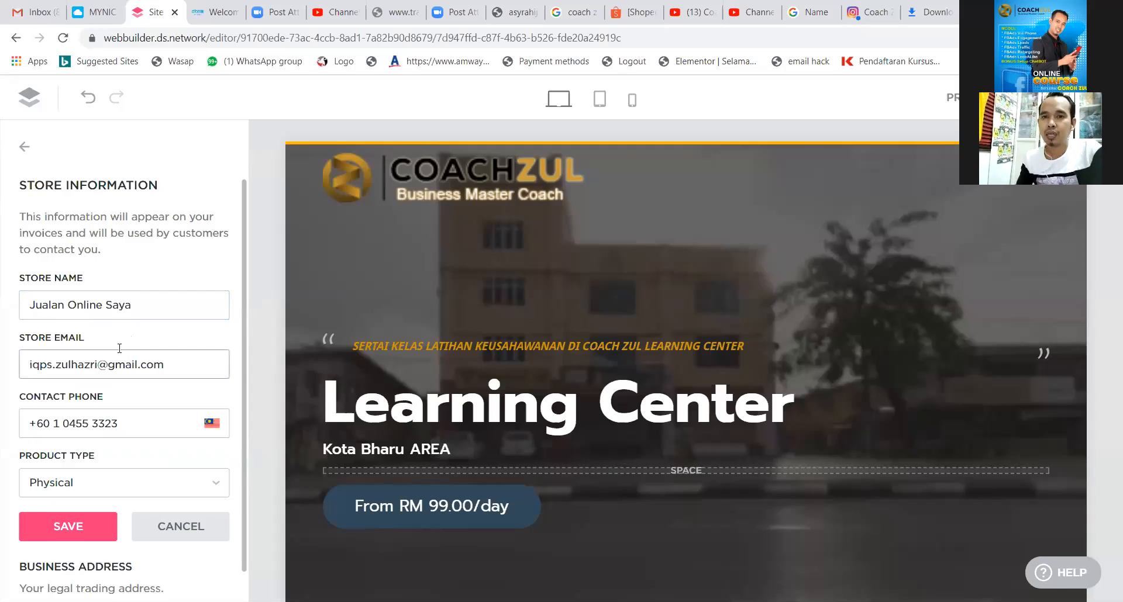
scroll(119, 348, down, 2)
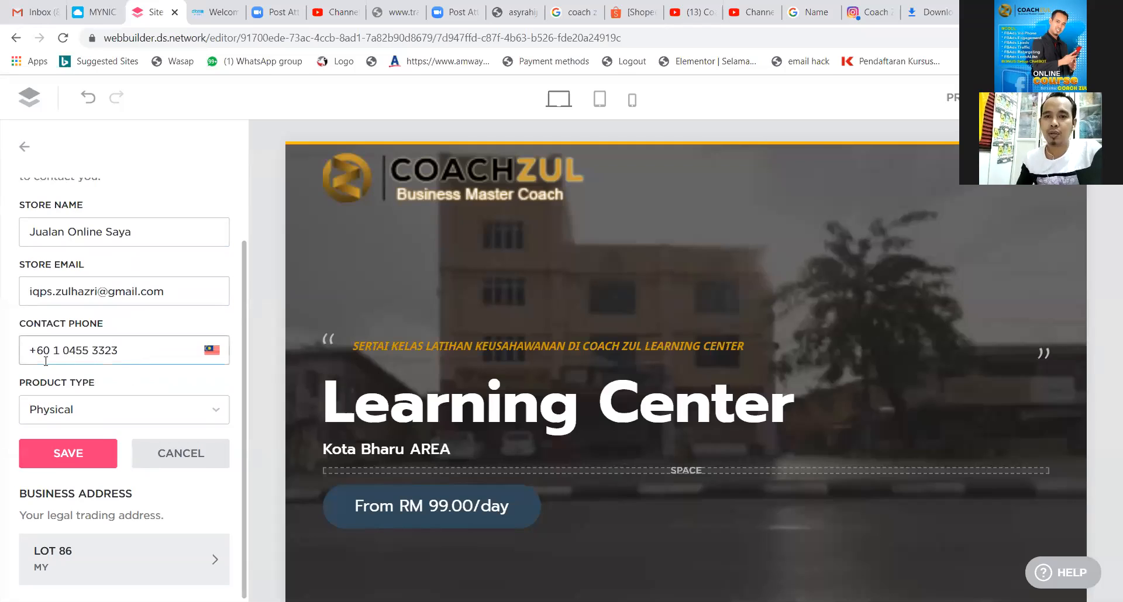
click(96, 351)
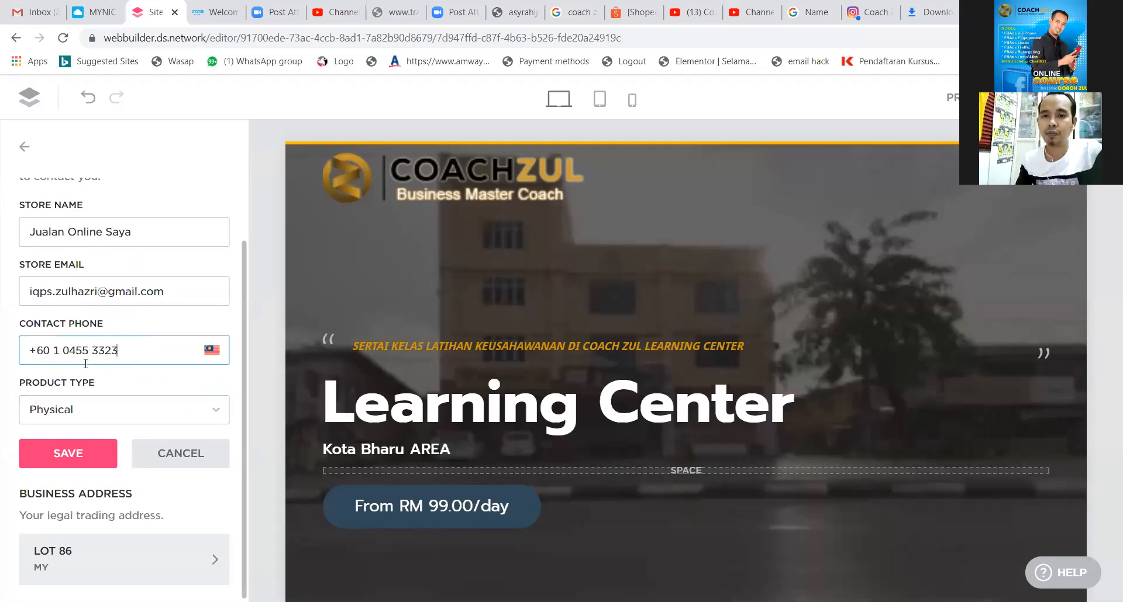
Set the product type to E-goods and bring up the Business Address form.
click(216, 420)
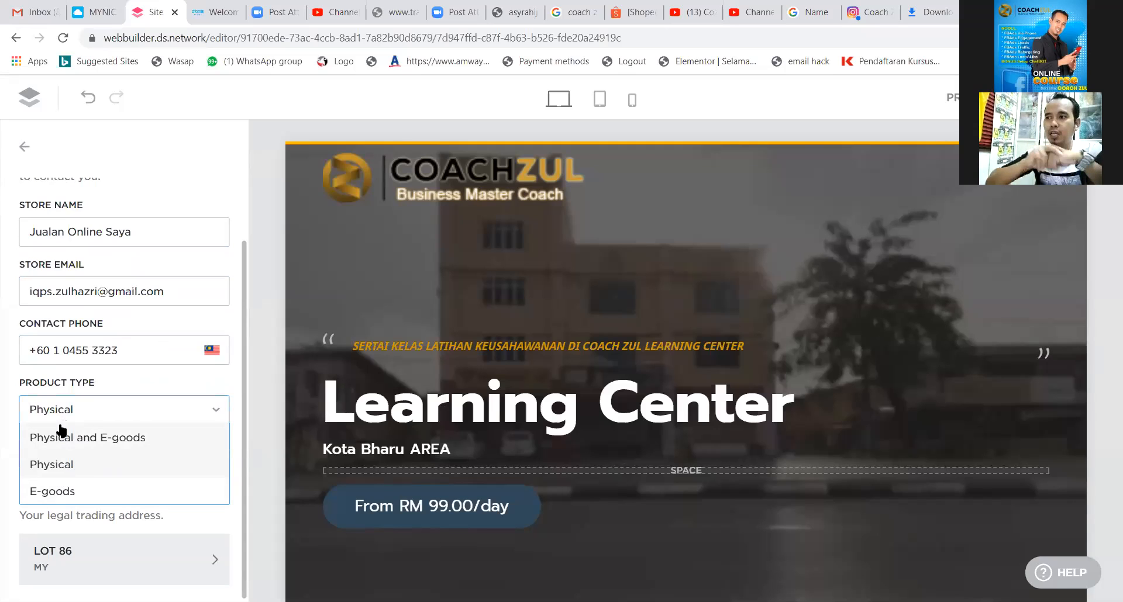
click(56, 494)
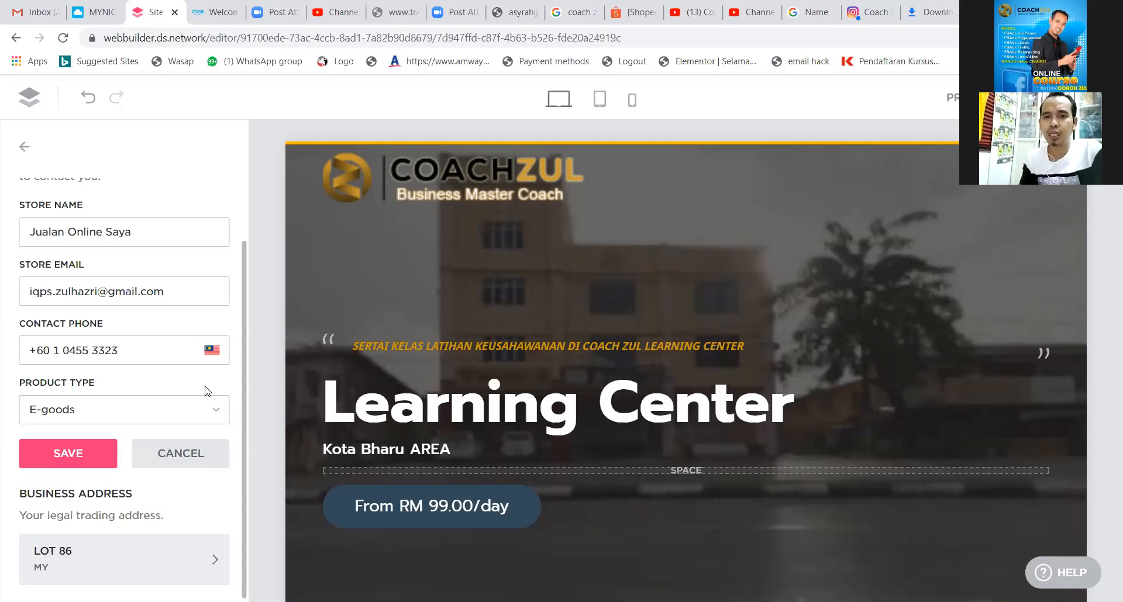
scroll(132, 438, down, 1)
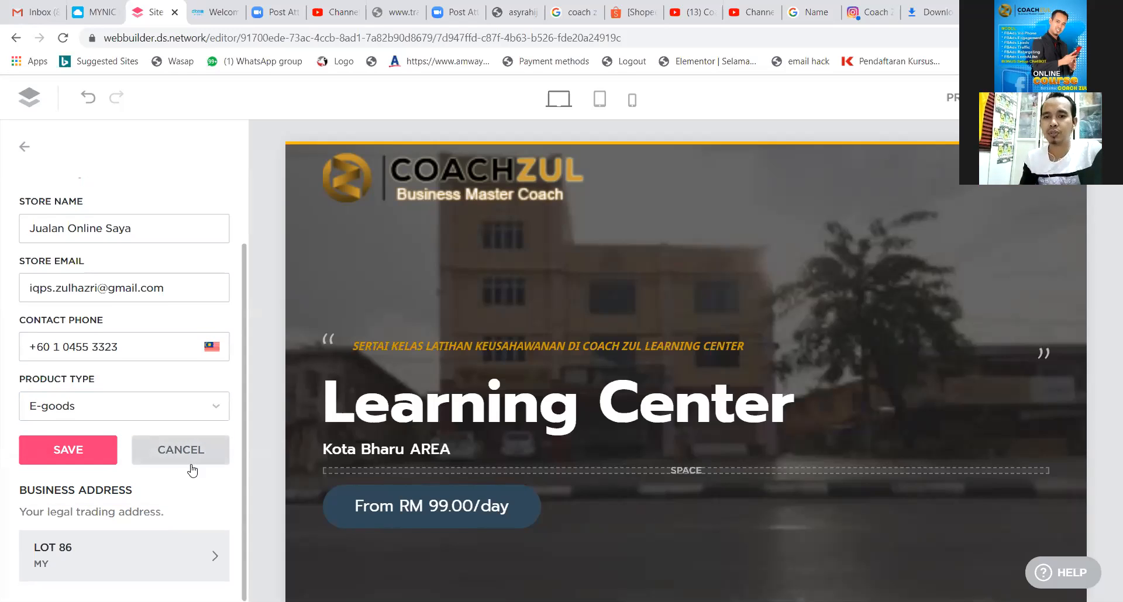
scroll(305, 468, down, 1)
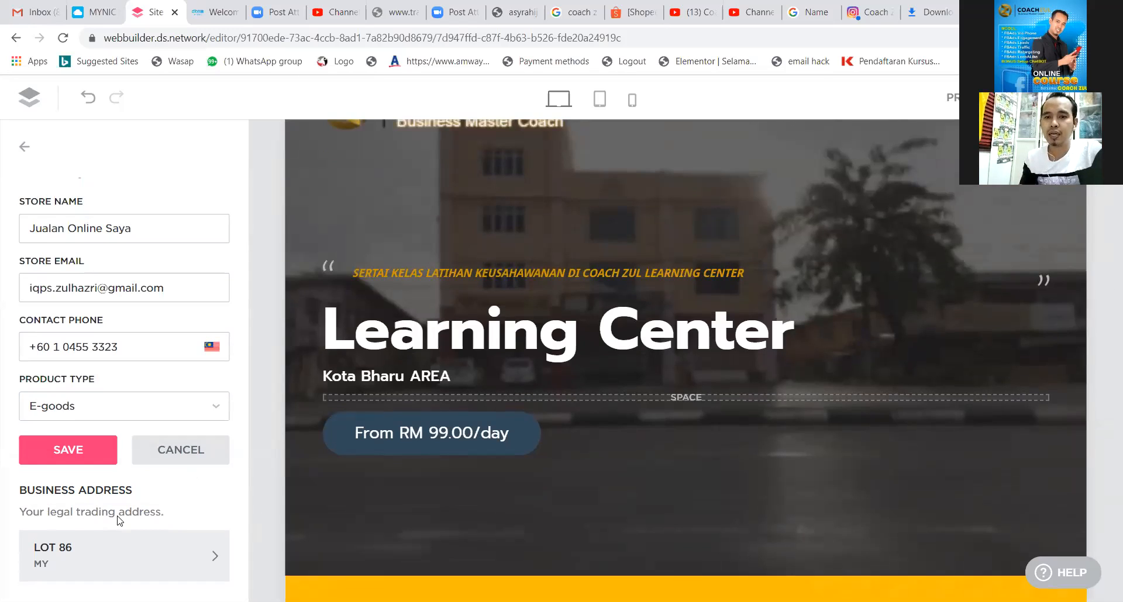
click(209, 557)
Edit the business street address and state fields, then return to Store Information.
drag(92, 305, 3, 311)
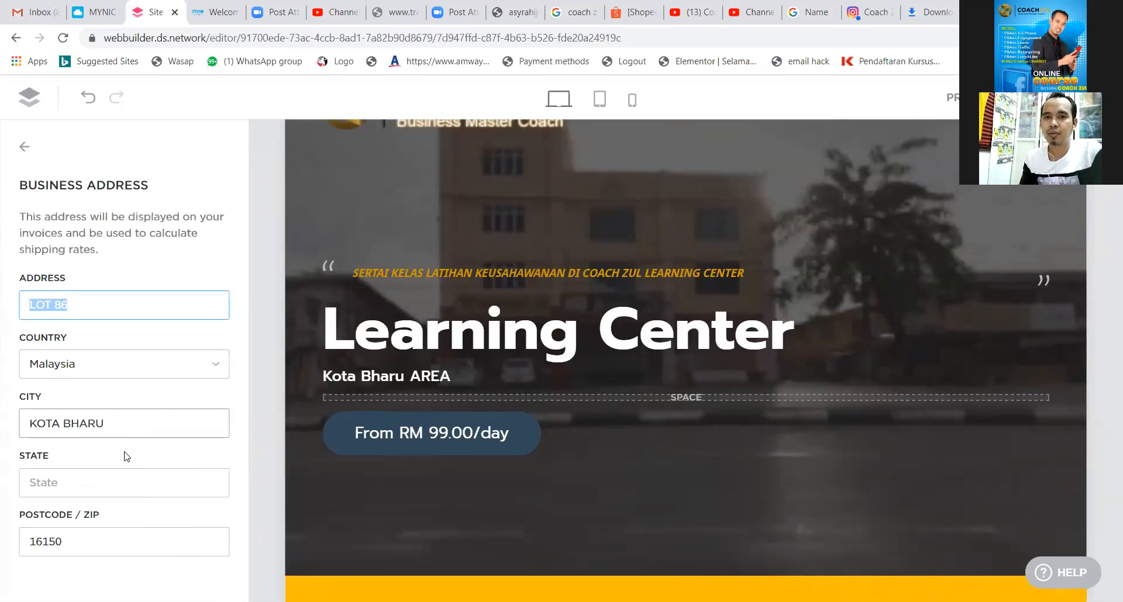
click(121, 485)
click(120, 485)
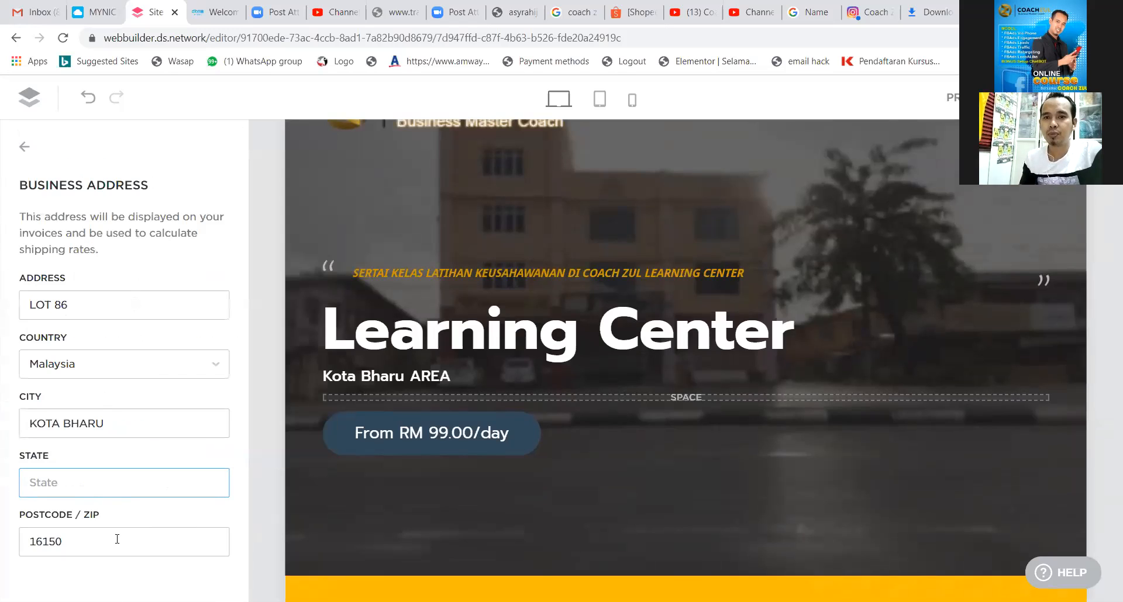
click(92, 153)
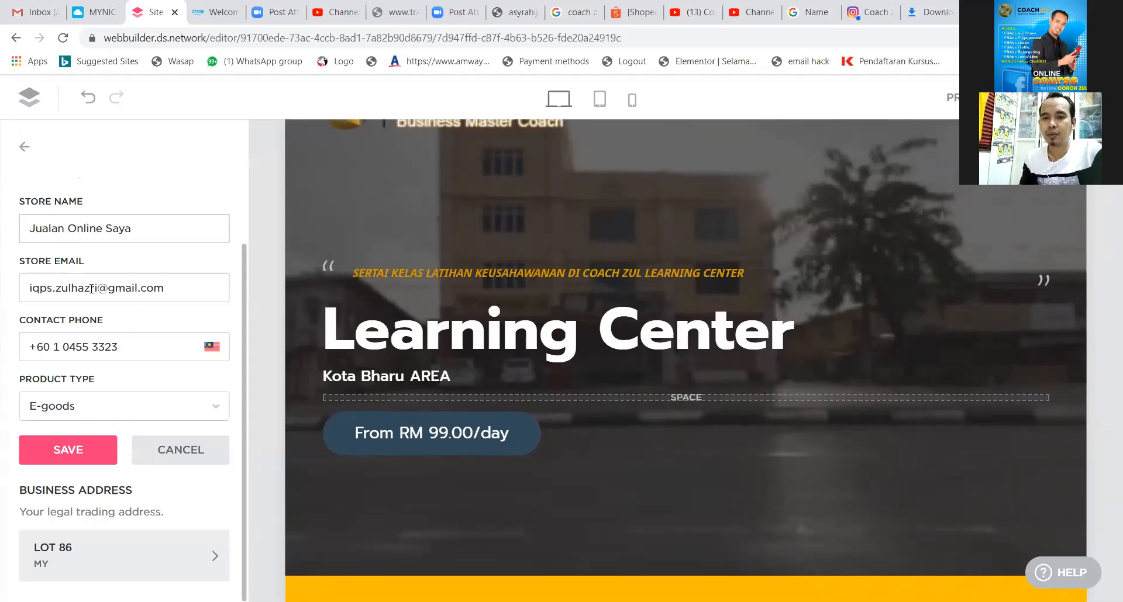
Change the product type to 'Physical and E-goods' and save the store information.
click(96, 459)
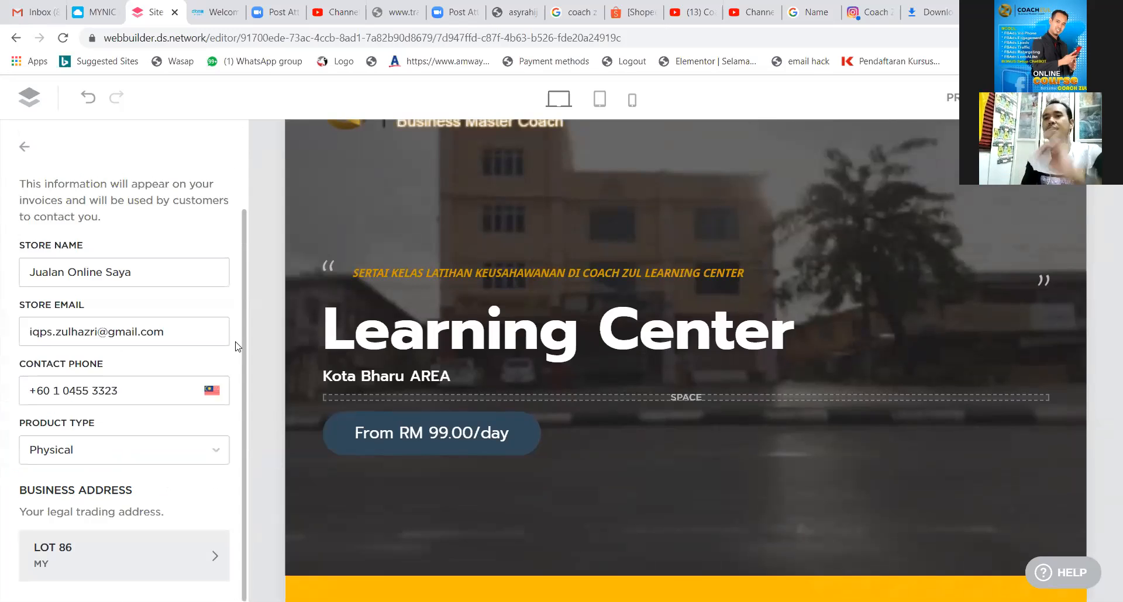
scroll(237, 346, up, 1)
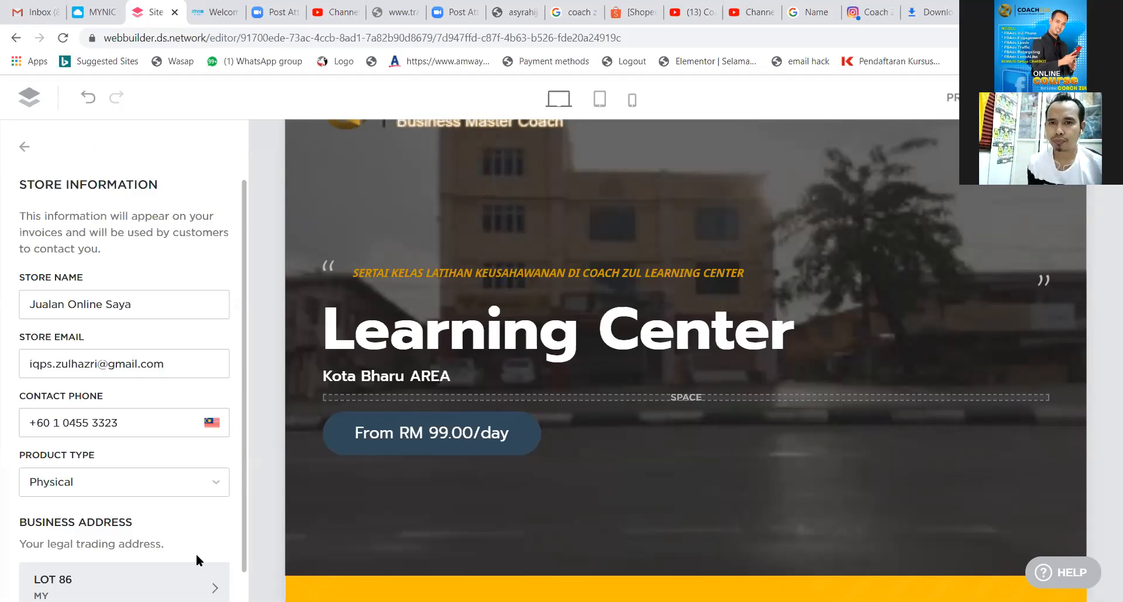
click(213, 484)
click(88, 510)
click(87, 535)
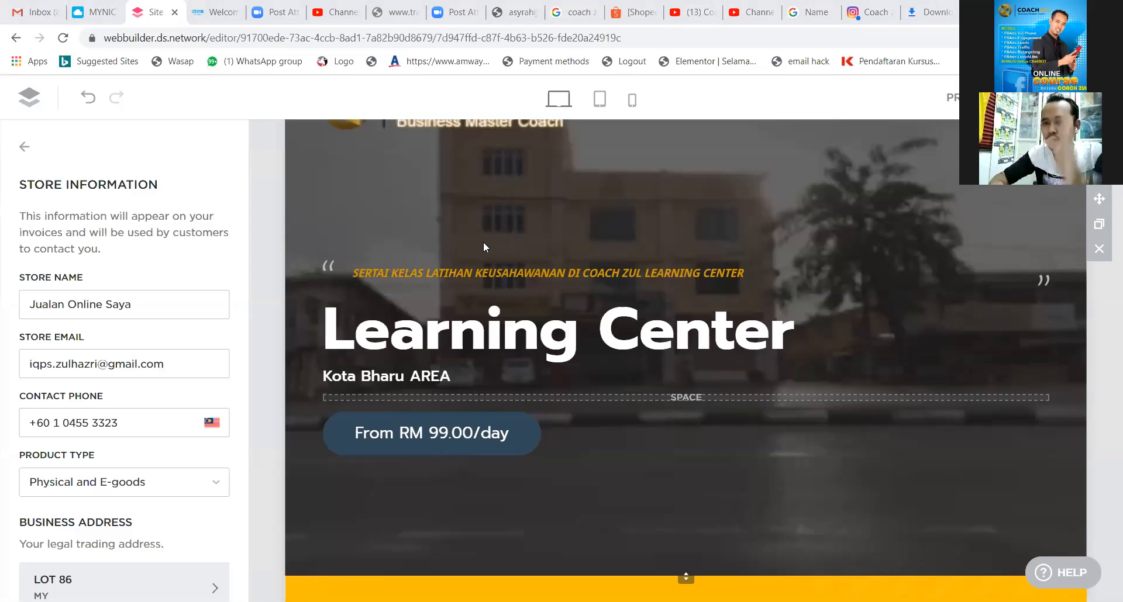
scroll(239, 397, down, 1)
scroll(238, 397, up, 1)
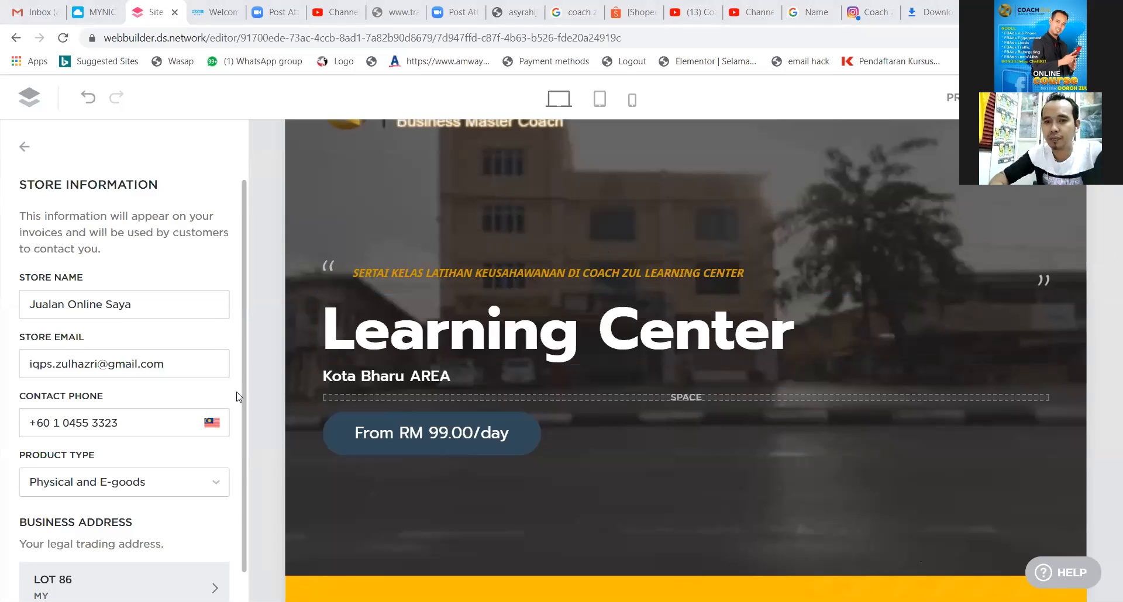
Go back to the settings list and view Regional Settings: Kuala Lumpur, Metric, Malaysian Ringgit.
click(26, 150)
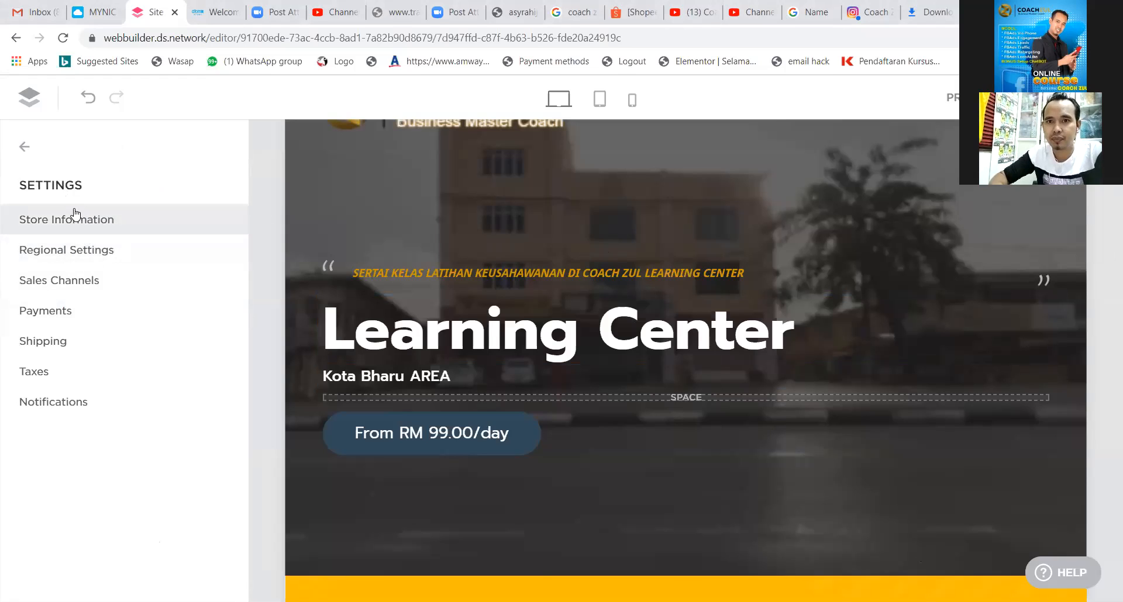
click(76, 258)
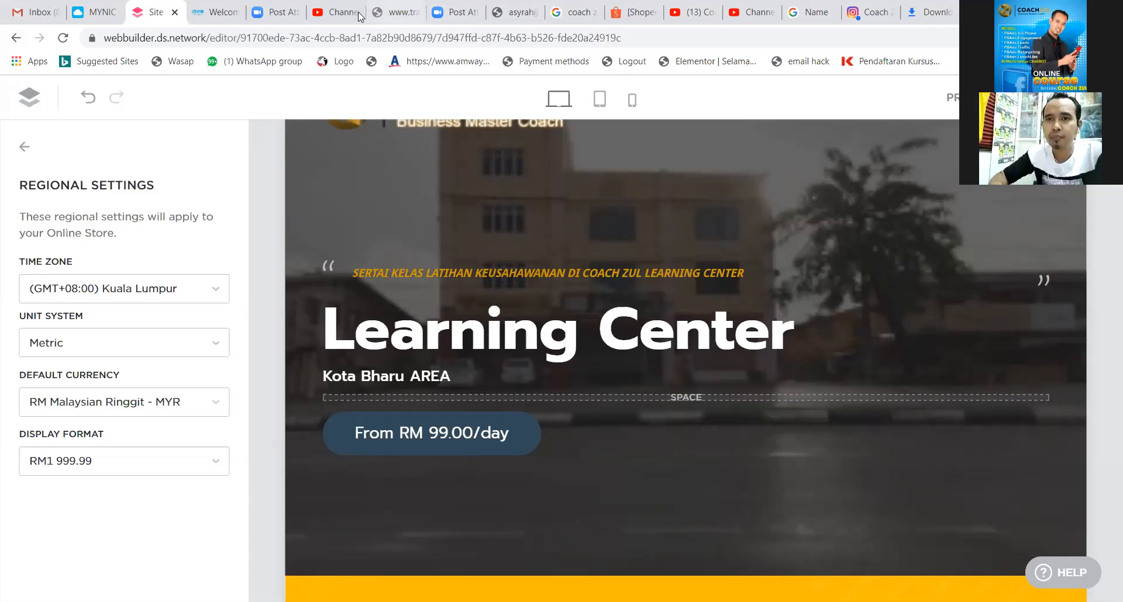
Close the Atomy, search, Shopee, extra YouTube, Instagram and downloads tabs, staying on YouTube Studio.
click(228, 18)
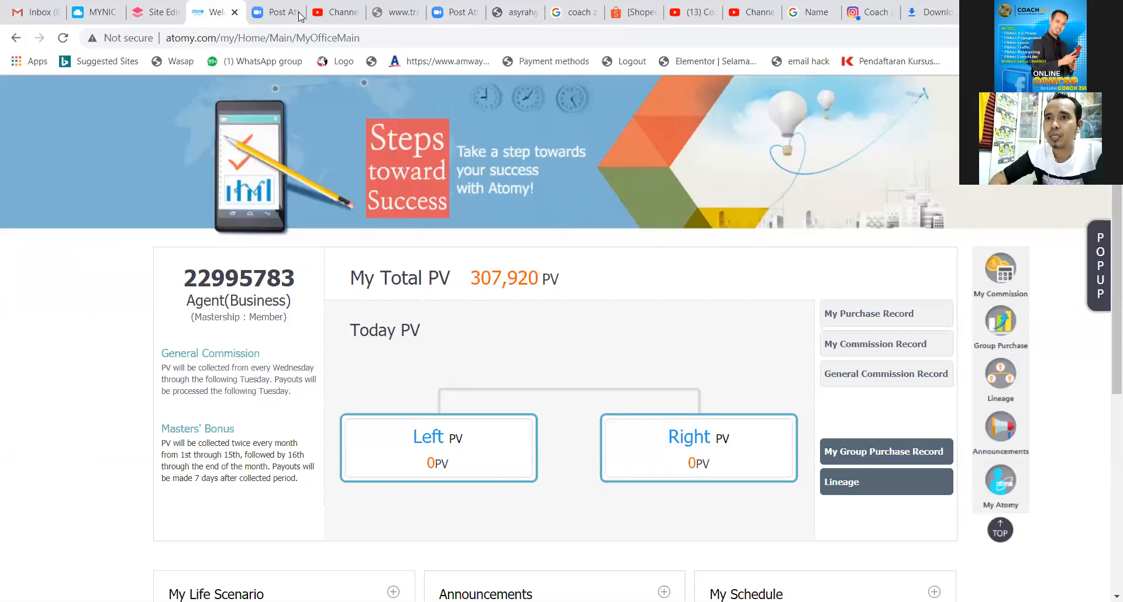
click(296, 14)
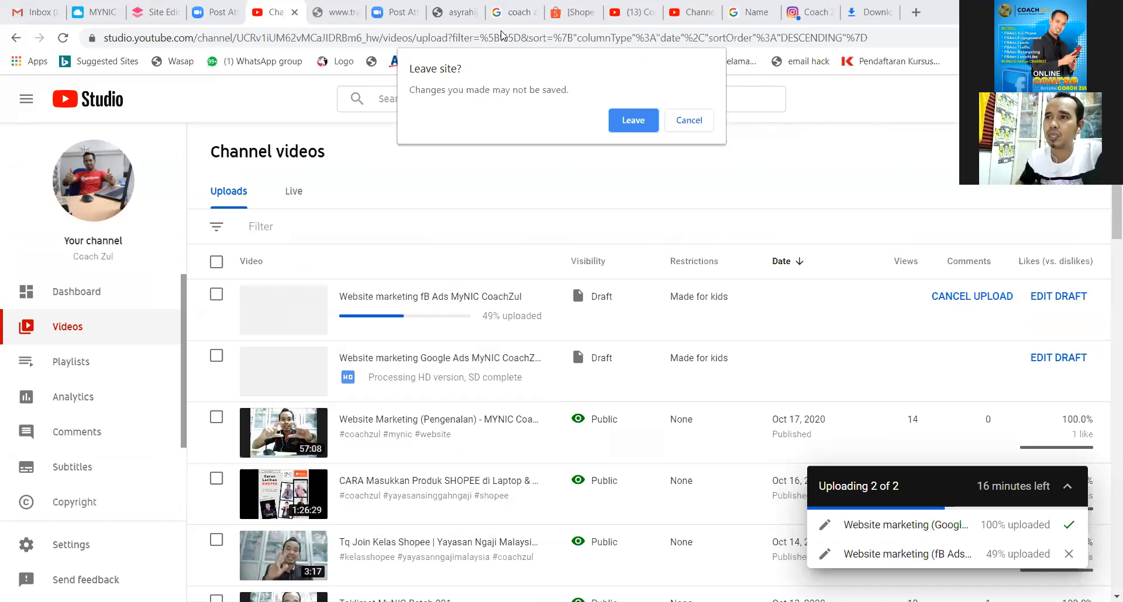
click(689, 121)
click(566, 15)
click(567, 15)
click(566, 15)
click(566, 14)
click(566, 15)
click(566, 14)
click(566, 14)
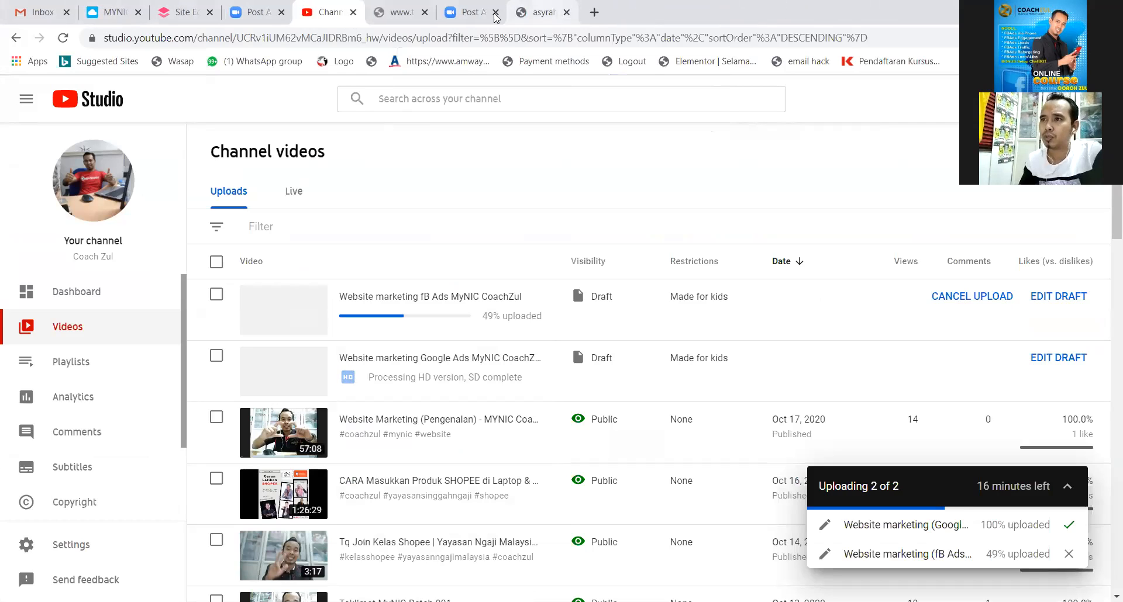
Close the MYNIC domain manager, unreachable www and extra Zoom attendee tabs.
click(123, 13)
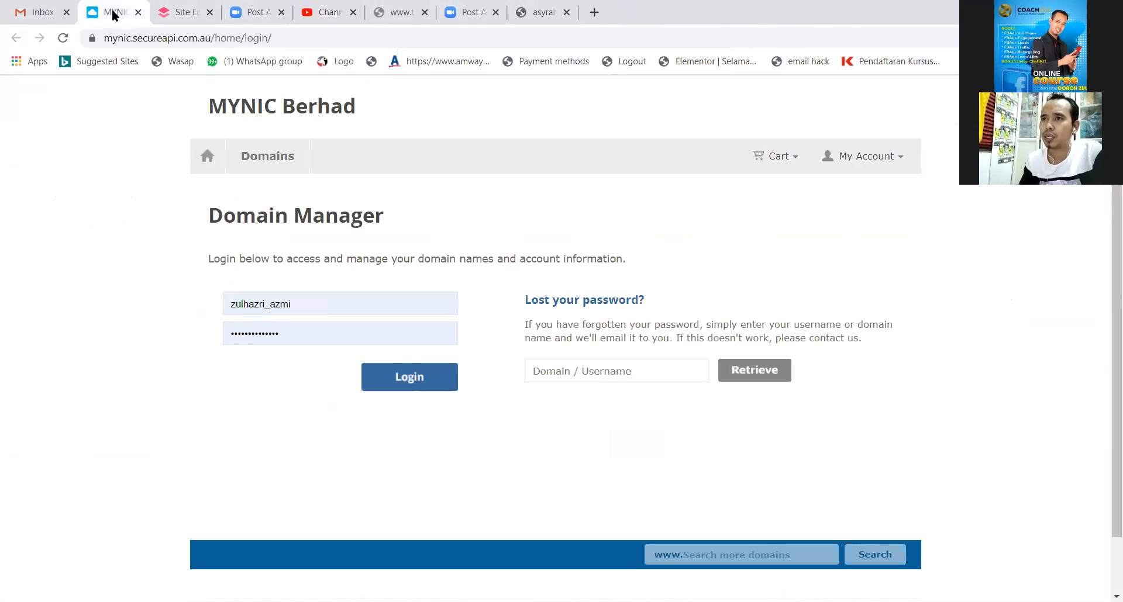
click(140, 15)
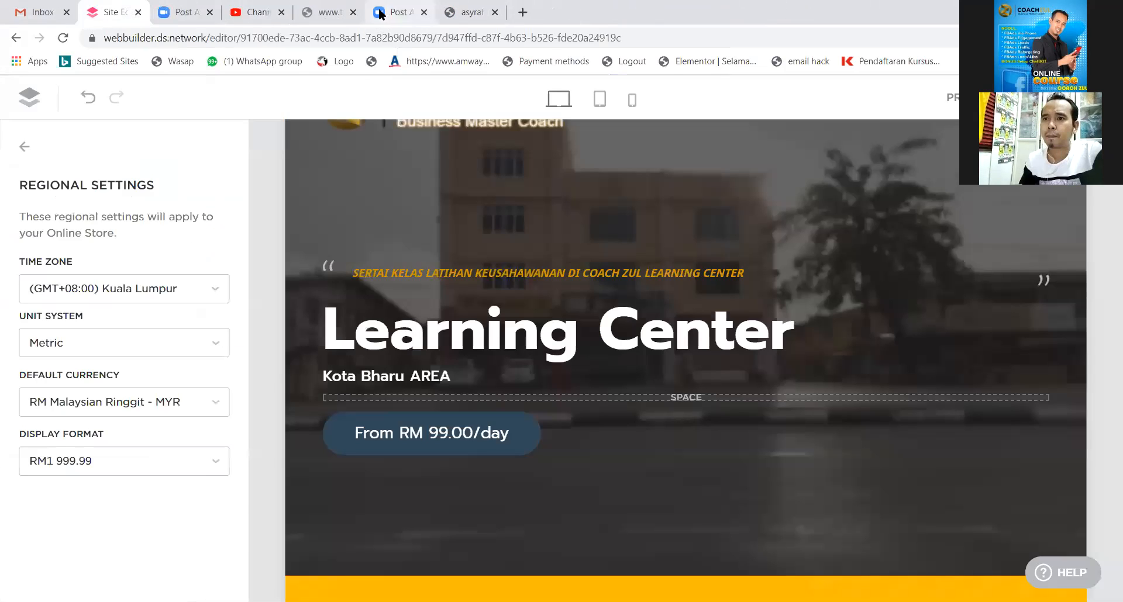
click(358, 14)
click(352, 13)
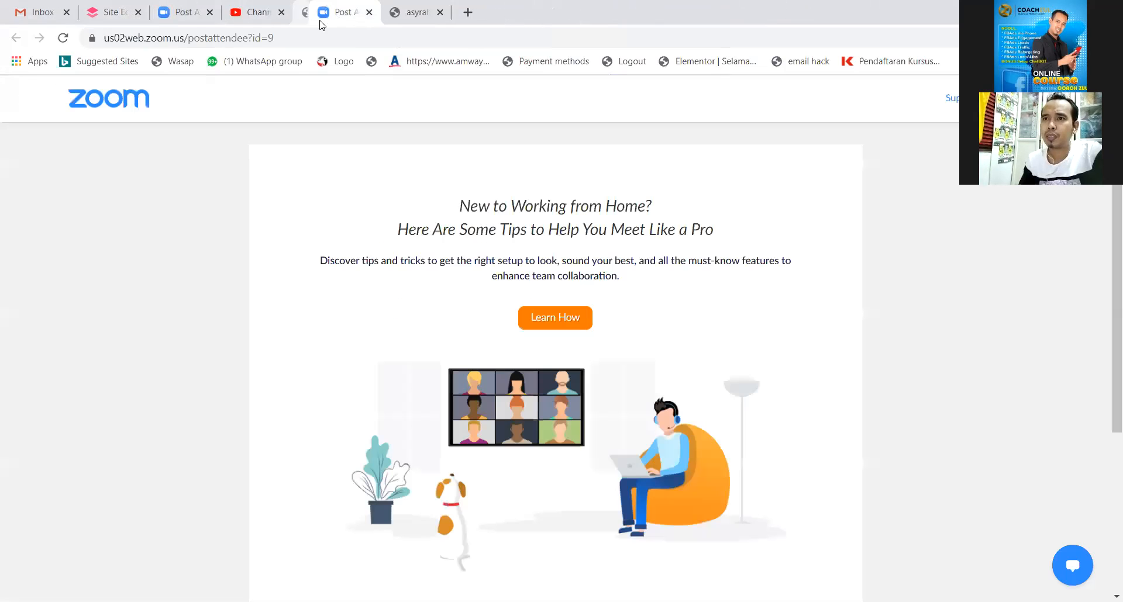
click(353, 12)
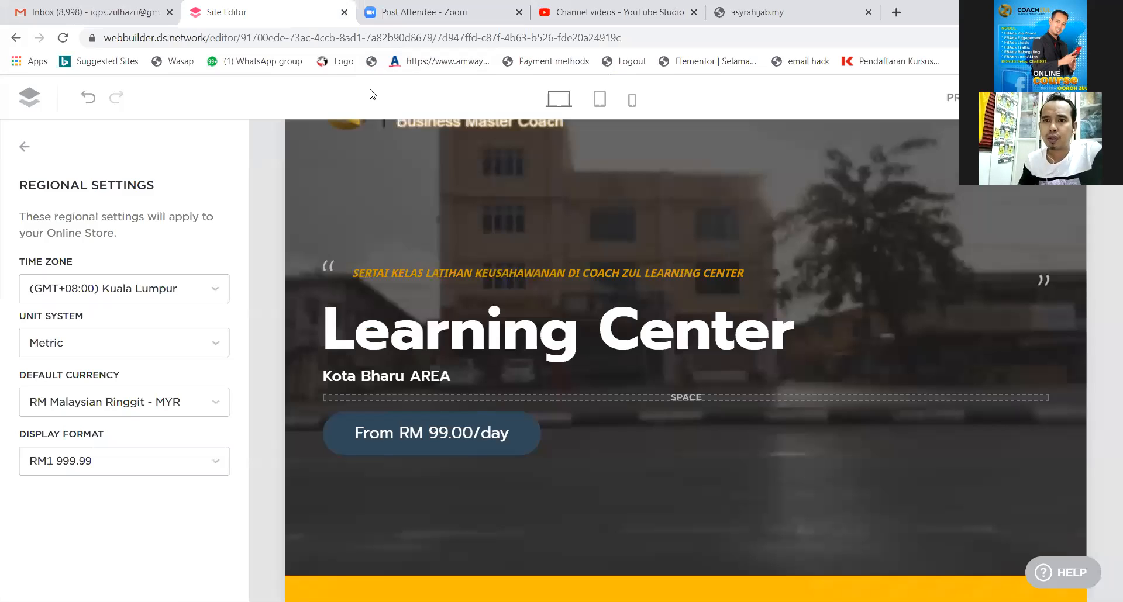
Keep the RM1 999.99 display format, view Sales Channels, and return to the settings list.
click(129, 465)
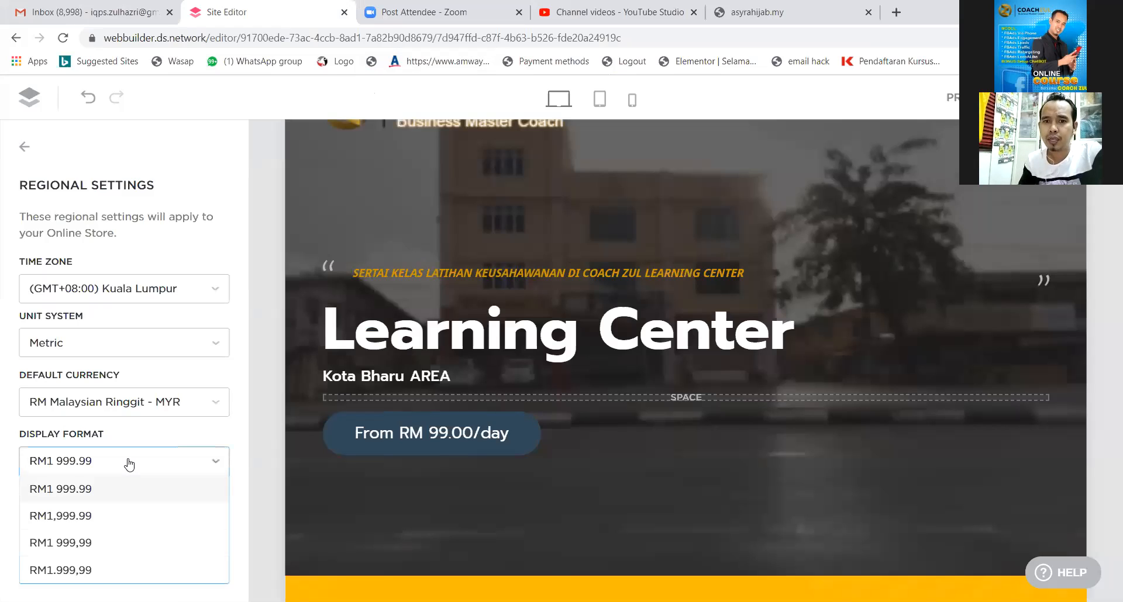
click(129, 465)
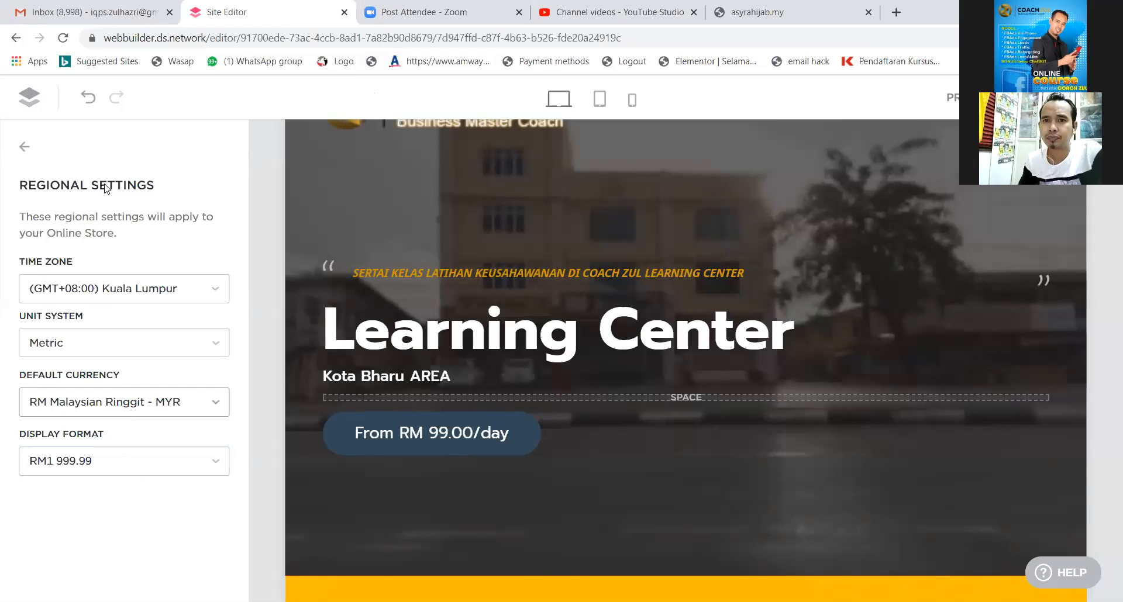
click(77, 284)
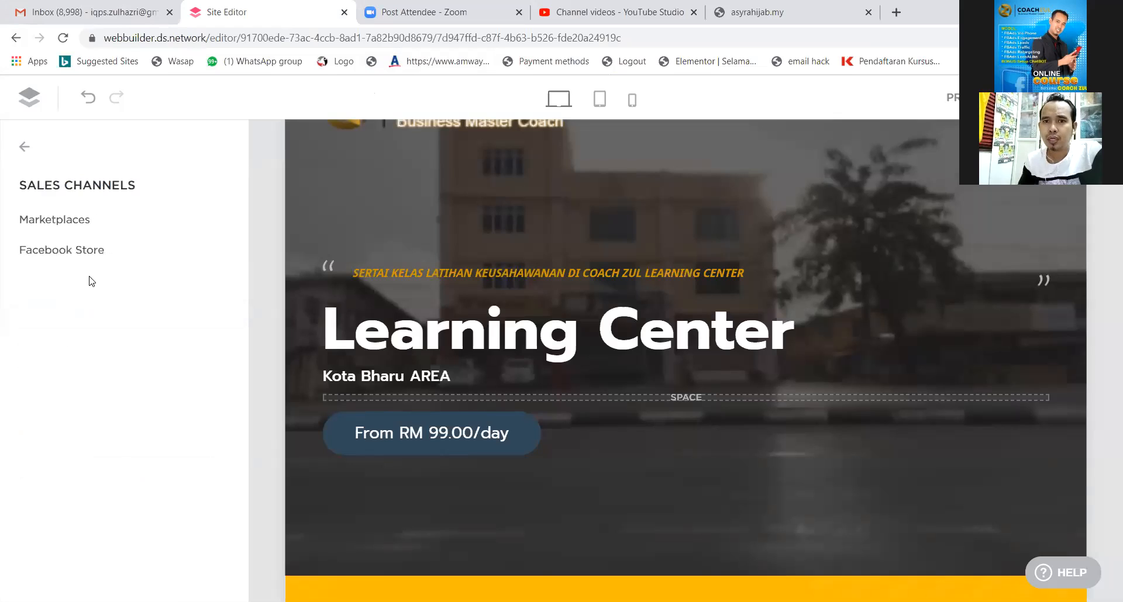
click(23, 151)
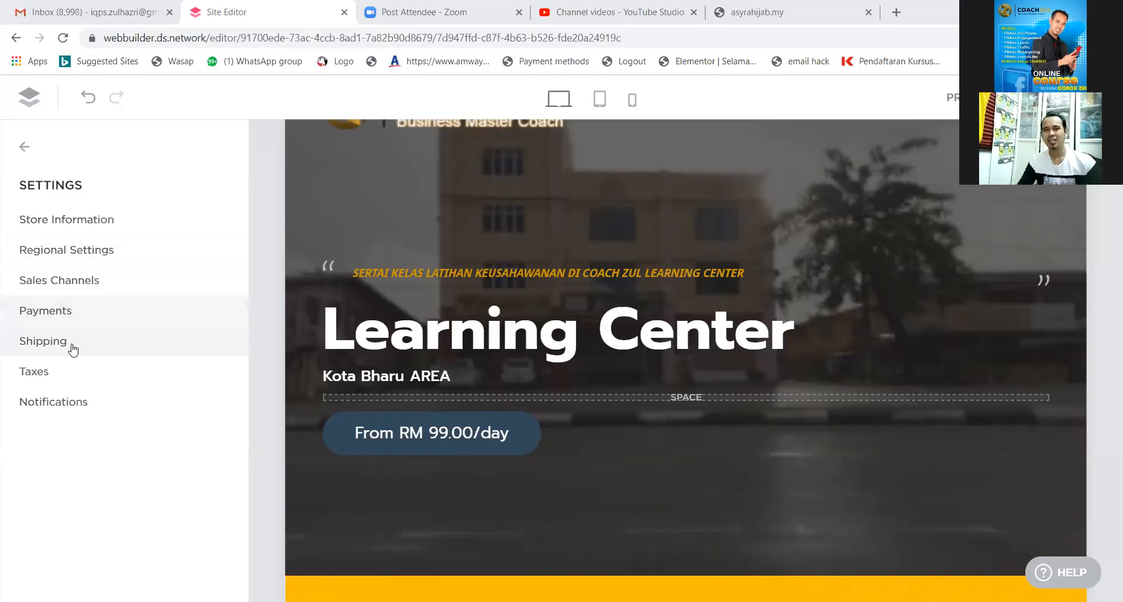
Open the Payments settings and the 'Wasap kami resit bayaran' payment options page.
click(50, 317)
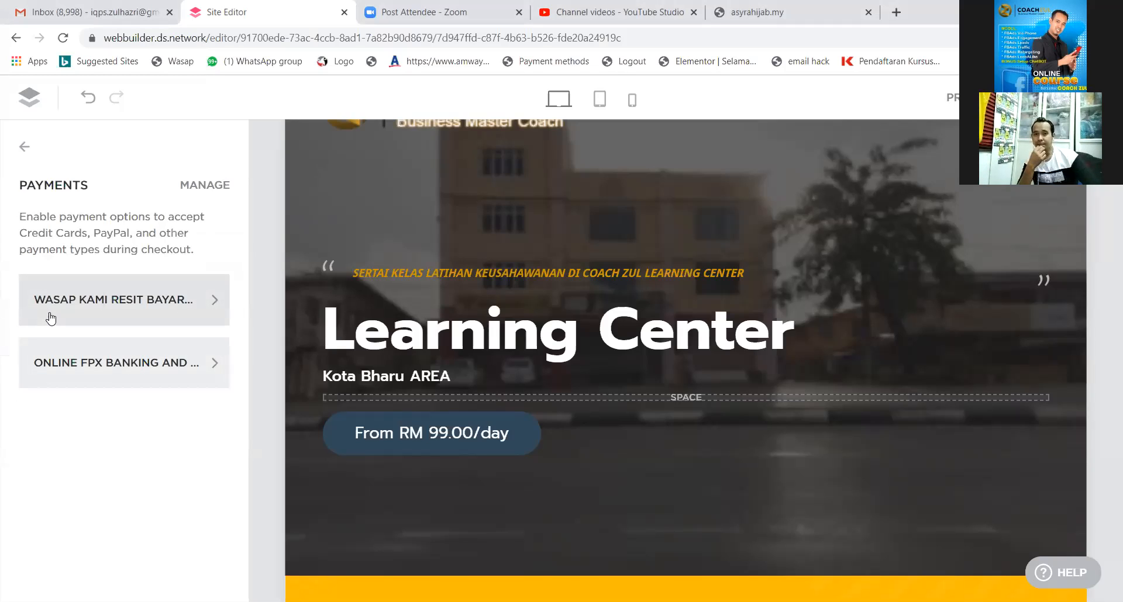
click(155, 316)
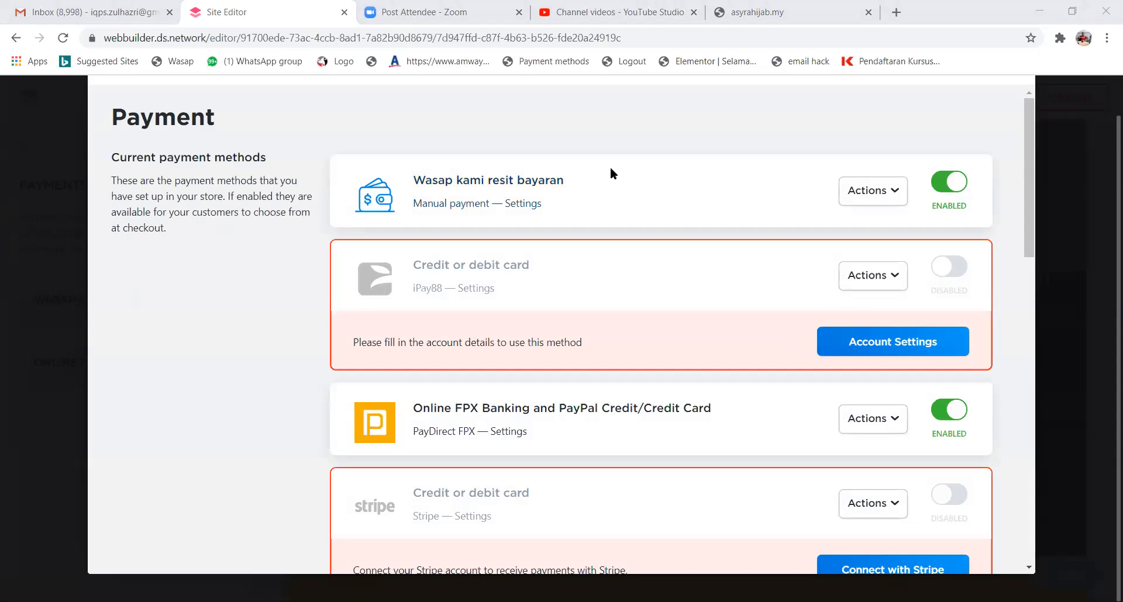
Rename the 'Wasap kami resit bayaran' payment method to 'ORDER MELALUI PHONE'.
click(583, 181)
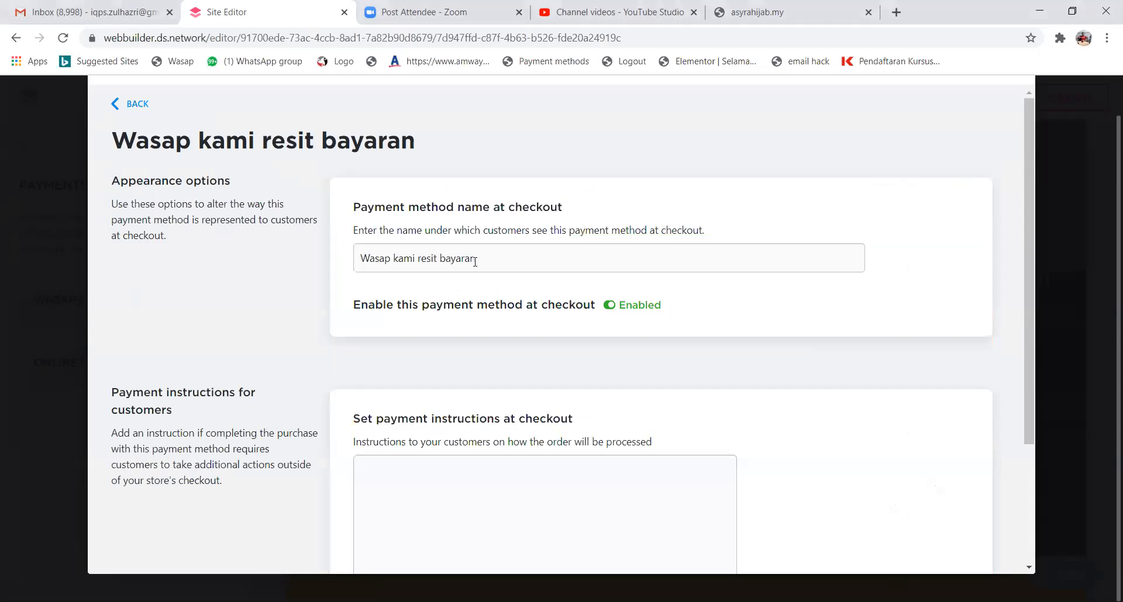
key(Tab)
text(ORD)
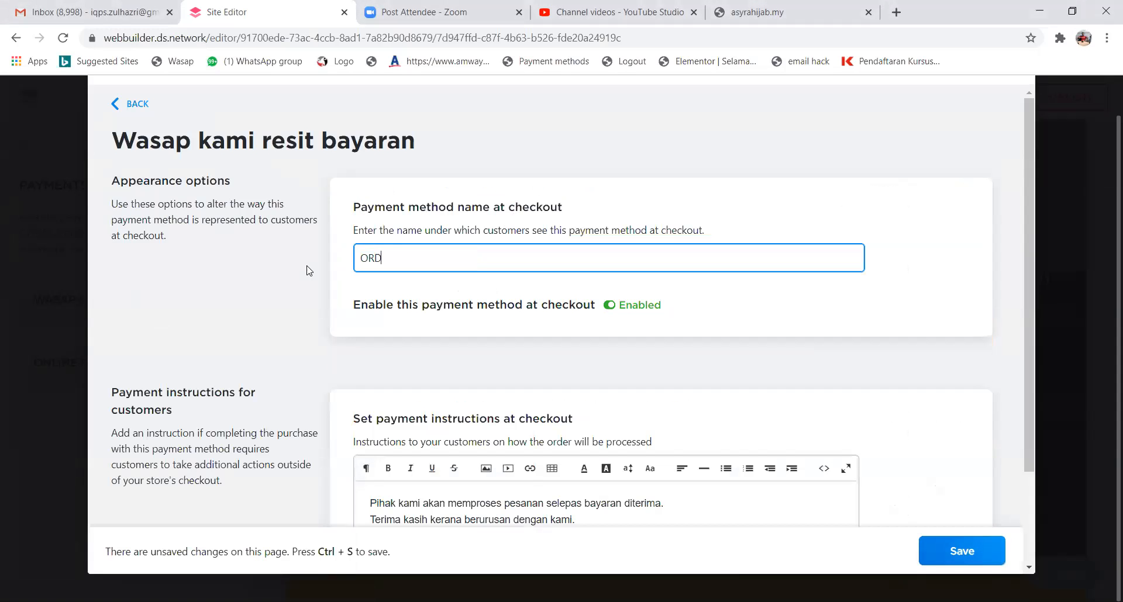
text(ER MELALUI PHONE)
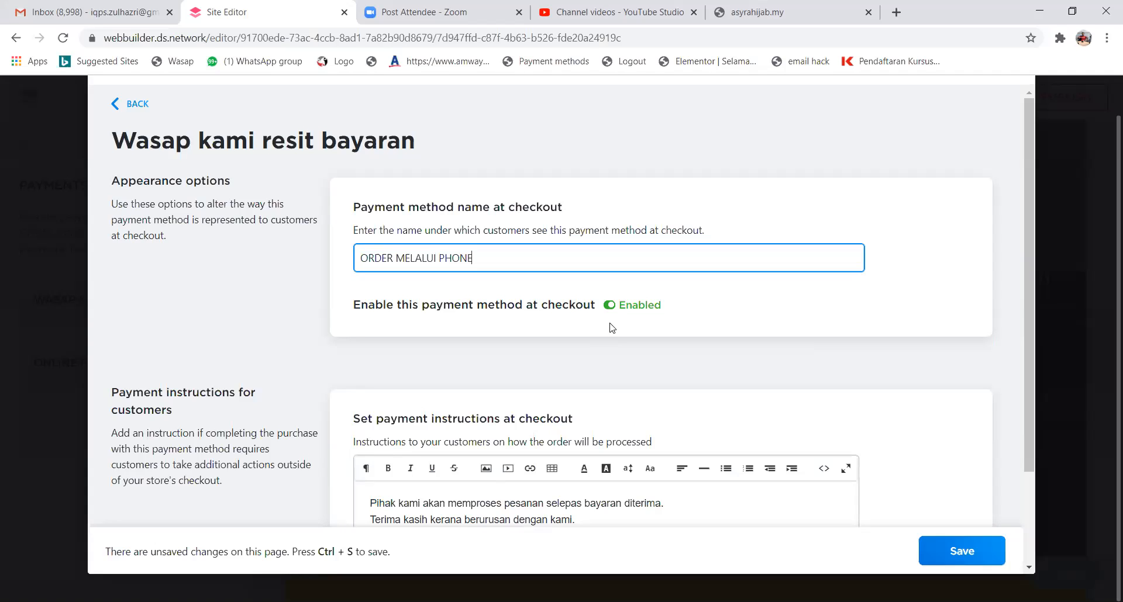
scroll(593, 323, down, 1)
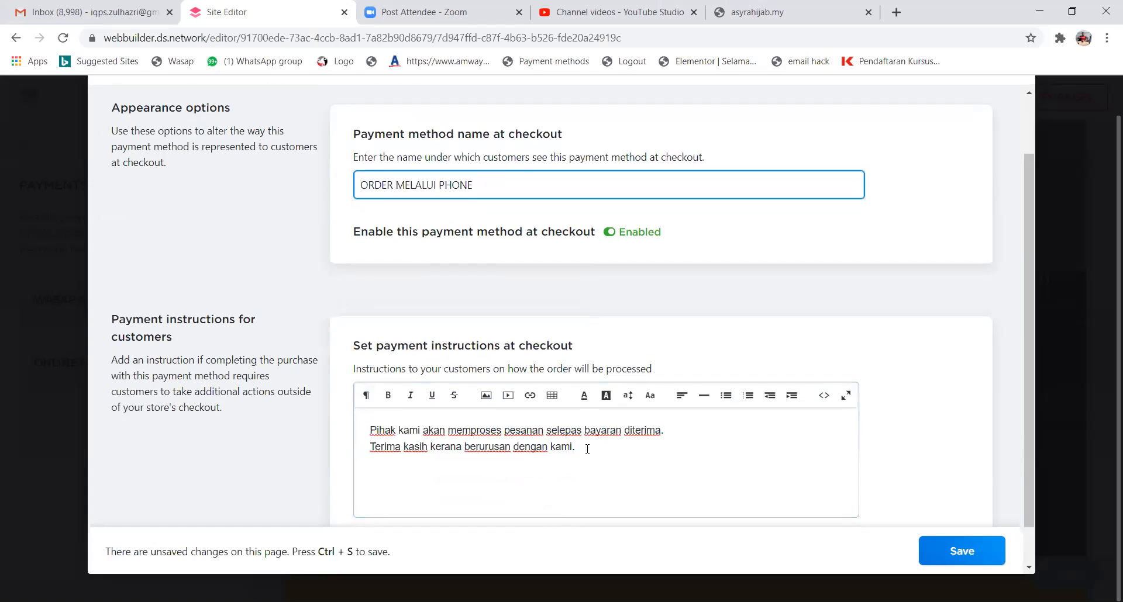
Add a 'Bank in kepada' instruction line with the dashed account number, MAYBANK and the account holder's name.
click(620, 447)
scroll(601, 448, down, 1)
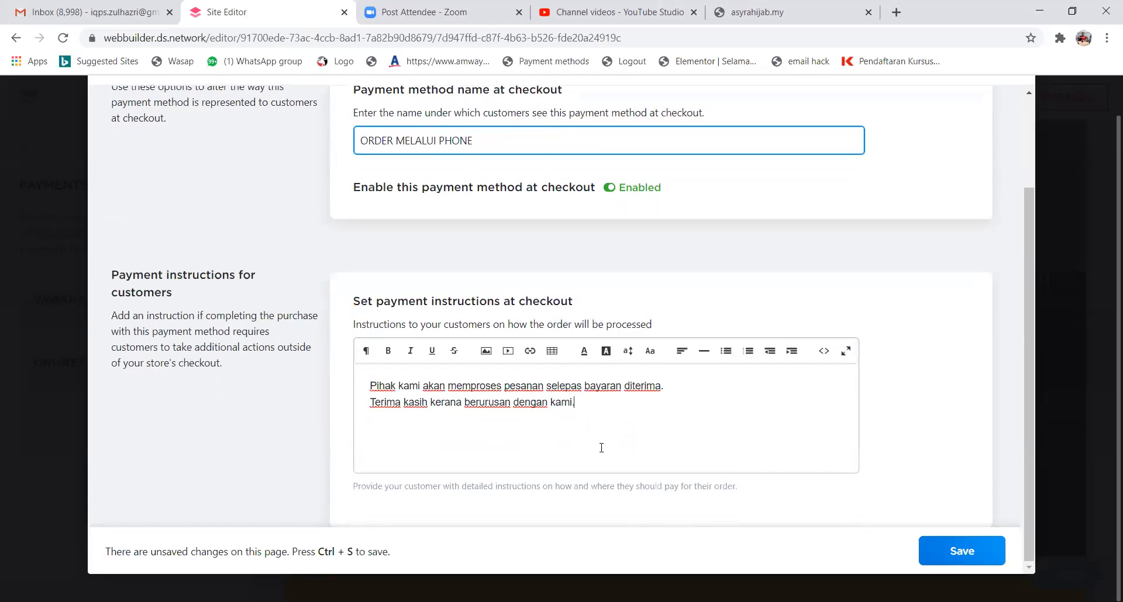
click(691, 389)
key(Return)
key(Return)
key(Return)
key(Return)
text(N)
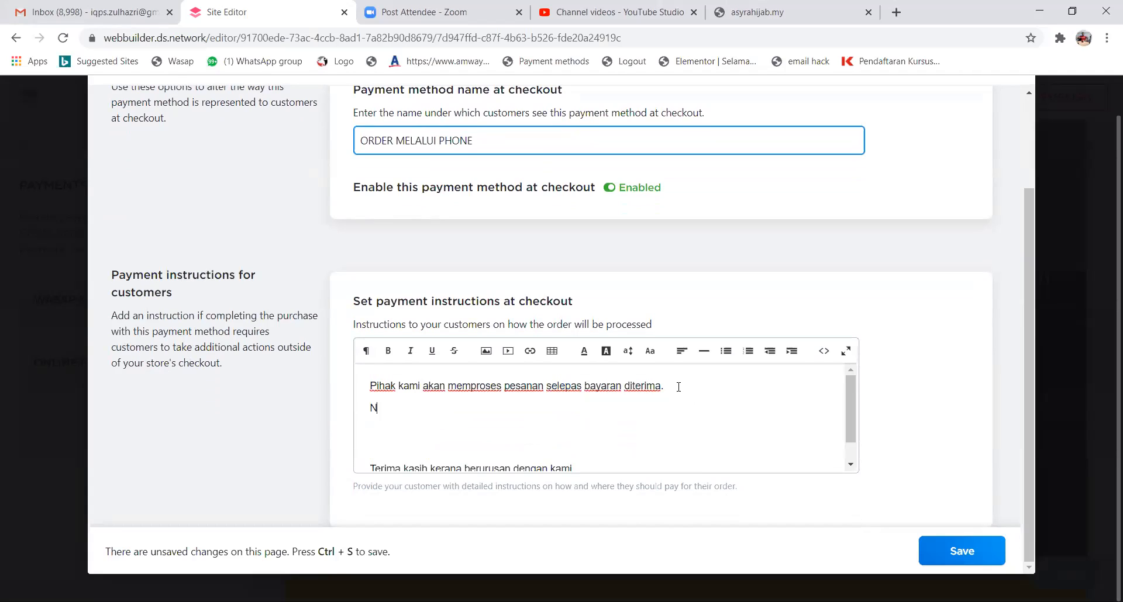
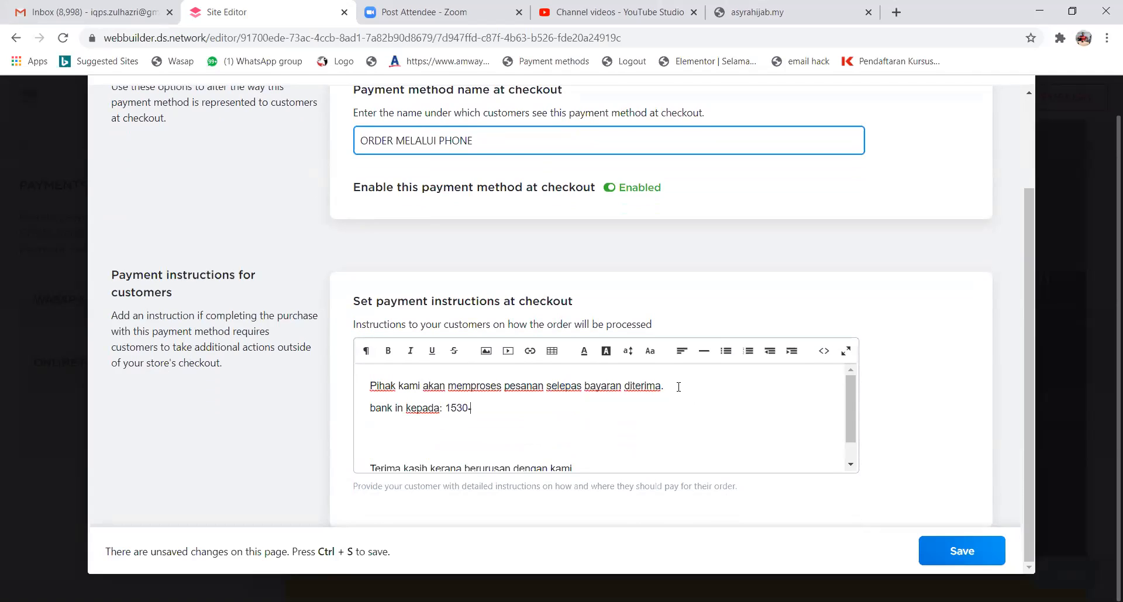
key(Left)
key(Left)
key(Left)
key(Left)
text(-)
text(MAYBANK)
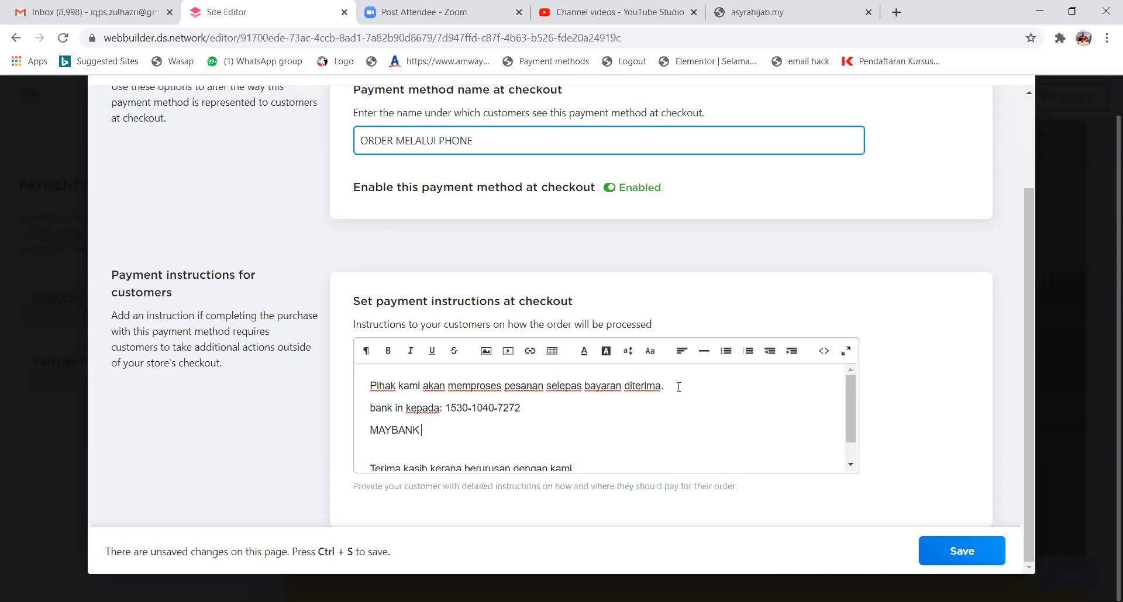
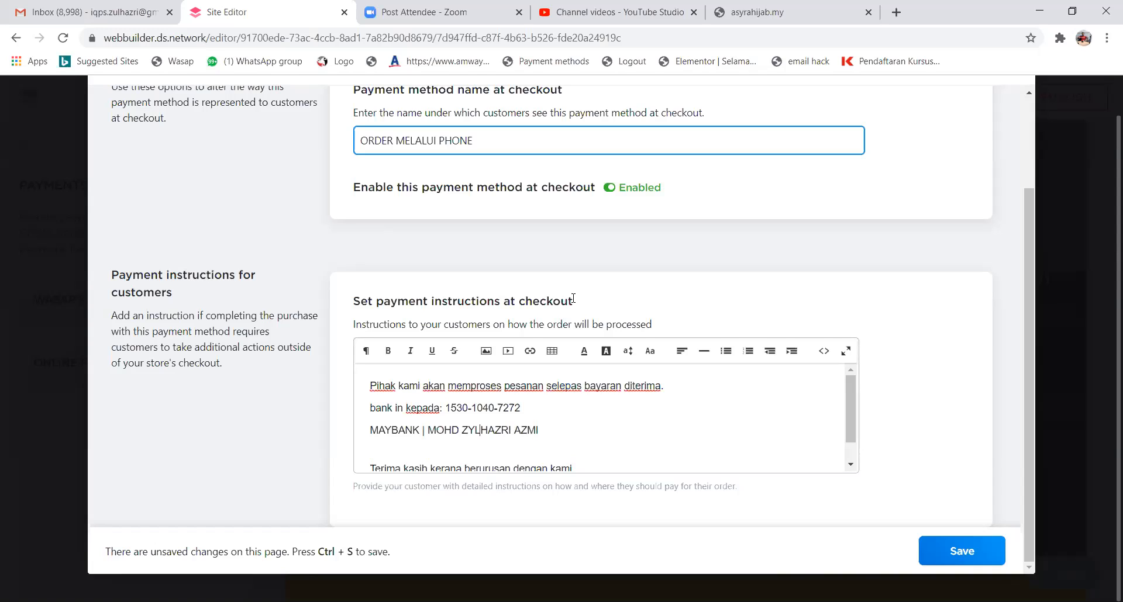
text(U)
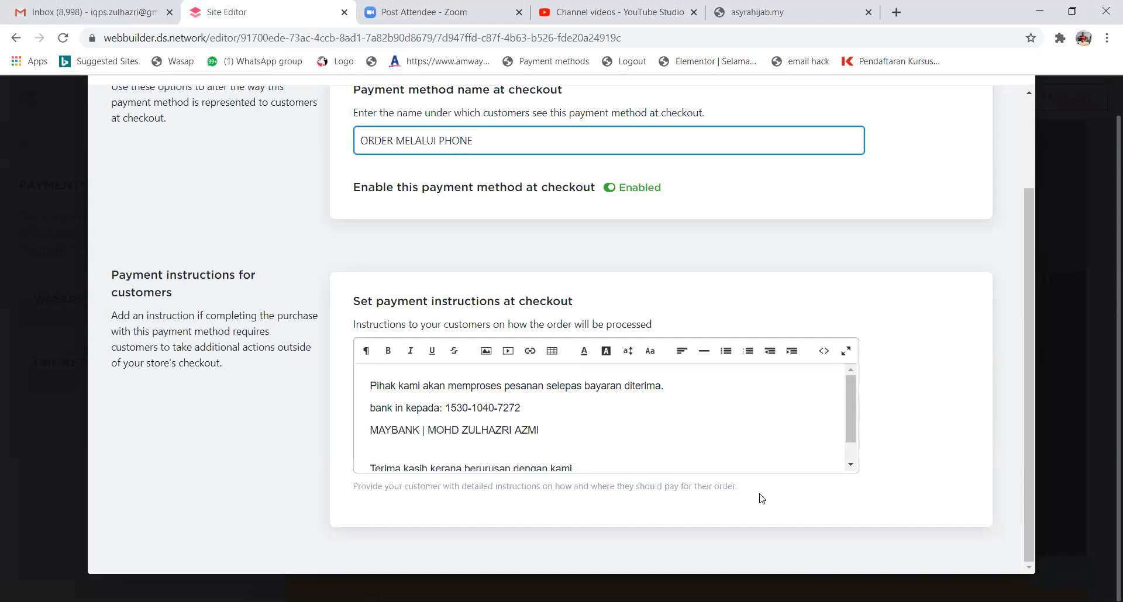
scroll(556, 465, up, 2)
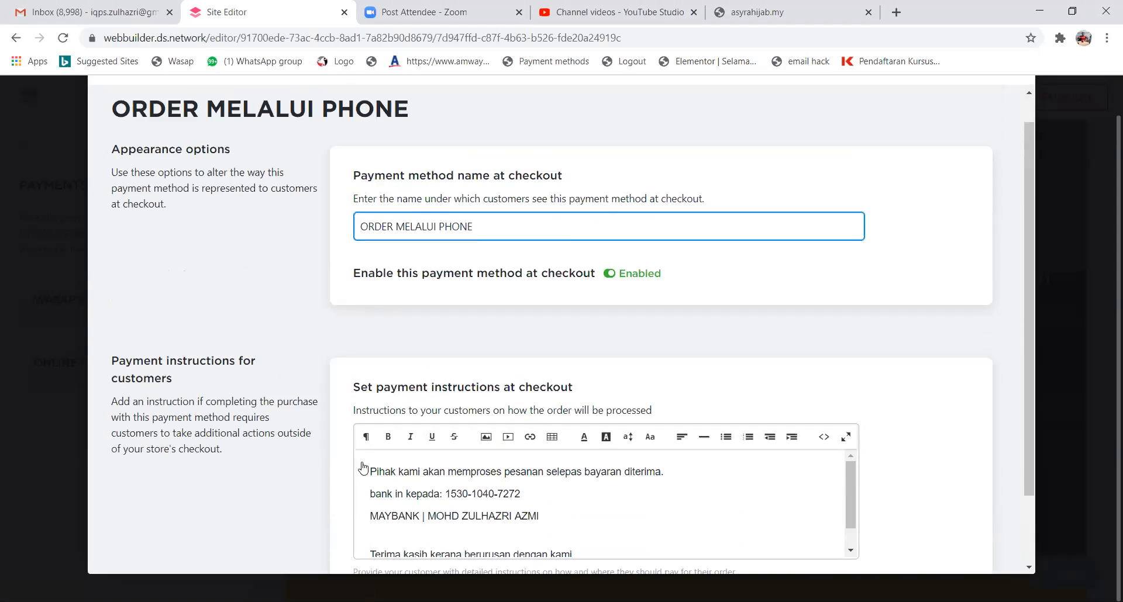
Reopen ORDER MELALUI PHONE and change its instructions to 'pesanan anda' and 'Sila Bank in kepada', then save.
click(118, 106)
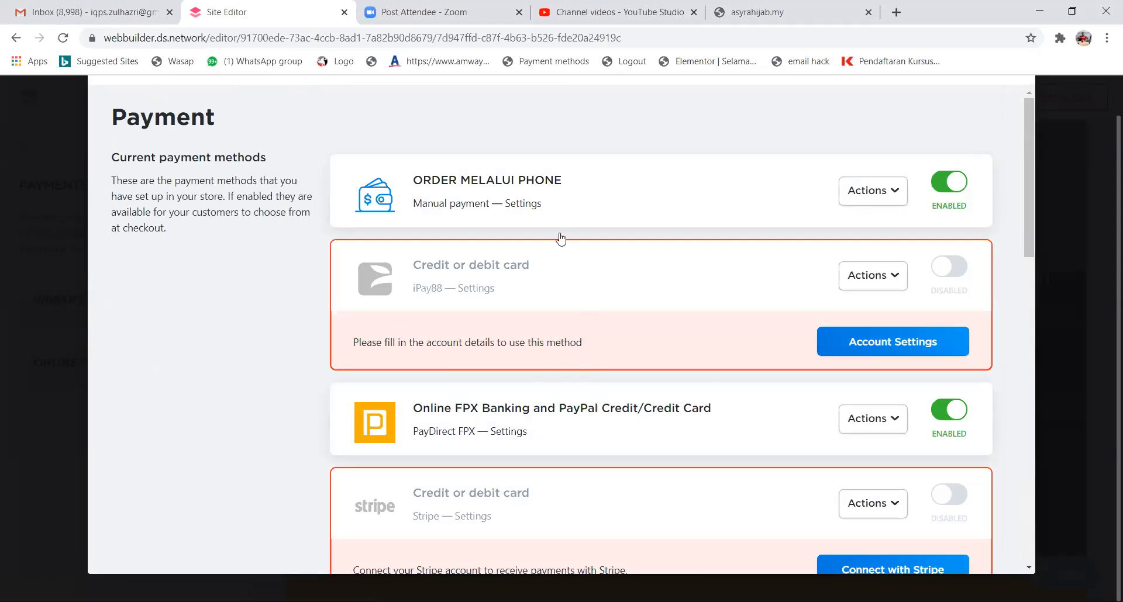
click(584, 222)
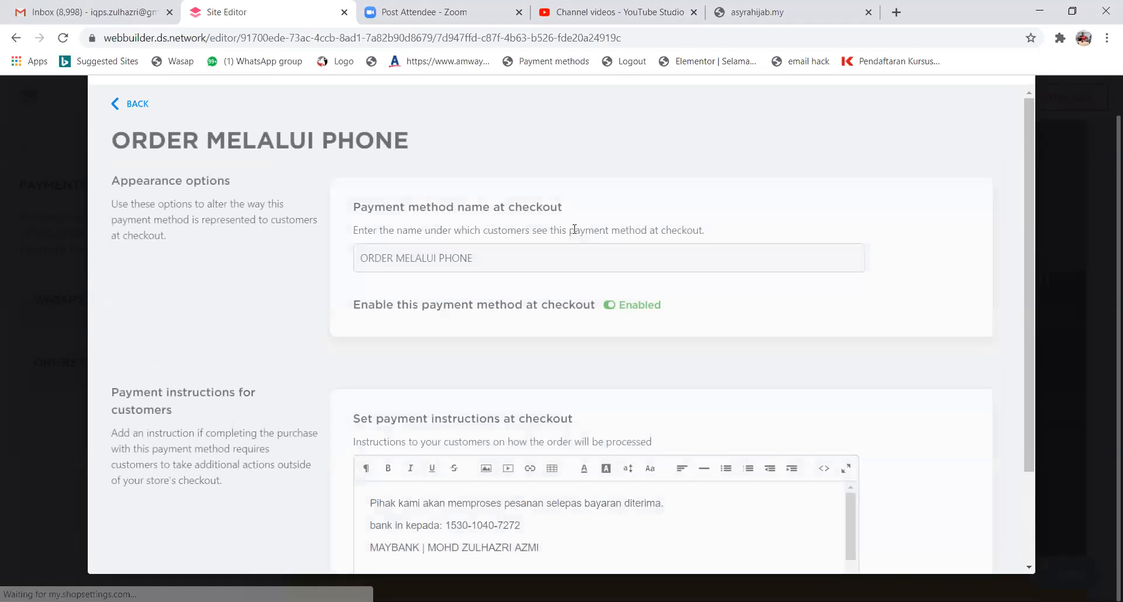
scroll(606, 383, down, 2)
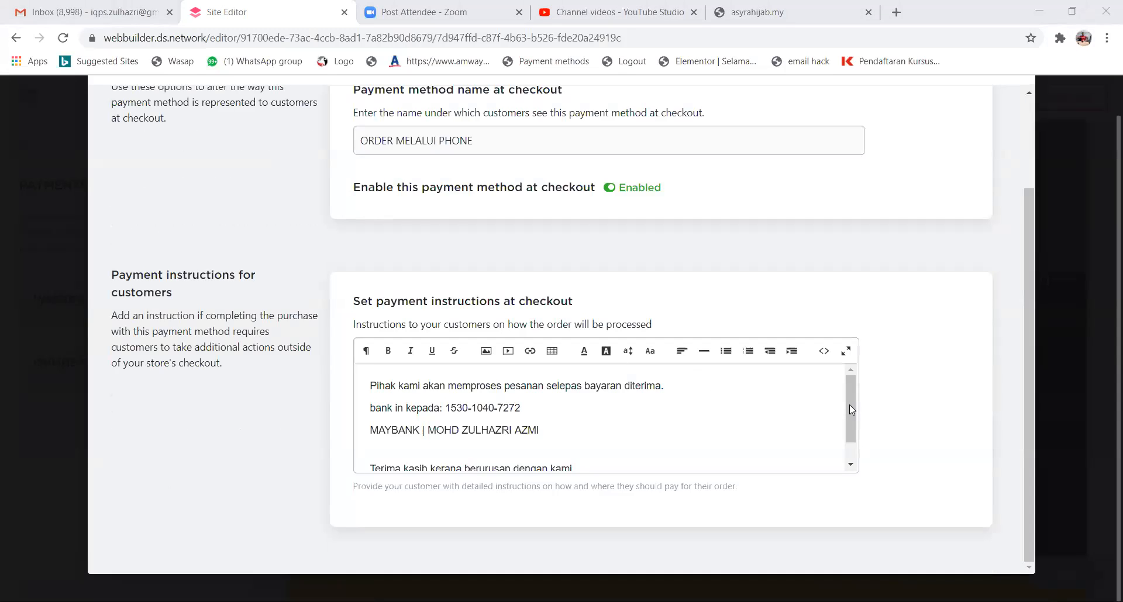
drag(850, 414, 850, 419)
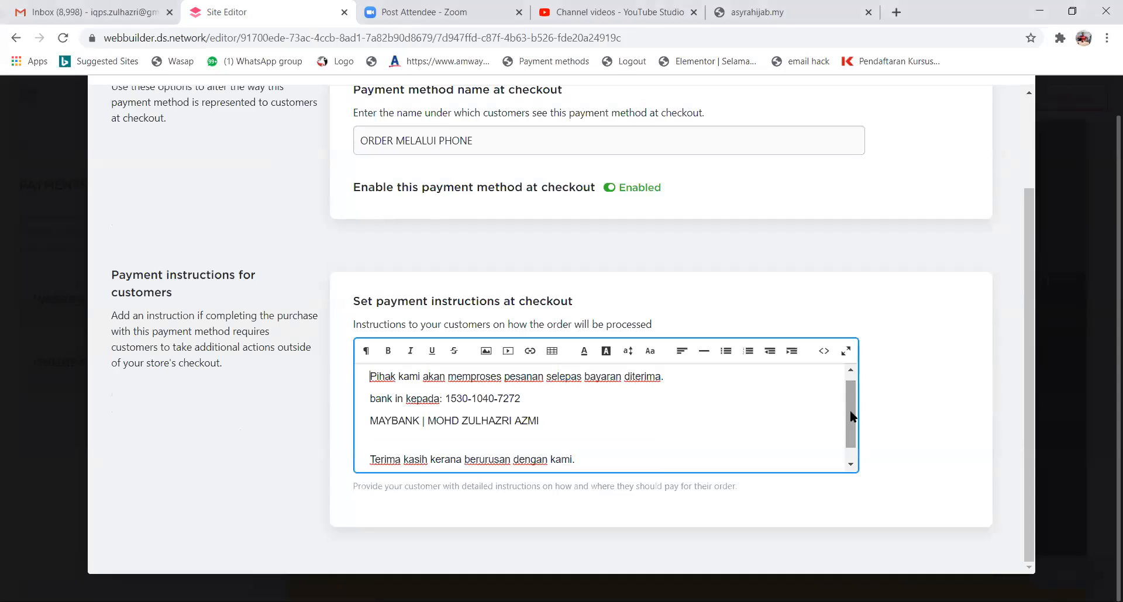
click(548, 376)
text(anda)
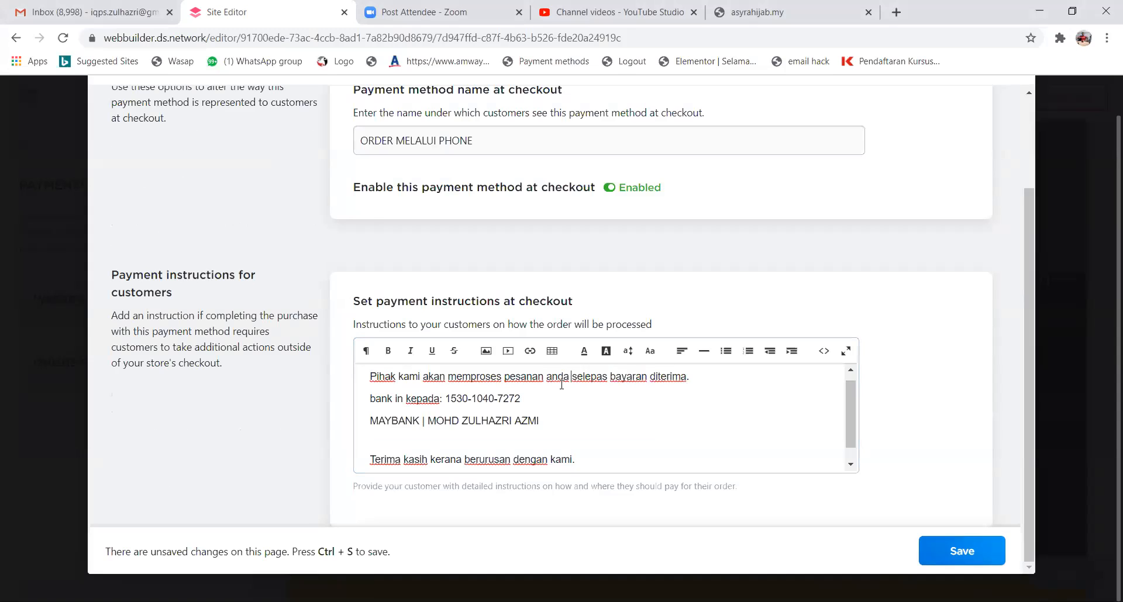
click(371, 400)
text(Bila)
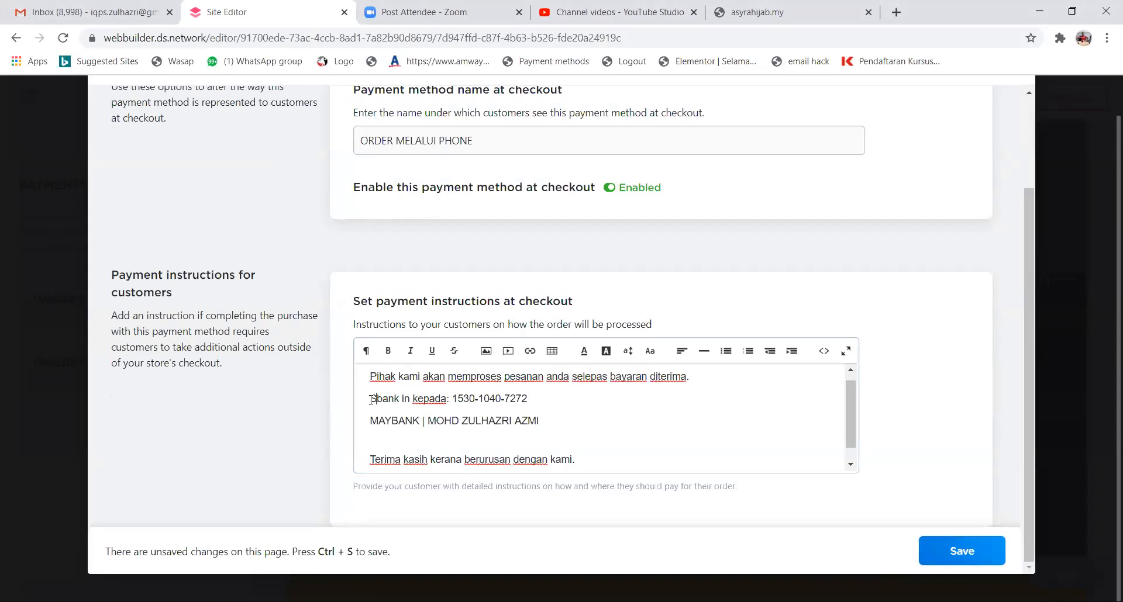
key(BackSpace)
text(B)
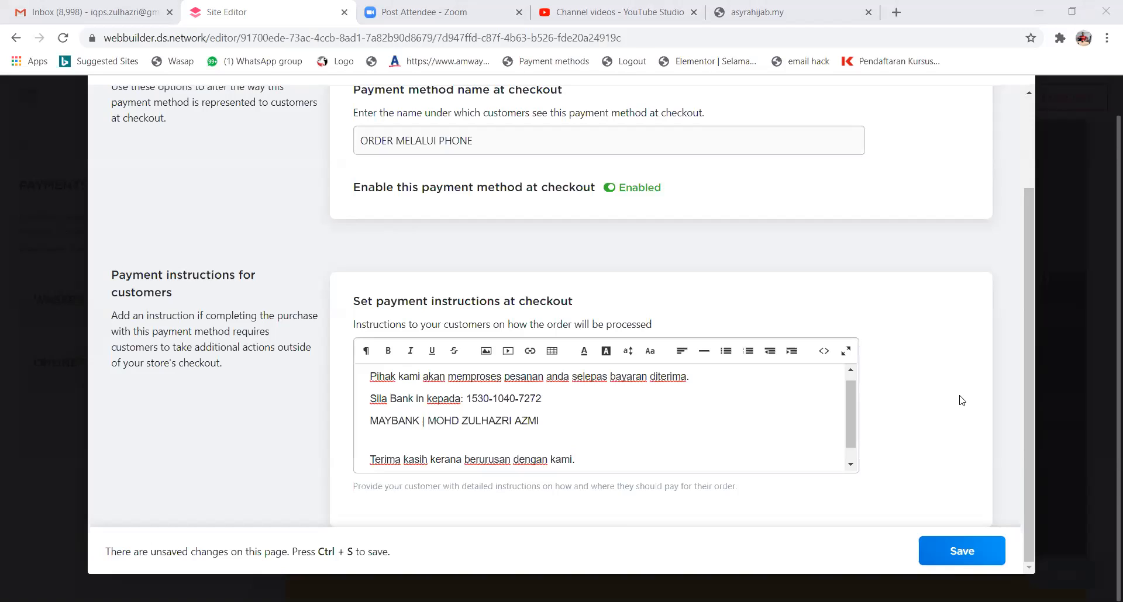
click(974, 559)
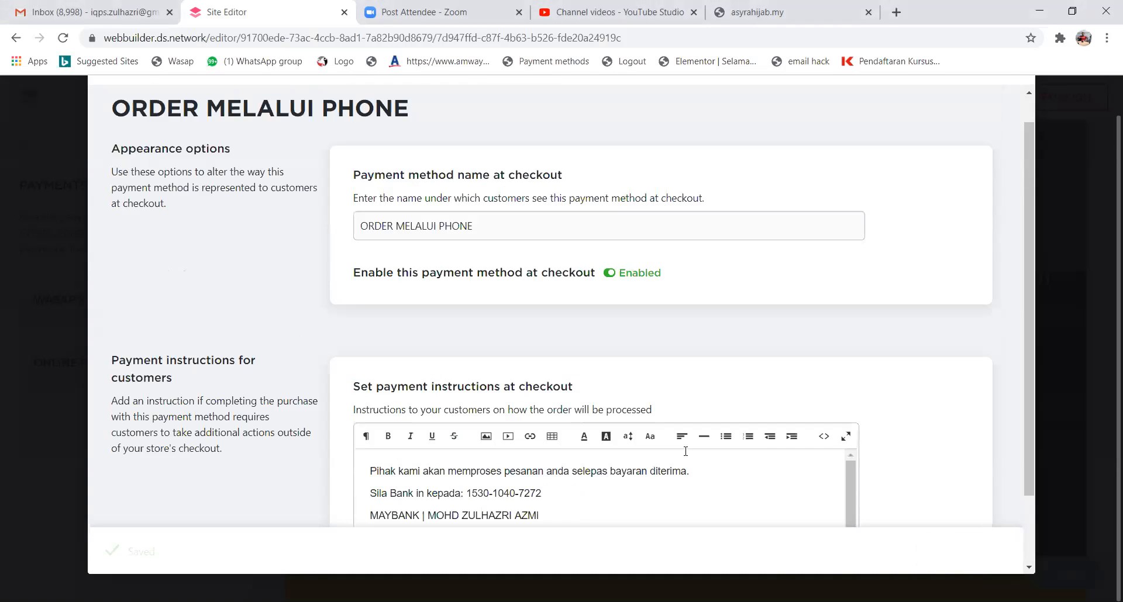
Remove the iPay88, PayDirect FPX and Stripe methods from the payment methods list.
scroll(139, 153, up, 1)
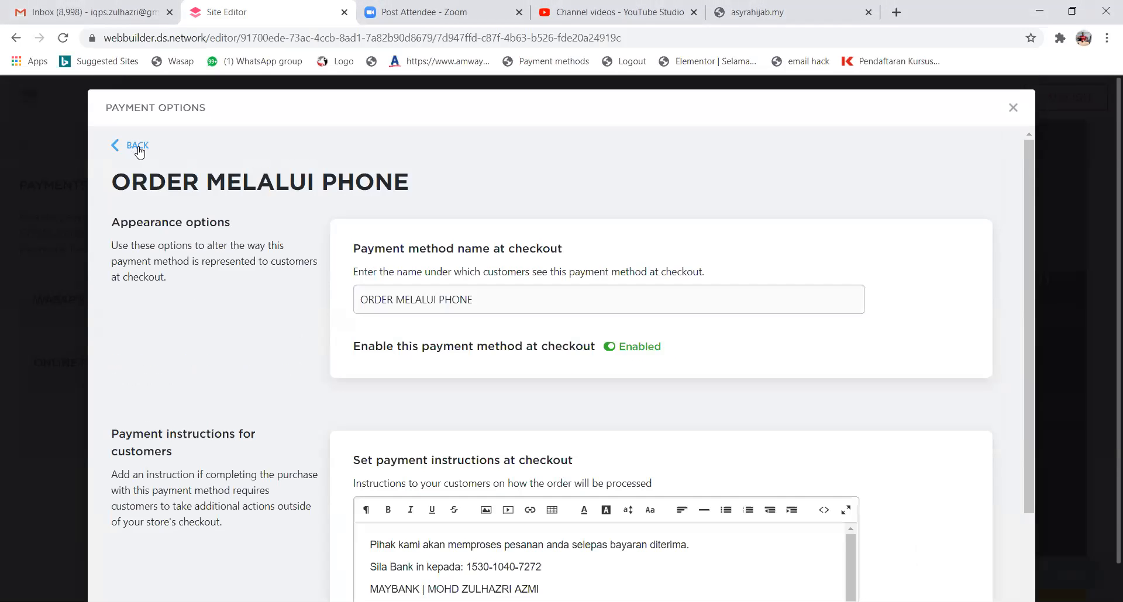
click(147, 156)
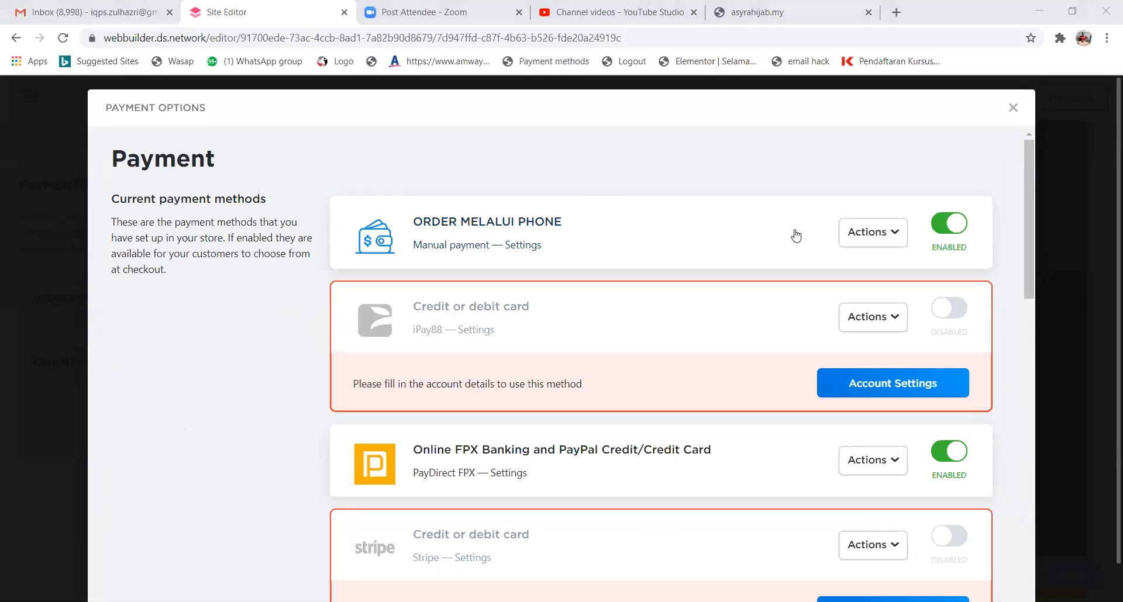
click(895, 331)
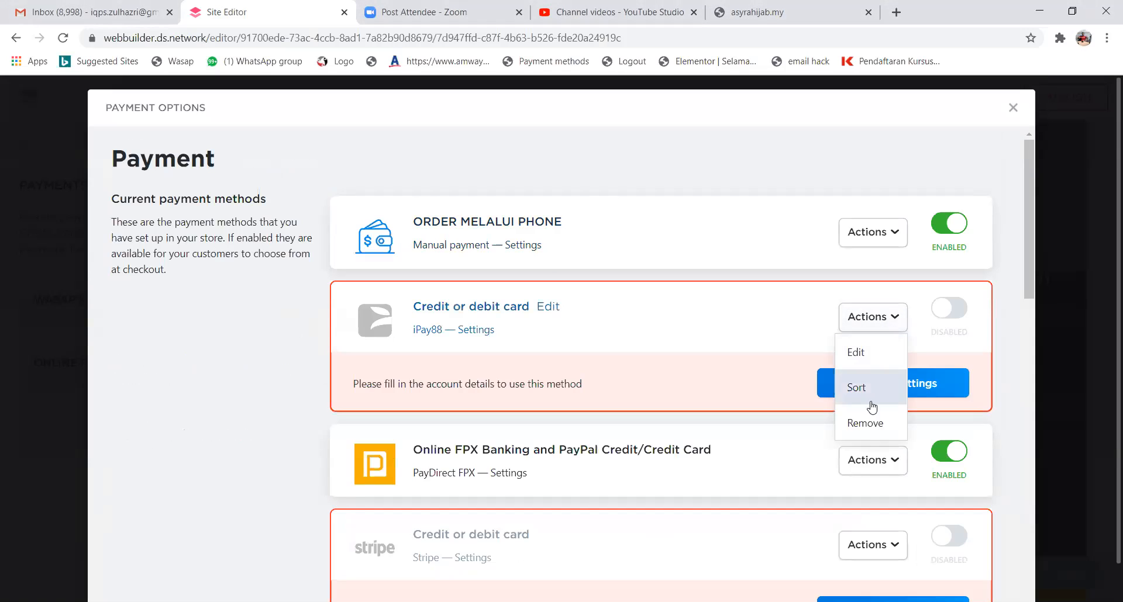
click(869, 425)
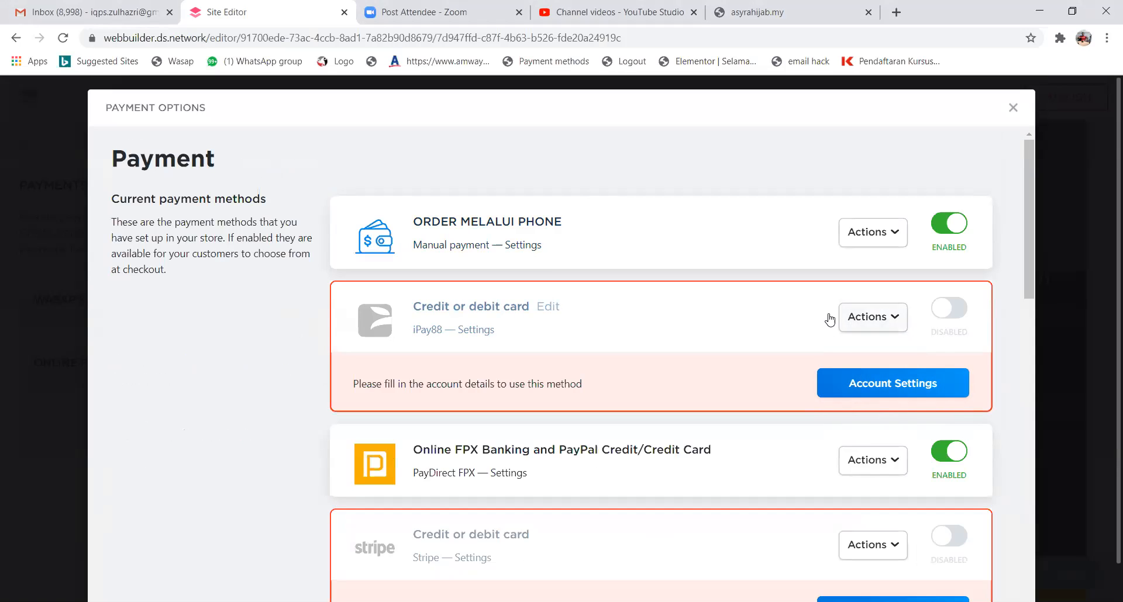
click(892, 331)
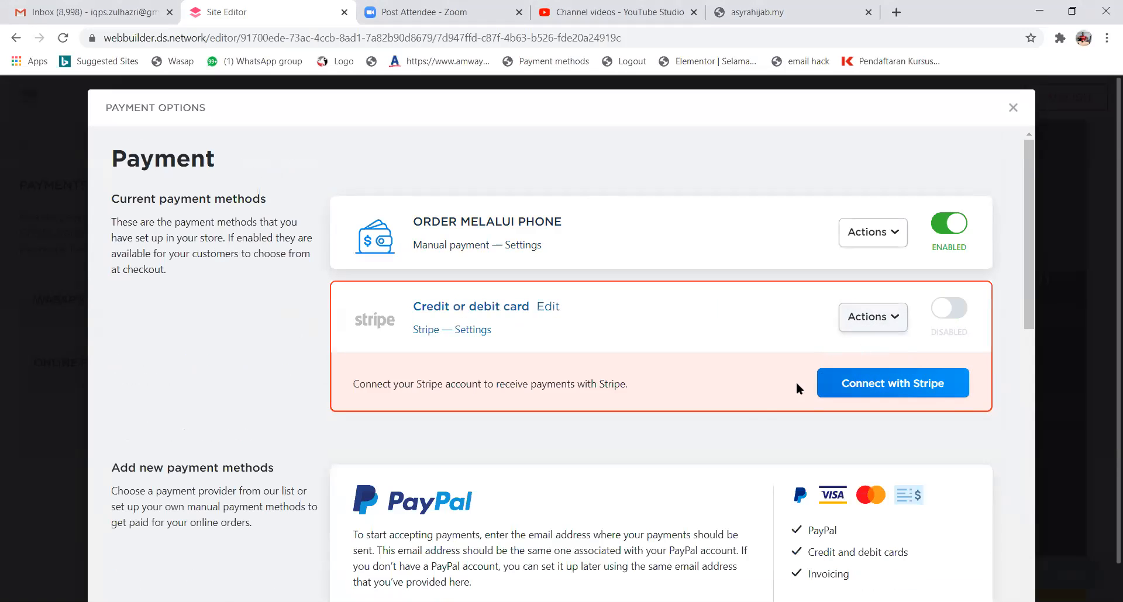
click(886, 320)
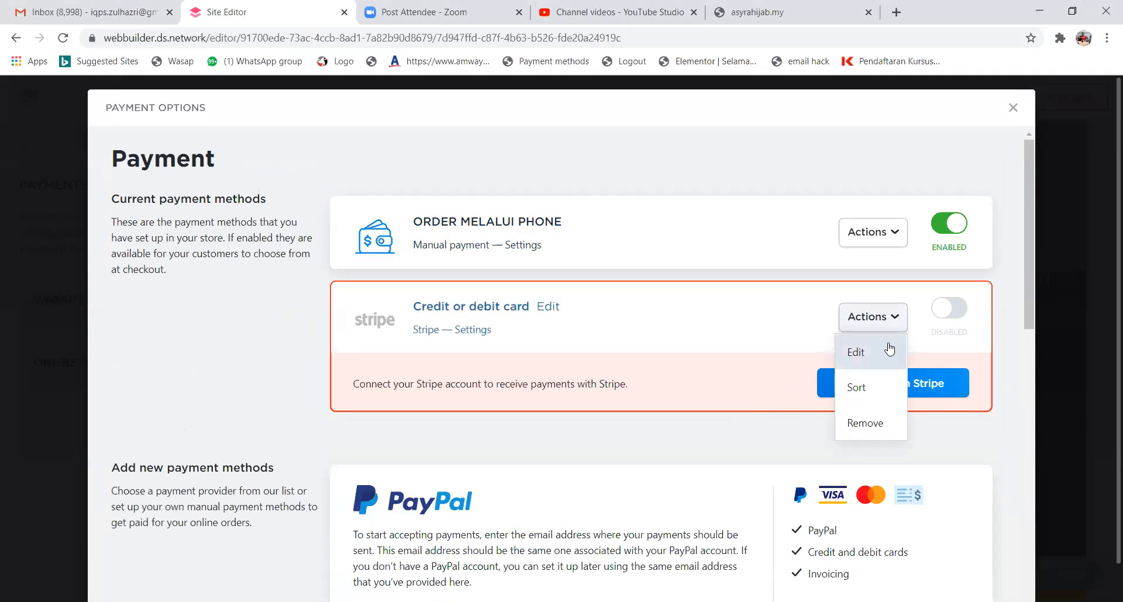
click(866, 425)
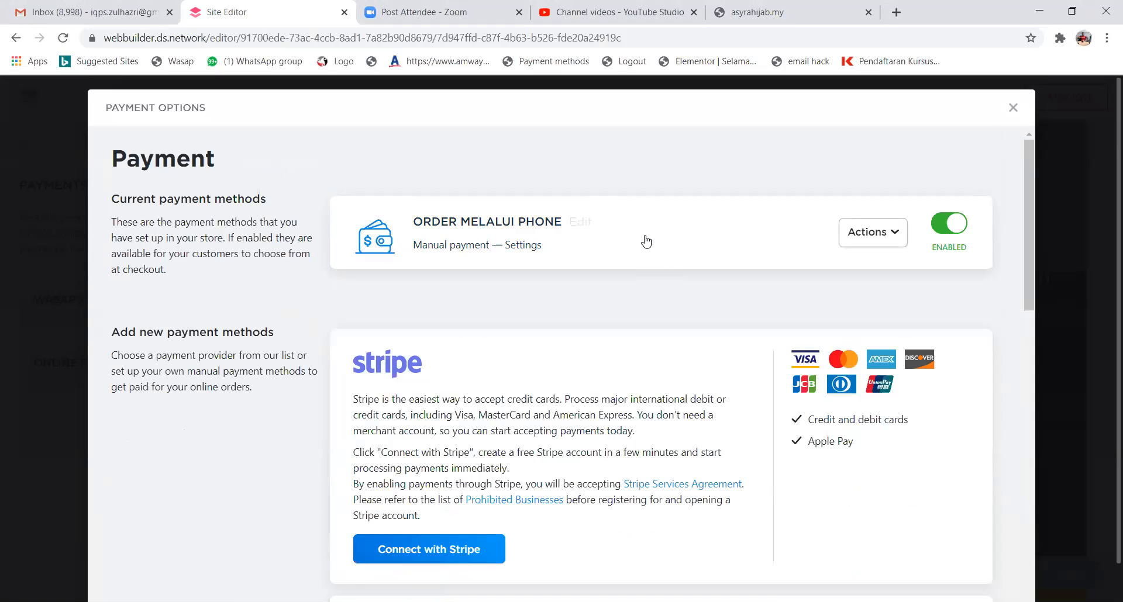
Look through the Payment Options dialog and choose to add a manual payment method.
scroll(648, 243, down, 2)
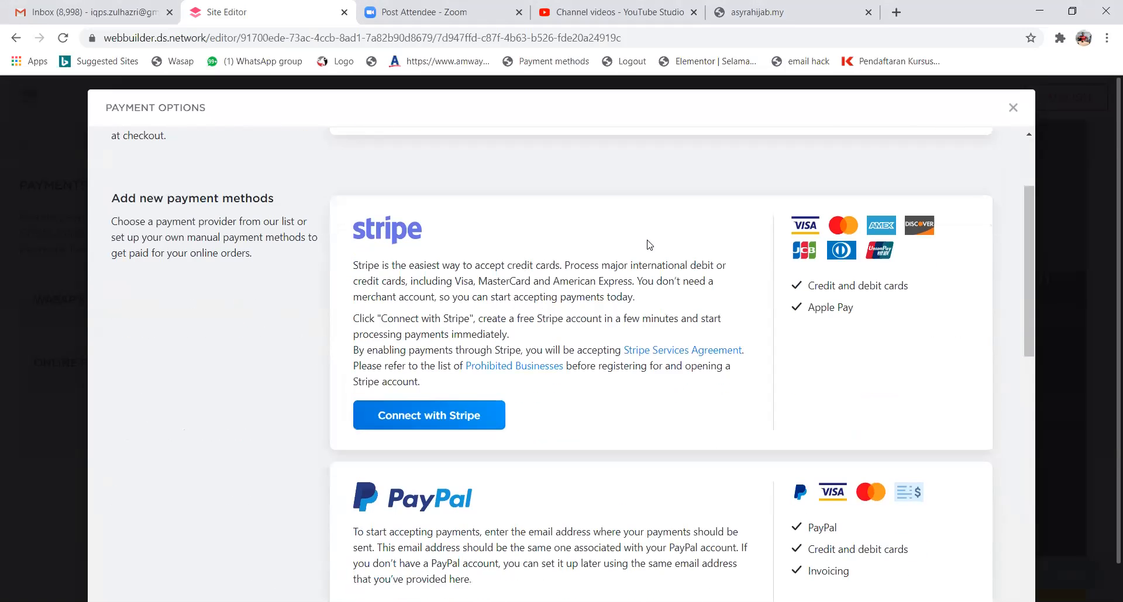
scroll(617, 356, up, 2)
scroll(625, 354, down, 8)
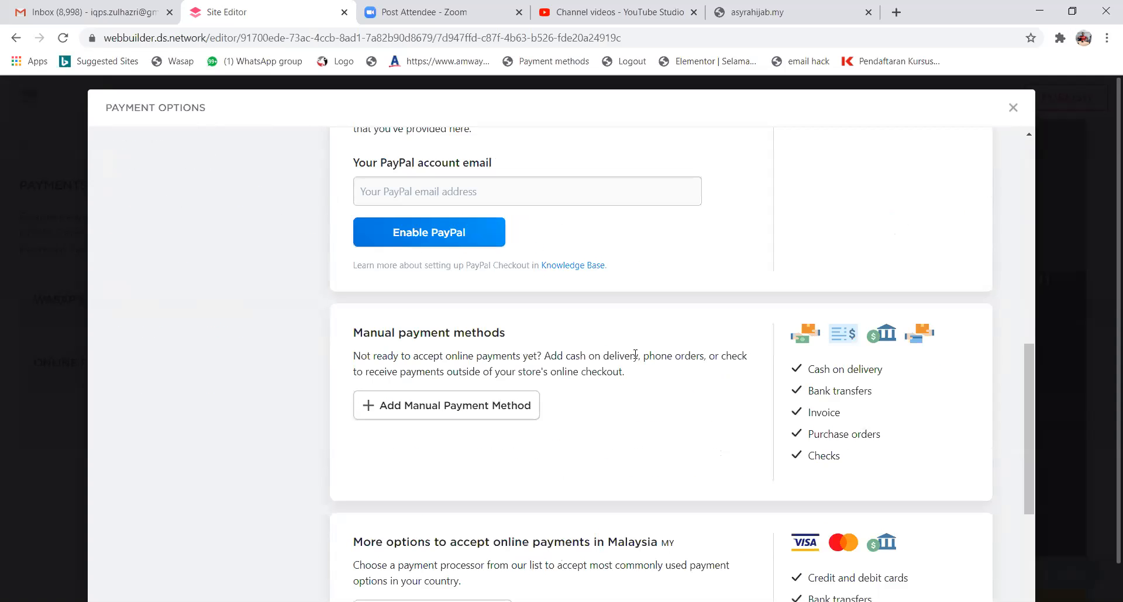
scroll(419, 468, down, 2)
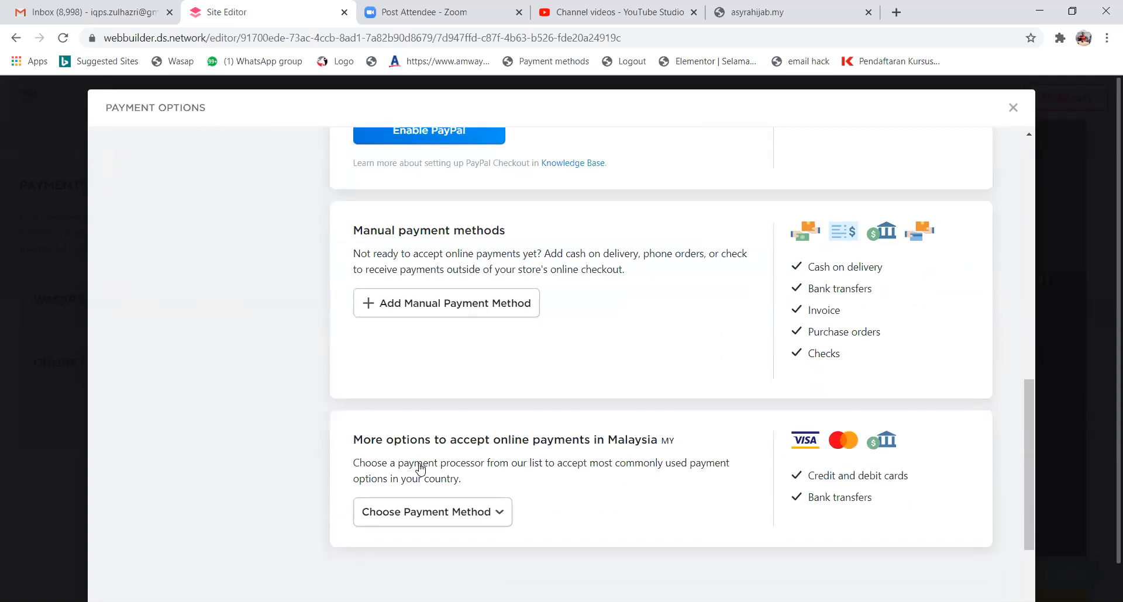
scroll(420, 463, up, 3)
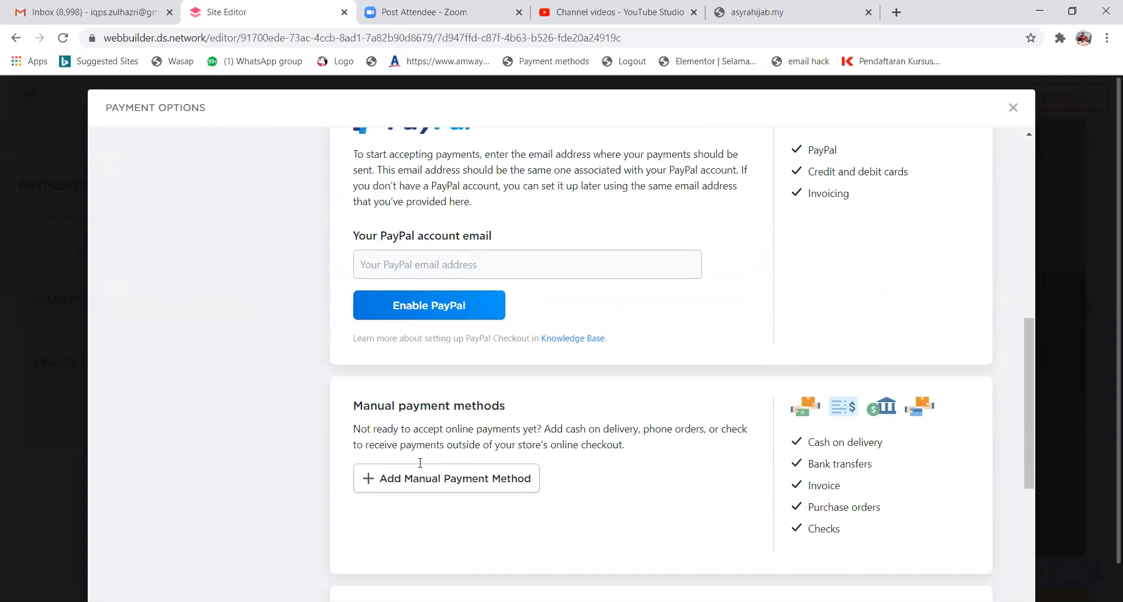
scroll(420, 463, down, 5)
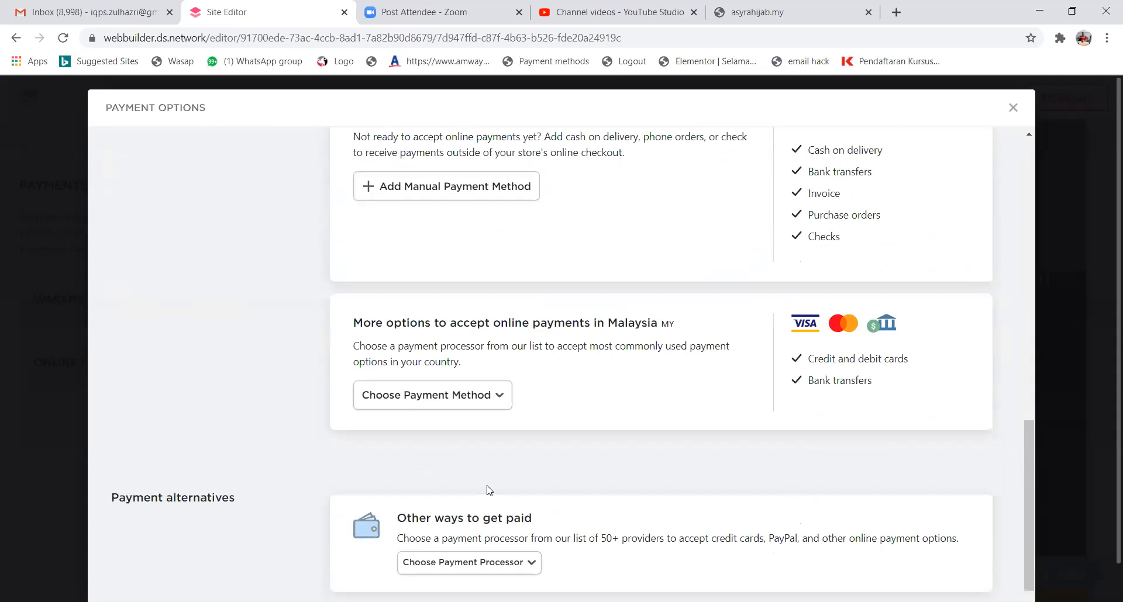
scroll(514, 467, up, 1)
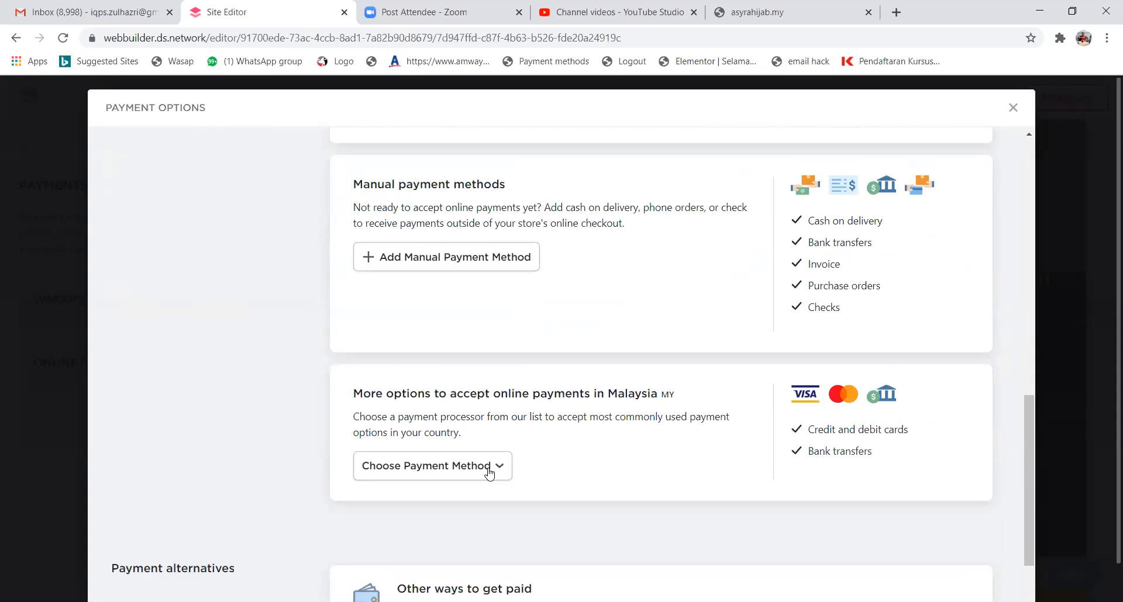
click(489, 474)
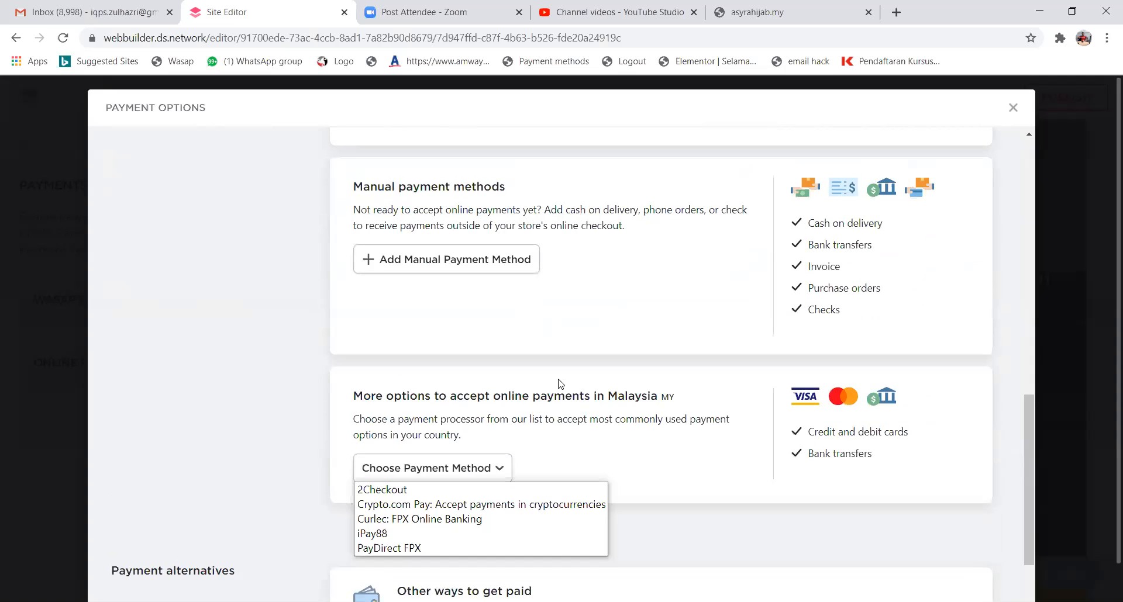
click(416, 269)
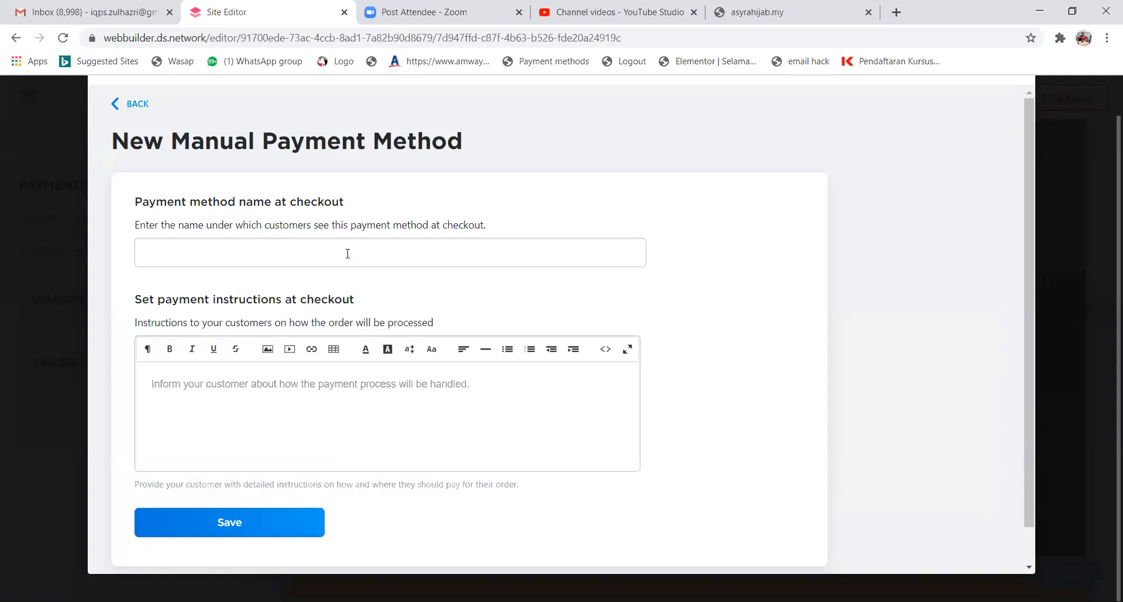
Name the new manual payment method 'CASH DEPOSIT MACHINE'.
click(347, 254)
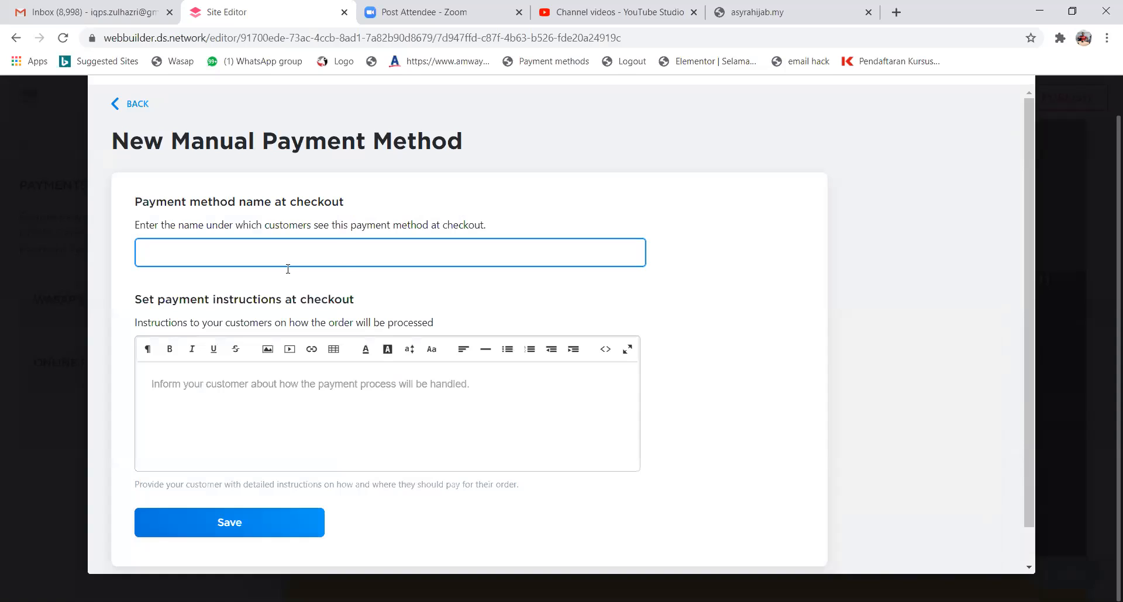
text(BANK IN)
key(BackSpace)
key(BackSpace)
key(BackSpace)
key(BackSpace)
key(BackSpace)
key(BackSpace)
text(CASH DEPOSIT MA)
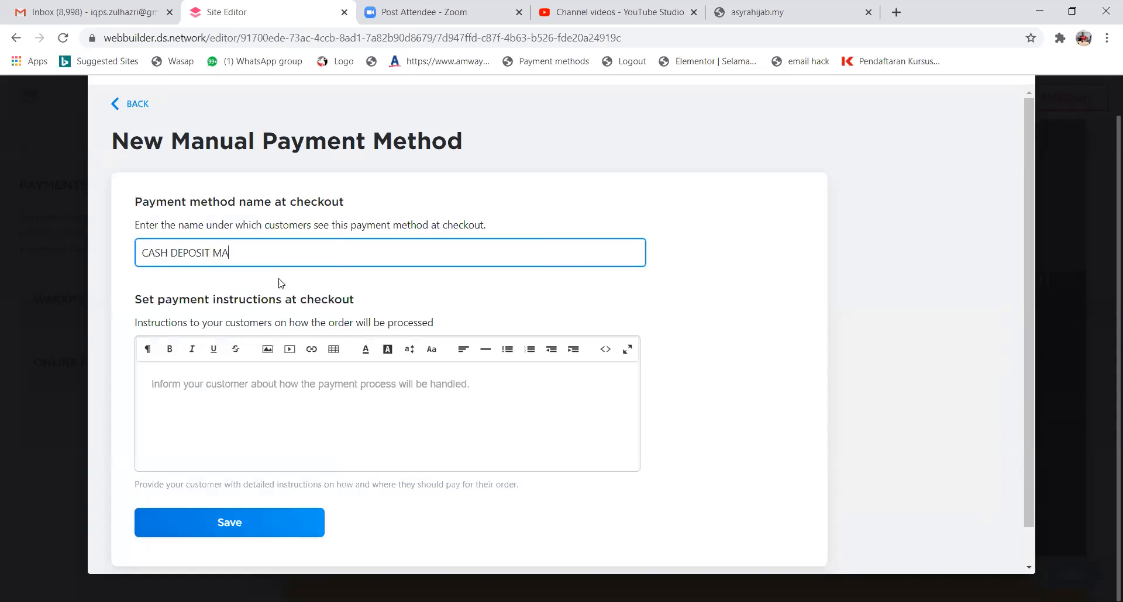
text(CHINE)
Write instructions giving the MAYBANK account number and the account holder's name, then save the method.
click(272, 397)
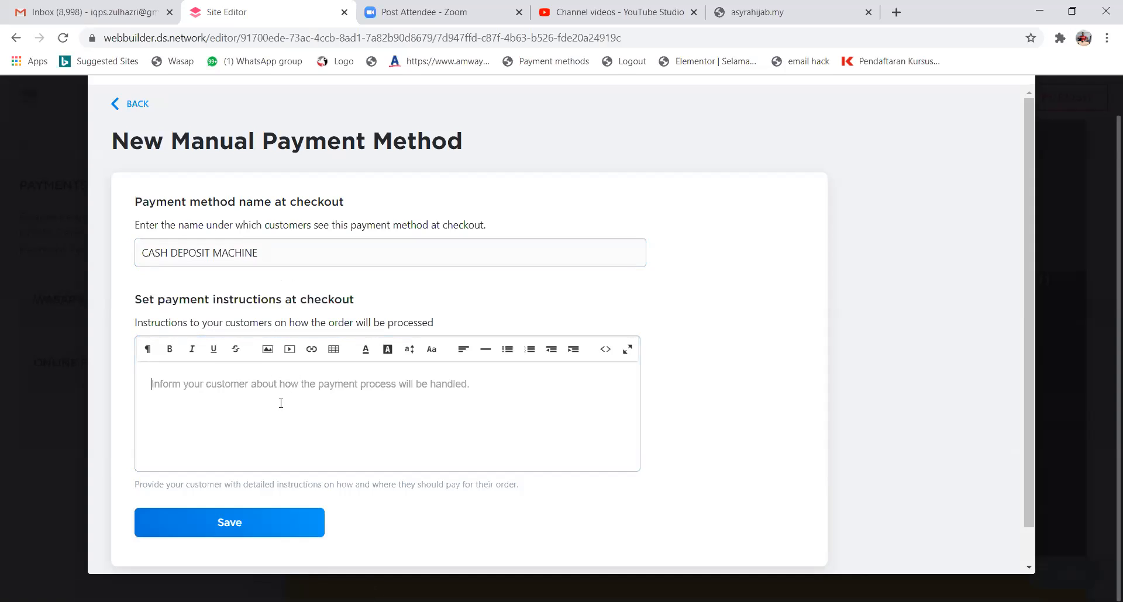
text(MAYBANK )
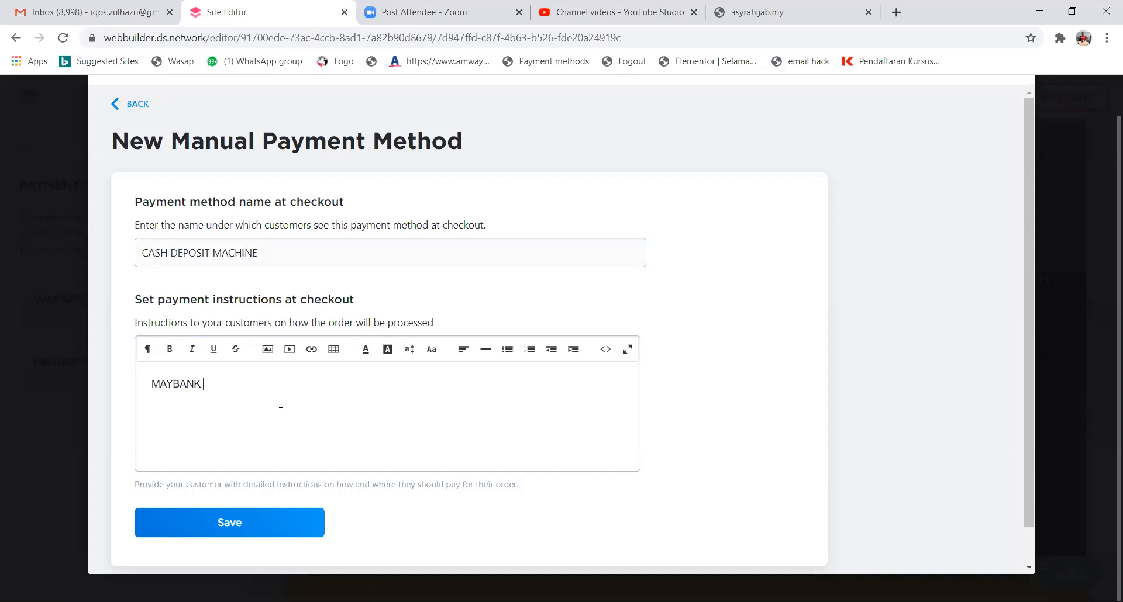
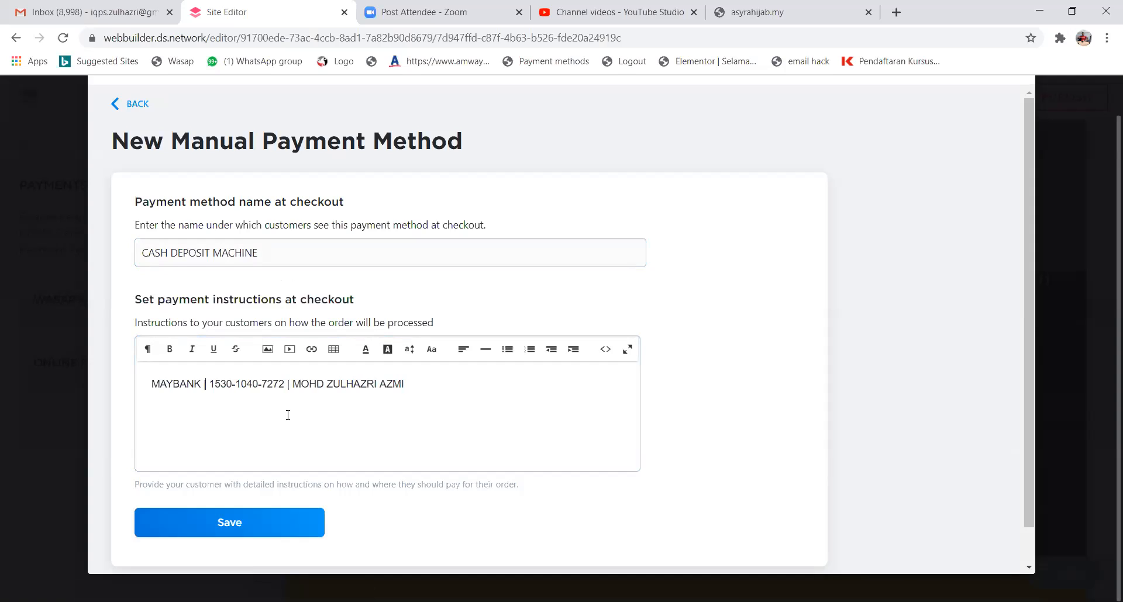
click(292, 528)
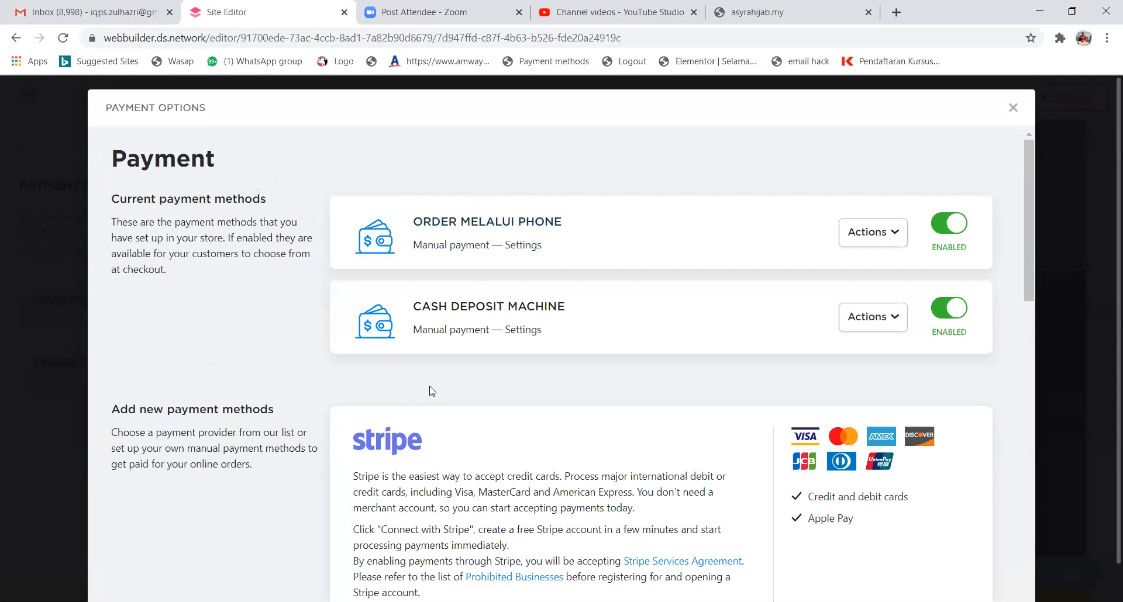
Add a 'Hantarkan Resit kepada' line to CASH DEPOSIT MACHINE with the contact phone number and e-mail address, then save.
mouse_move(481, 305)
click(583, 316)
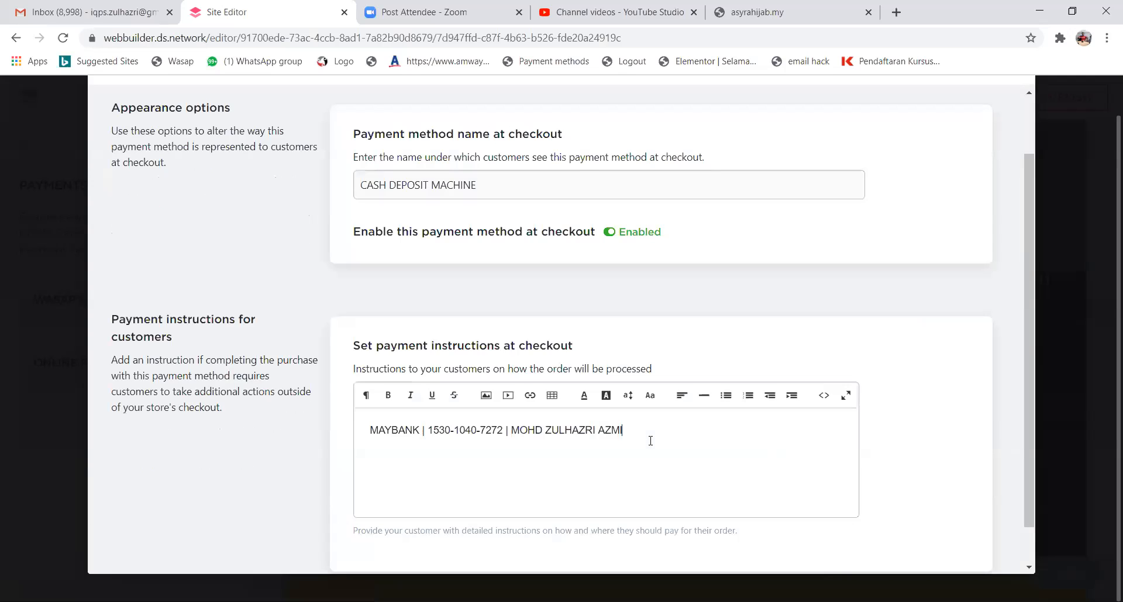
key(Return)
text(Hant)
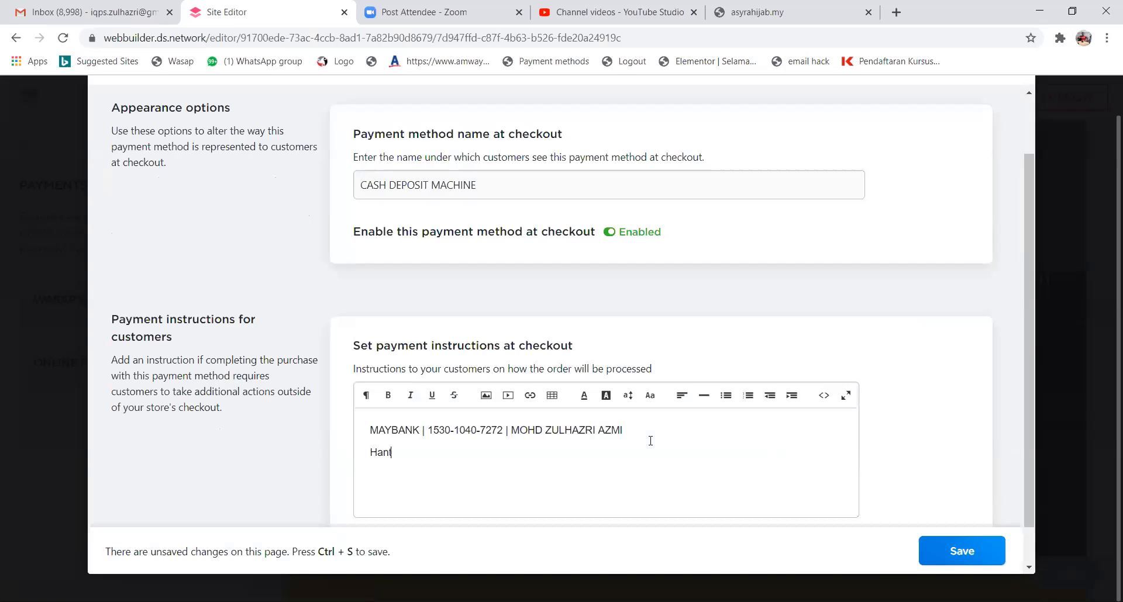
text(arkan Resit kepada)
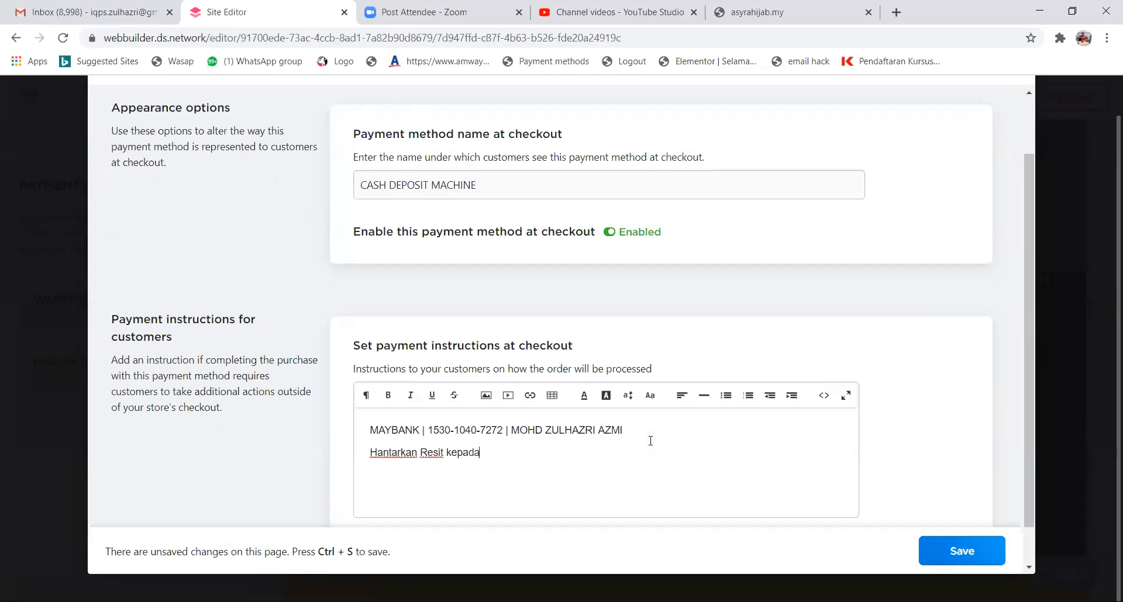
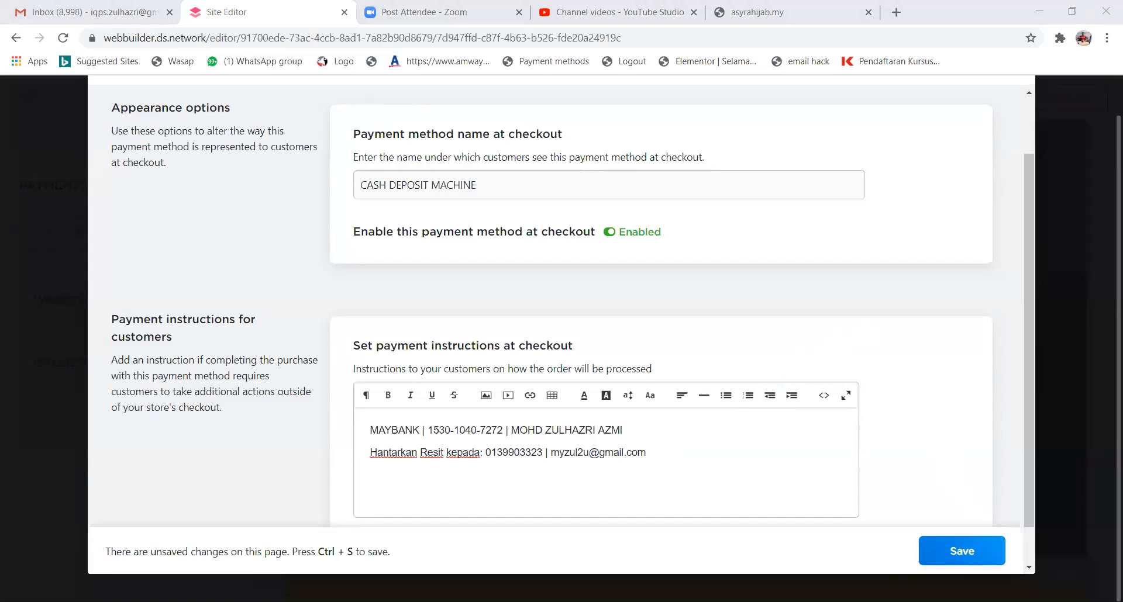
click(959, 553)
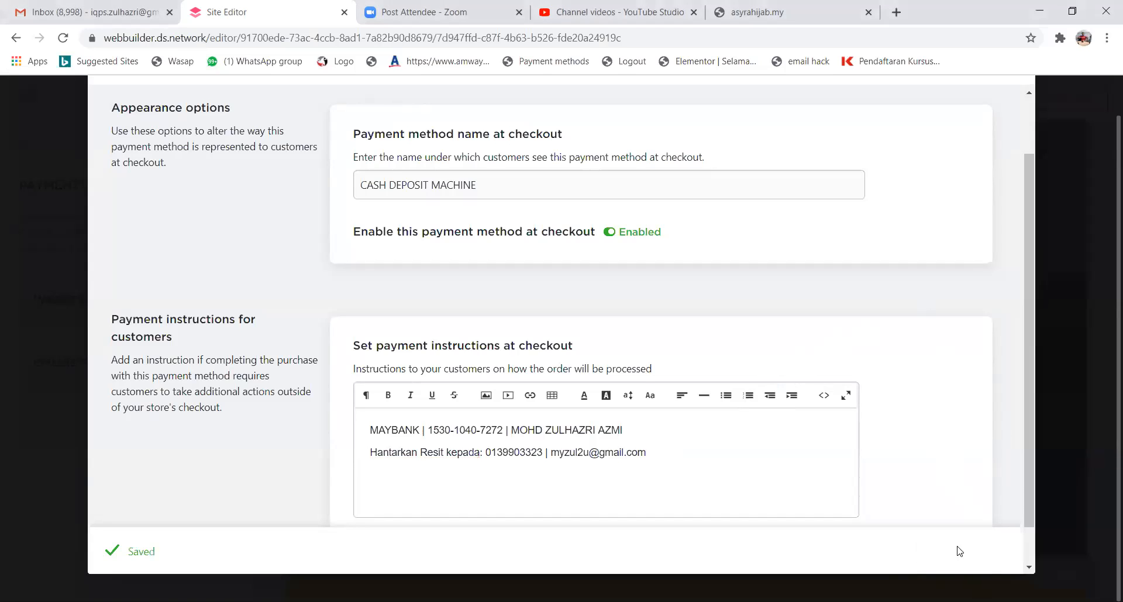
scroll(766, 297, up, 2)
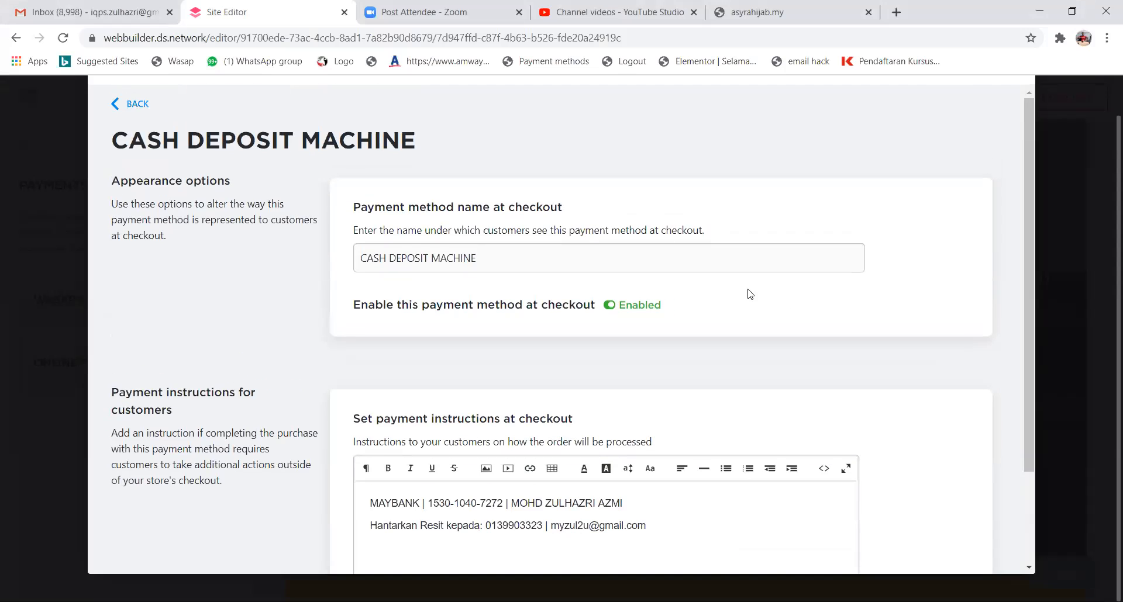
Return to the payment methods list and open the other payment processors dropdown.
click(138, 104)
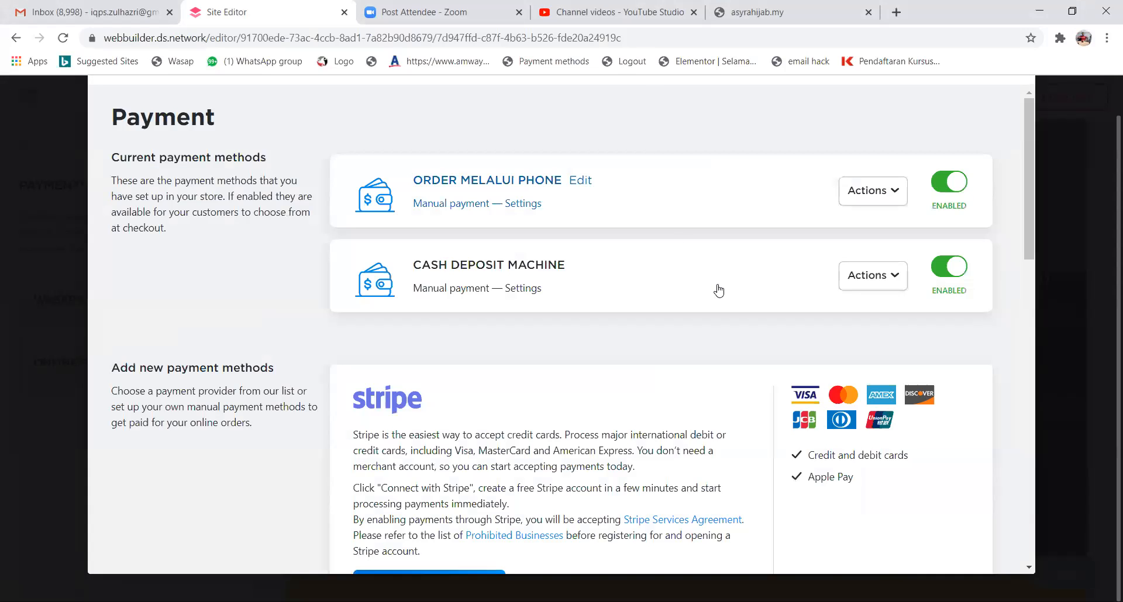
scroll(421, 395, down, 3)
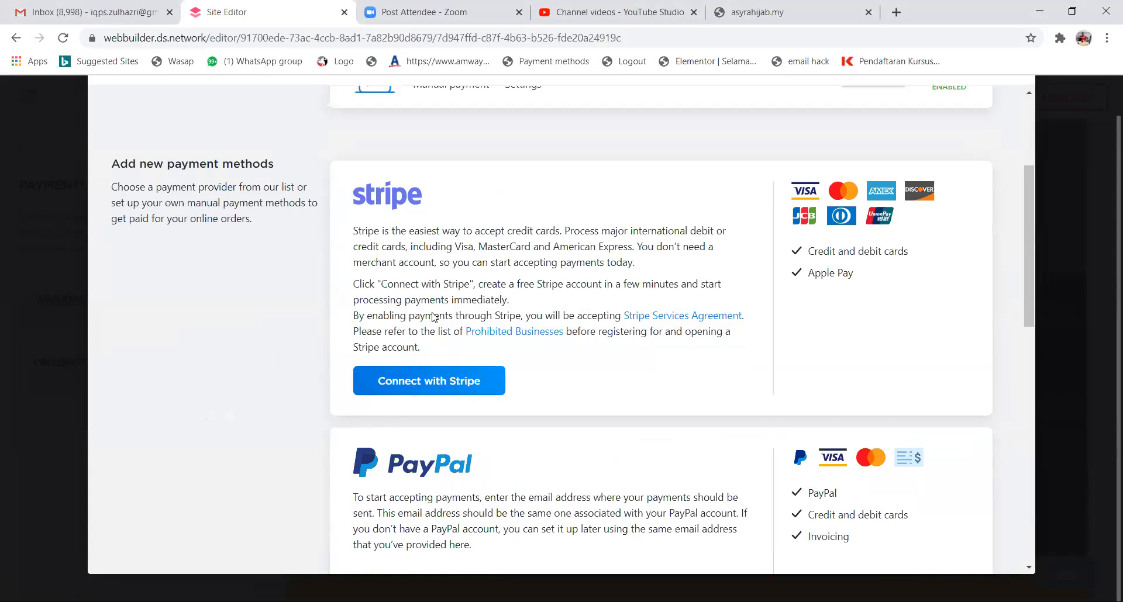
scroll(441, 316, down, 10)
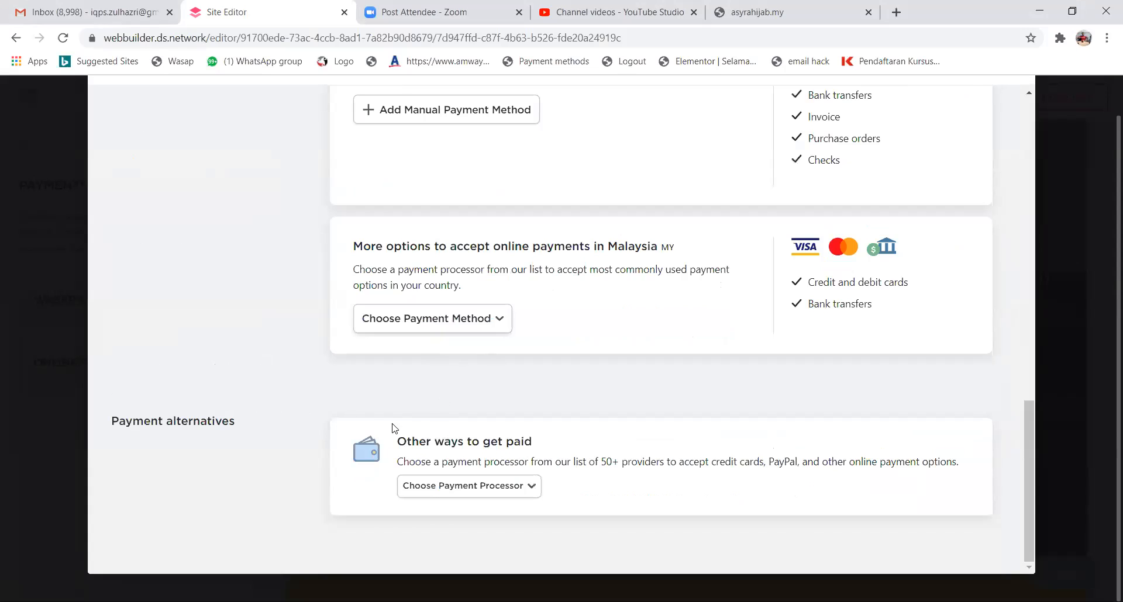
click(524, 486)
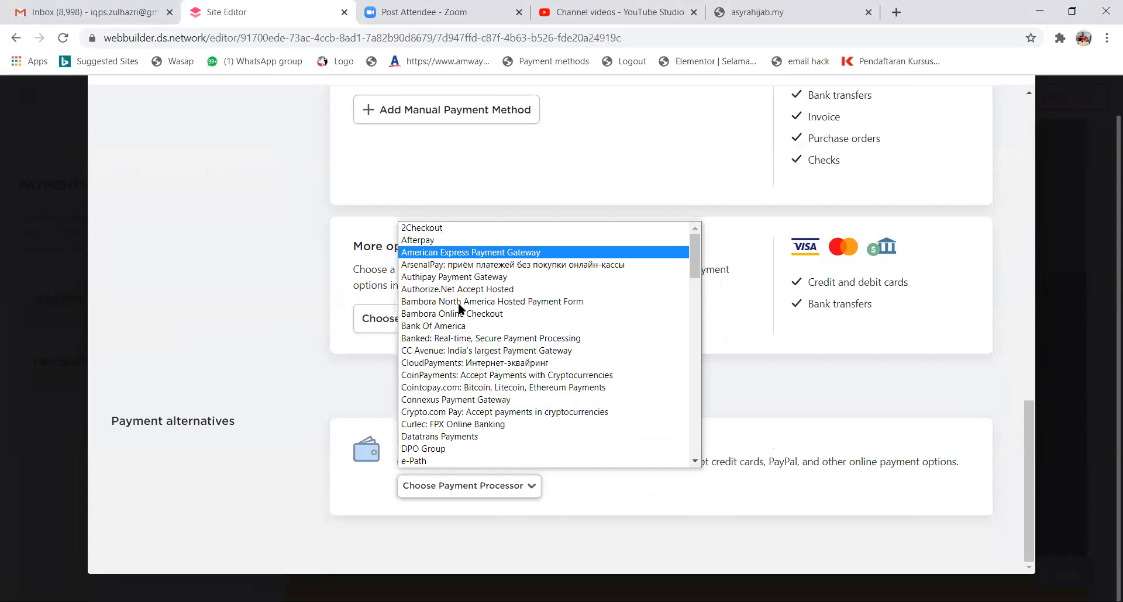
Scroll through the payment processor list to find iPay88.
scroll(471, 375, down, 3)
scroll(460, 354, down, 1)
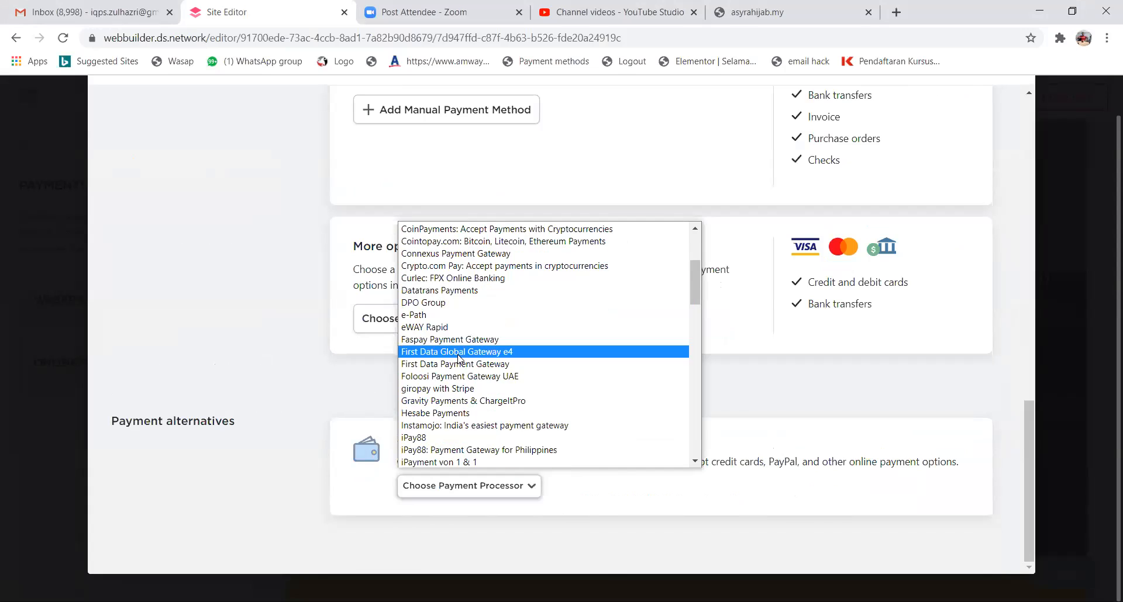
scroll(459, 353, down, 4)
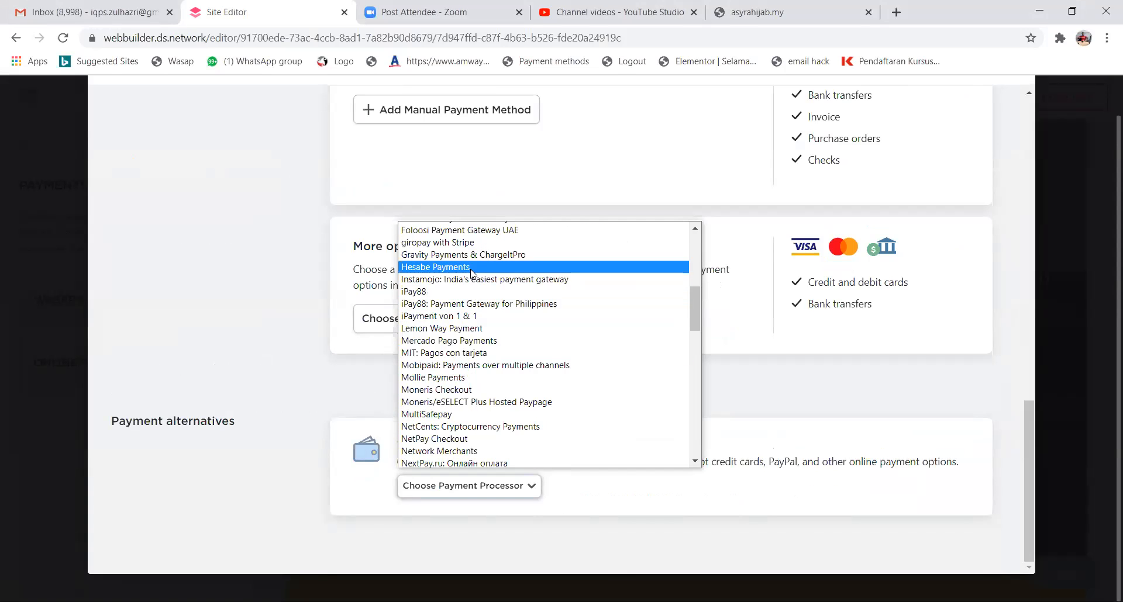
scroll(460, 374, down, 3)
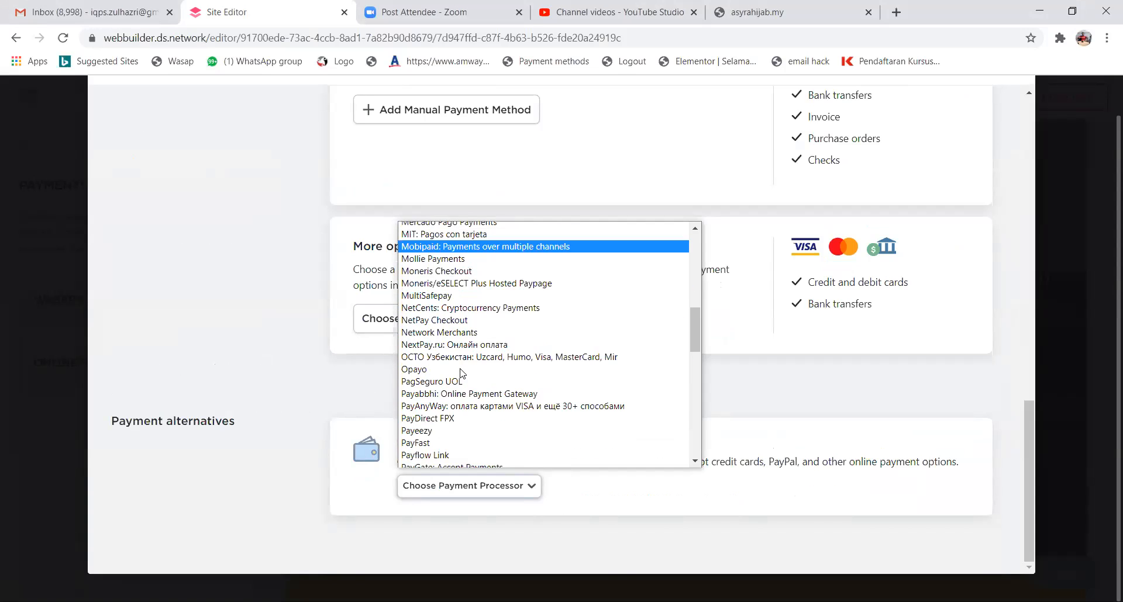
scroll(461, 373, down, 7)
scroll(461, 373, down, 6)
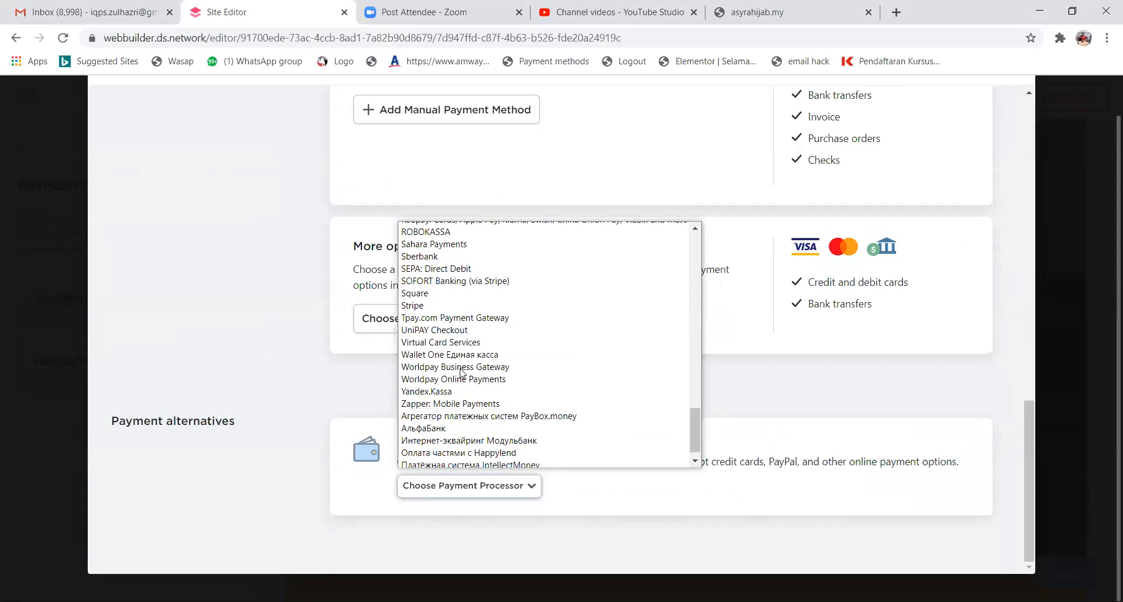
scroll(461, 372, down, 1)
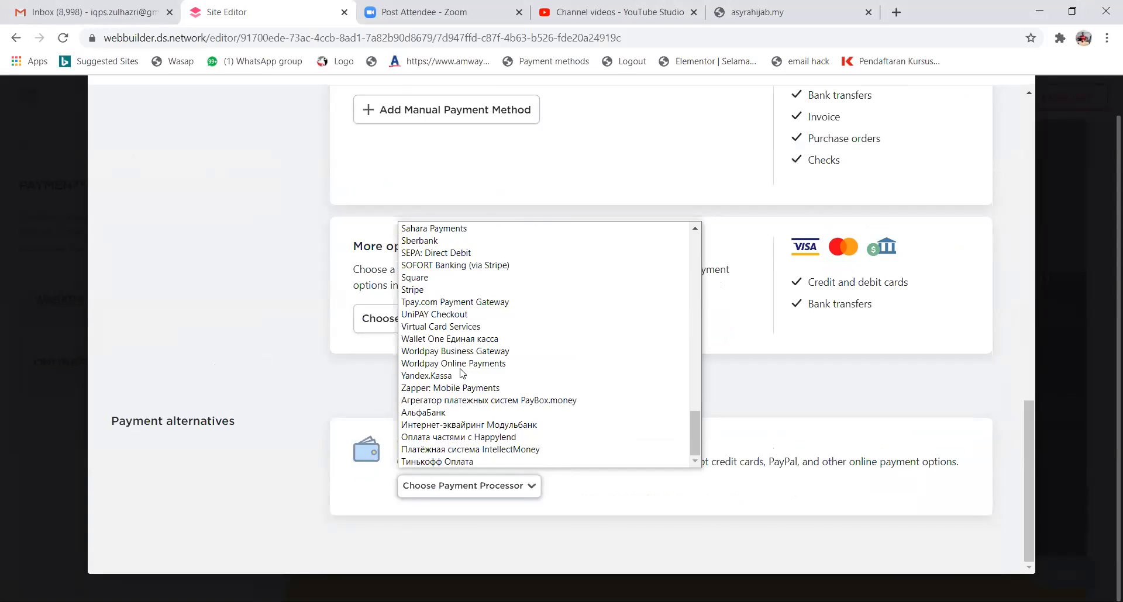
scroll(462, 373, up, 6)
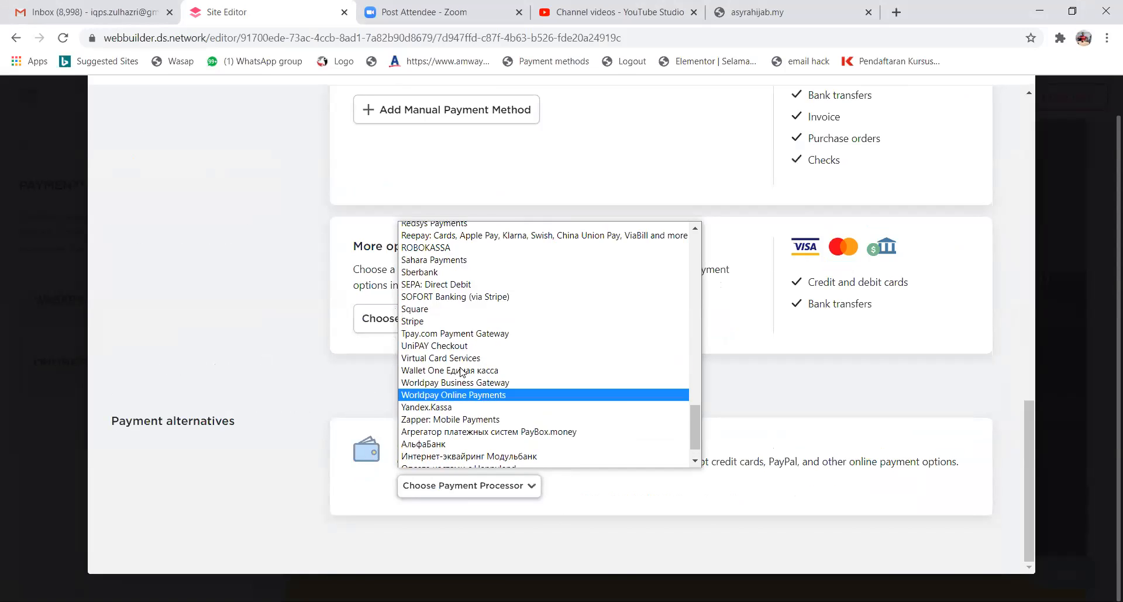
scroll(462, 372, up, 4)
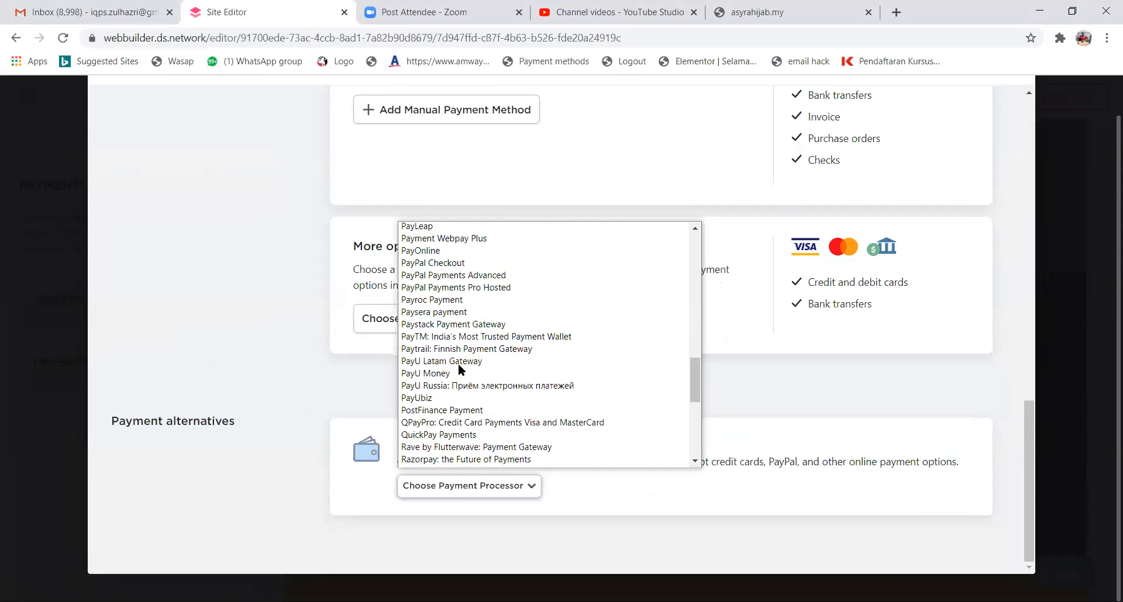
scroll(458, 363, up, 4)
scroll(458, 363, up, 4)
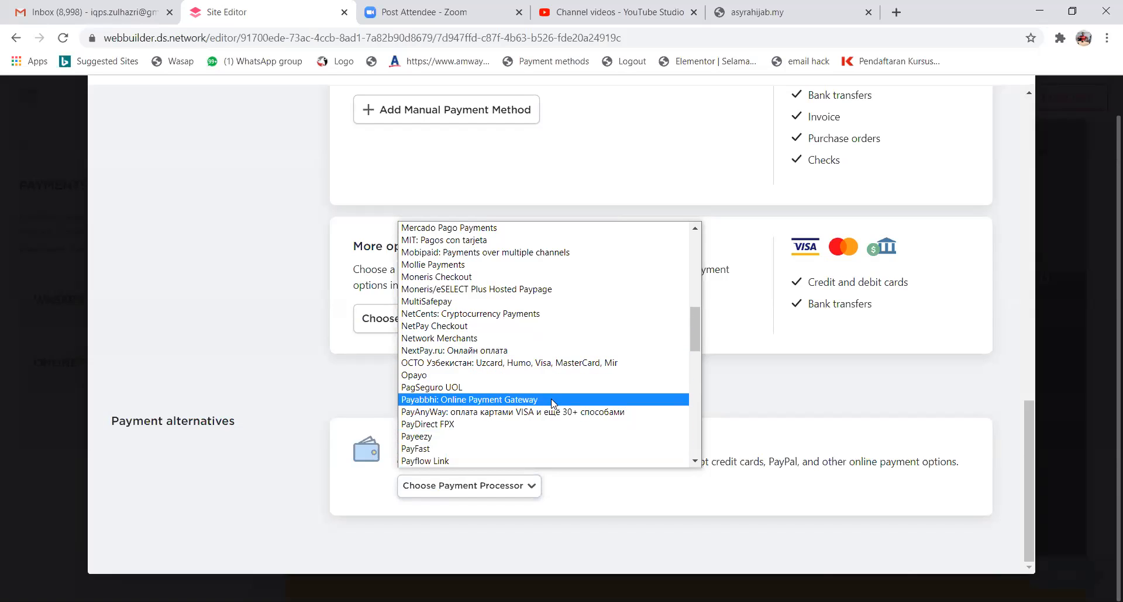
scroll(503, 350, down, 2)
scroll(504, 349, down, 4)
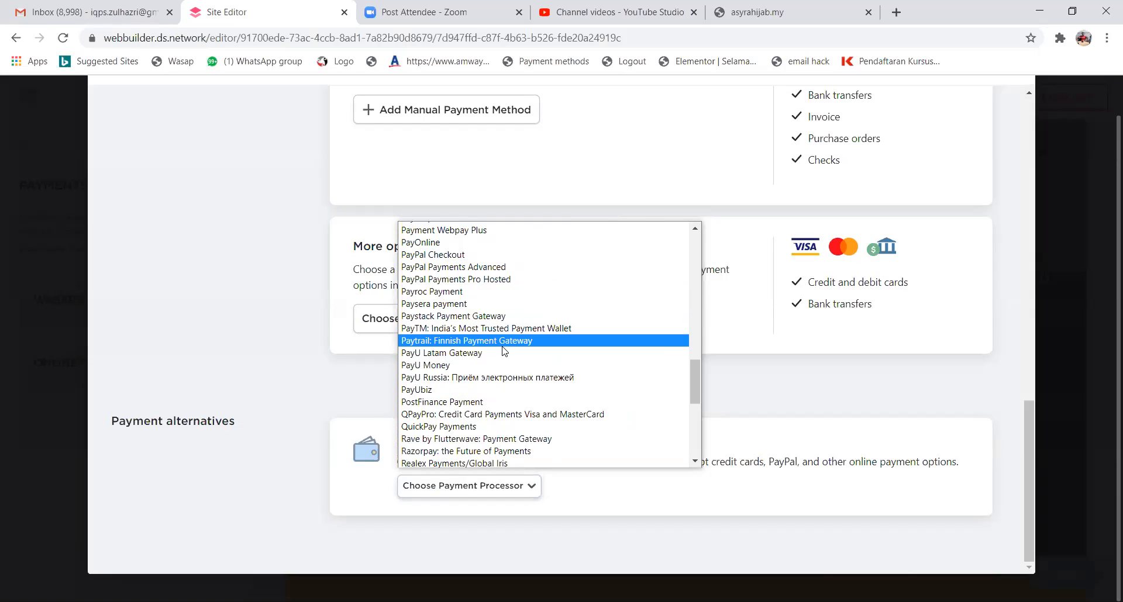
scroll(470, 439, down, 2)
scroll(469, 433, down, 2)
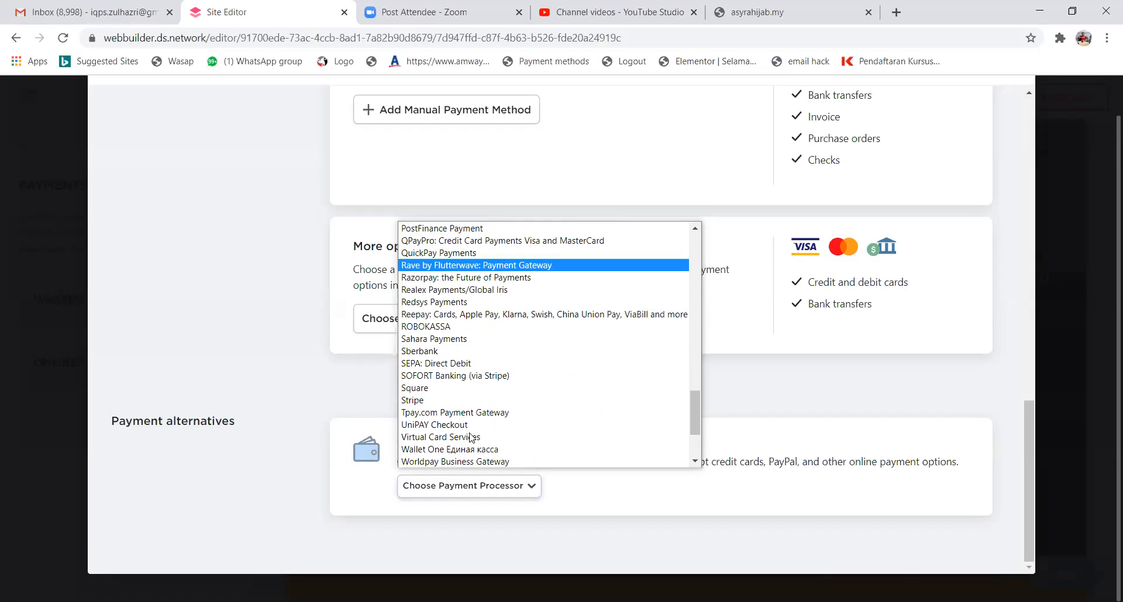
scroll(456, 380, up, 6)
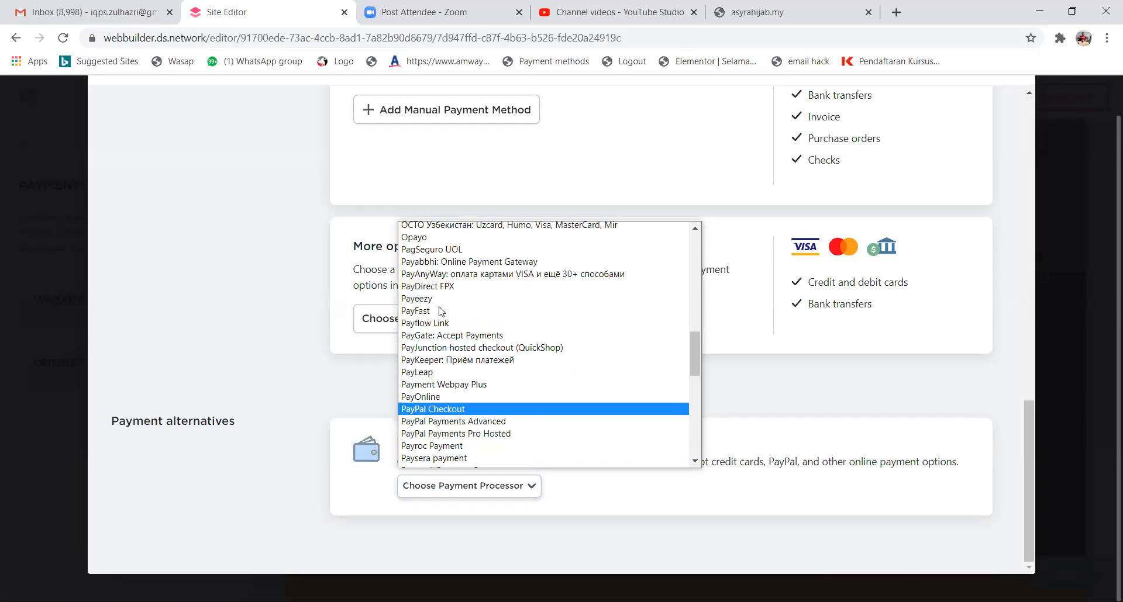
scroll(439, 311, up, 5)
scroll(485, 332, up, 3)
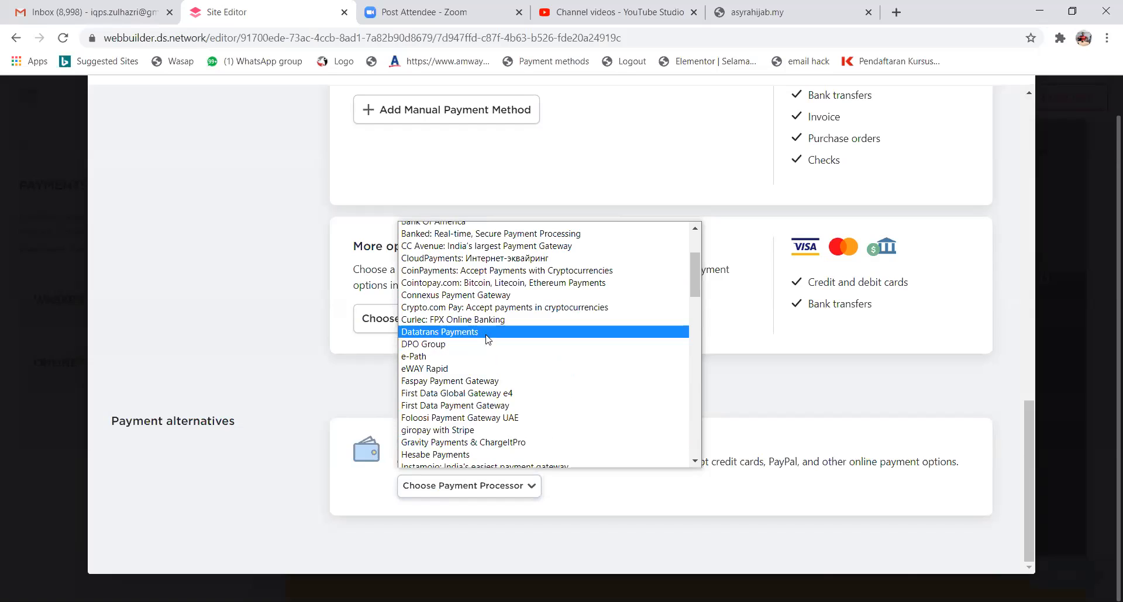
scroll(491, 360, up, 1)
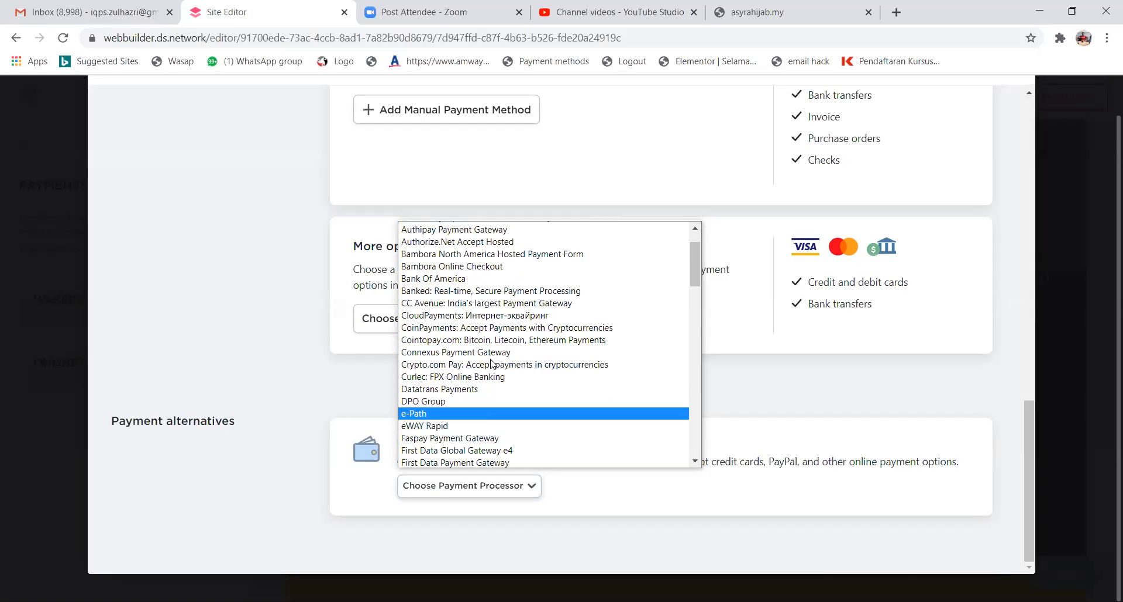
scroll(491, 363, down, 6)
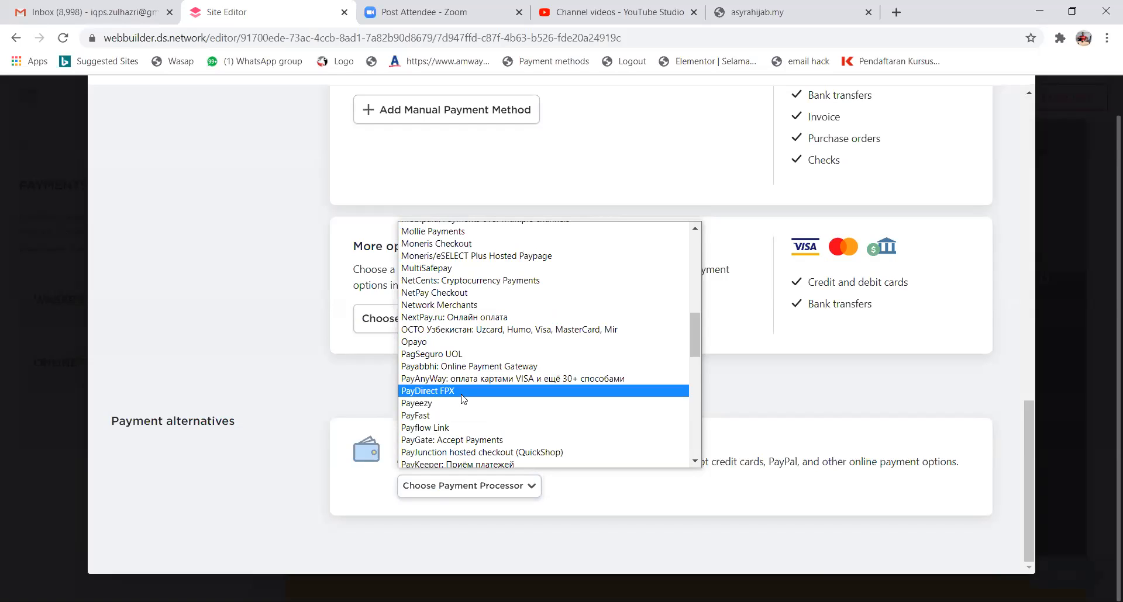
scroll(463, 400, down, 3)
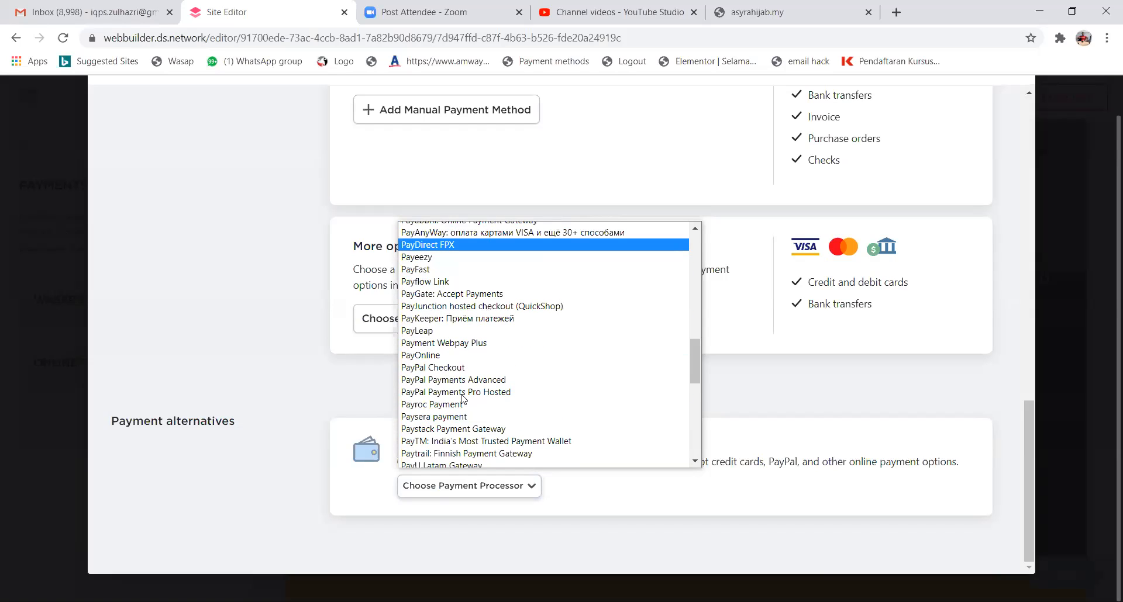
scroll(504, 371, down, 3)
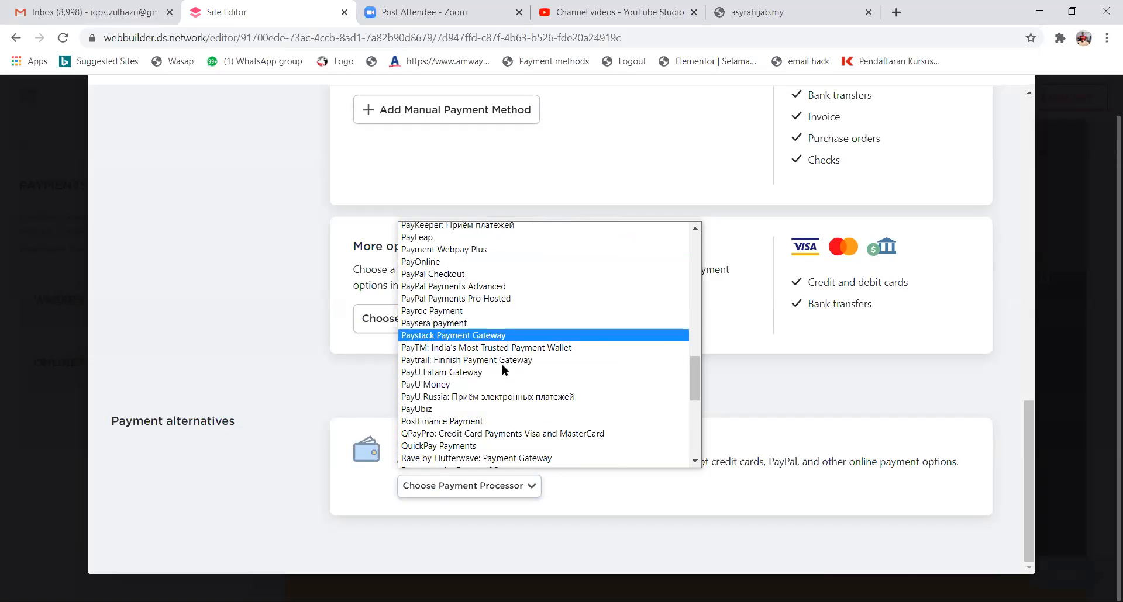
scroll(501, 364, up, 15)
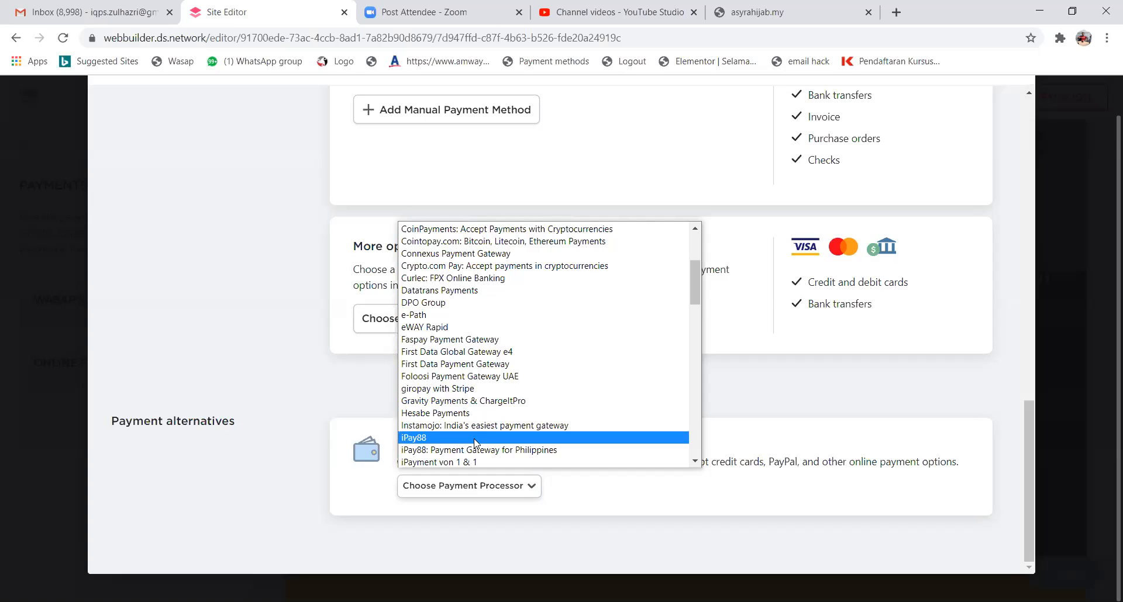
Choose iPay88 as the card processor, review its Merchant Code and Merchant Key fields, and go back.
click(475, 438)
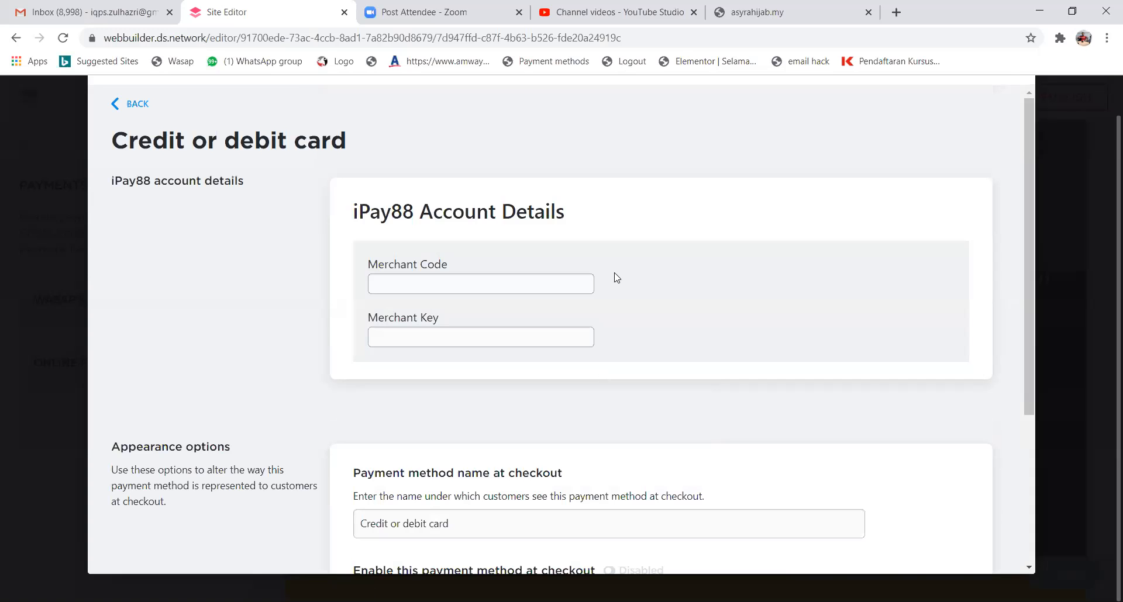
click(576, 167)
mouse_move(409, 245)
mouse_down()
mouse_move(343, 263)
mouse_move(491, 259)
mouse_move(412, 241)
mouse_up()
mouse_move(448, 303)
mouse_down()
mouse_move(437, 355)
mouse_move(473, 299)
mouse_up()
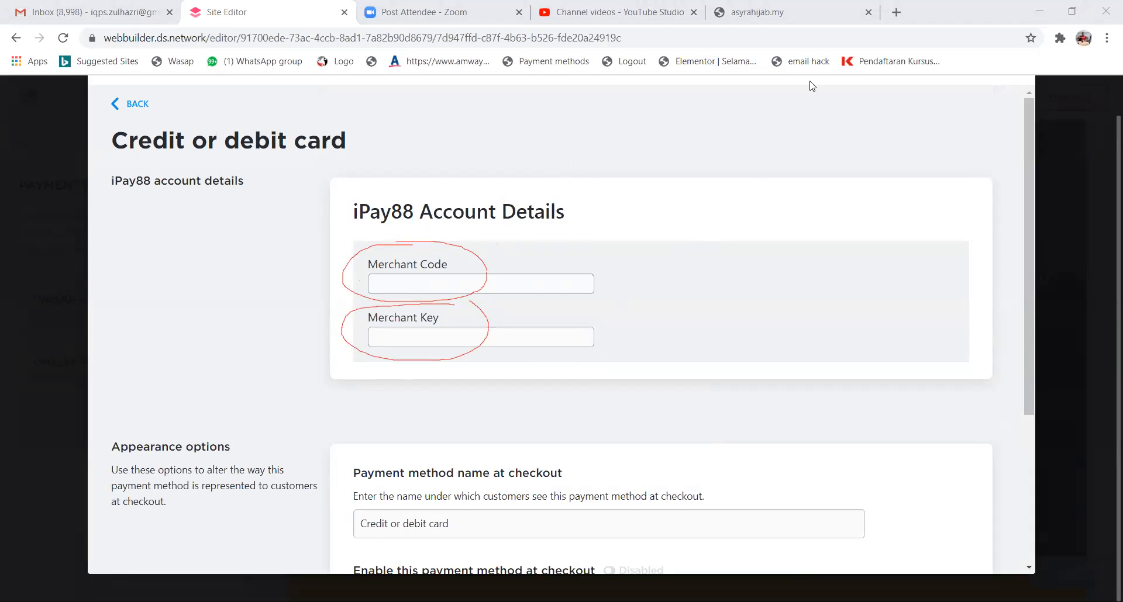
click(146, 108)
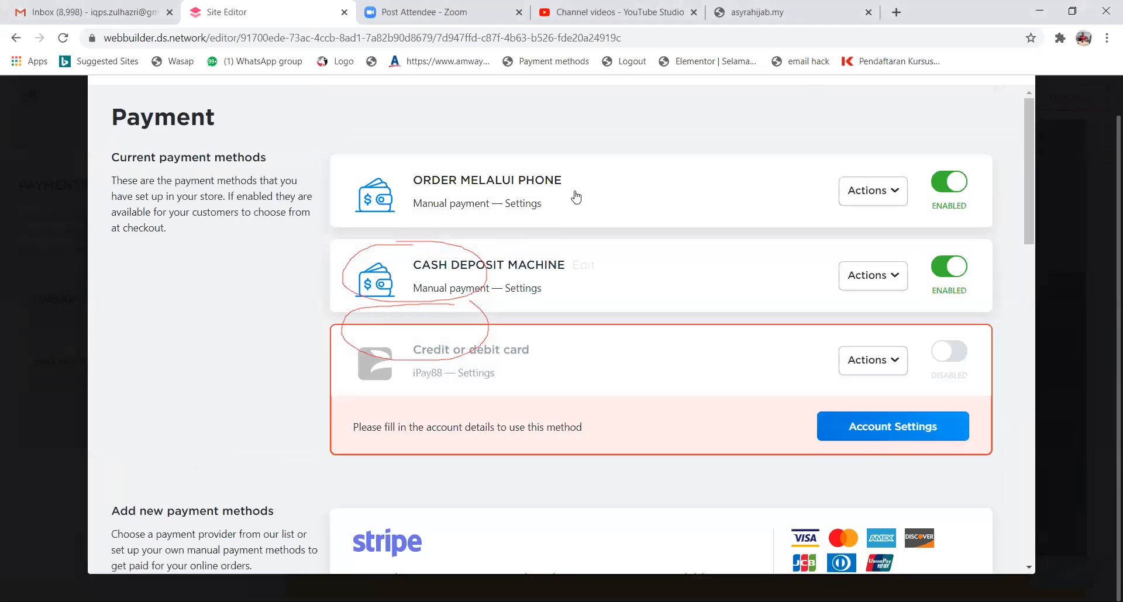
Review the Payment Options window and close it, leaving the Payments panel with ORDER MELALUI PHONE and CASH DEPOSIT MACHINE.
click(626, 166)
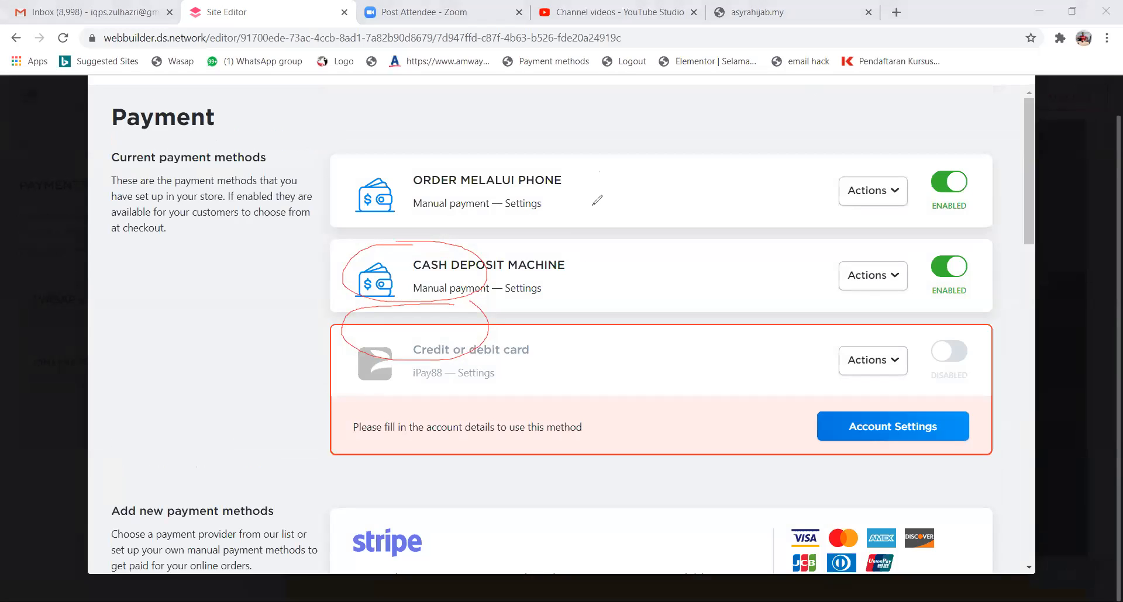
mouse_move(589, 174)
mouse_down()
mouse_move(579, 221)
mouse_move(591, 174)
mouse_up()
drag(592, 206, 589, 178)
drag(513, 246, 431, 301)
drag(562, 293, 454, 248)
drag(522, 245, 424, 310)
drag(427, 241, 544, 279)
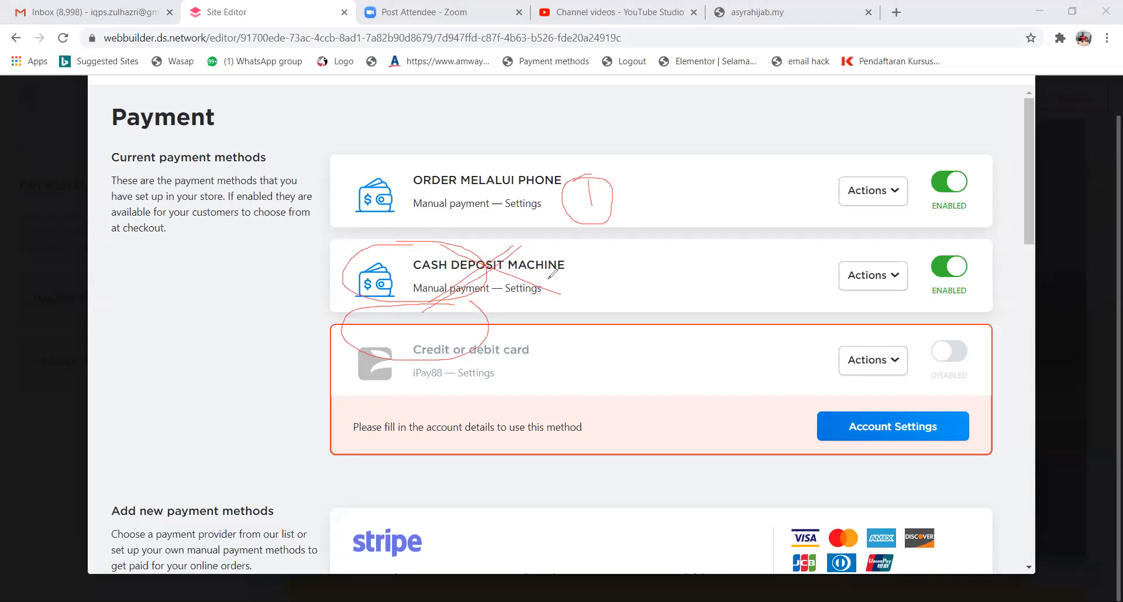
click(720, 161)
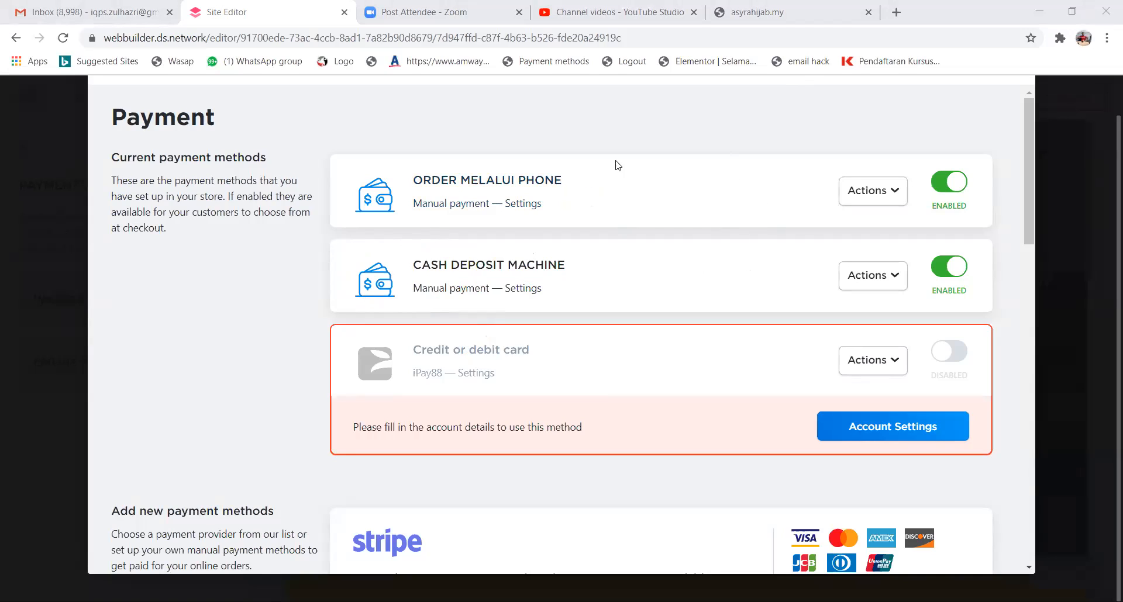
scroll(319, 257, up, 1)
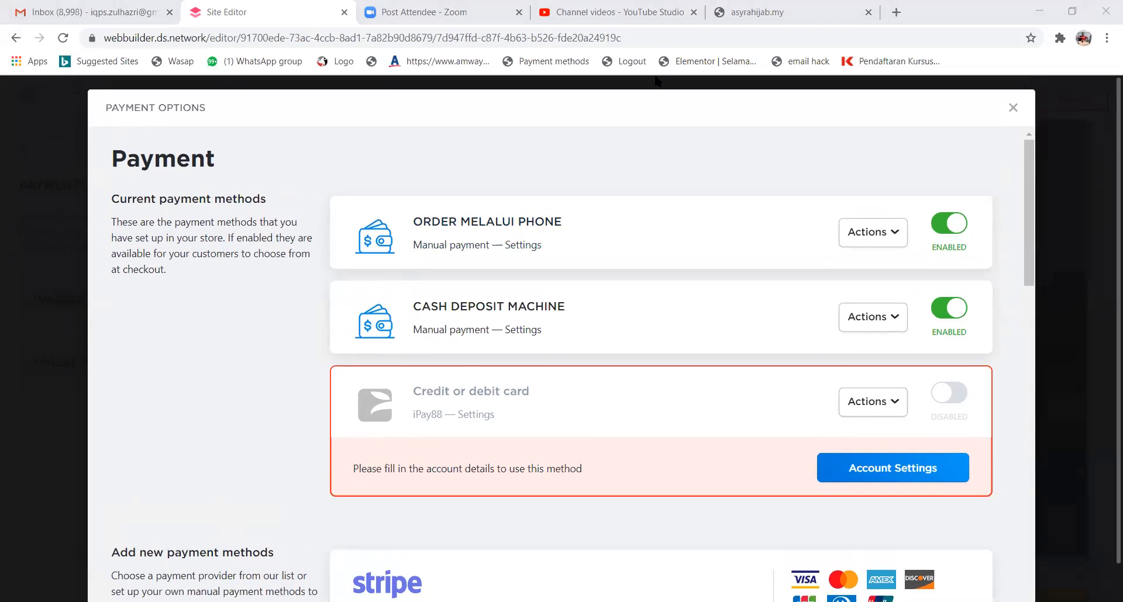
scroll(697, 428, down, 5)
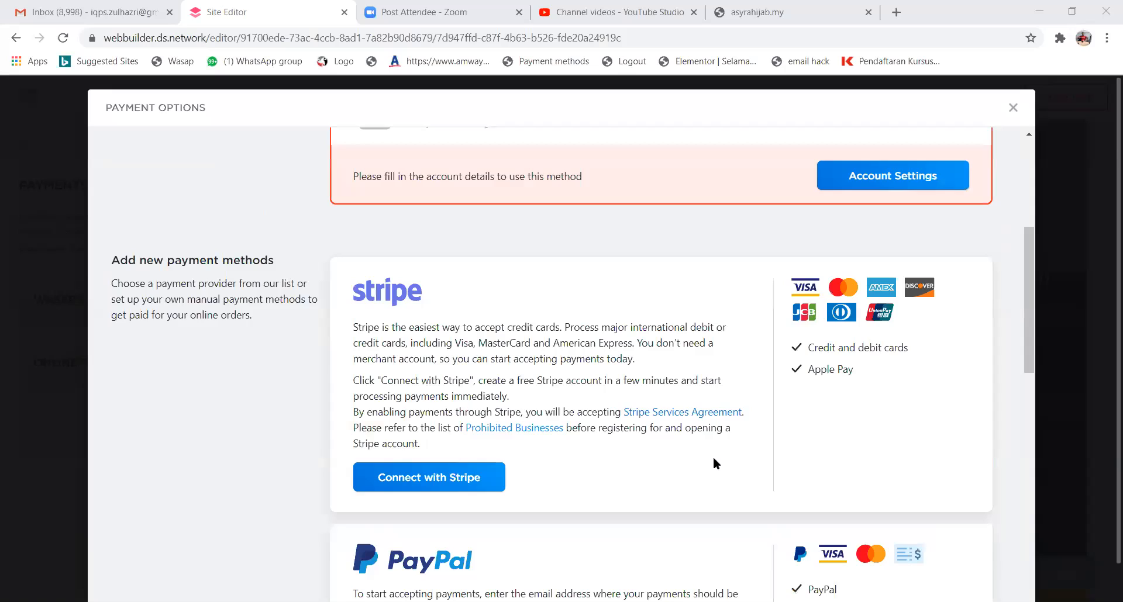
scroll(714, 463, up, 5)
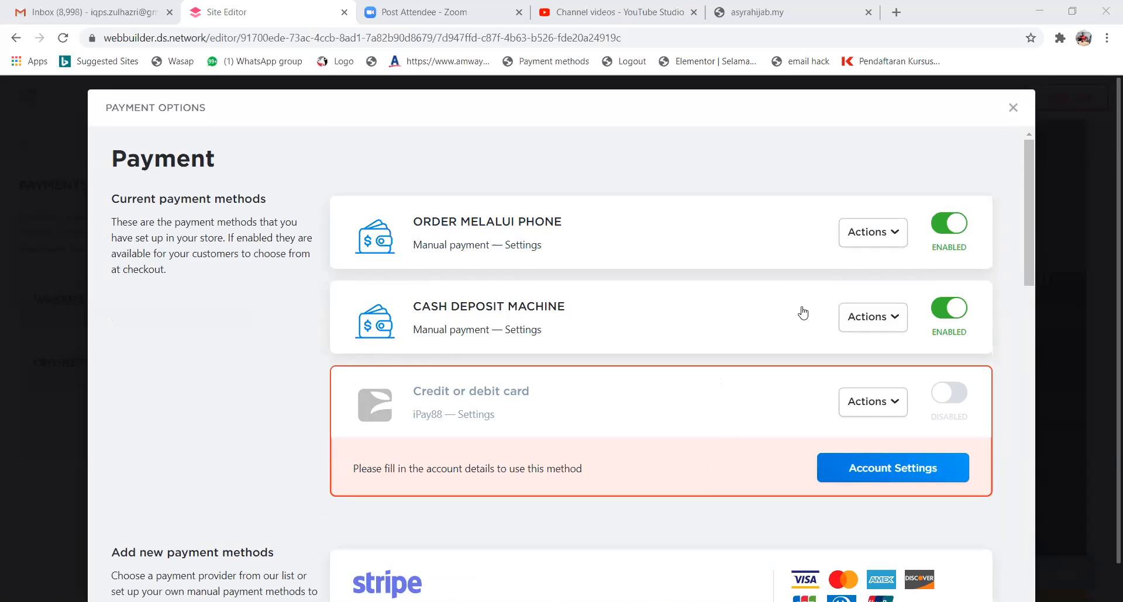
click(1013, 109)
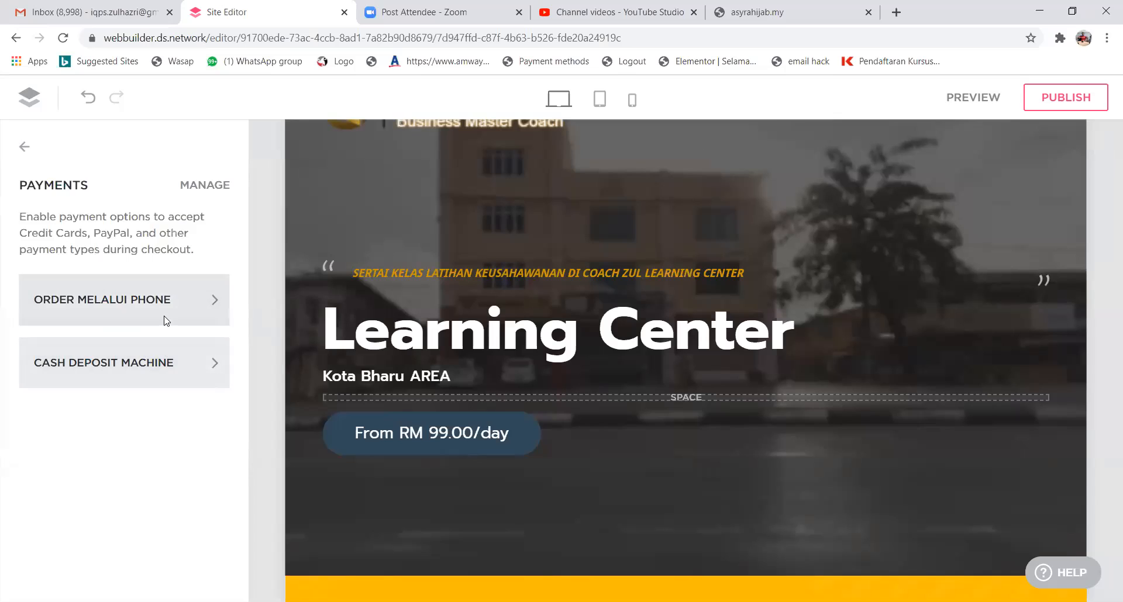
Review the LOT 86 shipping origin details, then return to the store settings list.
click(24, 147)
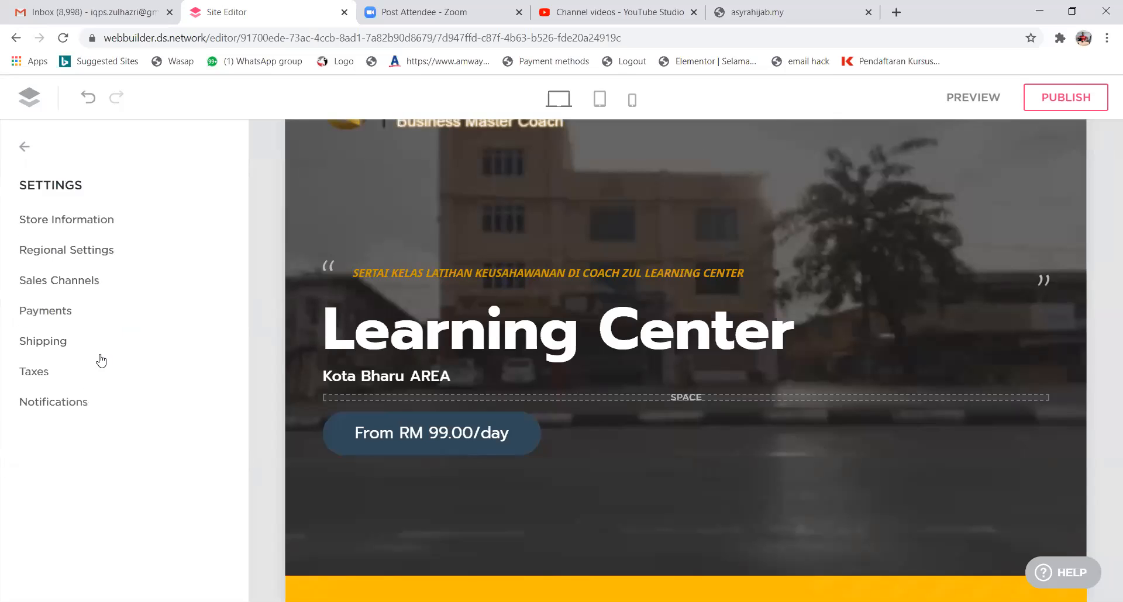
click(41, 346)
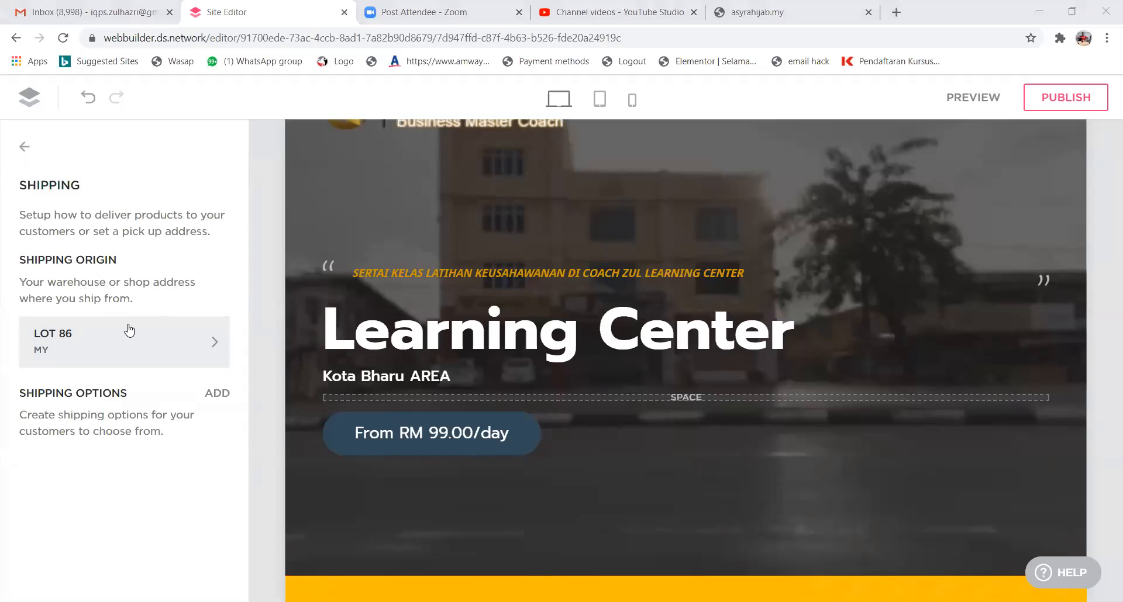
click(197, 347)
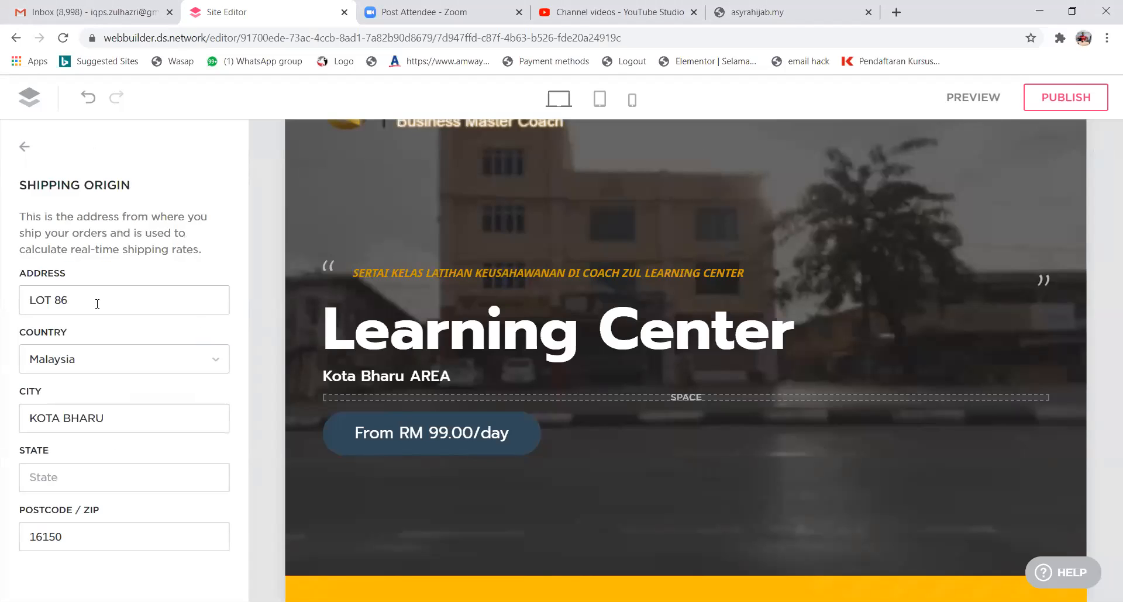
click(20, 151)
click(22, 148)
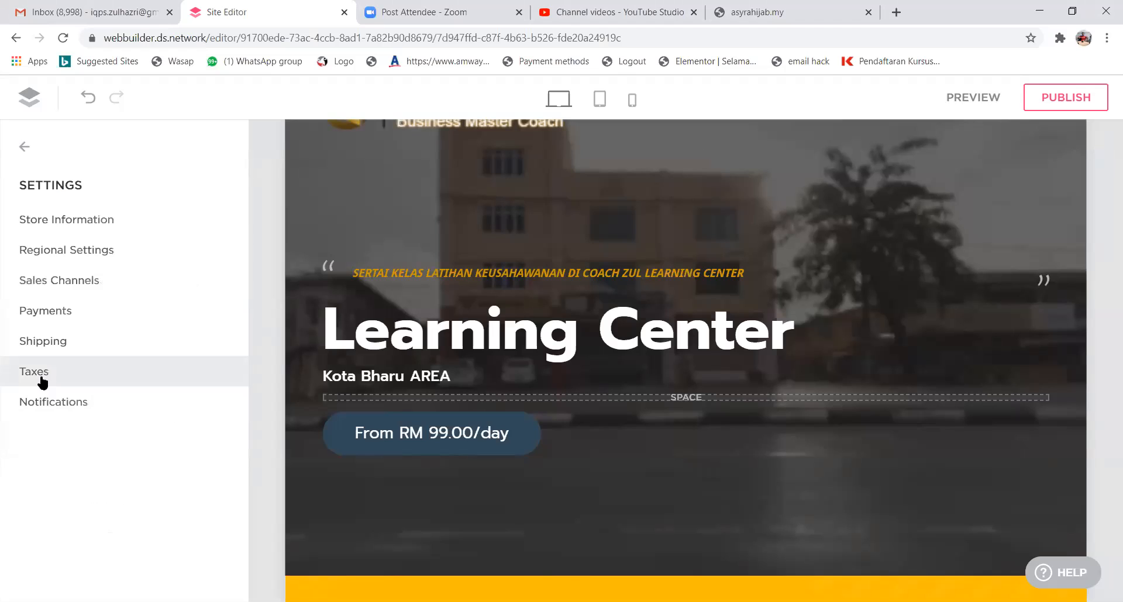
Check the notification email addresses, then begin adding an email logo.
click(90, 402)
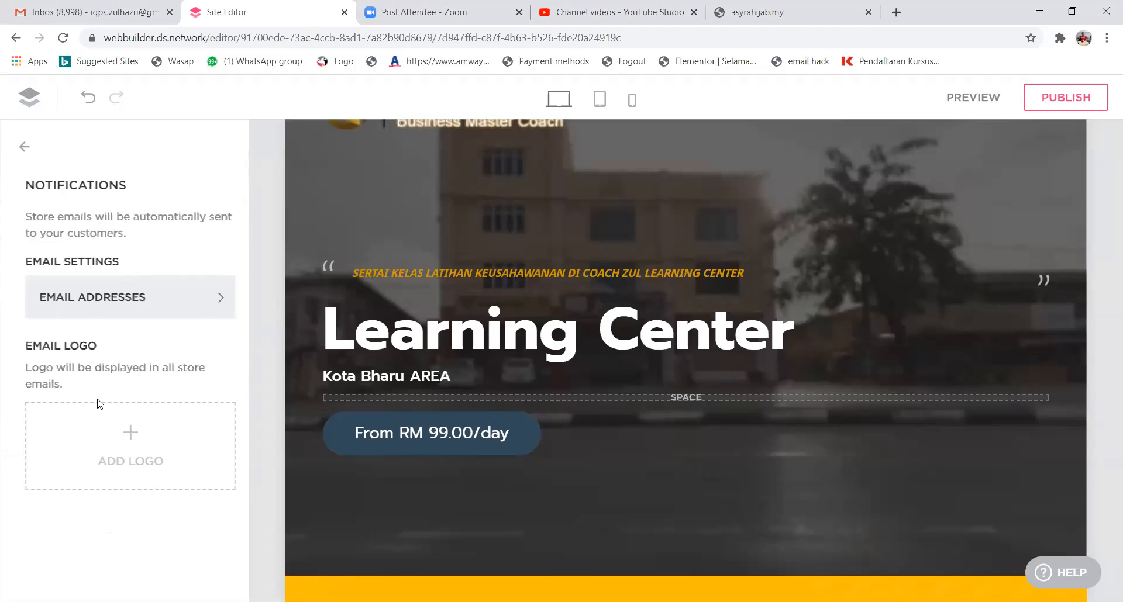
click(184, 298)
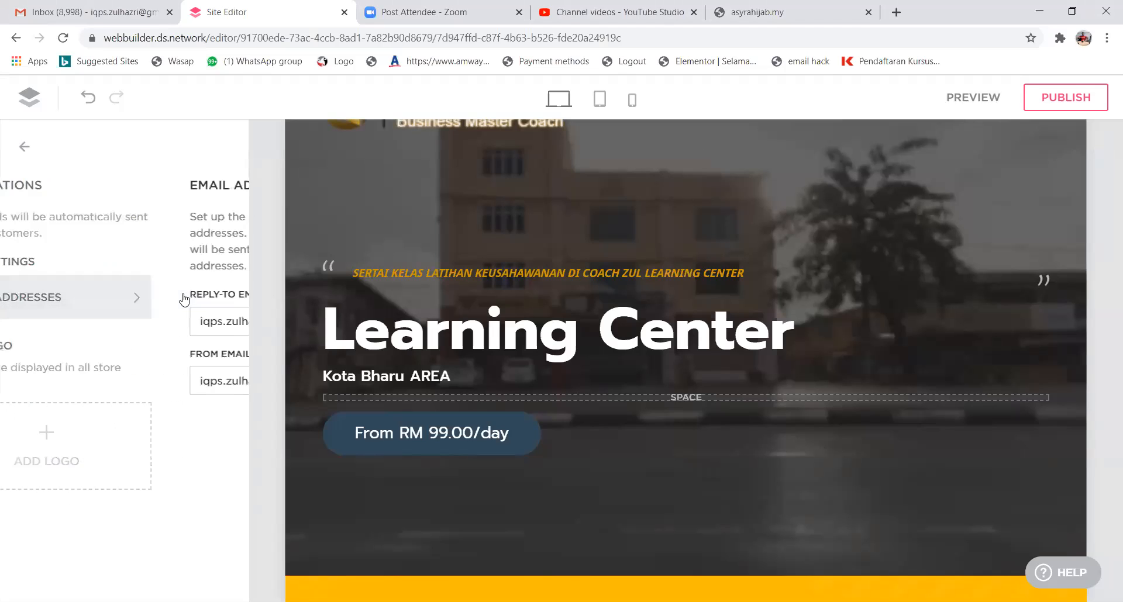
click(25, 149)
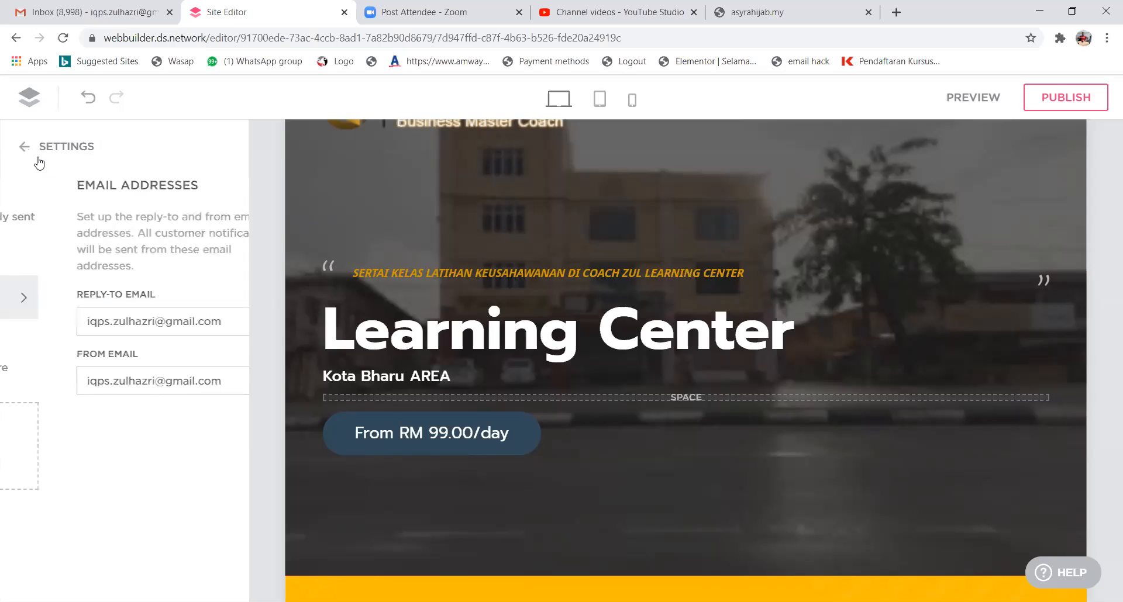
click(129, 448)
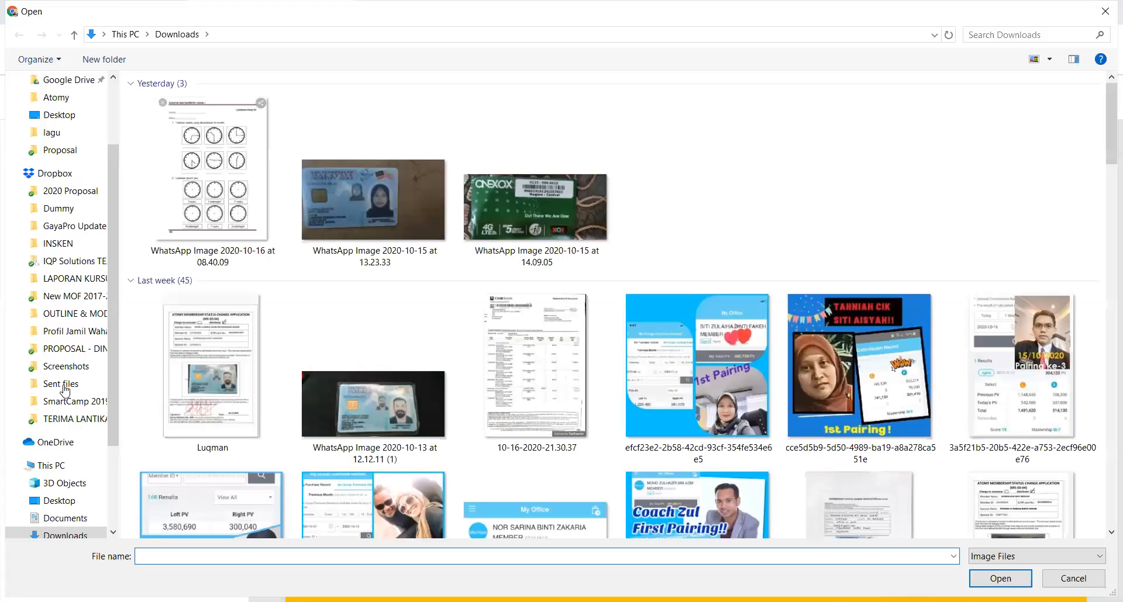
Upload the logo image from Data (D:) > User > Desktop as the store's email logo.
scroll(70, 428, down, 1)
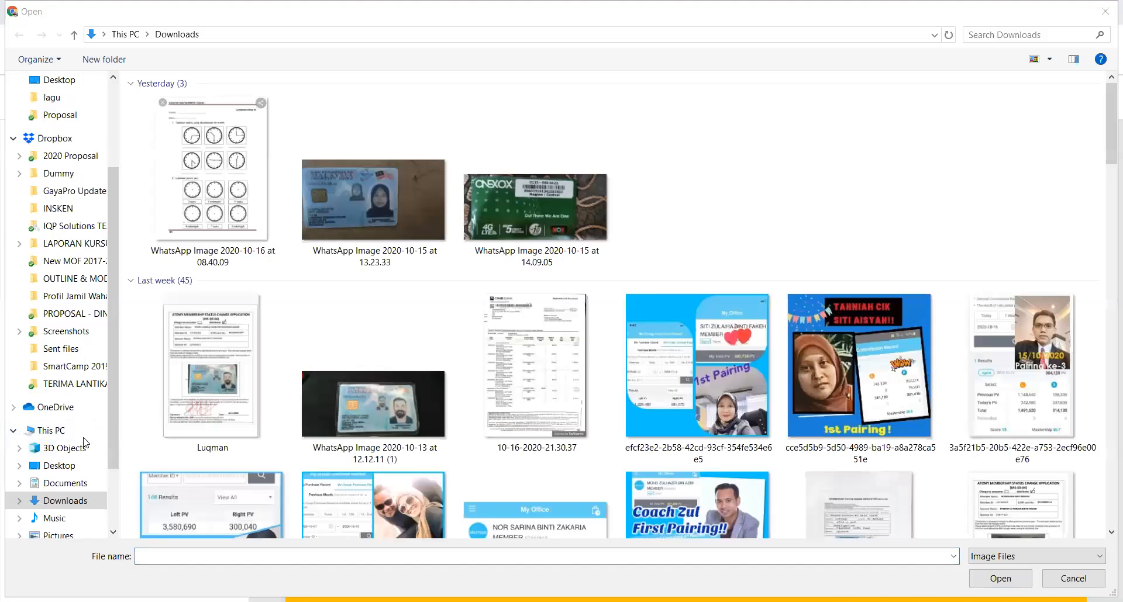
click(59, 466)
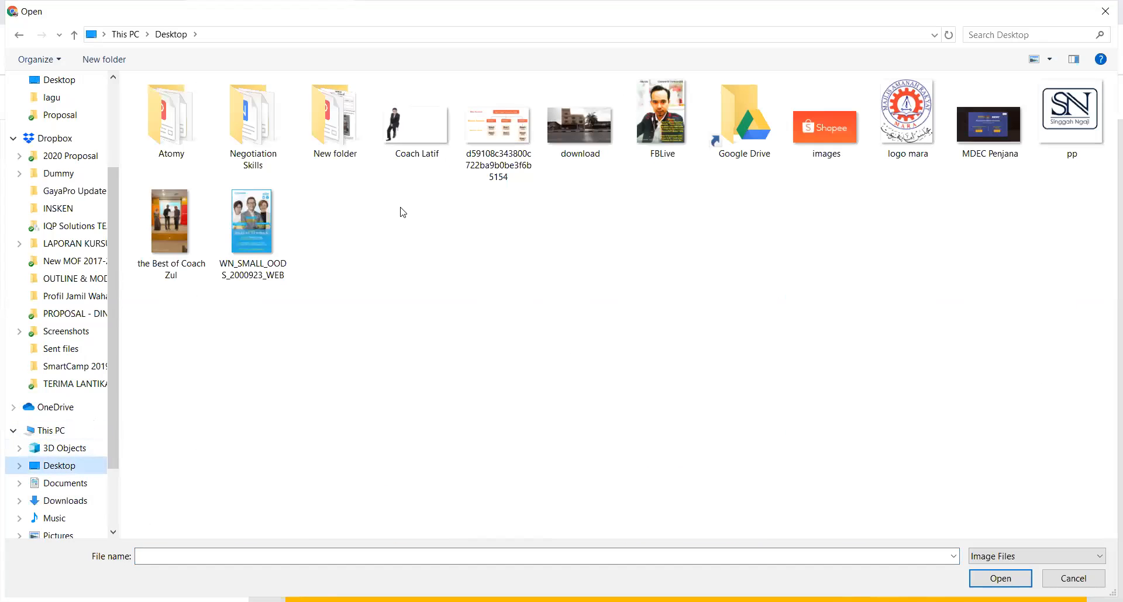
scroll(88, 489, down, 1)
scroll(68, 497, down, 1)
click(69, 497)
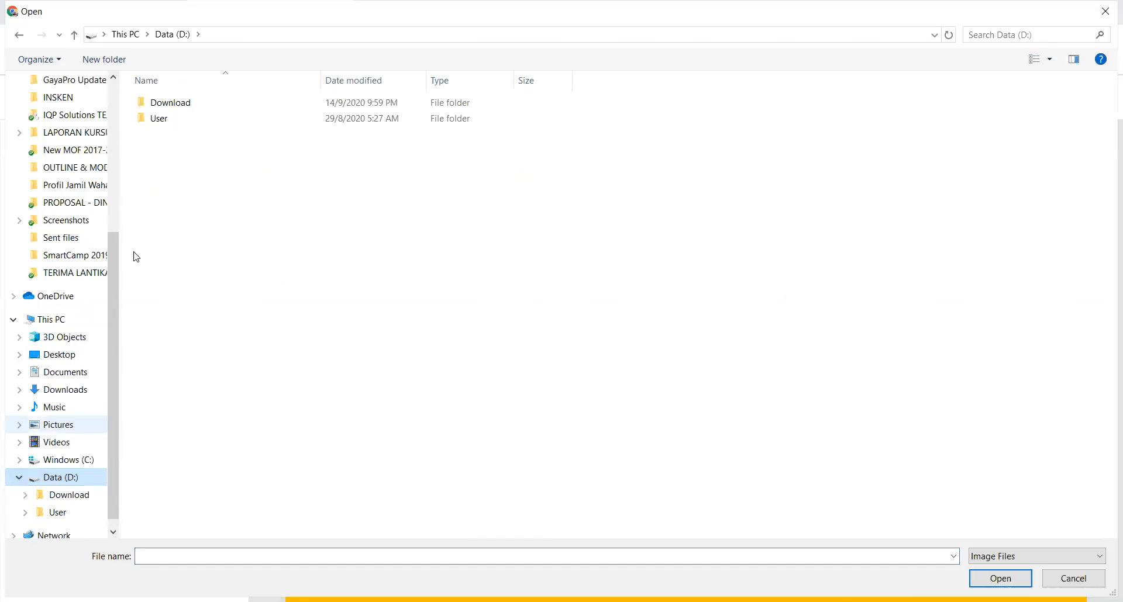
double_click(153, 116)
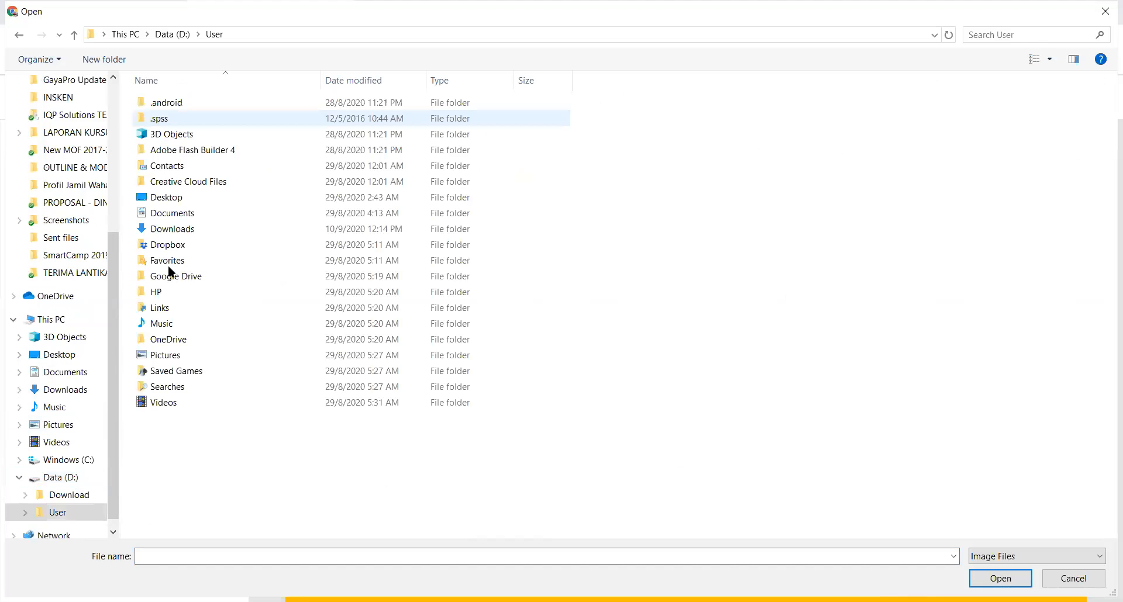
click(164, 201)
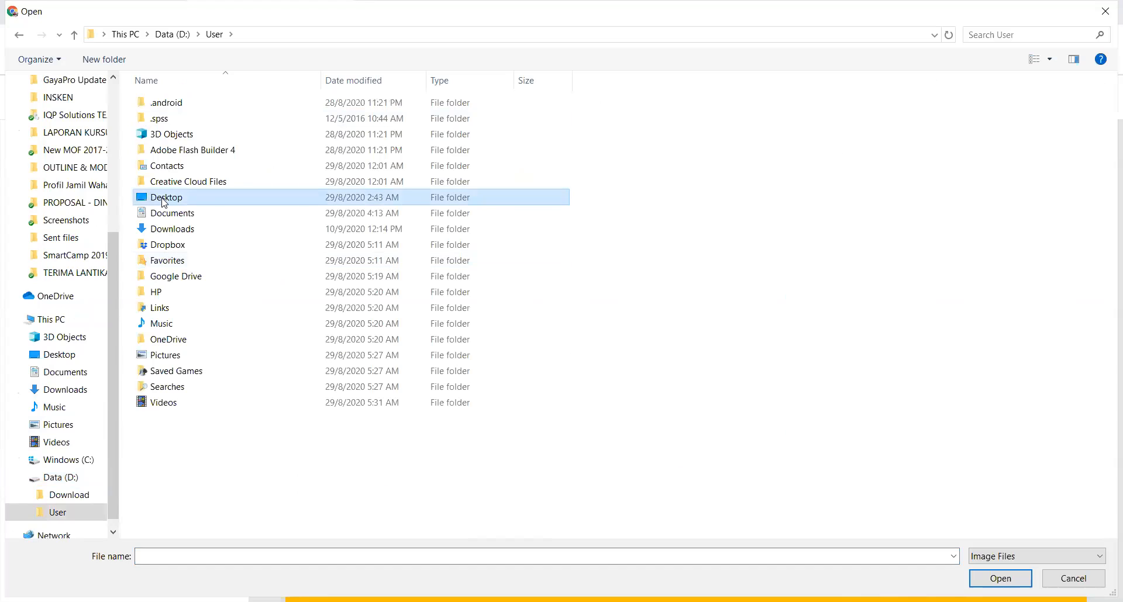
key(Return)
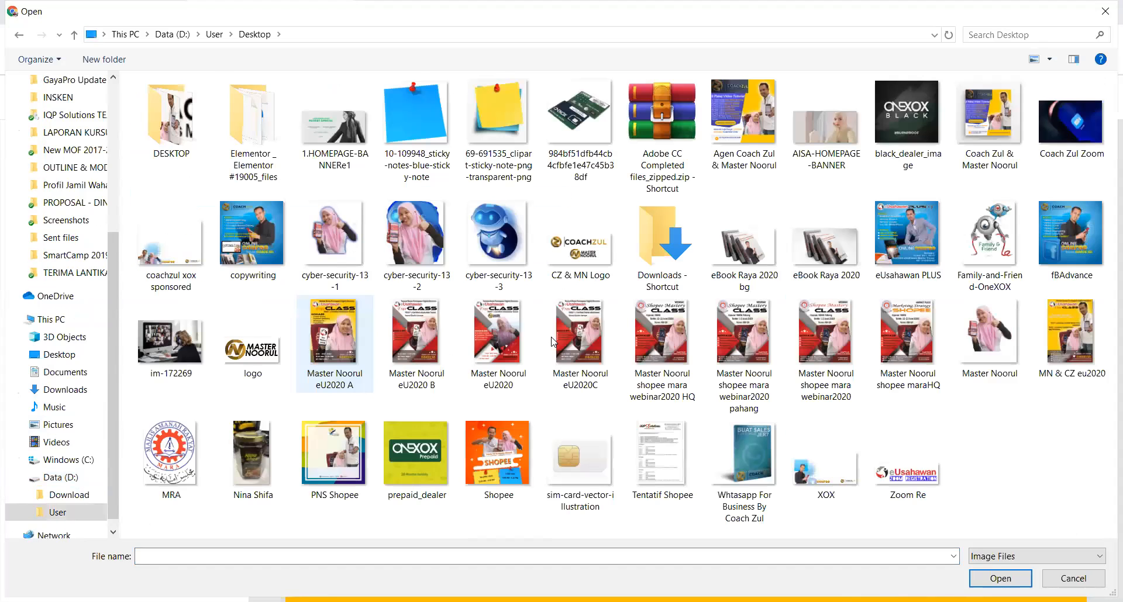
double_click(337, 343)
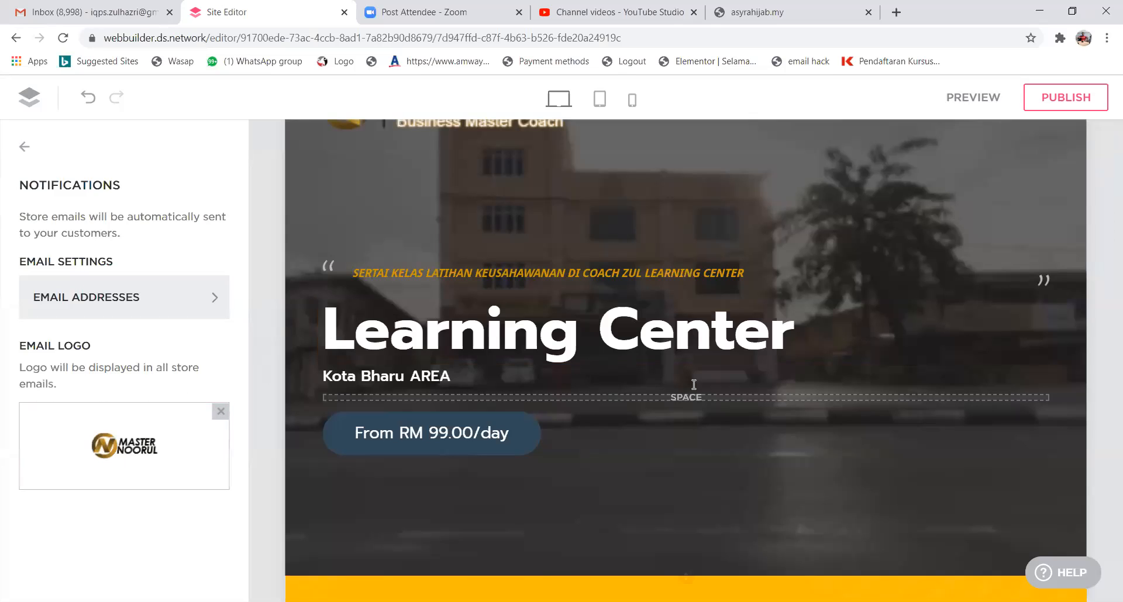
View the Store Information settings, then return to the online store menu.
scroll(306, 451, down, 2)
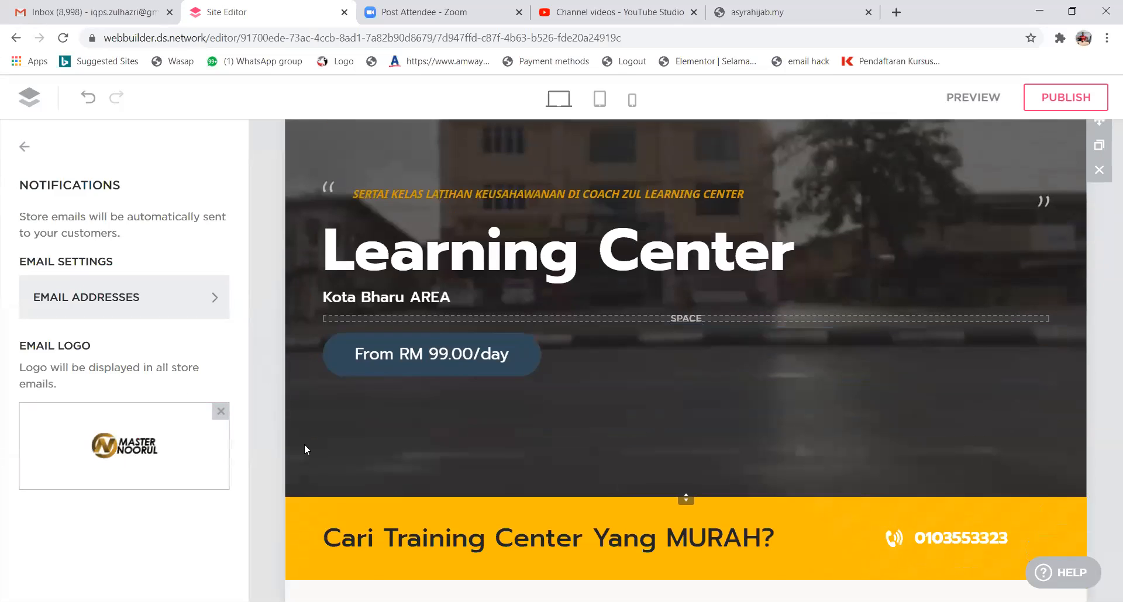
scroll(304, 454, down, 3)
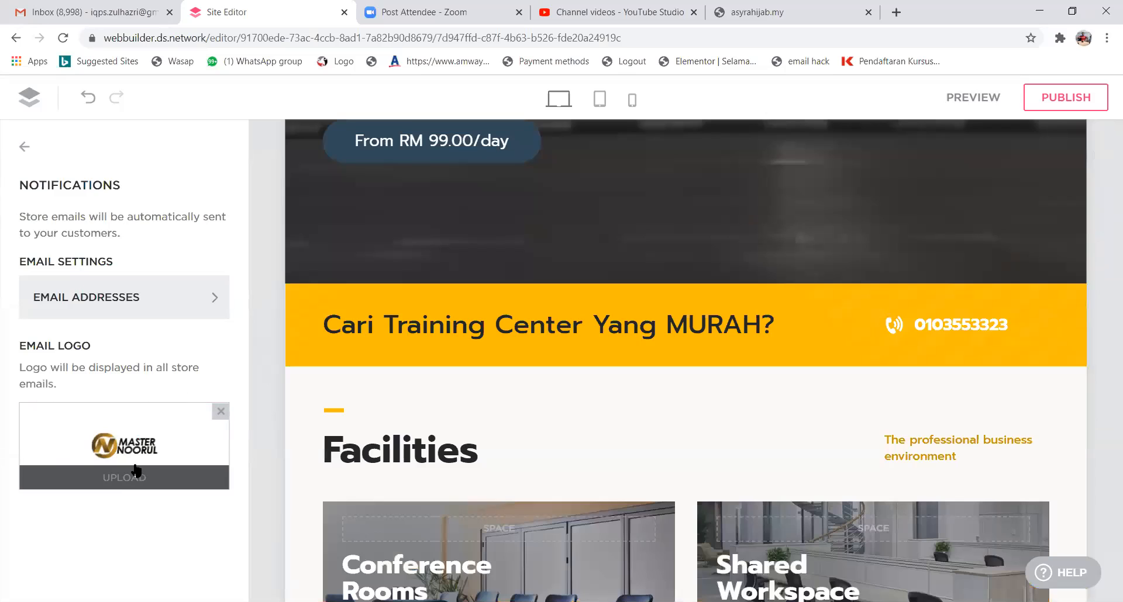
click(22, 153)
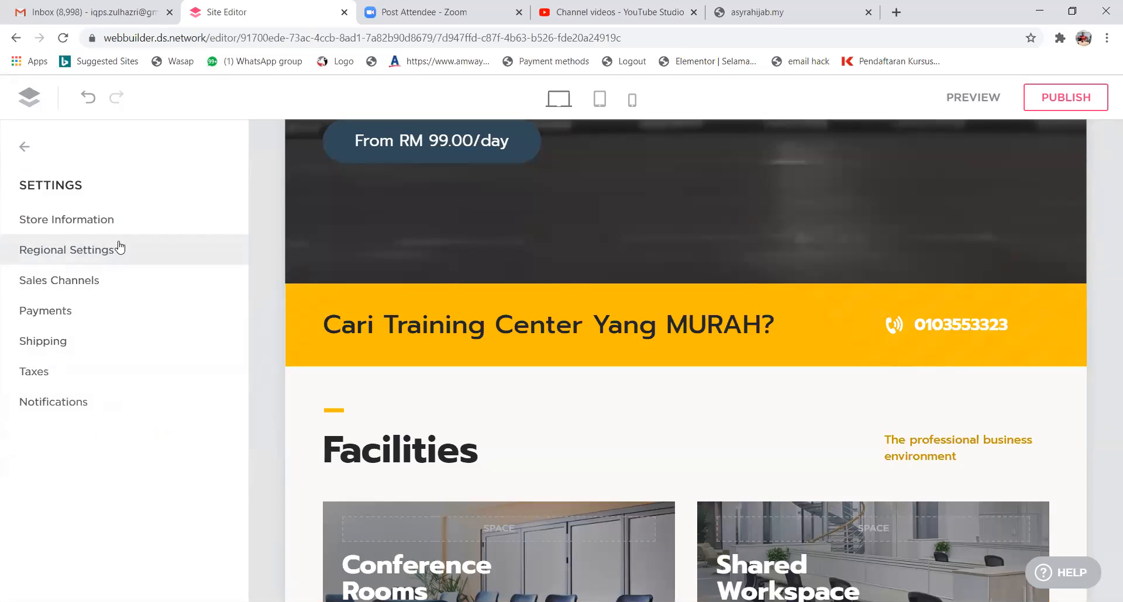
click(23, 225)
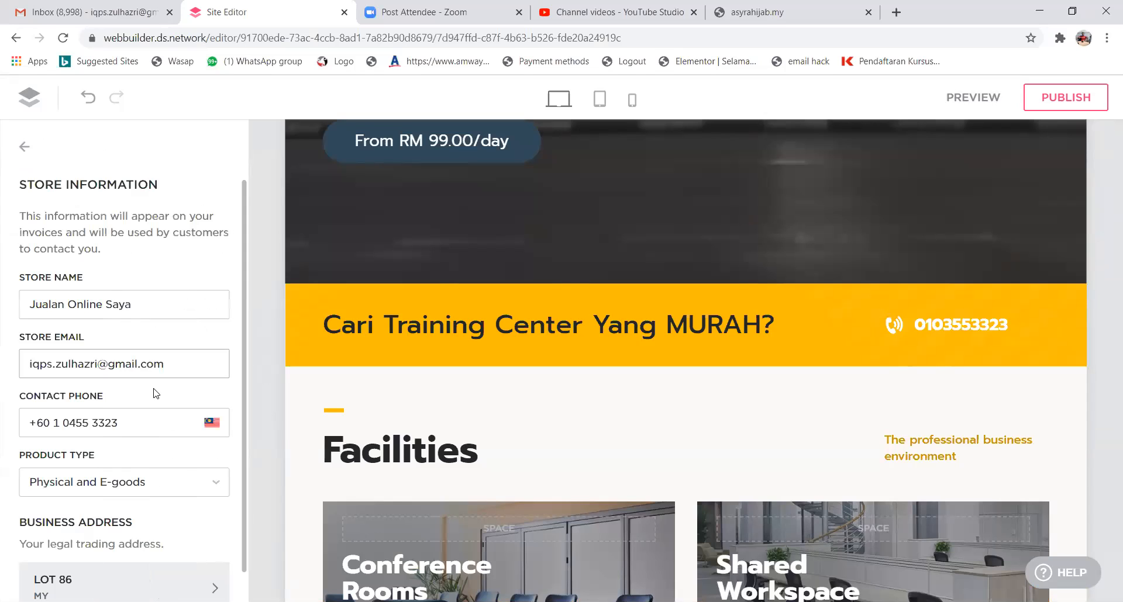
click(26, 149)
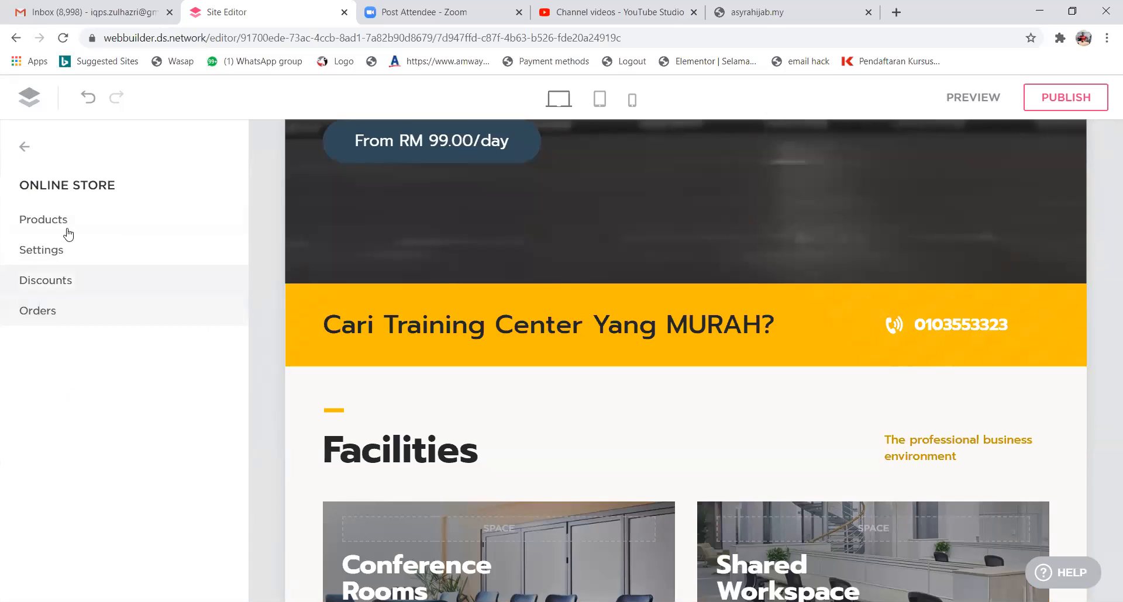
Browse the list of 20 products and show the first product's options menu.
click(52, 255)
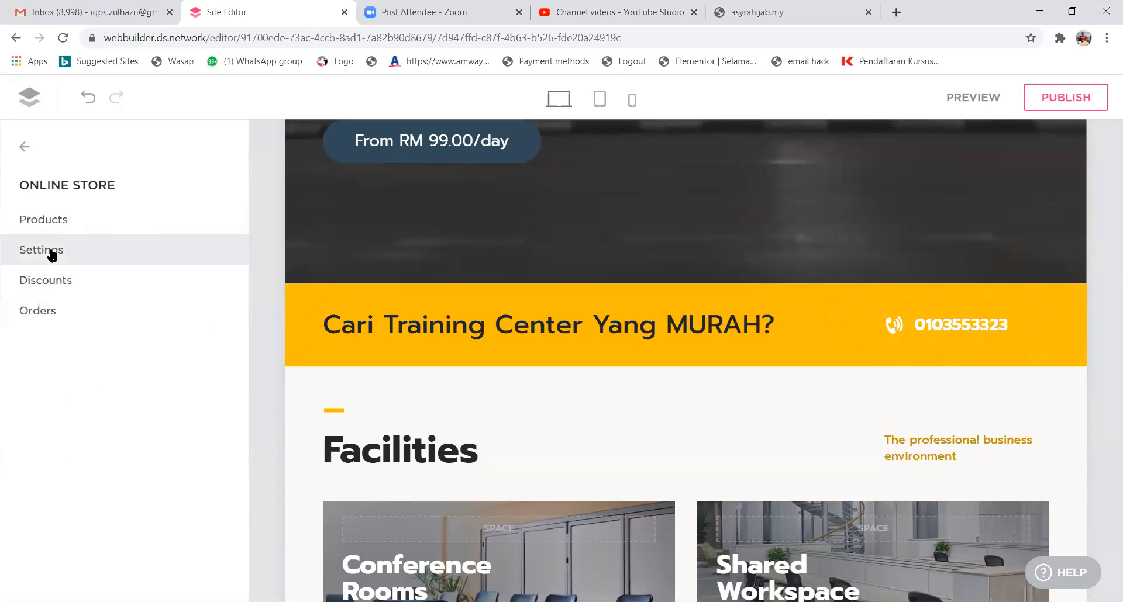
click(49, 232)
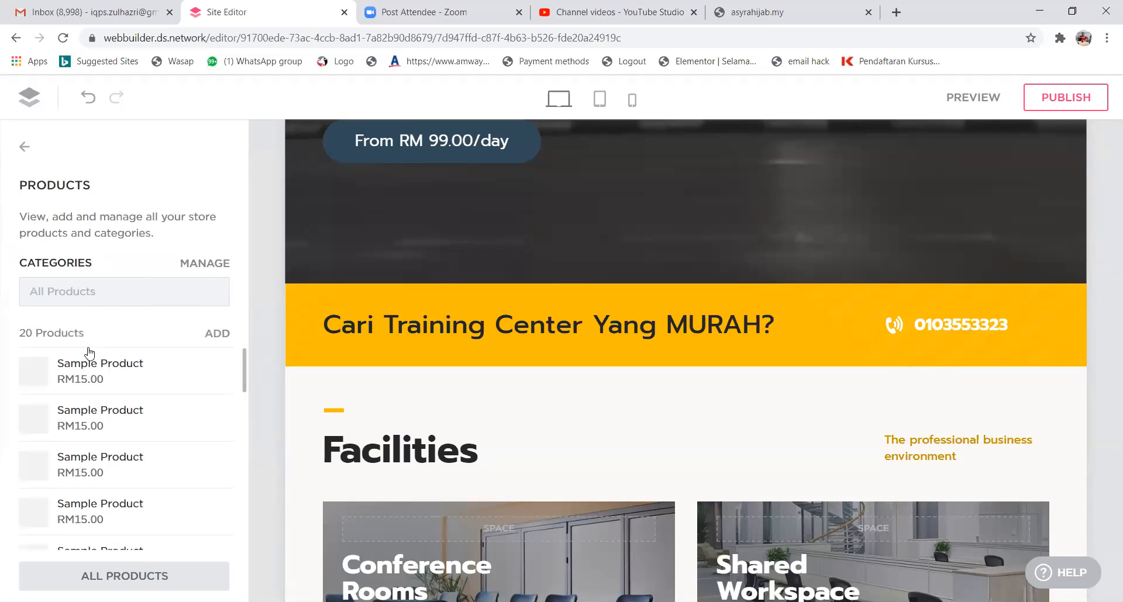
scroll(150, 366, down, 5)
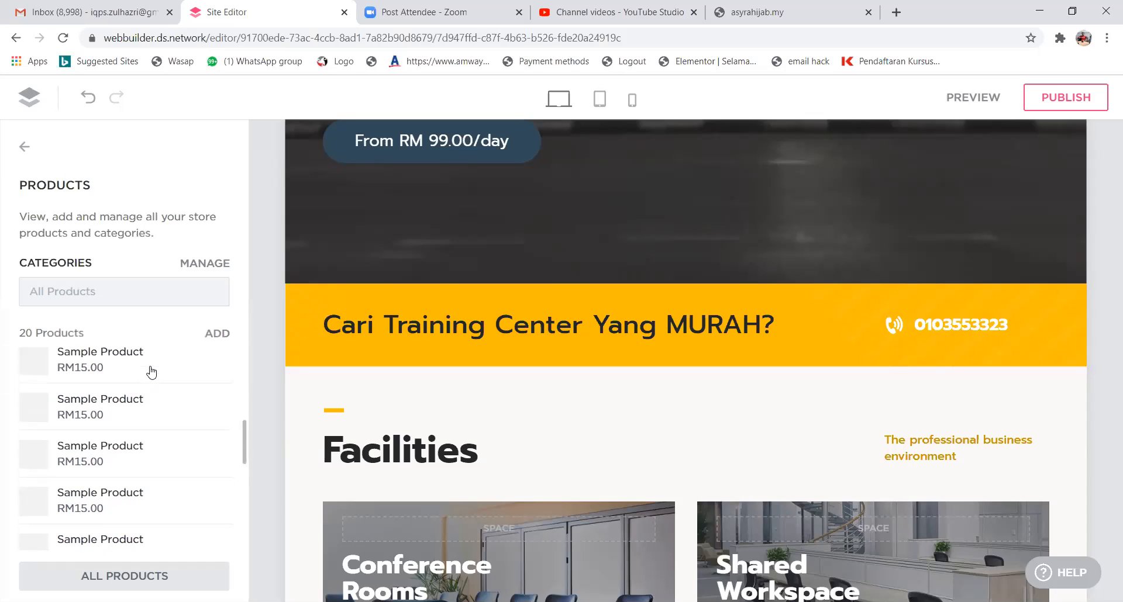
scroll(152, 377, down, 1)
scroll(152, 377, up, 6)
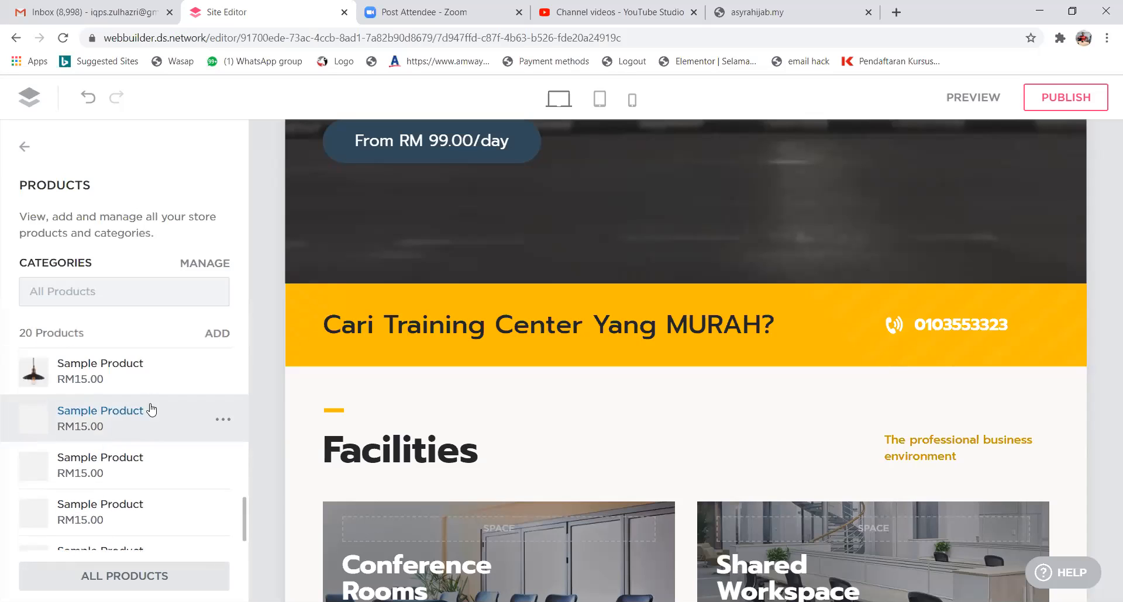
scroll(120, 398, down, 10)
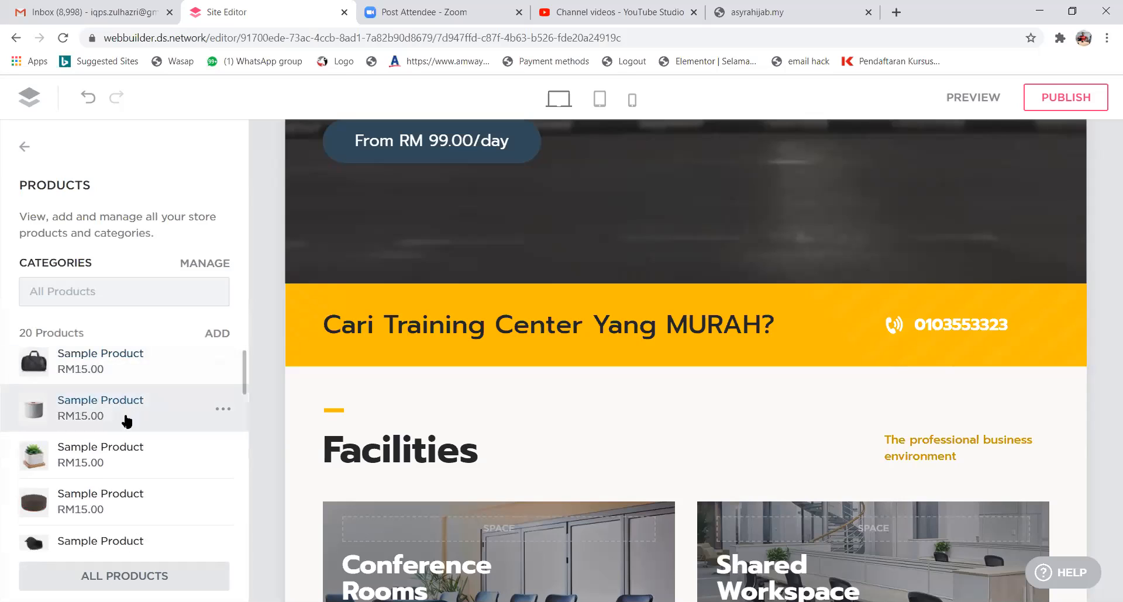
scroll(126, 436, up, 10)
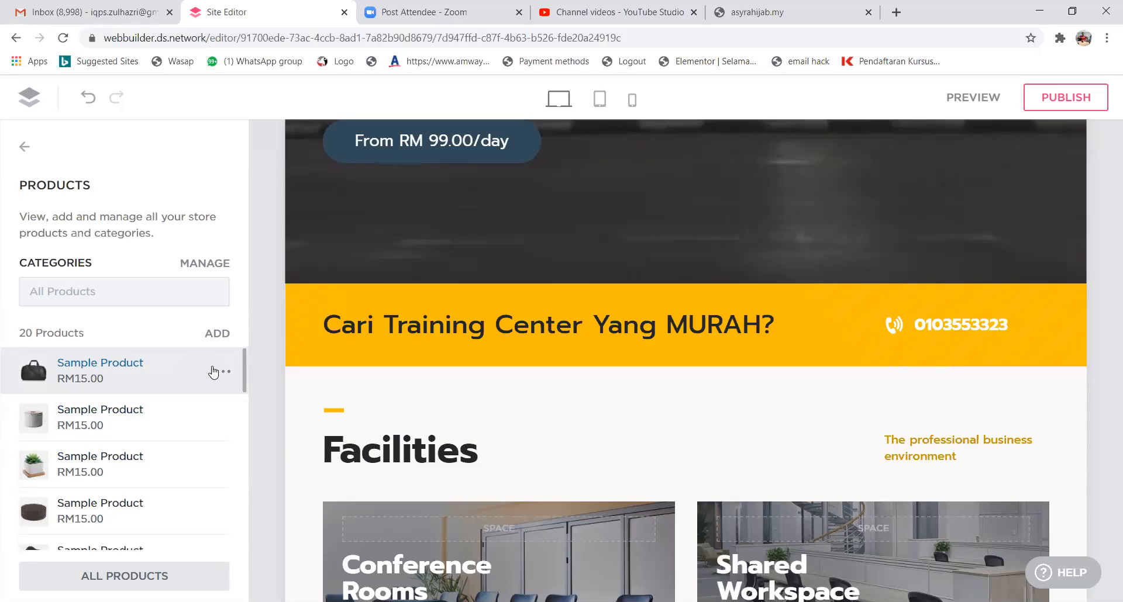
click(223, 372)
Close the first product's editor unchanged and open the second sample product for editing.
click(181, 395)
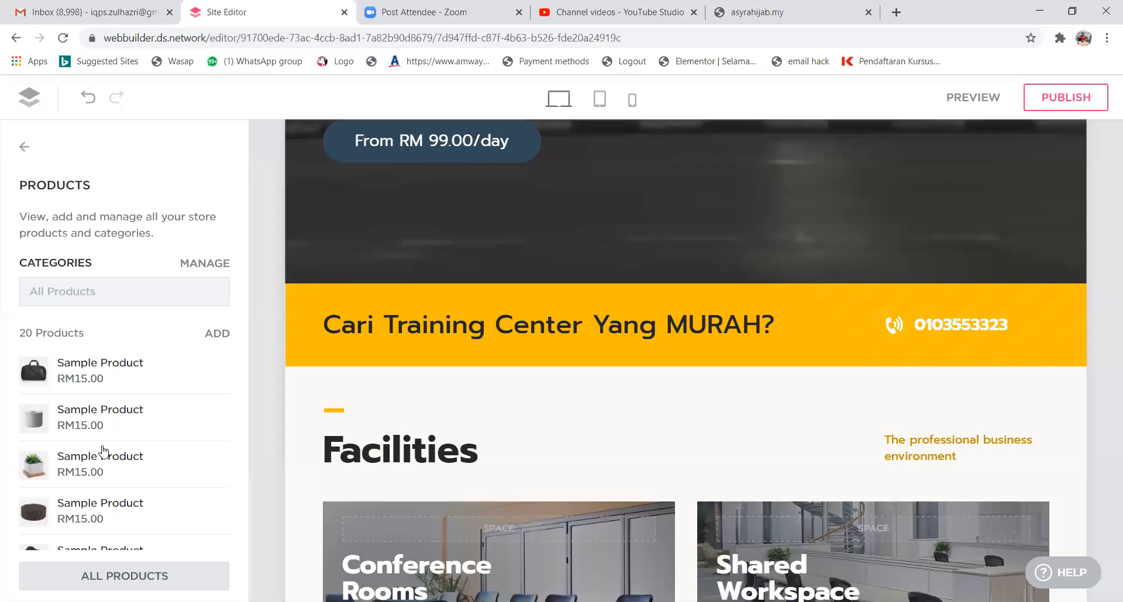
click(843, 136)
click(188, 448)
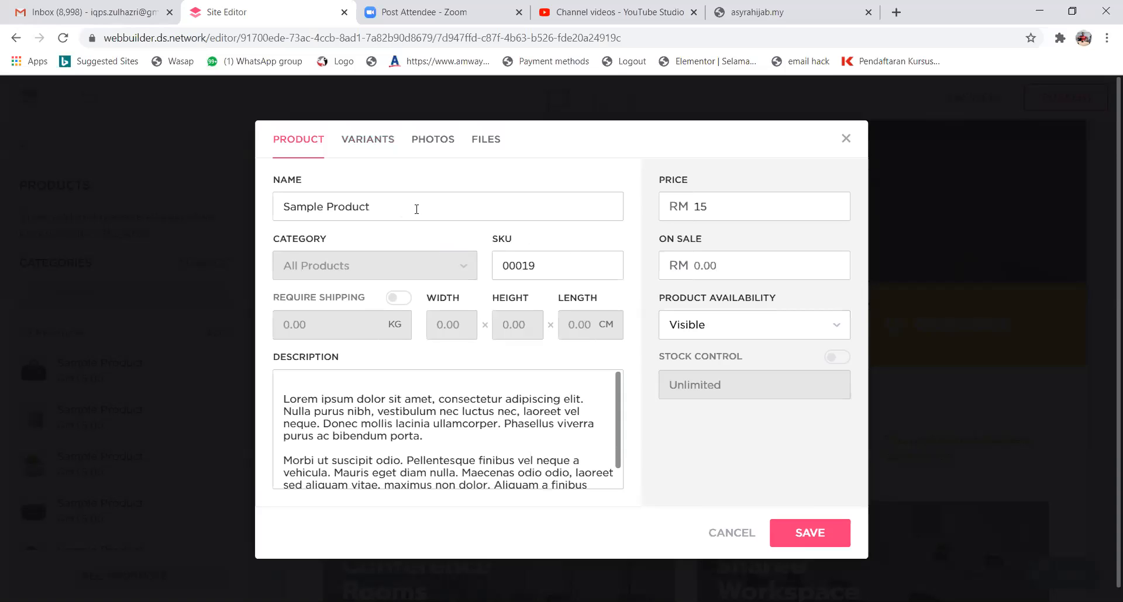
Rename the product to 'Baju tSHIRT', set its On Sale price to 13, and save.
drag(409, 213, 228, 221)
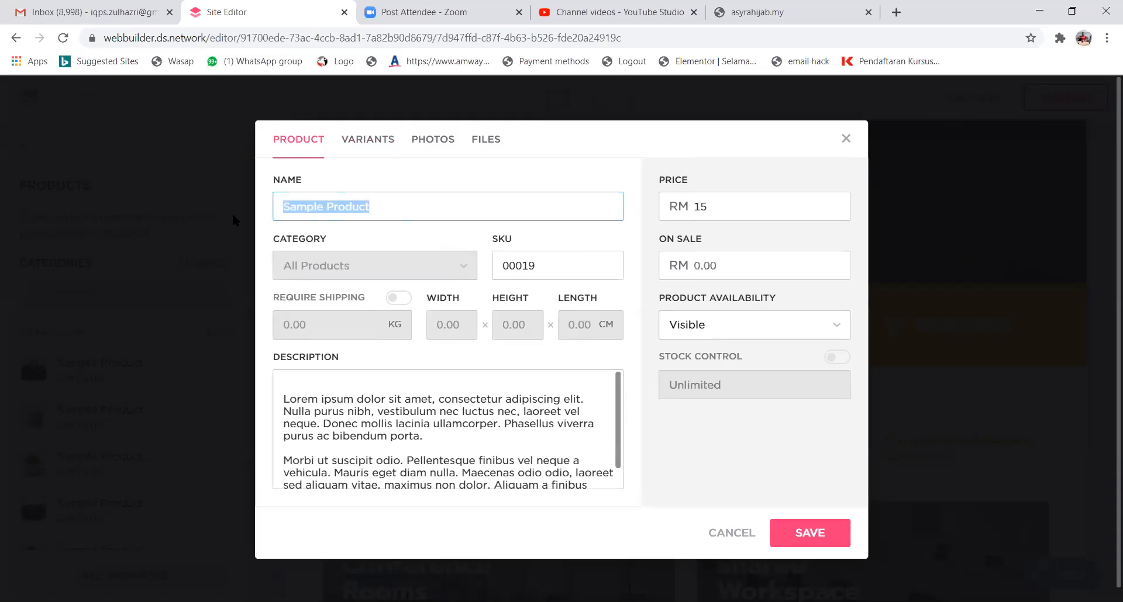
text(Baju)
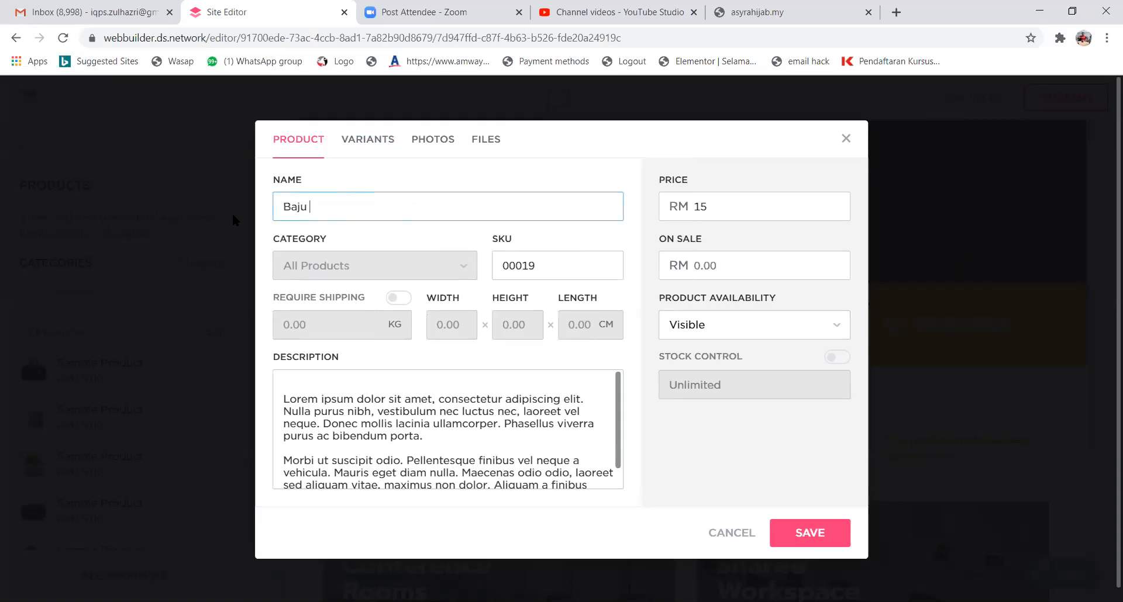
text( tSHIRT)
click(718, 268)
text(13)
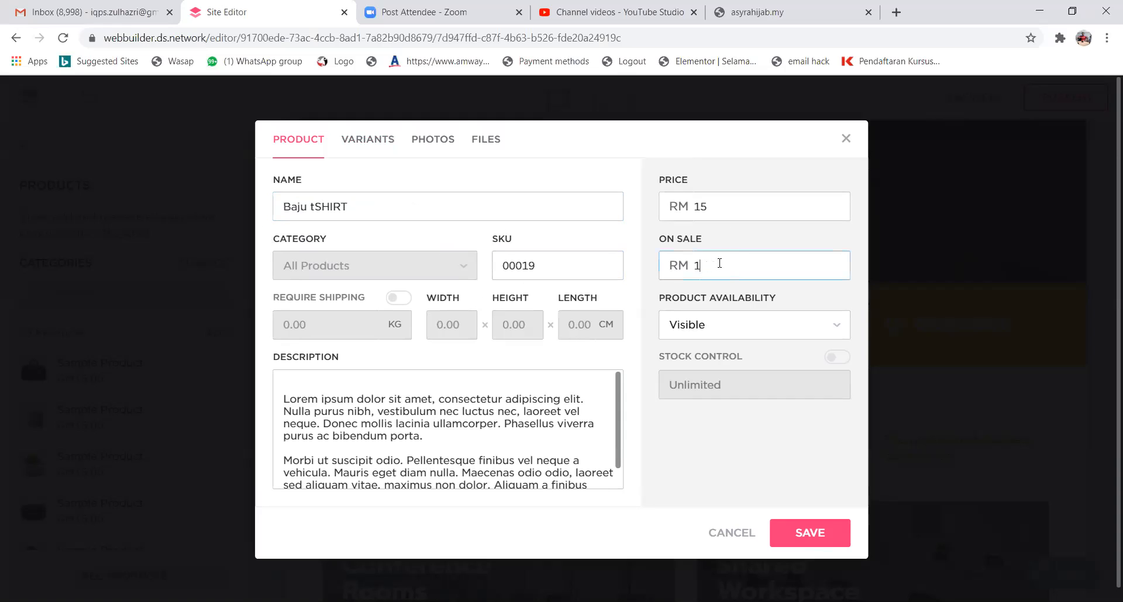
click(718, 440)
click(796, 535)
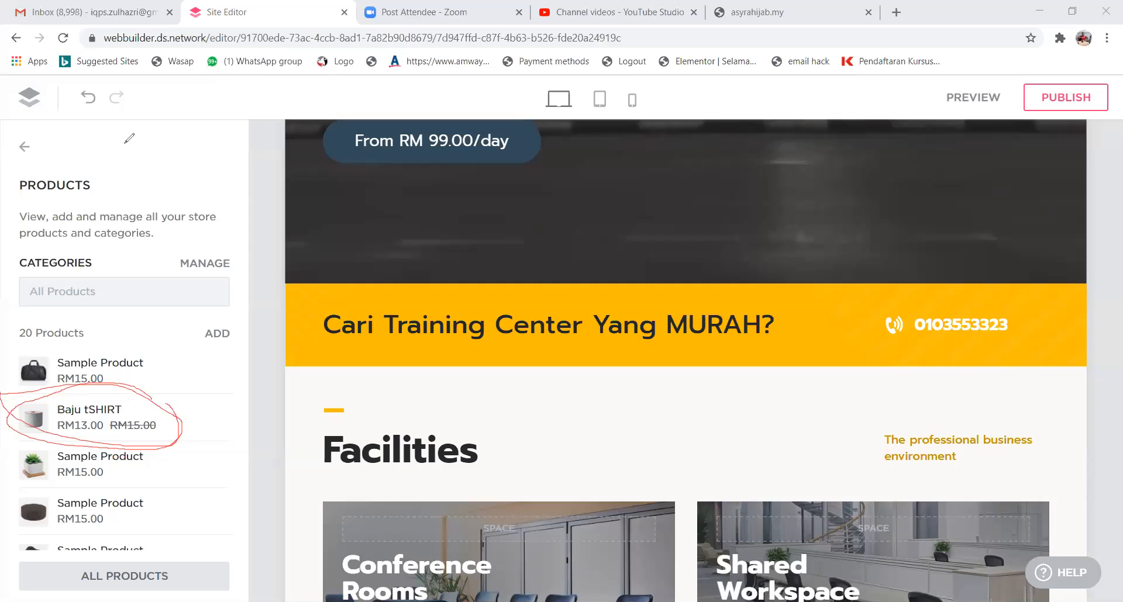
click(741, 114)
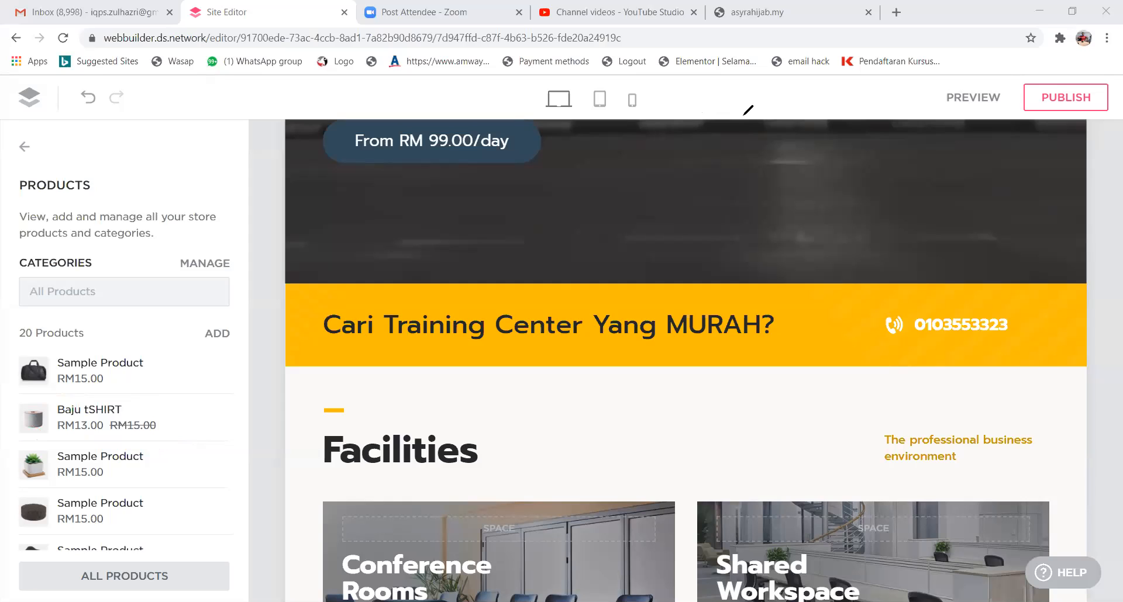
scroll(194, 360, down, 2)
scroll(194, 360, up, 2)
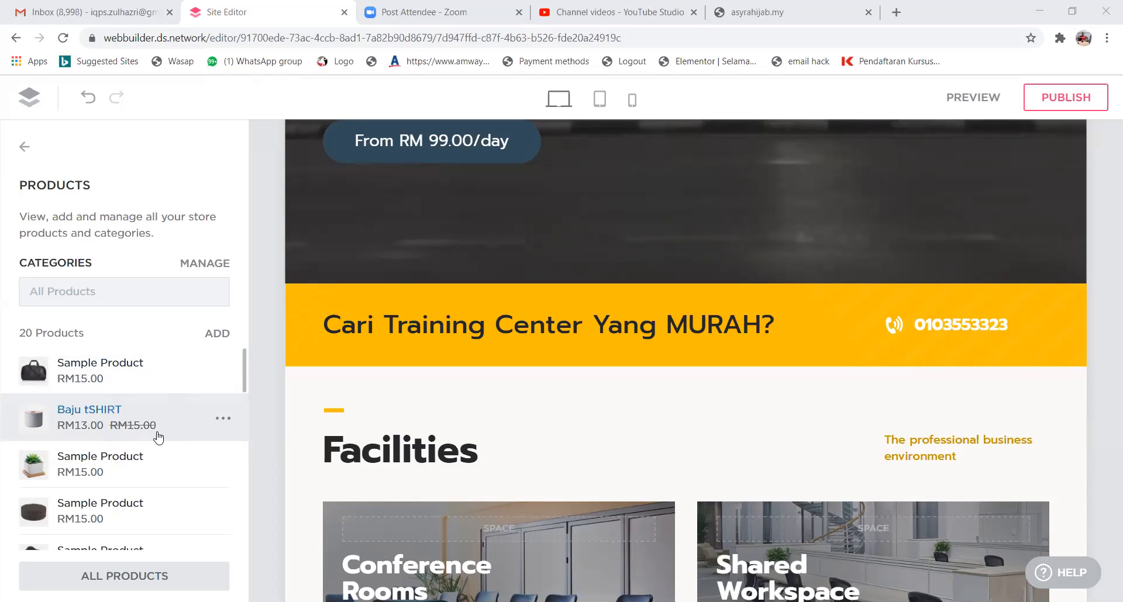
scroll(158, 437, down, 10)
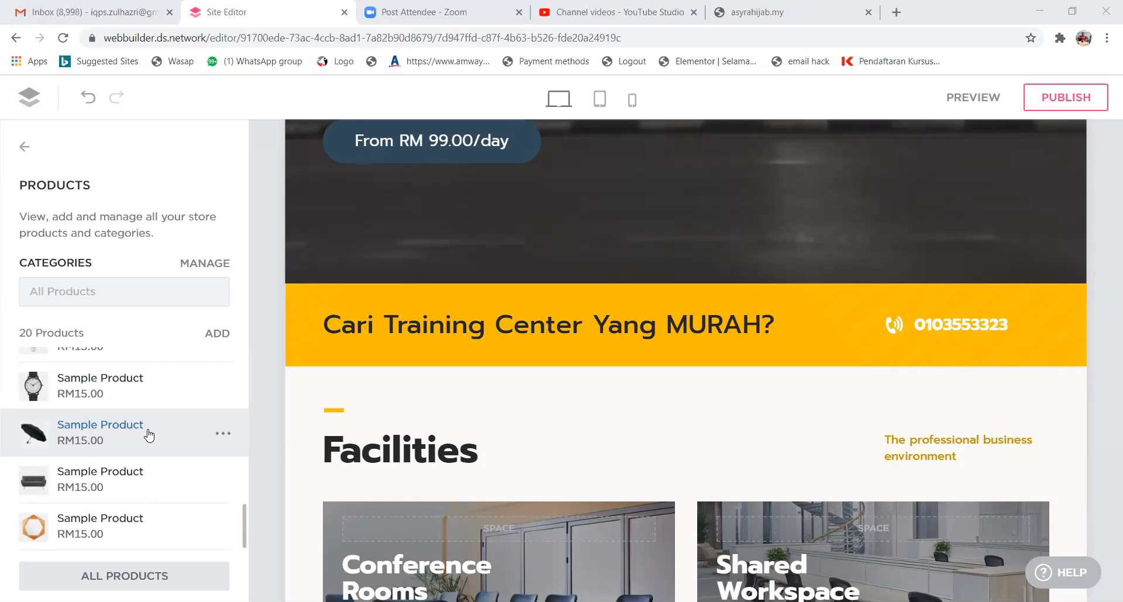
scroll(150, 434, up, 5)
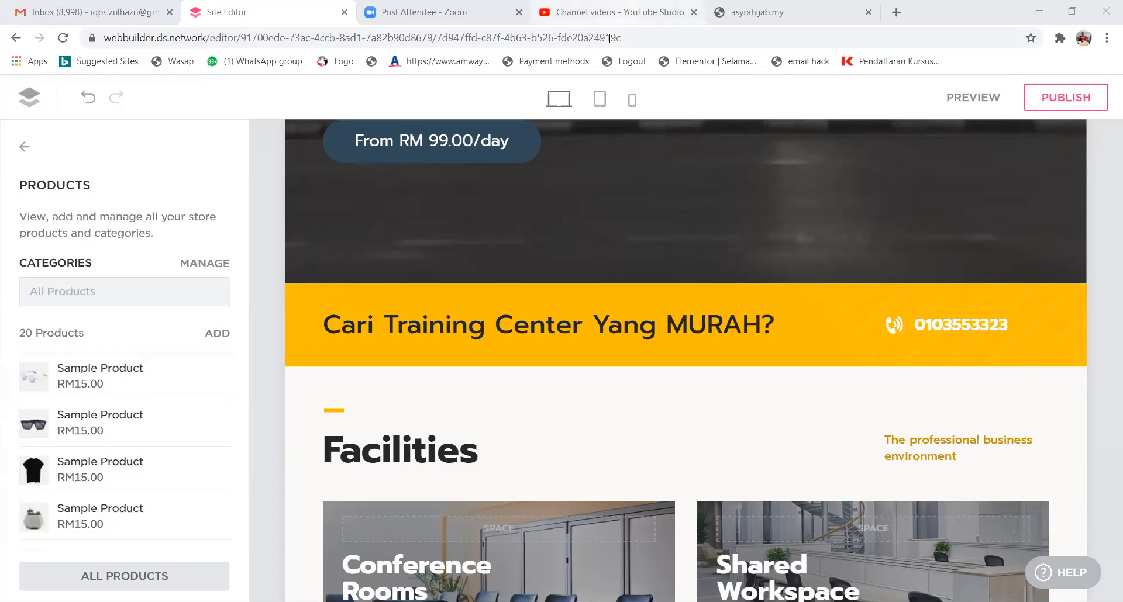
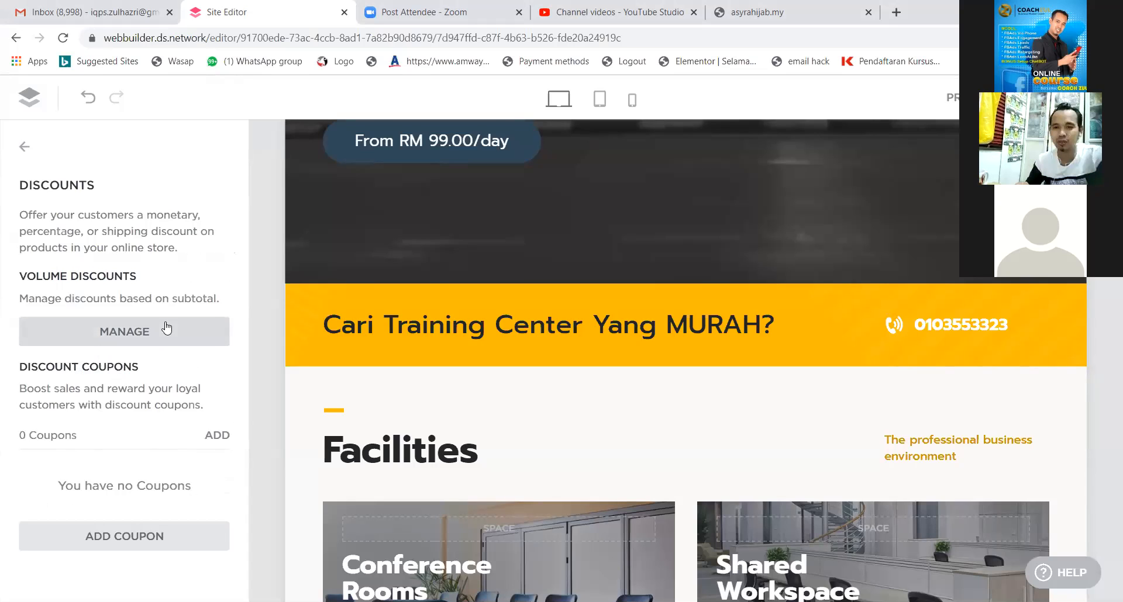
Go back from Discounts to the Online Store menu and mark Discounts with a red cross.
click(26, 147)
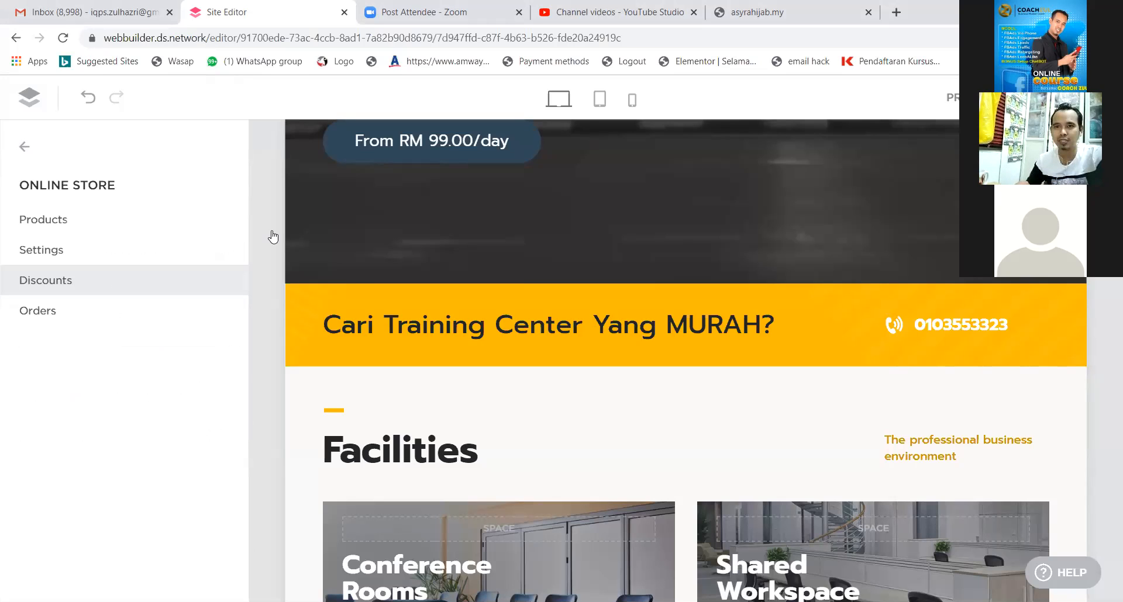
drag(59, 269, 34, 291)
drag(41, 273, 71, 297)
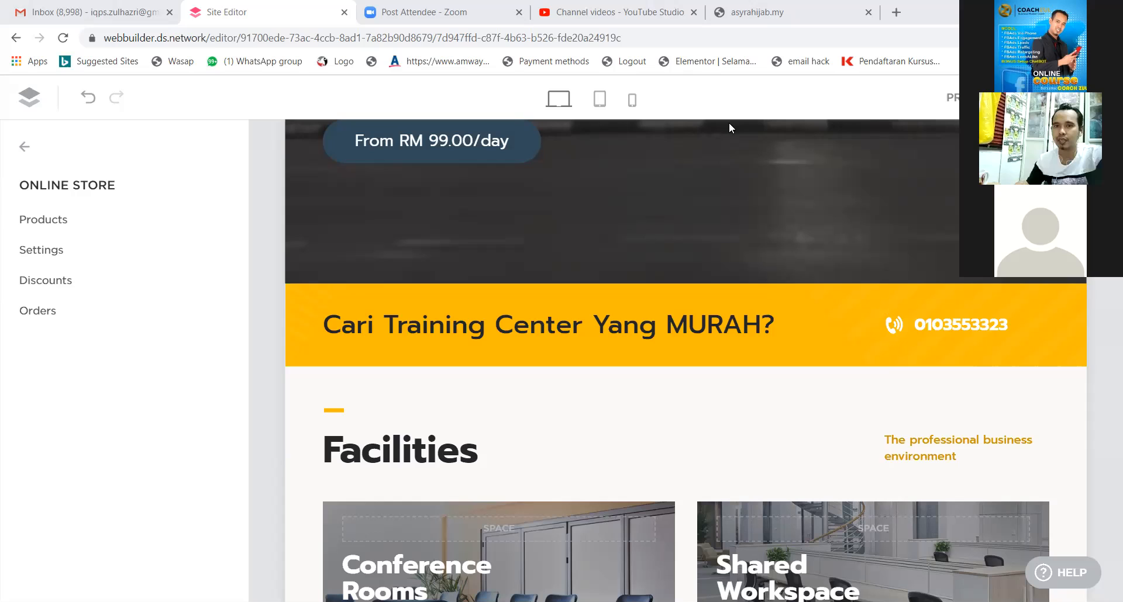
Check the Orders summary showing RM0 sales and 0 orders, then return to the store menu.
click(37, 310)
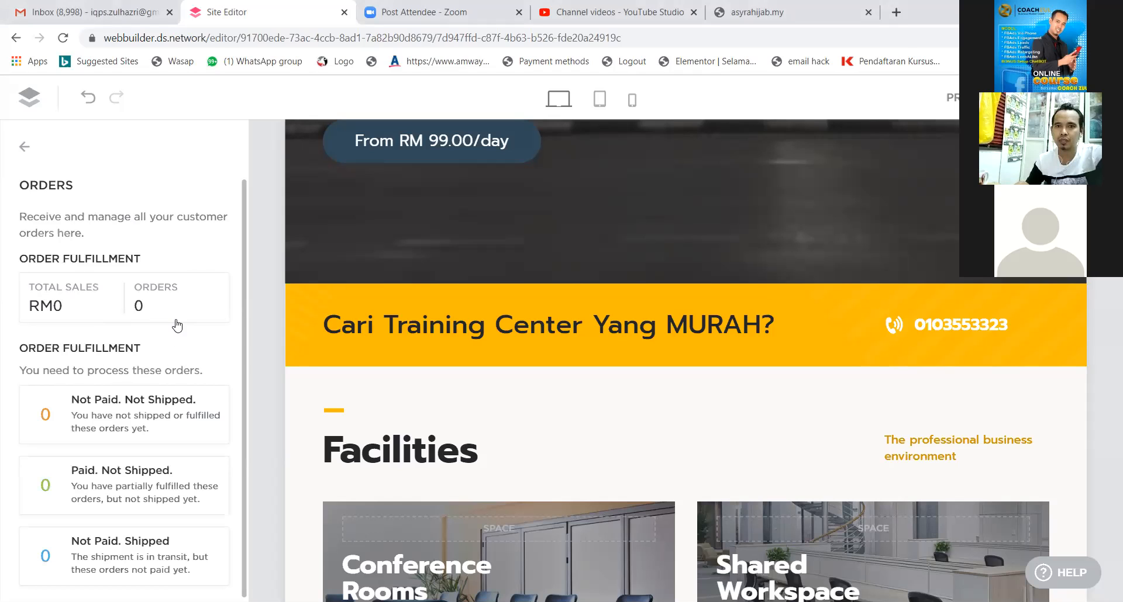
scroll(169, 319, down, 1)
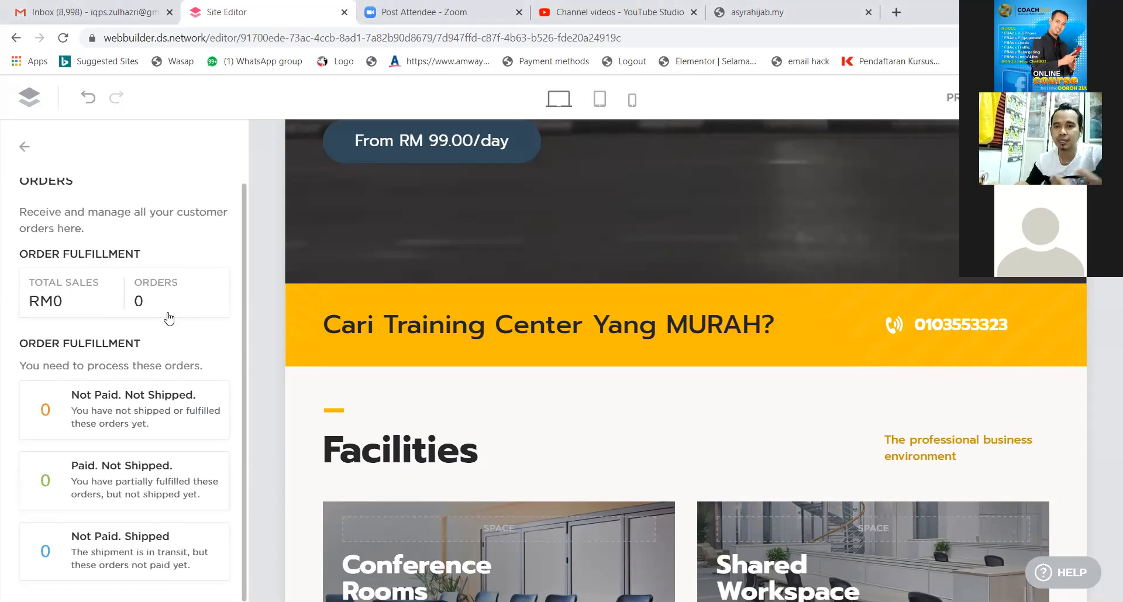
scroll(163, 328, up, 1)
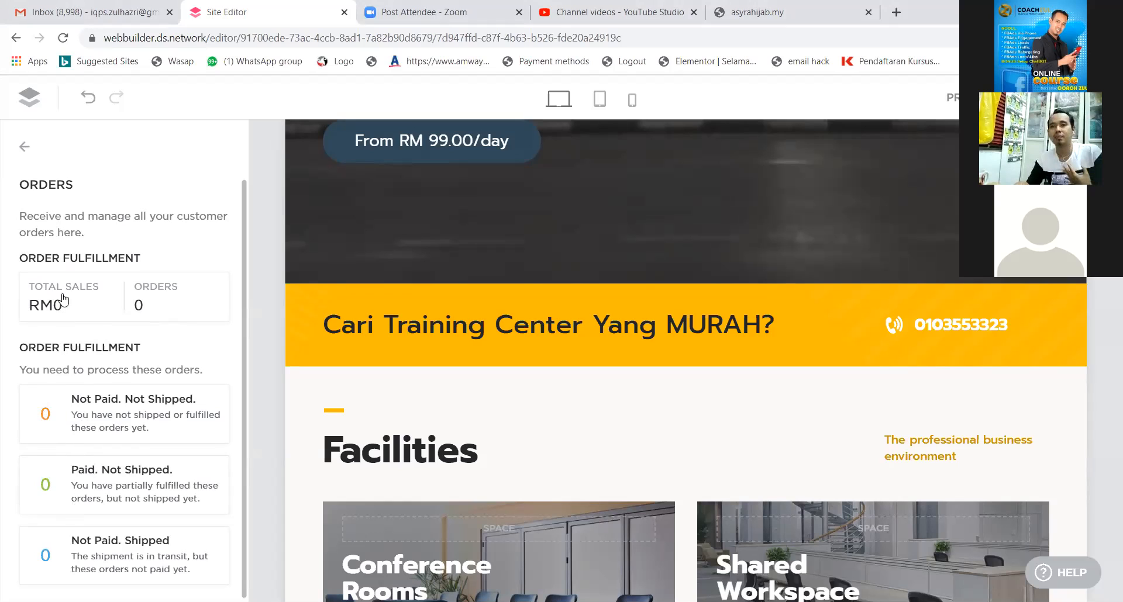
click(24, 148)
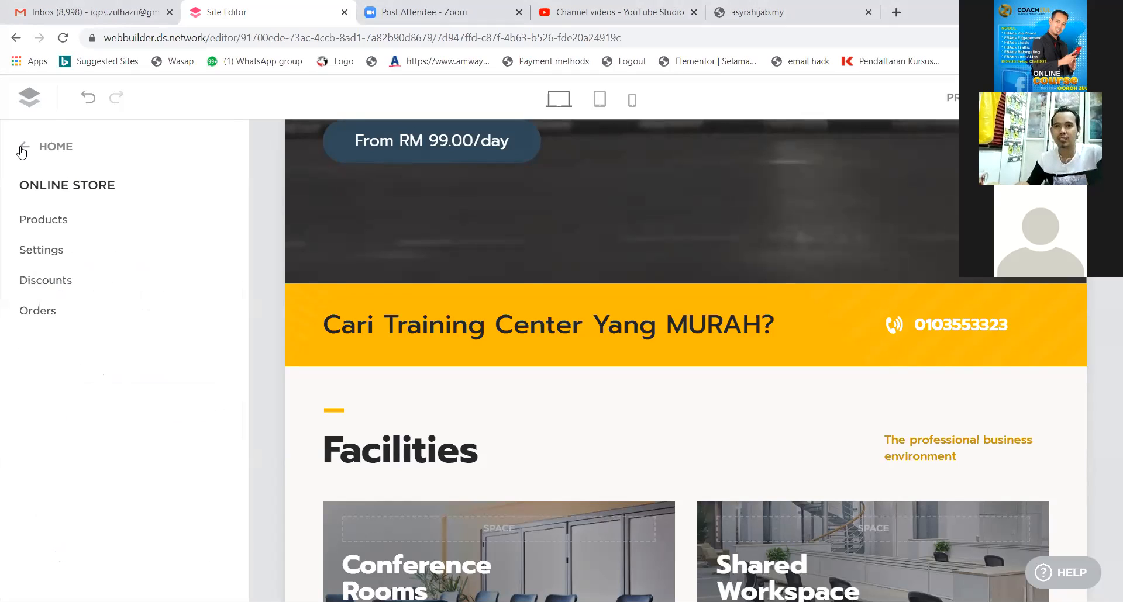
Close the Online Store panel and bring the canvas back to the Learning Center hero.
click(24, 149)
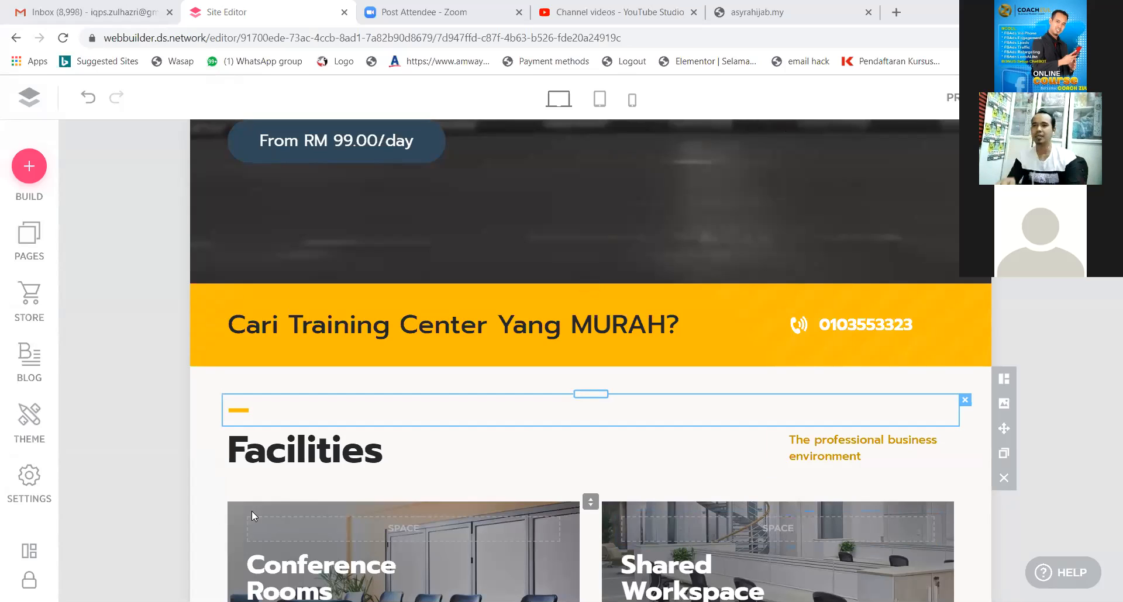
scroll(349, 262, up, 5)
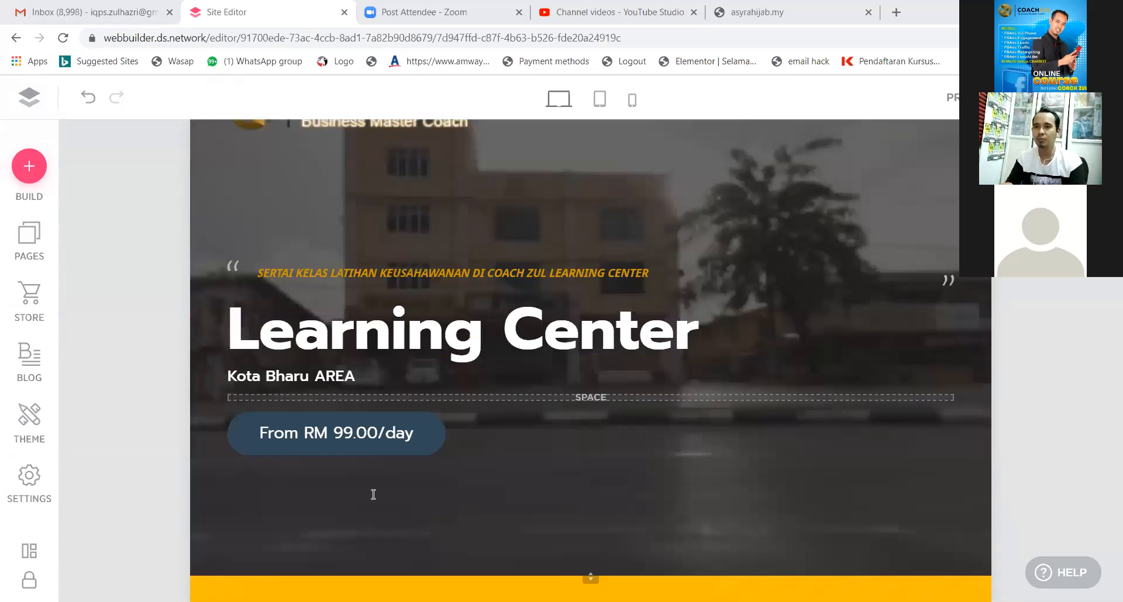
scroll(373, 491, down, 5)
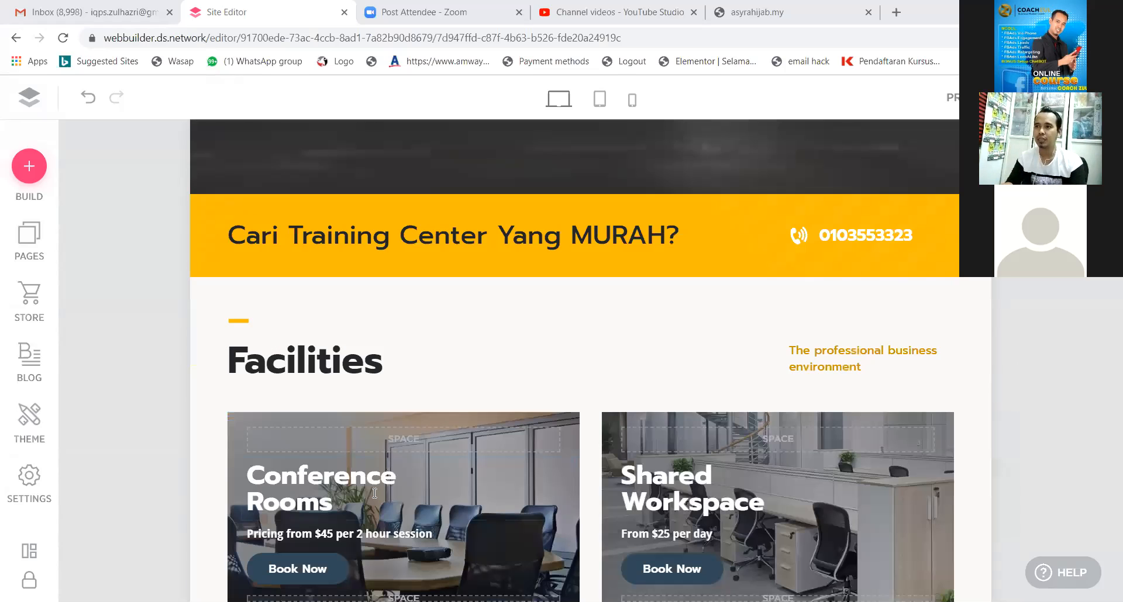
scroll(374, 493, up, 5)
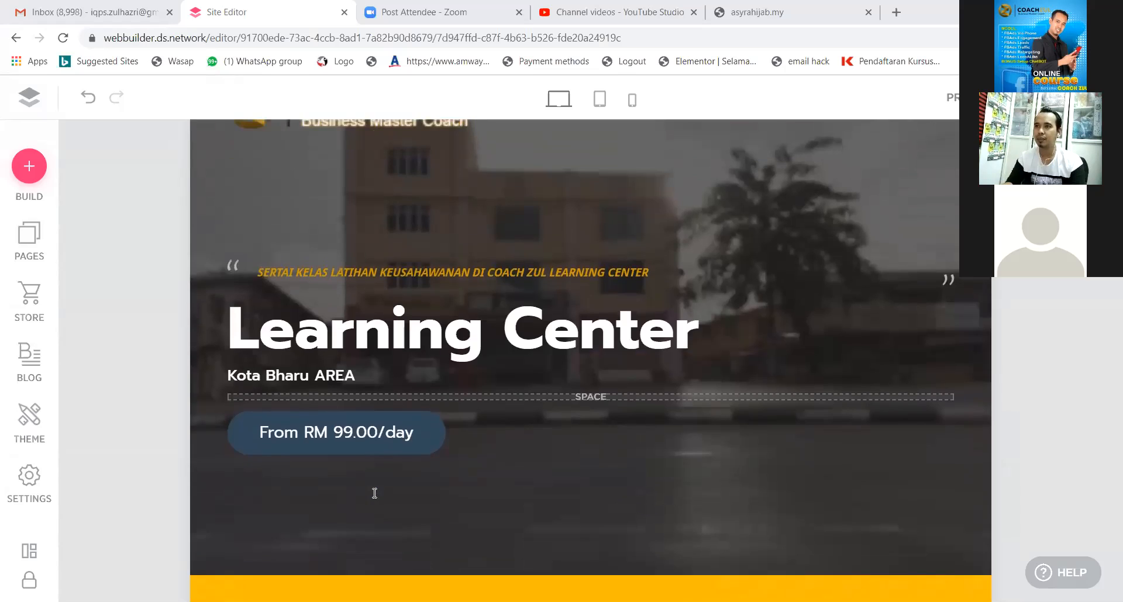
scroll(375, 492, up, 2)
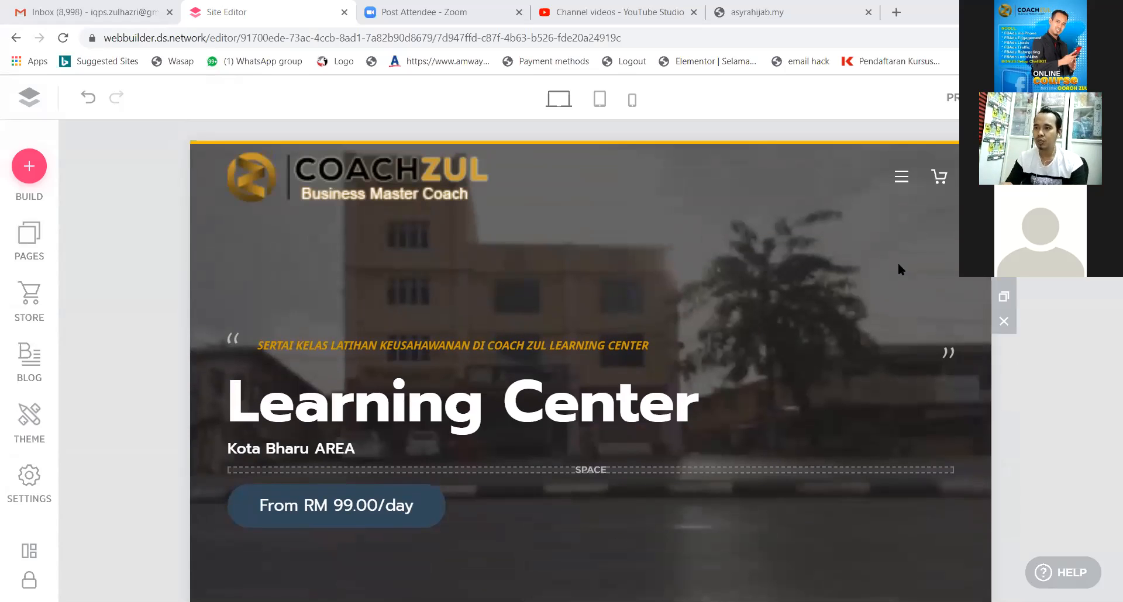
Go to the Contact page through the site's navigation menu and edit its contact form.
click(901, 176)
click(778, 434)
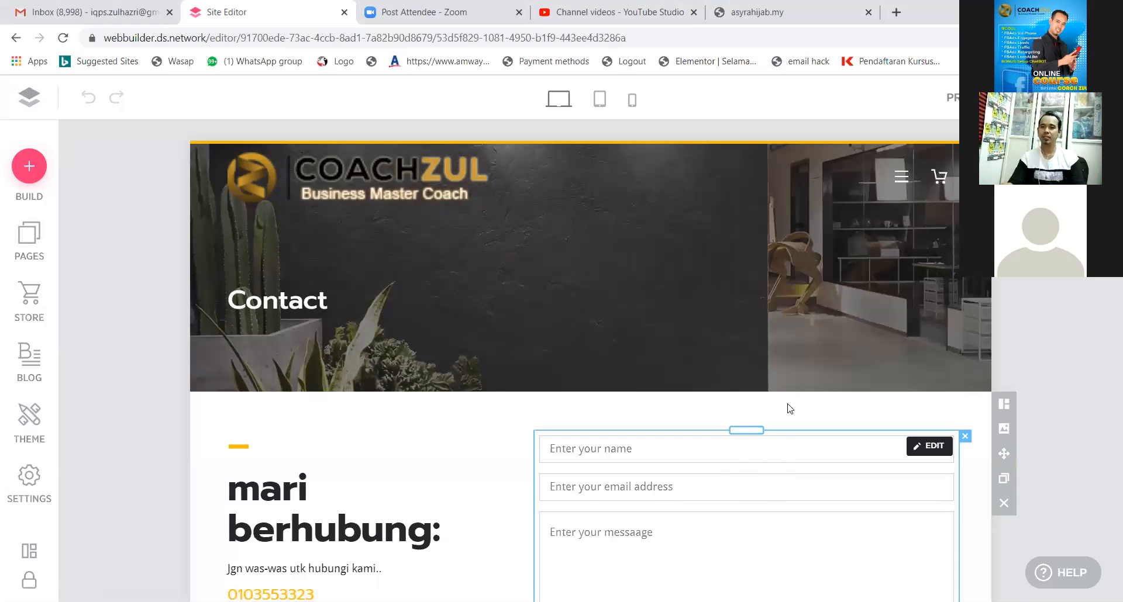
scroll(787, 406, down, 3)
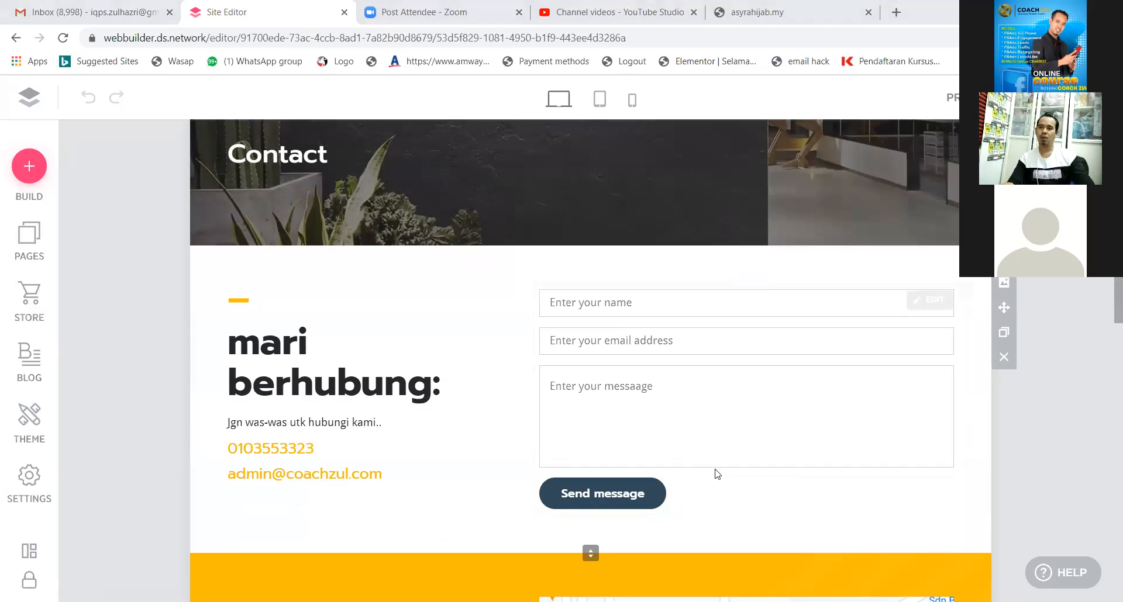
scroll(731, 393, up, 2)
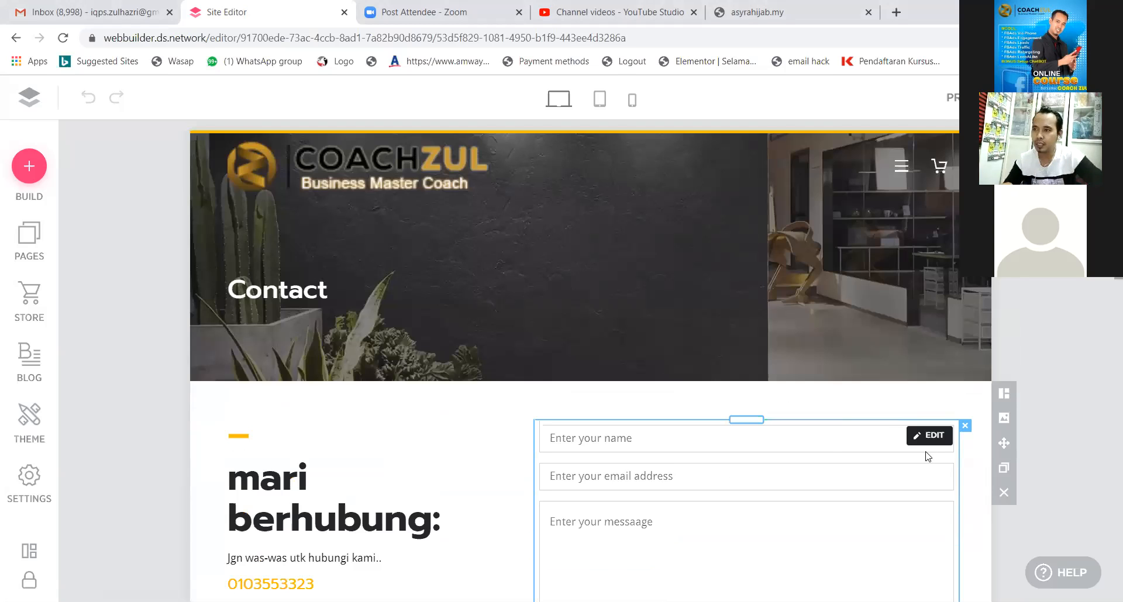
click(929, 436)
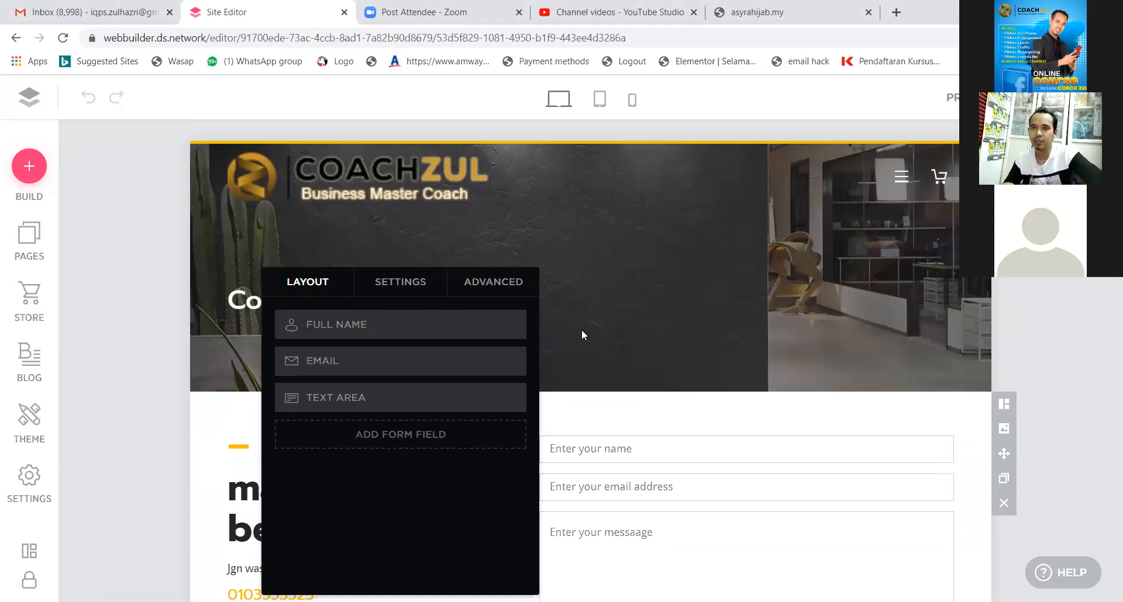
View the available contact form field types, then close the chooser and form settings unchanged.
click(358, 444)
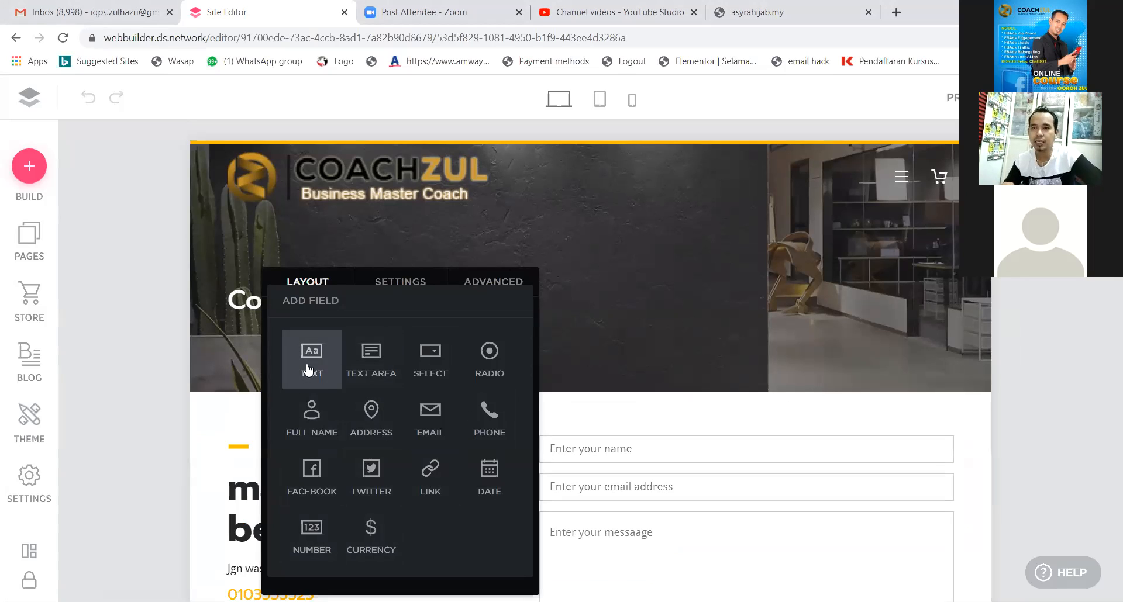
click(659, 422)
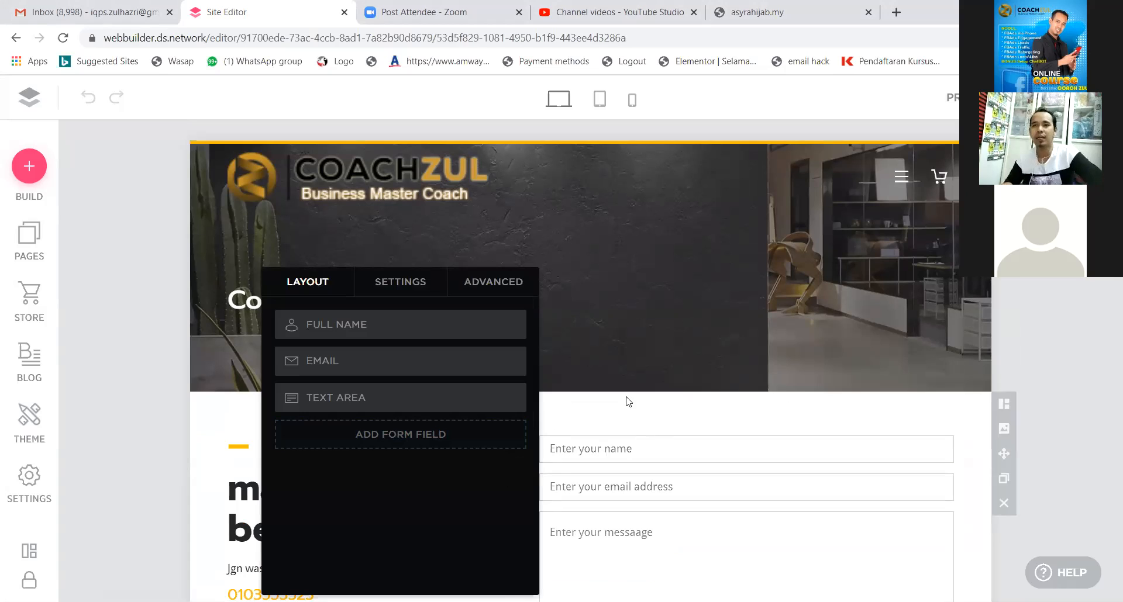
click(627, 416)
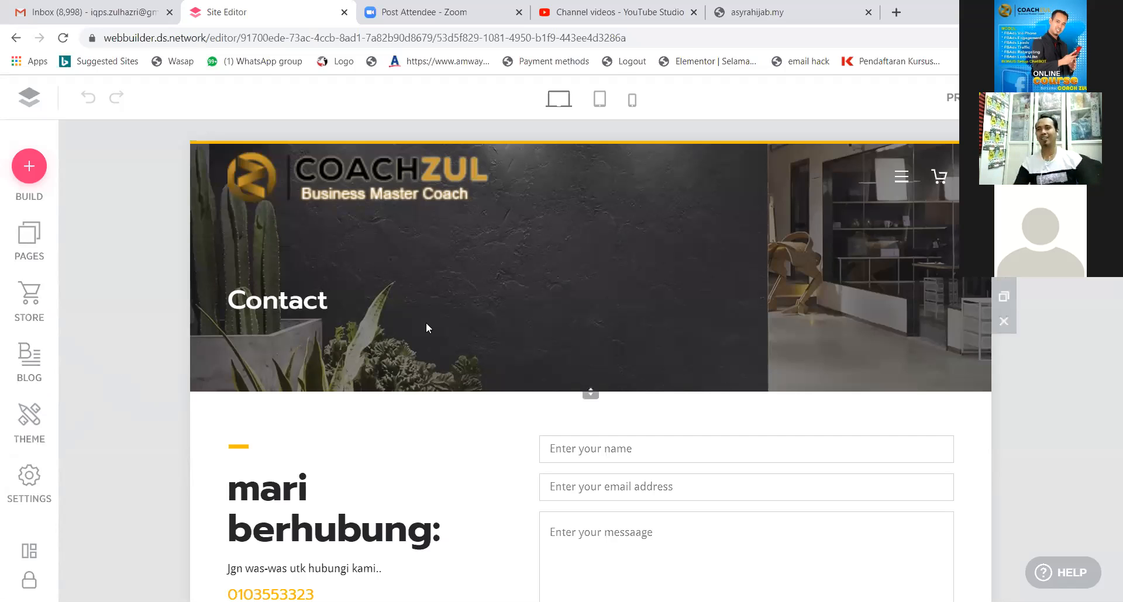
mouse_move(52, 336)
mouse_down()
mouse_move(15, 327)
mouse_move(4, 372)
mouse_move(69, 361)
mouse_move(63, 350)
mouse_move(88, 336)
mouse_move(91, 364)
mouse_move(76, 386)
mouse_up()
mouse_move(109, 345)
mouse_down()
mouse_move(108, 383)
mouse_move(123, 349)
mouse_move(122, 383)
mouse_up()
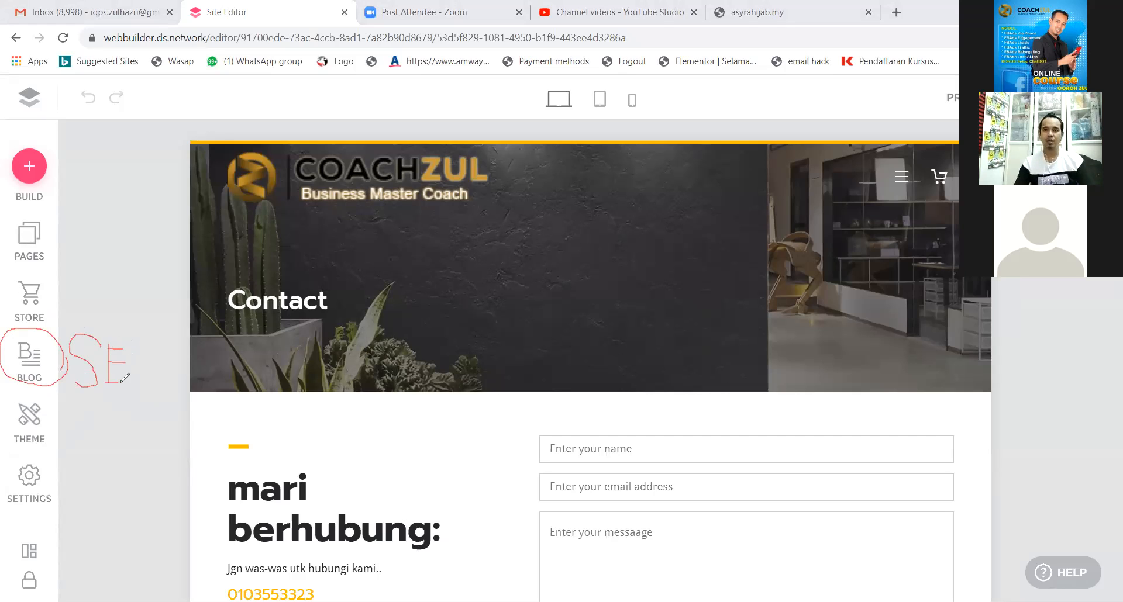
mouse_move(151, 344)
mouse_down()
mouse_move(137, 370)
mouse_move(154, 371)
mouse_move(159, 347)
mouse_move(147, 341)
mouse_up()
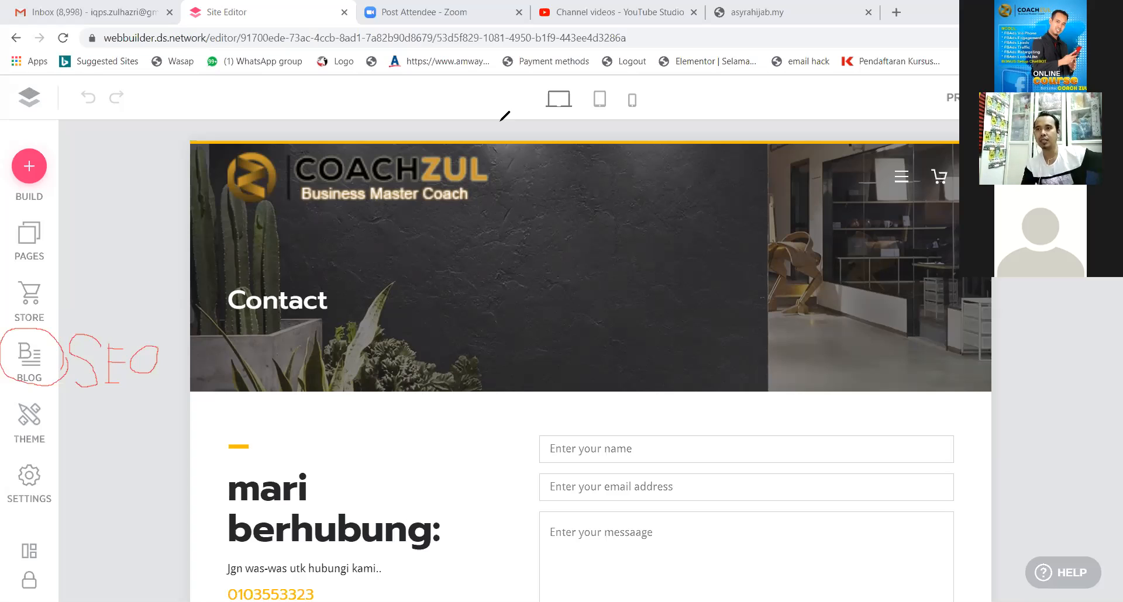
Exit the Site Editor through the top-left logo to the My Sites dashboard.
click(31, 100)
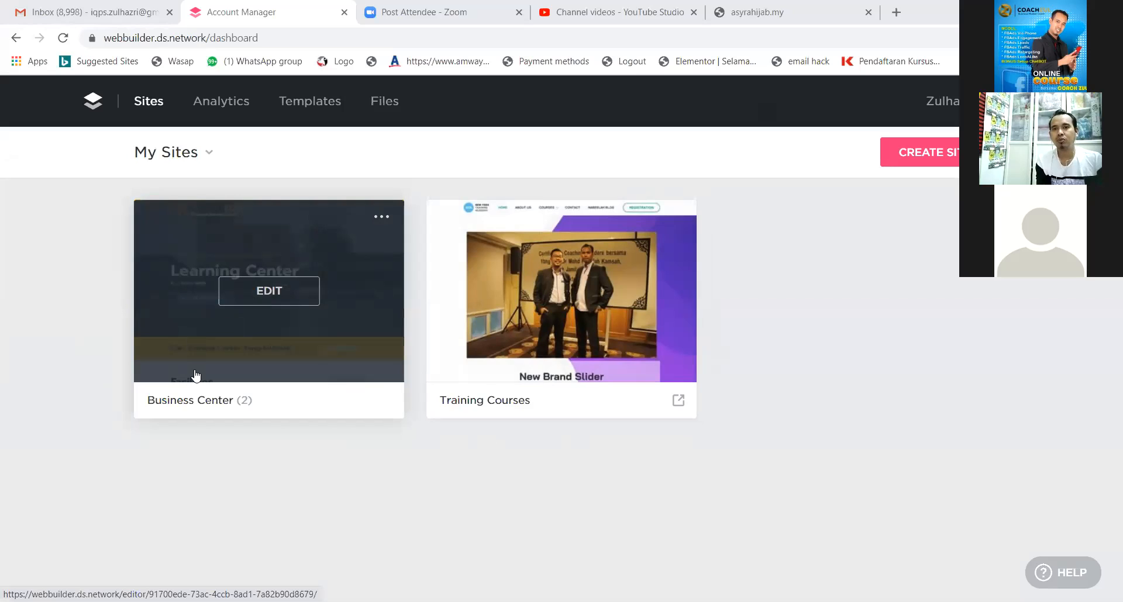
Edit the Business Center site and confirm its blog has no posts yet.
click(249, 367)
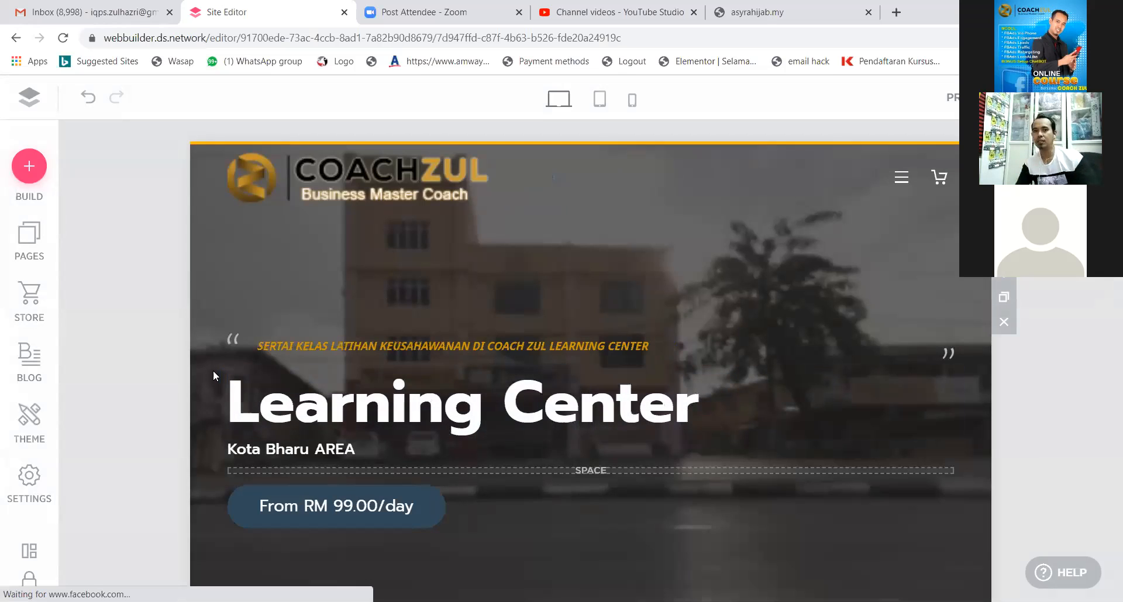
click(30, 357)
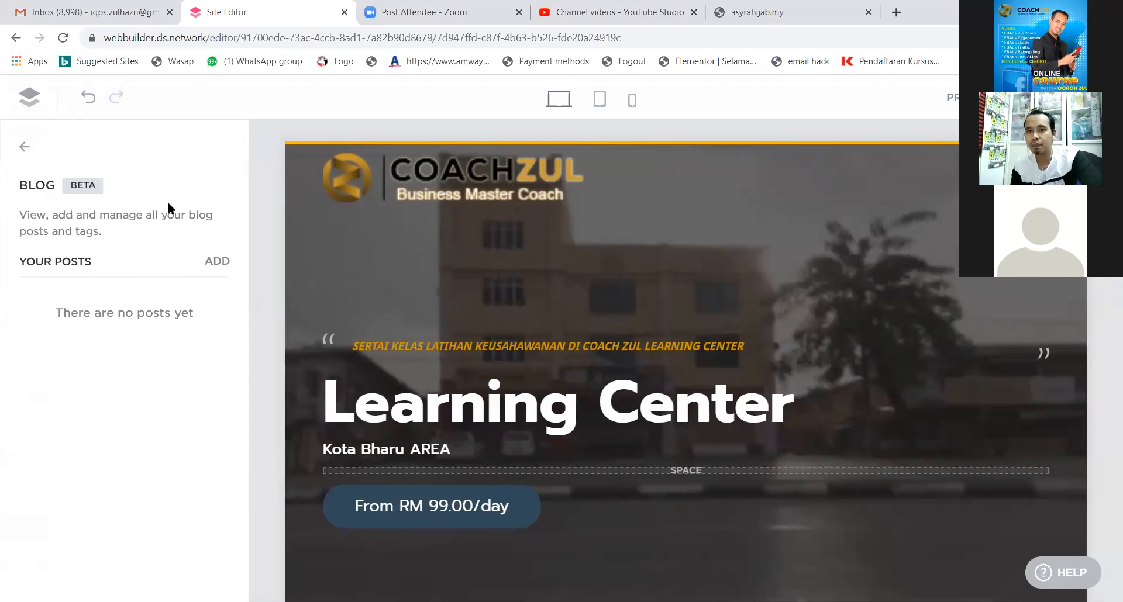
click(24, 146)
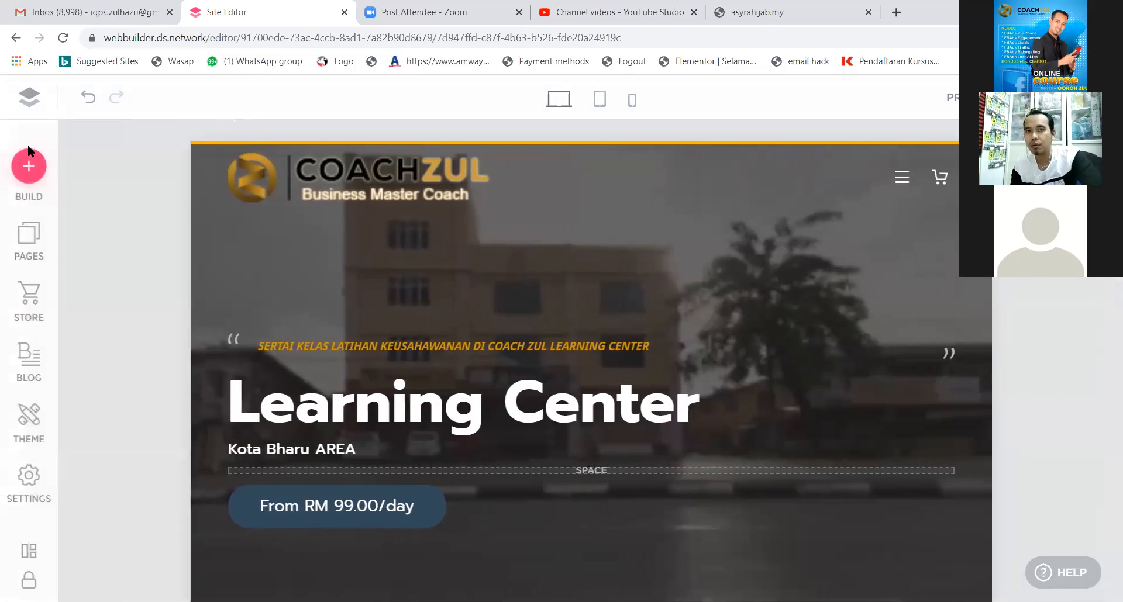
Open the Training Courses site and enable its blog under Settings > Blog.
click(24, 88)
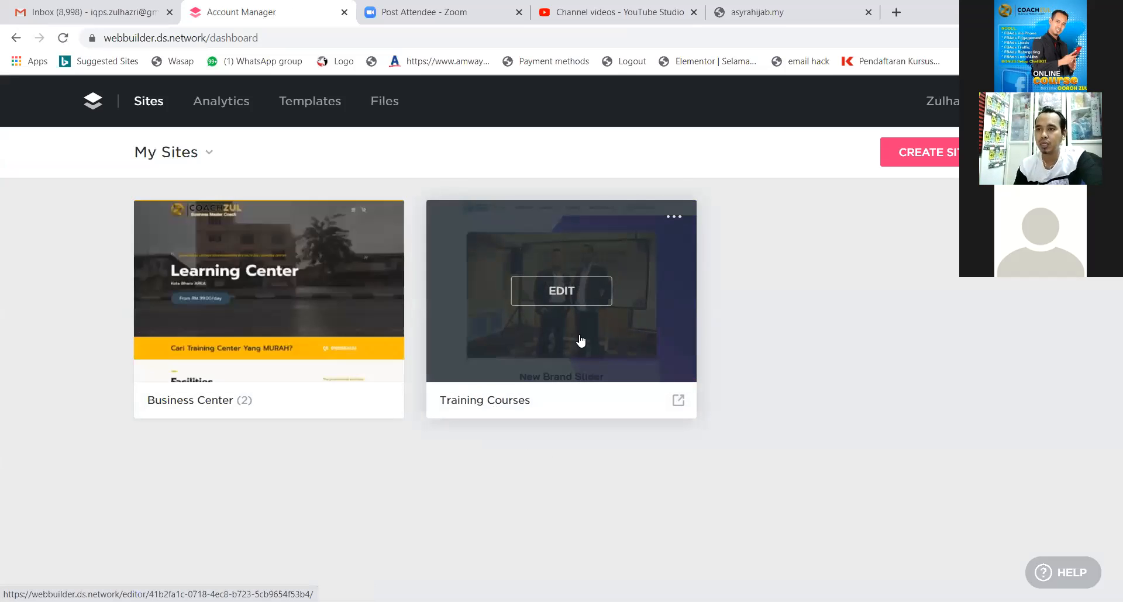
click(565, 292)
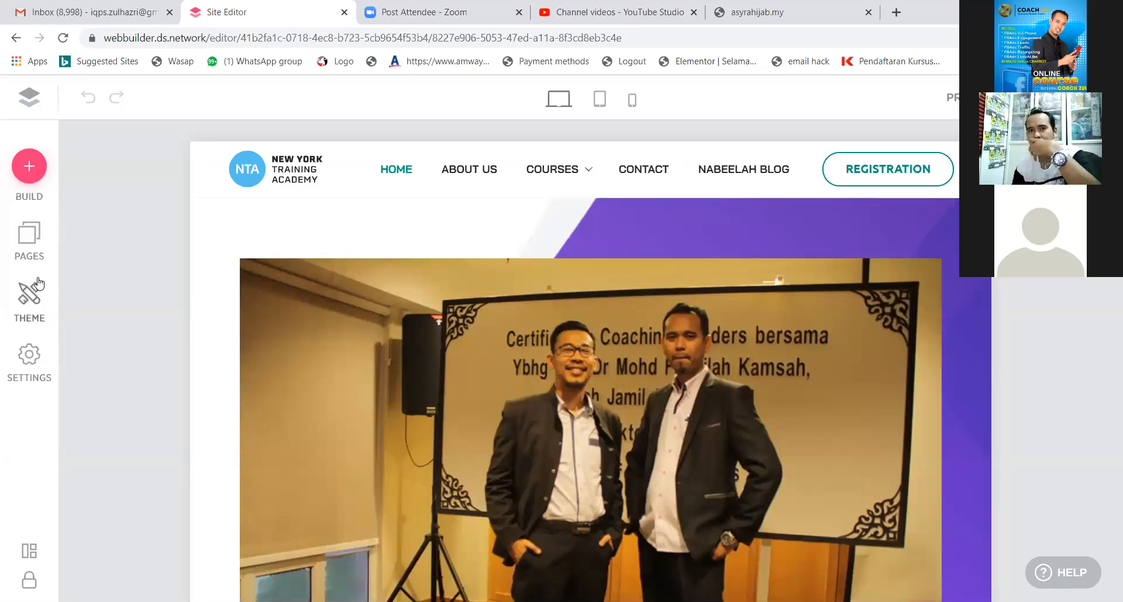
click(30, 357)
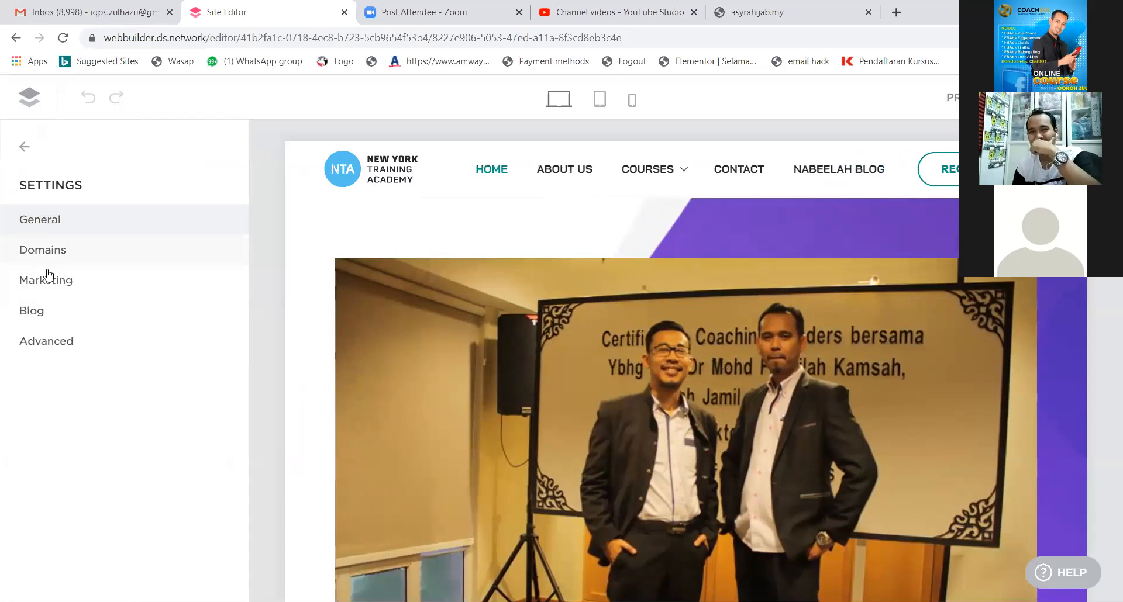
click(41, 321)
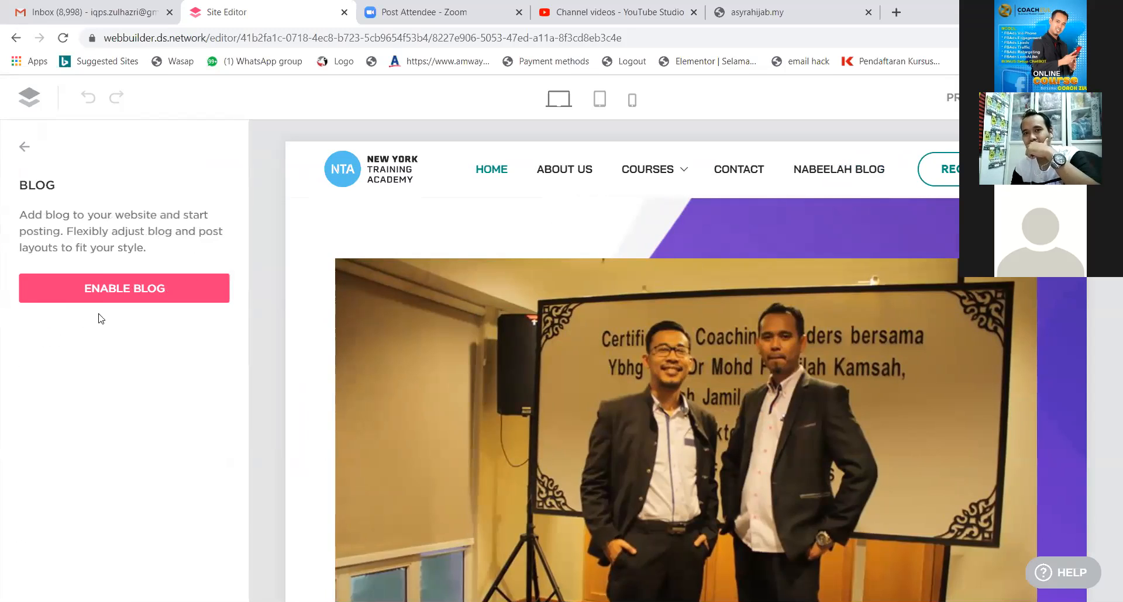
click(161, 293)
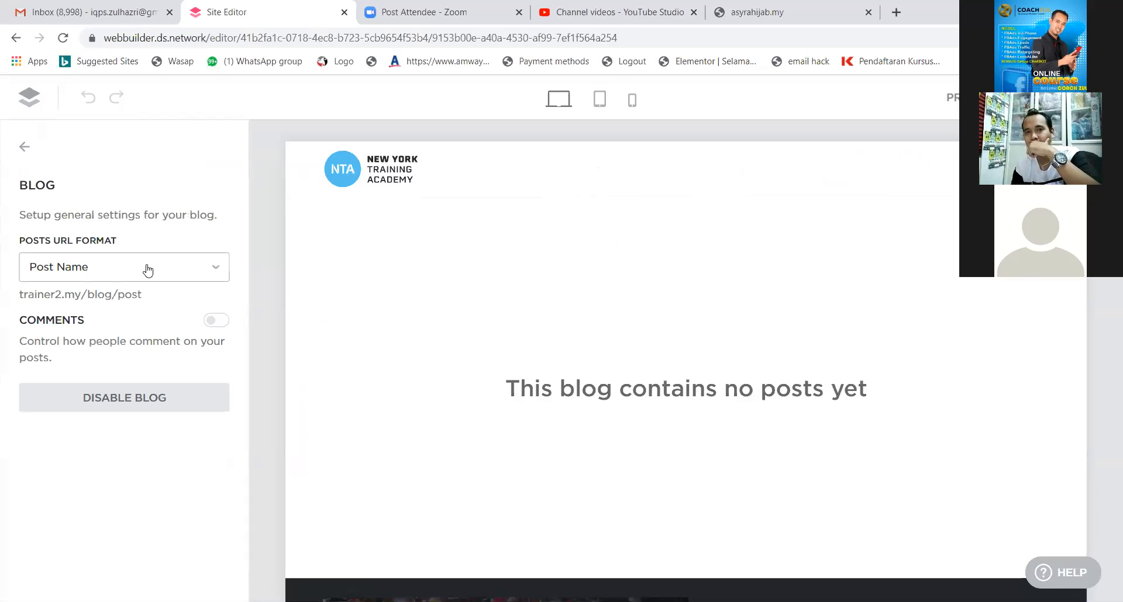
click(38, 151)
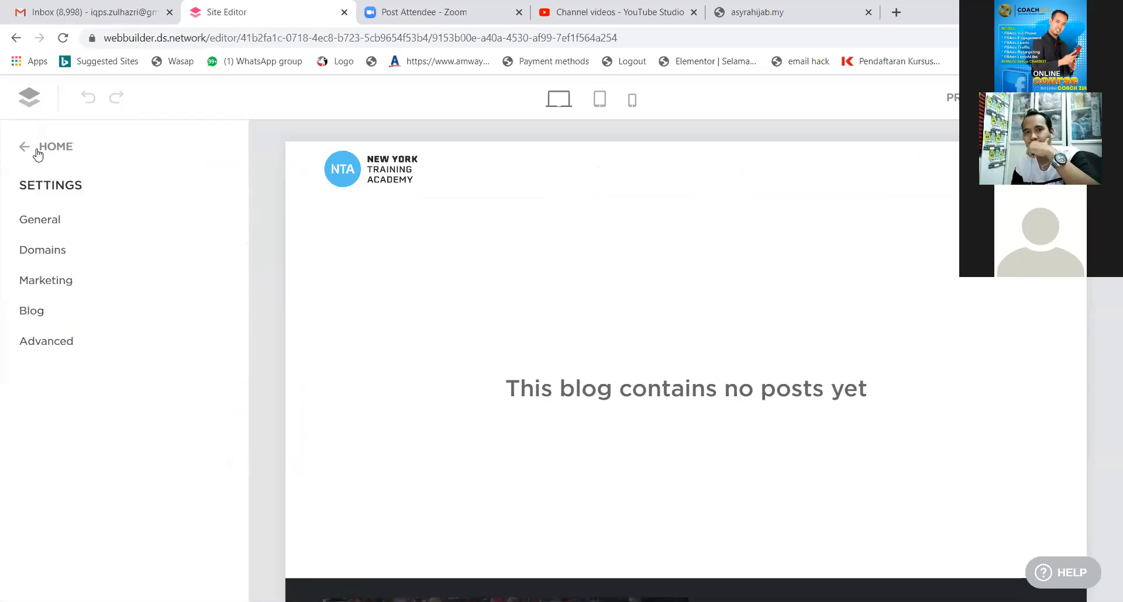
click(25, 148)
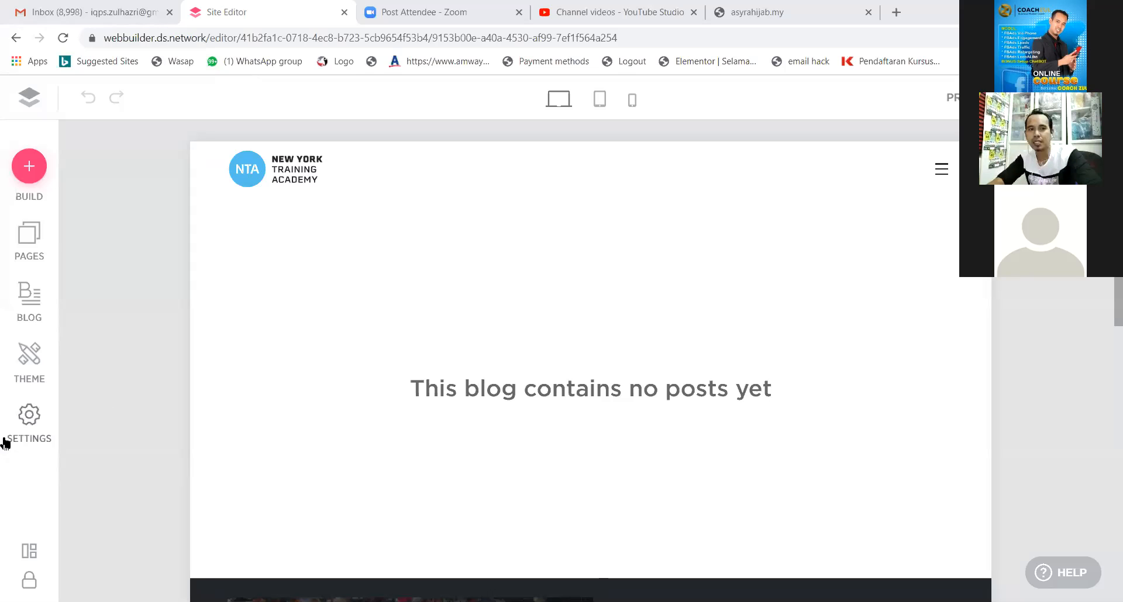
Look over the Advanced and General settings, including favicon upload, then close settings.
click(29, 417)
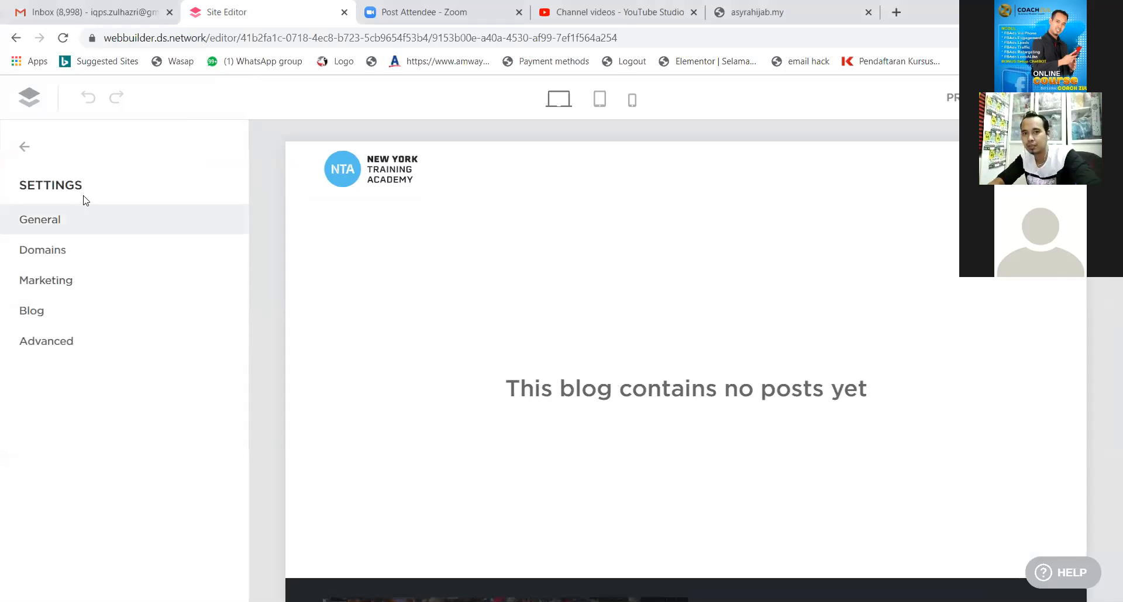
click(60, 348)
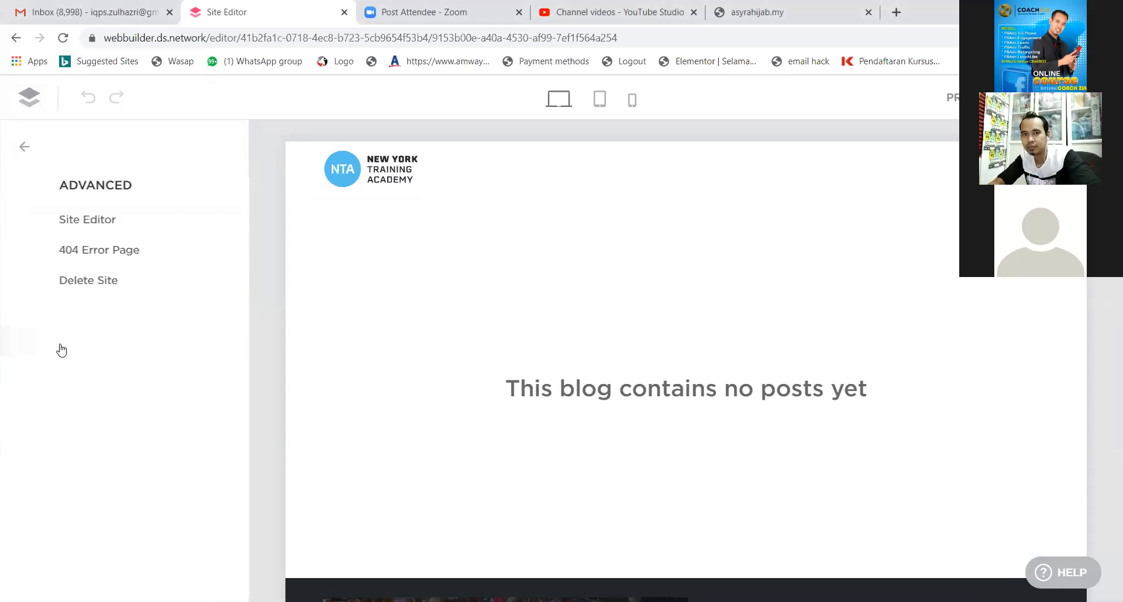
click(25, 148)
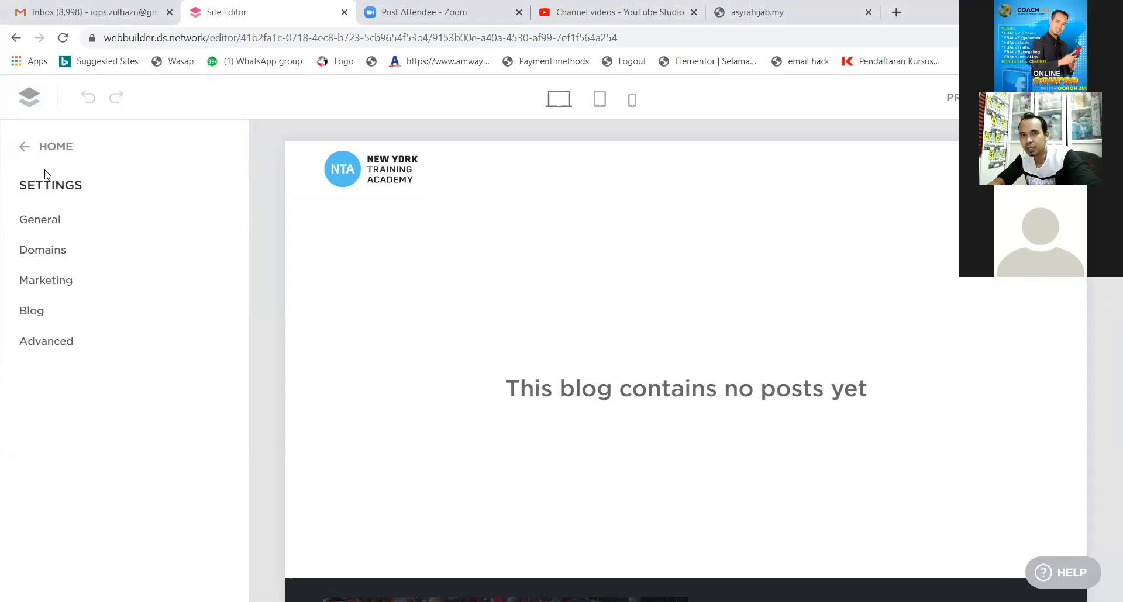
click(74, 226)
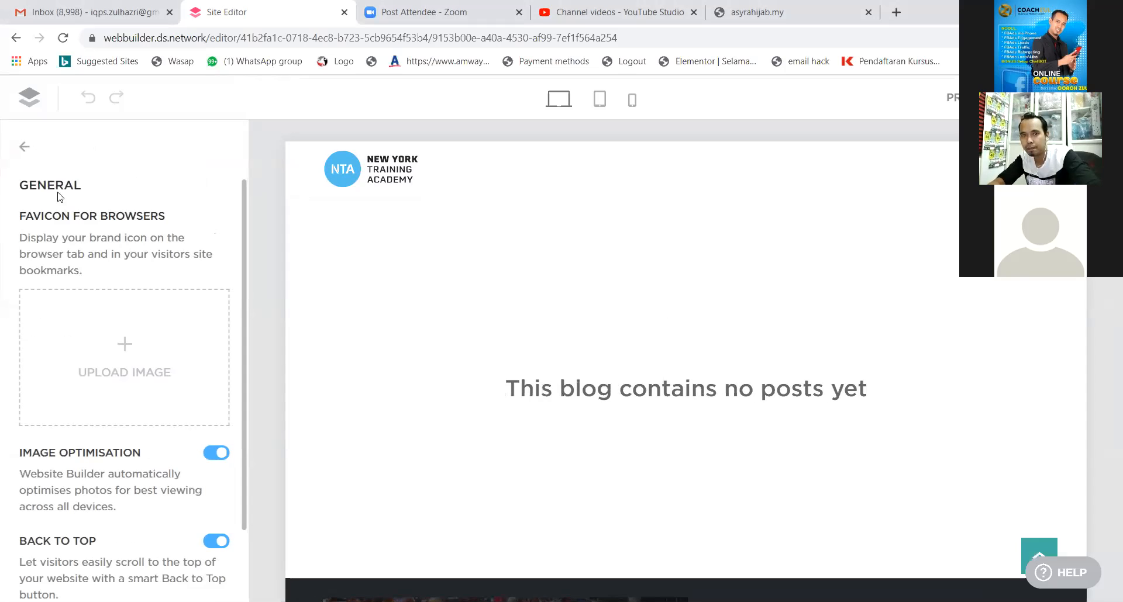
click(22, 148)
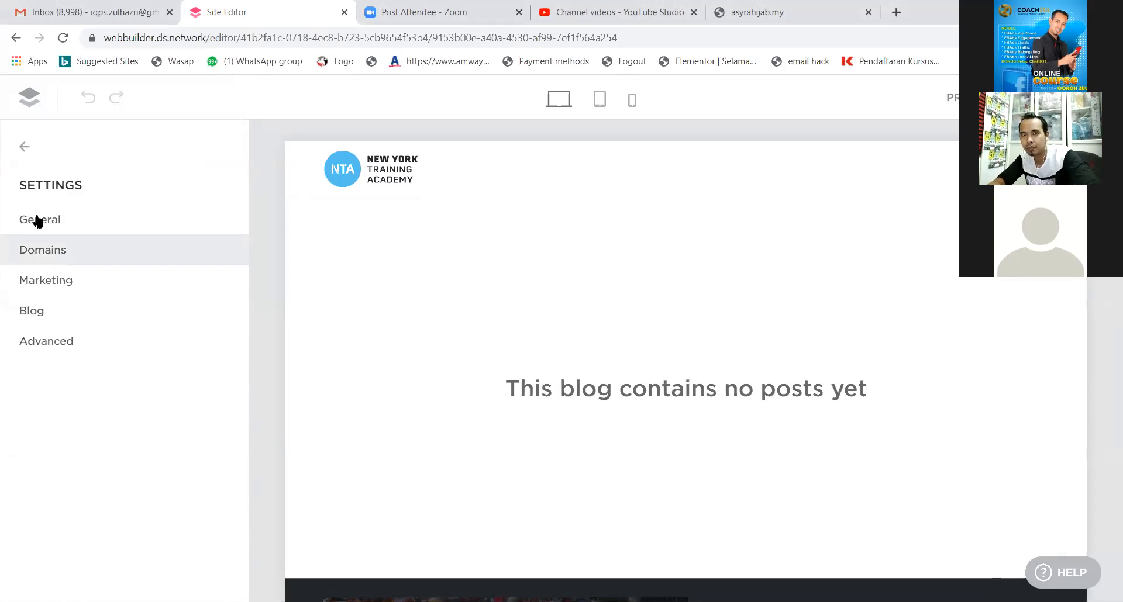
click(21, 145)
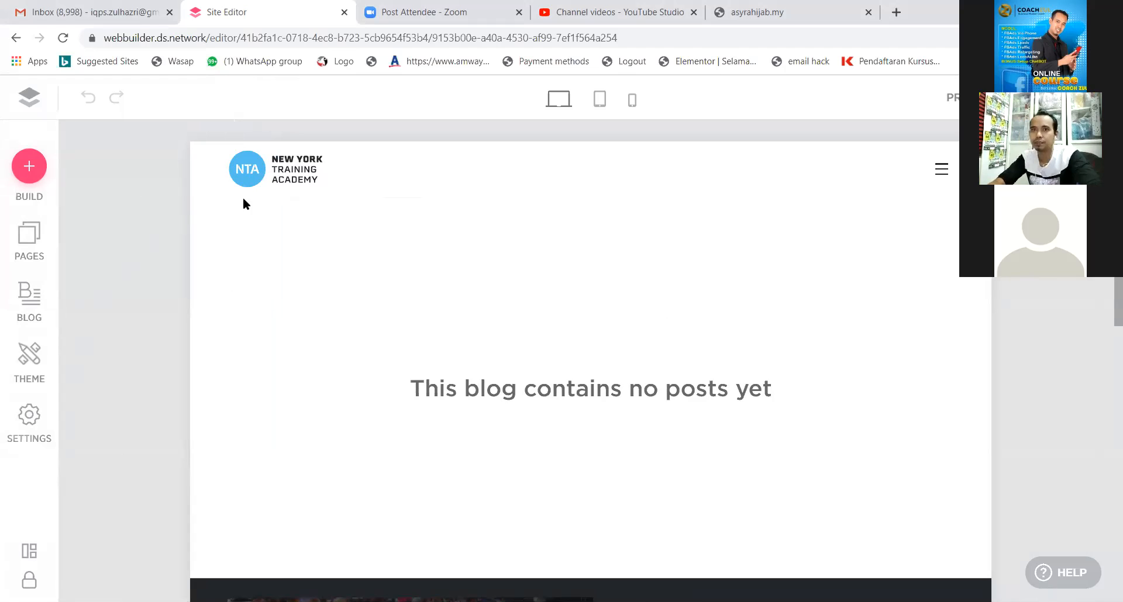
Reopen the Business Center site from the dashboard, then switch to the asyrahijab.my tab.
click(23, 98)
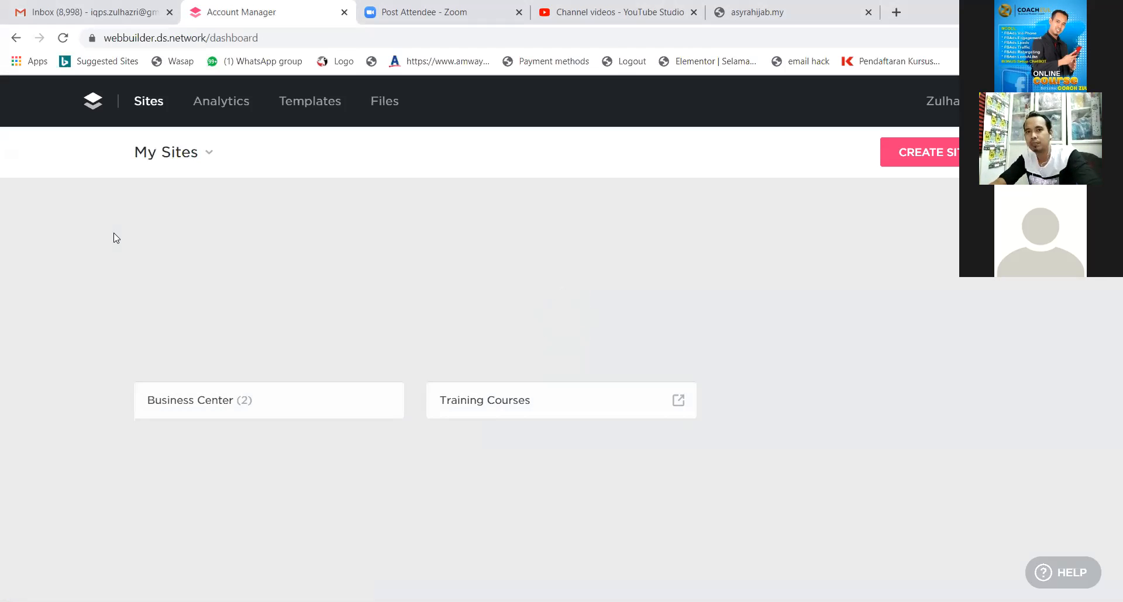
mouse_move(271, 342)
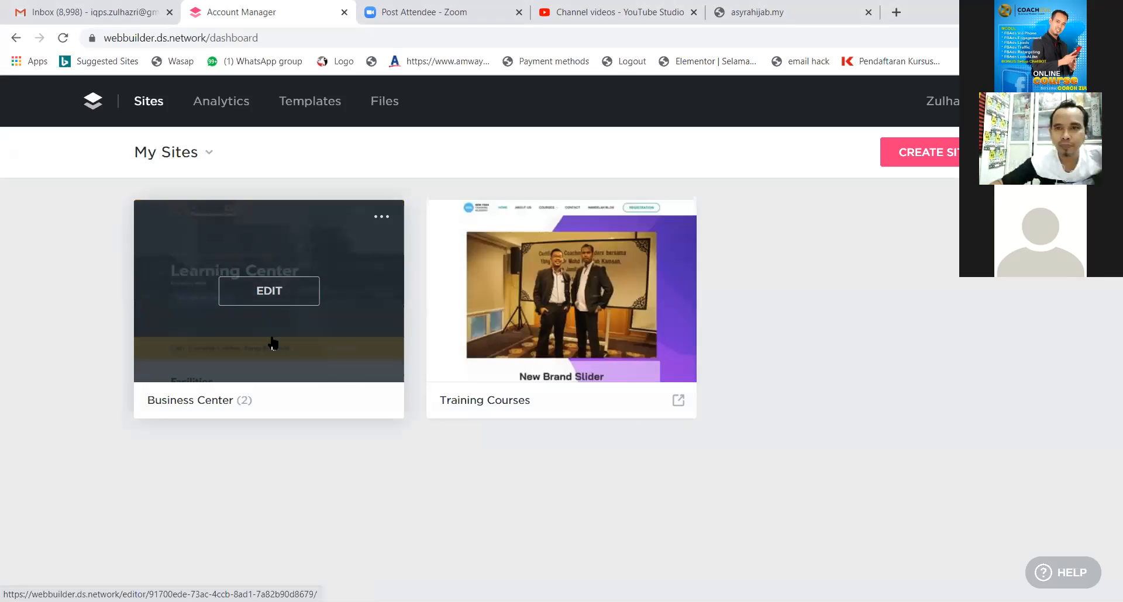
click(271, 304)
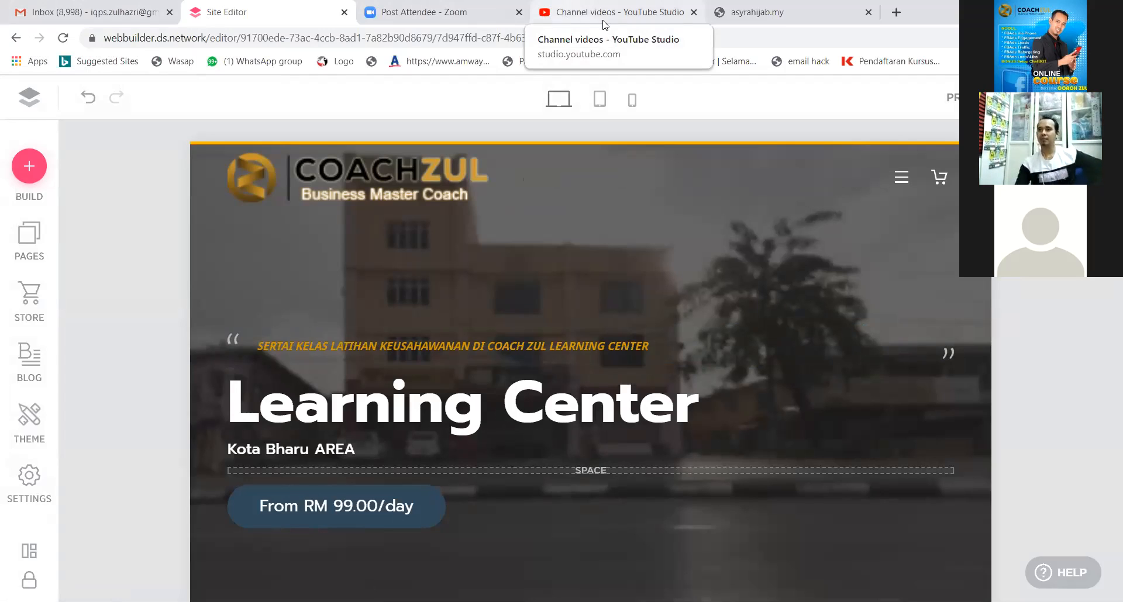
click(778, 18)
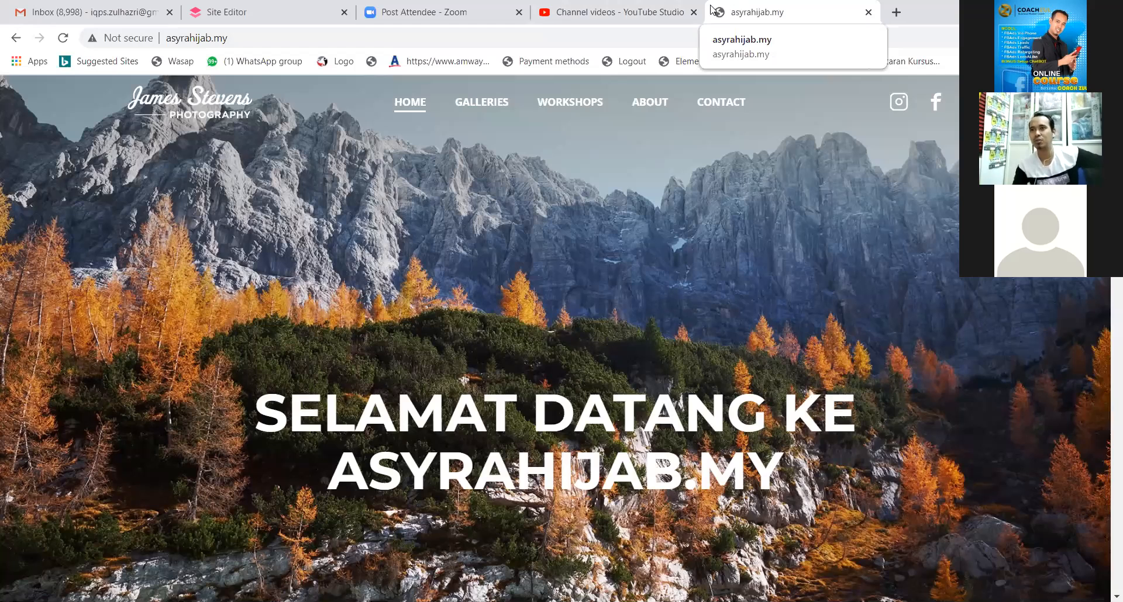
Reload asyrahijab.my to show its hijab homepage, then go back to the Site Editor tab.
click(674, 39)
key(Return)
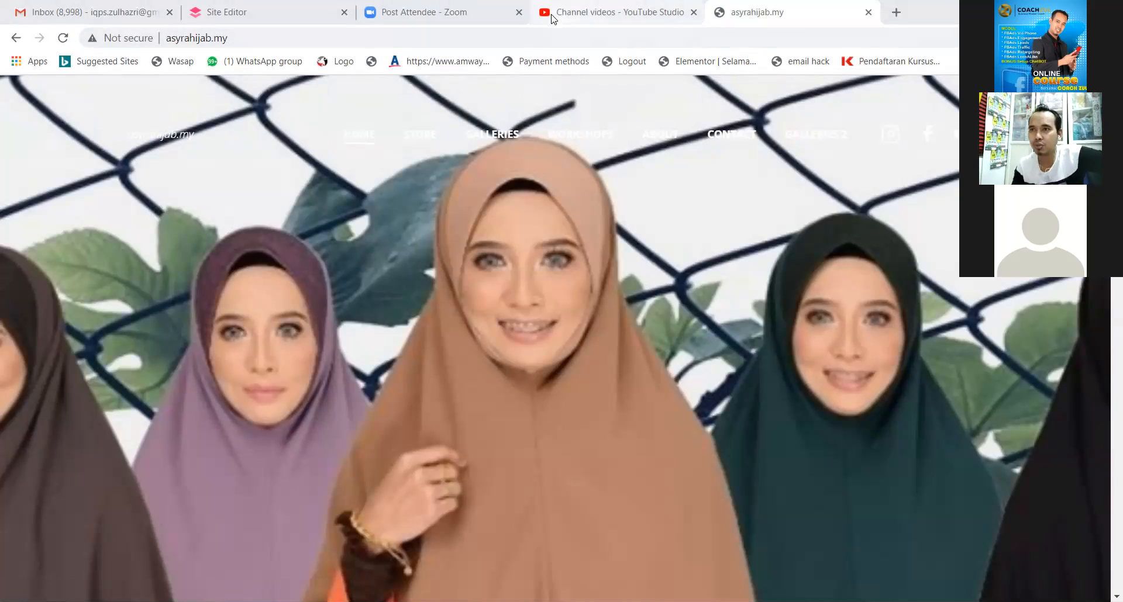
click(300, 18)
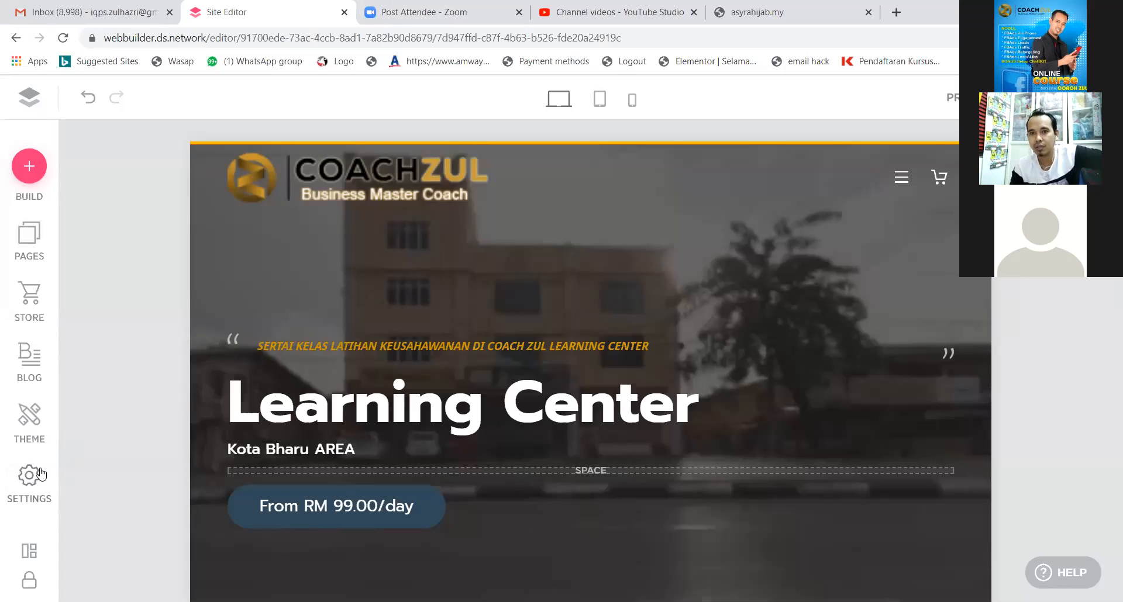
Upload the logo image as the favicon under Settings > General.
click(31, 485)
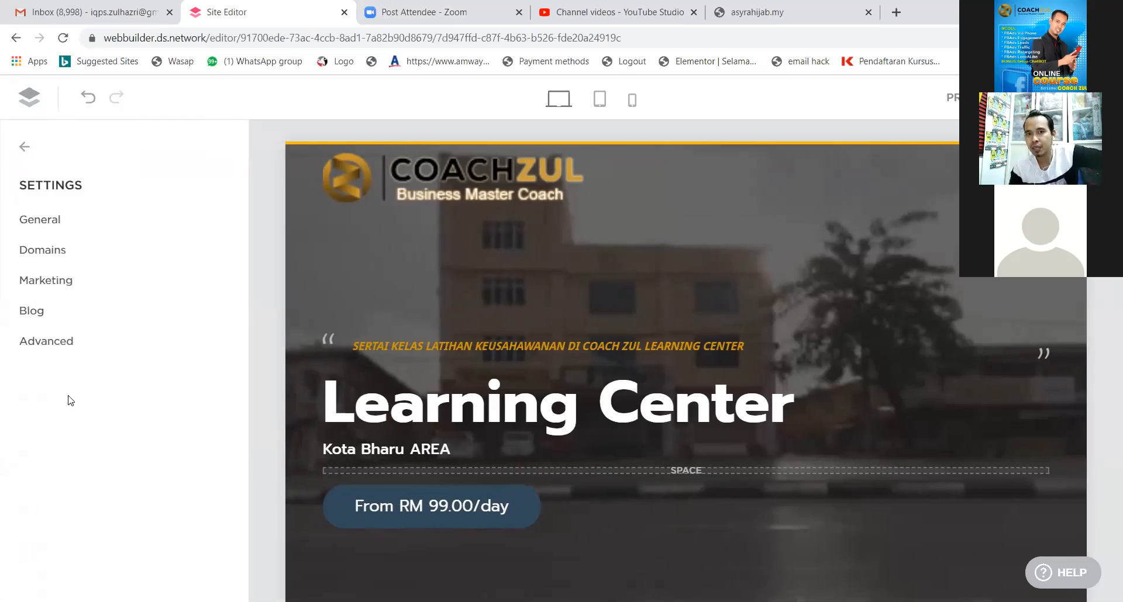
click(61, 232)
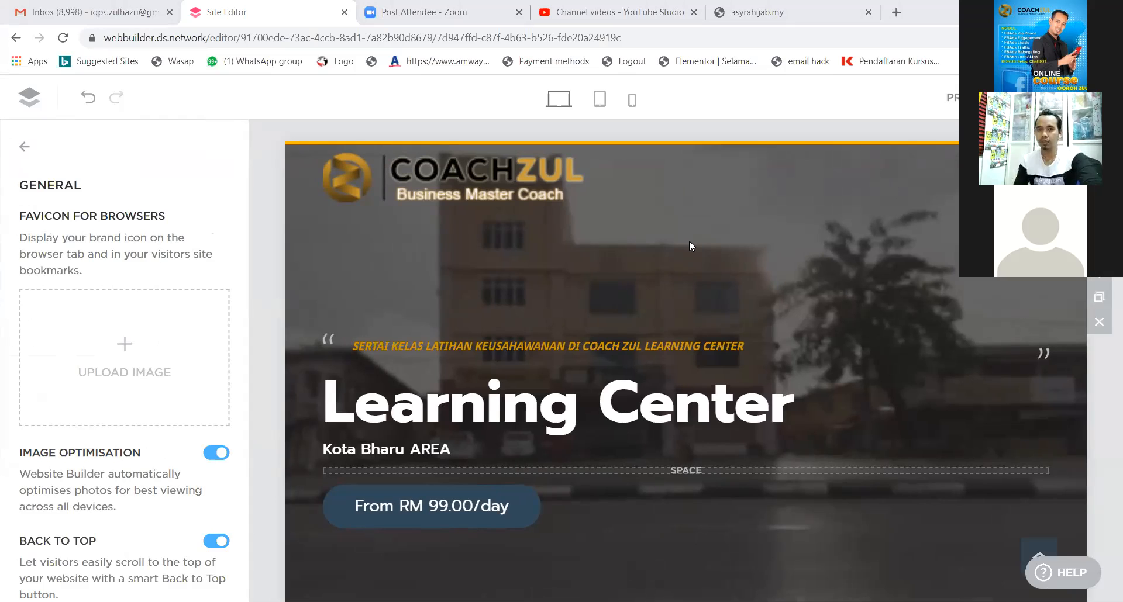
click(132, 357)
click(261, 362)
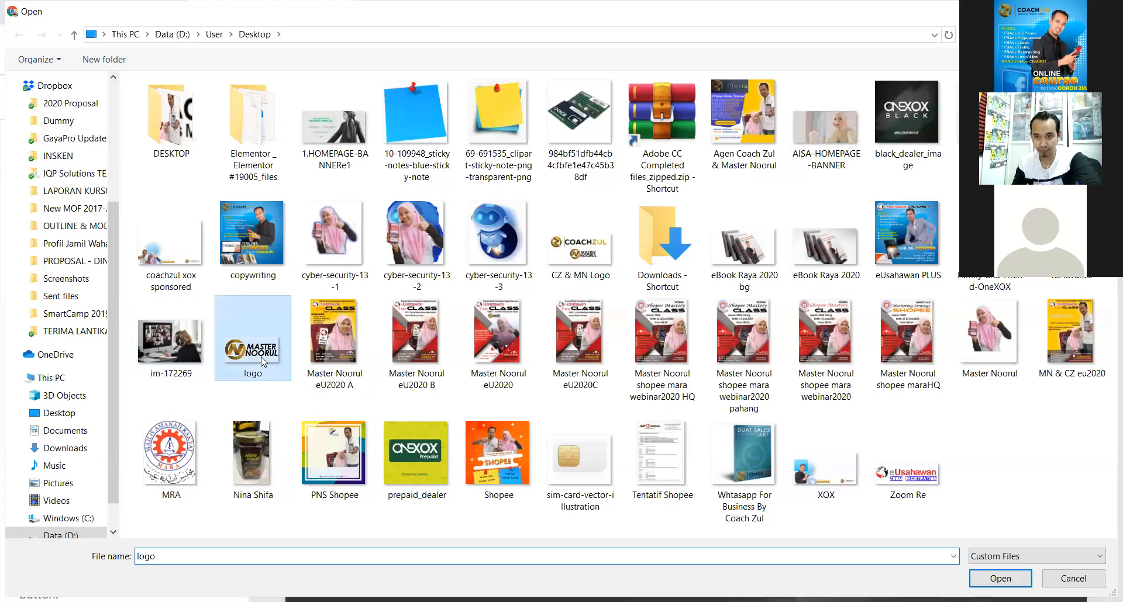
double_click(261, 361)
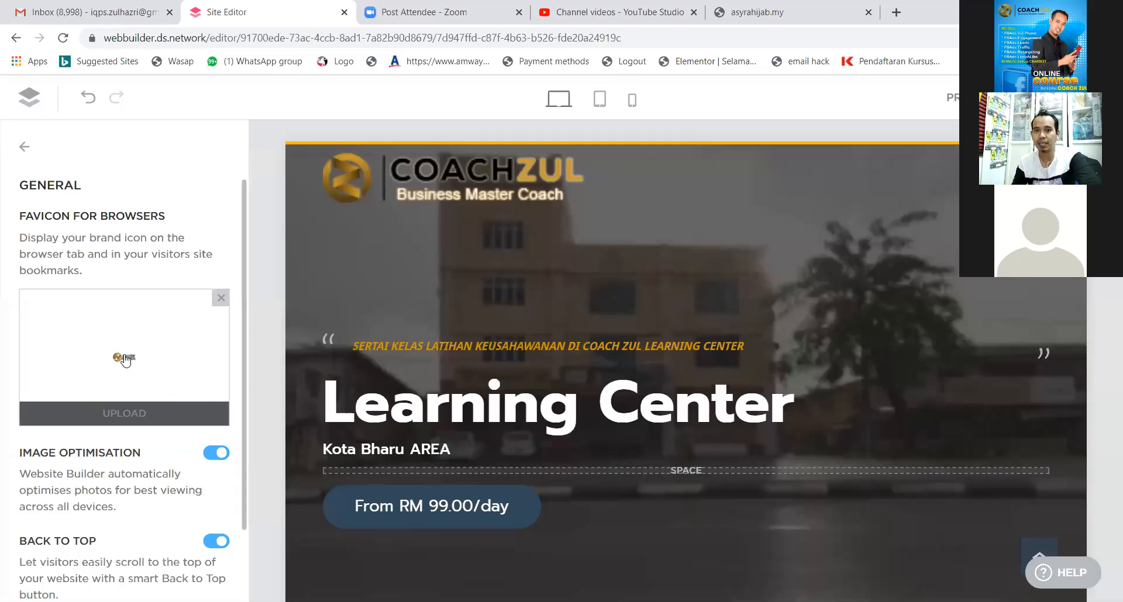
Review the General settings with the logo favicon and back-to-top enabled, then return to the settings list.
scroll(183, 413, down, 2)
scroll(187, 494, up, 2)
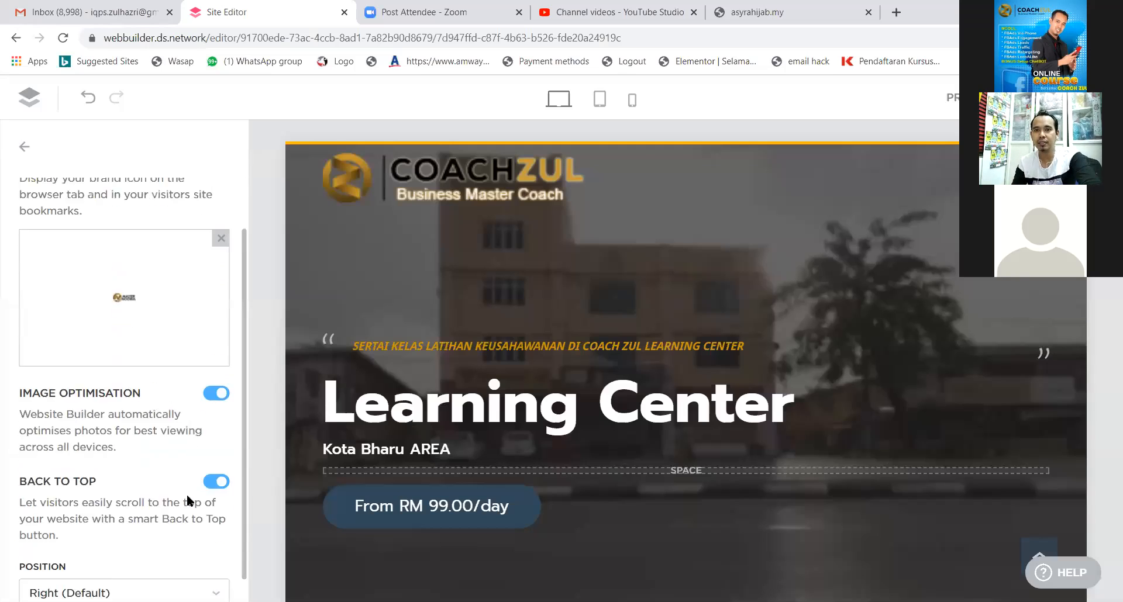
scroll(181, 351, down, 4)
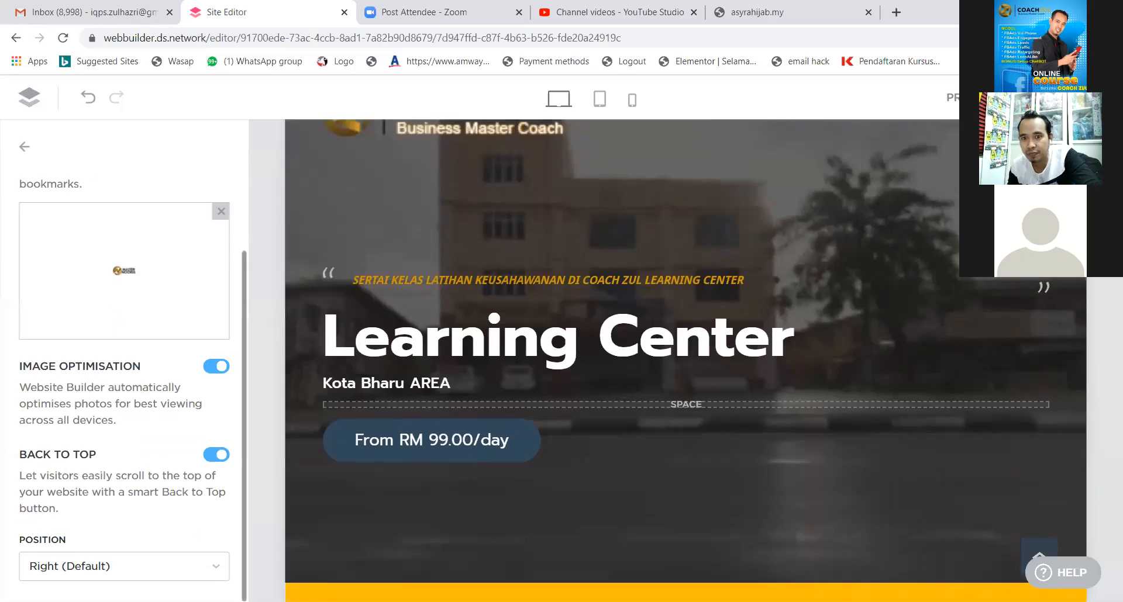
scroll(237, 497, down, 1)
scroll(166, 572, up, 2)
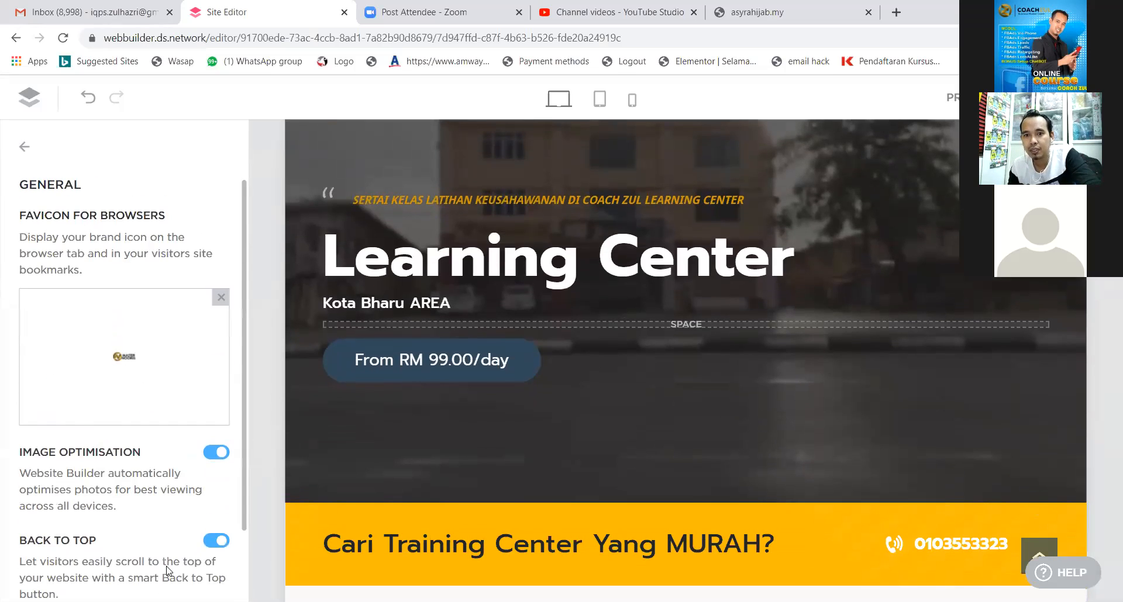
scroll(165, 566, down, 2)
scroll(165, 567, up, 2)
scroll(166, 567, down, 2)
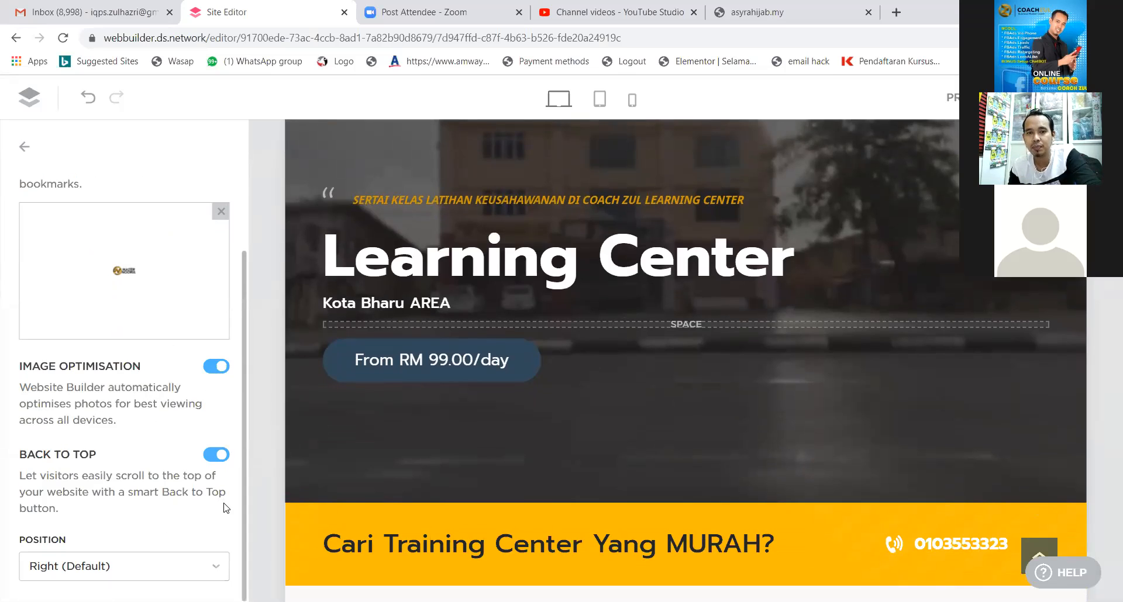
scroll(201, 500, up, 2)
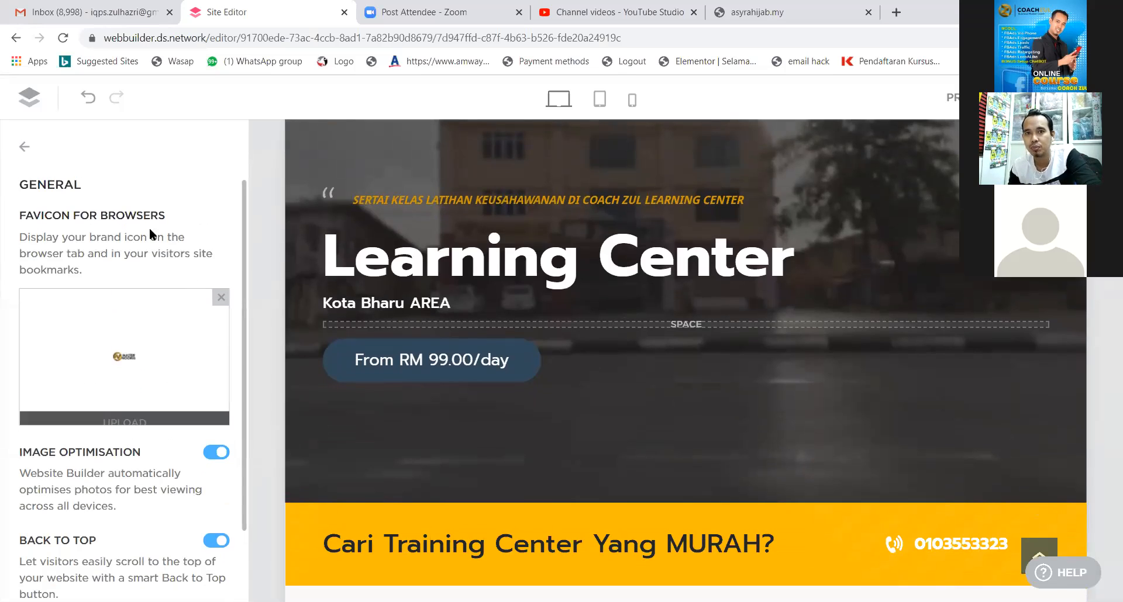
click(22, 151)
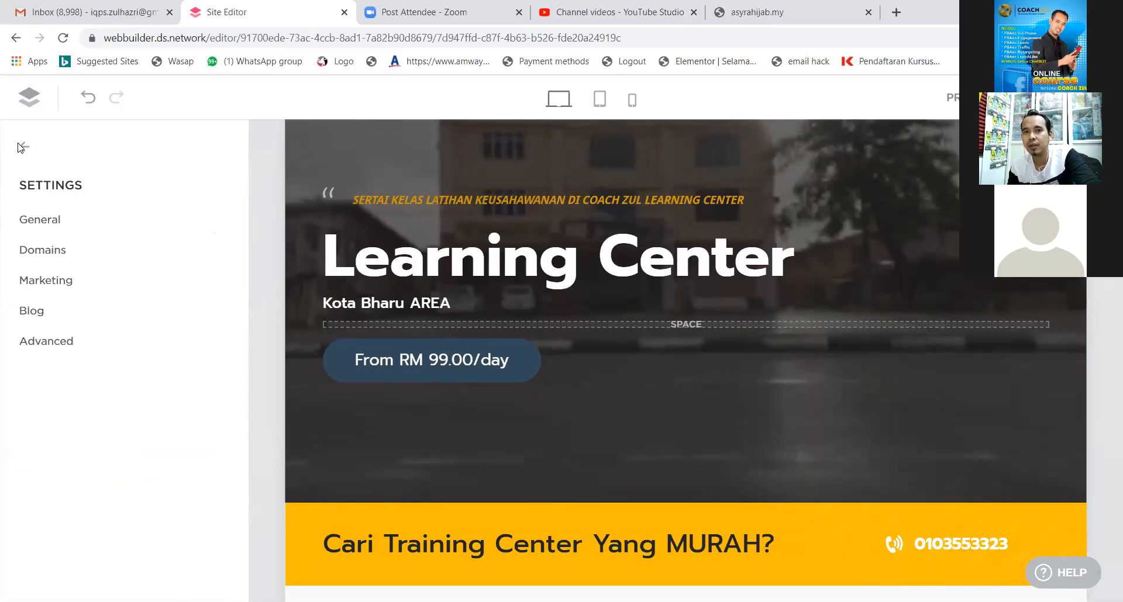
Close the site settings panel and return to the live asyrahijab.my home page tab, selecting its address.
click(22, 150)
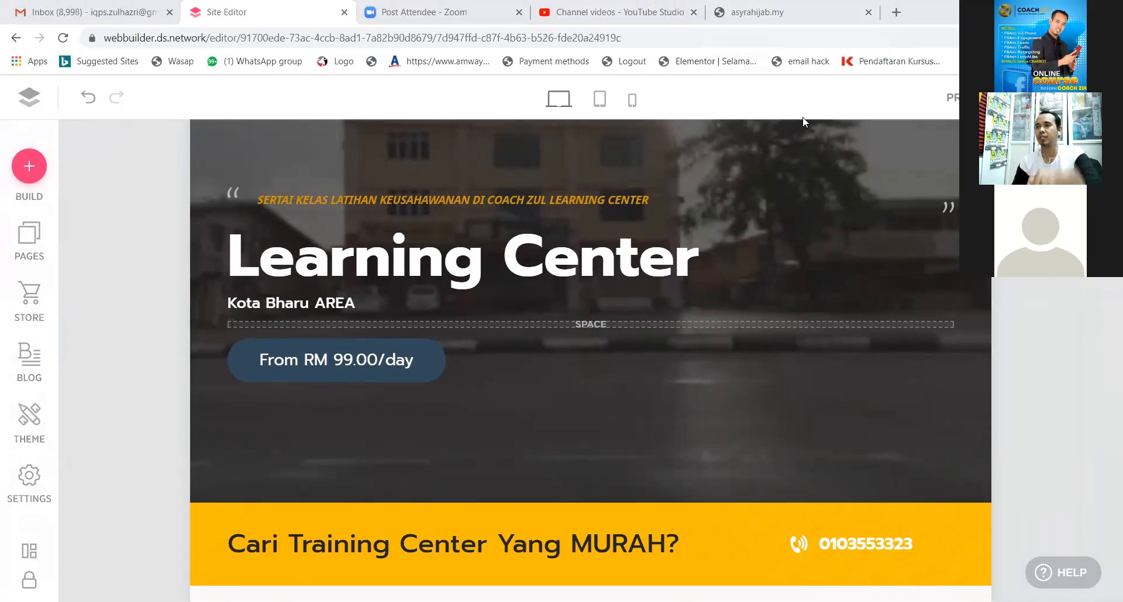
click(781, 23)
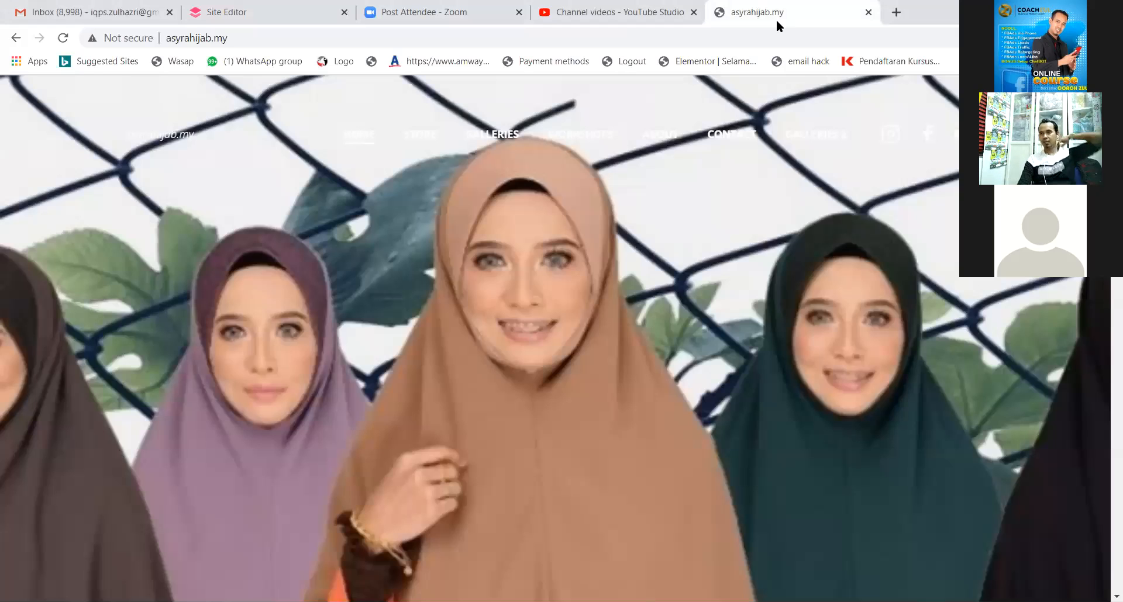
click(750, 39)
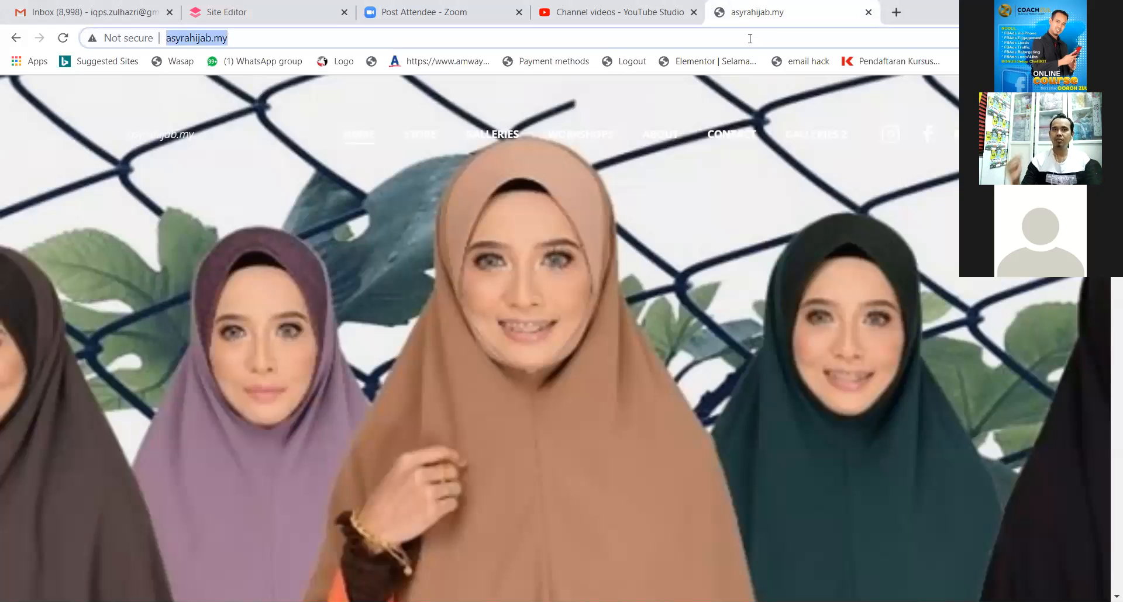
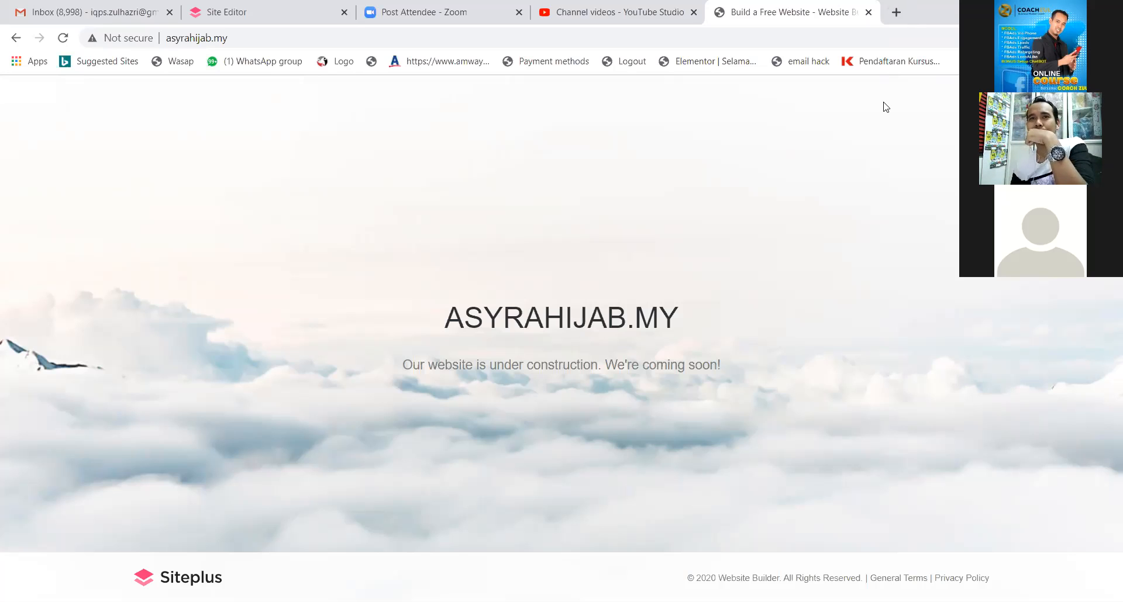
click(67, 40)
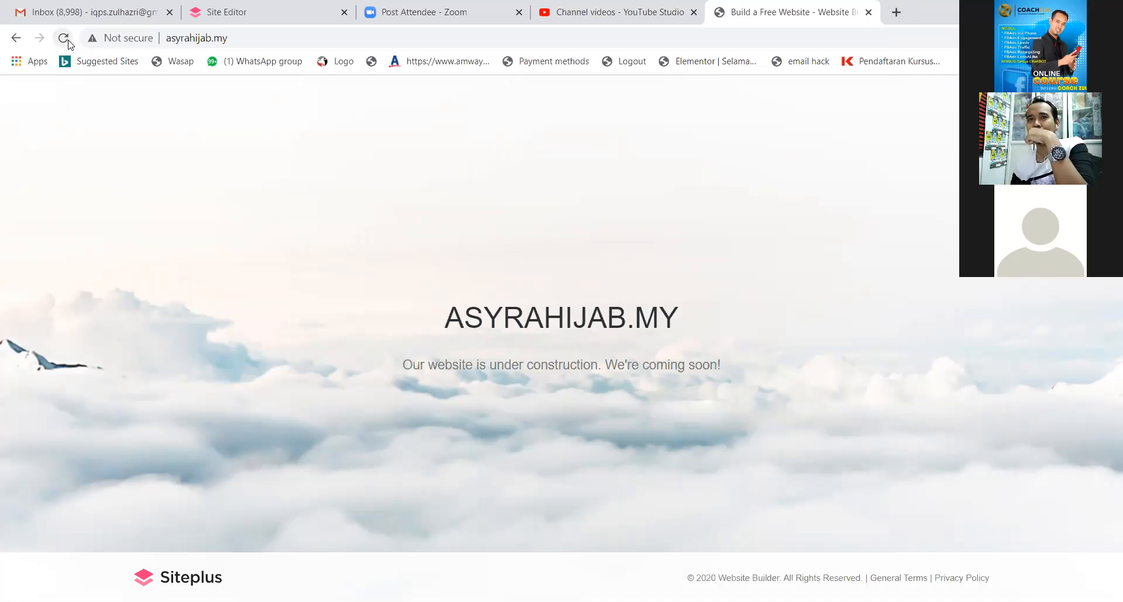
click(67, 40)
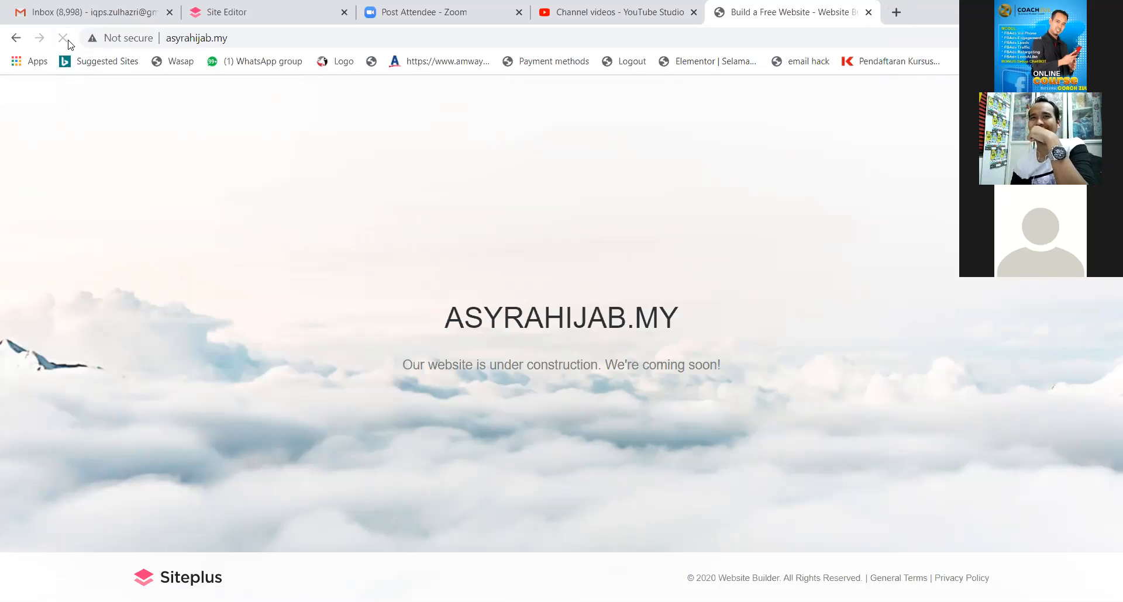
click(68, 40)
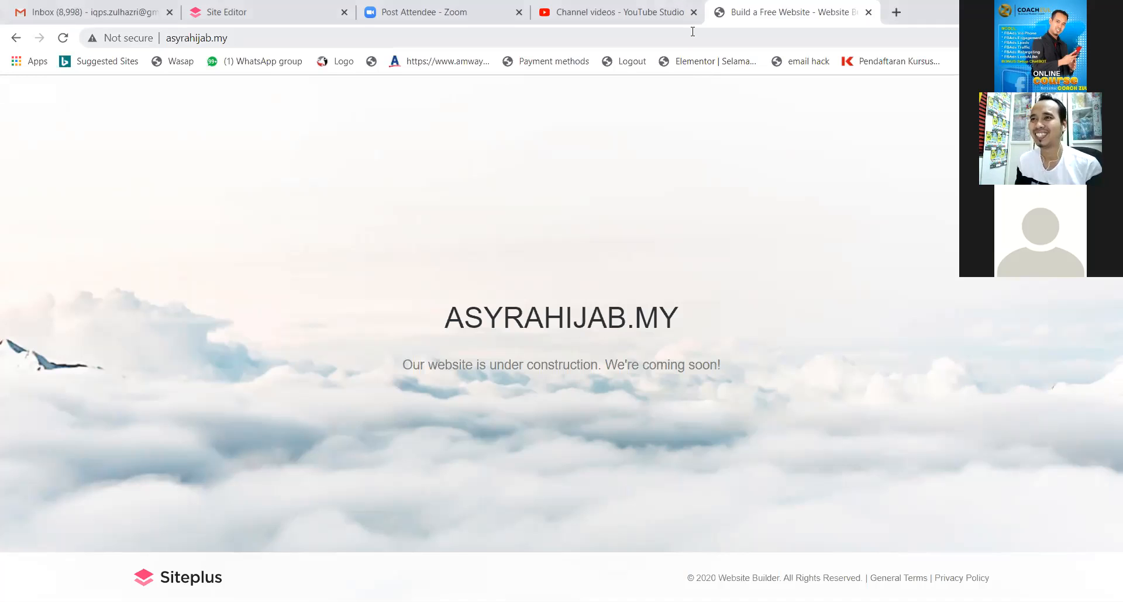
click(63, 39)
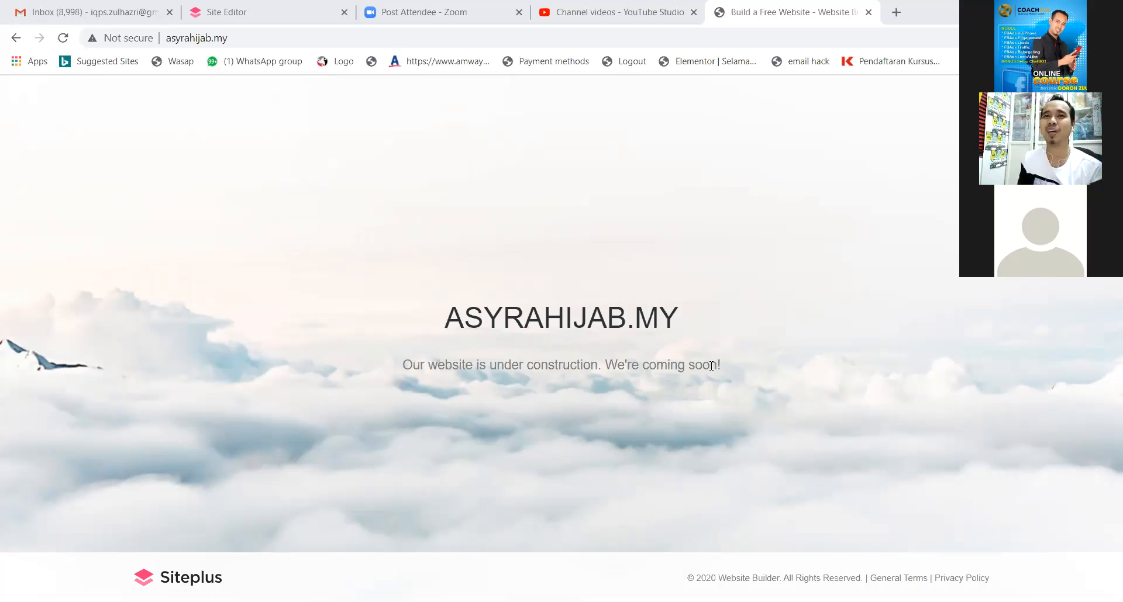
Reload the asyrahijab.my page a few times, then switch back to the Site Editor tab.
click(62, 39)
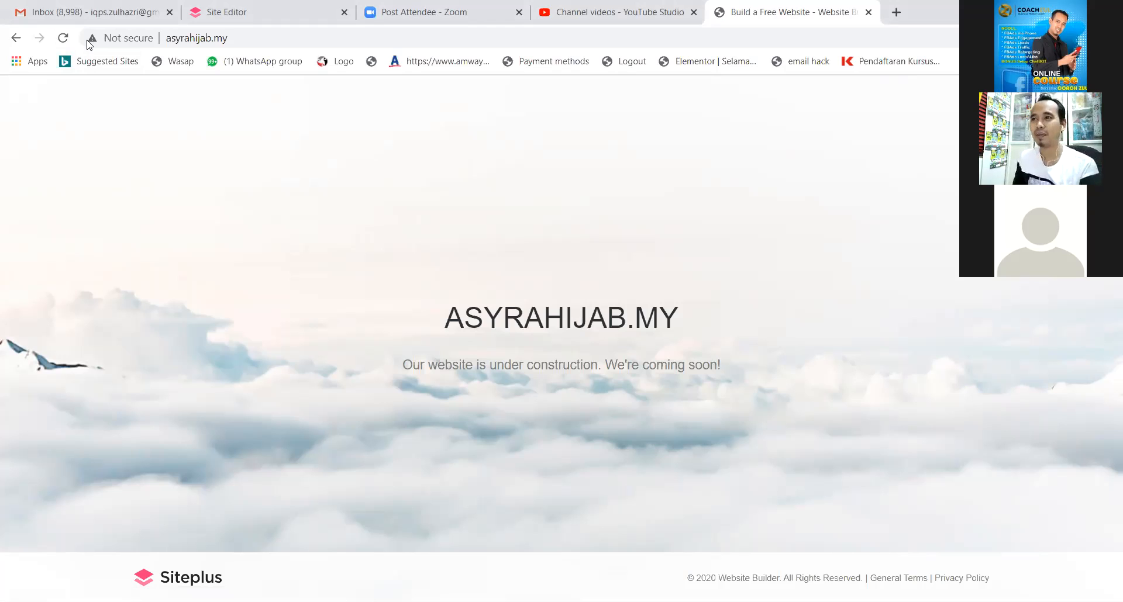
key(F5)
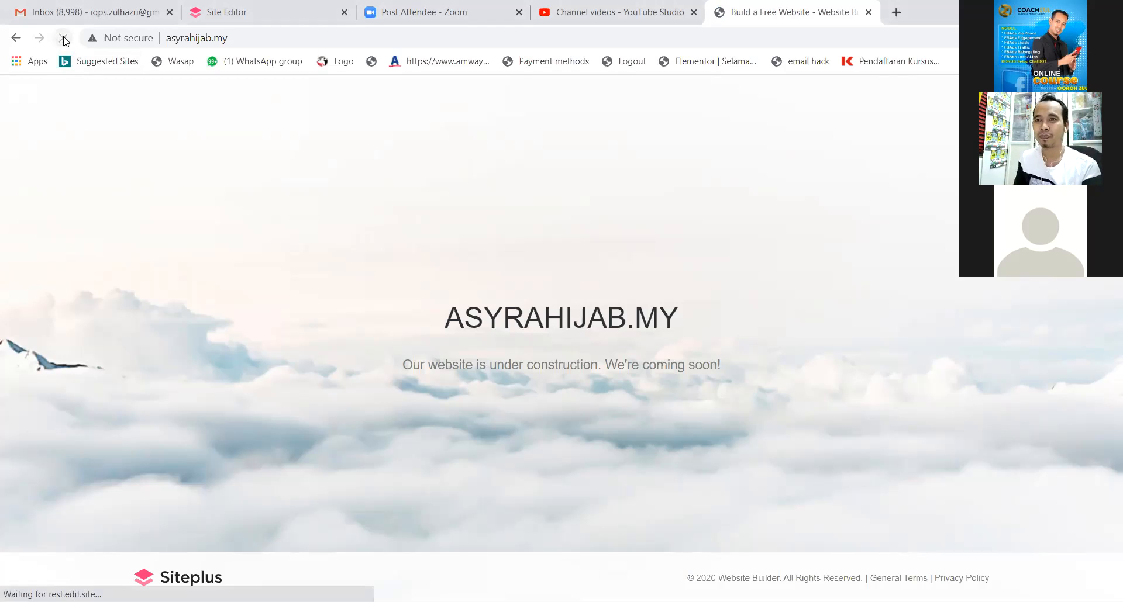
click(270, 40)
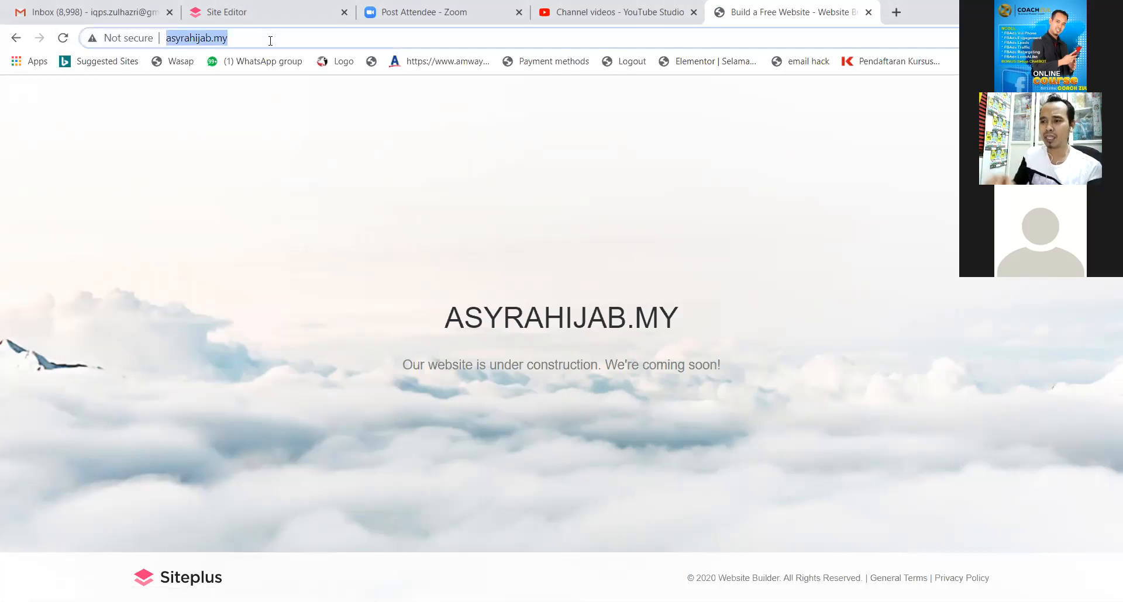
key(Return)
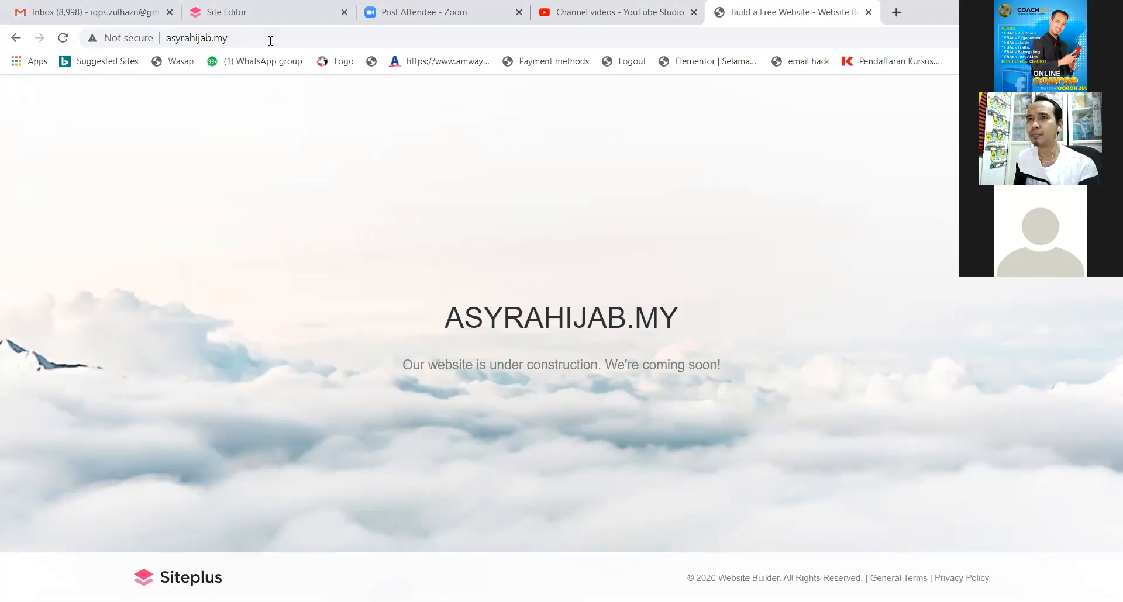
click(275, 38)
key(Return)
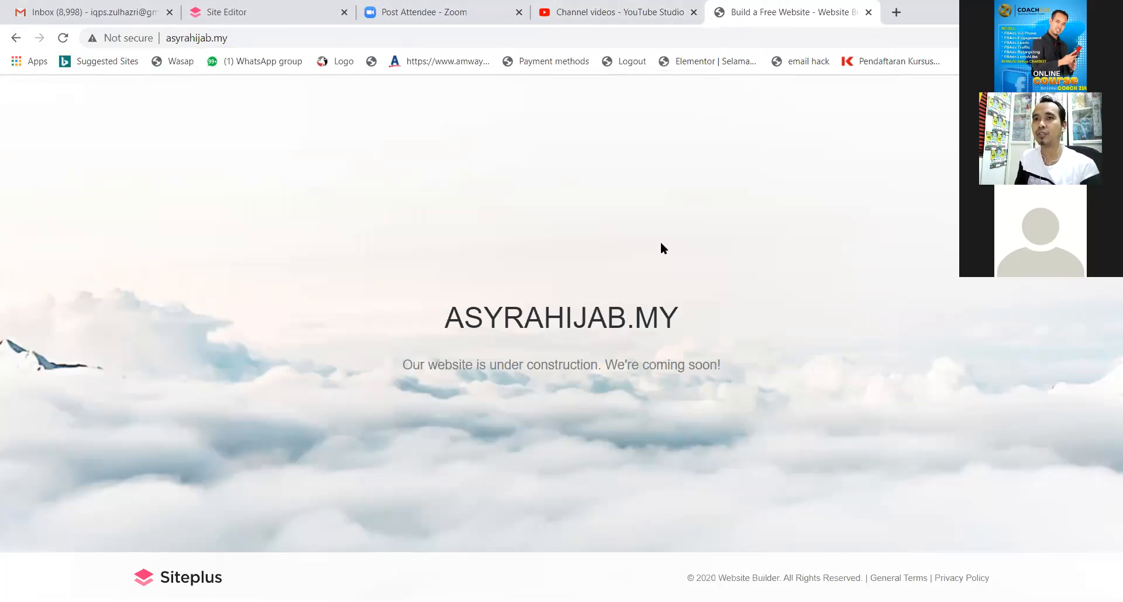
click(232, 14)
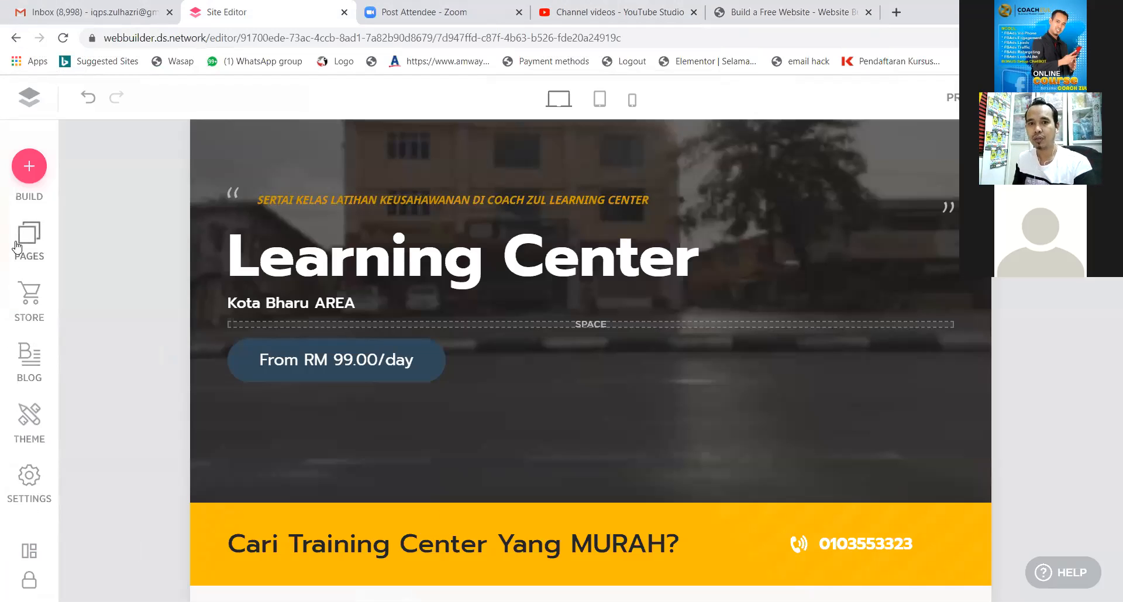
Upload the logo as the browser favicon in Settings > General and review the general options.
click(29, 483)
click(52, 221)
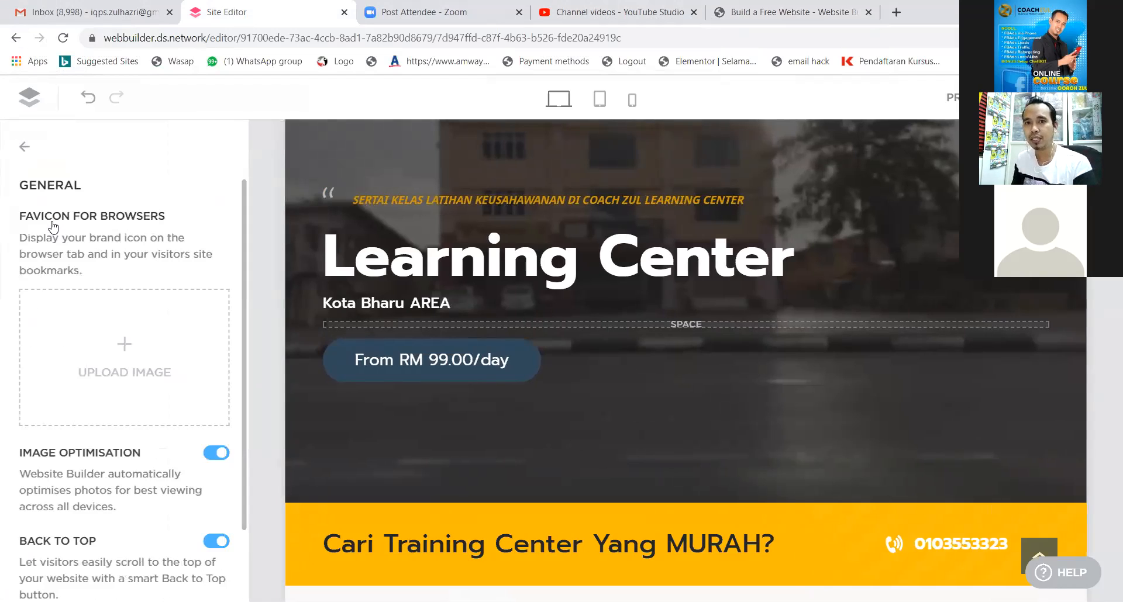
click(125, 346)
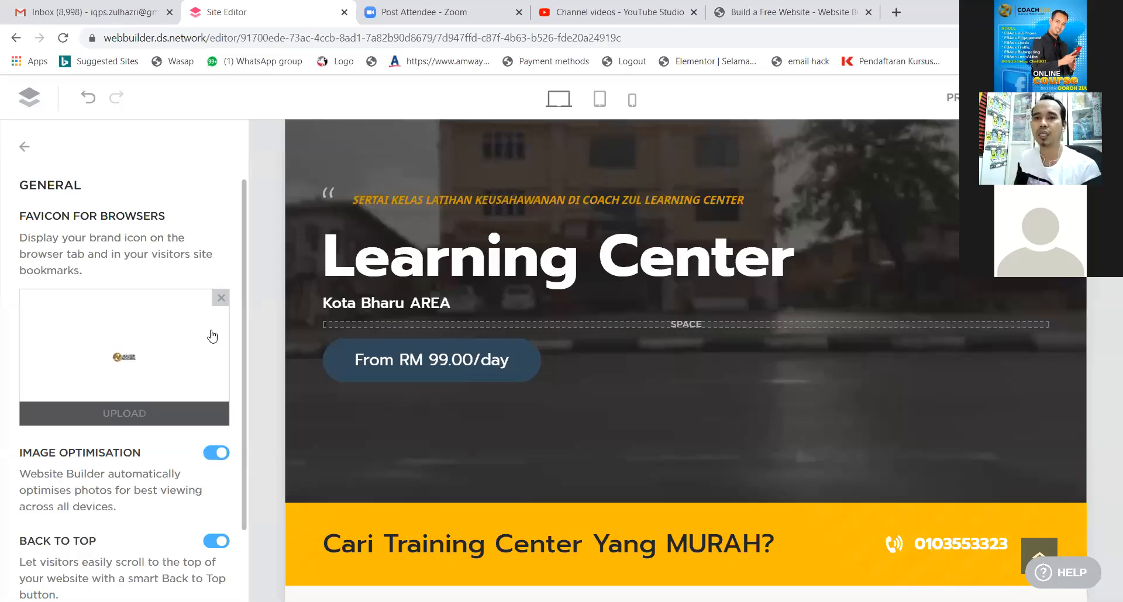
scroll(212, 337, down, 2)
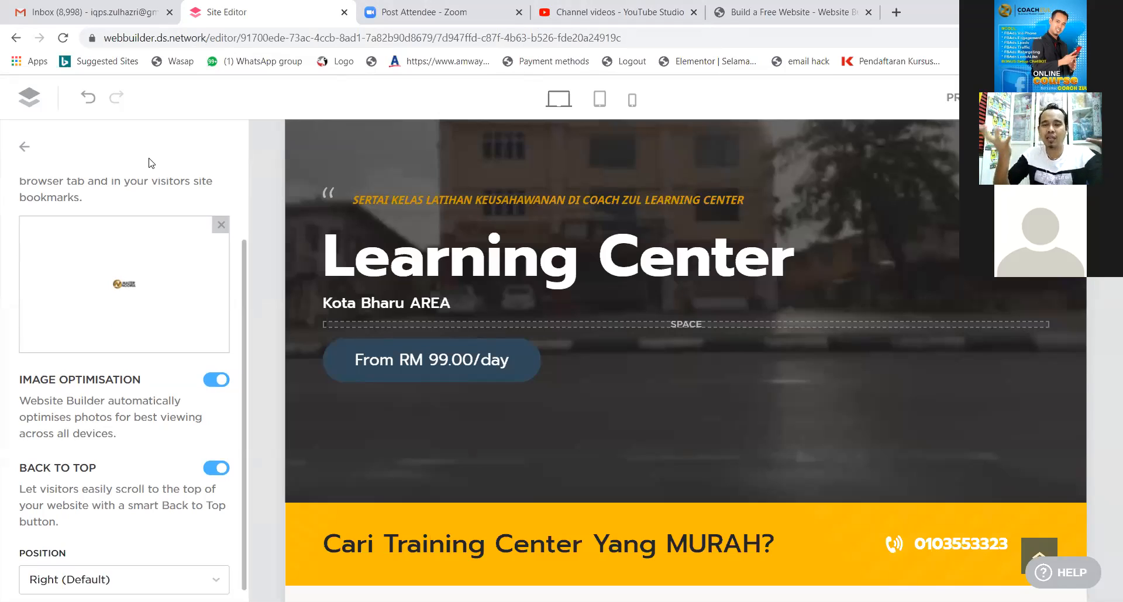
mouse_move(92, 346)
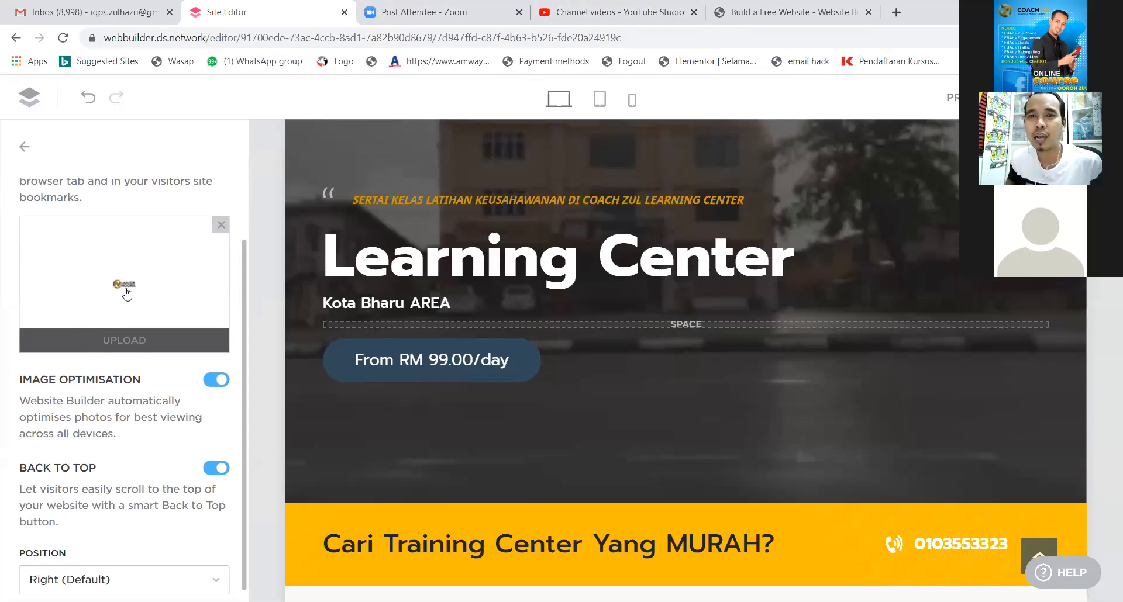
scroll(143, 283, down, 1)
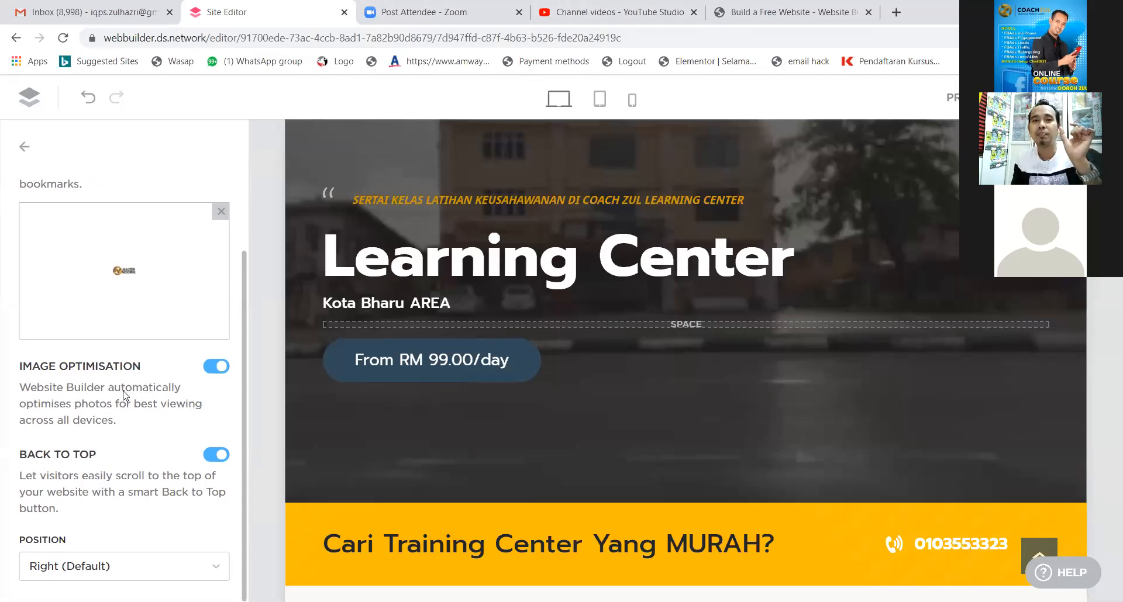
Go back to the settings categories and open the Marketing settings.
click(25, 148)
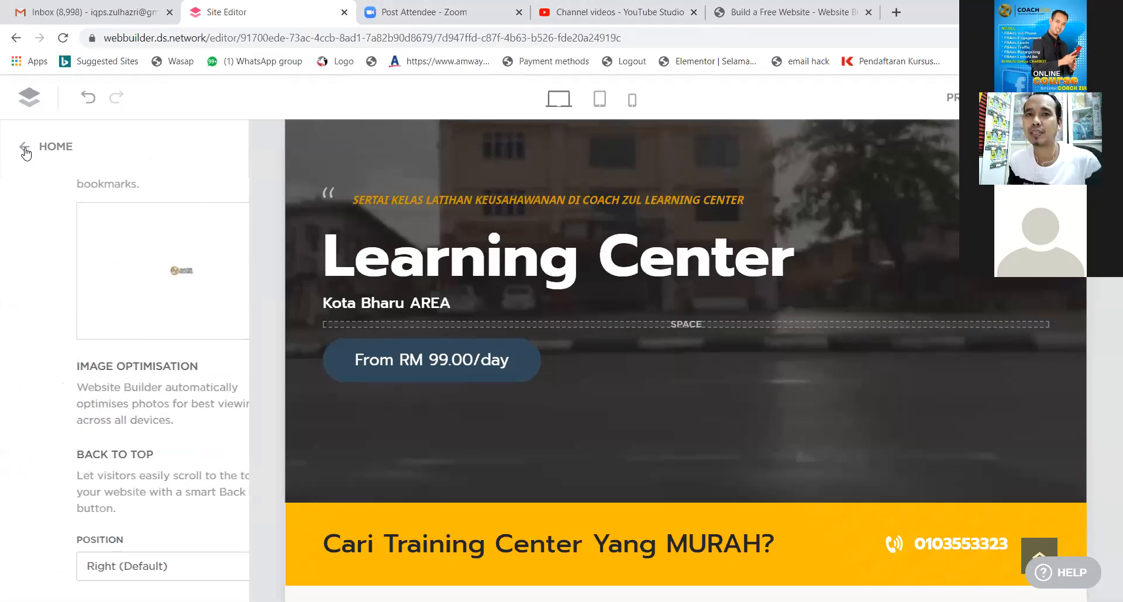
click(70, 279)
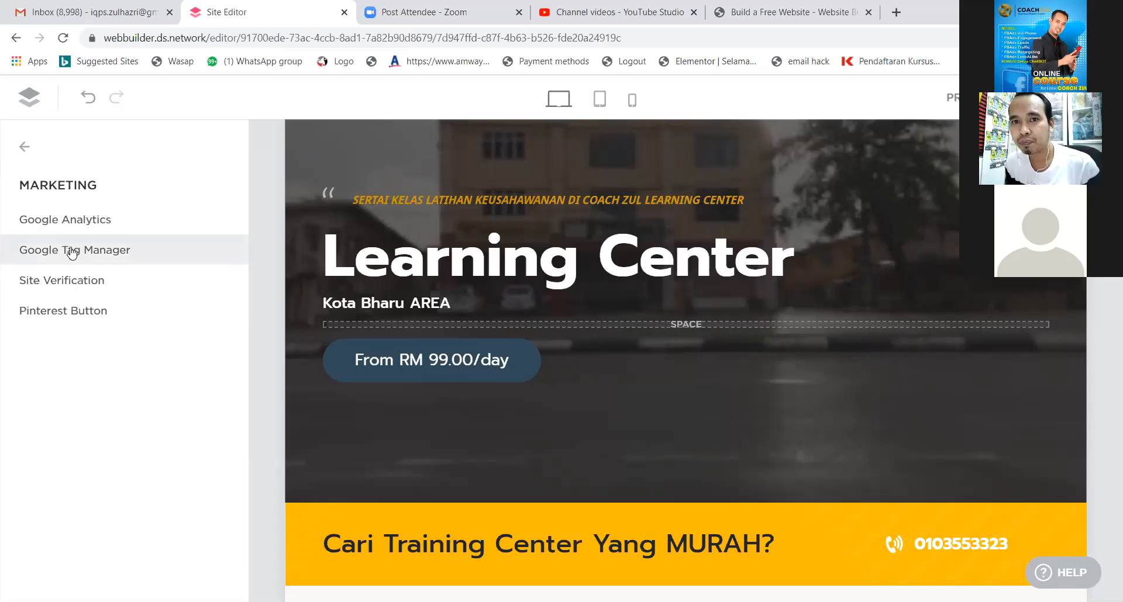
click(24, 148)
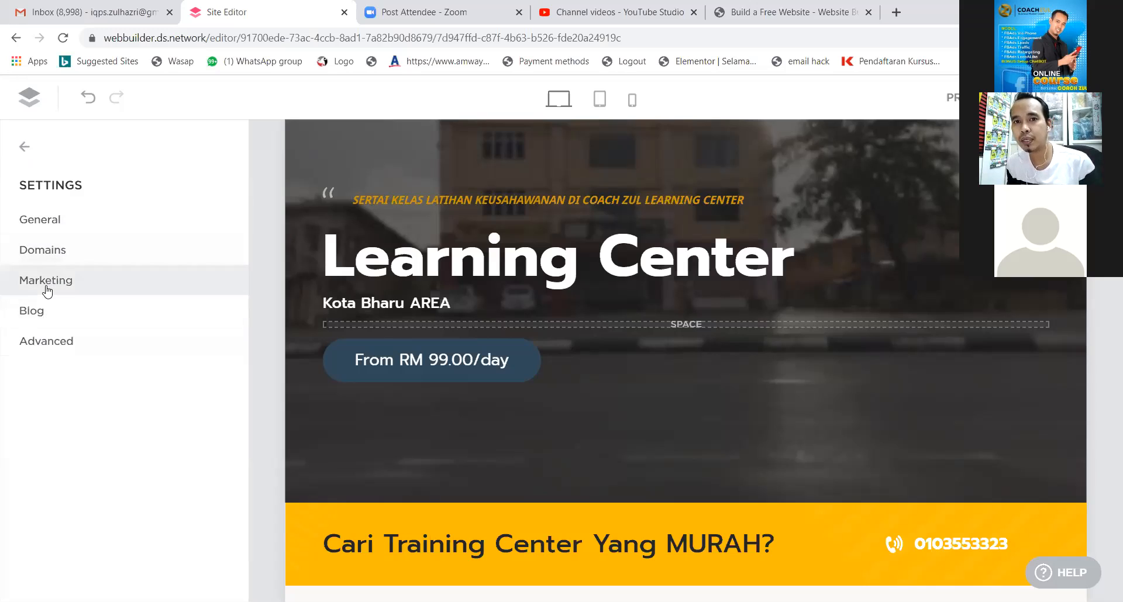
click(72, 299)
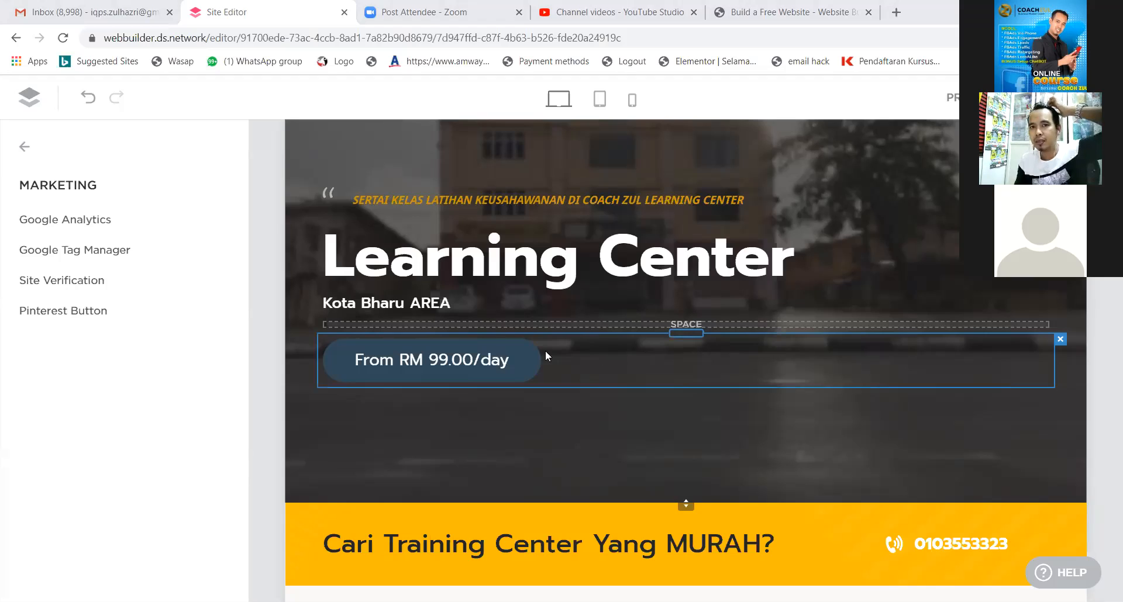
Open the Google Analytics setting and press CONNECT to reveal the UA-XXXXX-YY field.
click(85, 222)
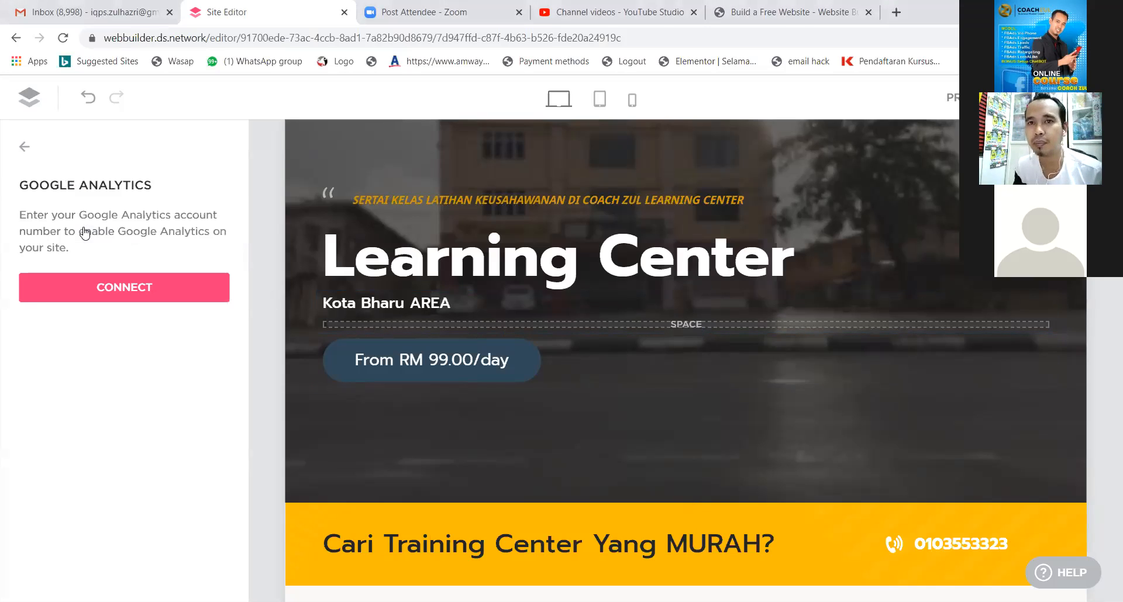
click(25, 147)
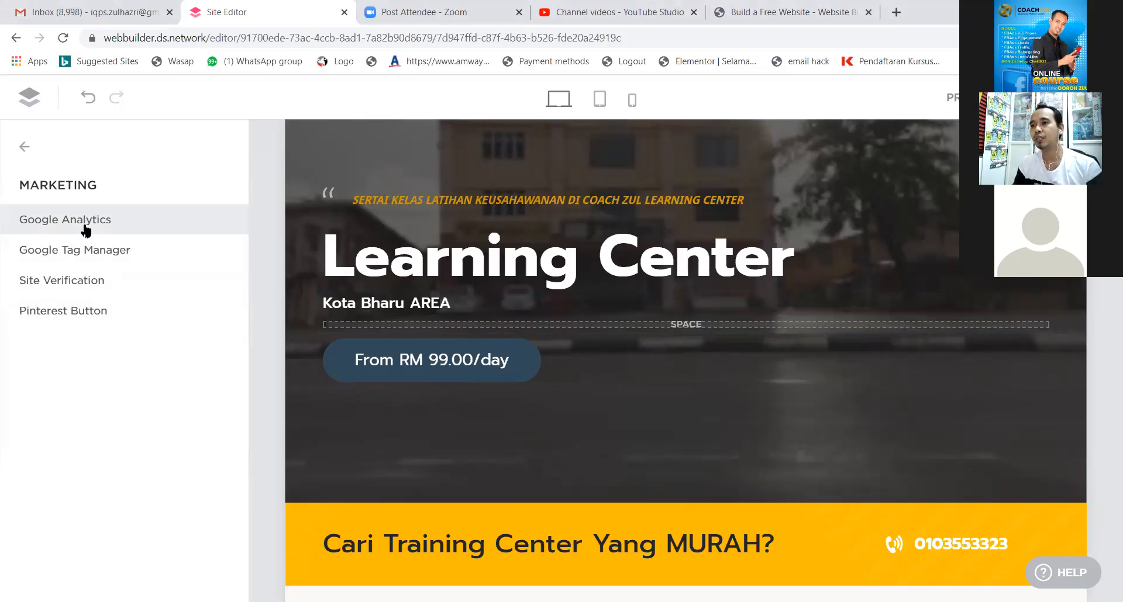
click(85, 222)
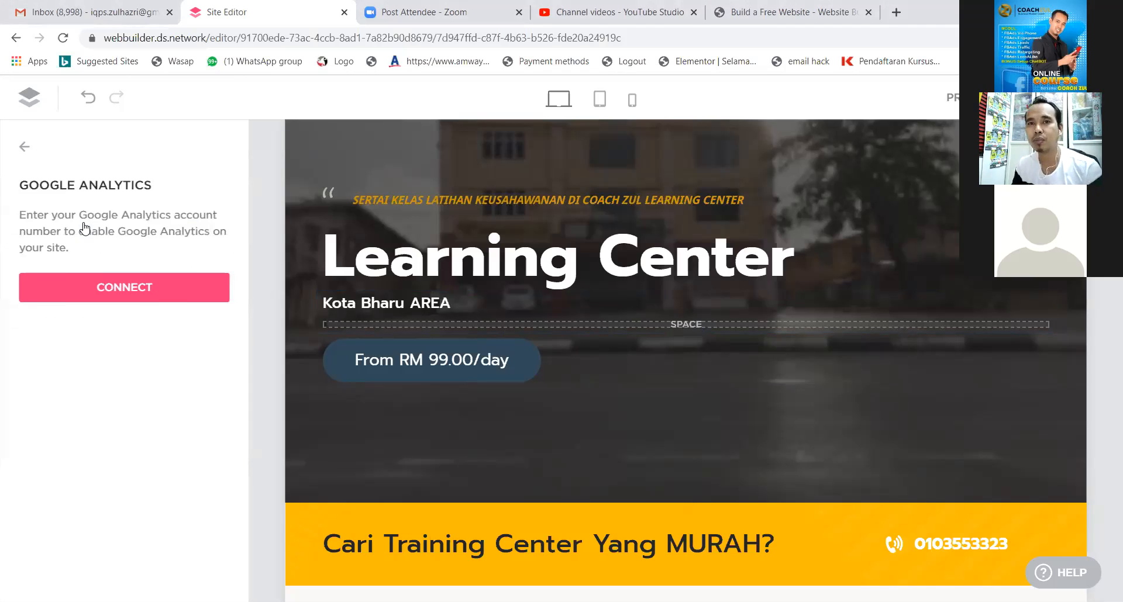
click(155, 295)
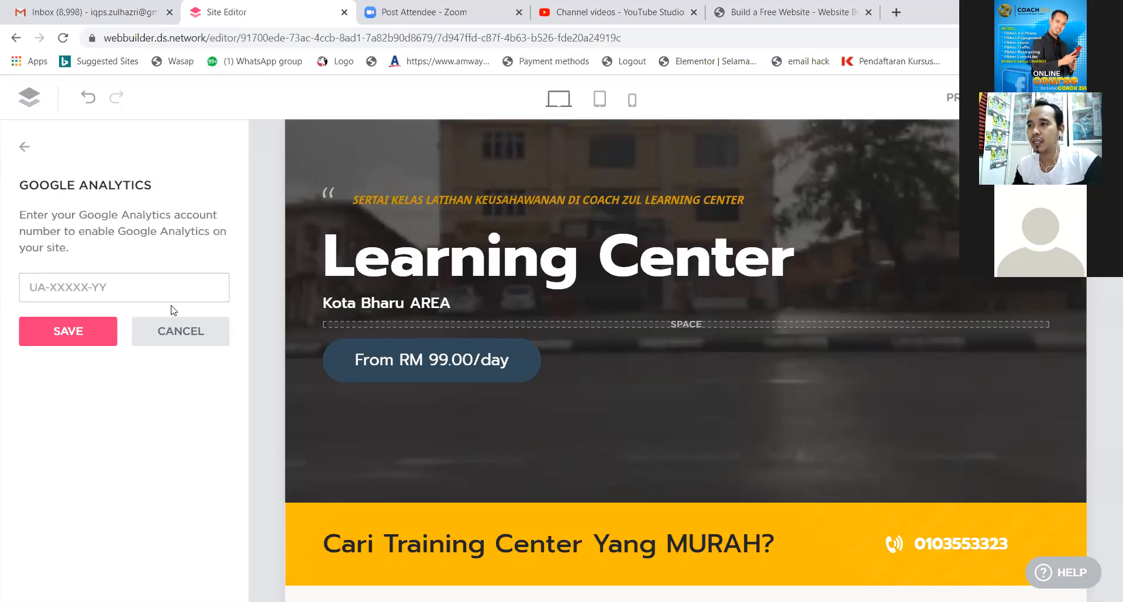
click(140, 288)
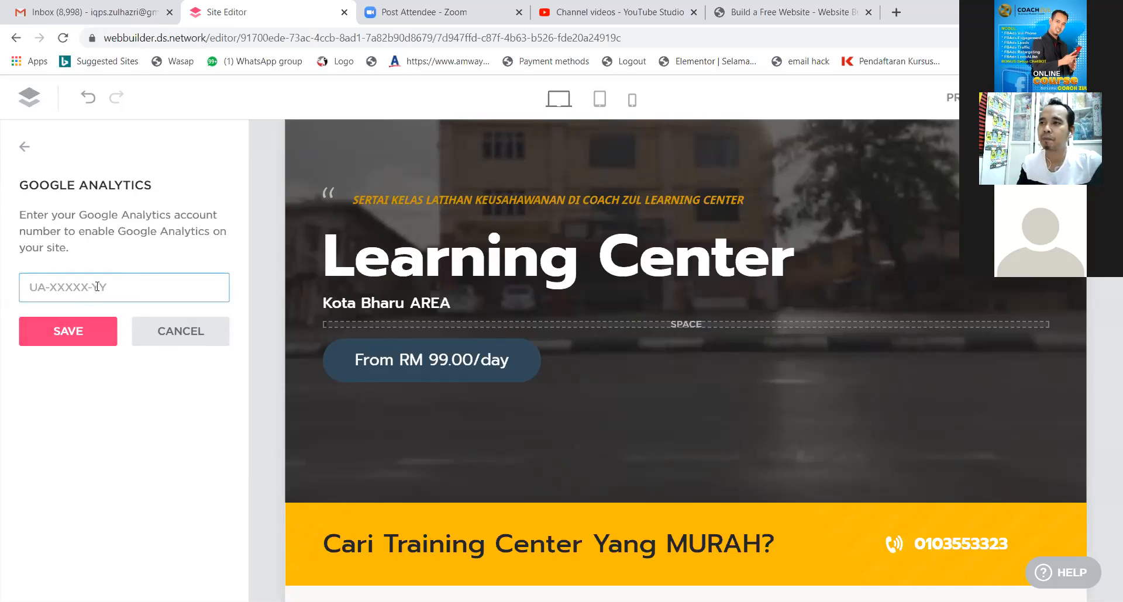
Back out of the settings panel to the page editor without entering an ID.
click(25, 146)
click(25, 149)
click(23, 149)
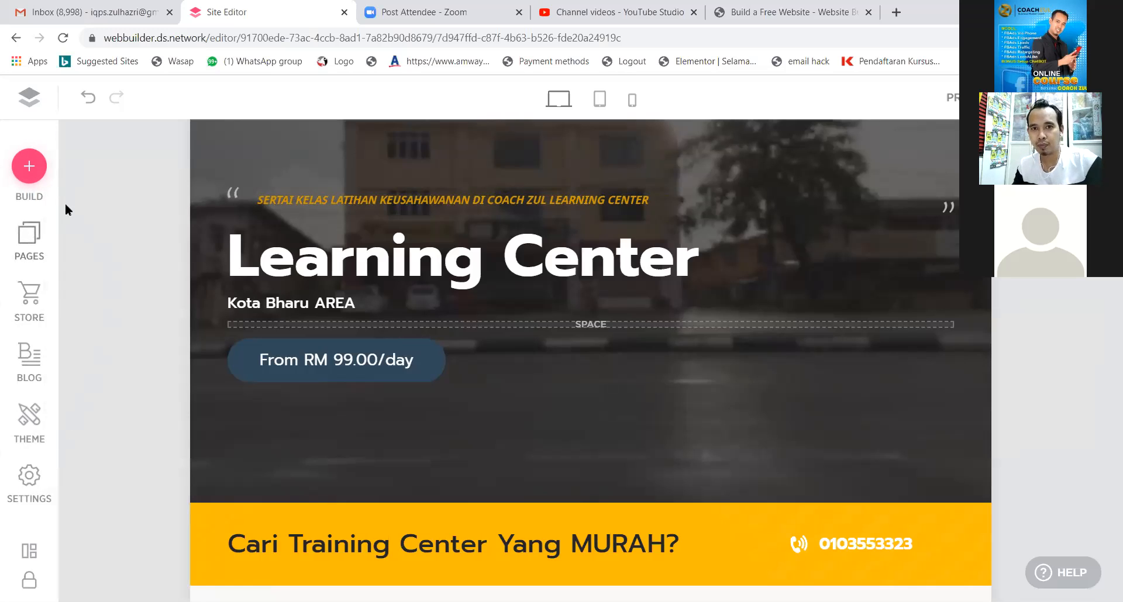
Reopen Settings > Marketing > Google Analytics, press CONNECT, then open a new Chrome tab.
click(26, 489)
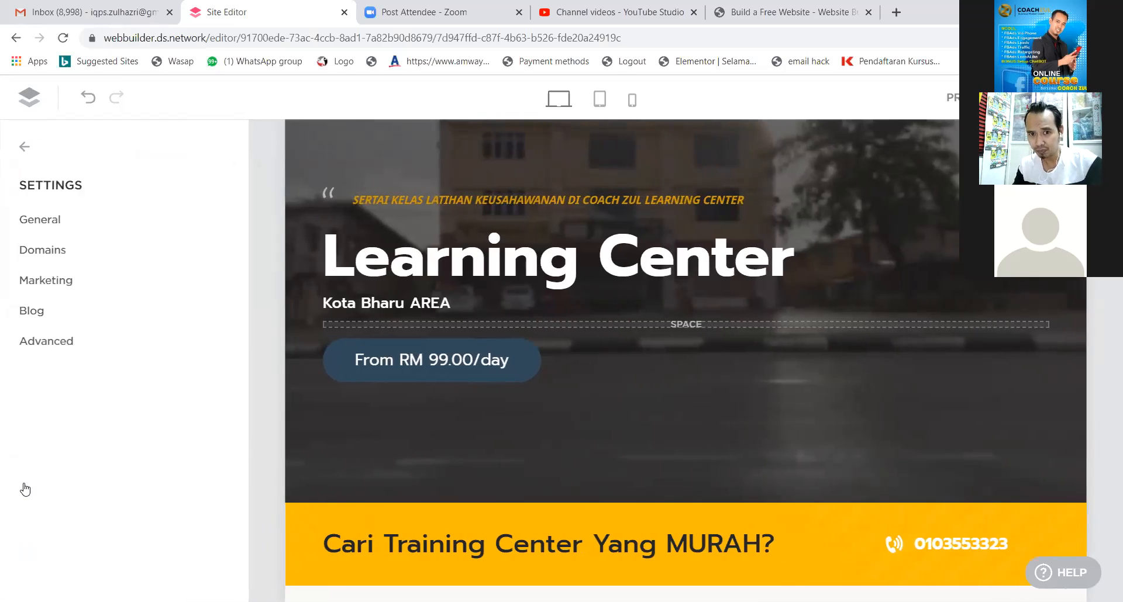
click(46, 284)
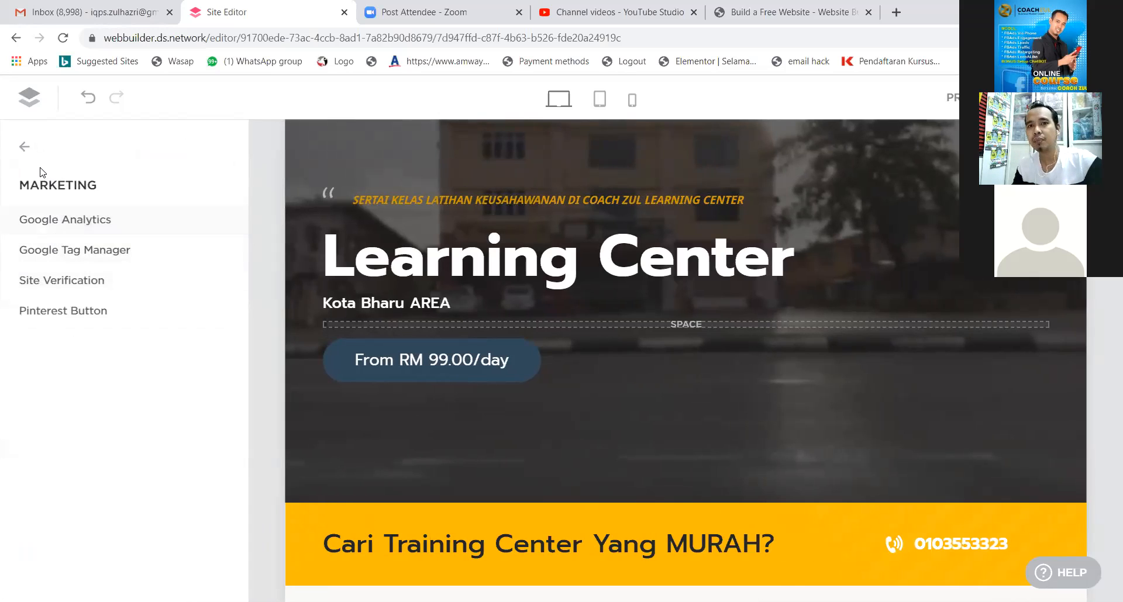
click(87, 223)
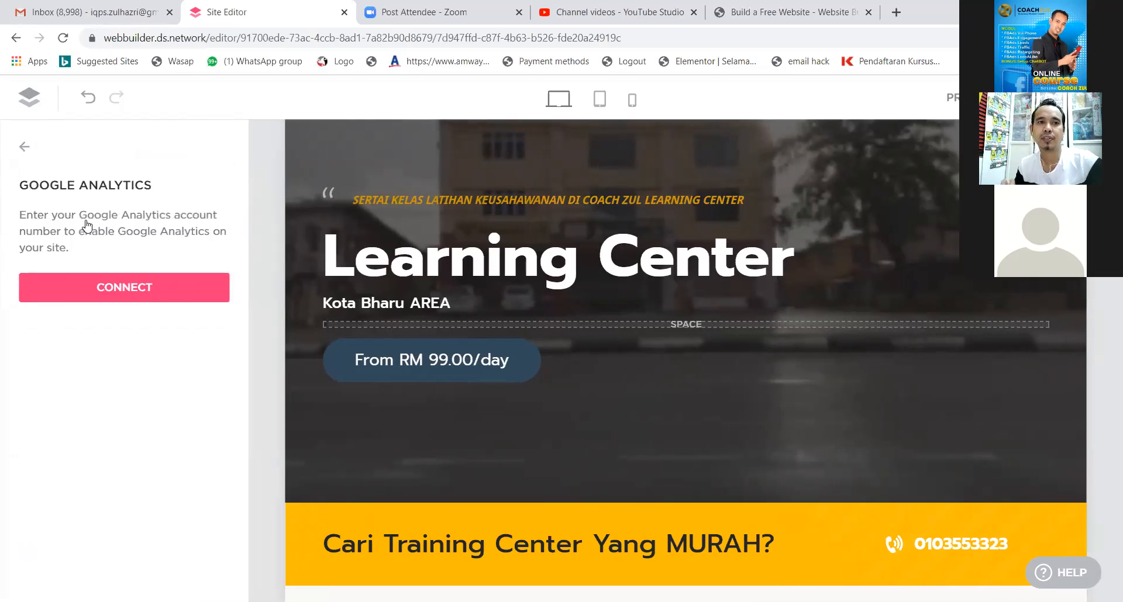
click(148, 287)
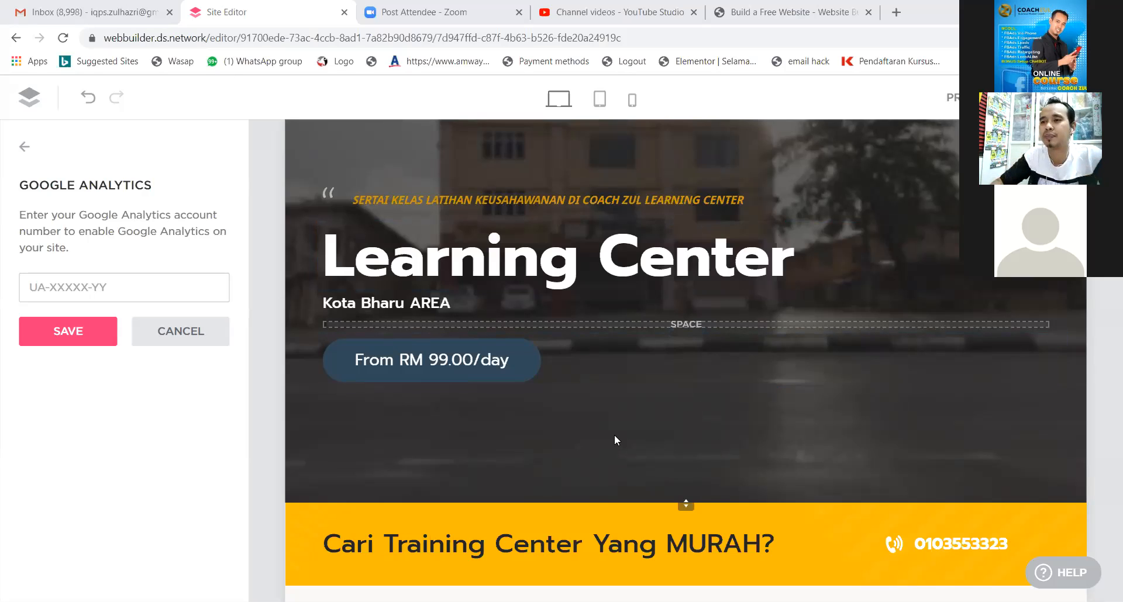
scroll(661, 339, down, 1)
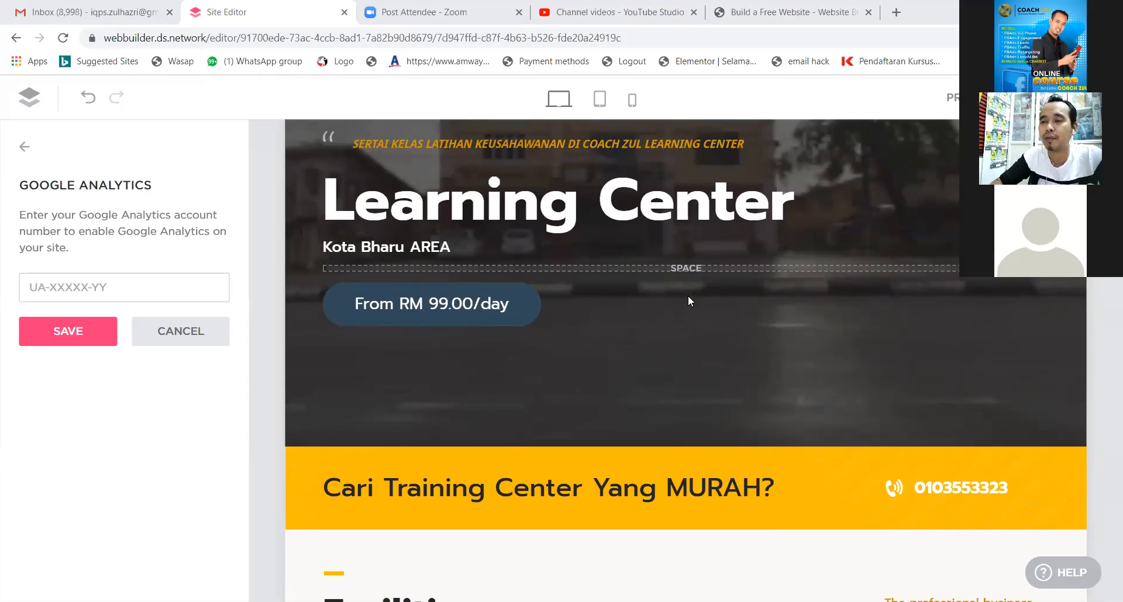
scroll(673, 311, up, 3)
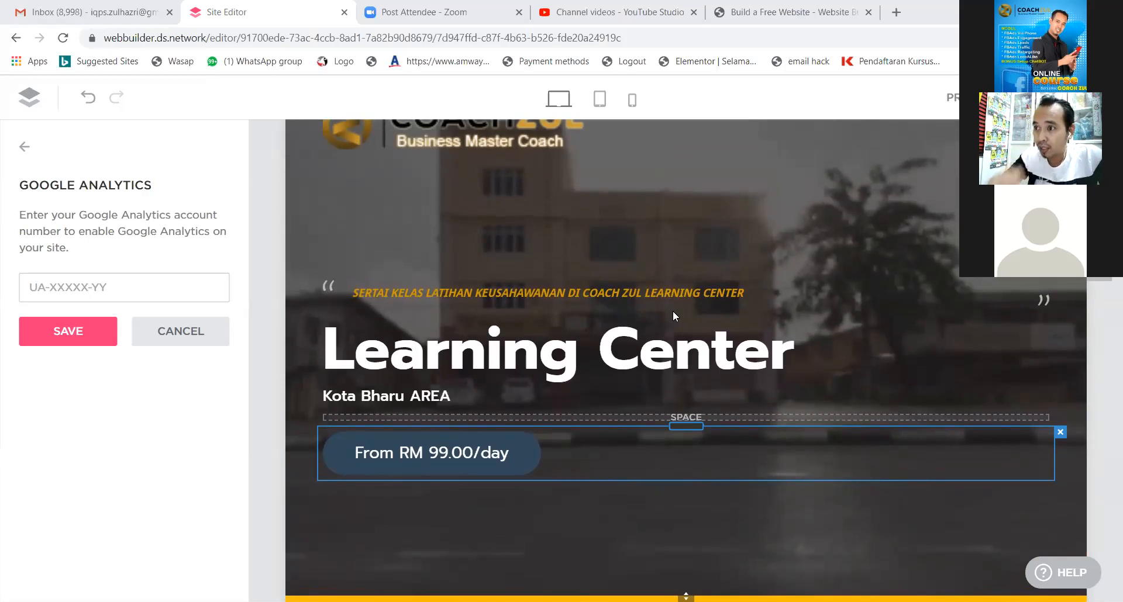
click(895, 13)
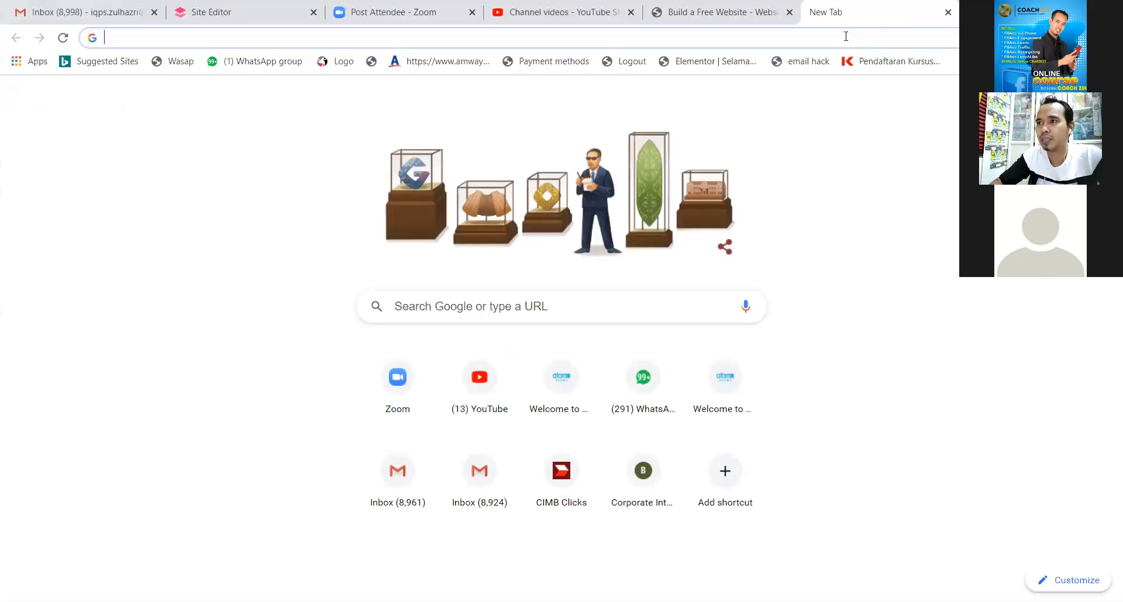
Search for 'google analytics' in the new tab and open the Google Analytics result.
click(846, 36)
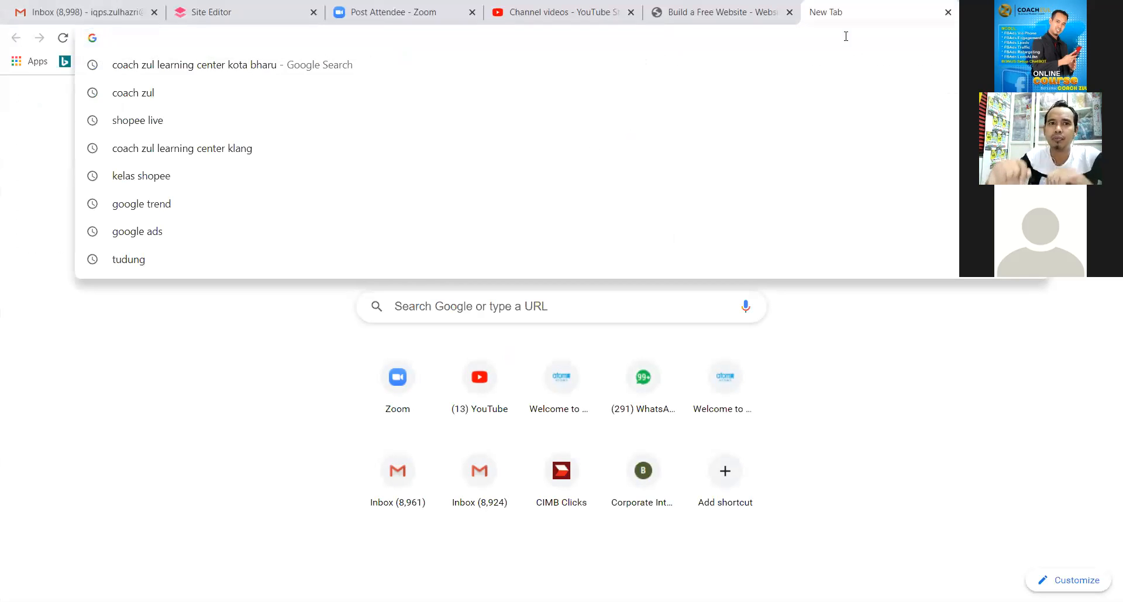
text(g)
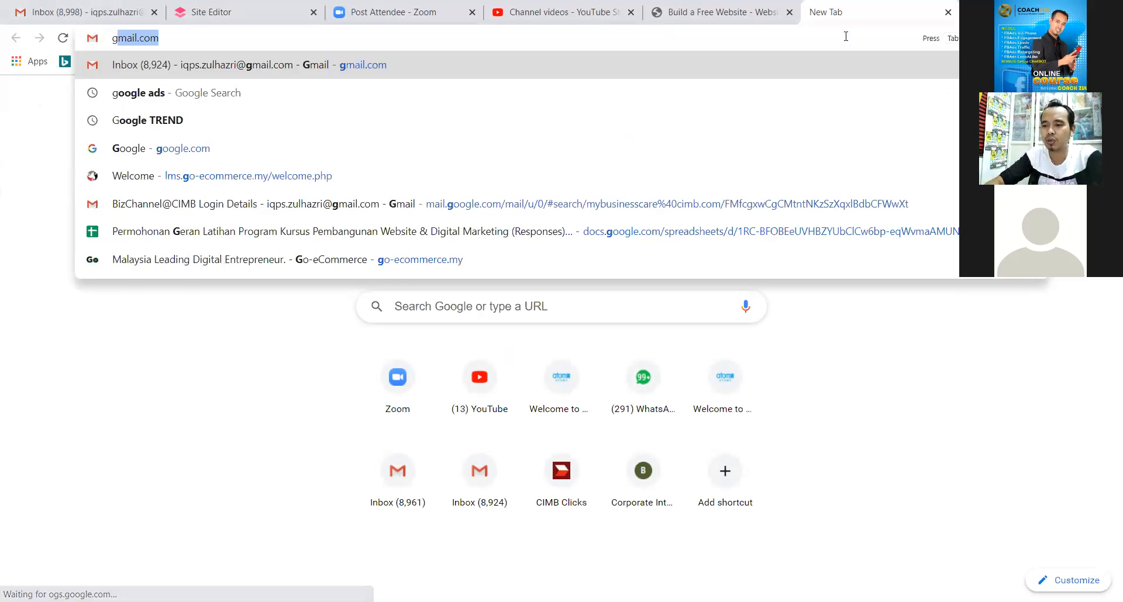
text(oogl)
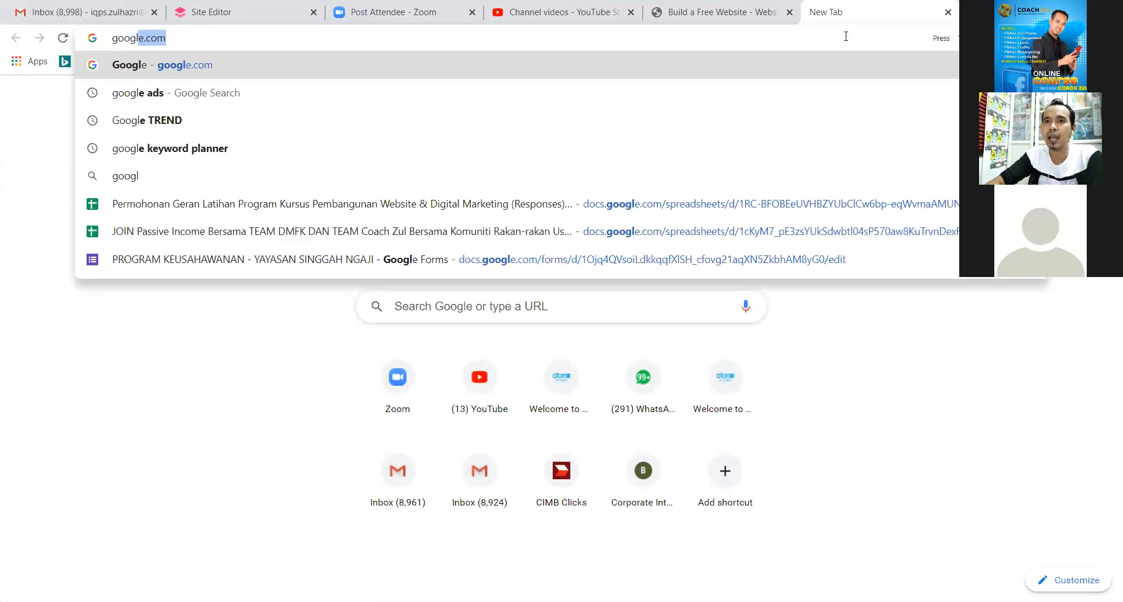
text(e ana)
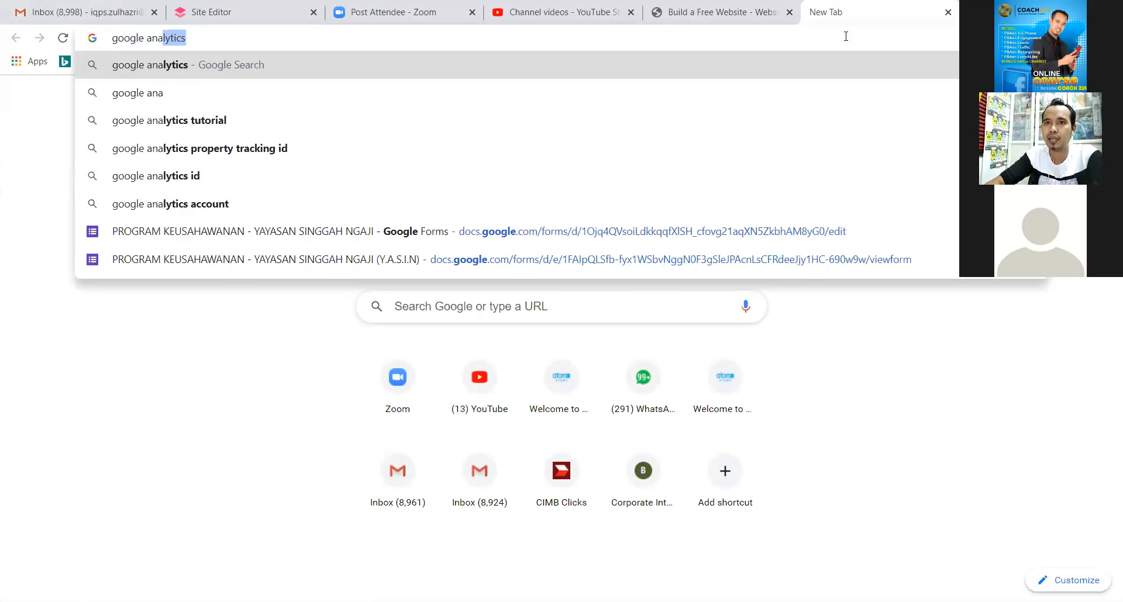
key(Return)
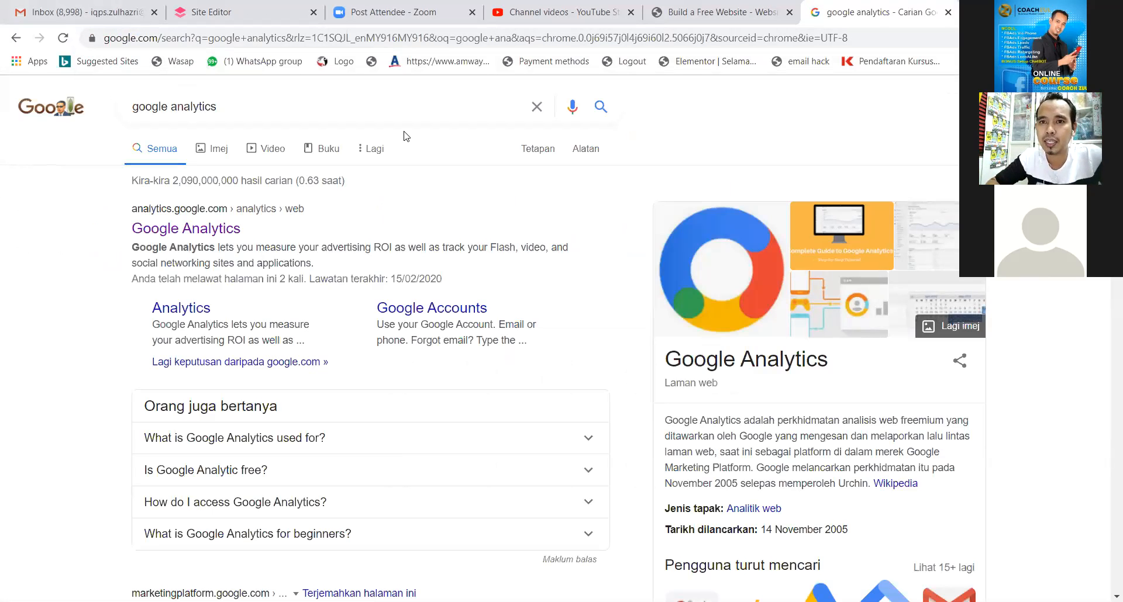
click(149, 240)
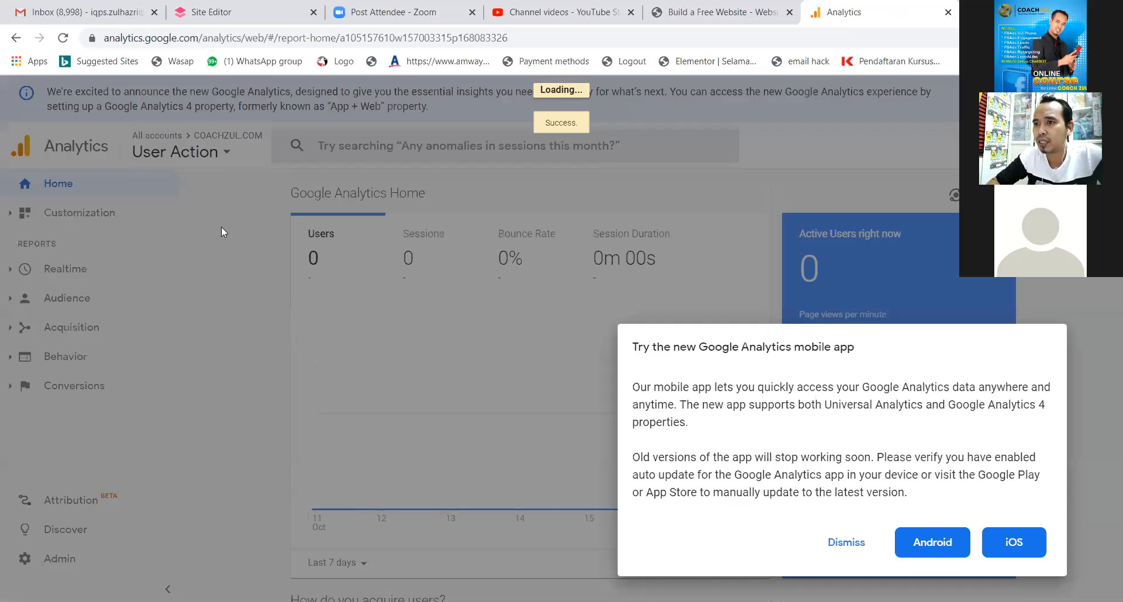
Dismiss the Google Analytics mobile-app announcement and look over the Home page.
click(845, 544)
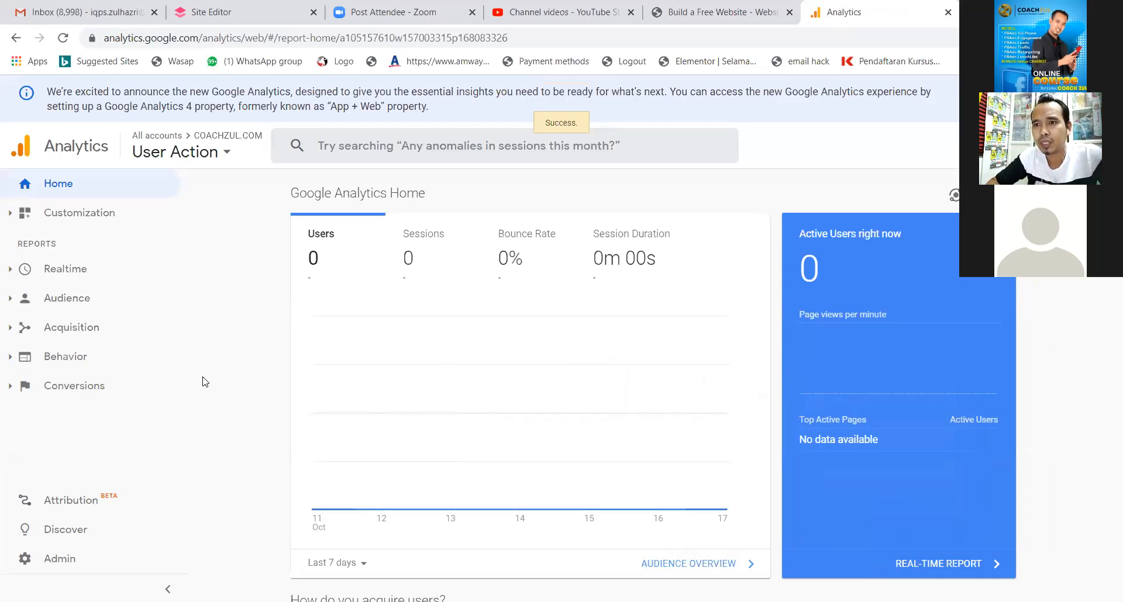
scroll(205, 381, down, 3)
scroll(205, 381, up, 3)
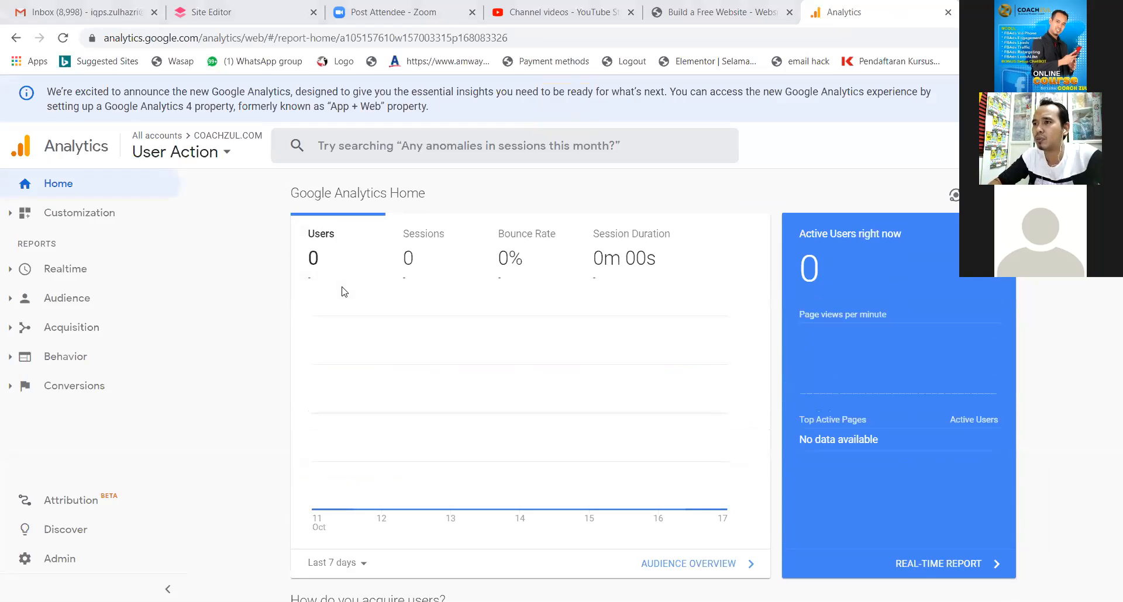
scroll(344, 292, down, 1)
scroll(345, 291, up, 1)
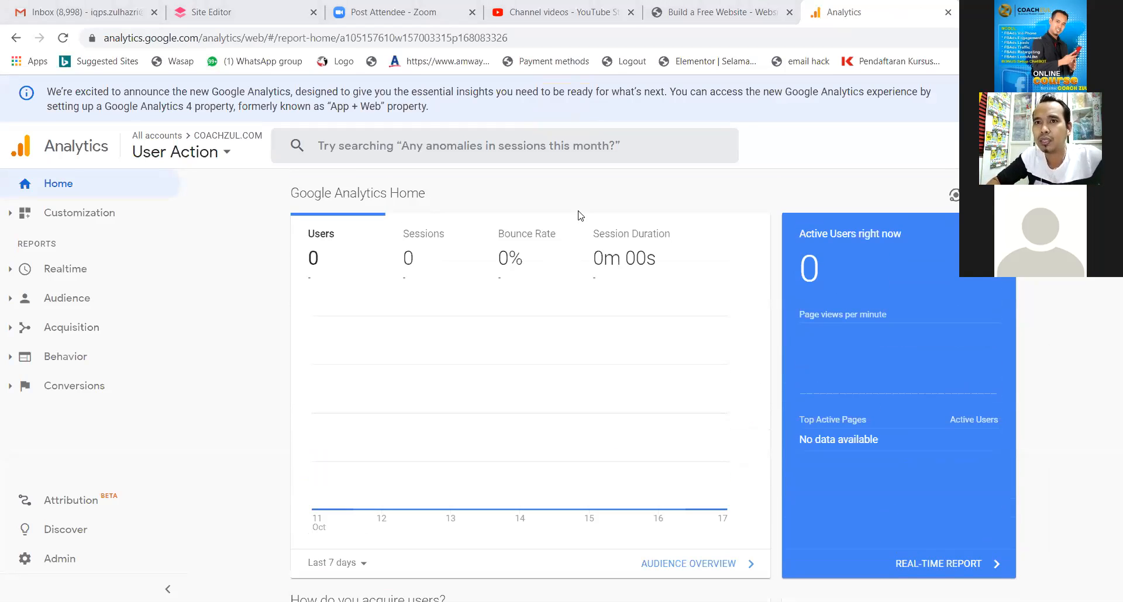
Switch the reports to the COACHZUL.COM property's All view and scroll through the dashboard.
click(231, 159)
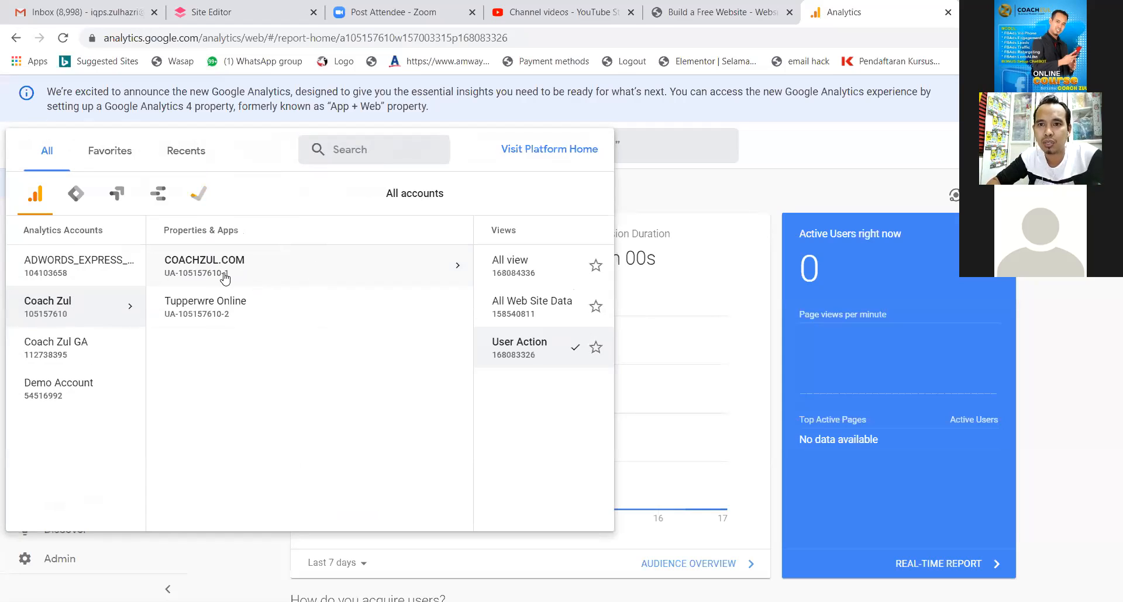
click(202, 270)
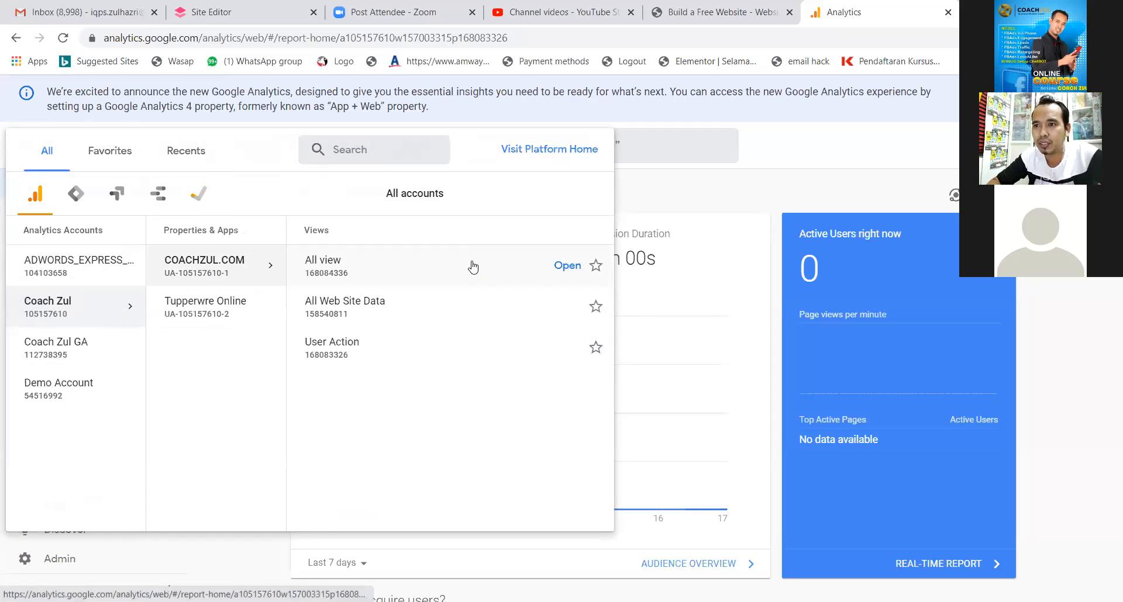
click(473, 267)
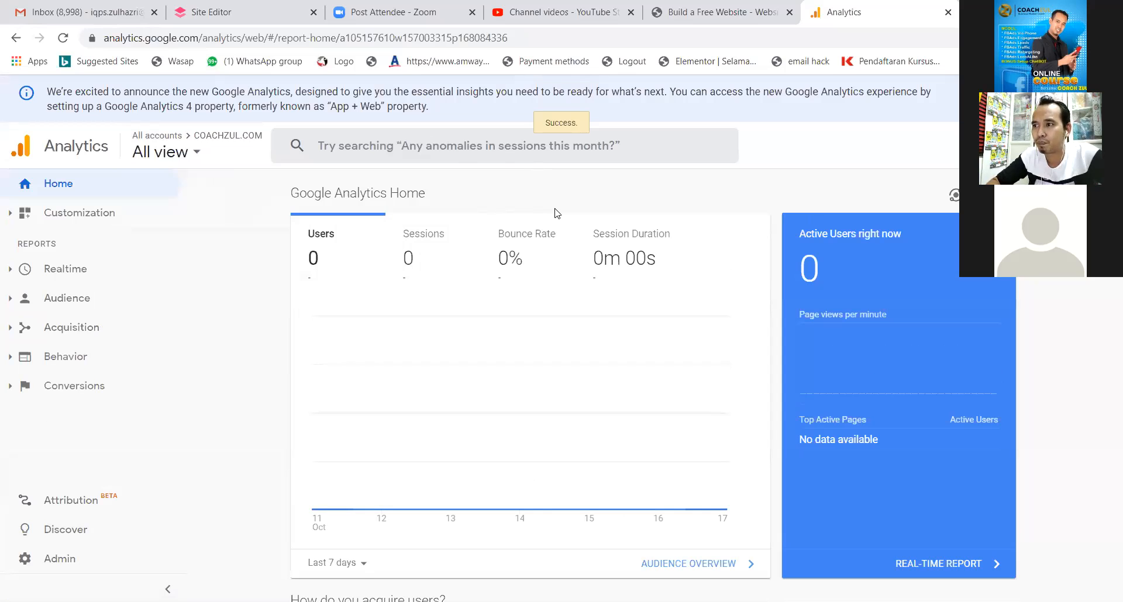
scroll(739, 262, down, 1)
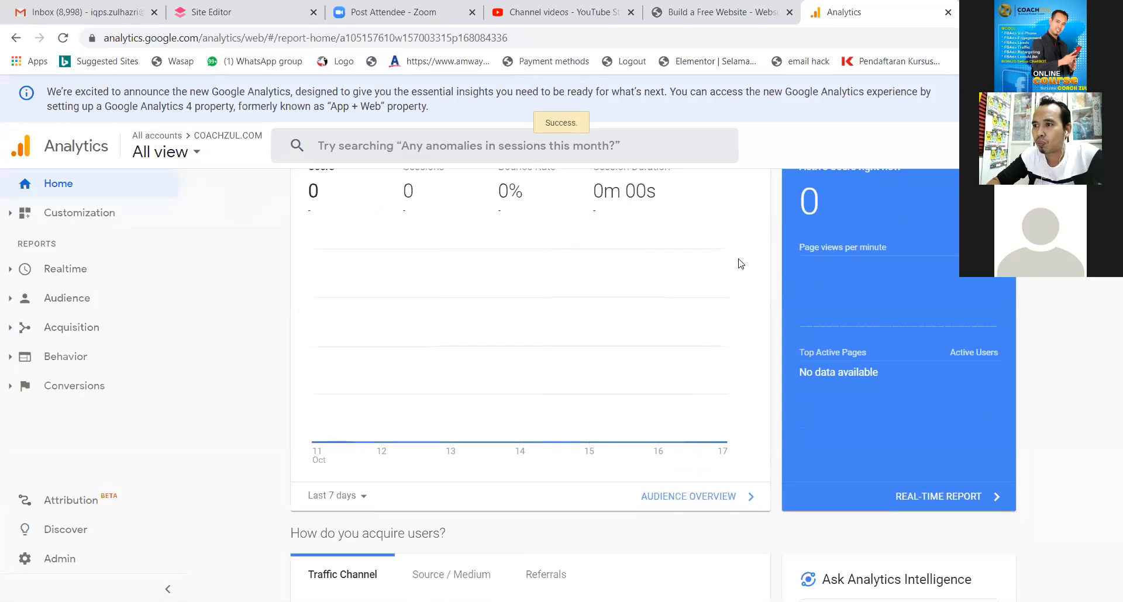
scroll(739, 263, up, 1)
scroll(739, 263, down, 4)
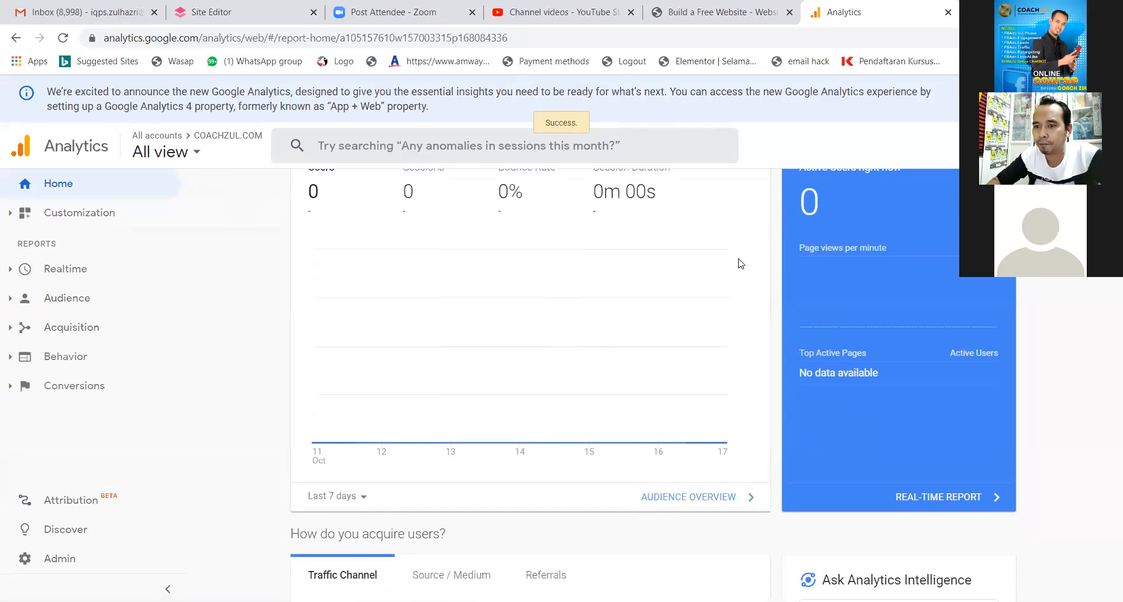
scroll(739, 264, down, 3)
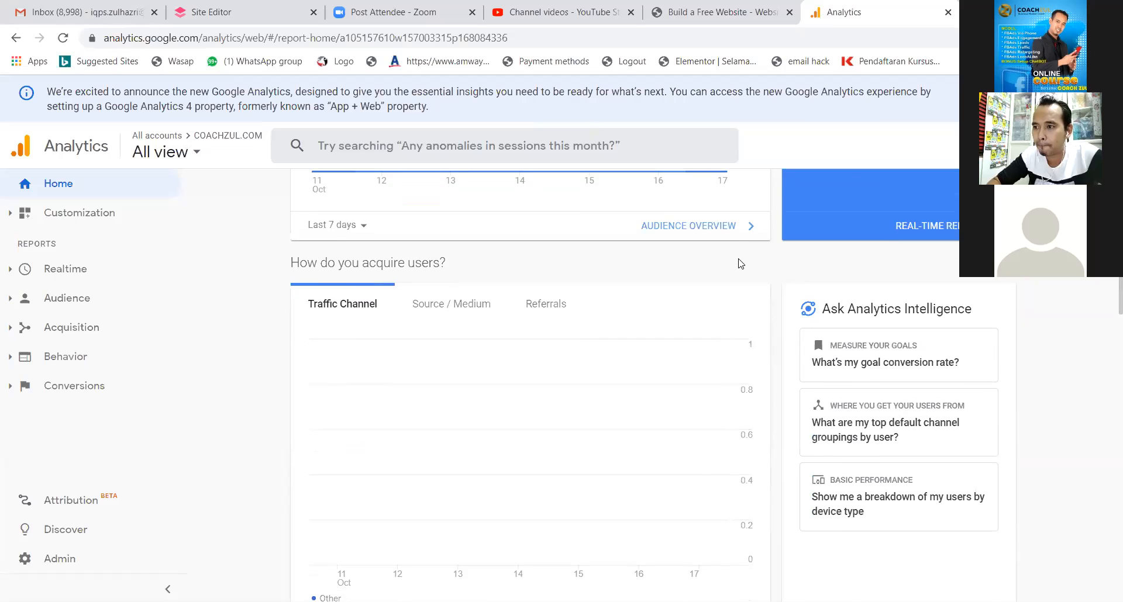
scroll(739, 264, up, 7)
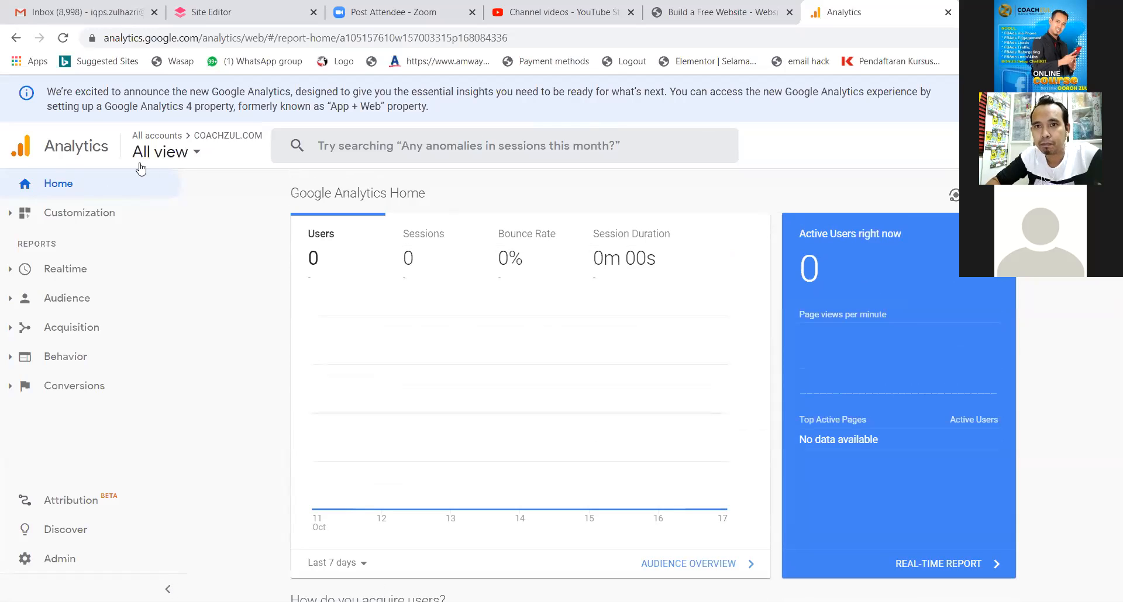
Browse the properties of the Coach Zul GA, Demo Account and Coach Zul accounts.
click(196, 157)
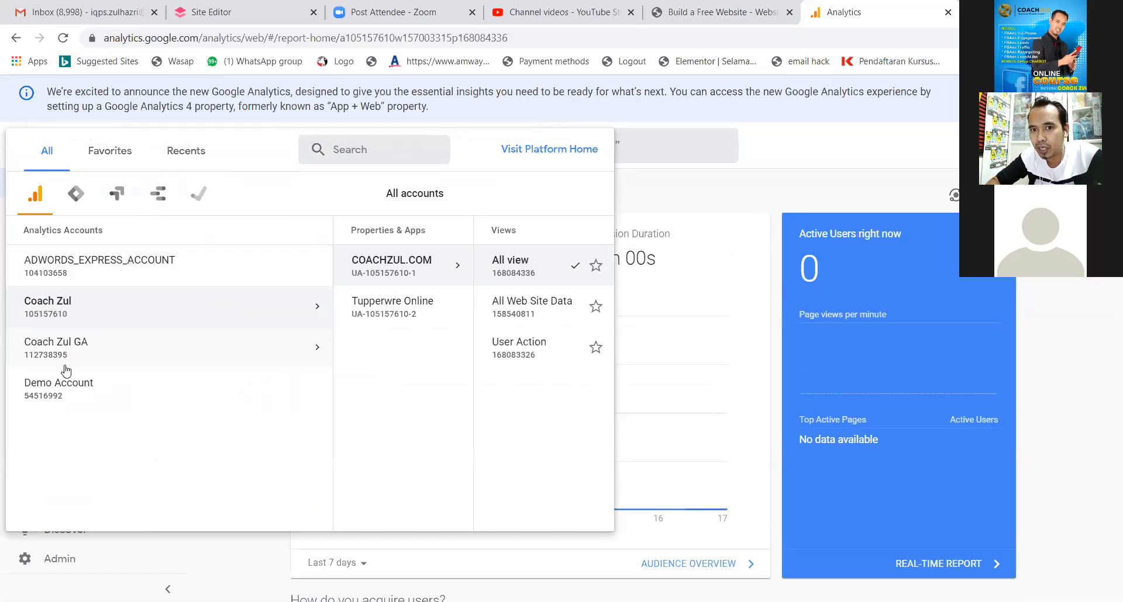
click(86, 350)
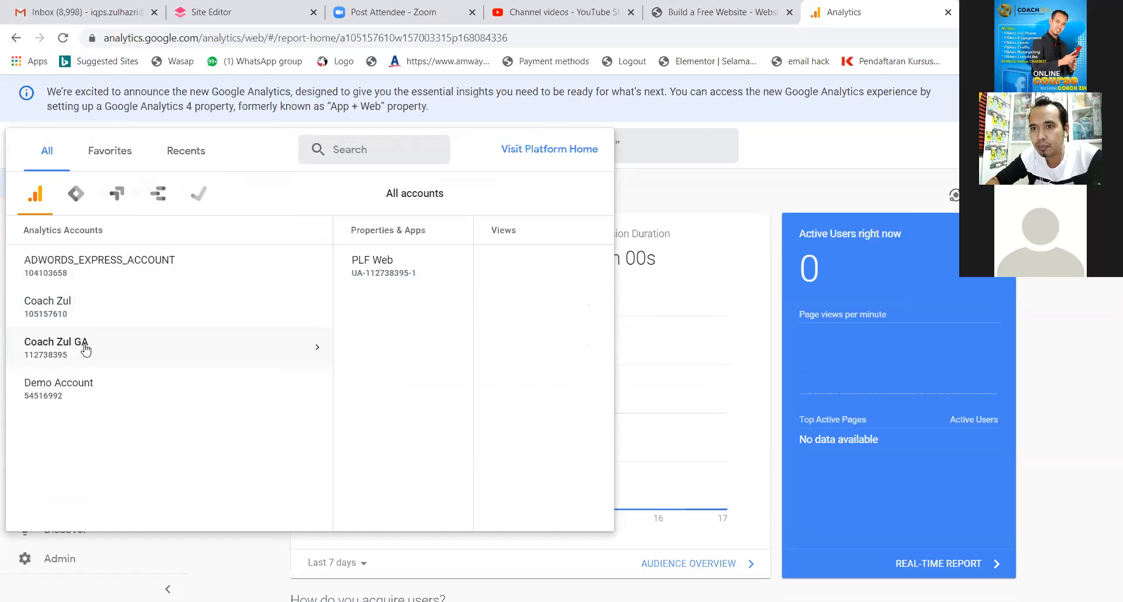
click(82, 389)
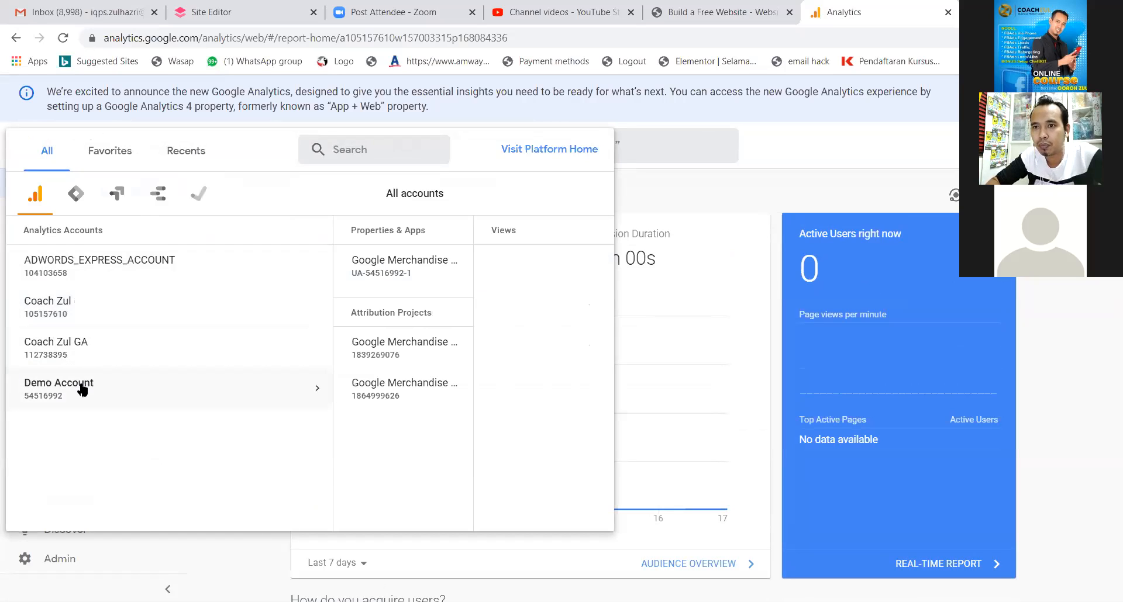
click(114, 318)
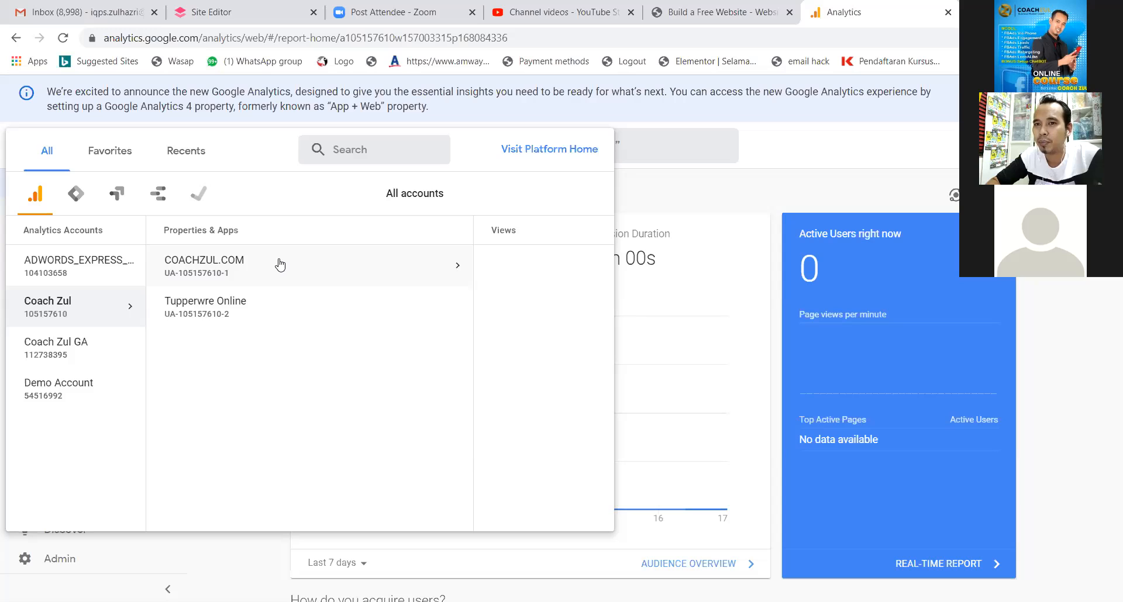
Switch the COACHZUL.COM reports to the All Web Site Data view.
click(236, 267)
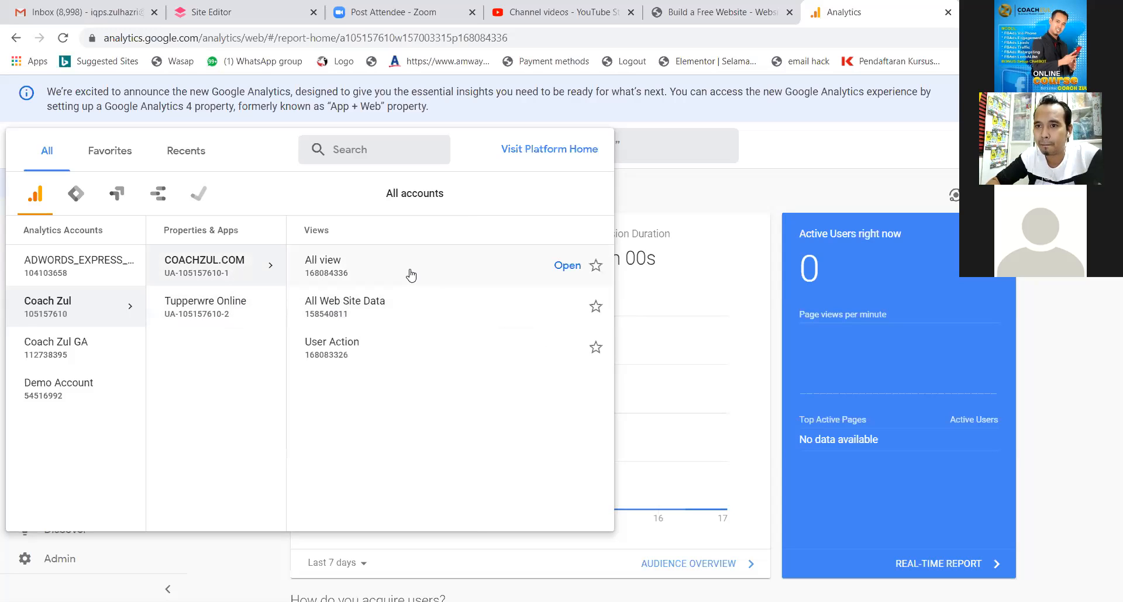
click(398, 319)
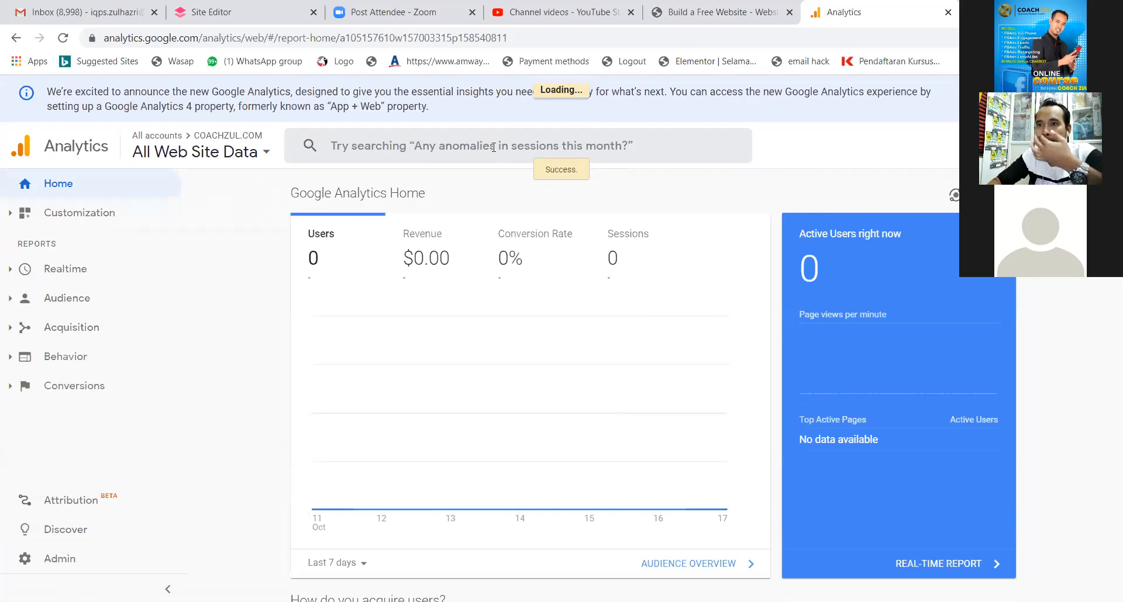
click(524, 152)
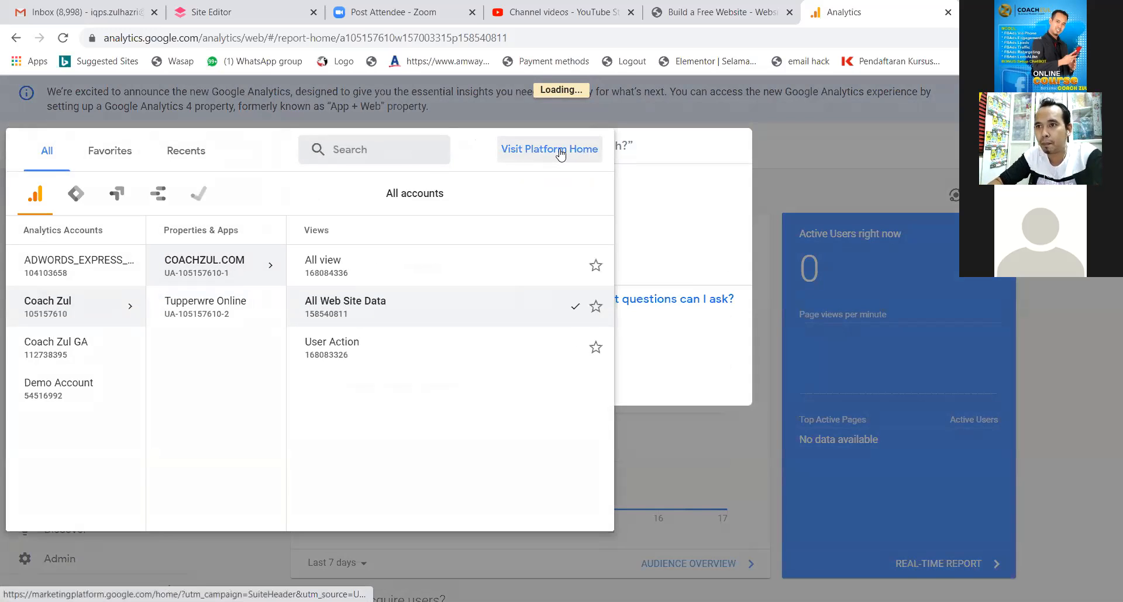
Close the view picker and search overlay, then sign out of the Google account.
click(64, 107)
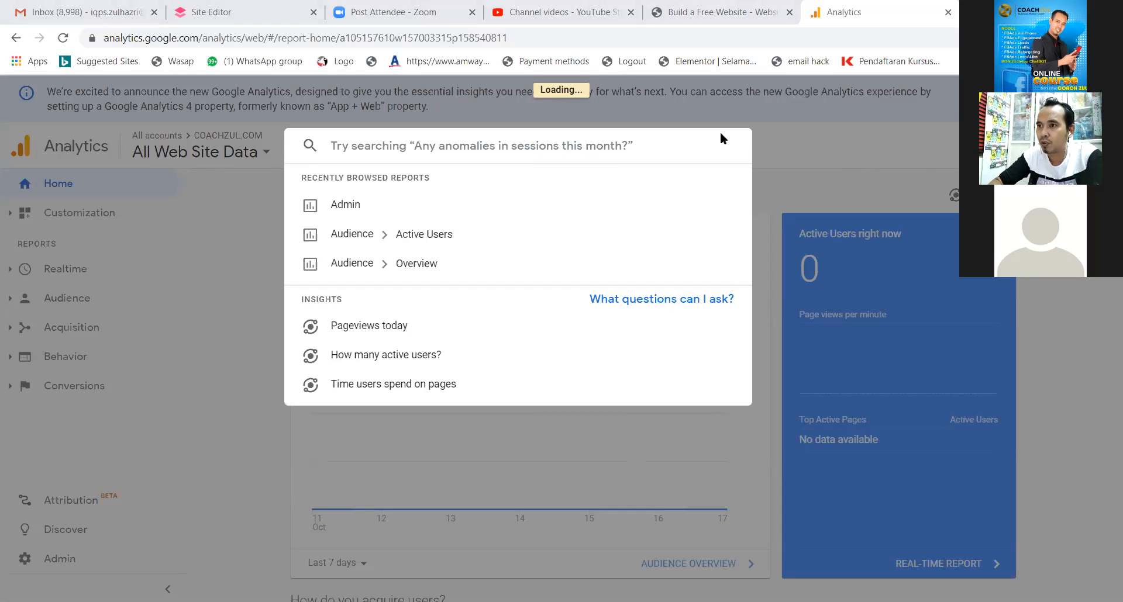
click(799, 146)
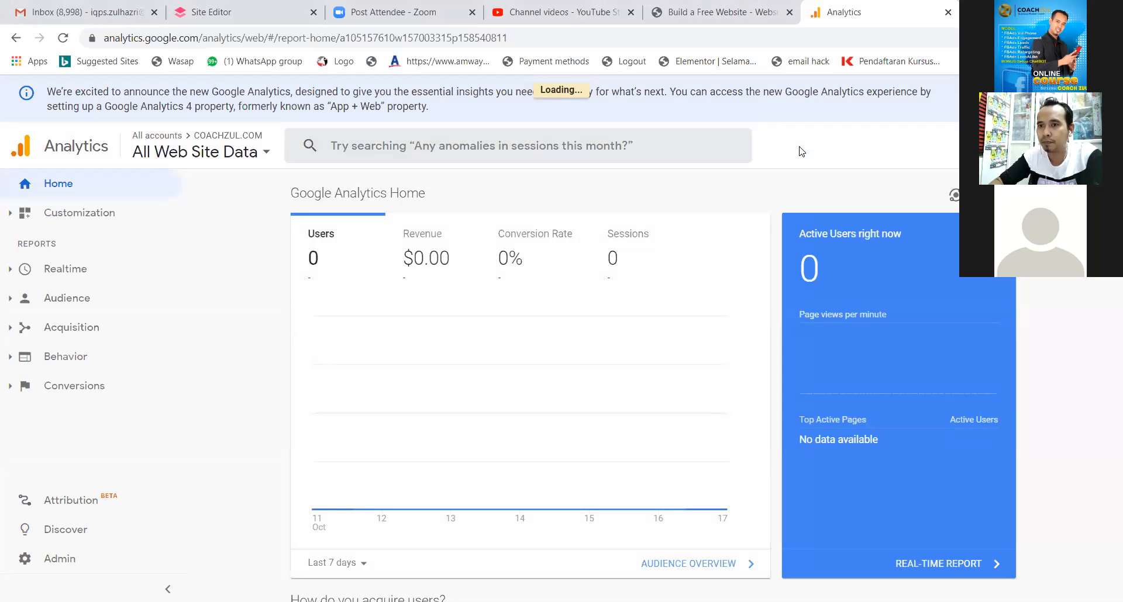
click(1096, 145)
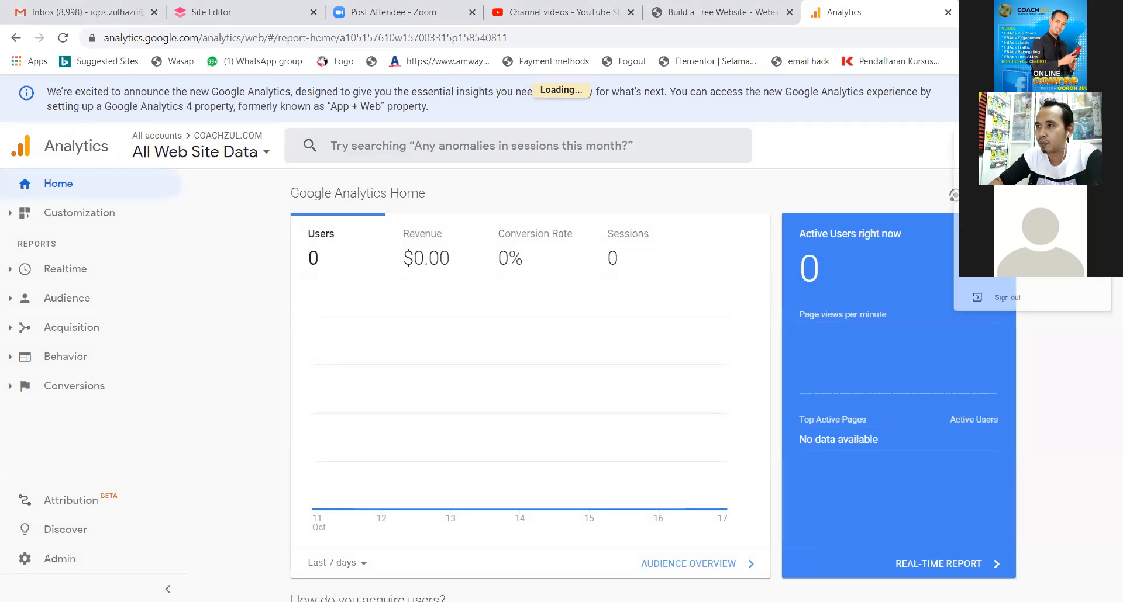
click(955, 384)
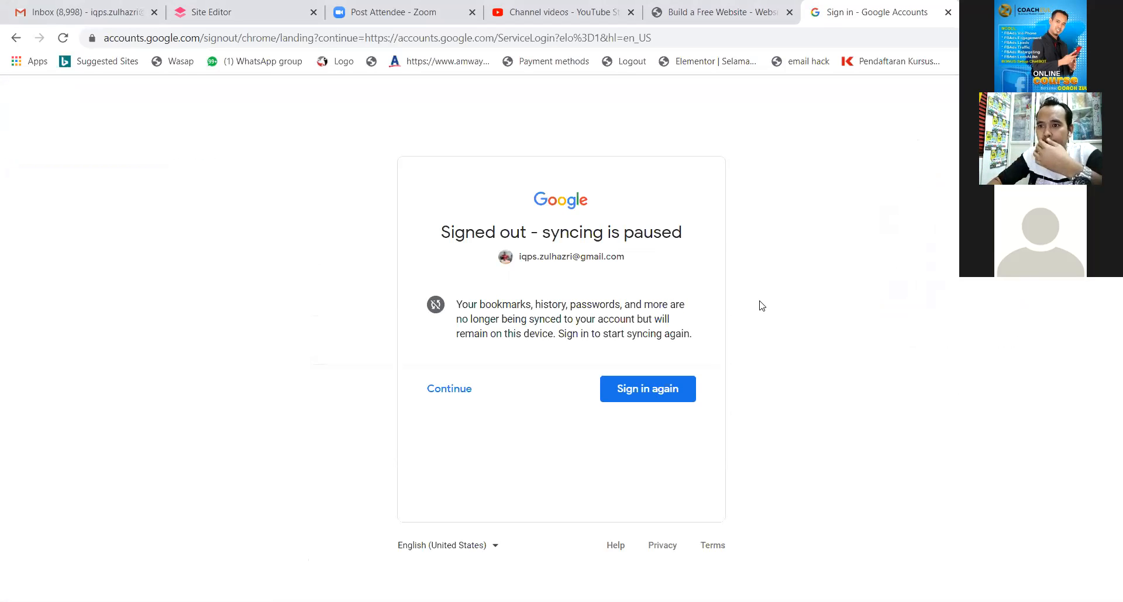
Search for 'google analytics' and open the Google Analytics site from the results.
click(134, 38)
text(goog)
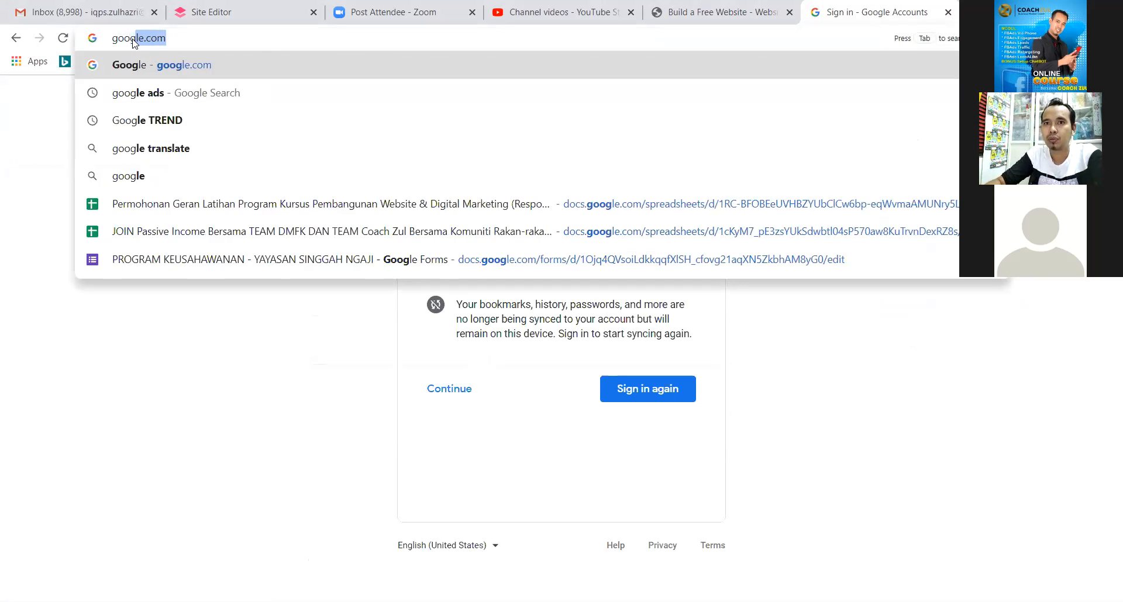
text(le analyti)
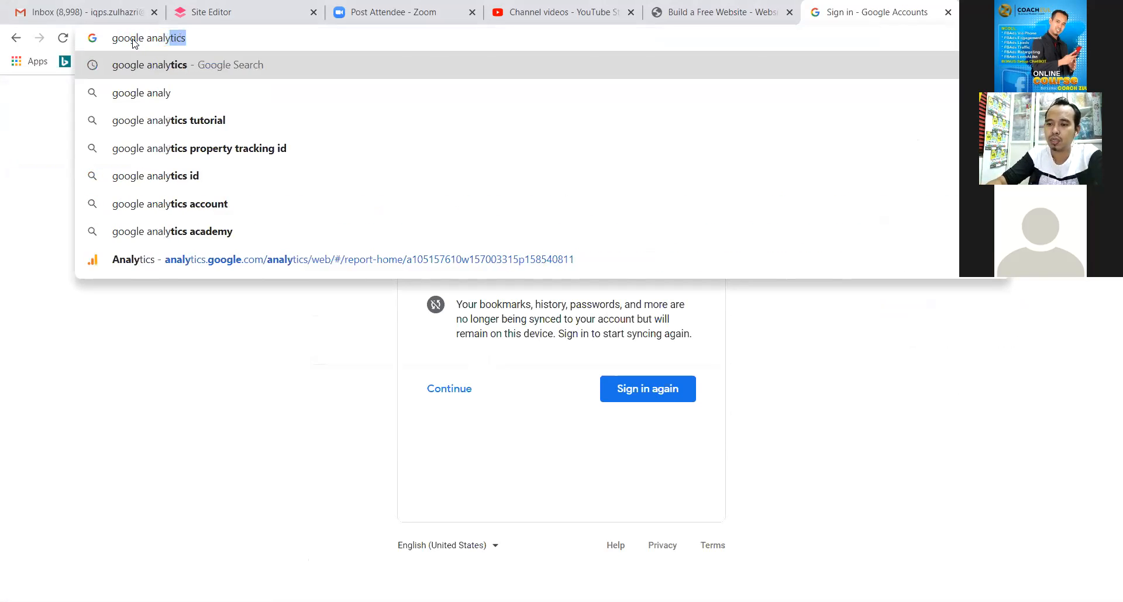
text(cs)
key(Return)
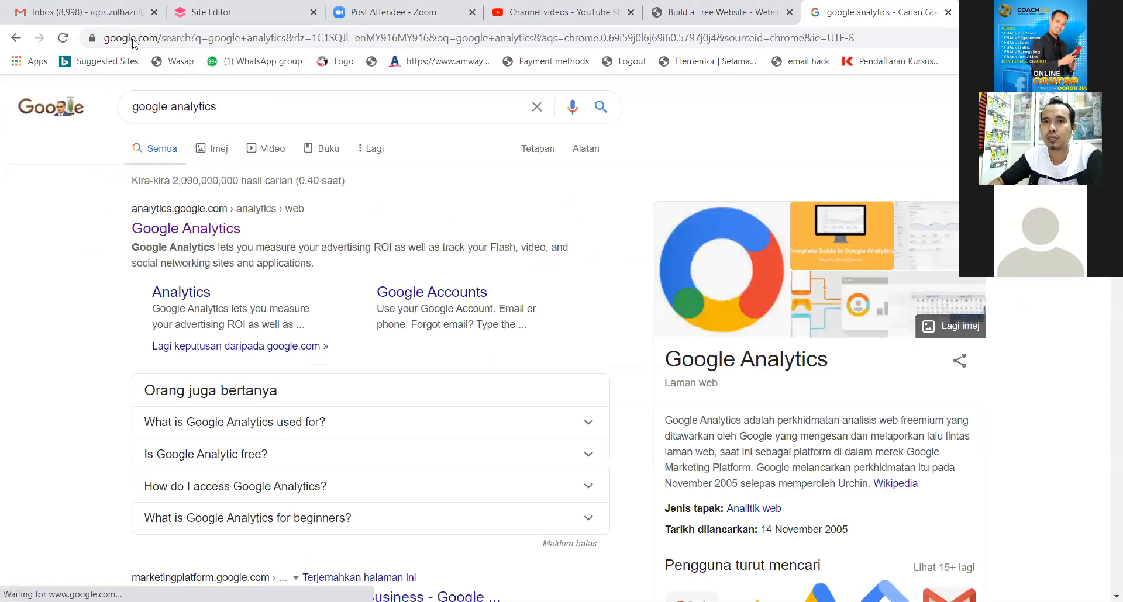
click(219, 232)
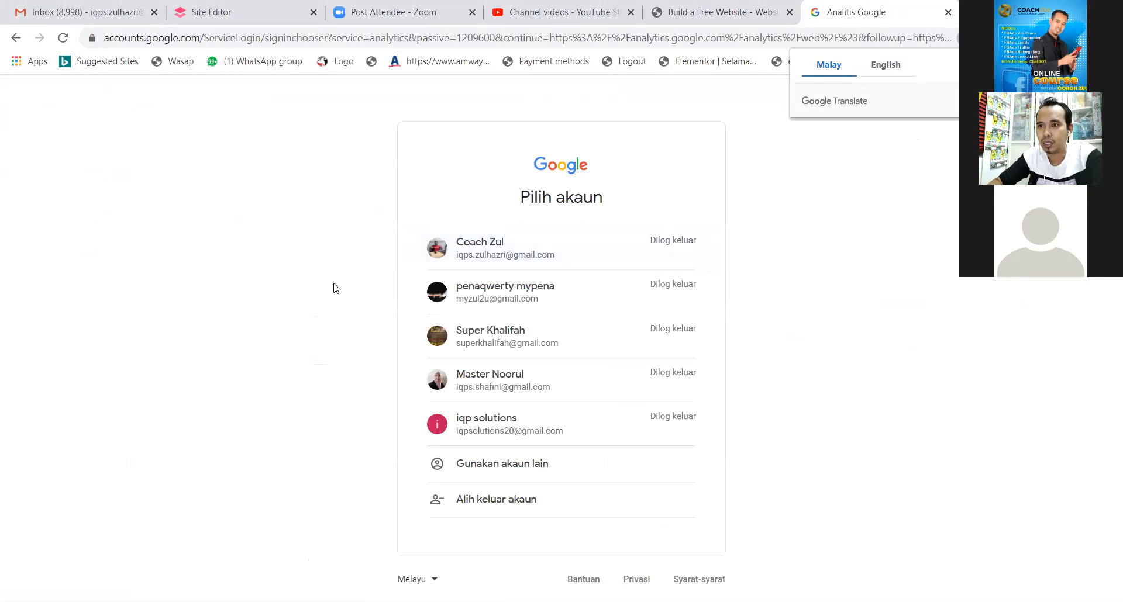
Choose a different Google account and sign in with its password.
click(522, 331)
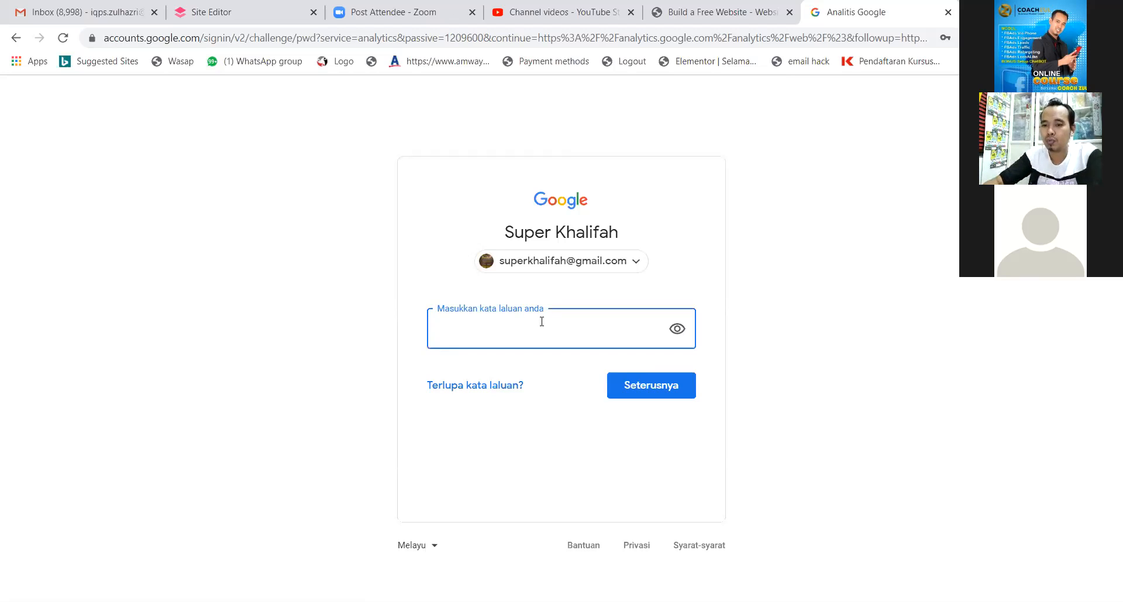
text(•••••••••)
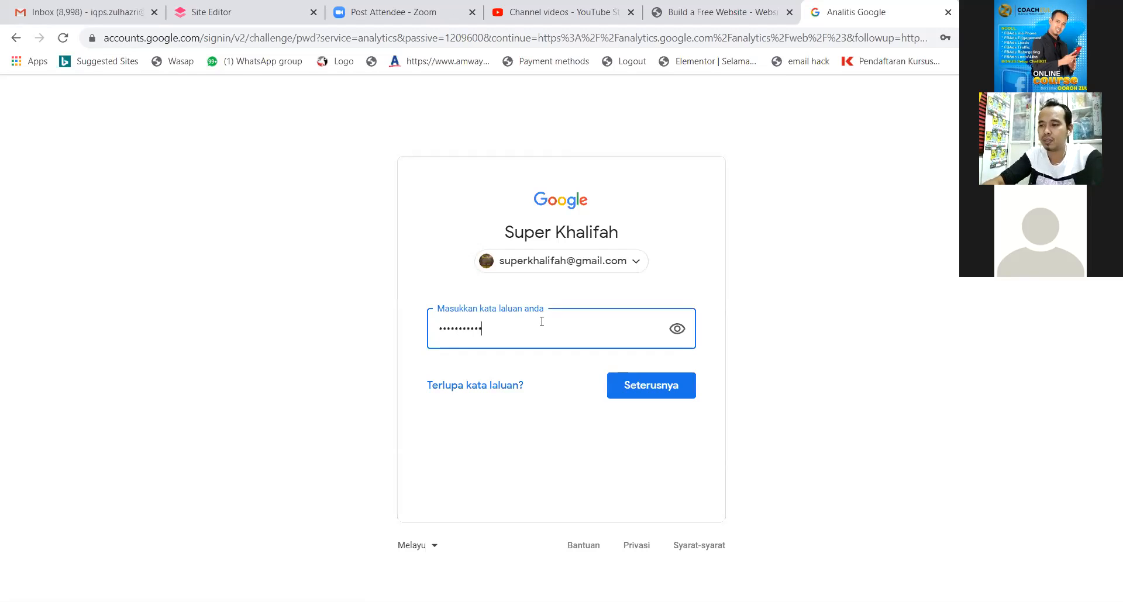
key(Return)
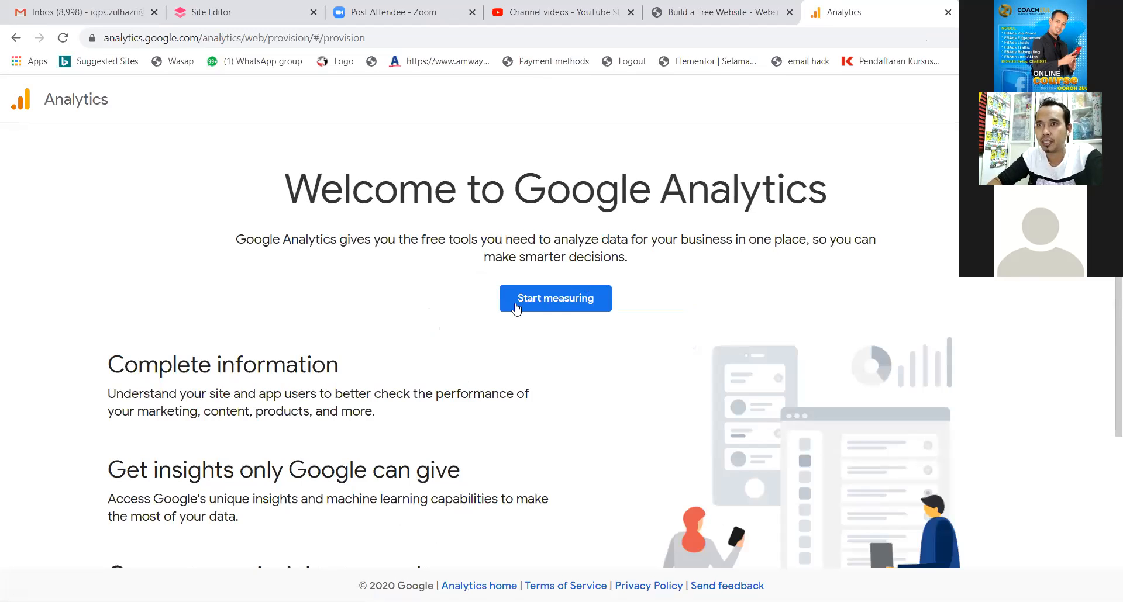
Begin a new Analytics account, enter its account name, and leave all four data-sharing options ticked.
click(579, 301)
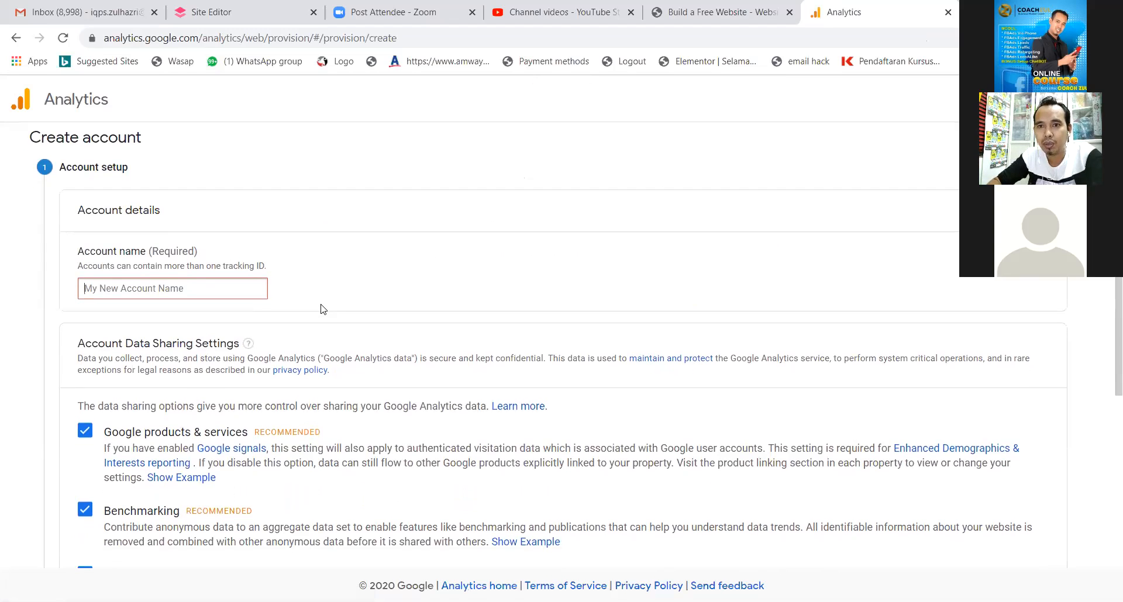
scroll(320, 310, down, 2)
scroll(322, 304, up, 2)
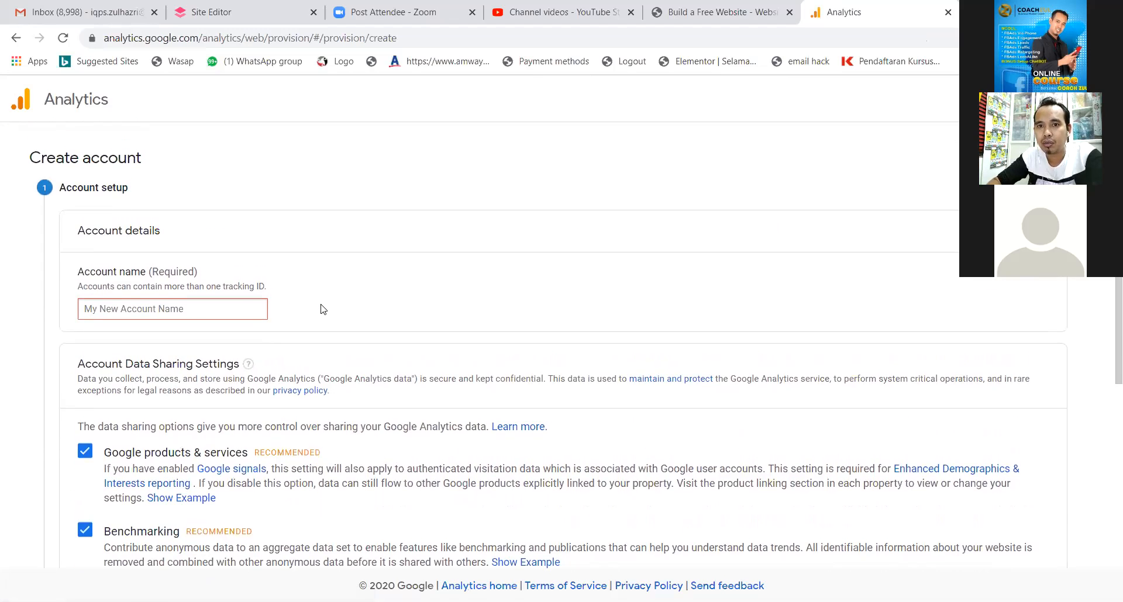
scroll(320, 309, down, 1)
click(206, 305)
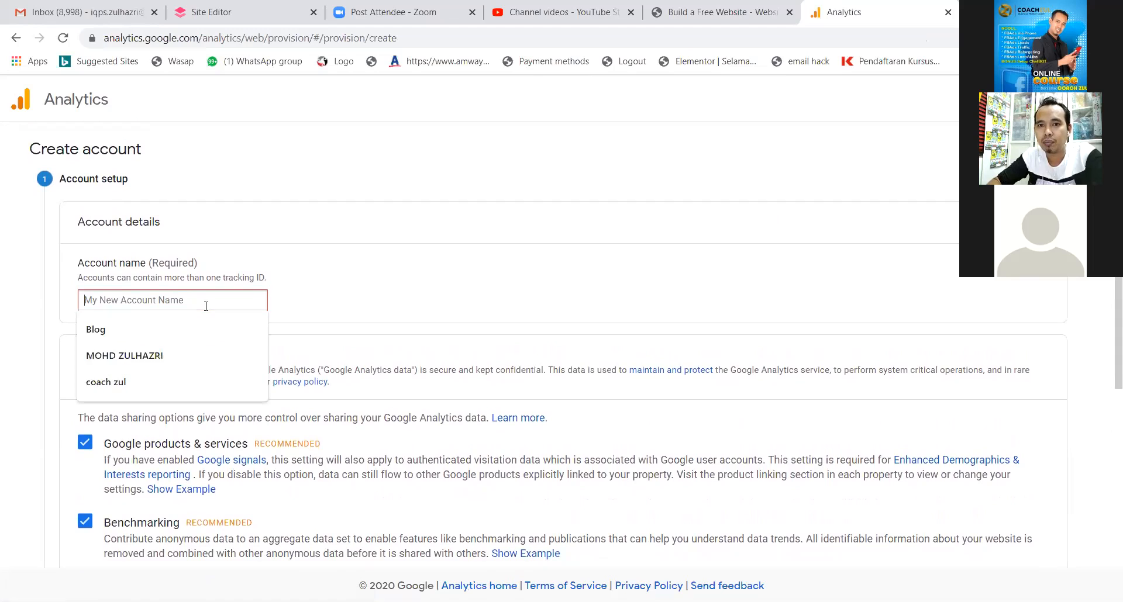
text(COA)
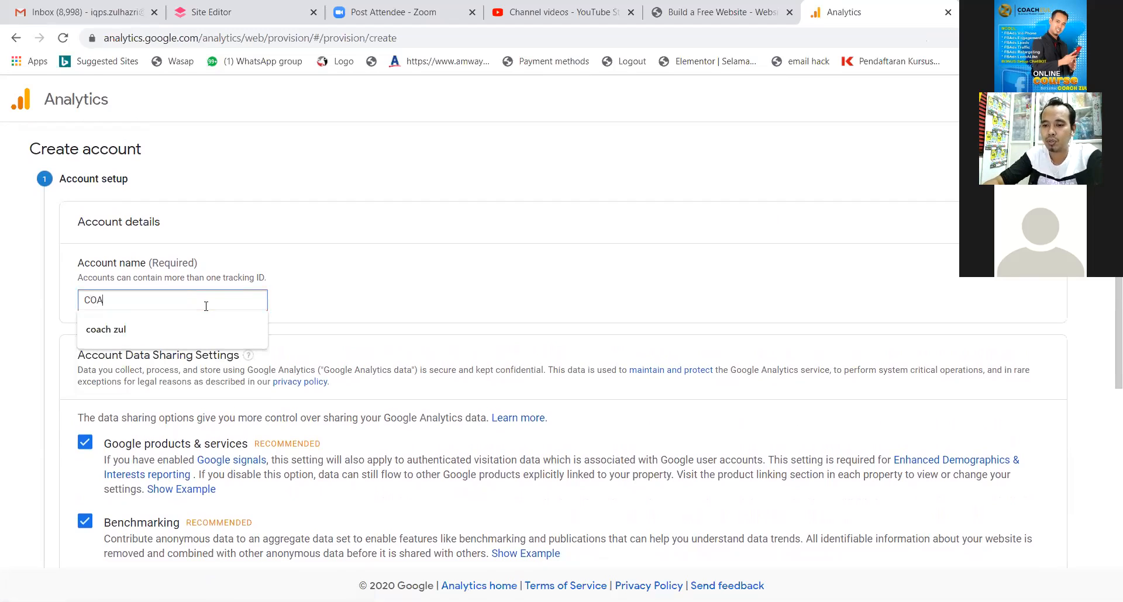
text(CH ZUL MYNIC)
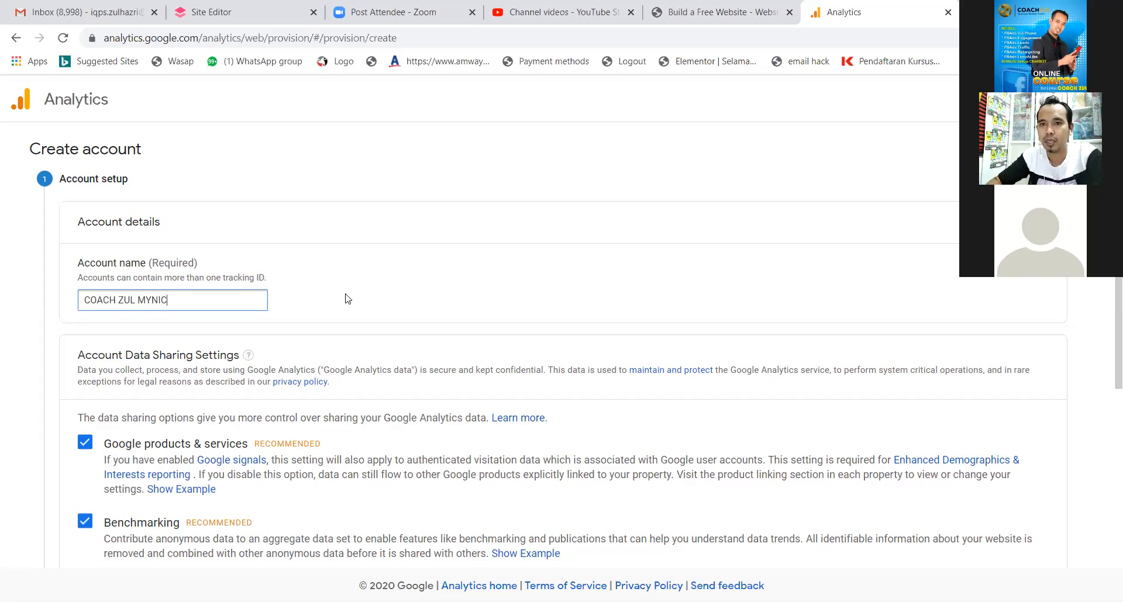
scroll(347, 299, down, 3)
scroll(345, 294, down, 2)
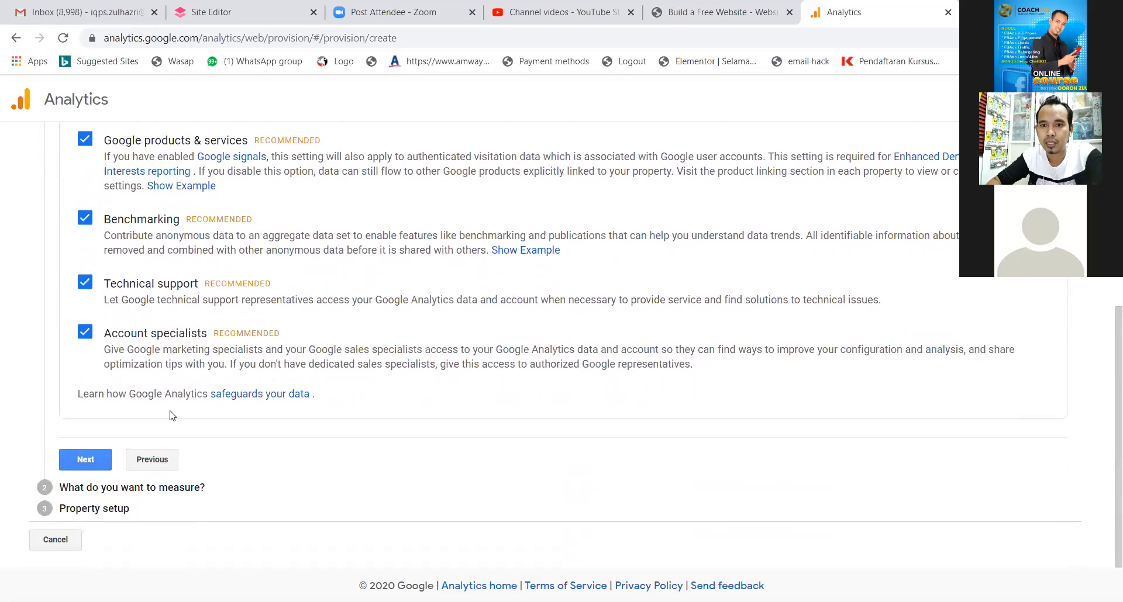
Move on to 'What do you want to measure?' with Web kept as the choice.
click(85, 460)
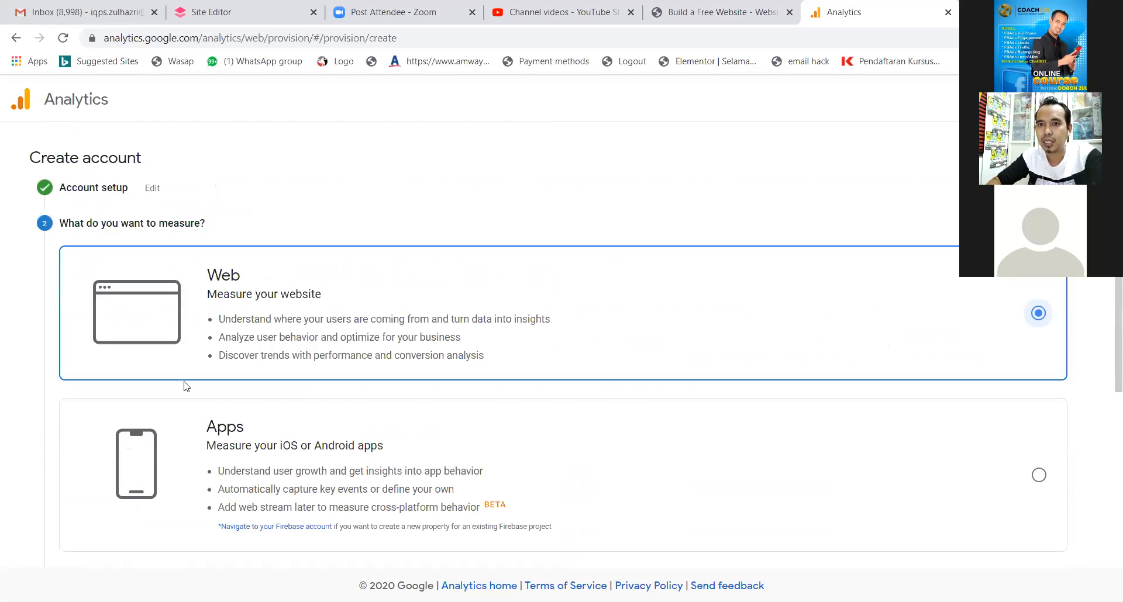
scroll(365, 313, down, 3)
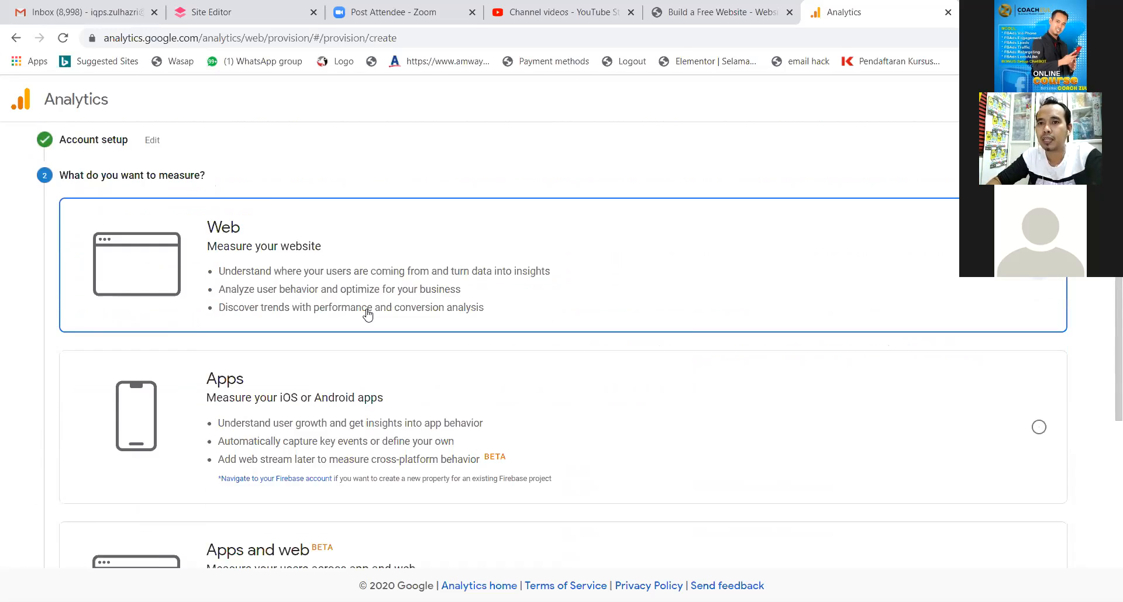
scroll(368, 315, down, 2)
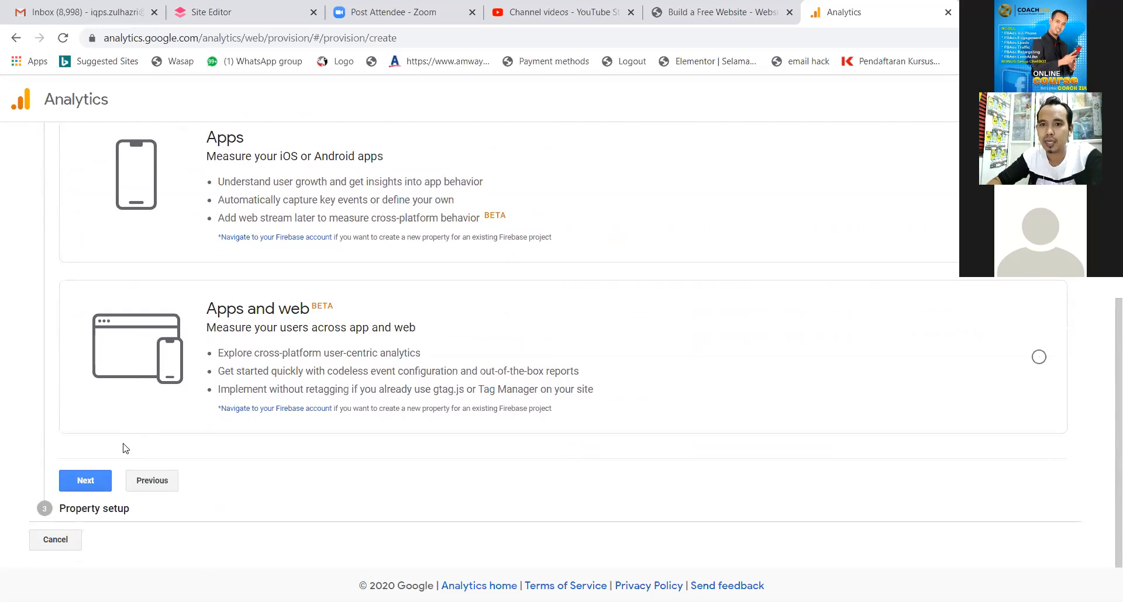
click(96, 485)
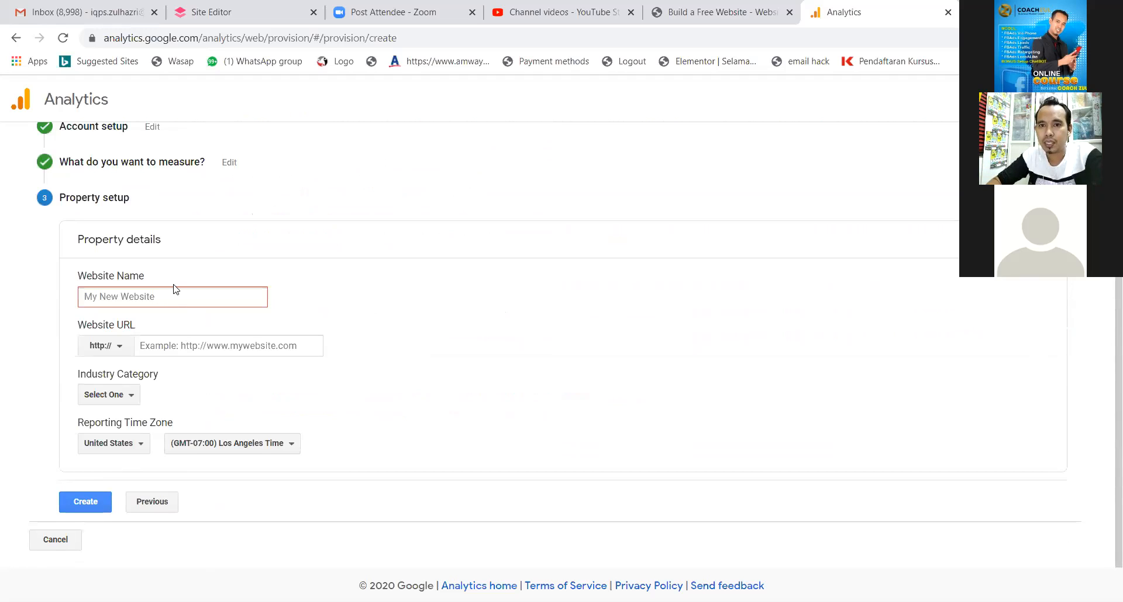
text(Web )
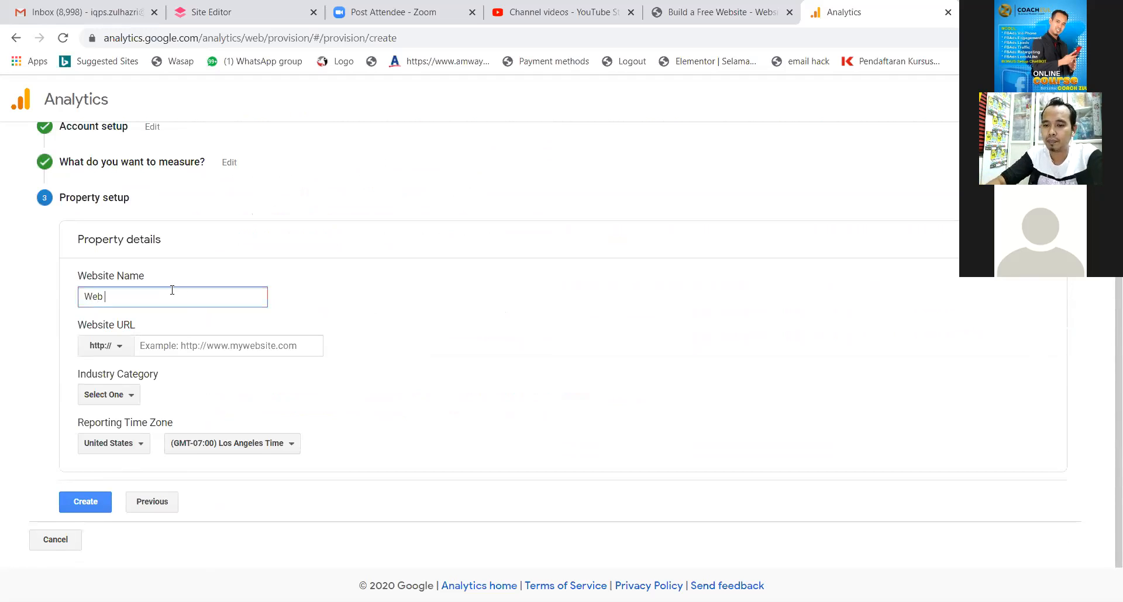
text(COACH ZUL MYNIC)
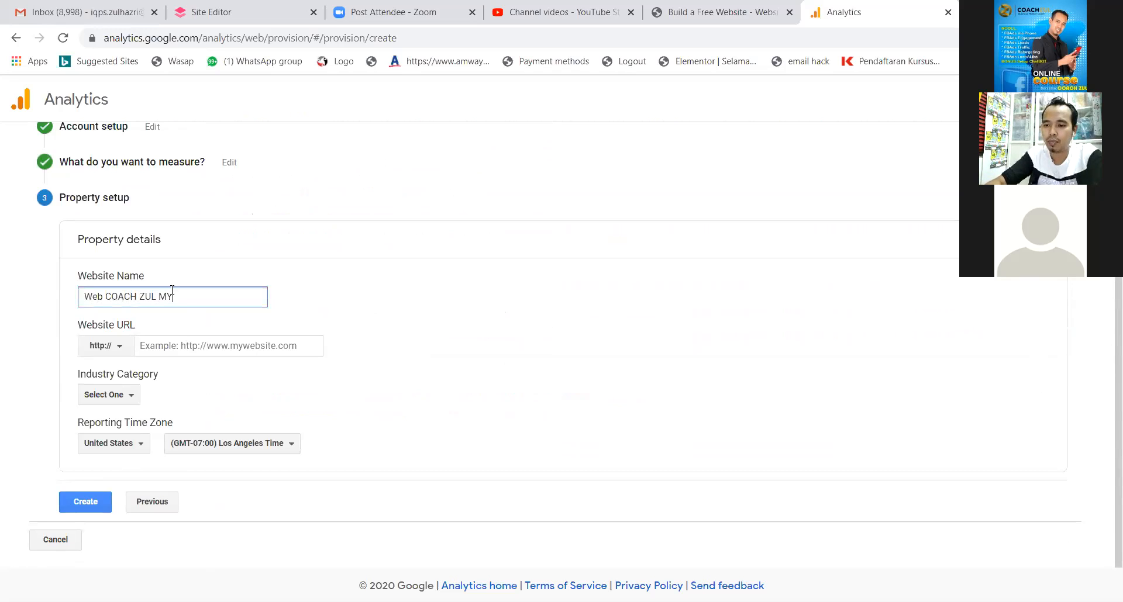
click(225, 345)
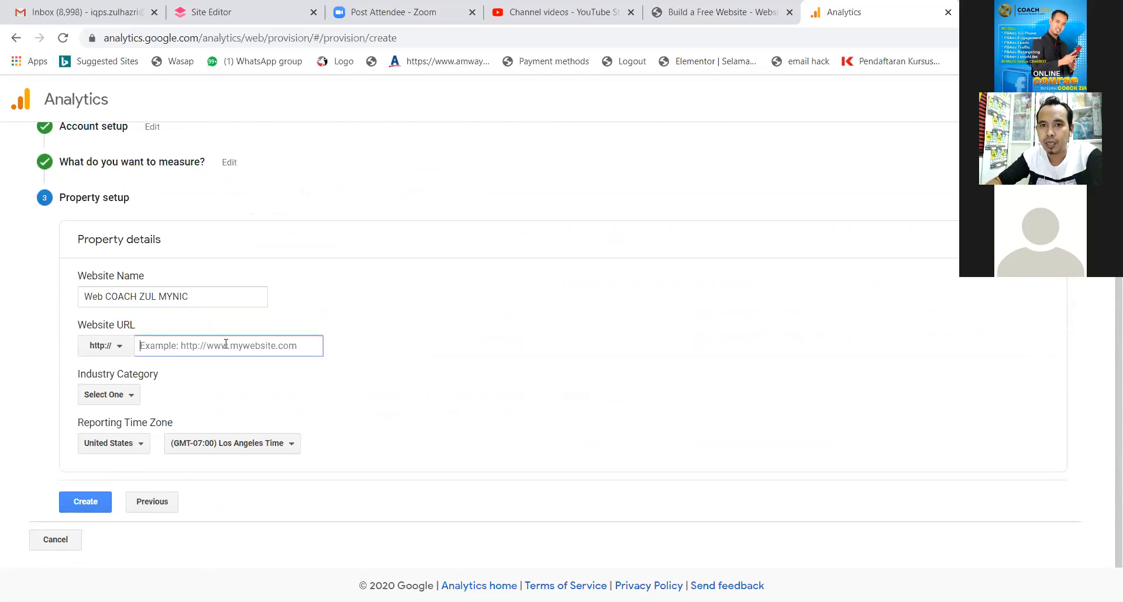
click(123, 347)
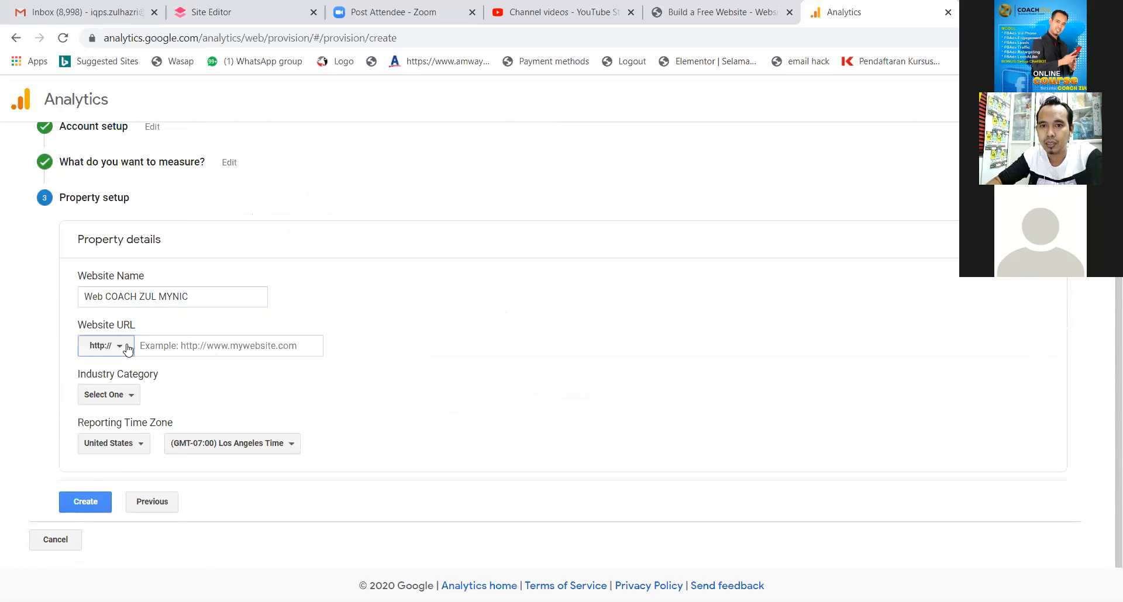
click(120, 353)
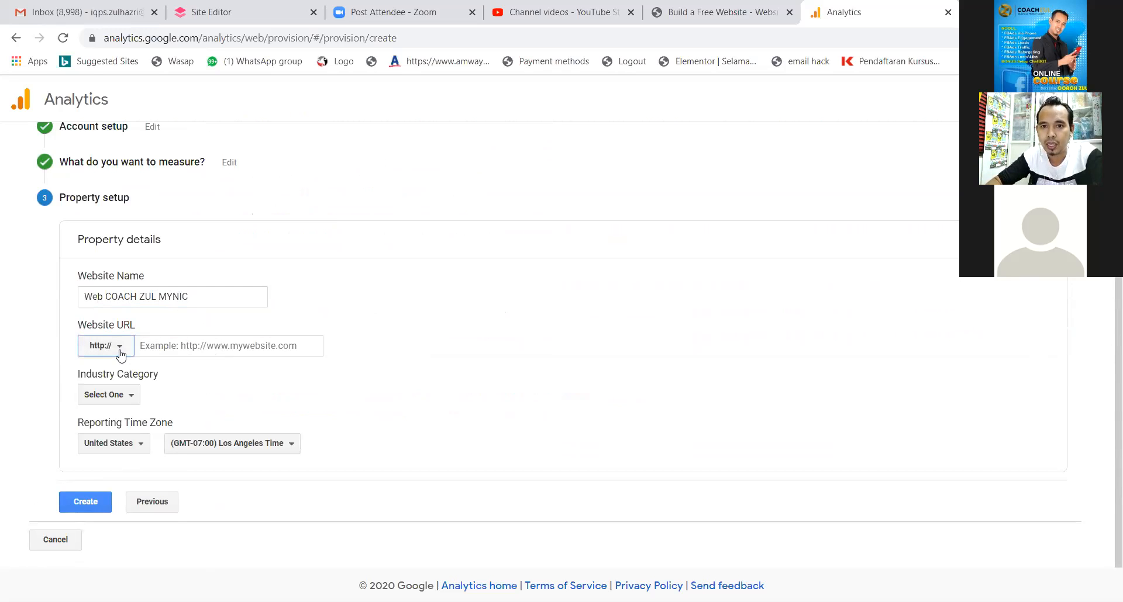
click(173, 351)
text(ww)
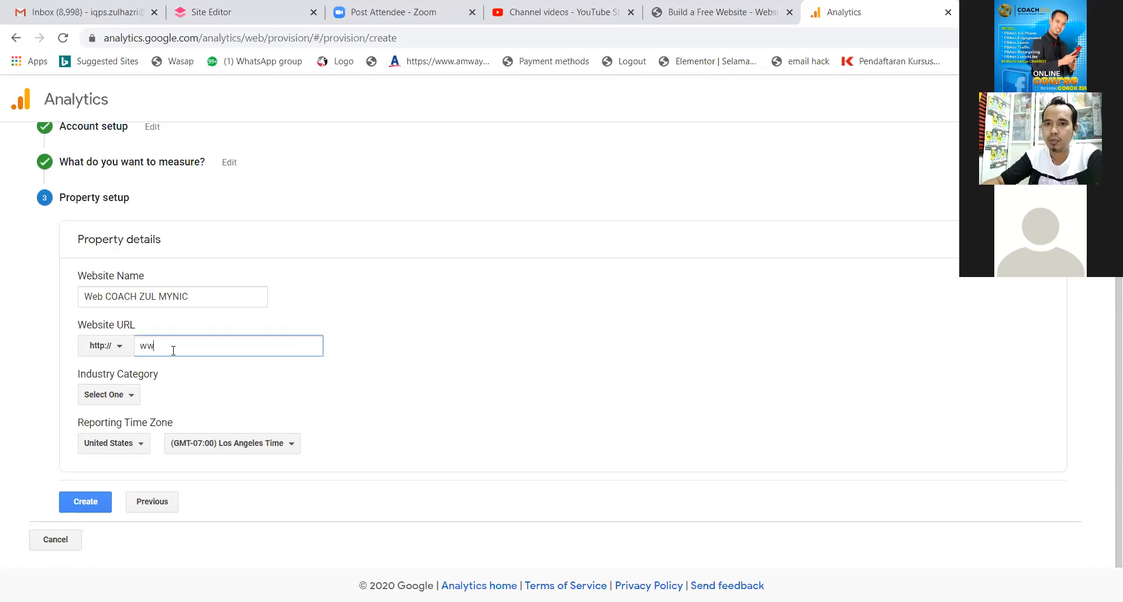
text(w.coachz)
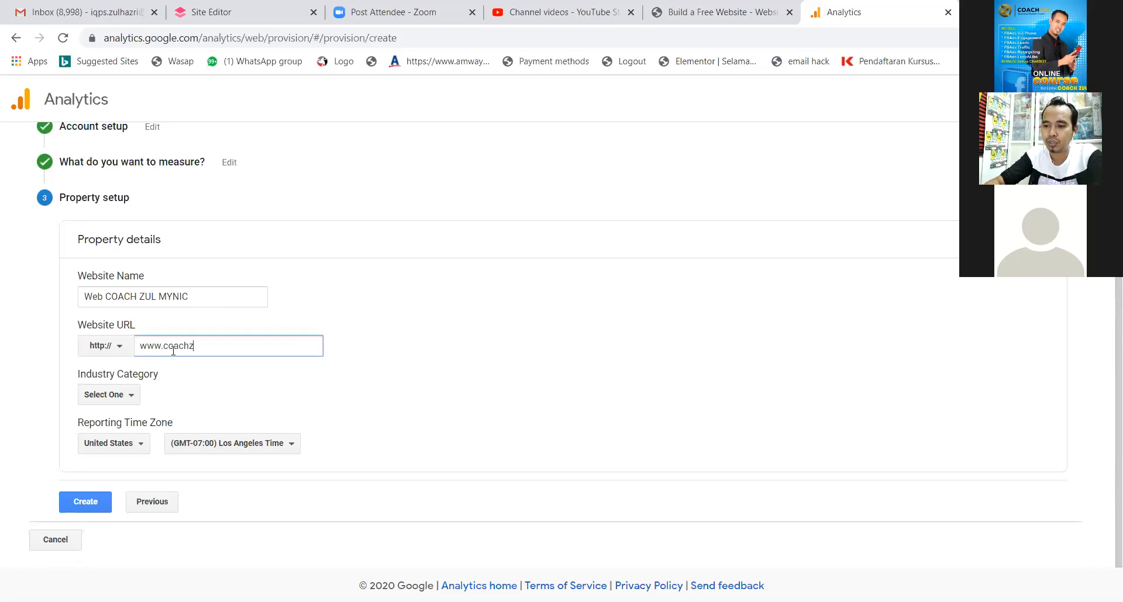
text(ul.my)
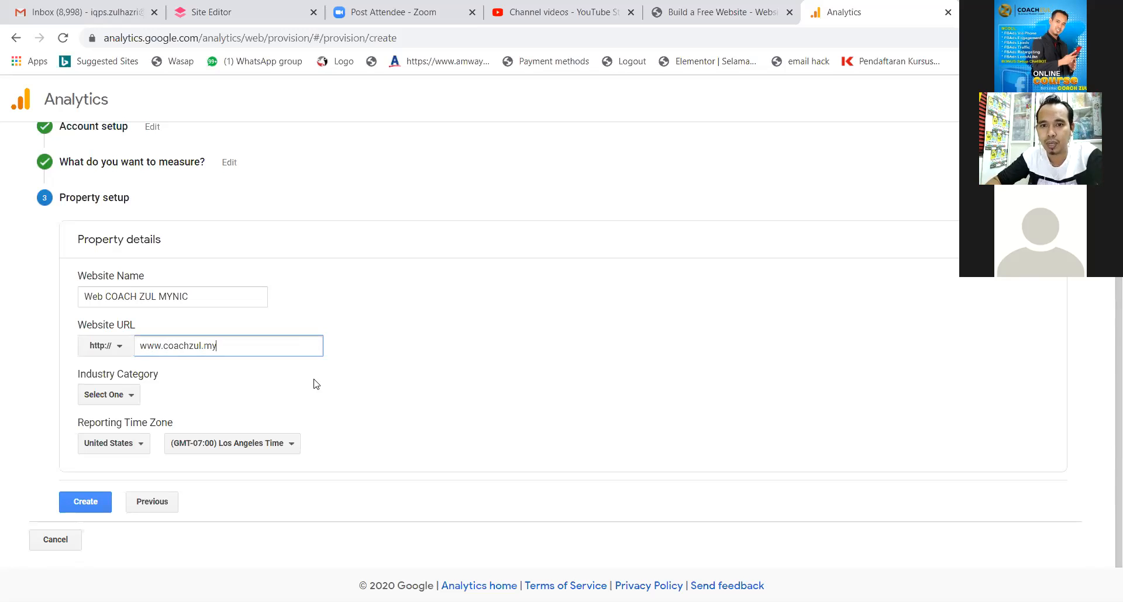
Set reporting time zone to Malaysia and industry to Jobs and Education, then create the property.
click(141, 445)
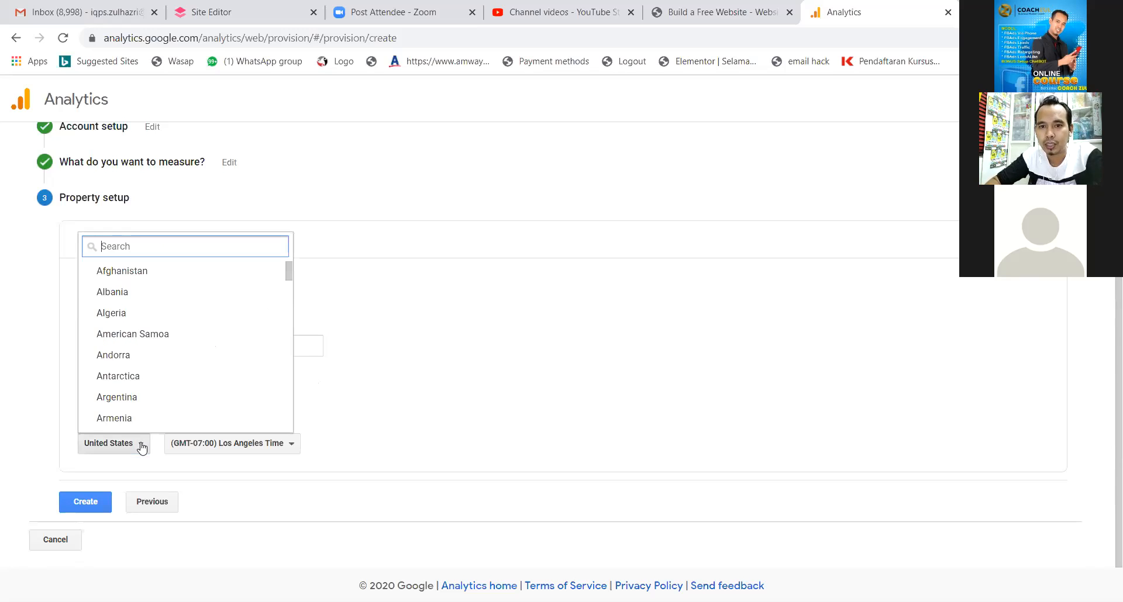
text(ma)
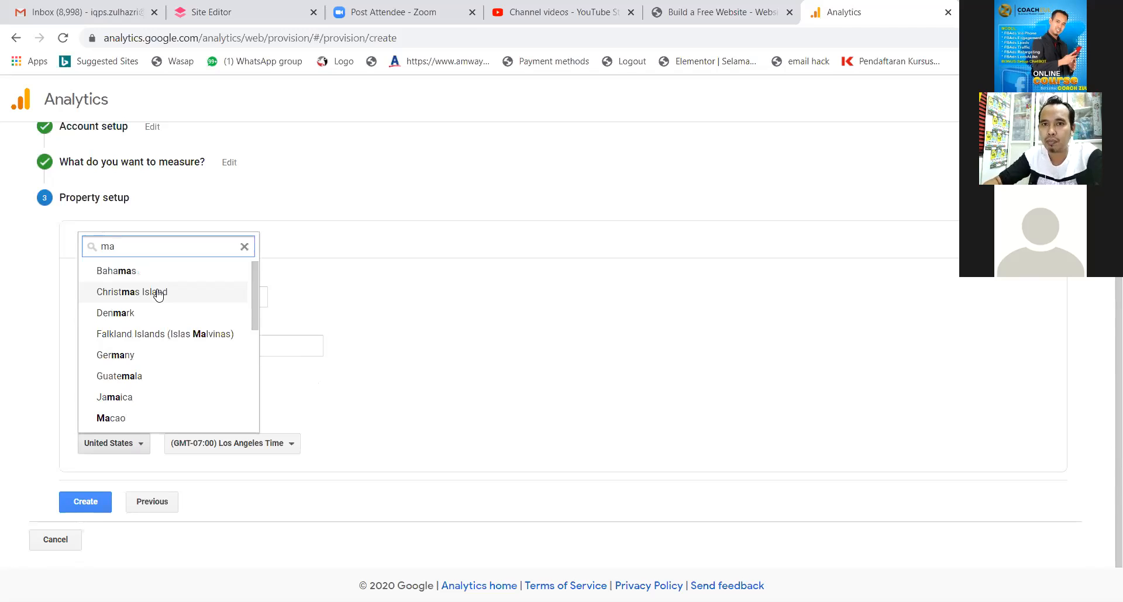
text(la)
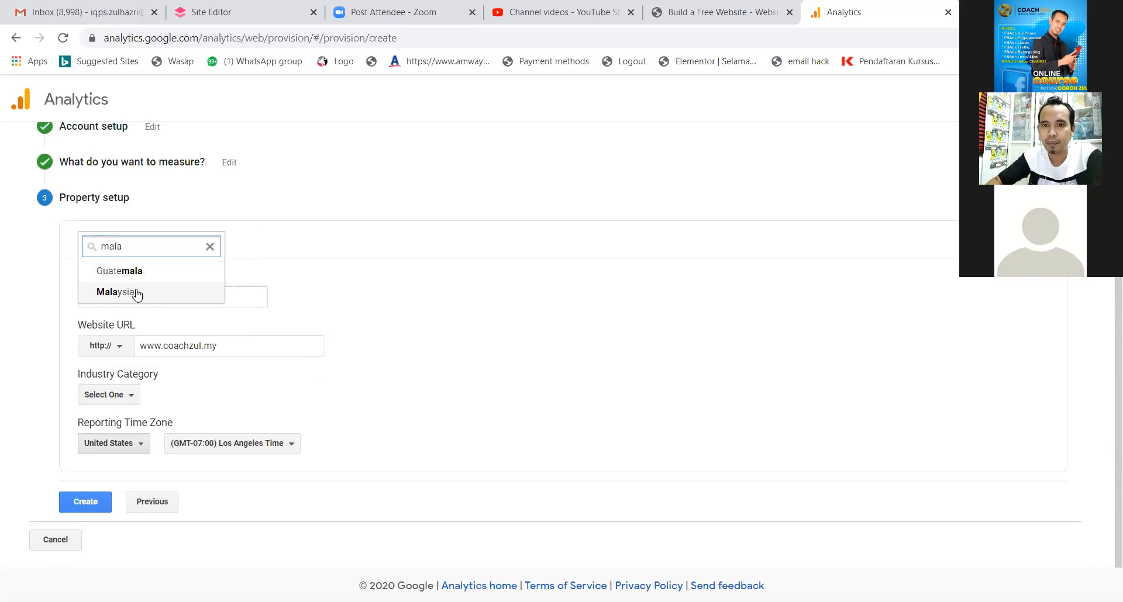
click(134, 298)
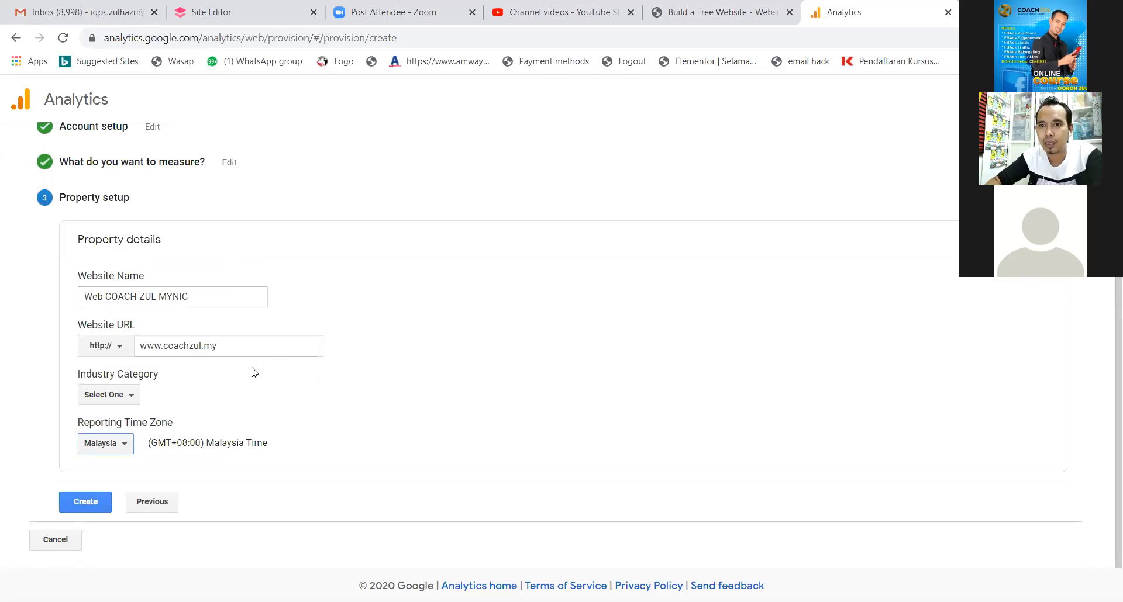
click(122, 399)
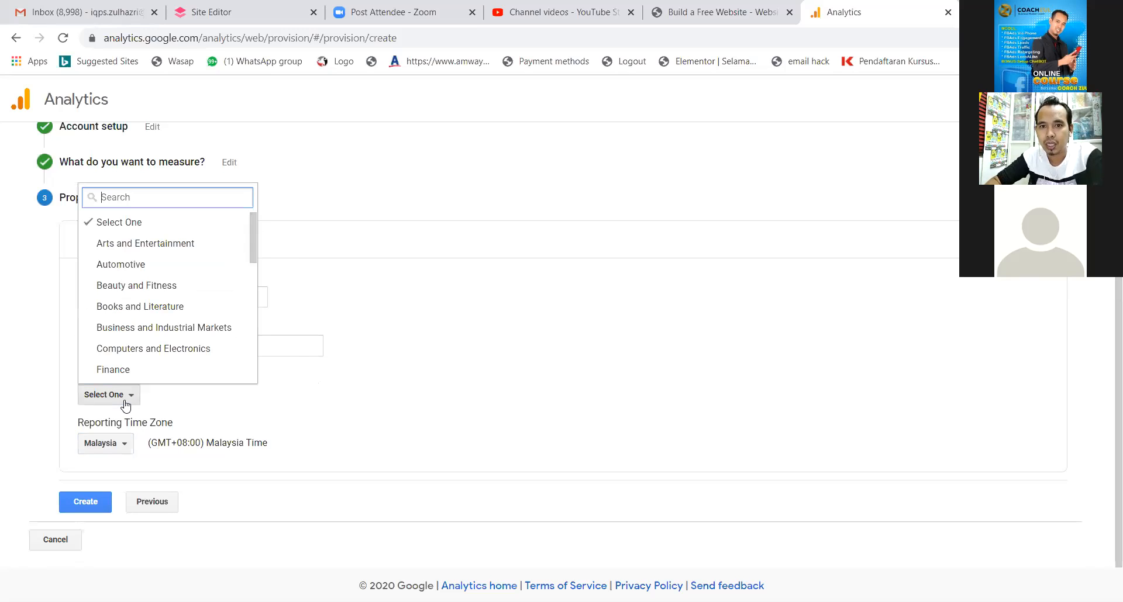
text(tra)
key(BackSpace)
key(BackSpace)
key(BackSpace)
text(ed)
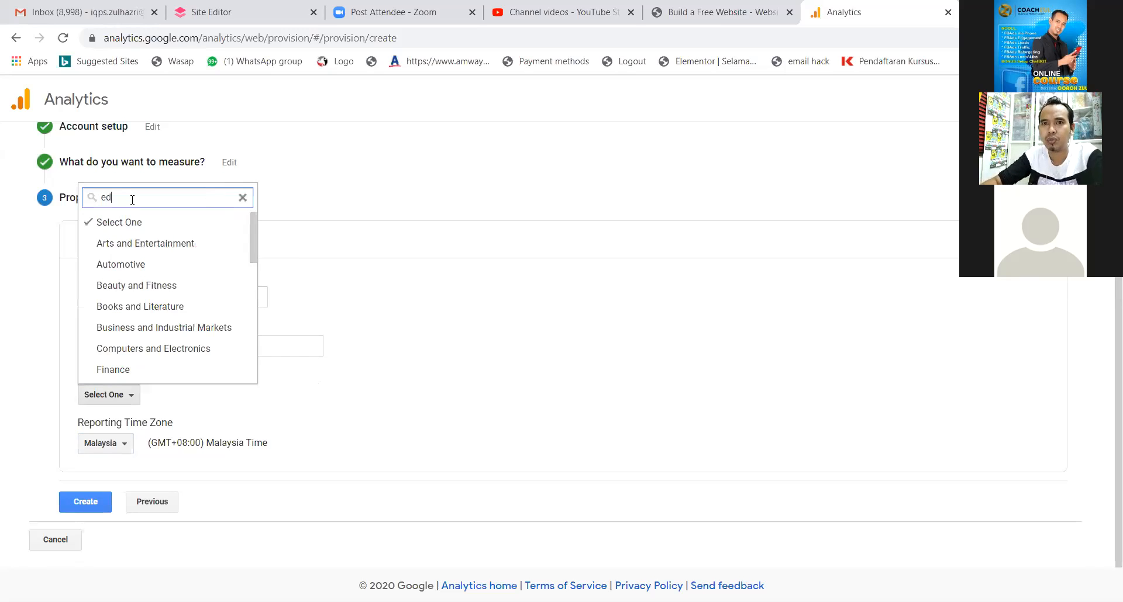
text(uca)
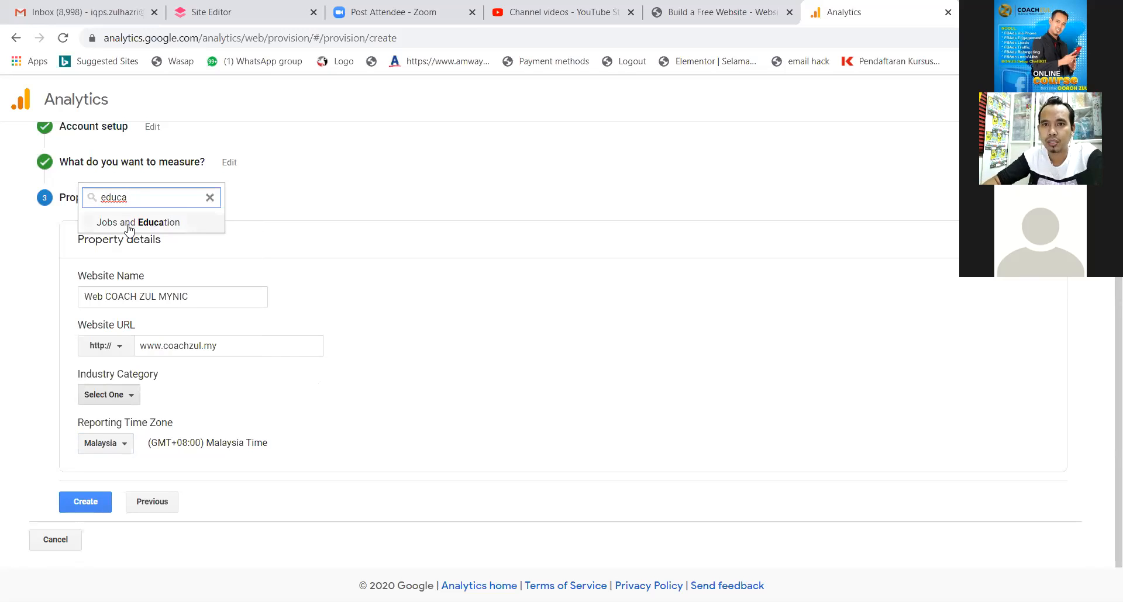
click(129, 227)
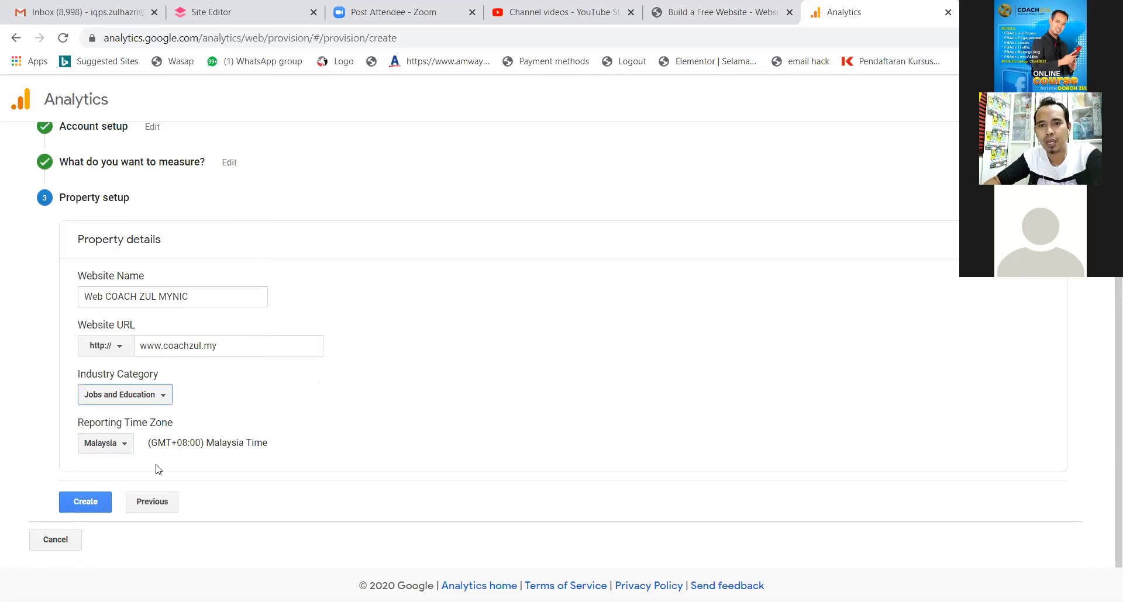
click(98, 510)
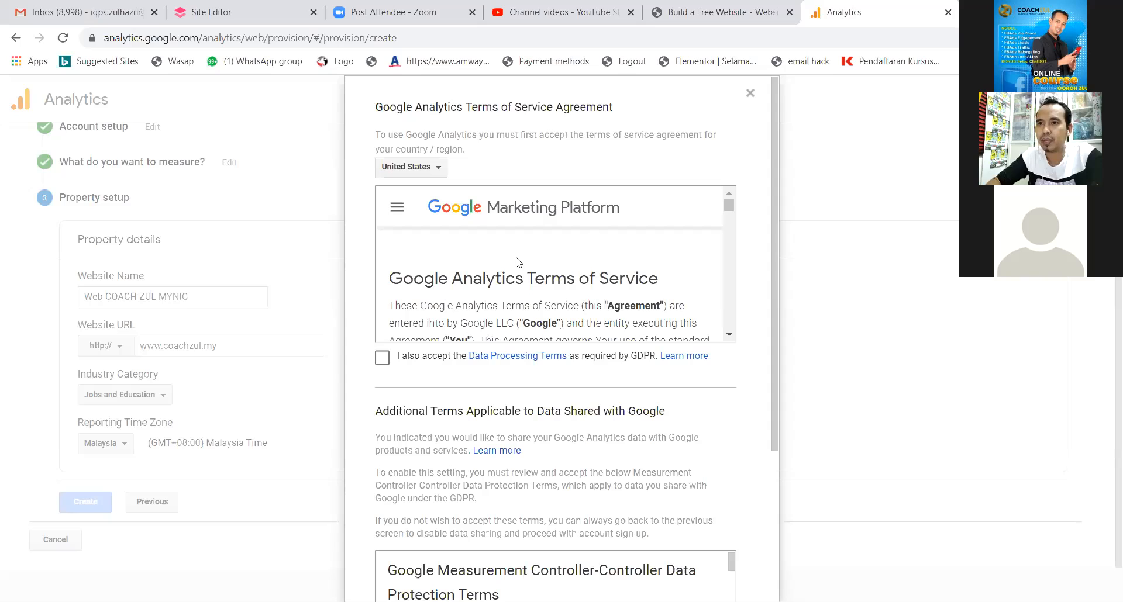
Choose Malaysia, tick the Data Processing and Data Protection Terms, and accept the agreement.
click(436, 171)
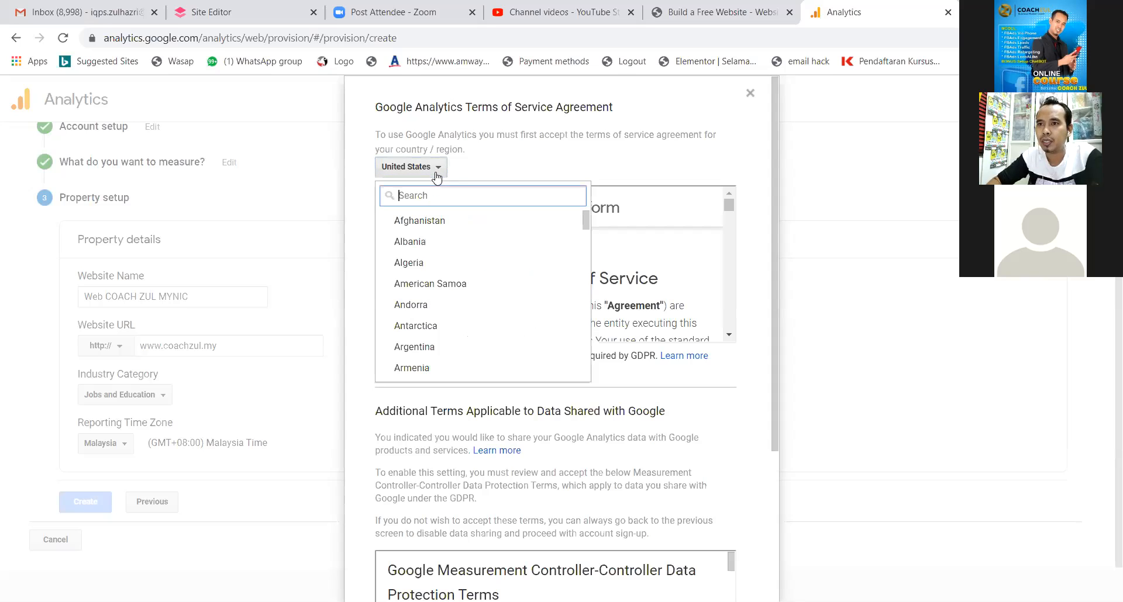
text(mala)
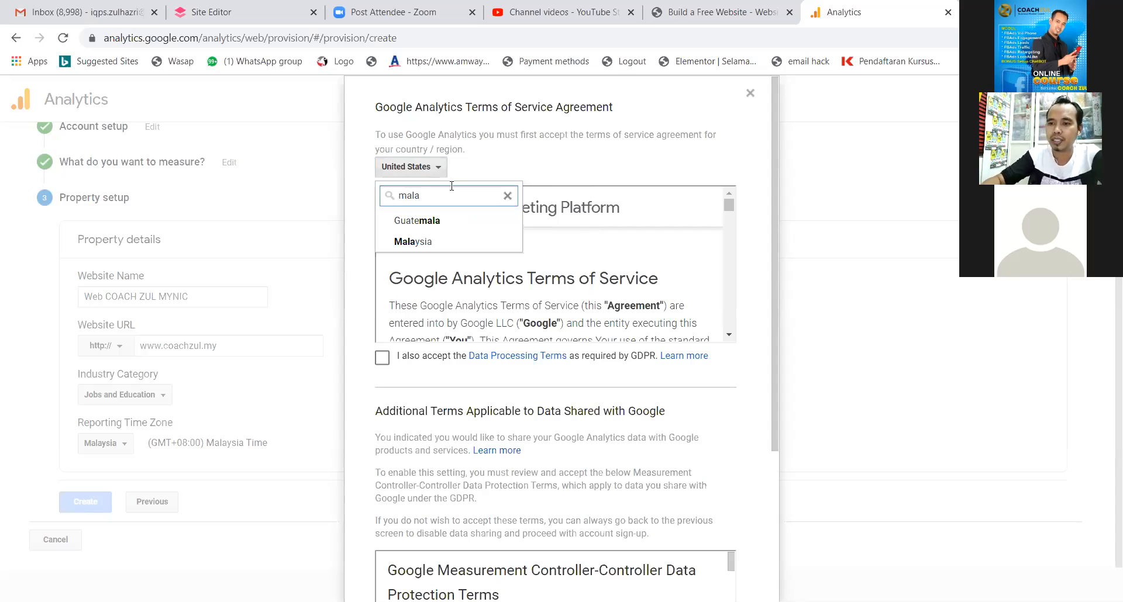
click(435, 243)
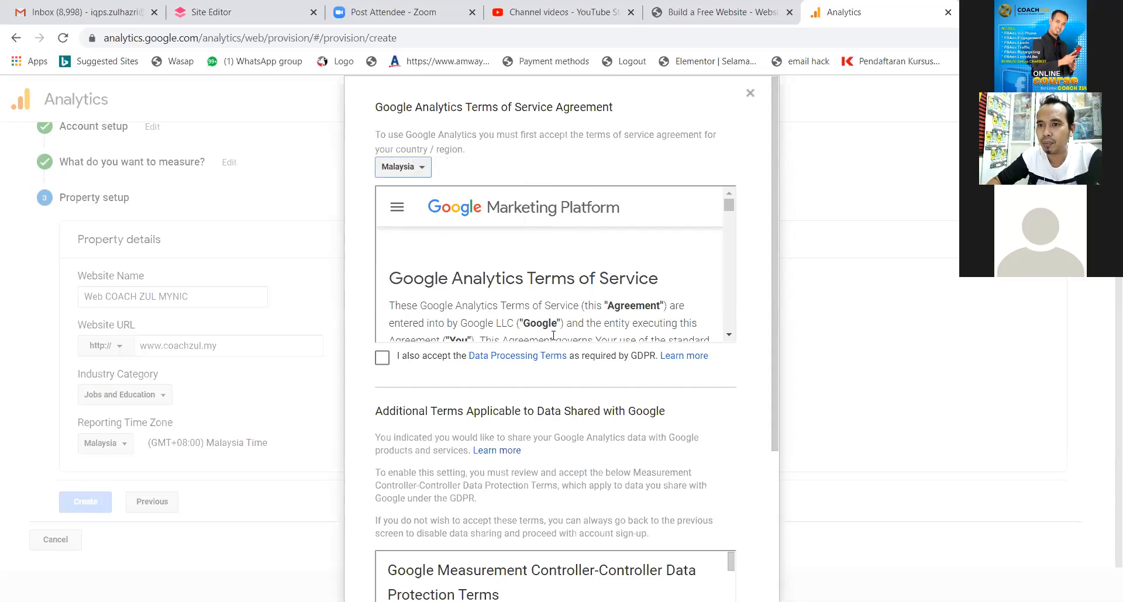
click(382, 358)
scroll(659, 406, down, 3)
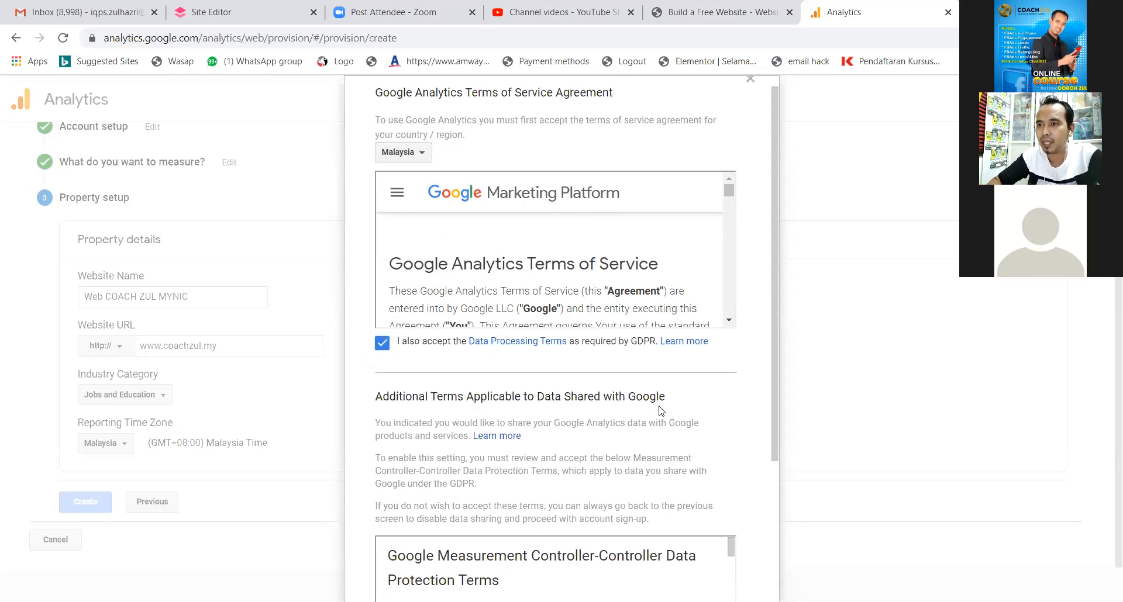
scroll(659, 411, down, 4)
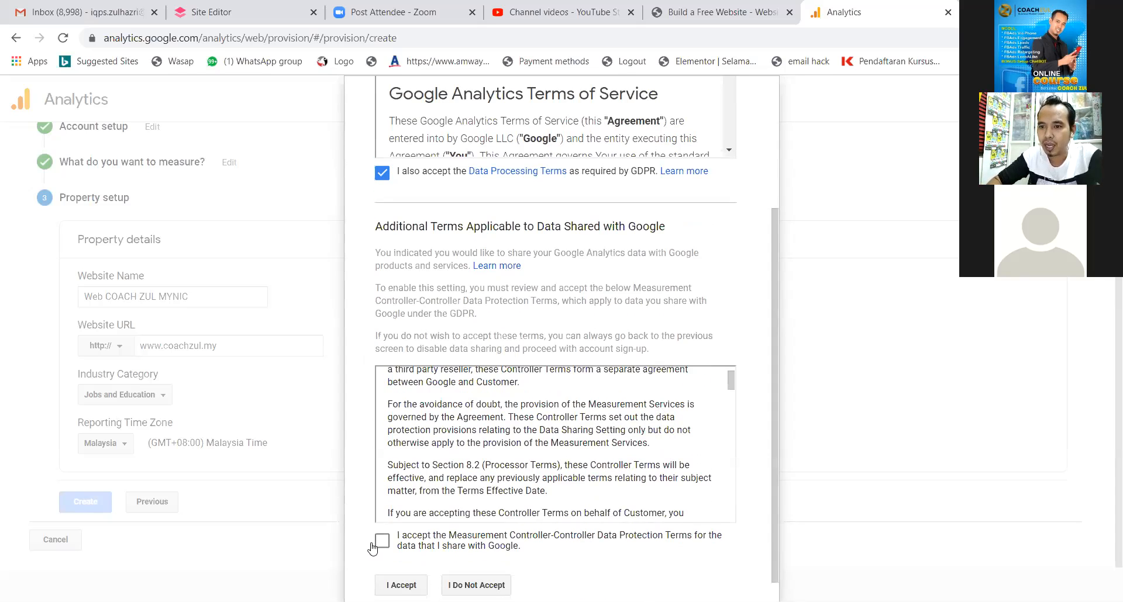
click(643, 545)
scroll(644, 545, down, 1)
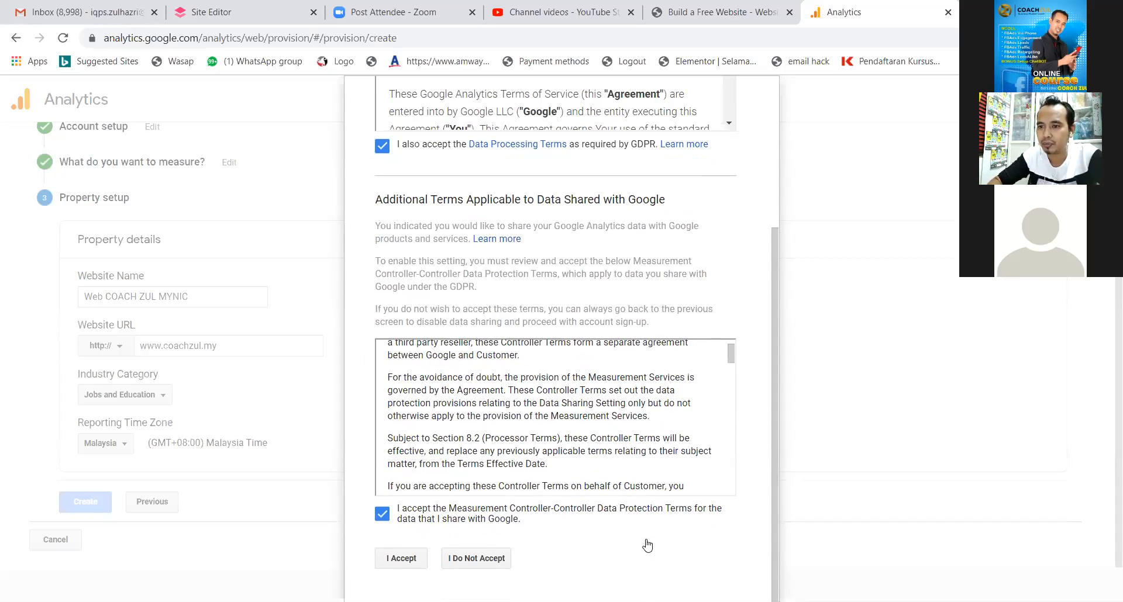
click(393, 566)
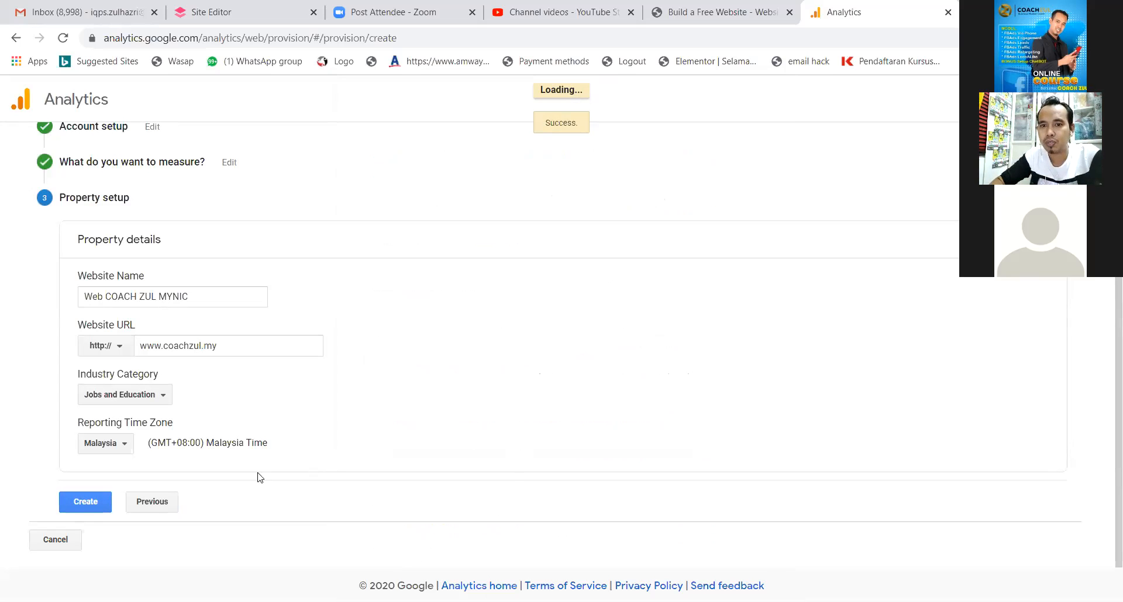
Create the property and save email preferences with all four update types opted in.
click(103, 506)
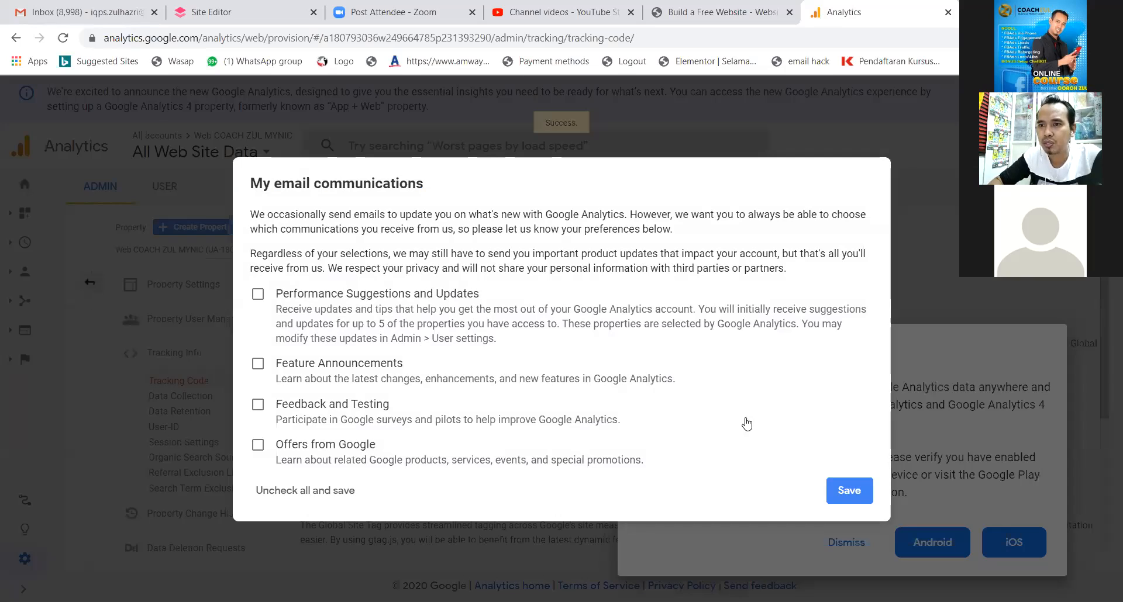
click(258, 293)
click(258, 363)
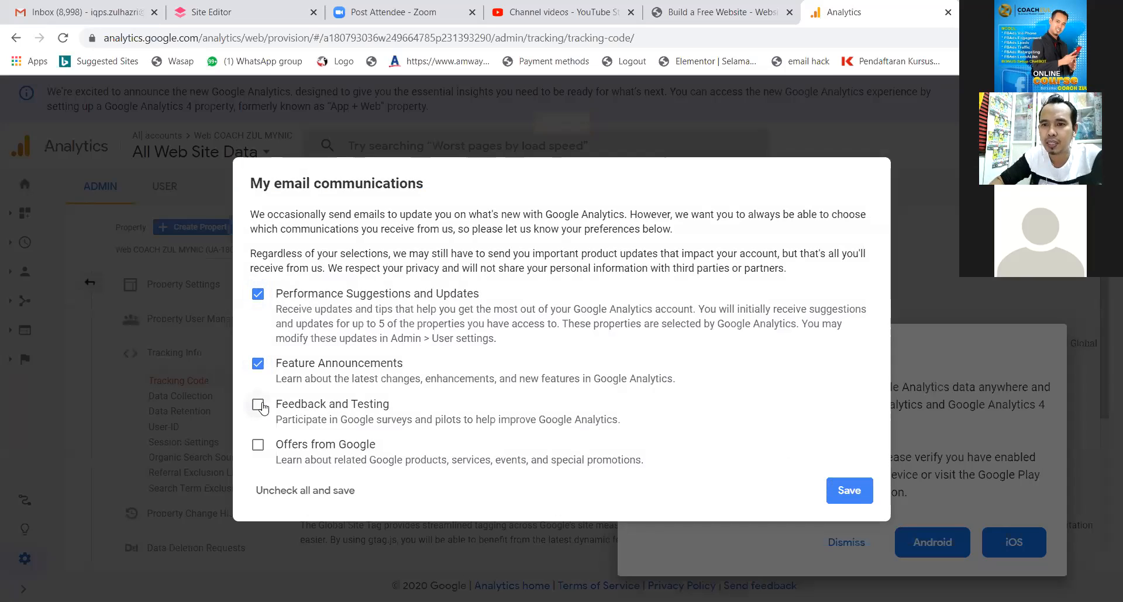
click(261, 410)
click(260, 447)
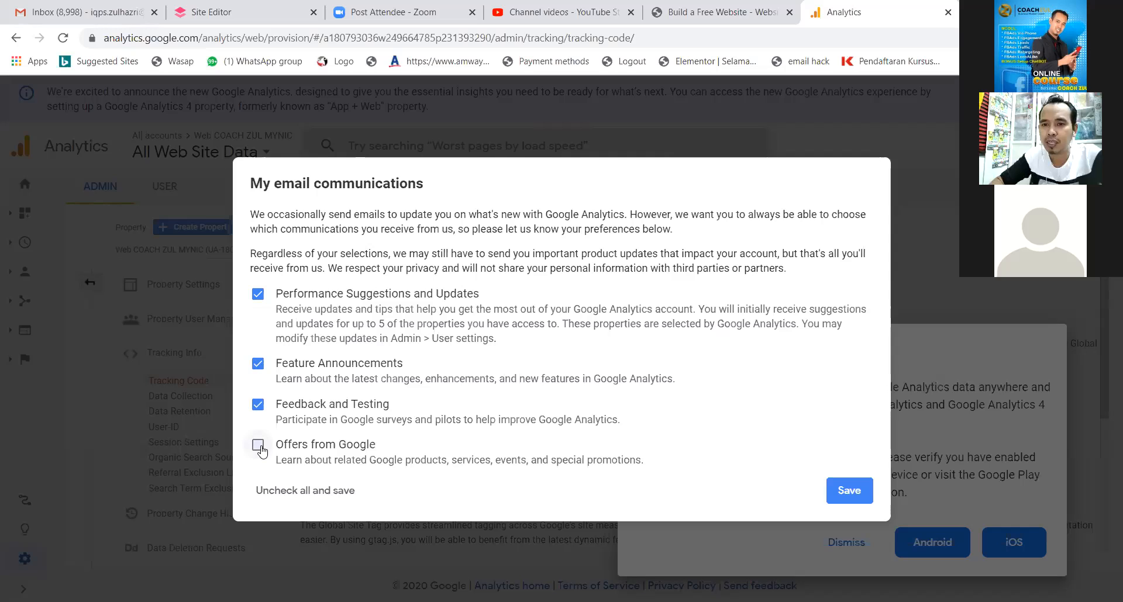
click(854, 497)
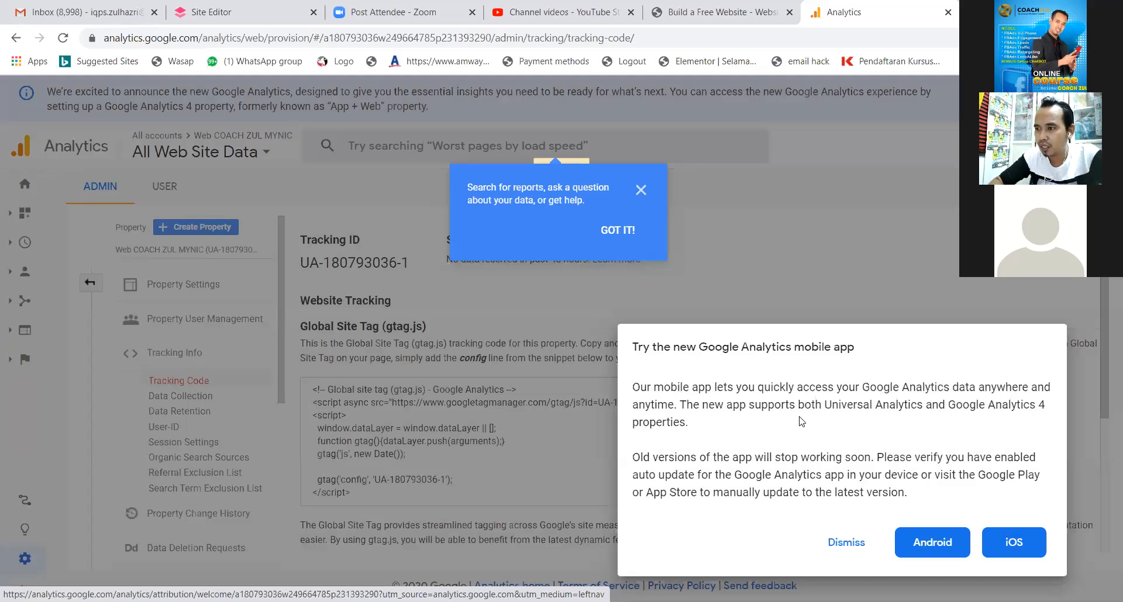
Dismiss the mobile app promotion and copy the tracking ID number for the Site Editor.
click(846, 543)
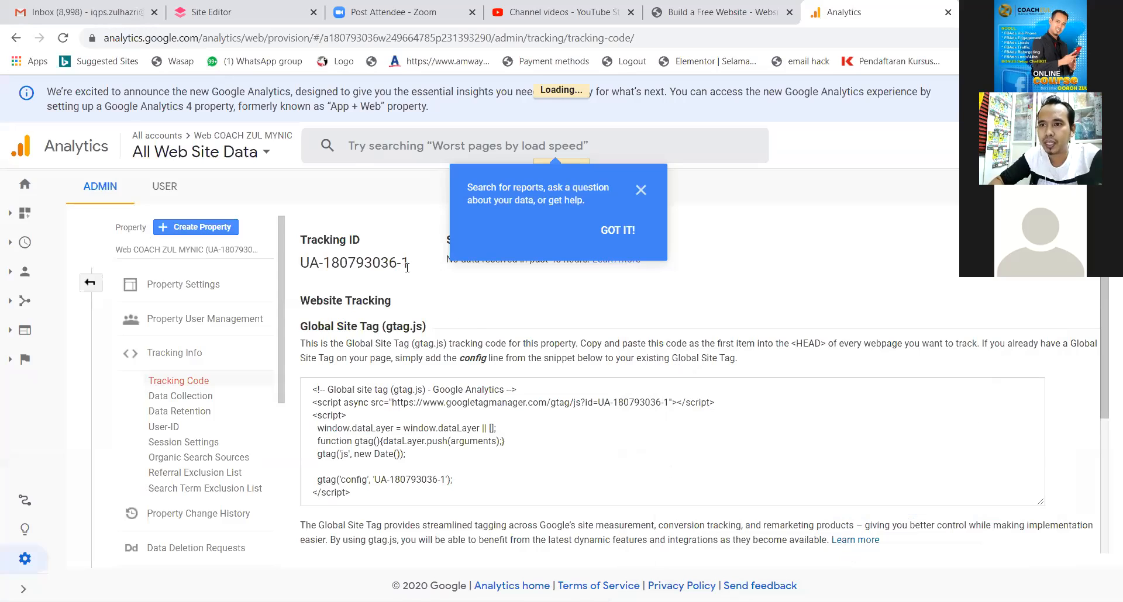
drag(411, 270, 323, 257)
key(ctrl+c)
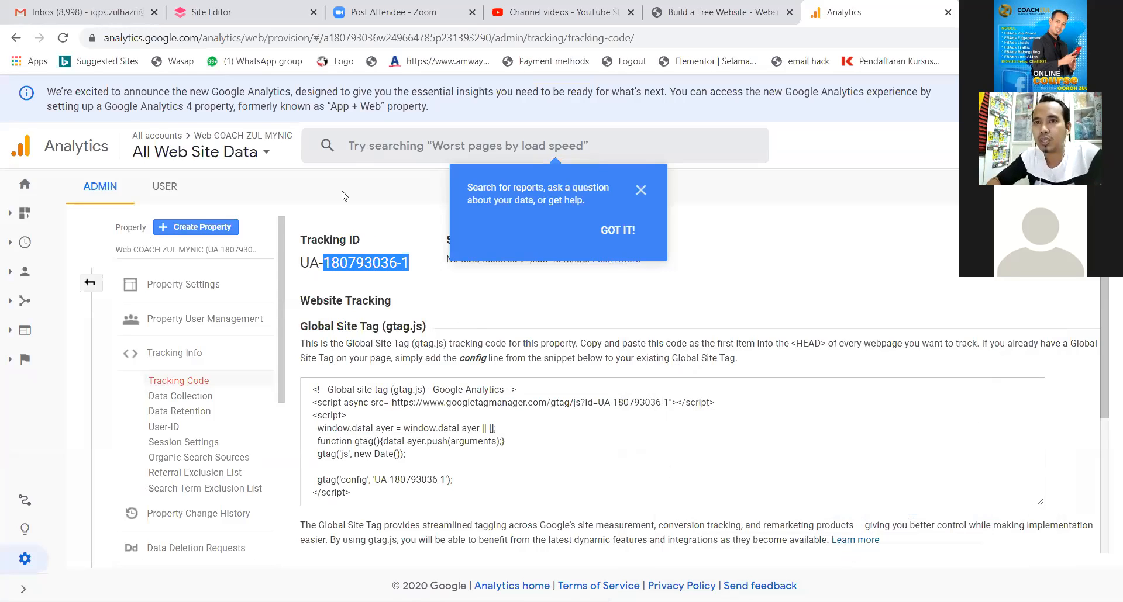
click(210, 12)
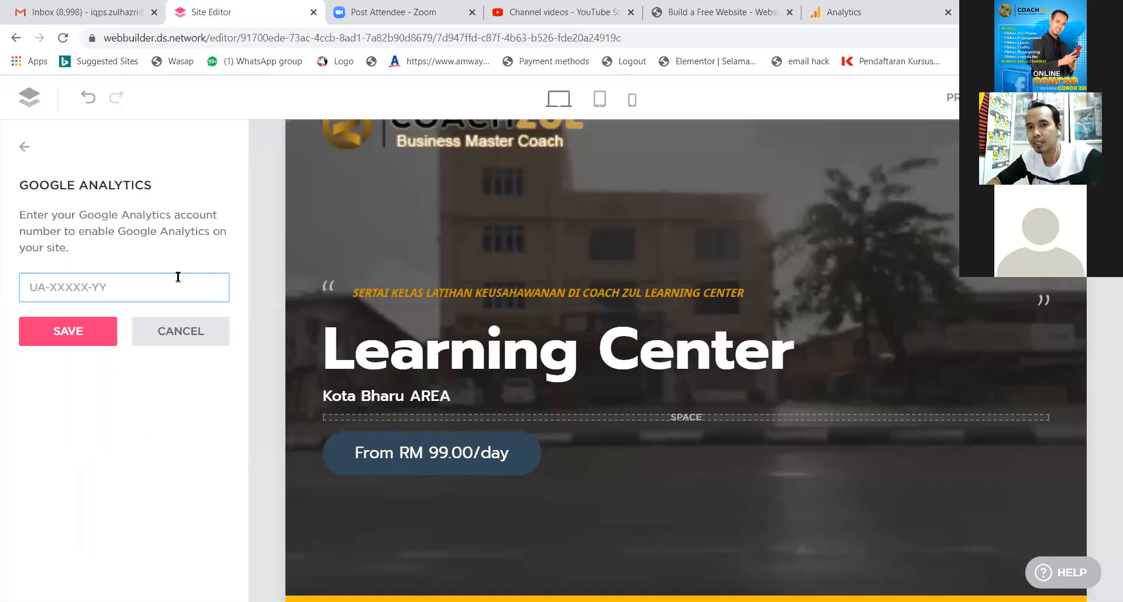
Paste the tracking ID into the Google Analytics field, re-paste it with the UA prefix, and save.
key(ctrl+v)
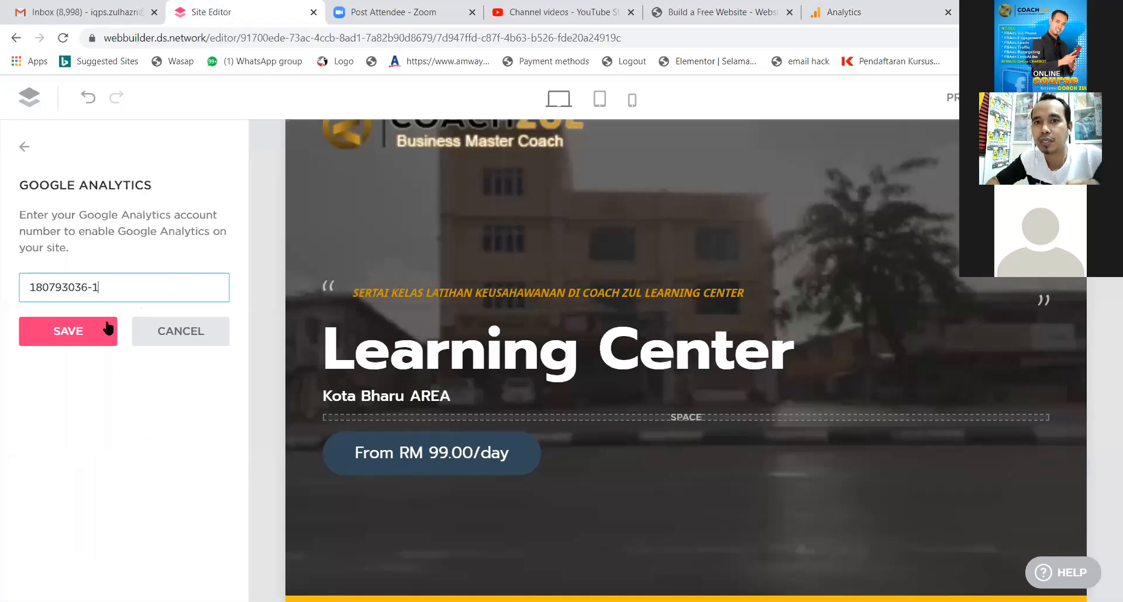
click(90, 341)
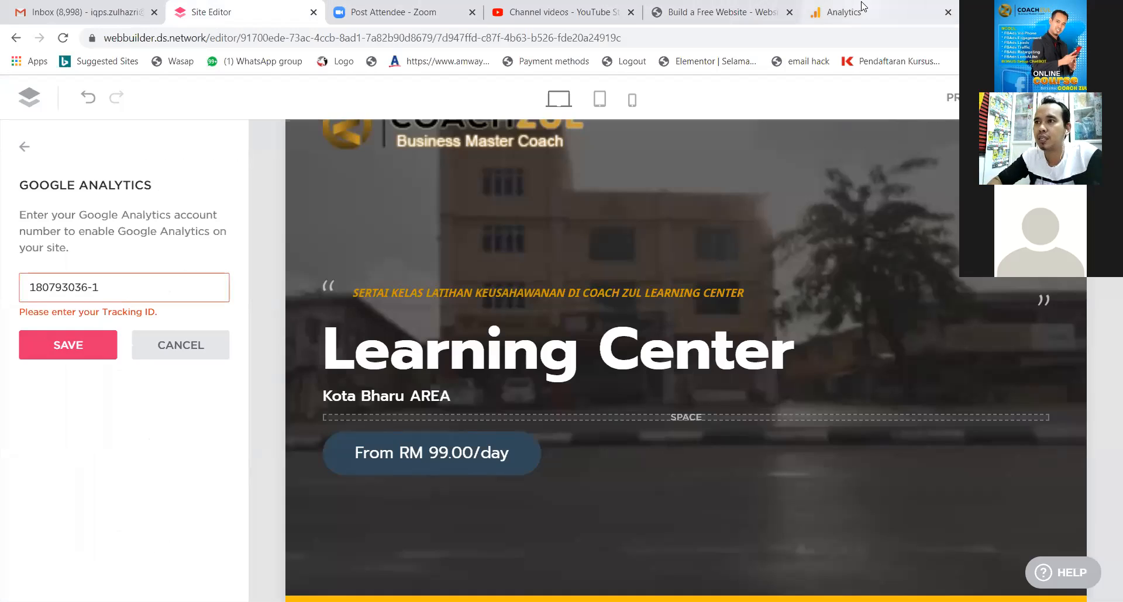
click(845, 14)
drag(416, 265, 302, 254)
key(ctrl+c)
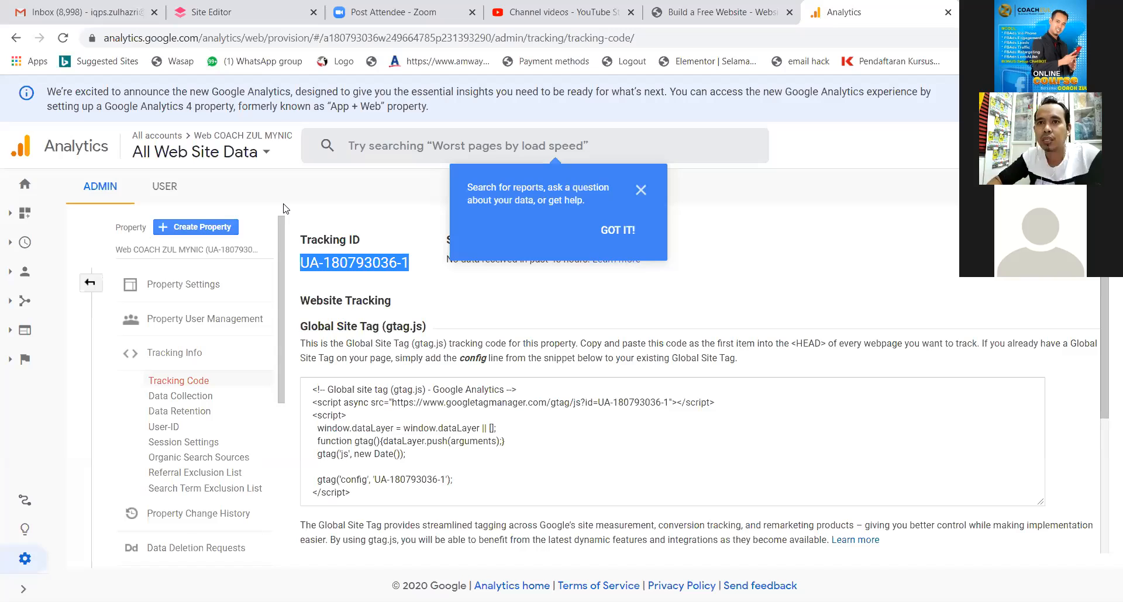
click(212, 12)
key(ctrl+v)
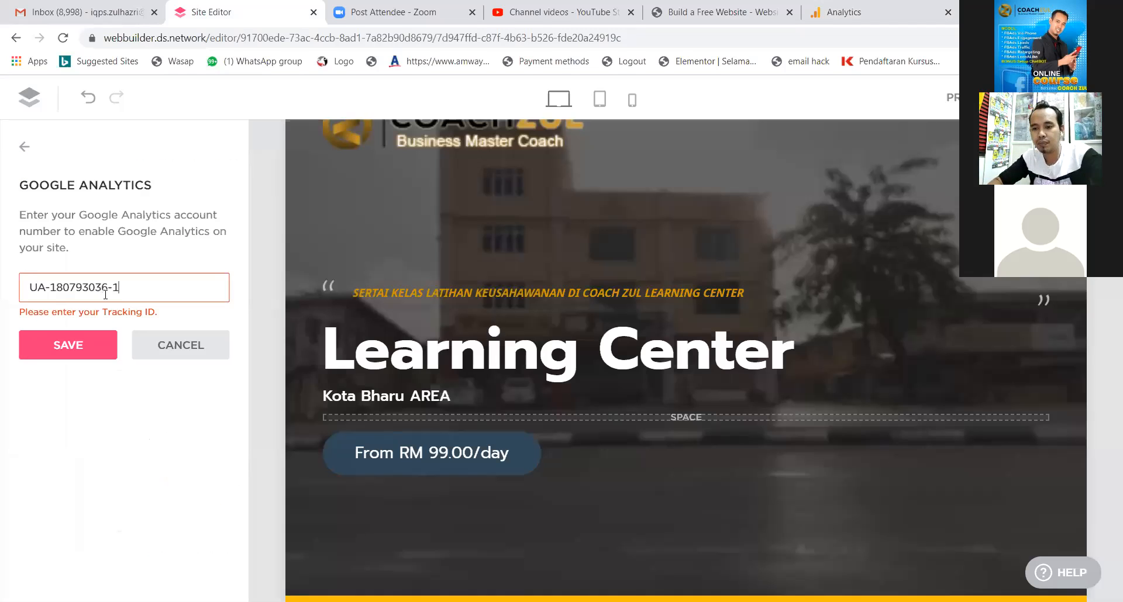
click(93, 345)
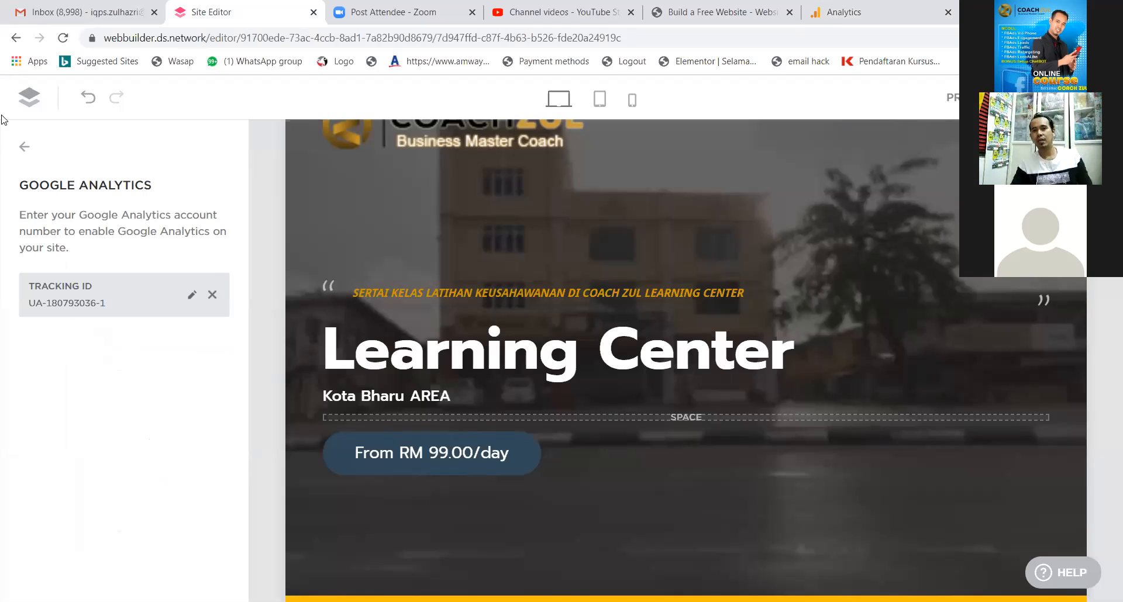
Back out through Marketing and Google Tag Manager settings and close the Settings sidebar.
click(26, 152)
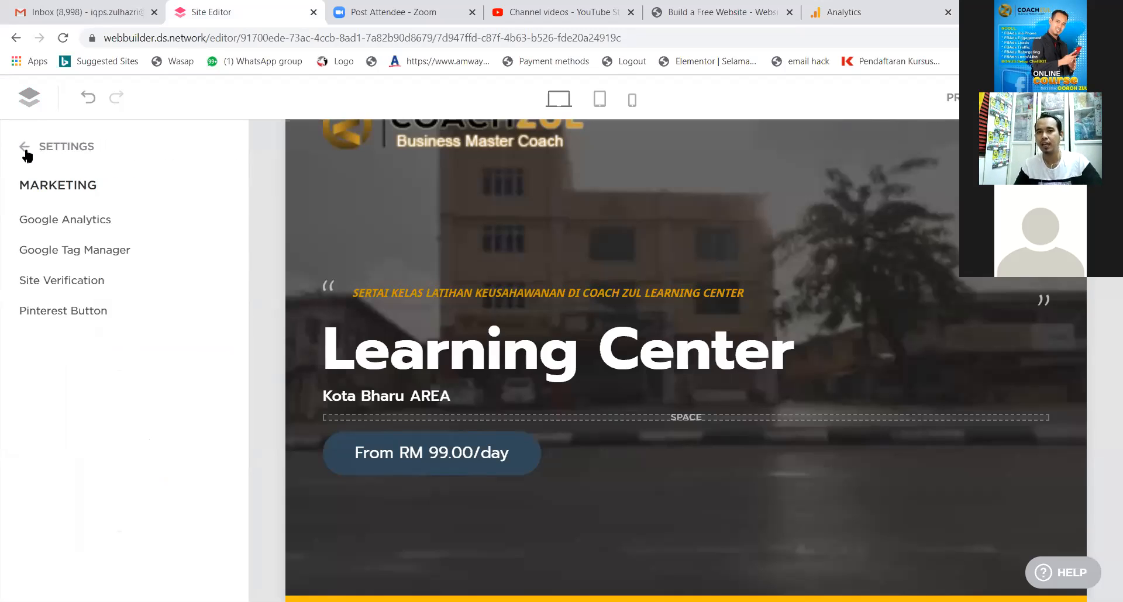
click(36, 263)
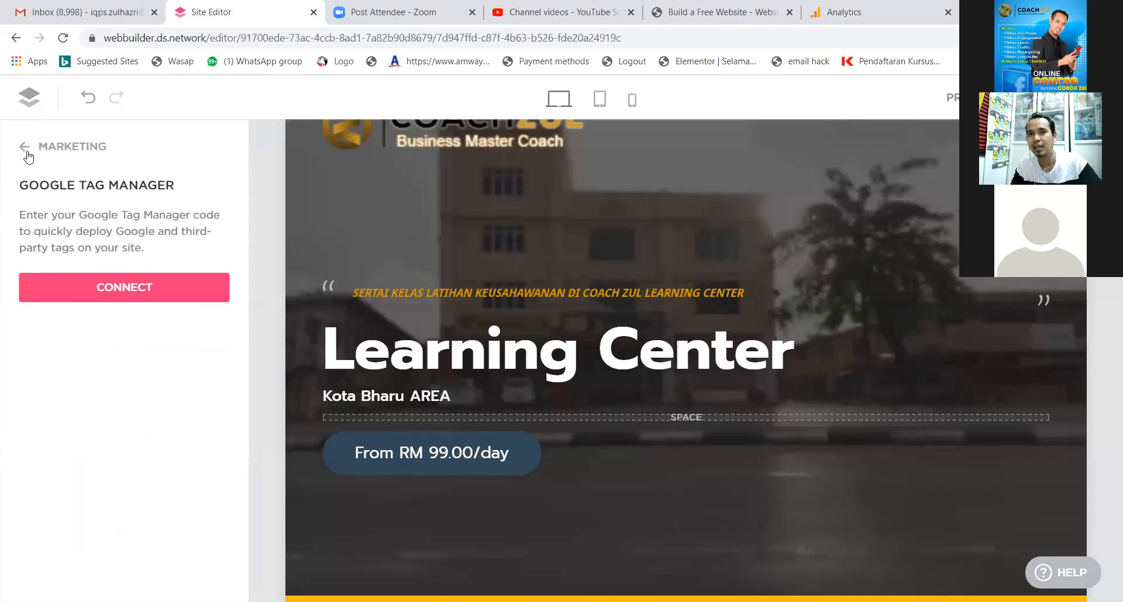
click(25, 154)
click(26, 154)
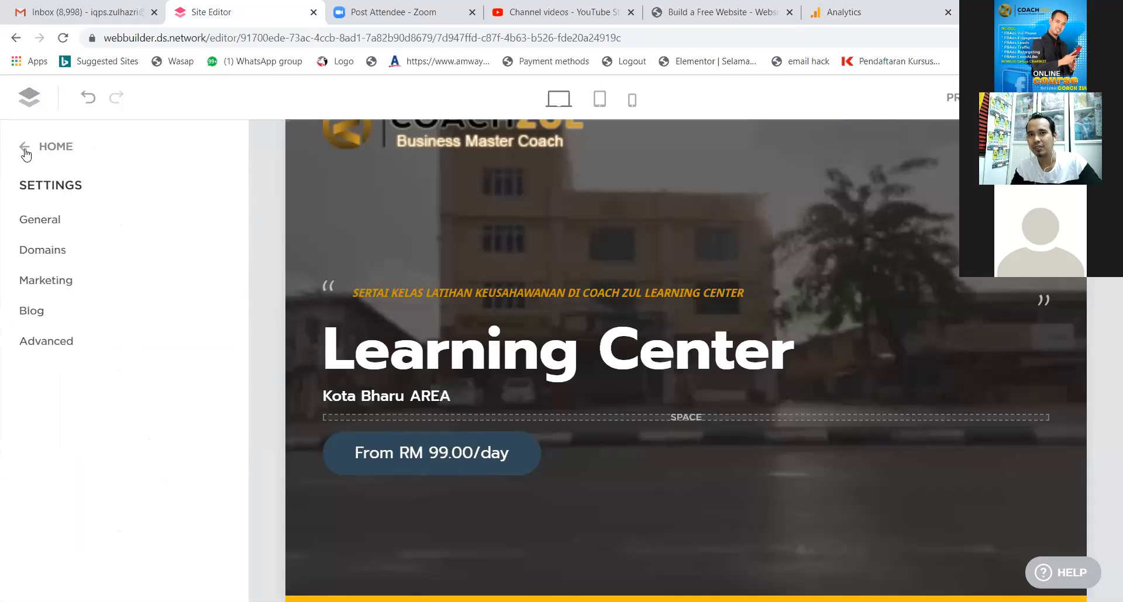
click(26, 154)
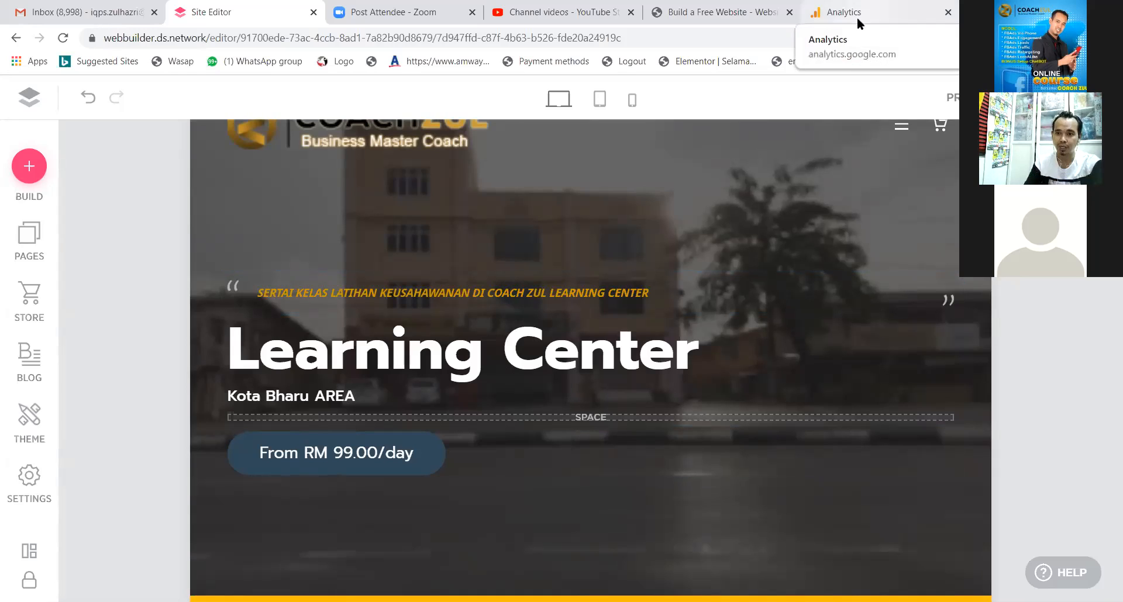
click(901, 13)
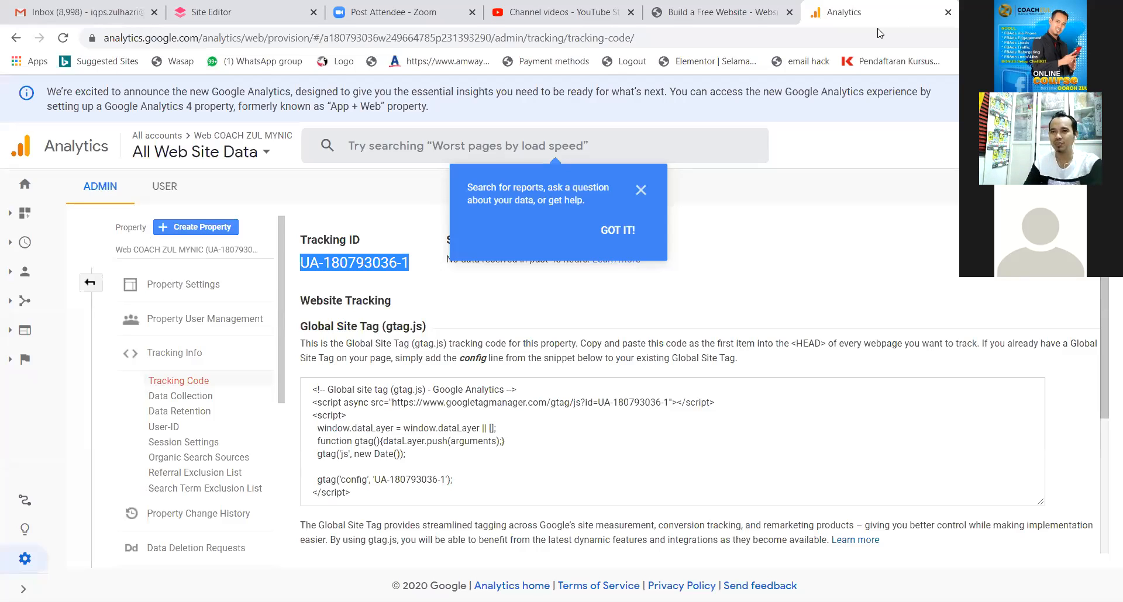
Dismiss the search tip and choose + Create Property in the Admin Property column.
click(641, 190)
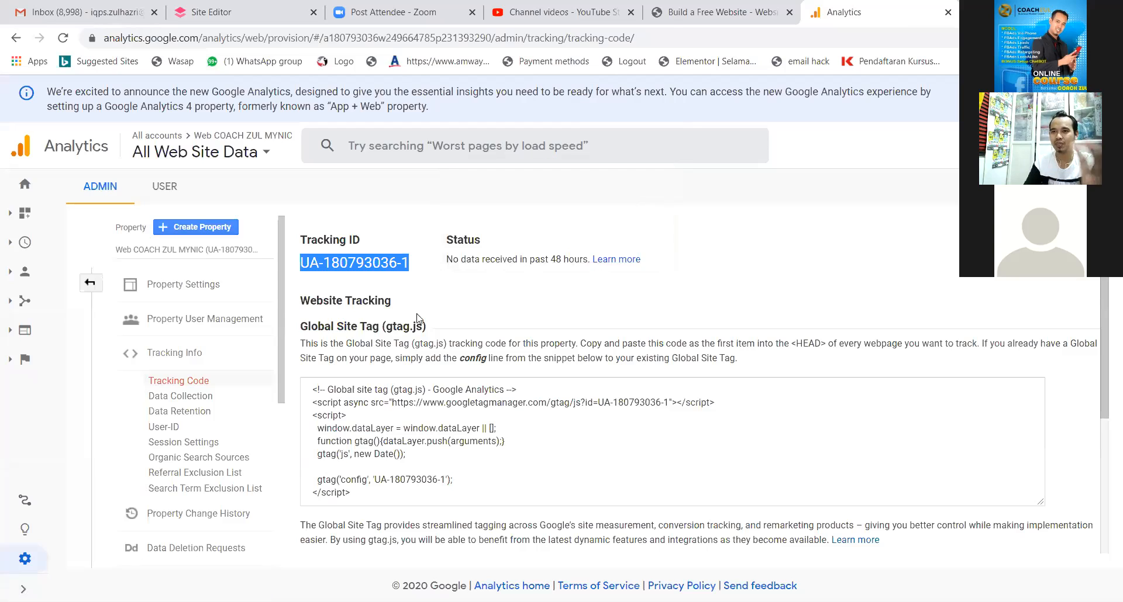
click(453, 297)
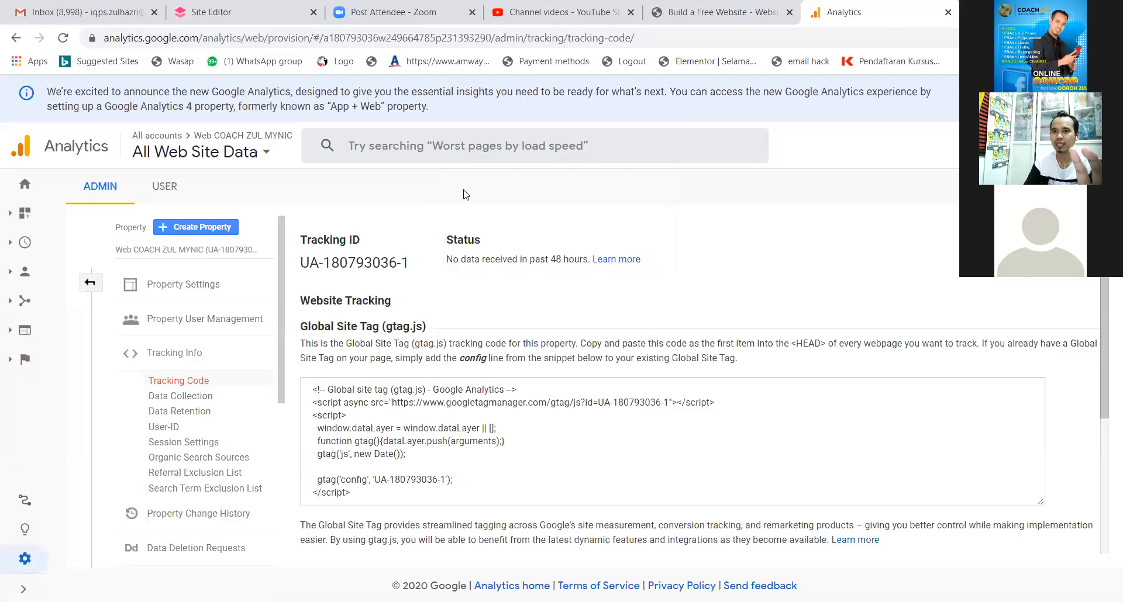
mouse_move(409, 225)
mouse_down()
mouse_move(318, 269)
mouse_move(420, 241)
mouse_move(284, 285)
mouse_up()
mouse_move(281, 222)
mouse_down()
mouse_move(384, 293)
mouse_move(412, 213)
mouse_move(292, 287)
mouse_move(337, 199)
mouse_up()
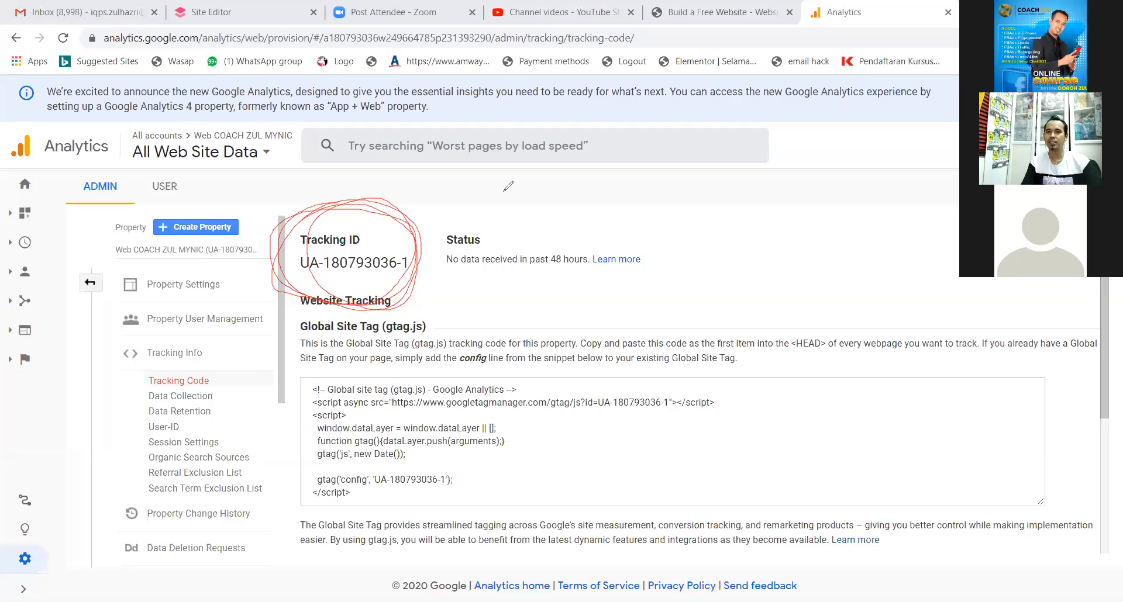
mouse_move(149, 215)
mouse_down()
mouse_move(175, 252)
mouse_move(263, 231)
mouse_move(147, 211)
mouse_move(155, 246)
mouse_move(262, 221)
mouse_move(181, 205)
mouse_up()
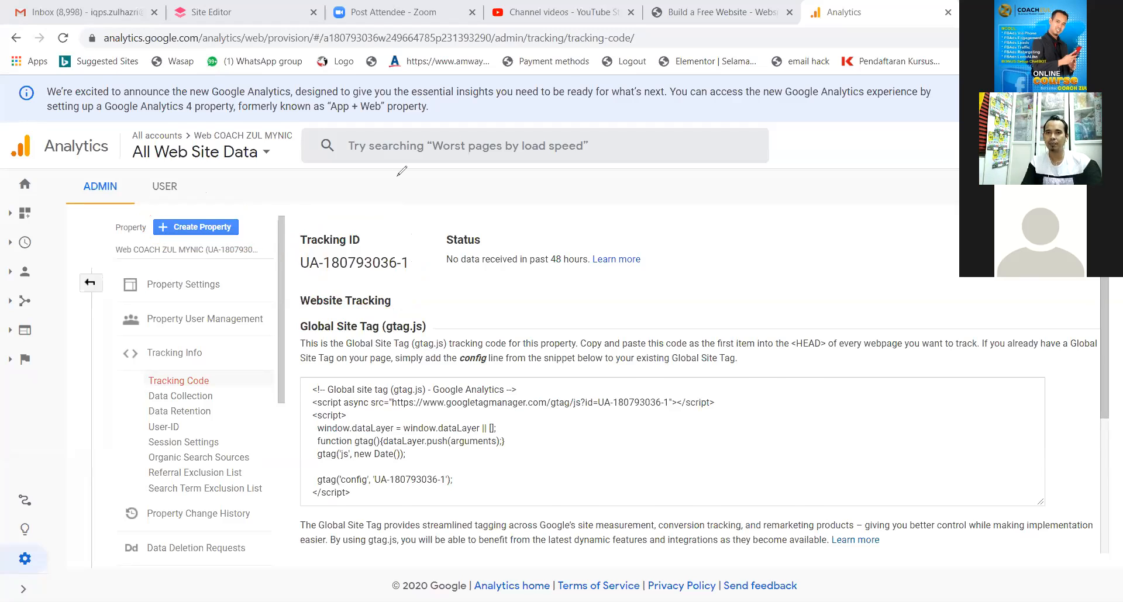
click(196, 227)
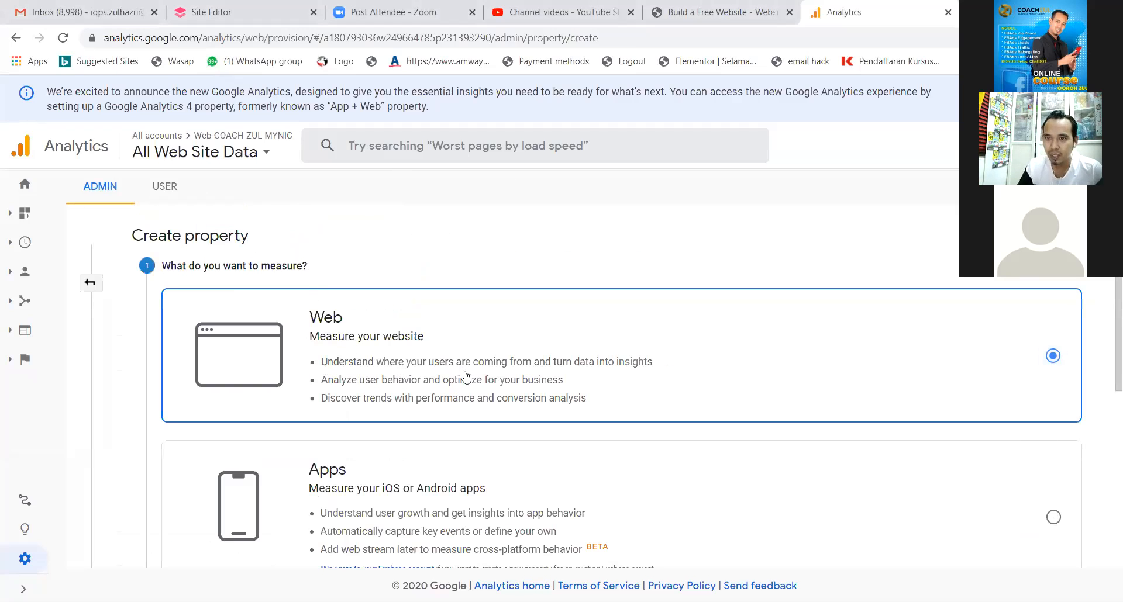
scroll(466, 377, down, 6)
click(187, 457)
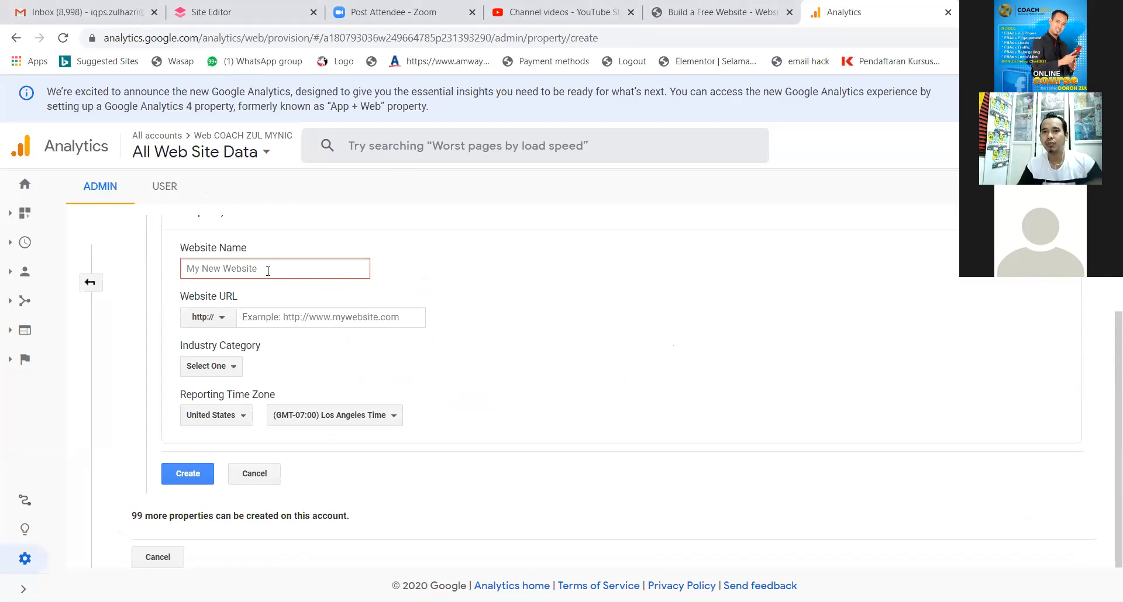
text(coa)
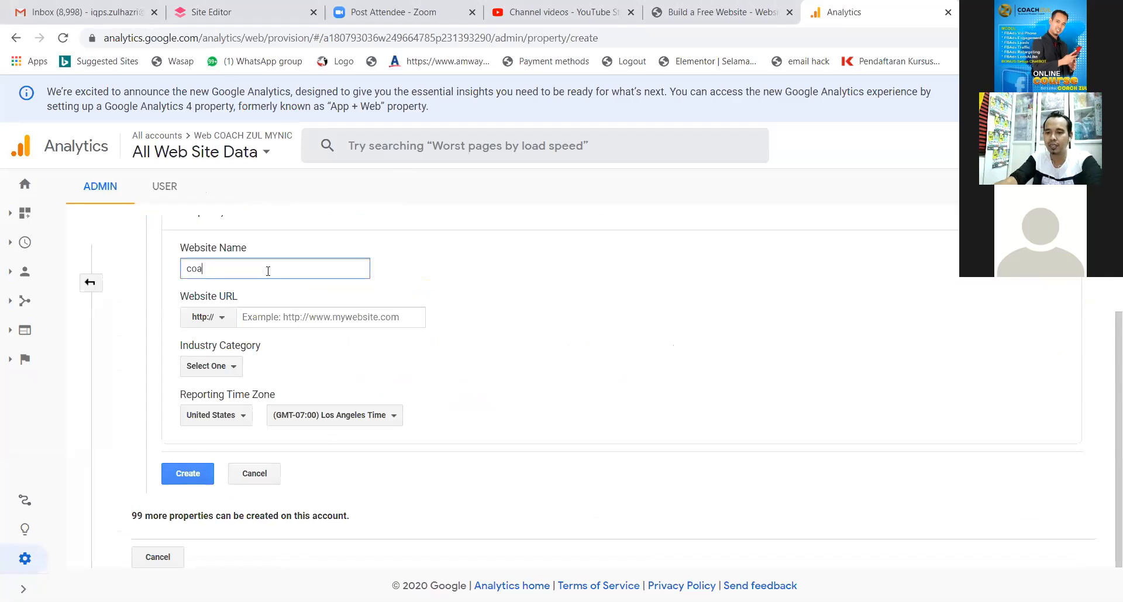
text(chzul.com)
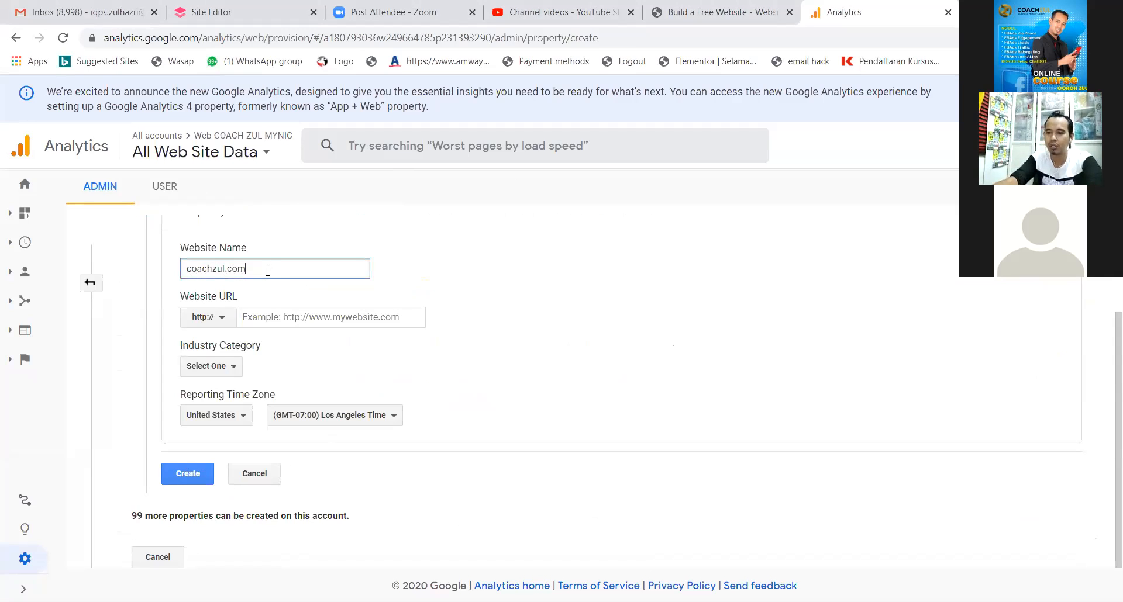
click(216, 318)
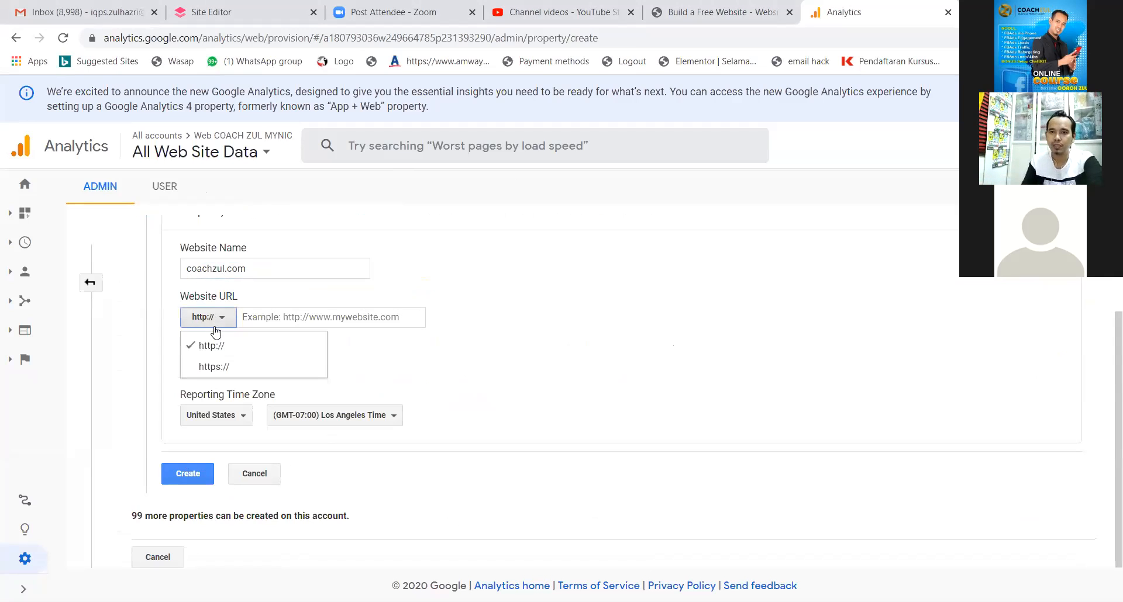
click(212, 367)
click(272, 319)
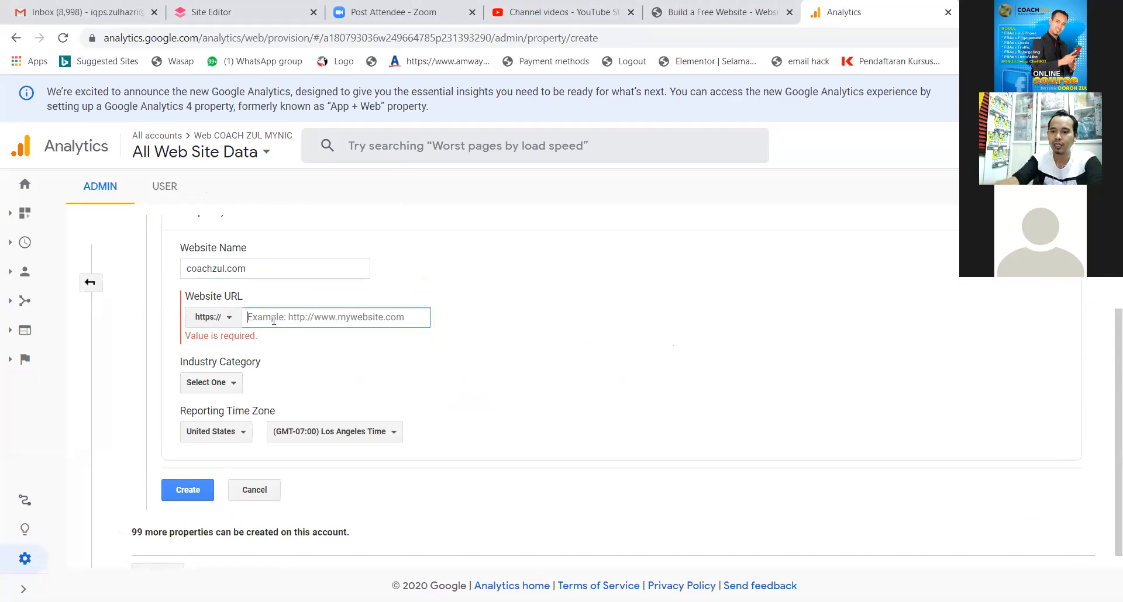
text(coachzul.com)
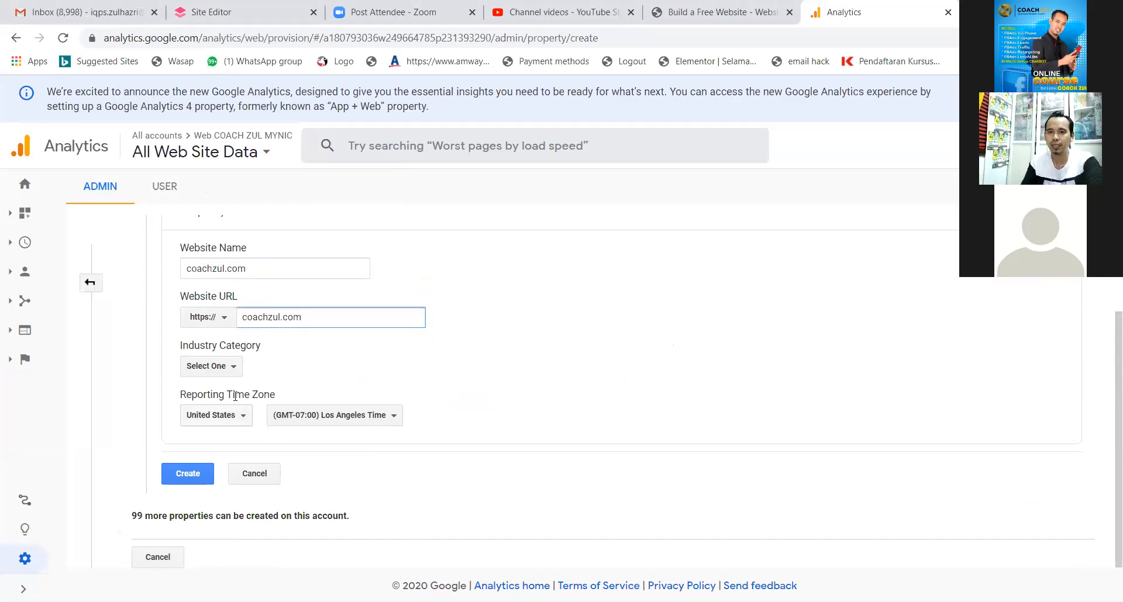
Choose Business and Industrial Markets and Malaysia time zone, then create the property.
click(228, 367)
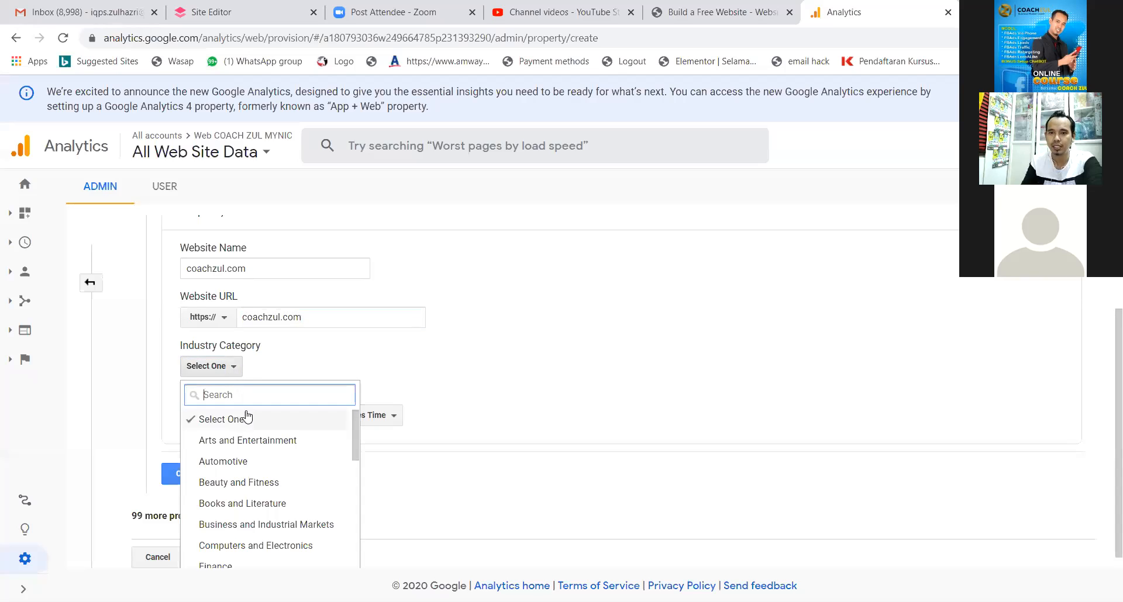
click(266, 525)
click(246, 419)
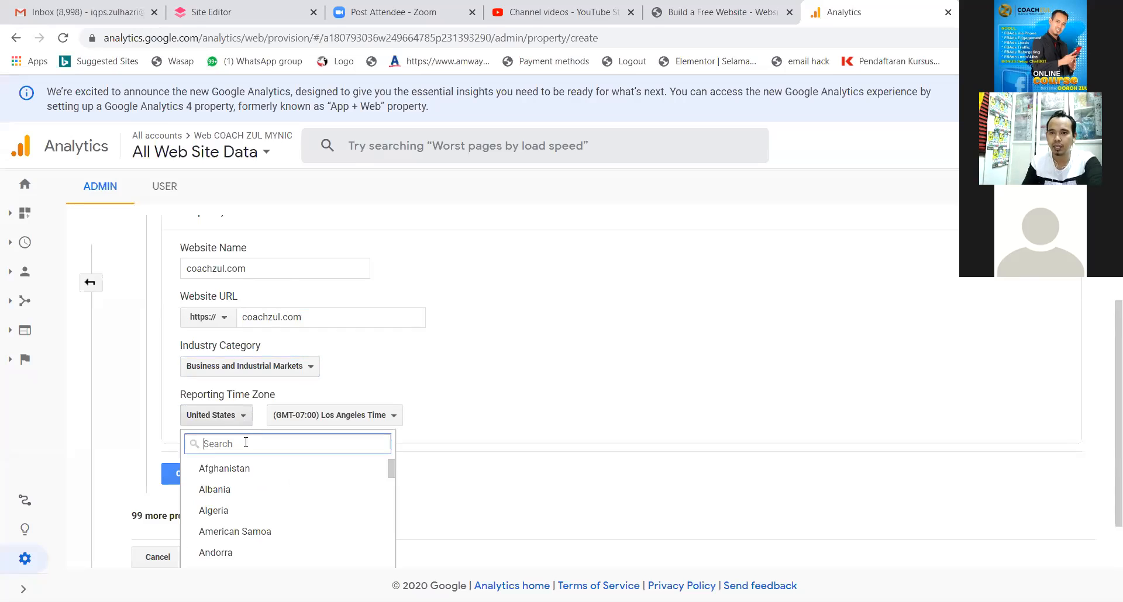
text(mala)
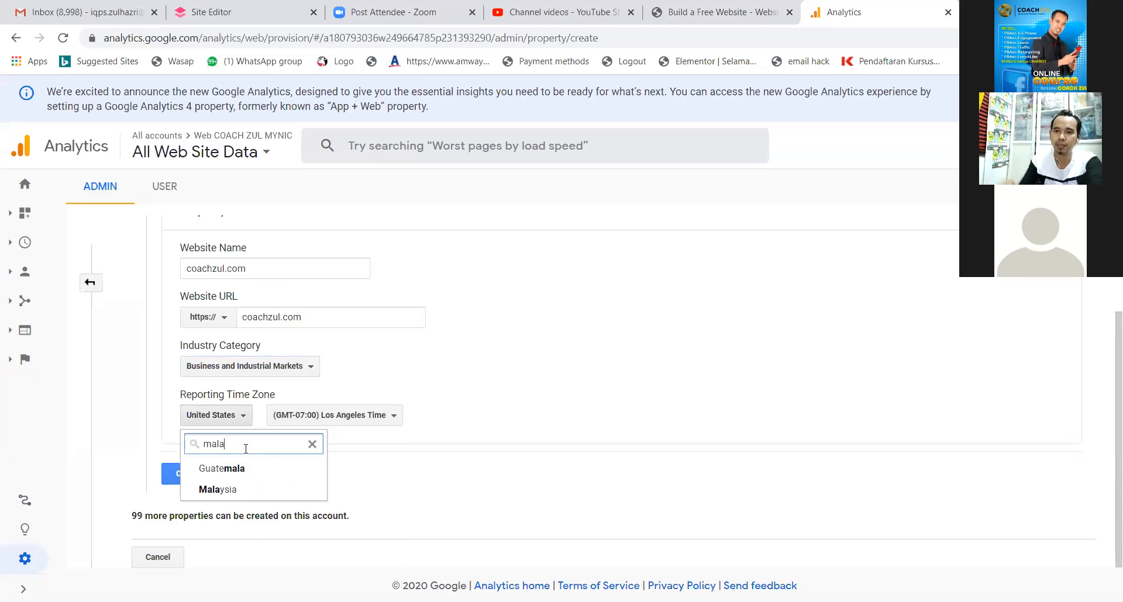
click(241, 495)
click(199, 474)
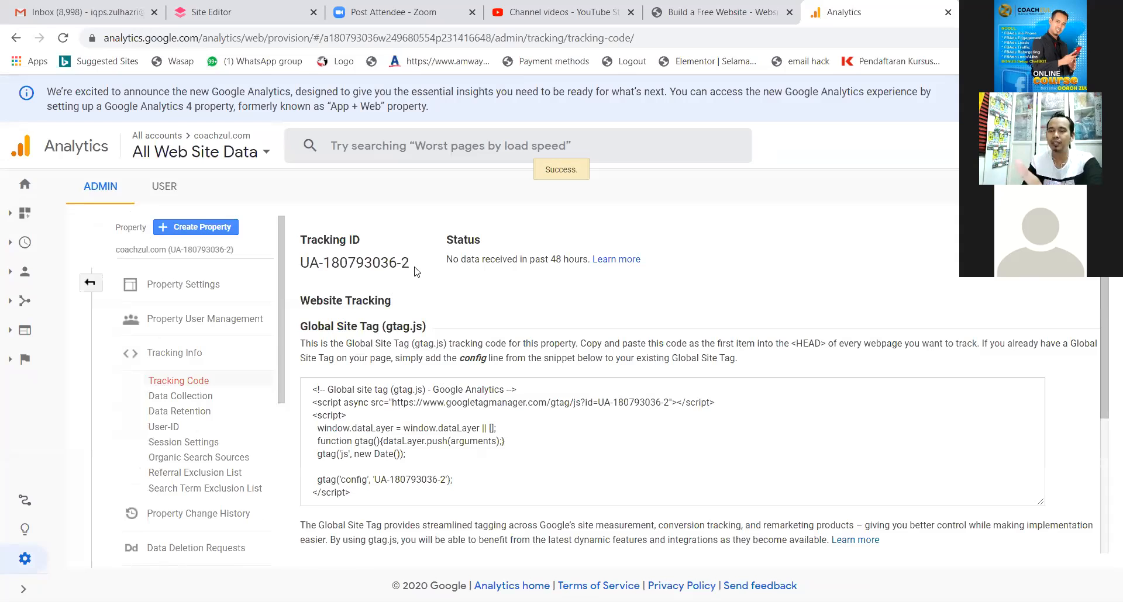
Copy the second coachzul.com property's tracking ID from the Tracking Code page.
drag(413, 268, 301, 268)
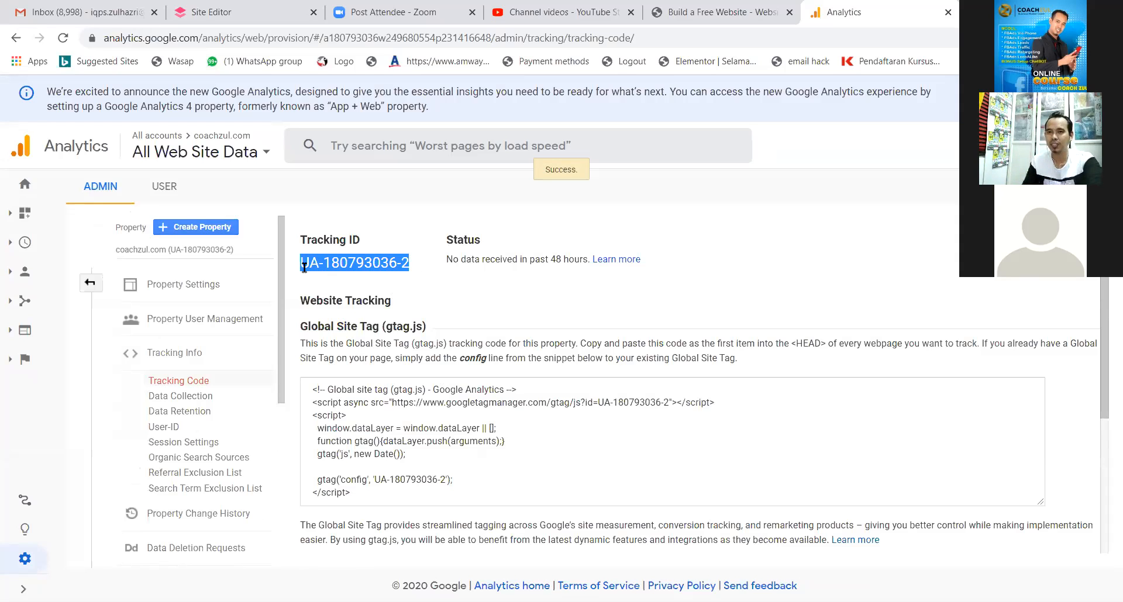
right_click(329, 269)
click(354, 279)
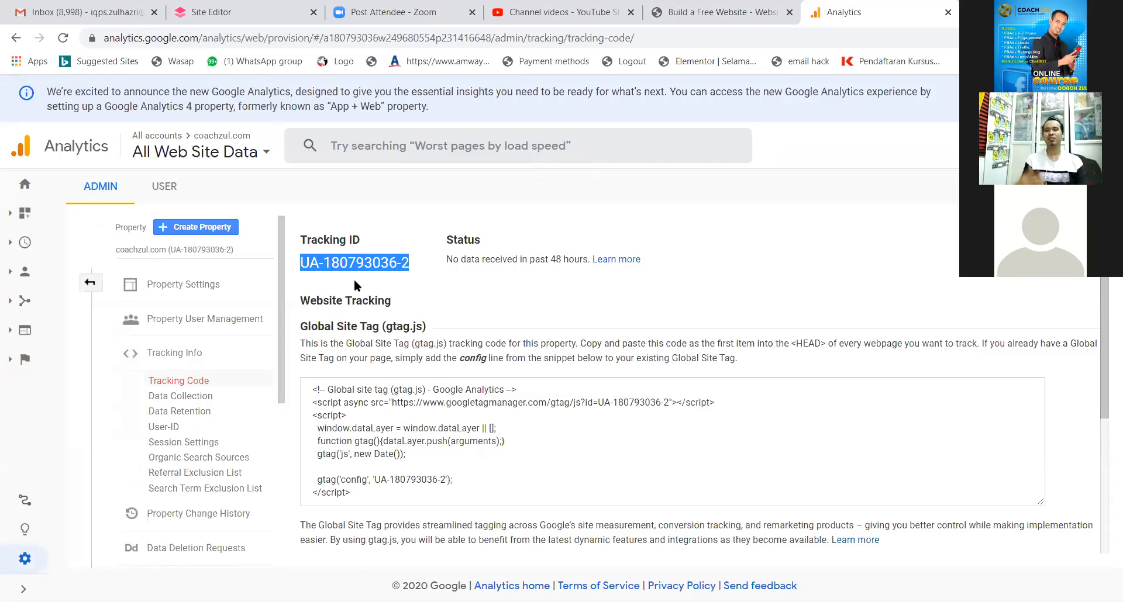
click(365, 287)
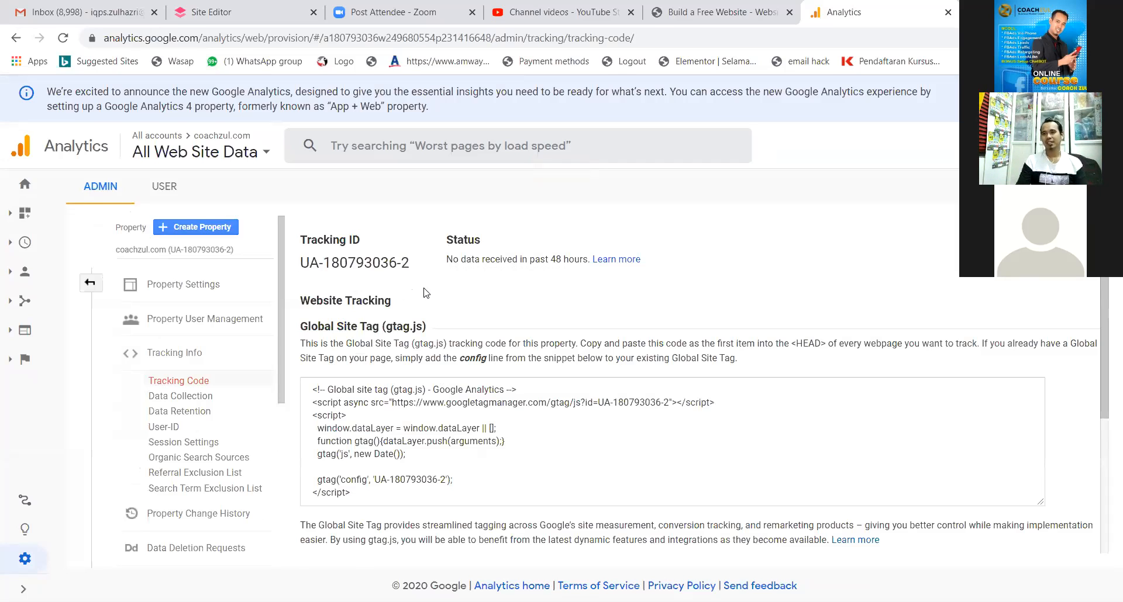
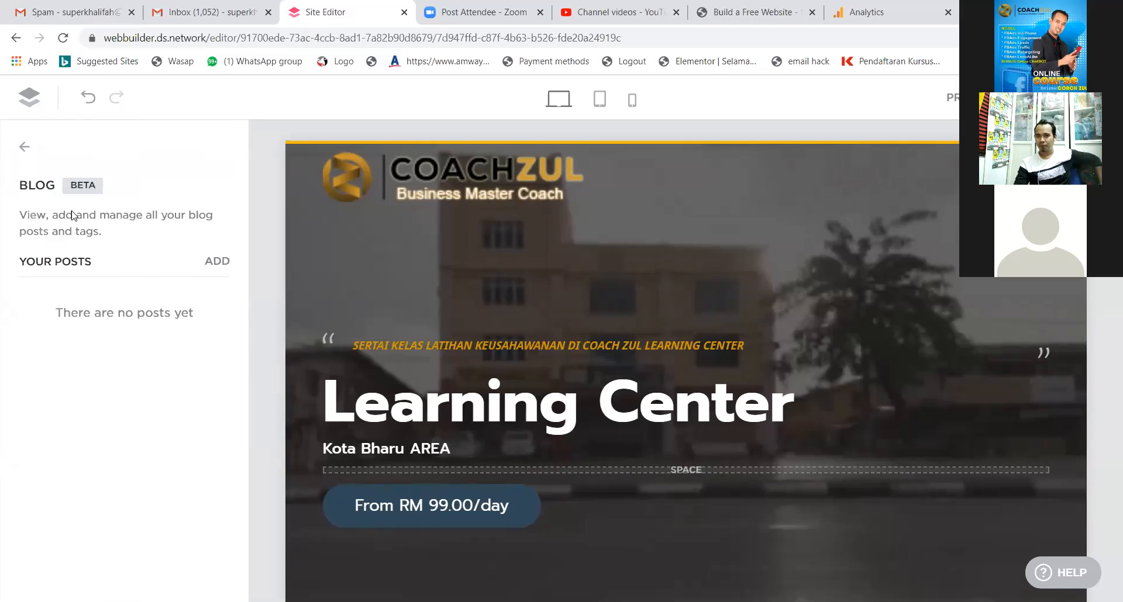
click(219, 261)
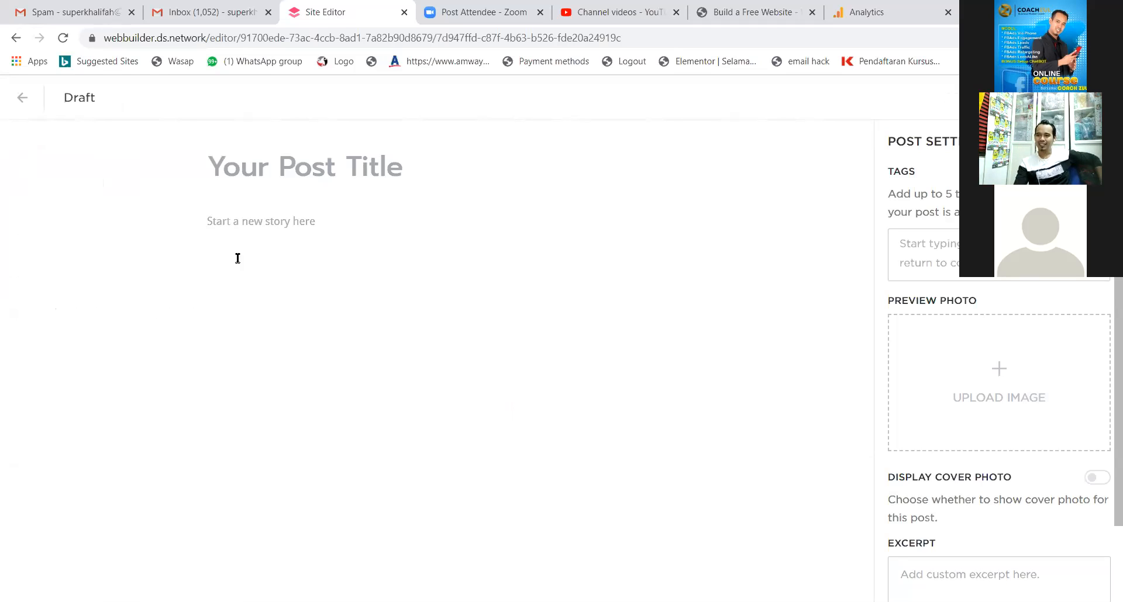
click(21, 98)
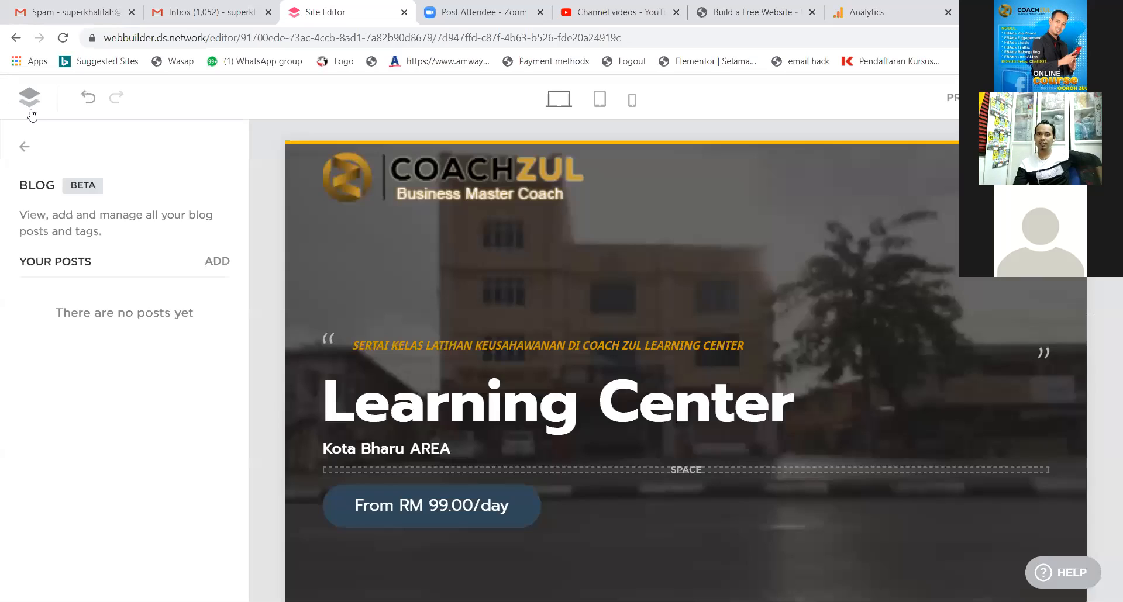
click(24, 147)
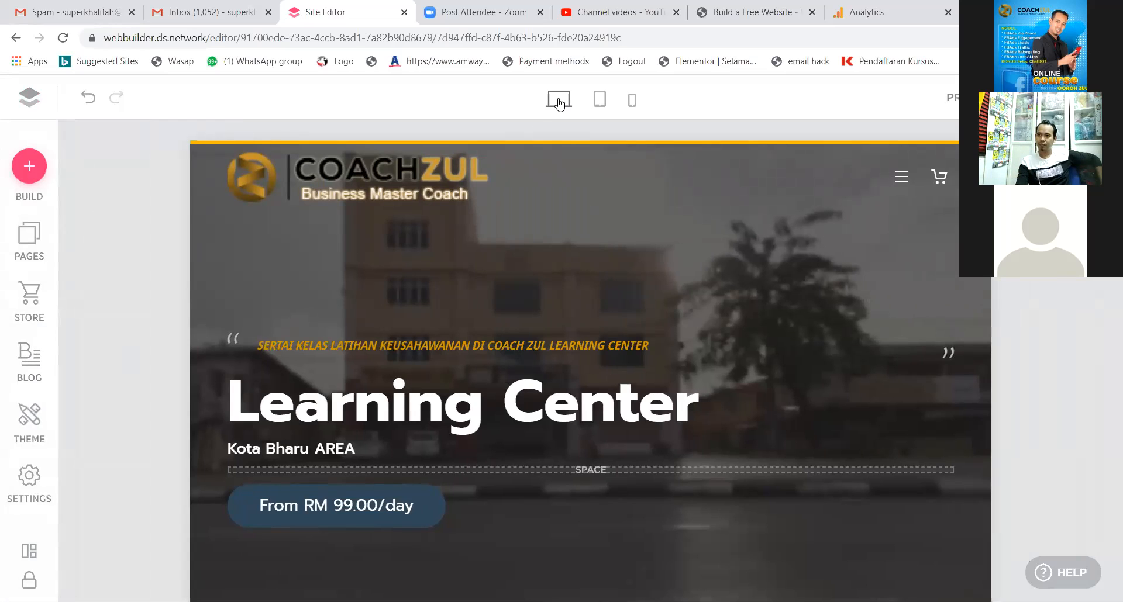
mouse_move(144, 212)
mouse_down()
mouse_move(65, 286)
mouse_move(27, 345)
mouse_up()
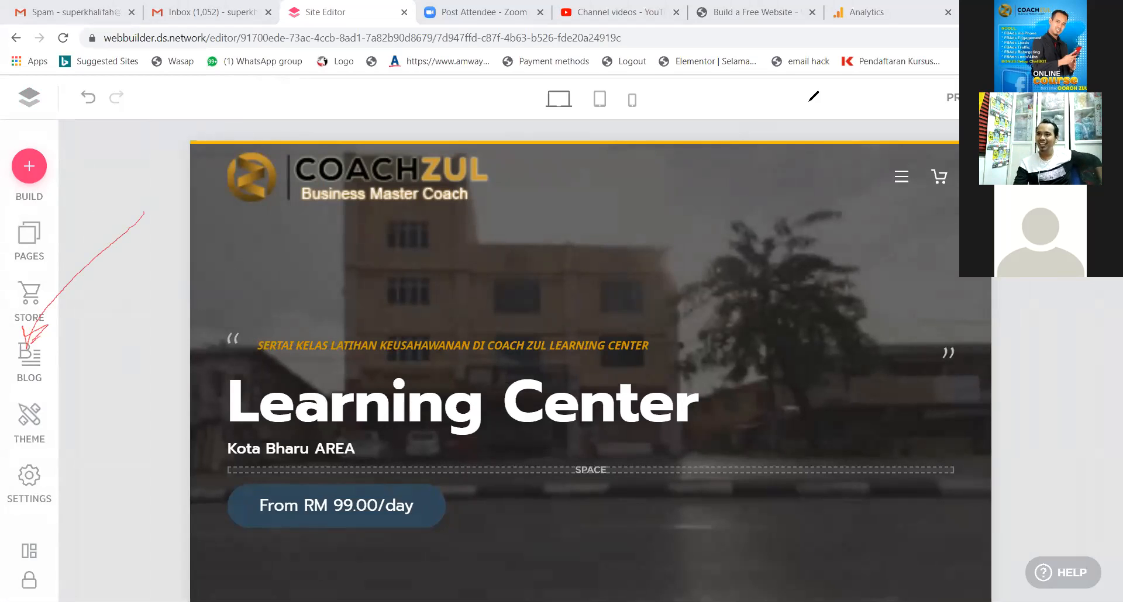
click(744, 118)
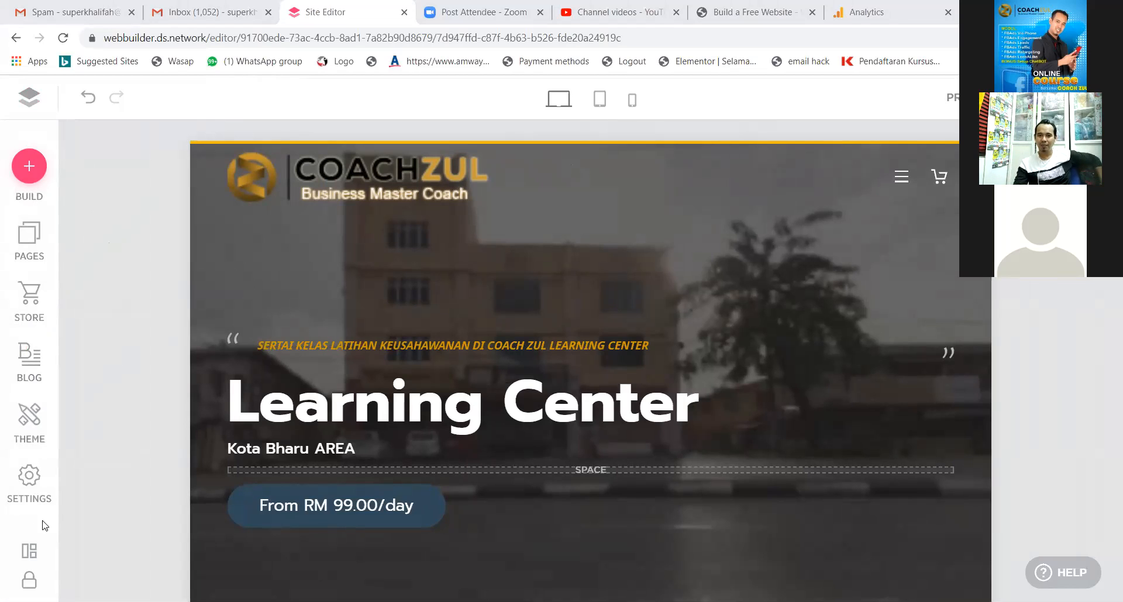
click(21, 488)
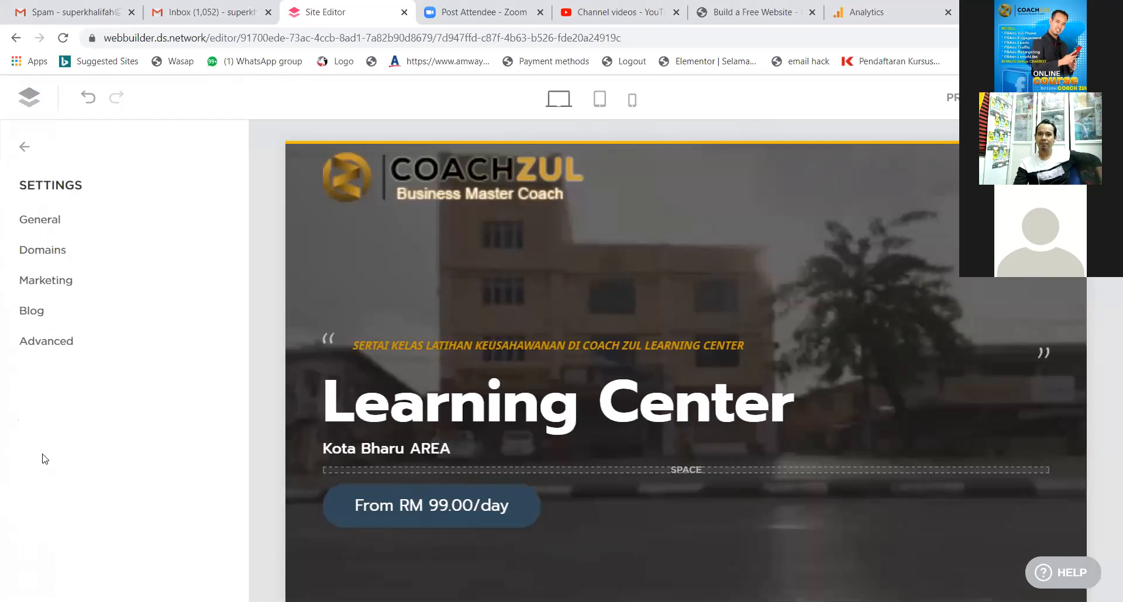
click(59, 324)
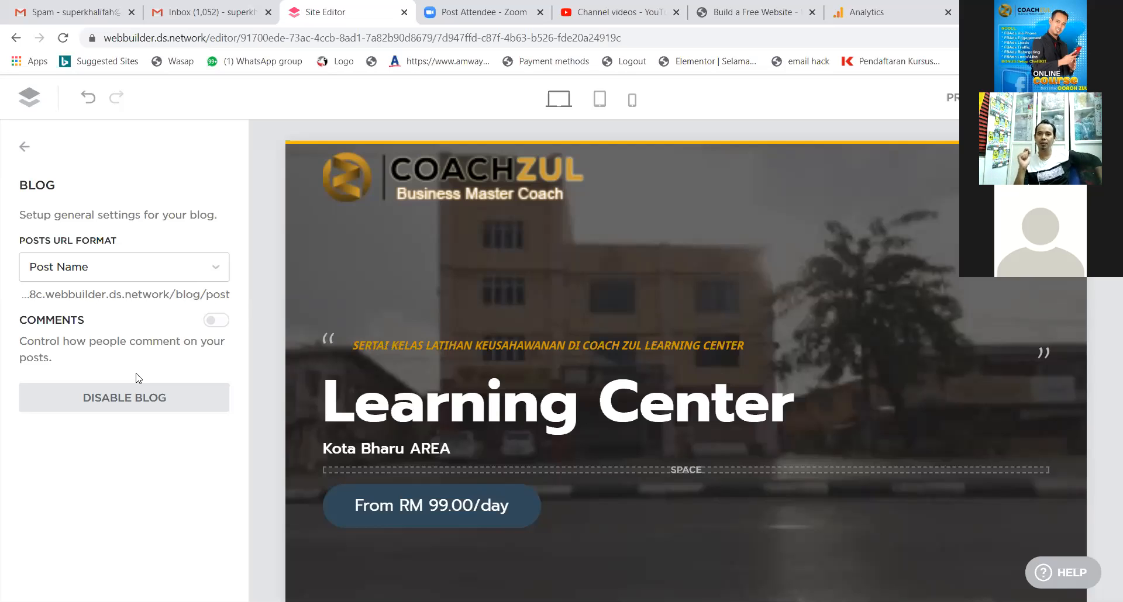
click(22, 149)
click(23, 146)
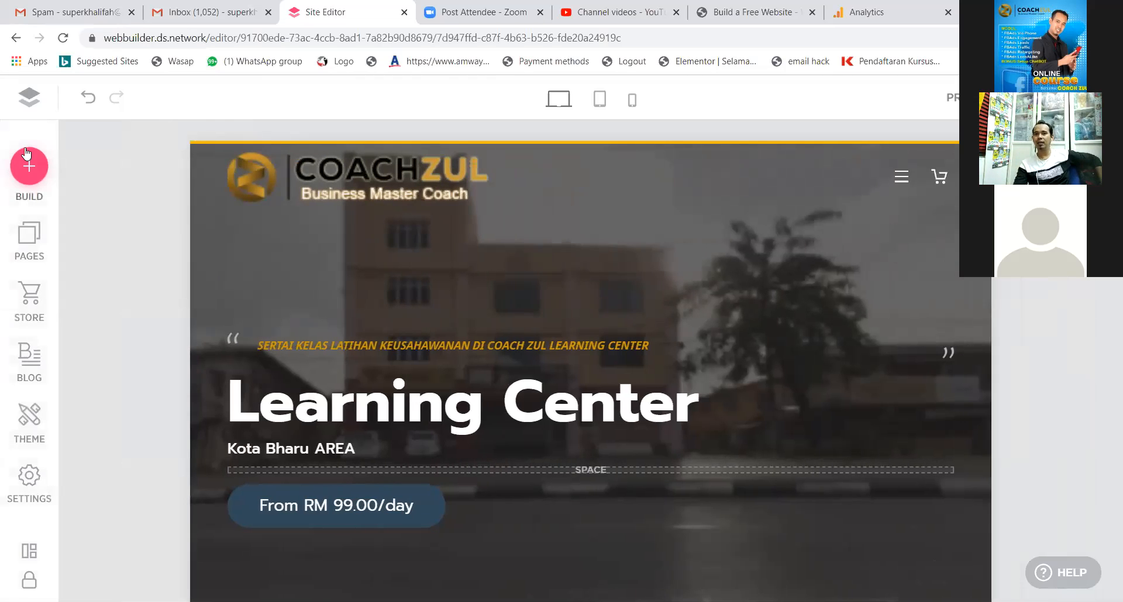
click(34, 362)
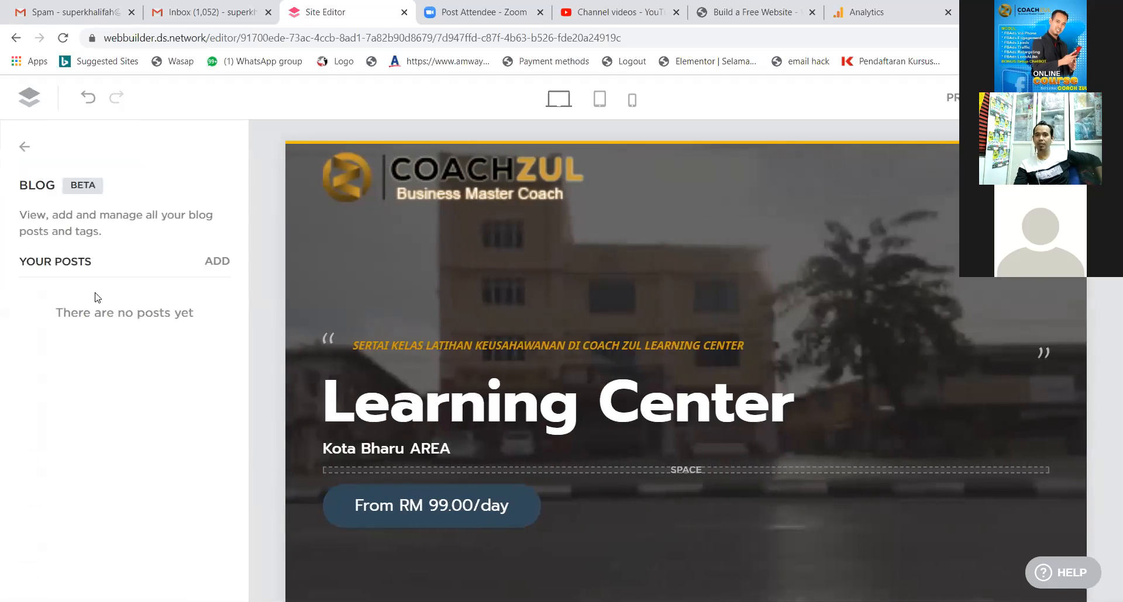
Add a new blog post titled 'Pelancaran Web coachzul.my' and place the cursor in its story body.
click(217, 263)
click(348, 171)
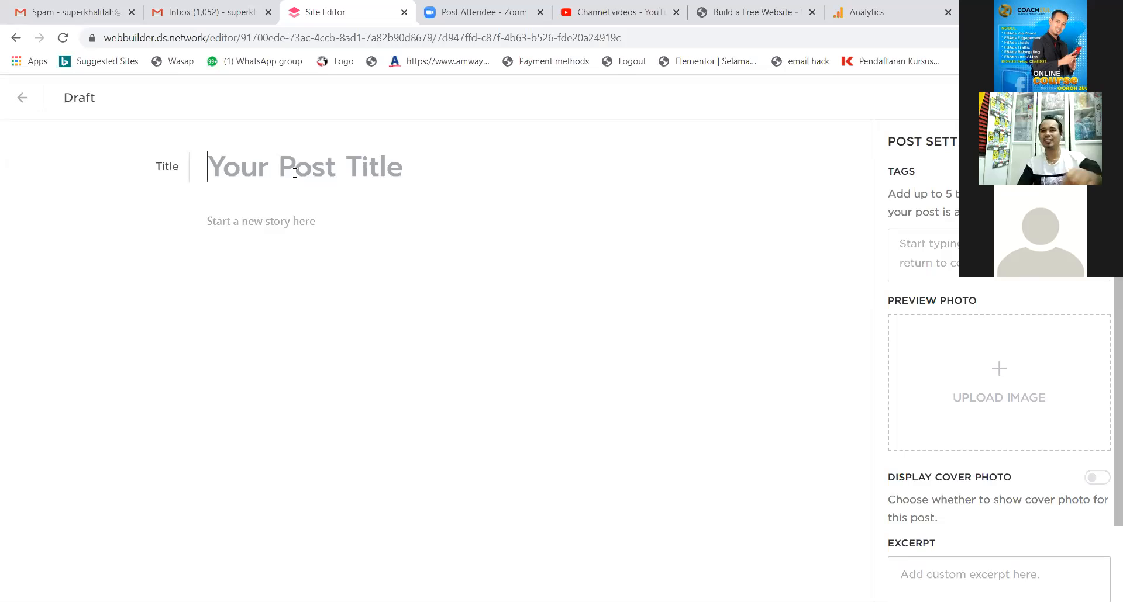
text(Pel)
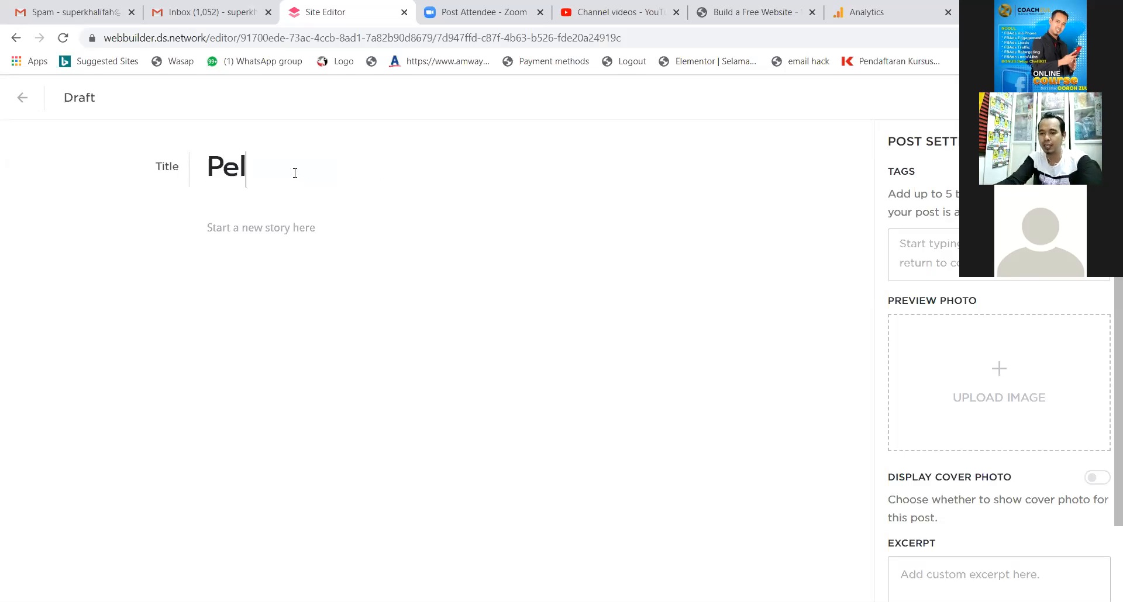
text(ancaran )
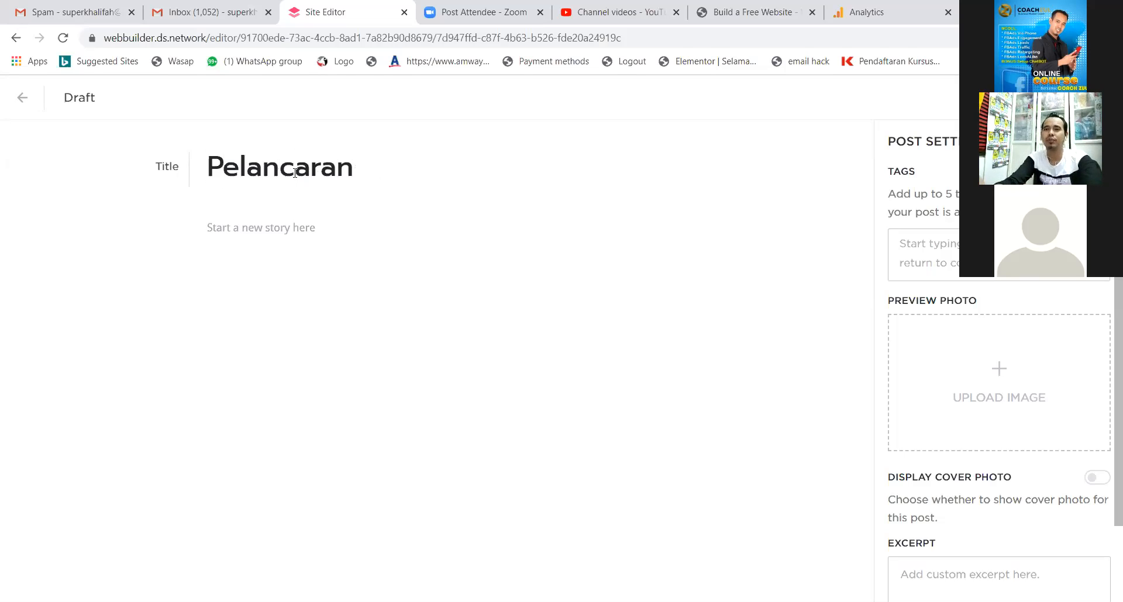
text(Web)
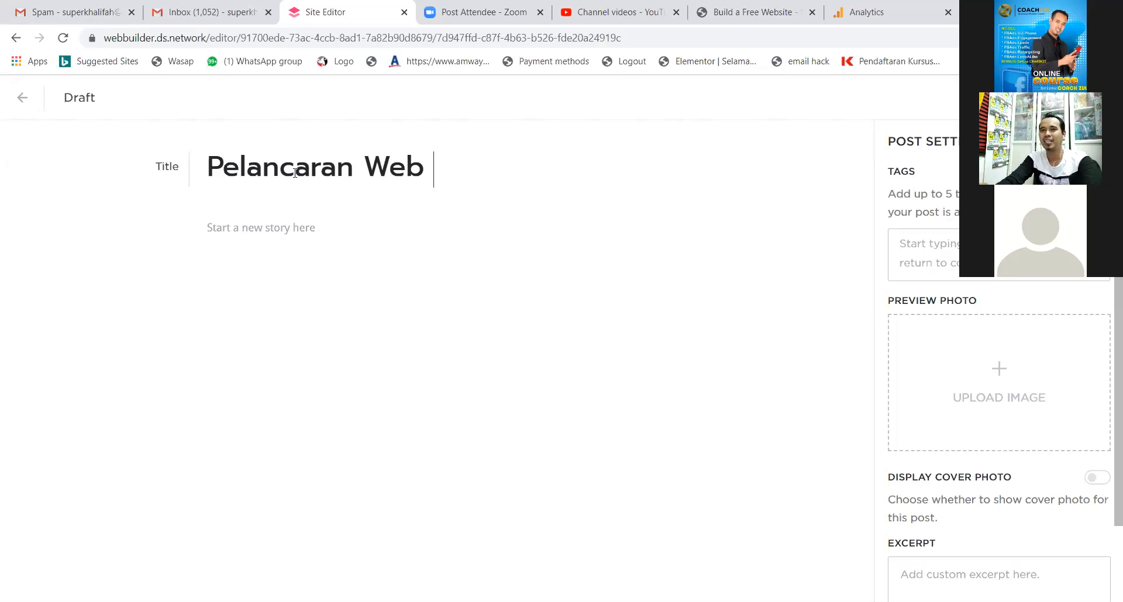
text(coa)
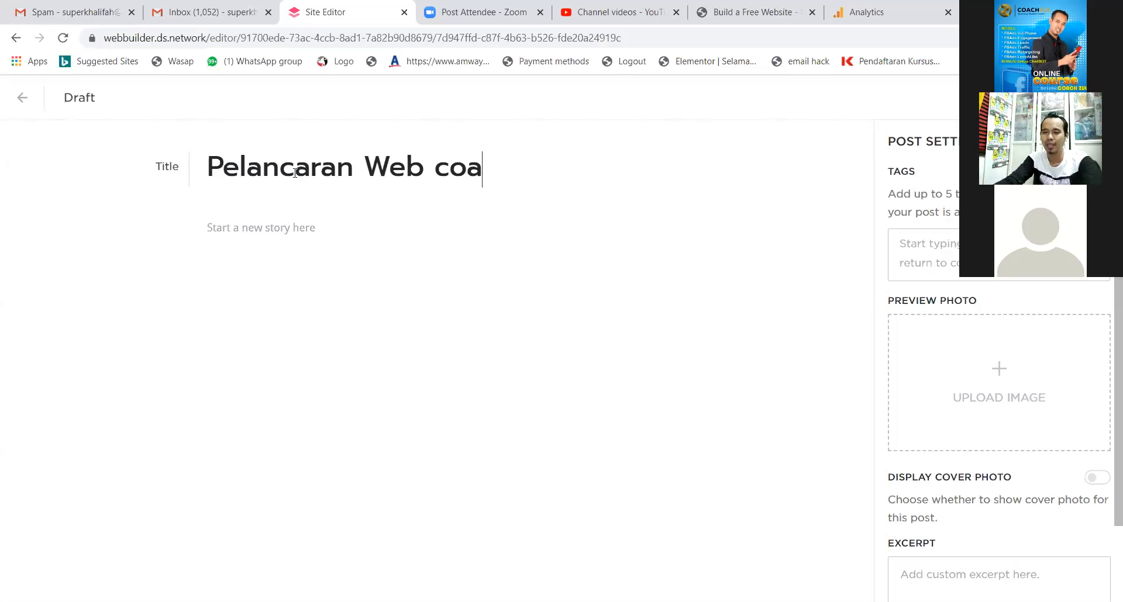
text(chzul.my)
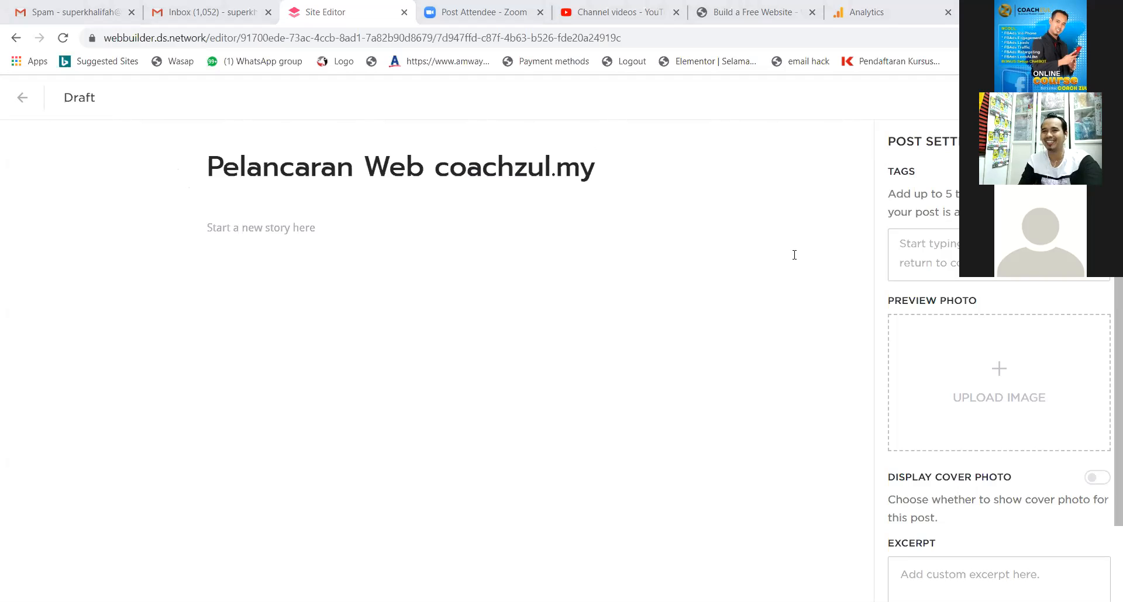
click(320, 234)
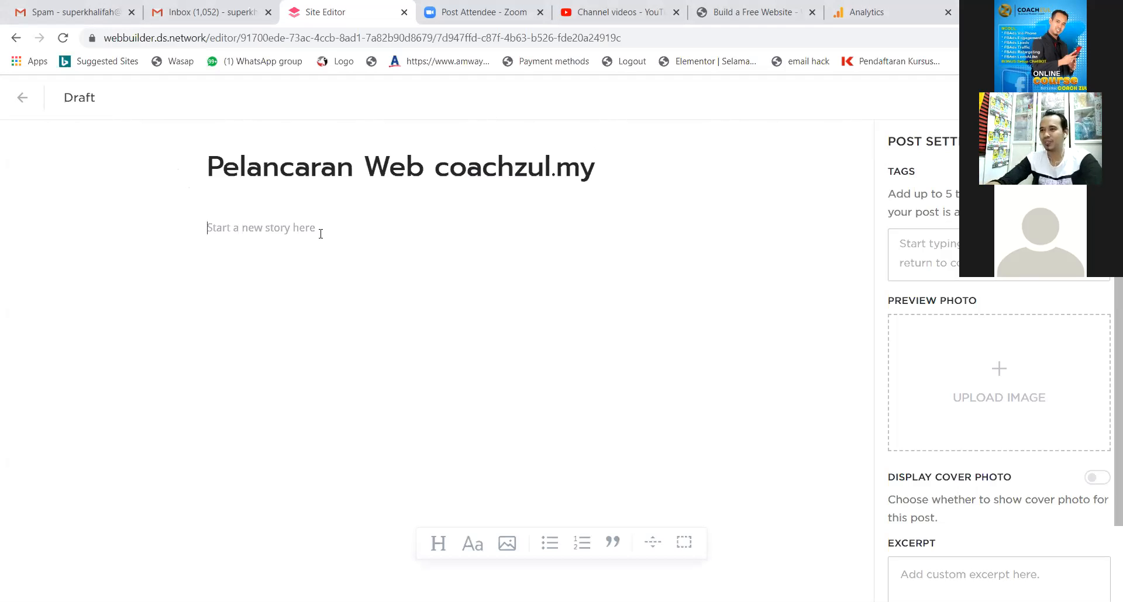
Write the greeting announcing Web Coachzul.my's 18.10.2020 launch with MyNIC, plus a line 'berlajar bersama tenaga pengajar' crediting the coach.
text(hai Gais)
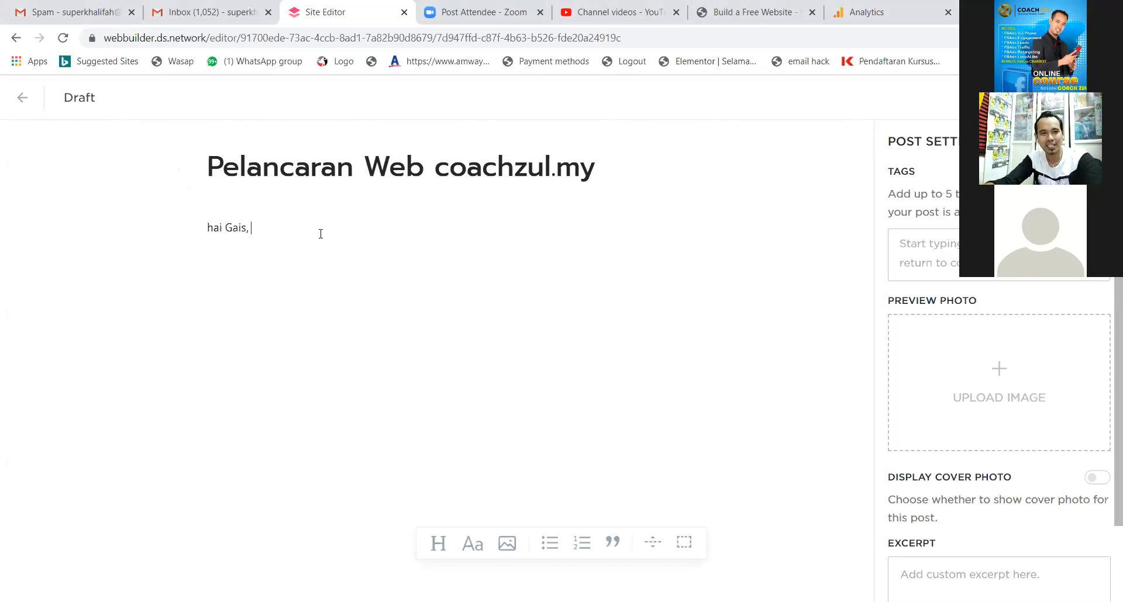
text(, Web Co)
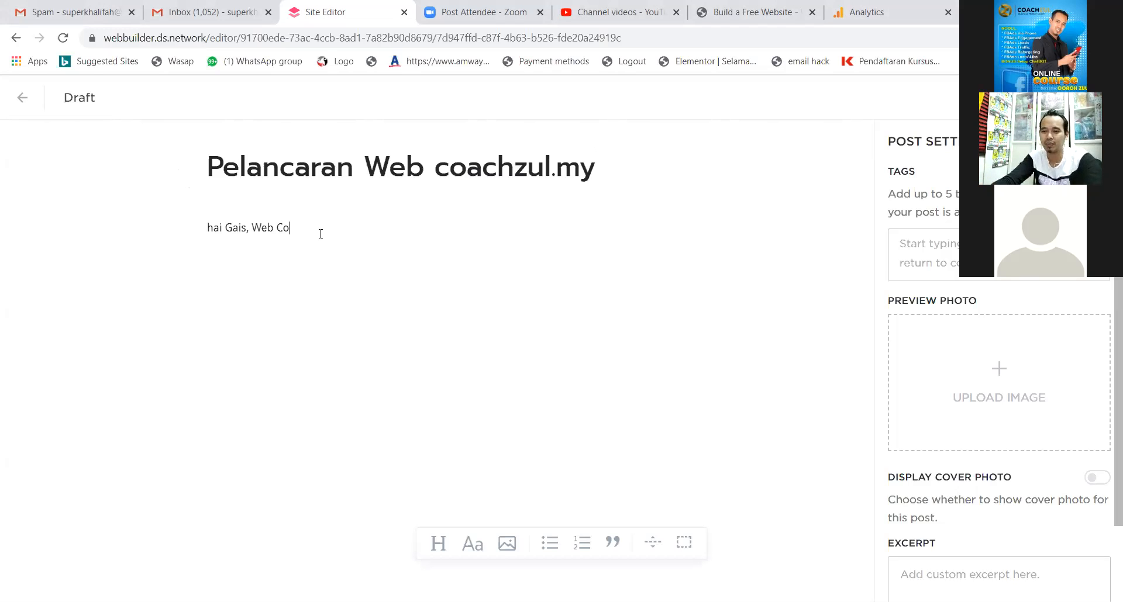
text(achzul.my )
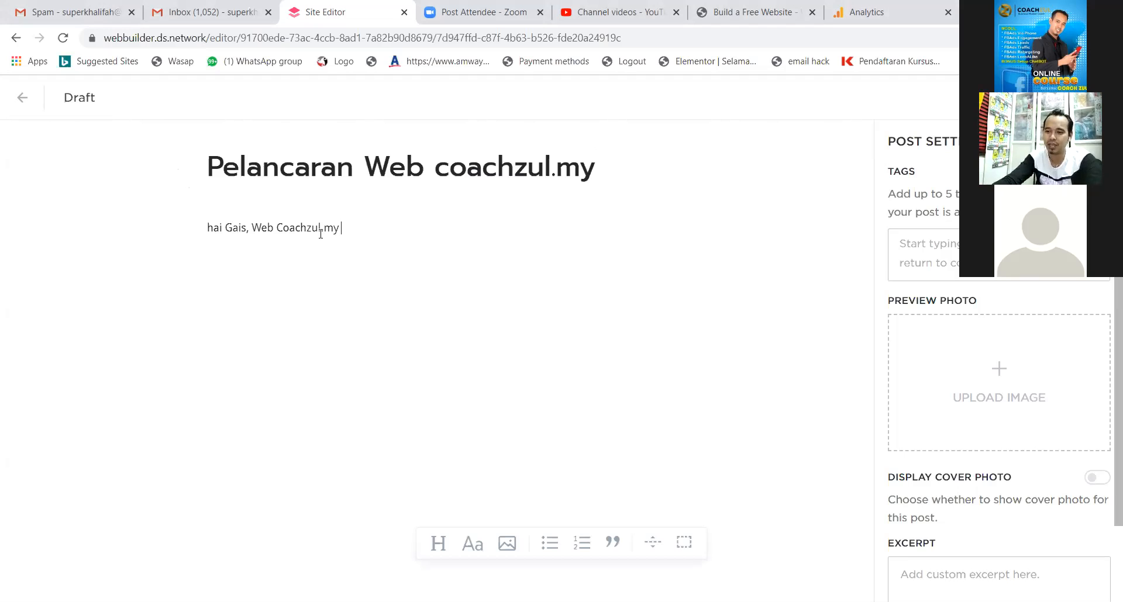
text(diwujudkan pada )
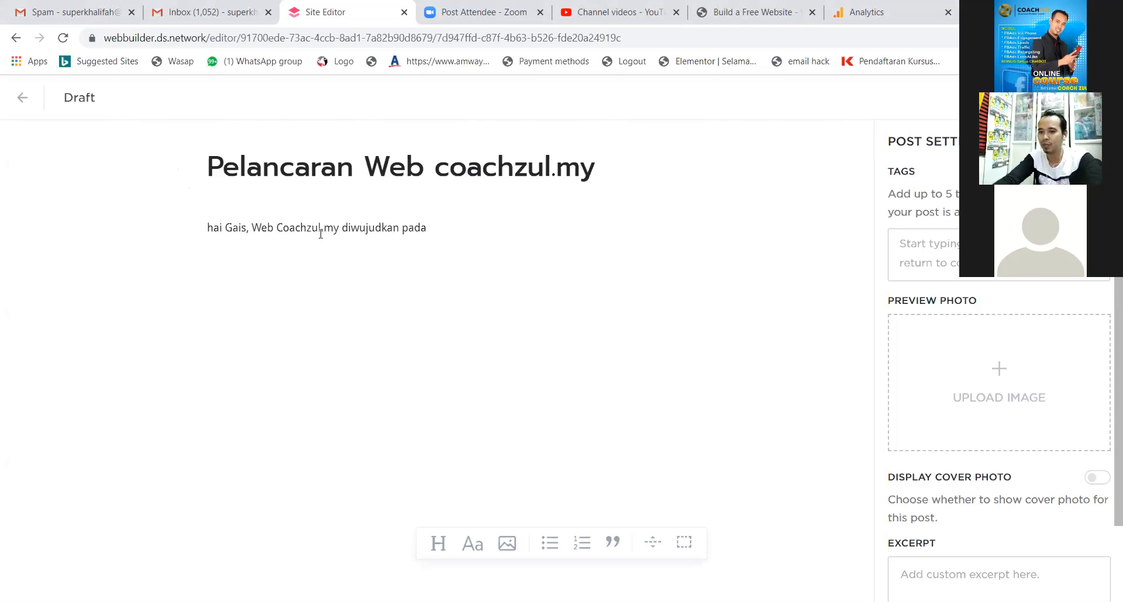
text(18)
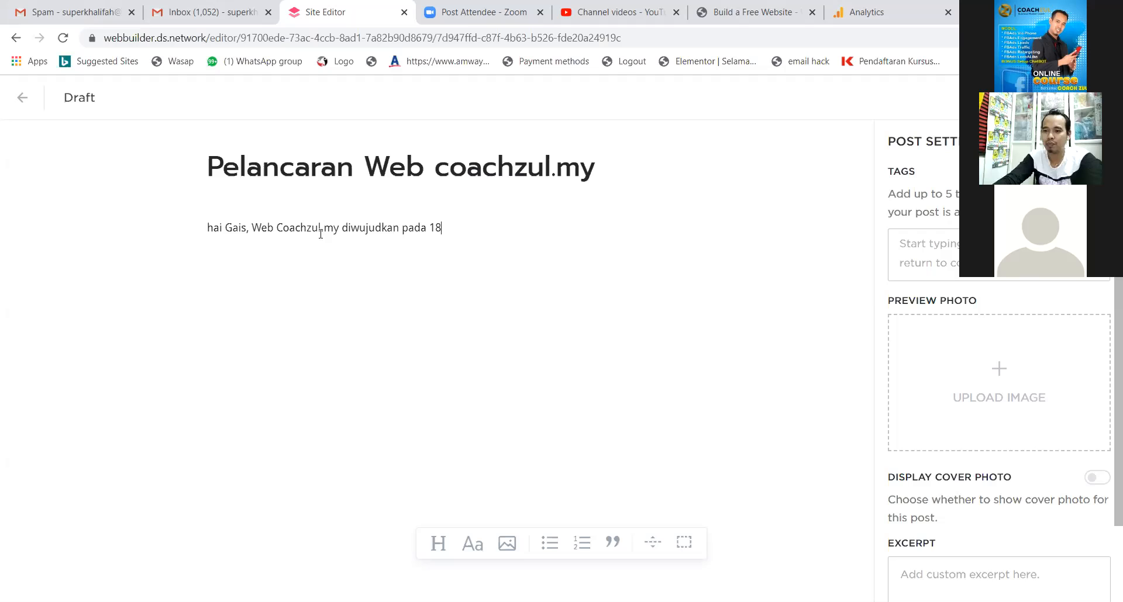
text(.10.202)
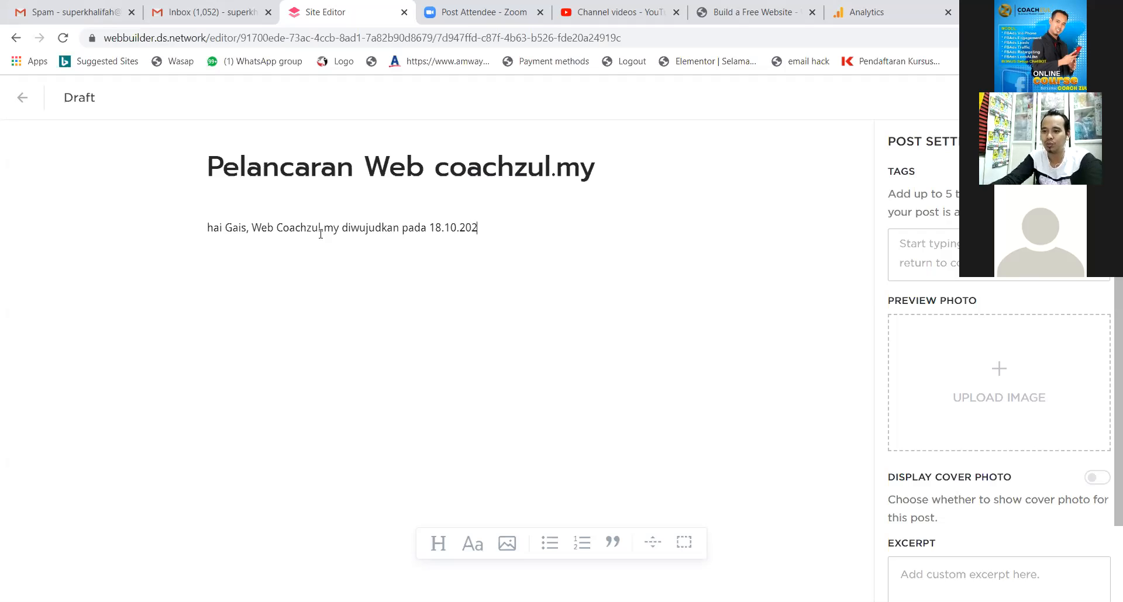
text(0 bersama)
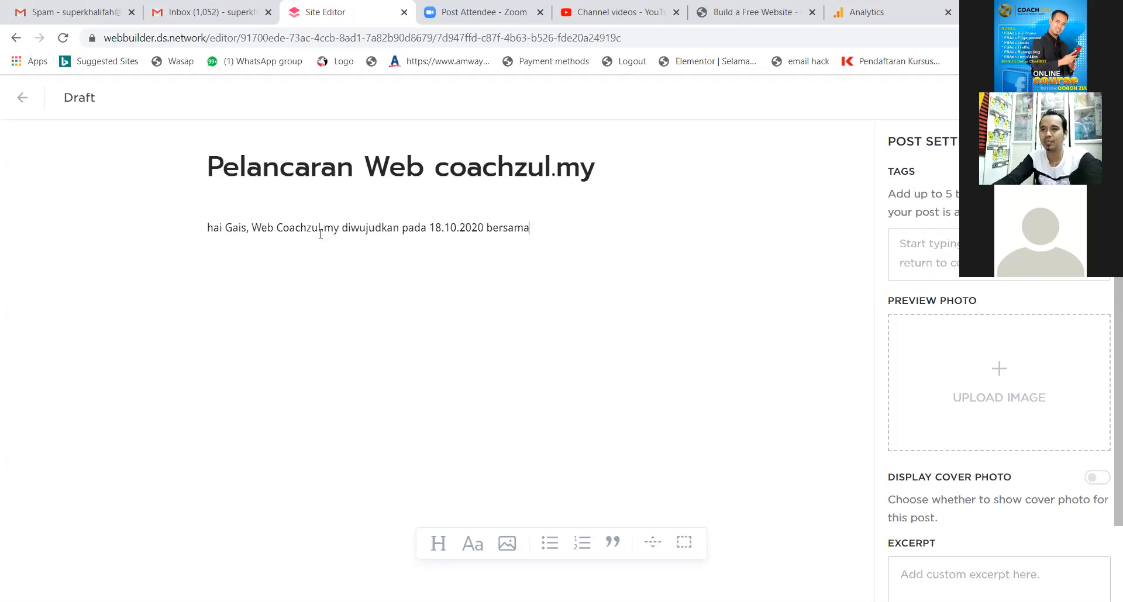
text( MyNIC )
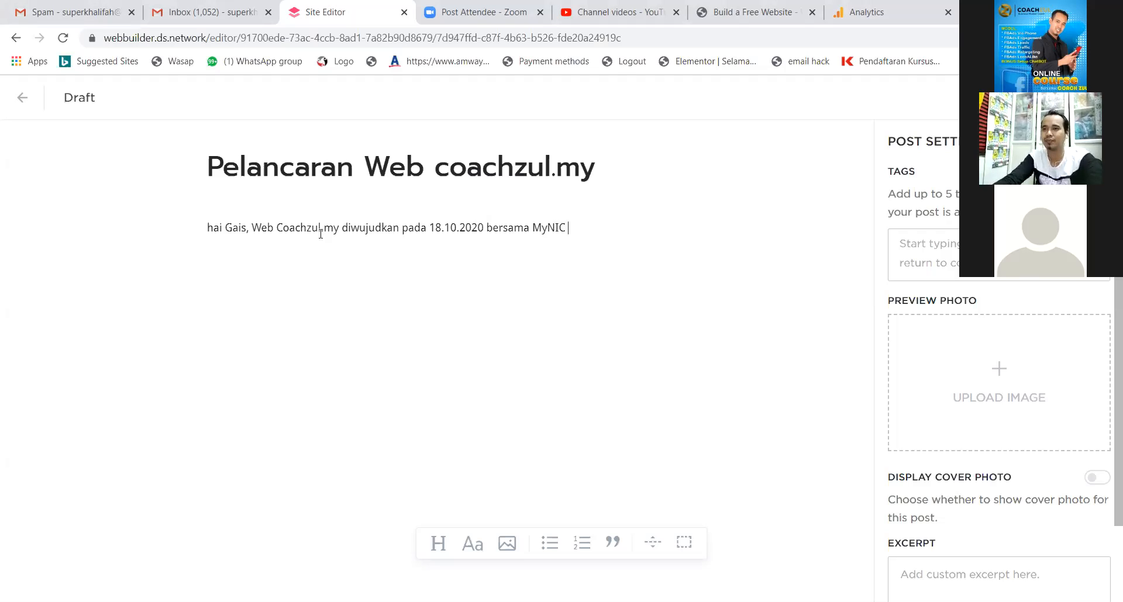
text(- )
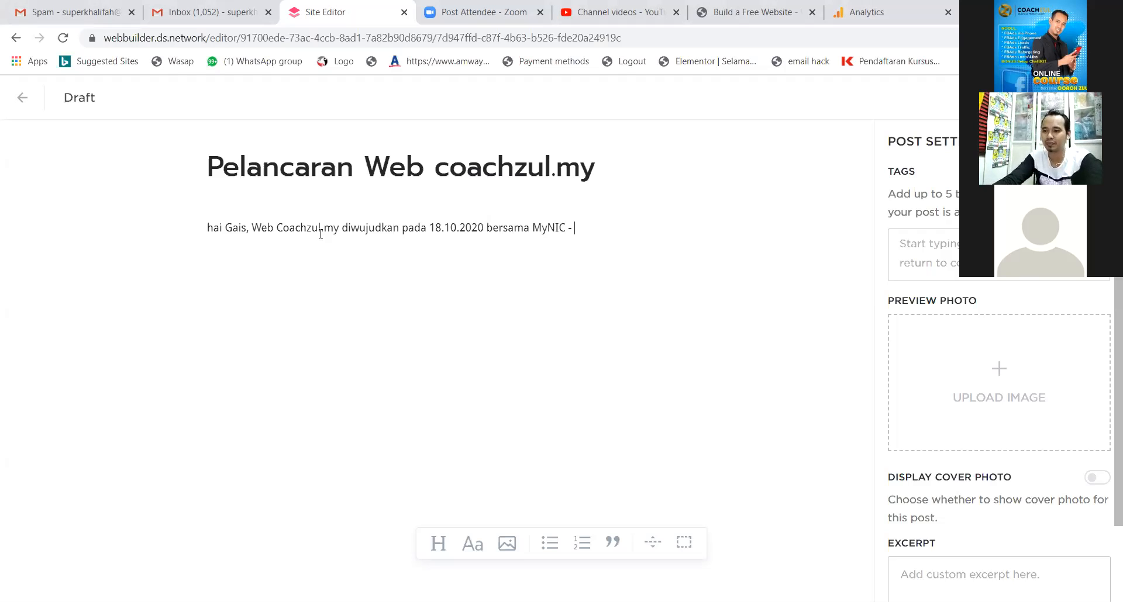
text(peneraju )
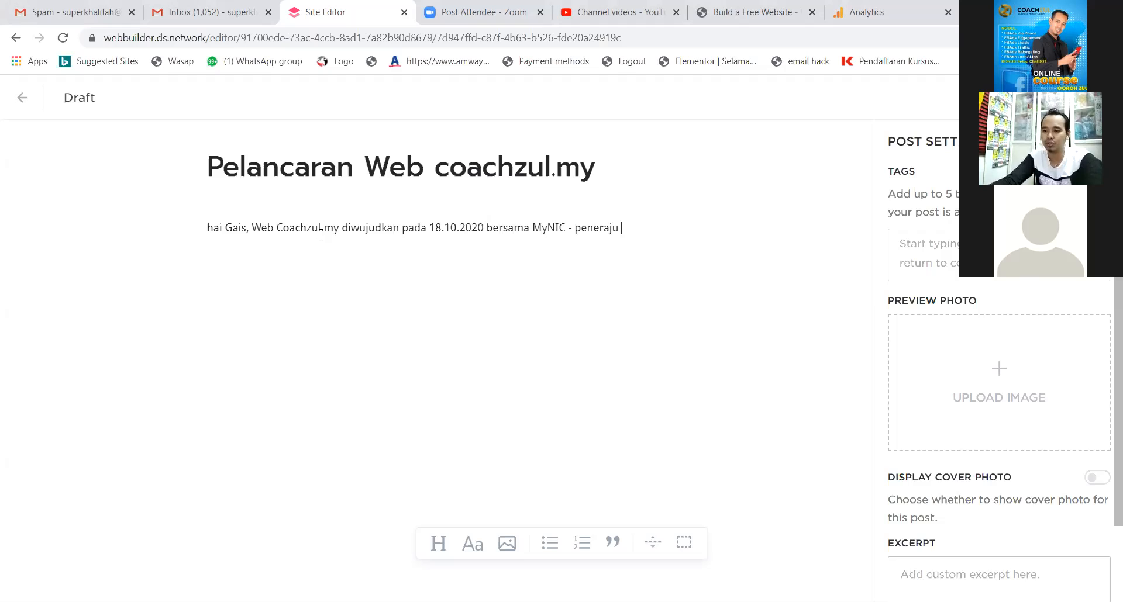
text(.my di MALAYSIA. )
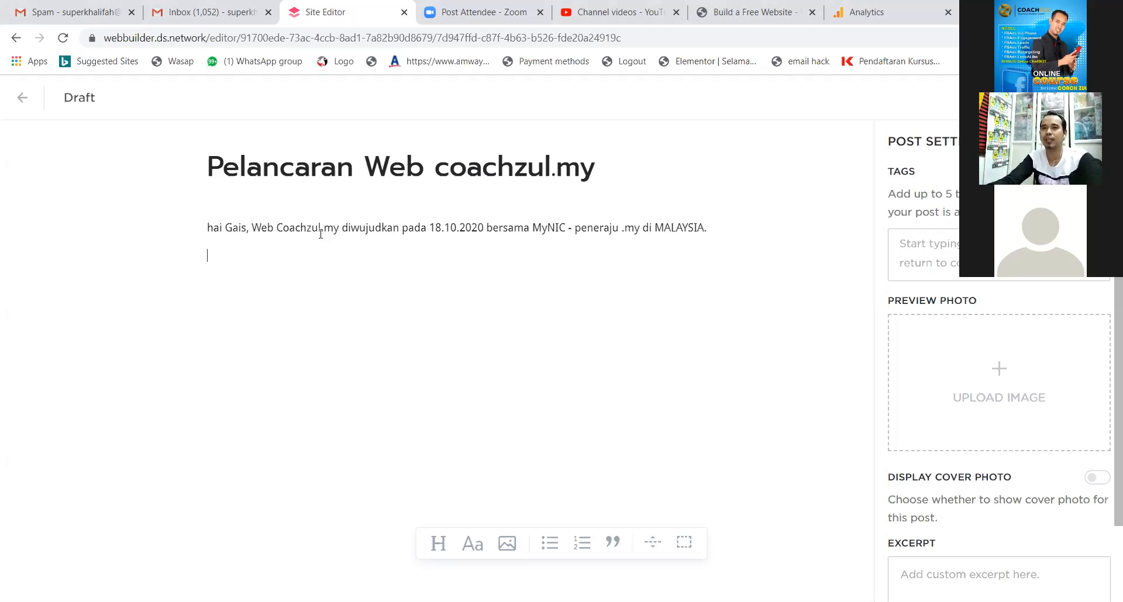
text(Say)
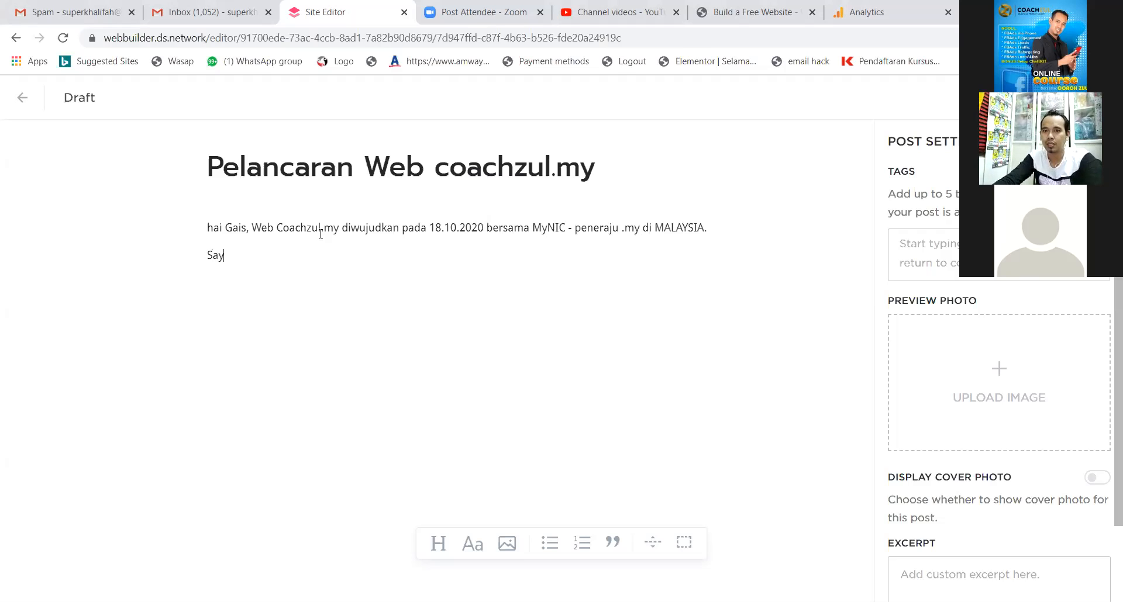
text(a Coach Zul)
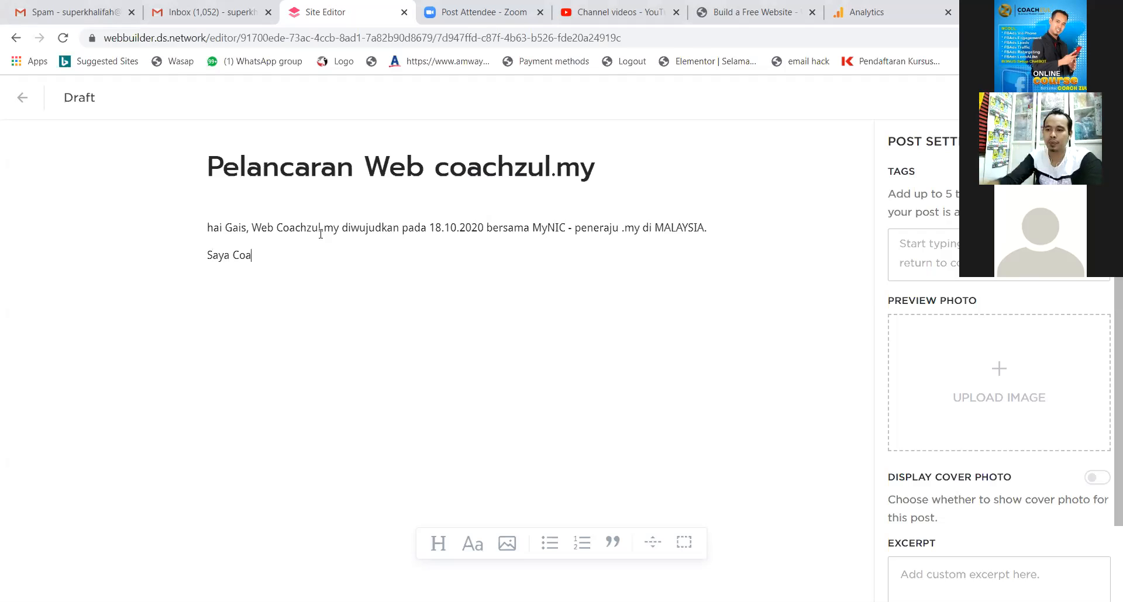
key(BackSpace)
key(BackSpace)
key(BackSpace)
key(BackSpace)
key(BackSpace)
key(BackSpace)
key(BackSpace)
key(BackSpace)
key(BackSpace)
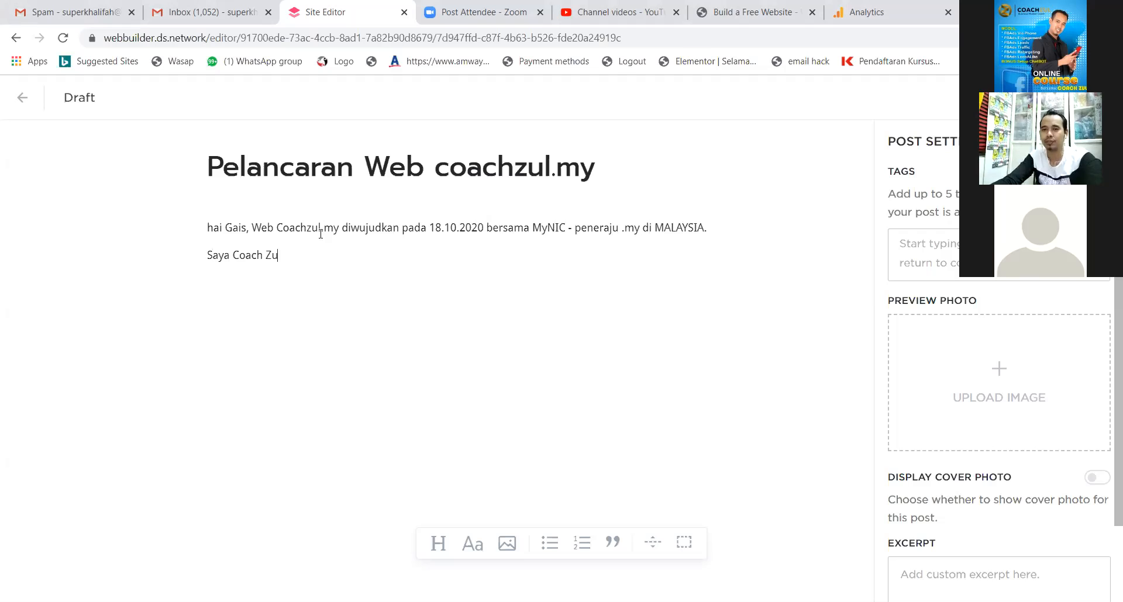
text(ber)
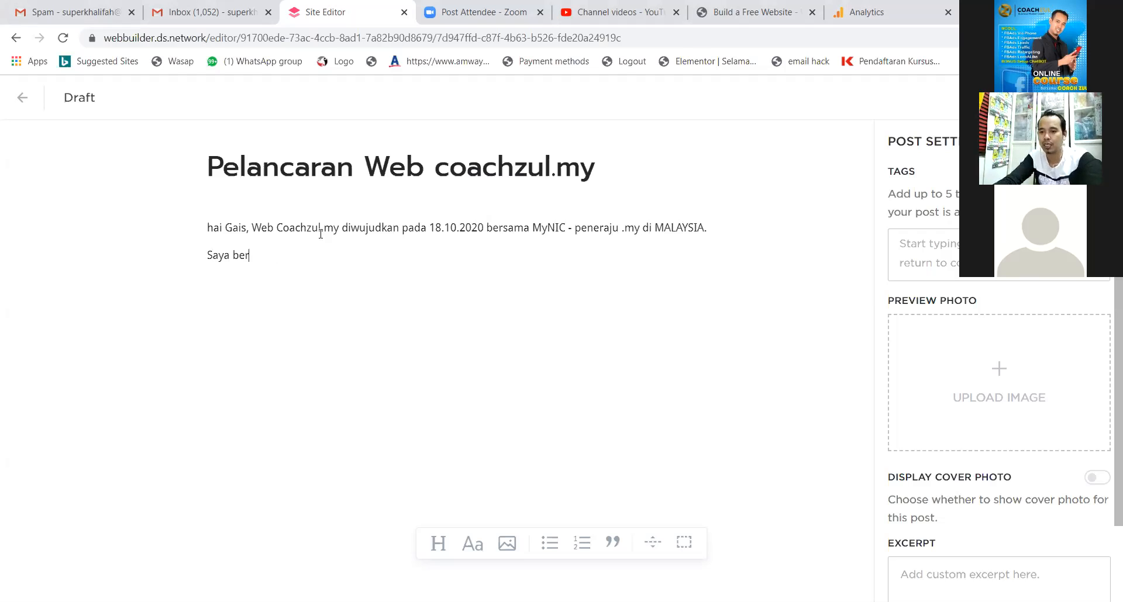
text(lajar ber)
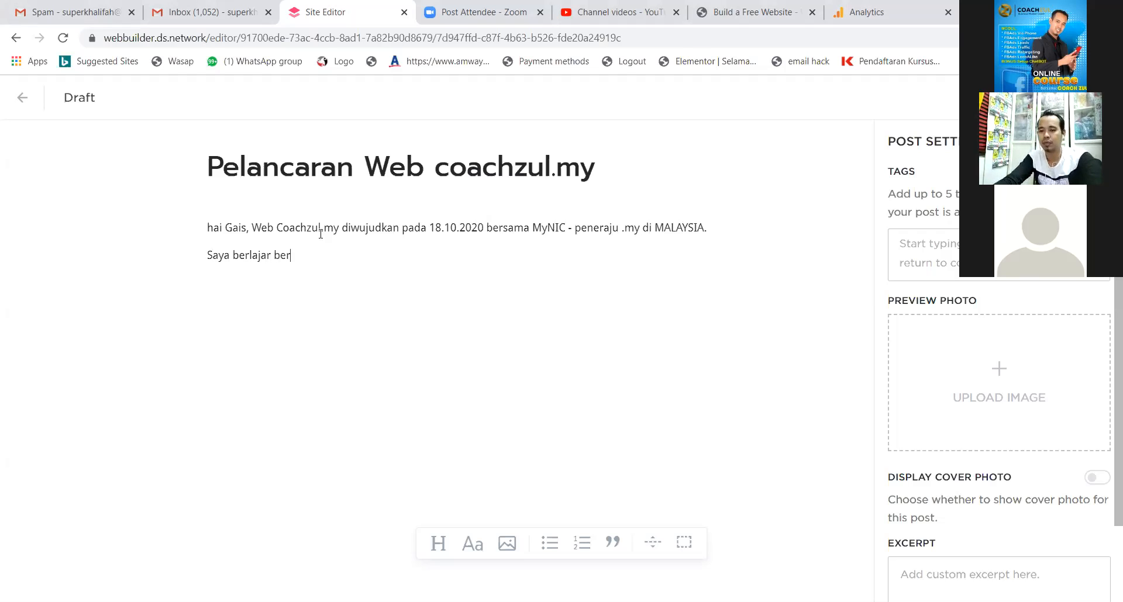
text(sama tenaga pengajar)
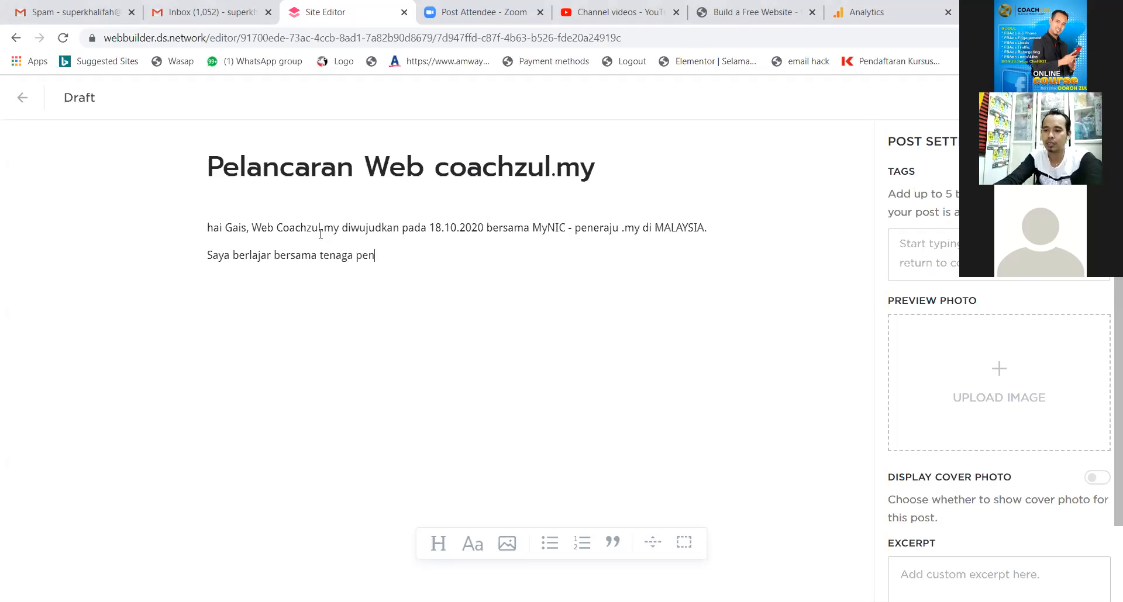
text(, Coach Zul)
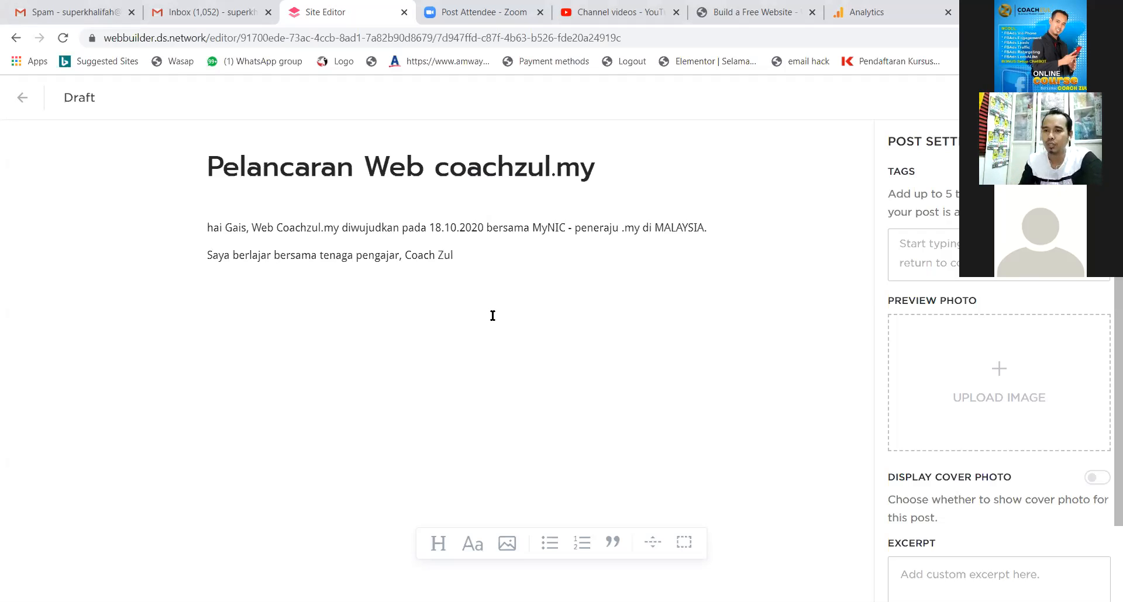
drag(467, 260, 404, 255)
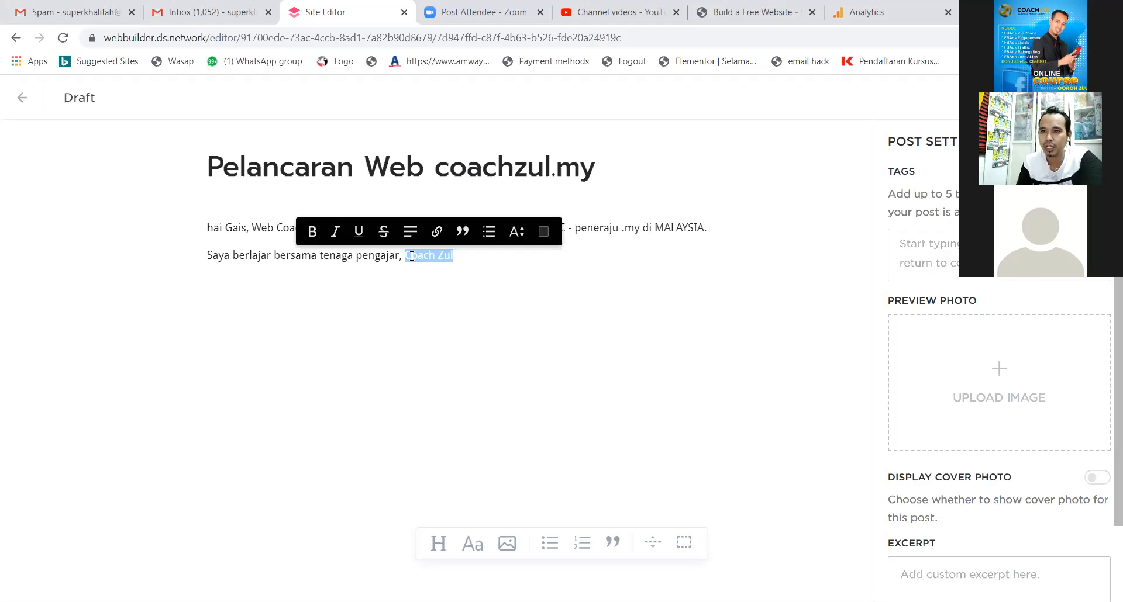
click(436, 233)
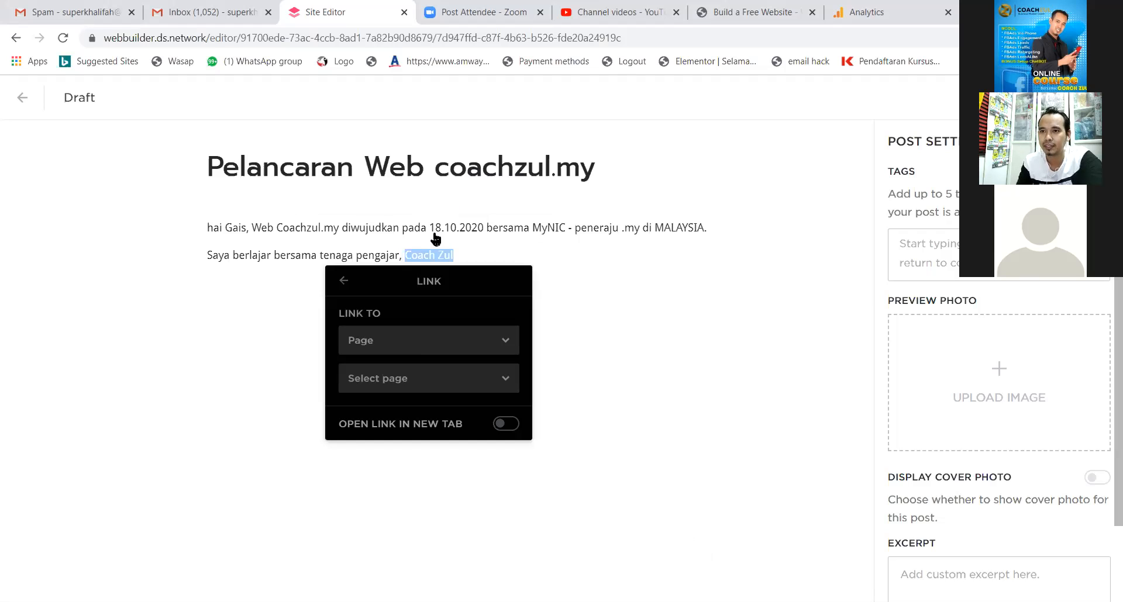
click(420, 347)
click(377, 375)
click(409, 376)
text(www)
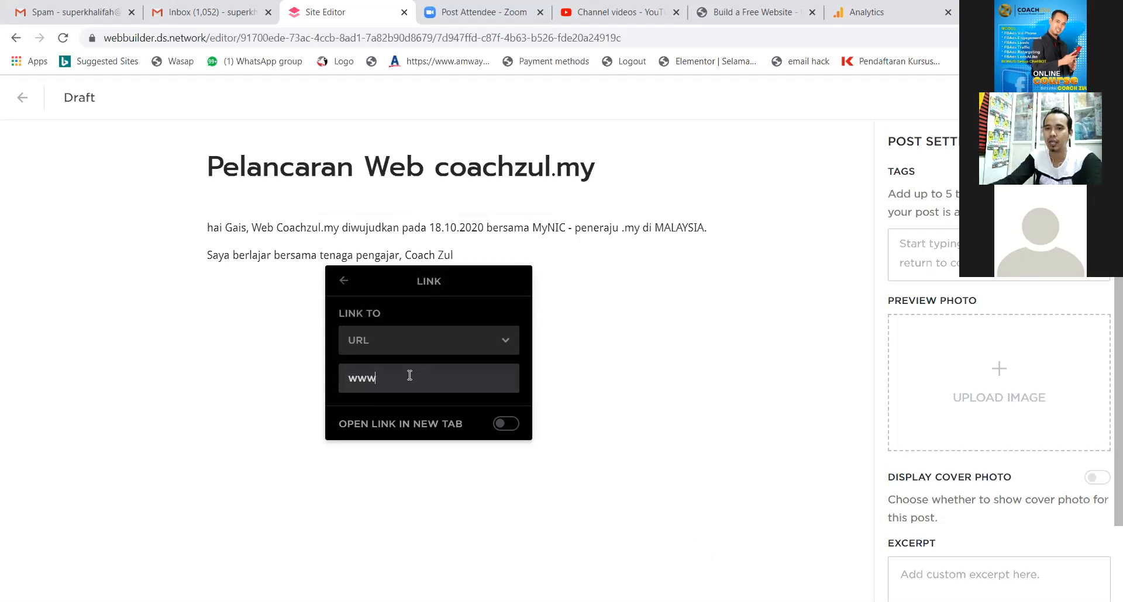
text(.coachzul.com)
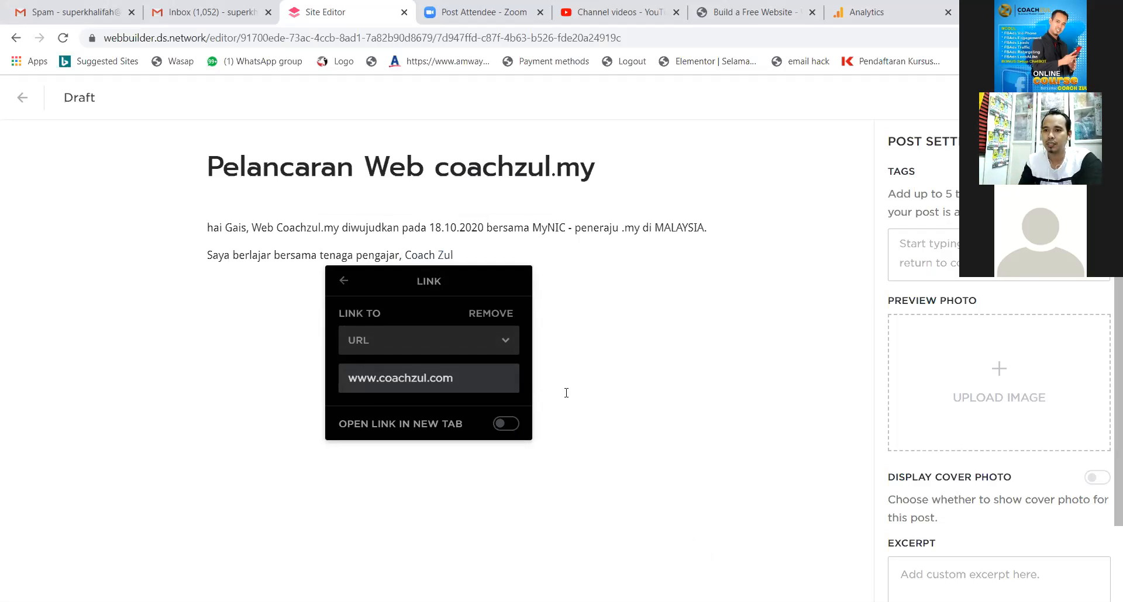
click(507, 426)
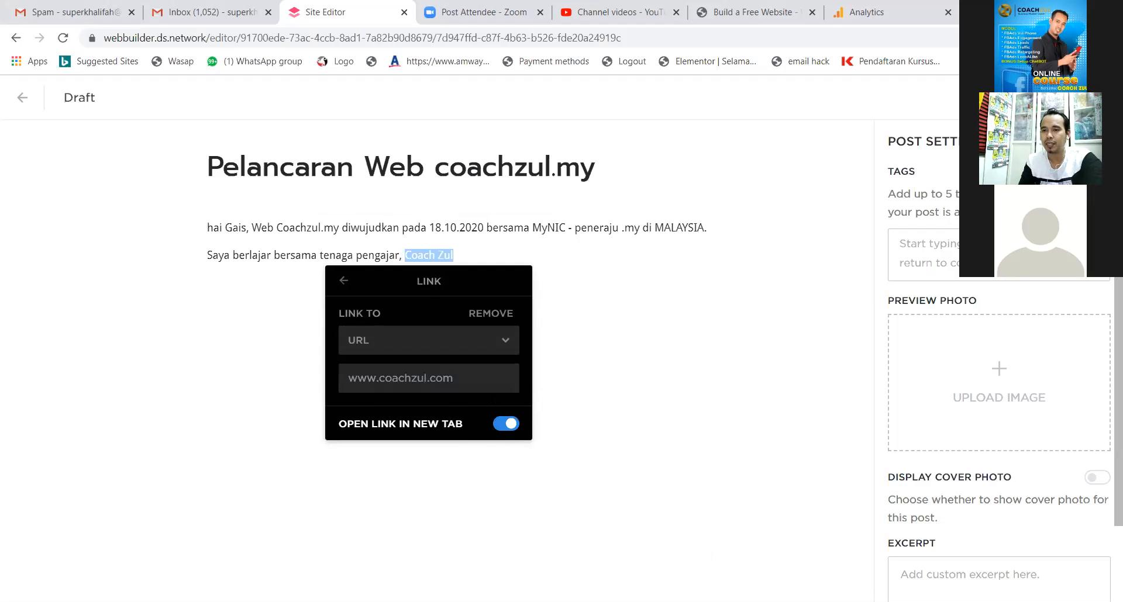
click(573, 373)
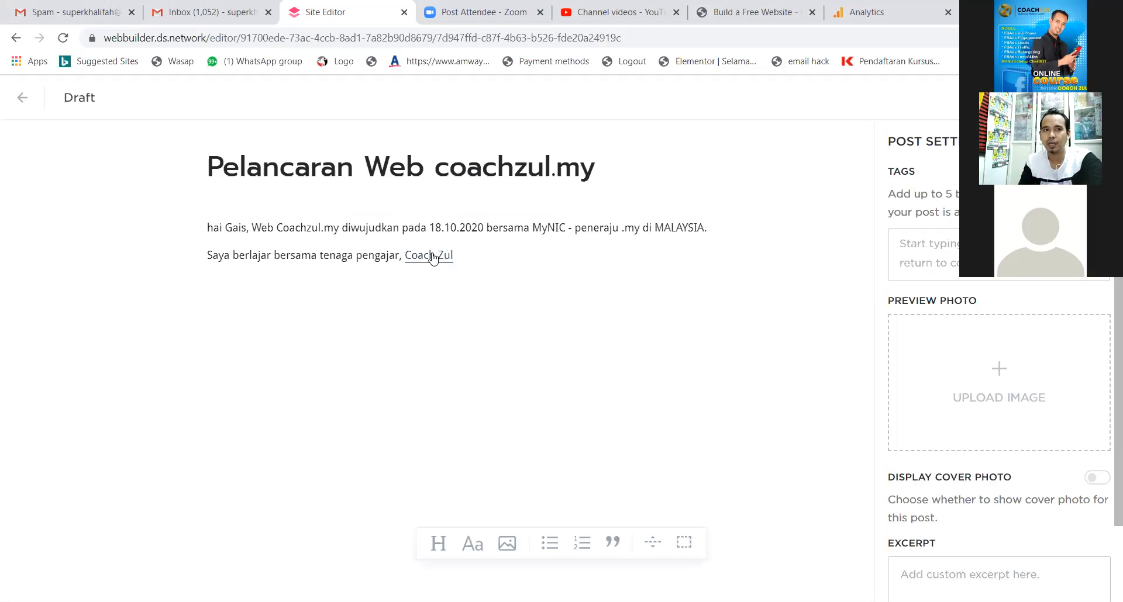
click(490, 257)
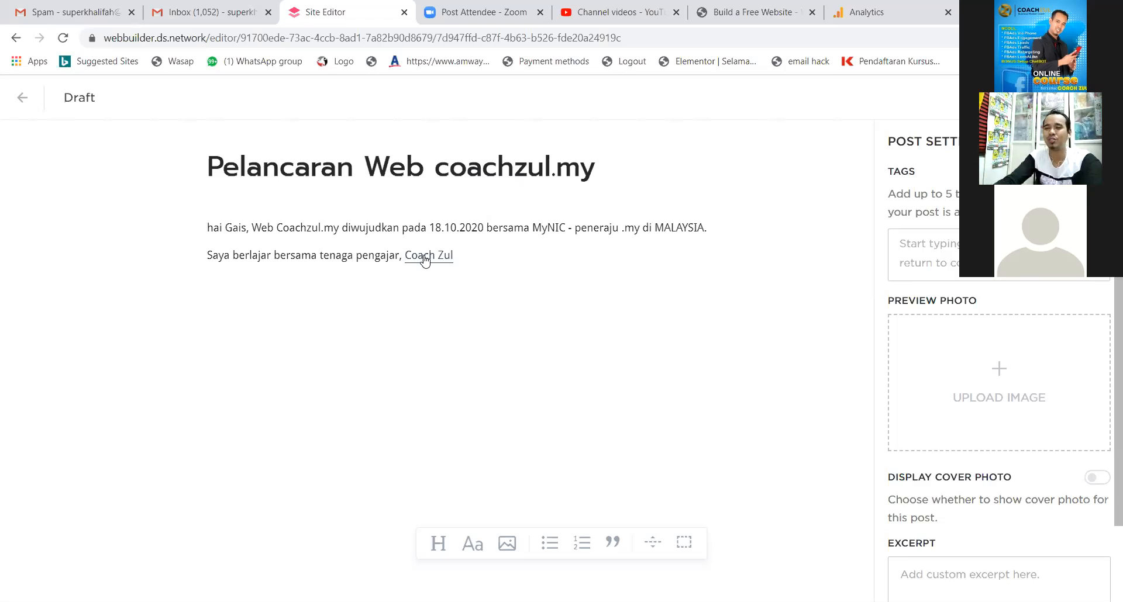
text((external Link))
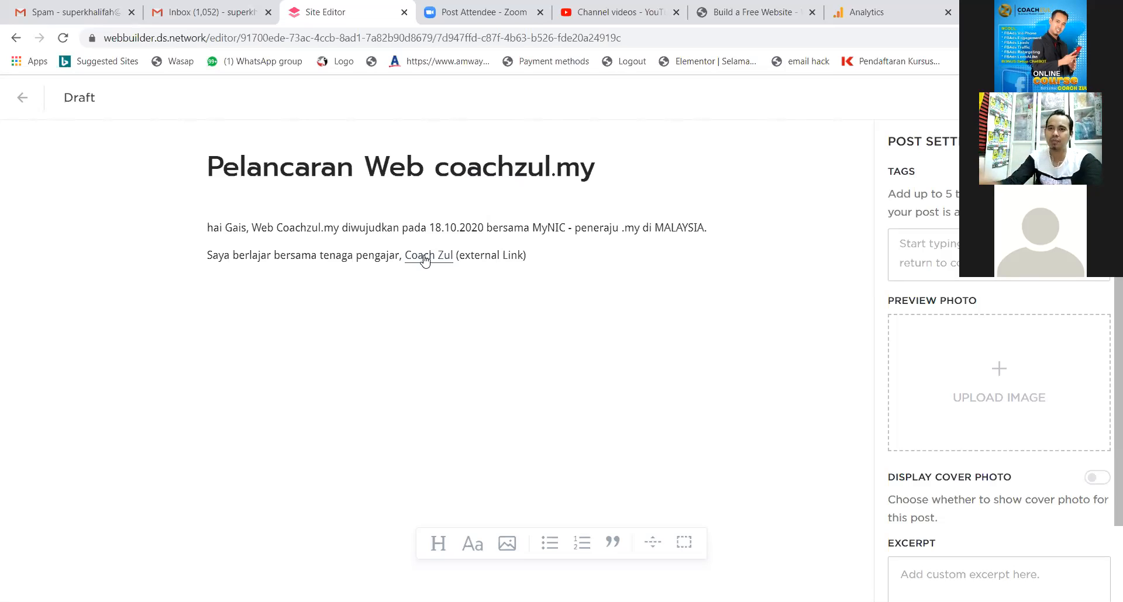
Delete the '(external Link)' note after the linked name.
drag(535, 256, 461, 256)
key(BackSpace)
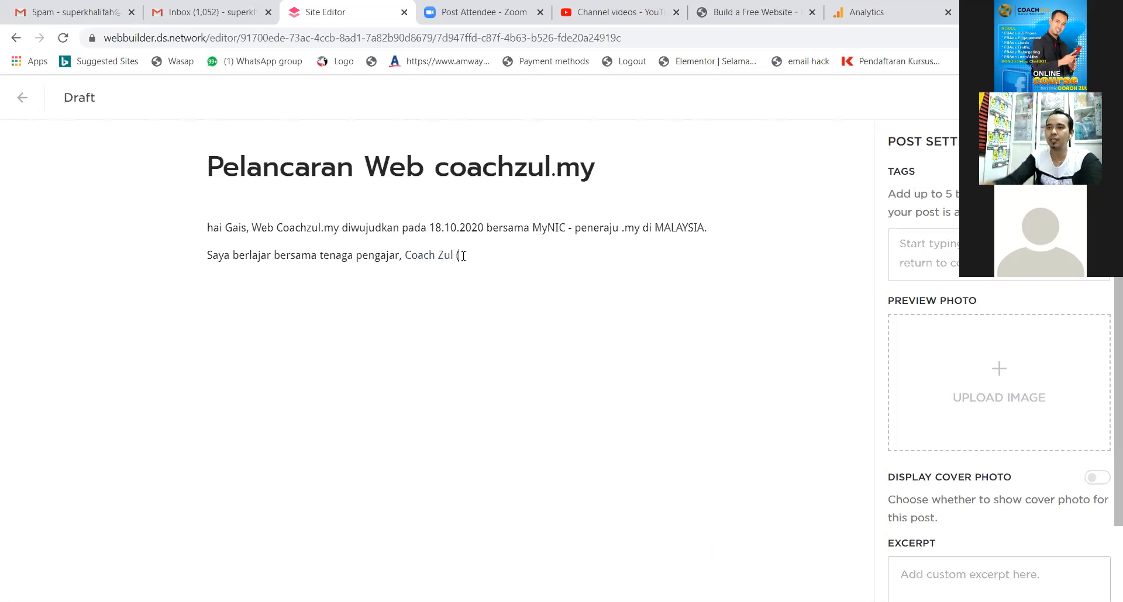
key(BackSpace)
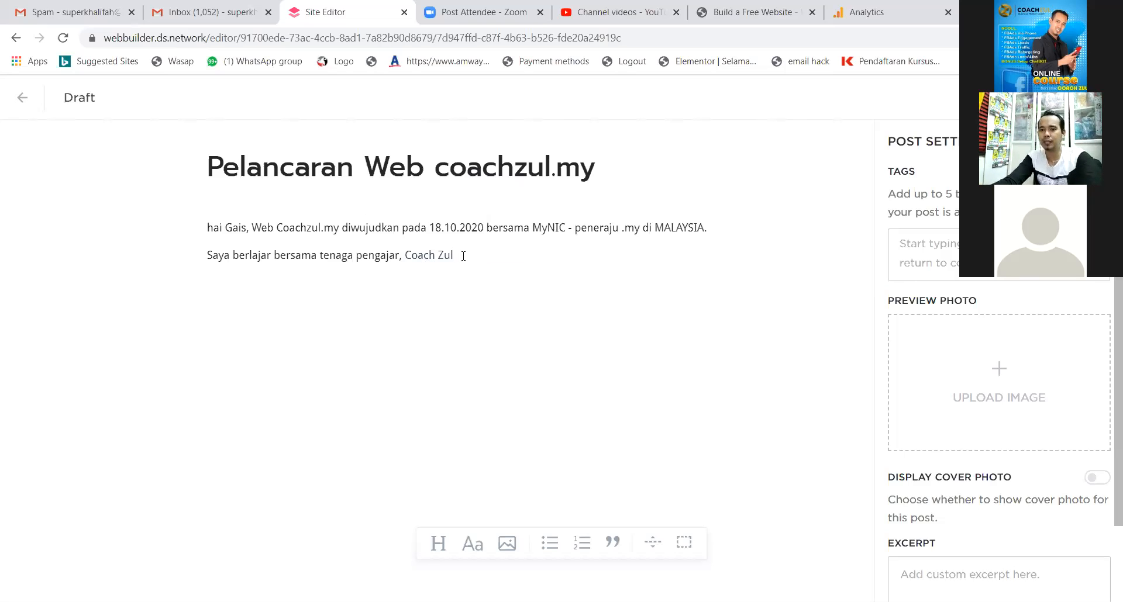
Add a third paragraph 'Web coachzul.my dibangunkan oleh Saya Sendiri' ending with the author's name.
key(Return)
text(Web)
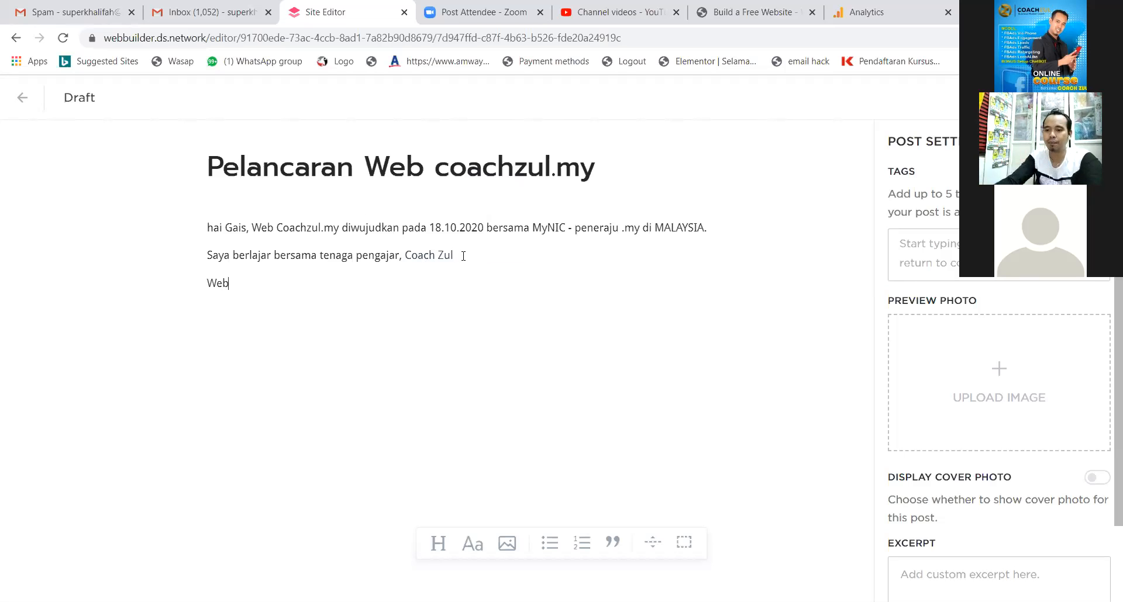
text( coachzu)
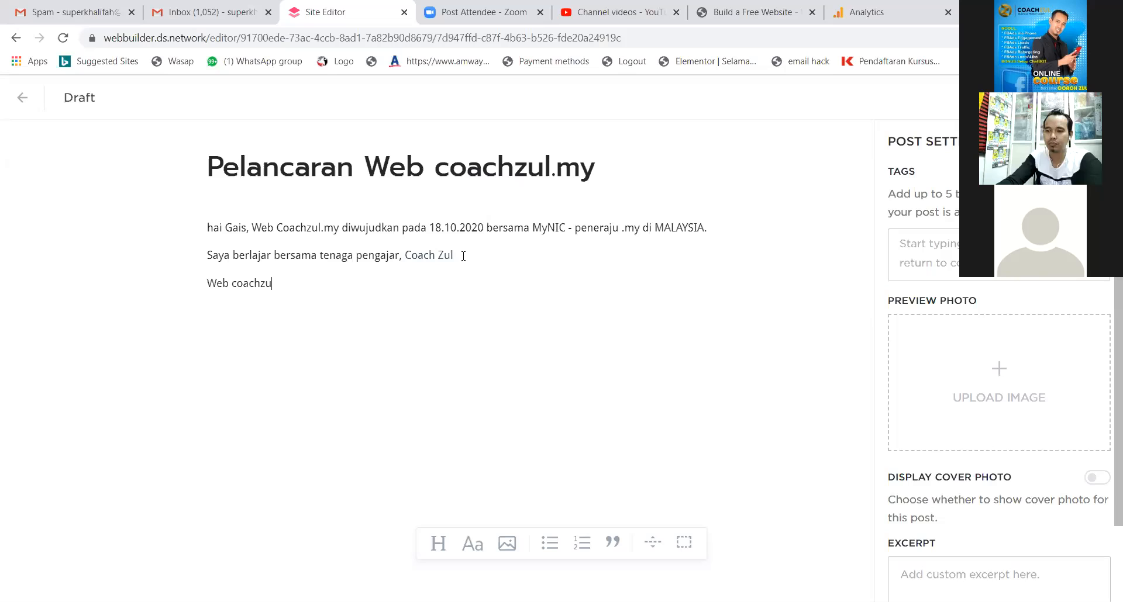
text(l.my dibangunkan oleh Saya Sendiri Mohd)
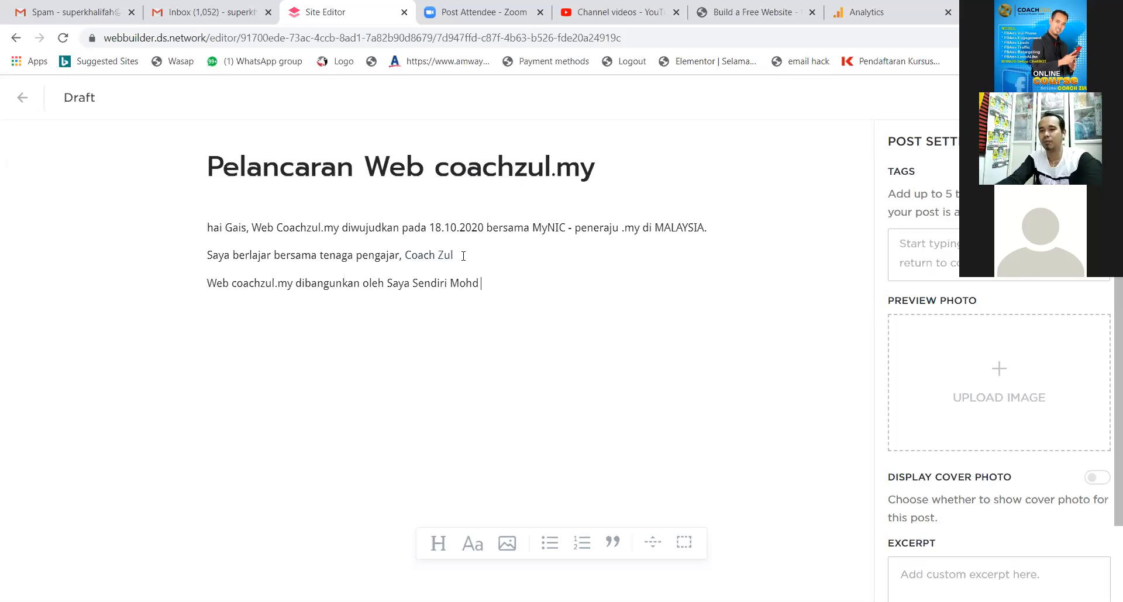
key(BackSpace)
key(BackSpace)
key(BackSpace)
key(BackSpace)
key(BackSpace)
text(M)
key(BackSpace)
text(En mohd)
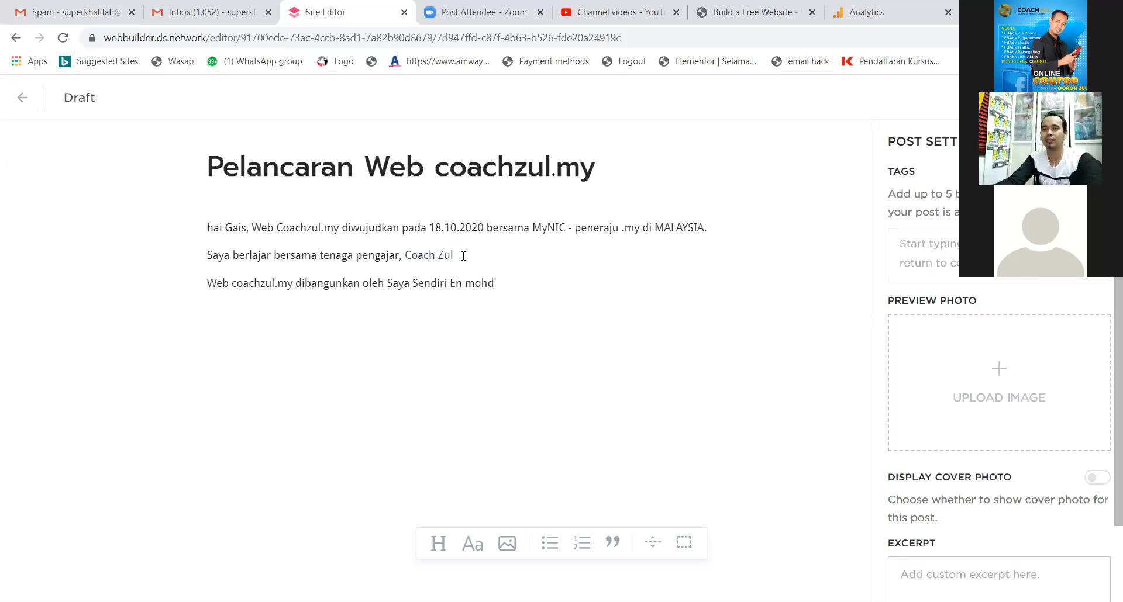
Link the author's name to the site's Why Us page and type '(internal Link)' after it.
drag(494, 286, 451, 286)
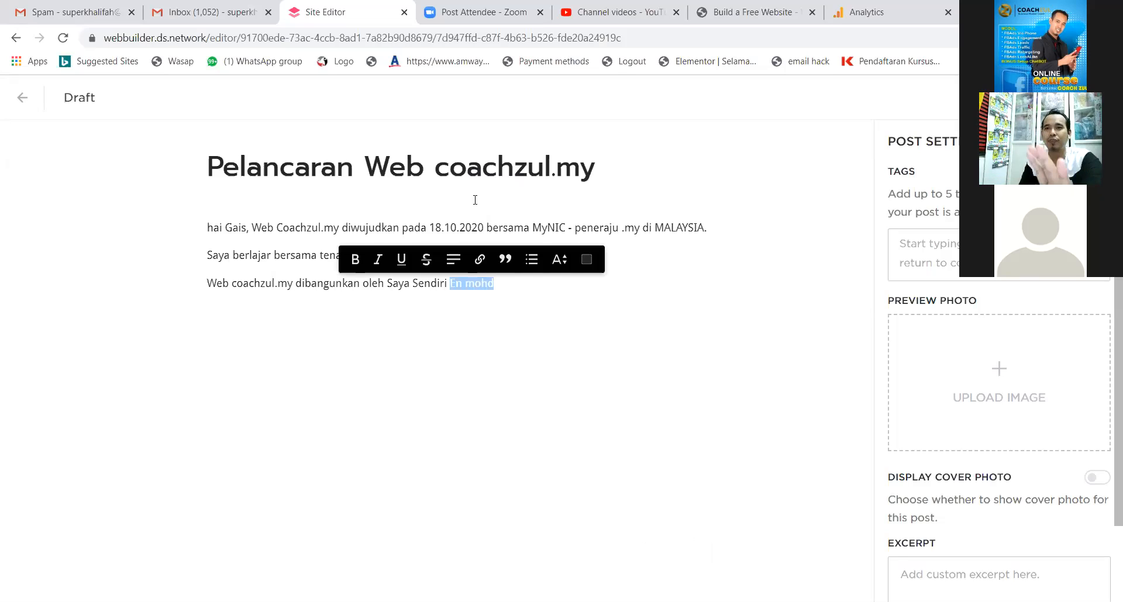
click(480, 259)
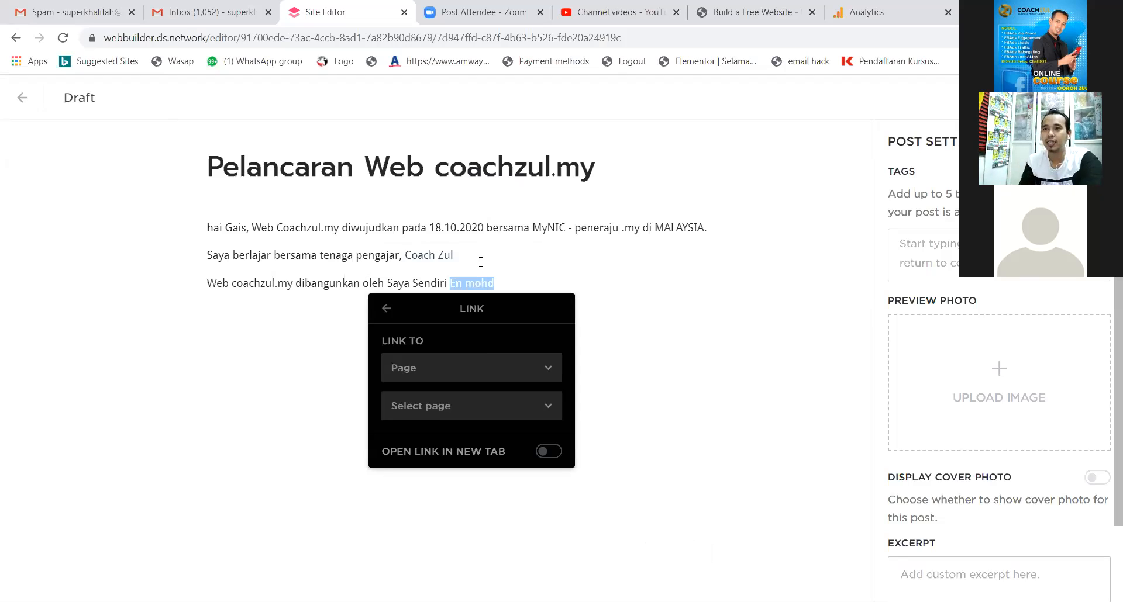
click(446, 370)
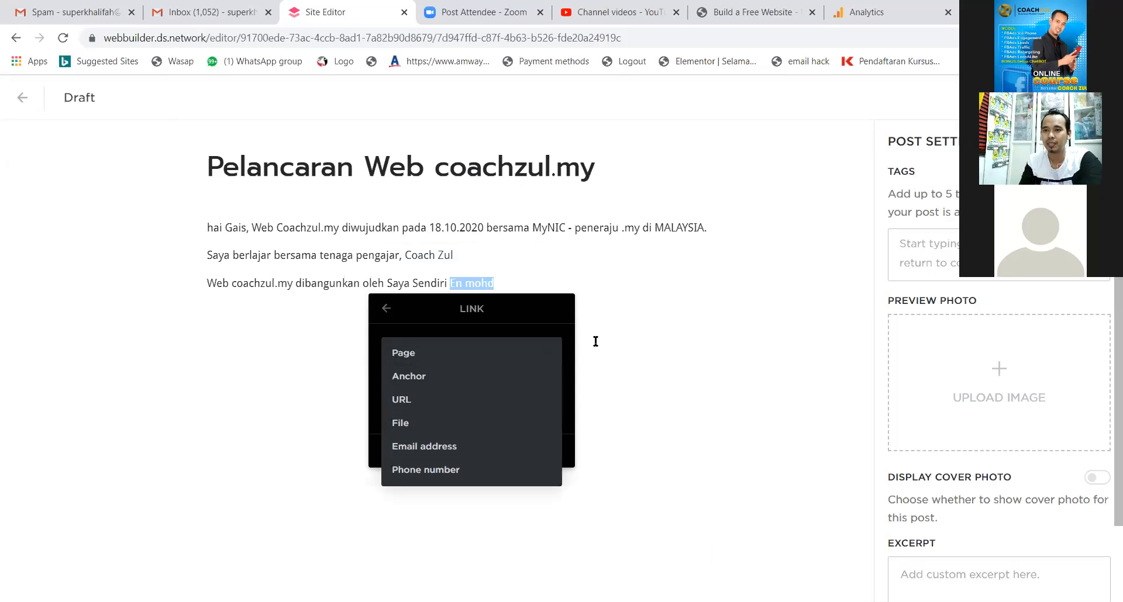
click(461, 367)
drag(494, 284, 450, 285)
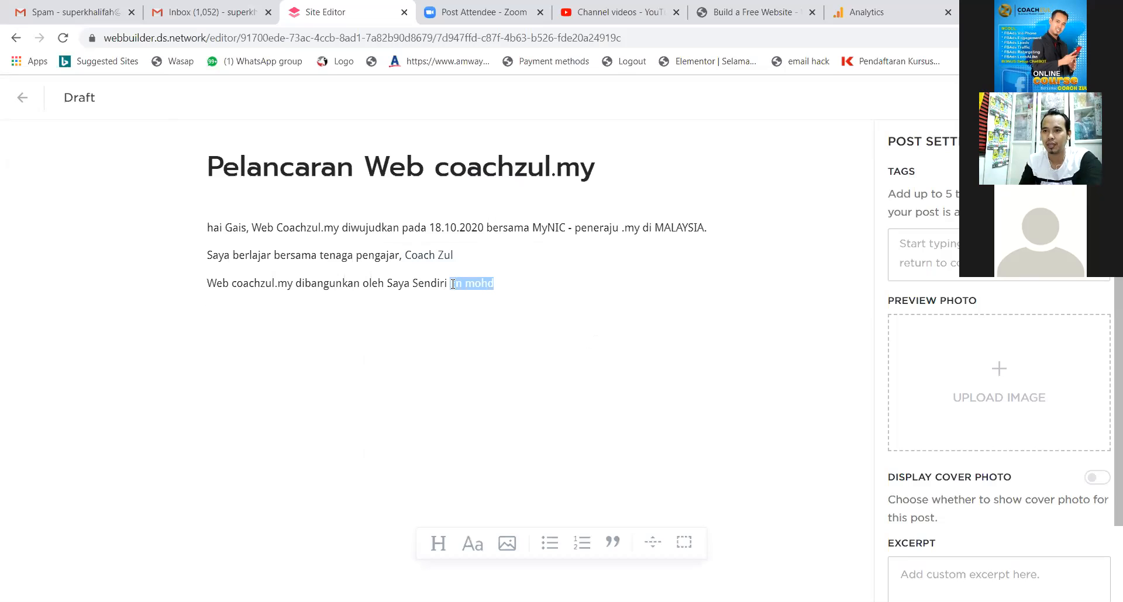
click(476, 261)
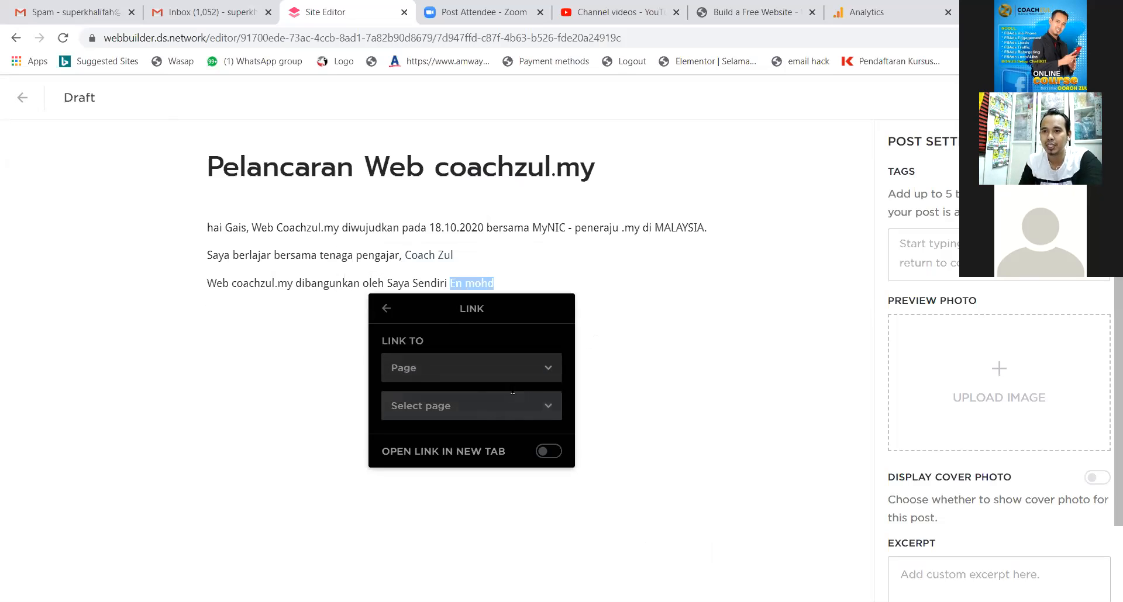
click(547, 409)
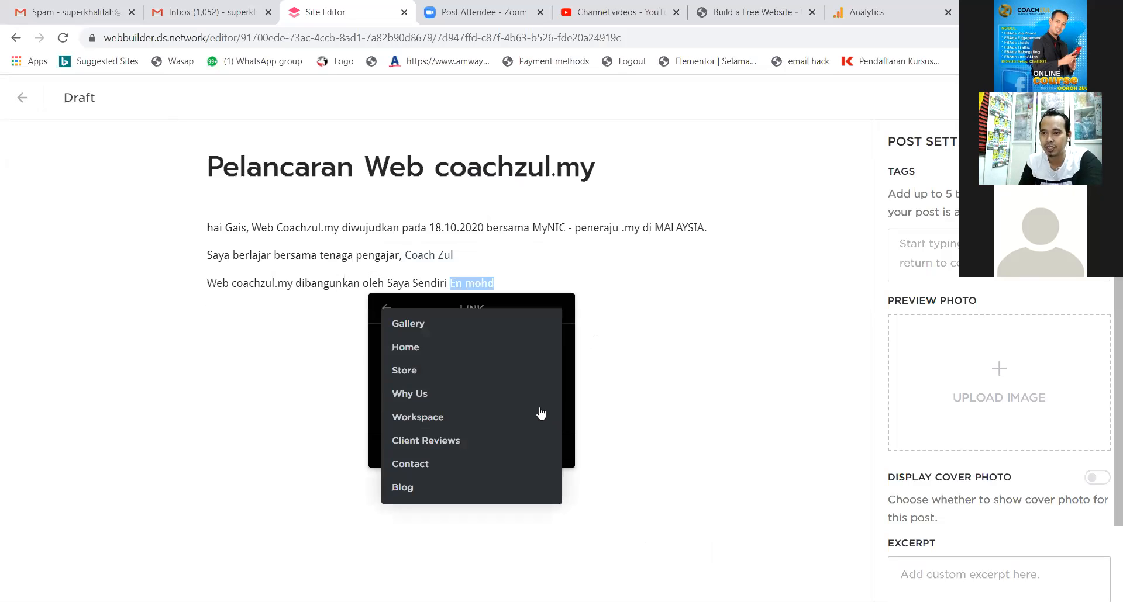
click(404, 398)
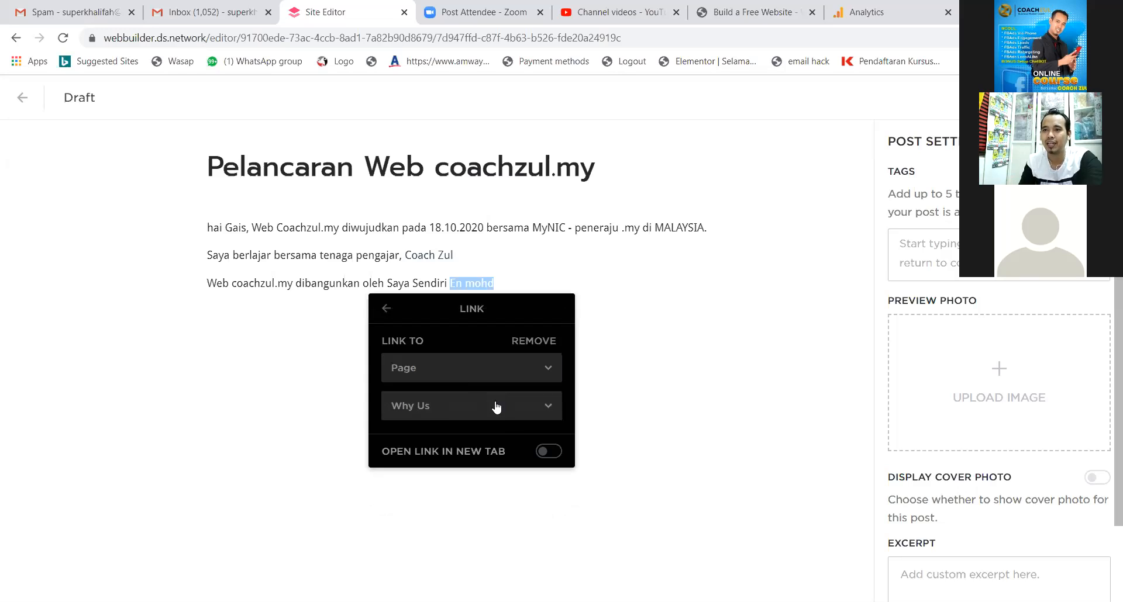
click(619, 402)
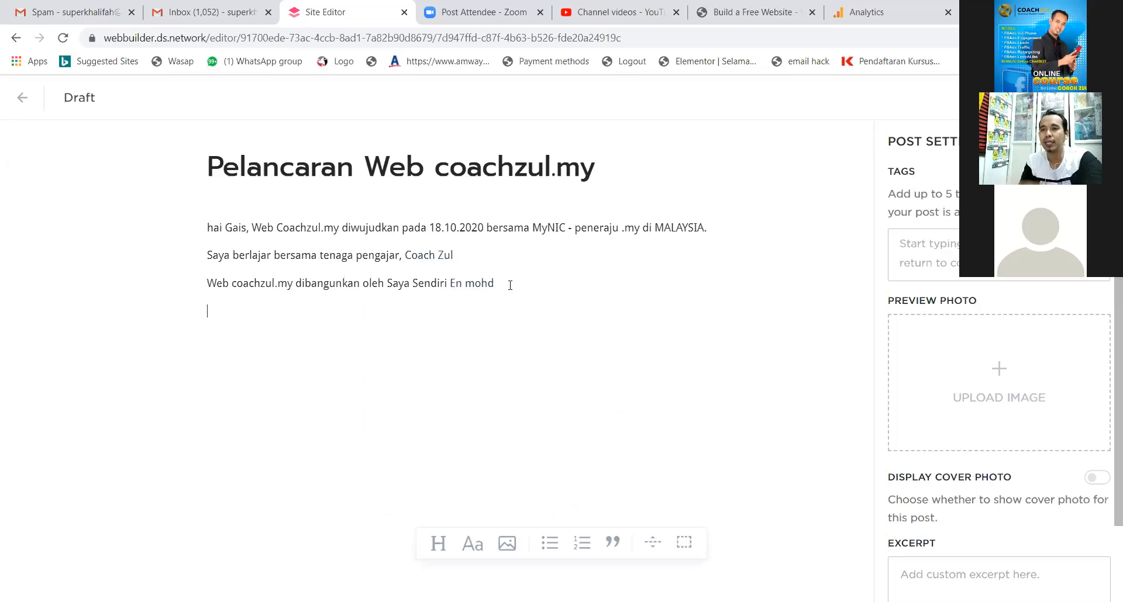
text((i)
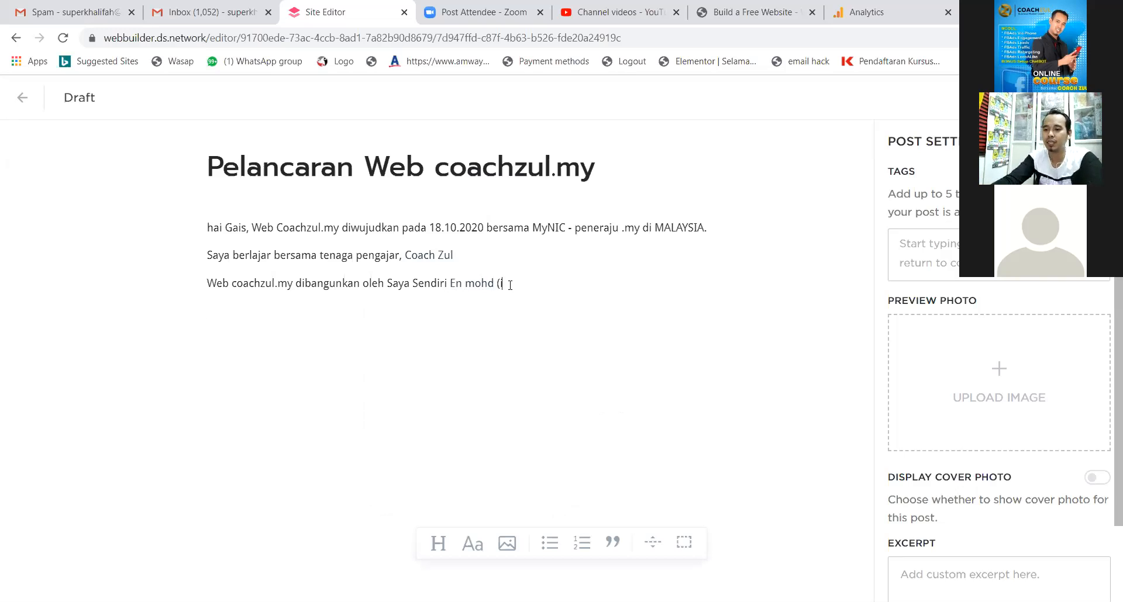
text(nternal Link))
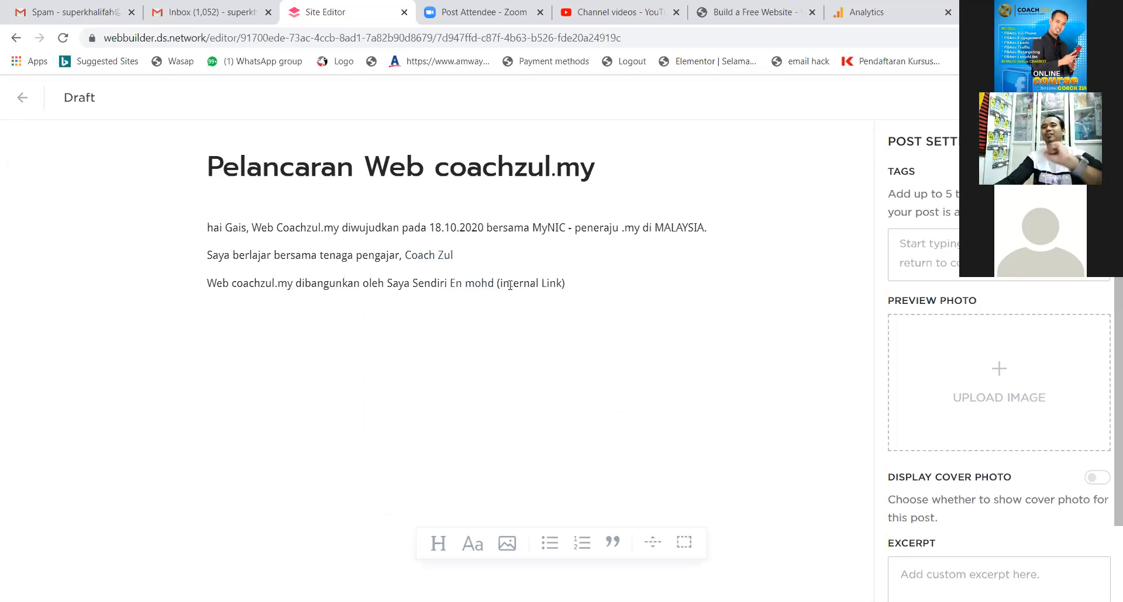
Trim the bracketed note and add the closing line 'Selamat melayari Web coachzul.my'.
key(BackSpace)
key(BackSpace)
key(BackSpace)
key(BackSpace)
key(BackSpace)
key(BackSpace)
key(BackSpace)
key(BackSpace)
key(BackSpace)
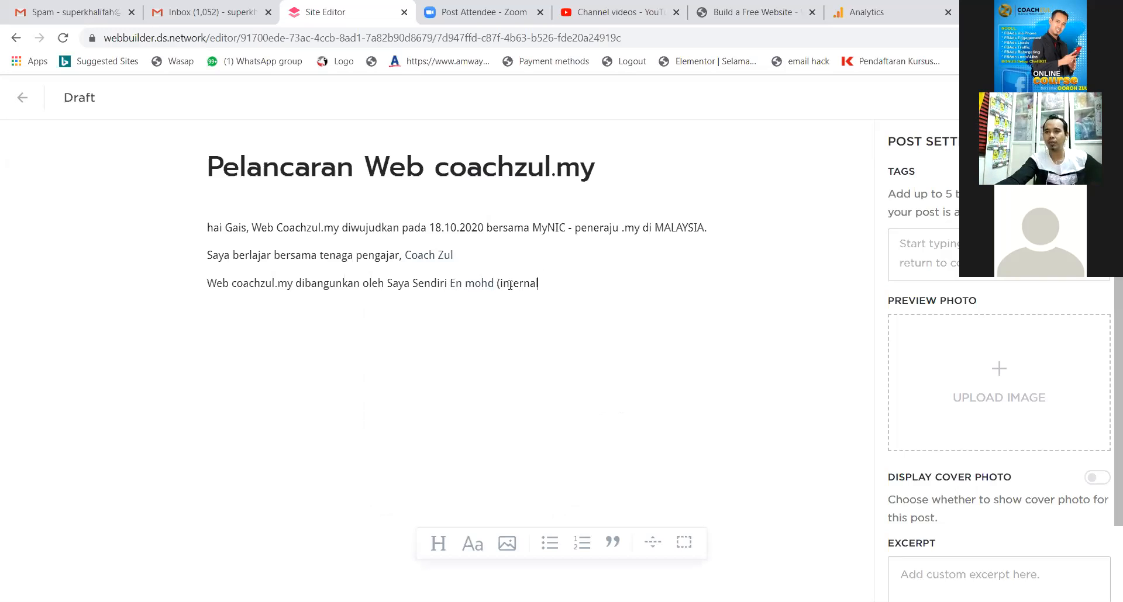
key(BackSpace)
key(BackSpace)
key(BackSpace)
key(BackSpace)
key(BackSpace)
key(BackSpace)
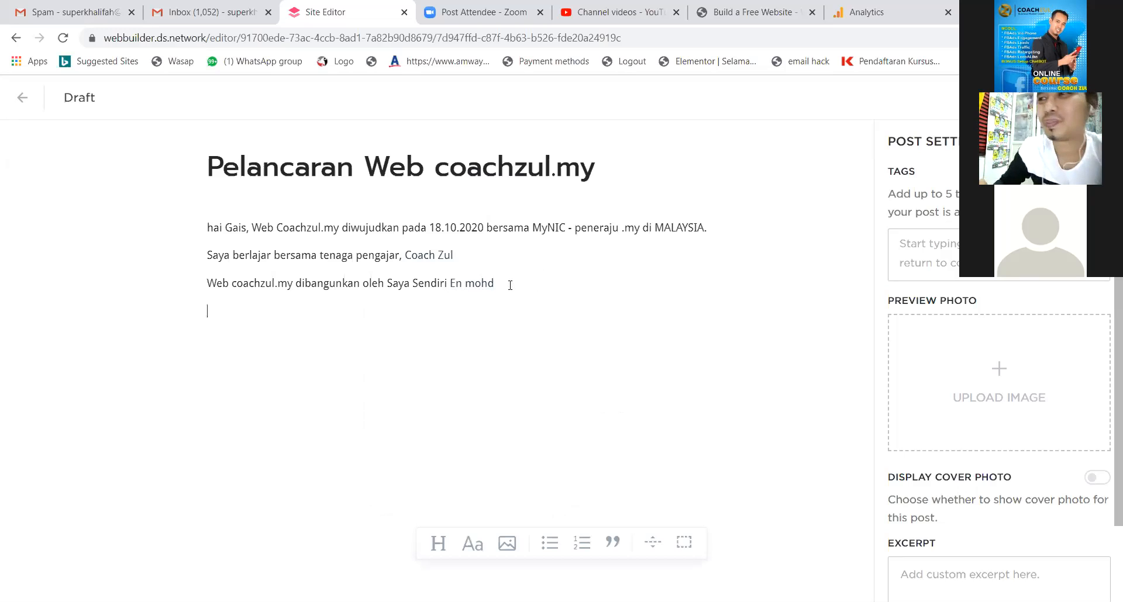
key(Return)
text(Selamat )
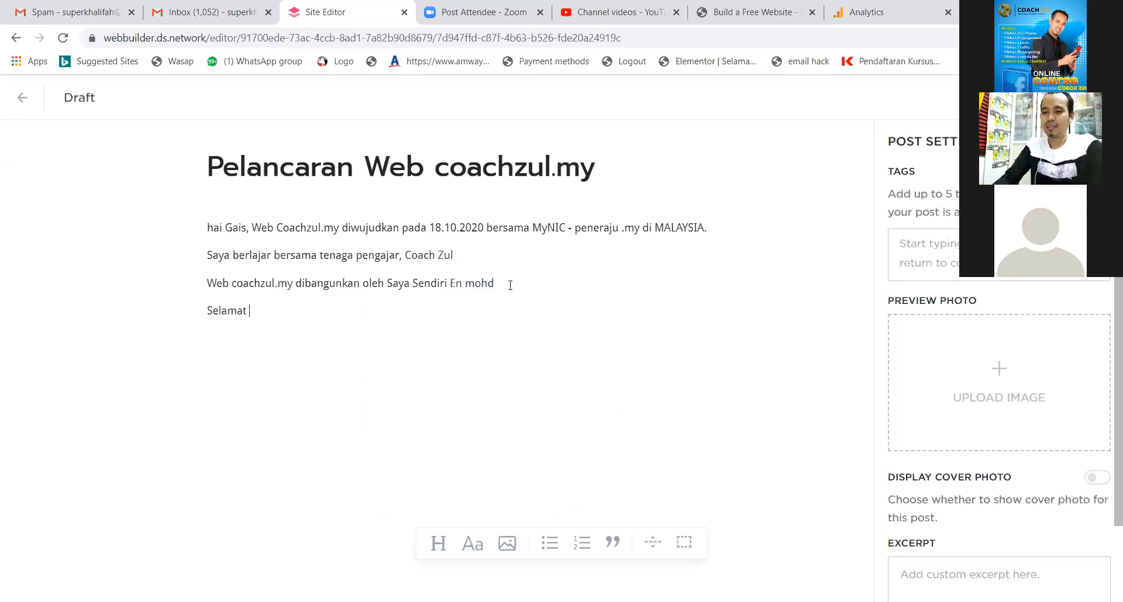
text(melayari)
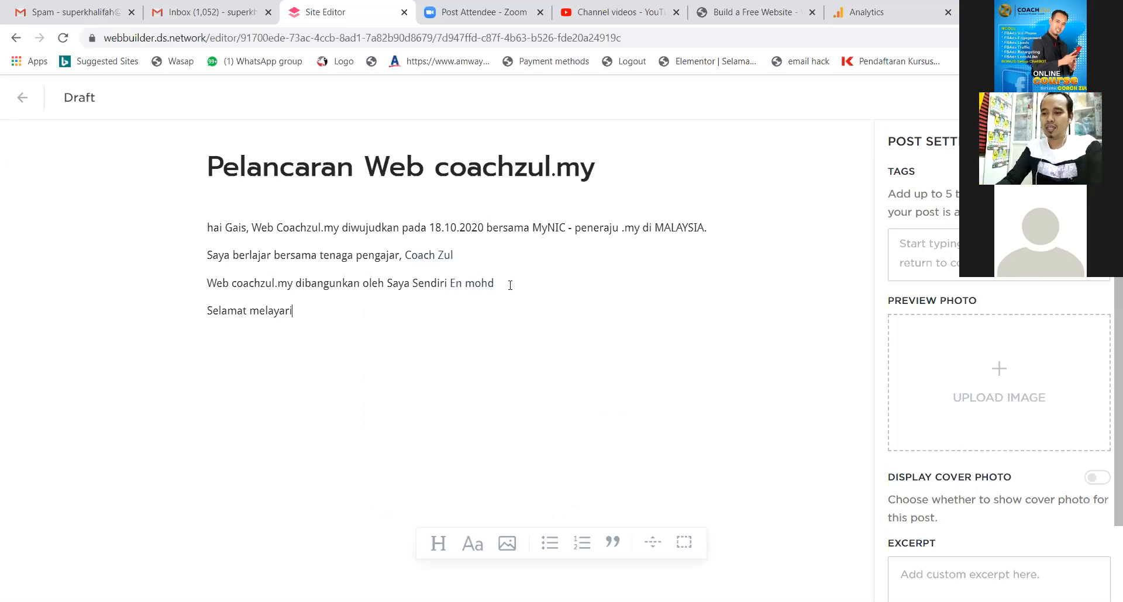
text( Web )
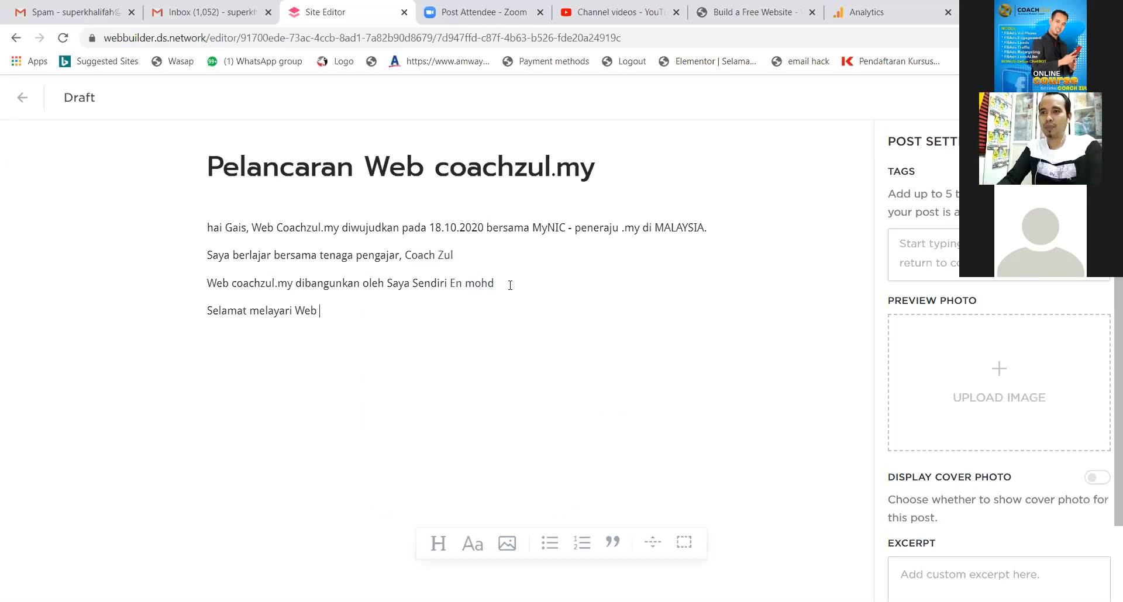
text(coachzul.my)
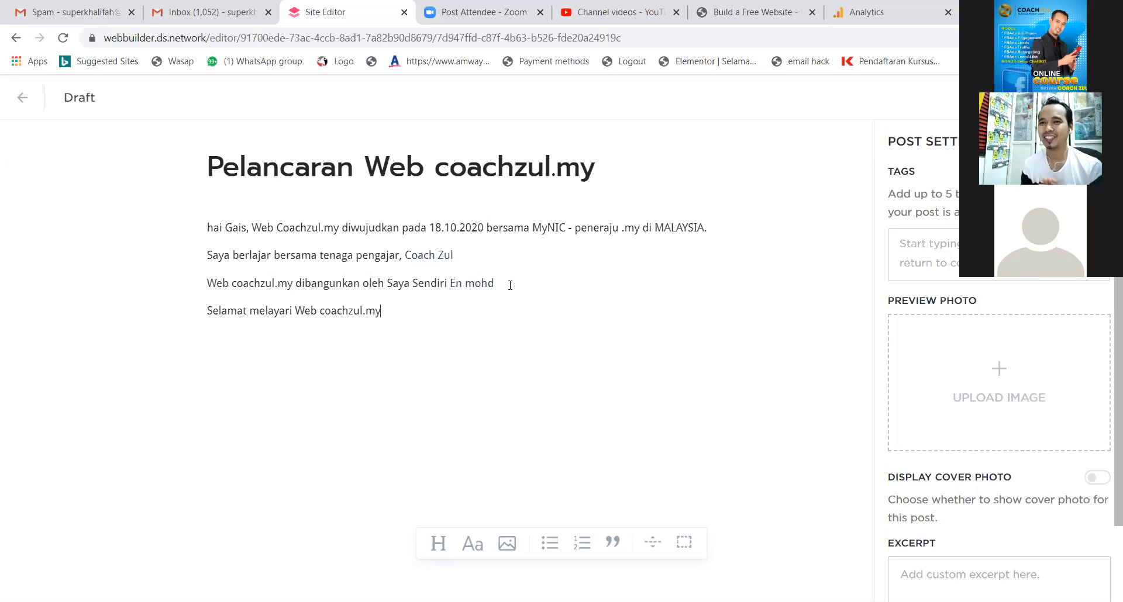
Capitalize the greeting so the first paragraph starts with 'Hai'.
click(214, 227)
key(BackSpace)
text(H)
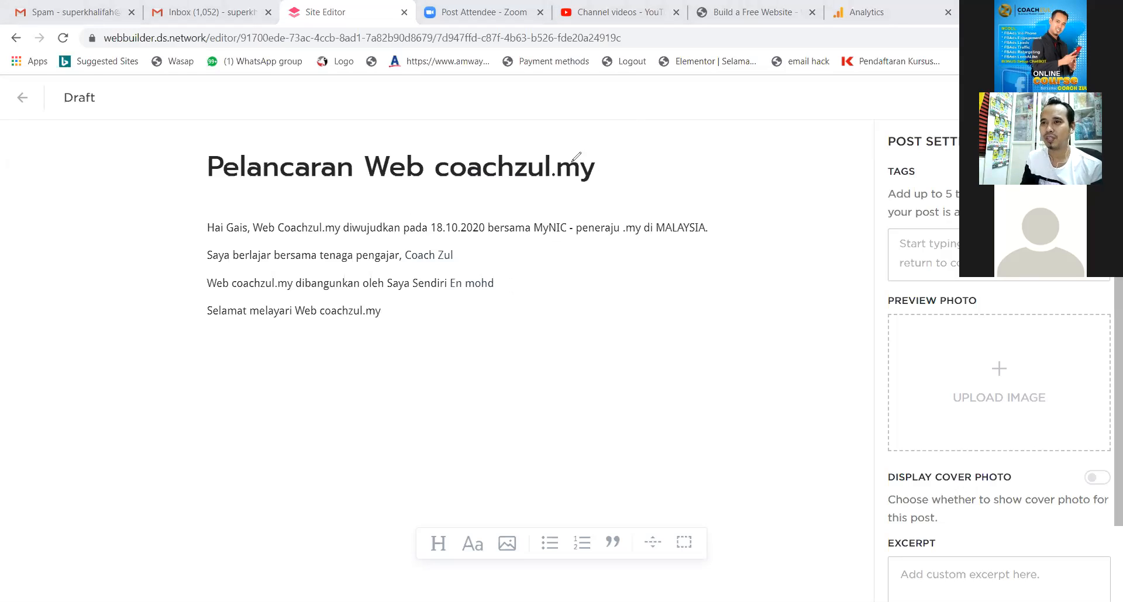
mouse_move(562, 145)
mouse_down()
mouse_move(468, 138)
mouse_move(418, 168)
mouse_move(611, 175)
mouse_move(523, 145)
mouse_up()
mouse_move(305, 209)
mouse_down()
mouse_move(255, 234)
mouse_move(332, 235)
mouse_move(333, 221)
mouse_up()
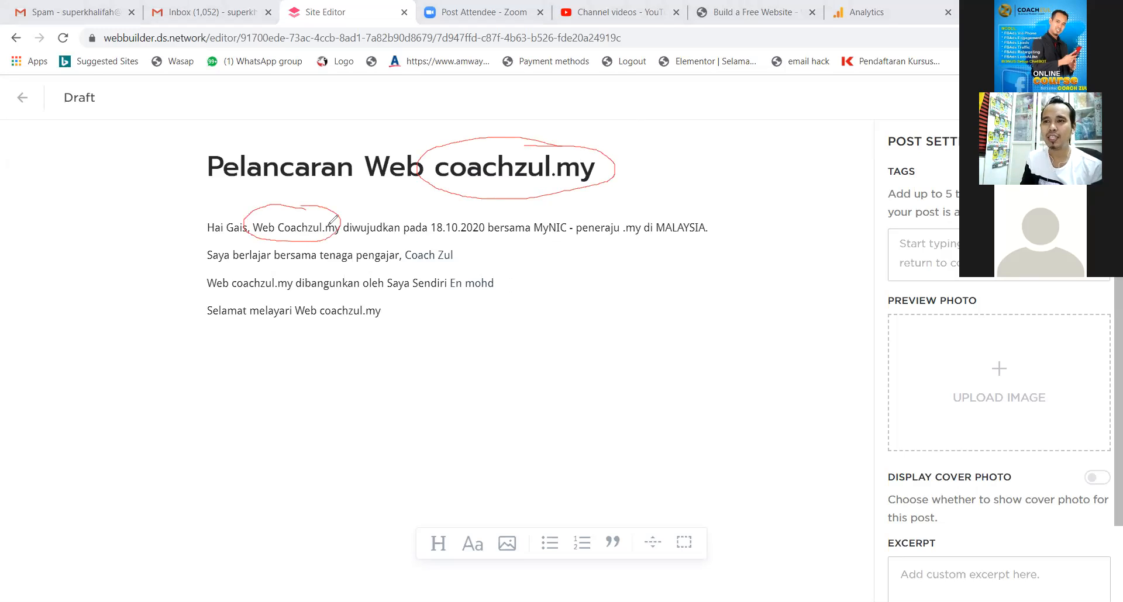
mouse_move(289, 271)
mouse_down()
mouse_move(234, 286)
mouse_move(303, 290)
mouse_move(296, 275)
mouse_up()
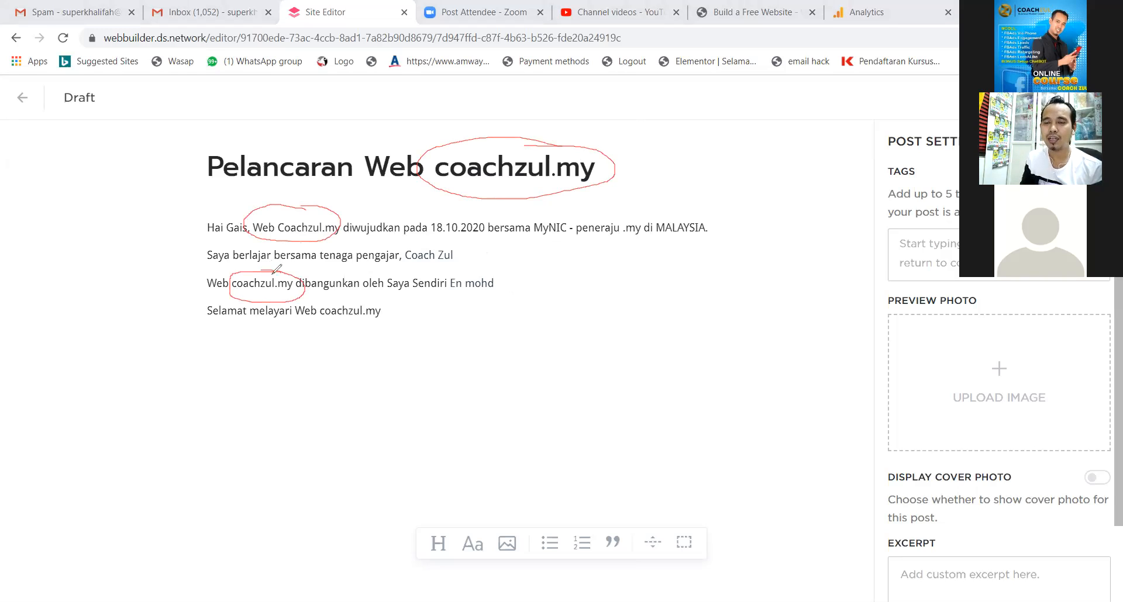
mouse_move(374, 295)
mouse_down()
mouse_move(311, 298)
mouse_move(383, 321)
mouse_move(374, 299)
mouse_up()
mouse_move(169, 260)
mouse_down()
mouse_move(181, 261)
mouse_move(182, 277)
mouse_up()
drag(625, 141, 632, 166)
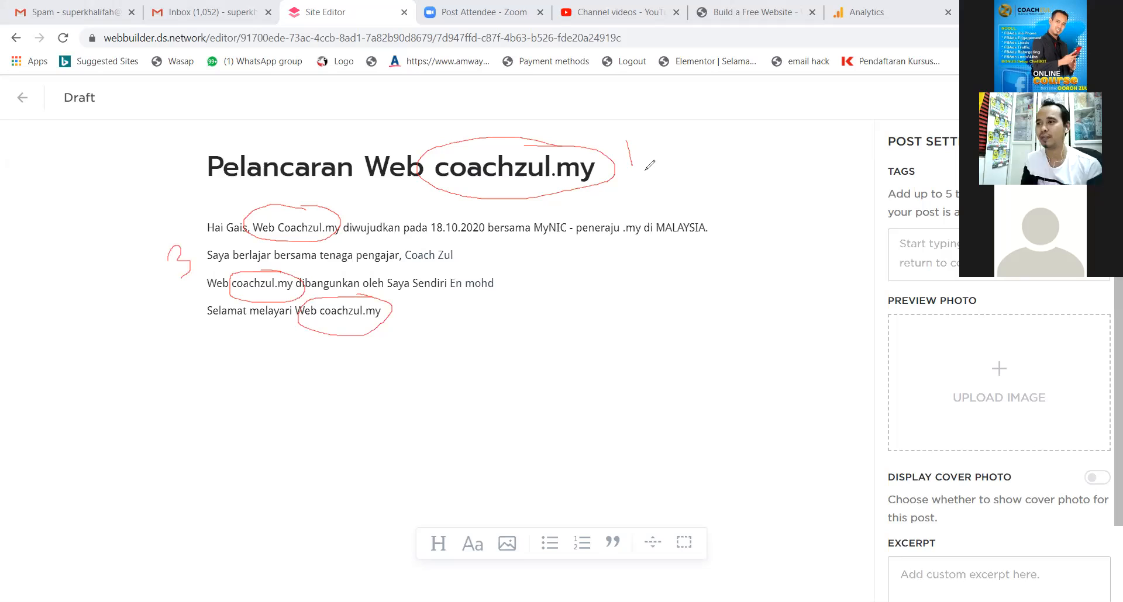
mouse_move(471, 248)
mouse_down()
mouse_move(383, 245)
mouse_move(454, 265)
mouse_move(467, 247)
mouse_move(440, 289)
mouse_move(511, 292)
mouse_move(502, 274)
mouse_move(472, 261)
mouse_move(488, 258)
mouse_up()
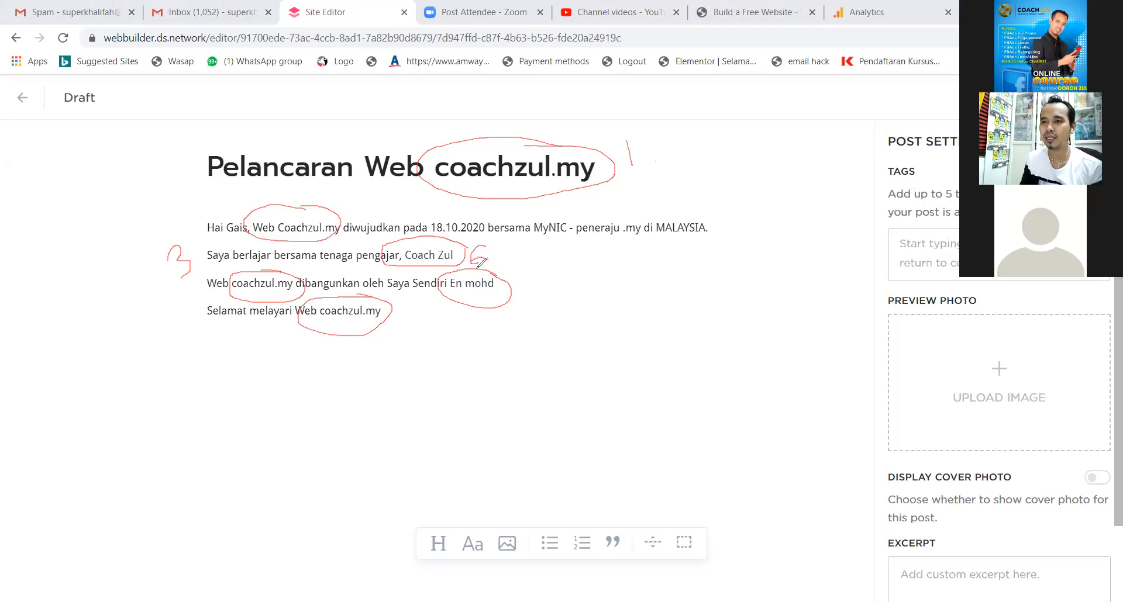
drag(521, 304, 512, 285)
drag(508, 305, 533, 301)
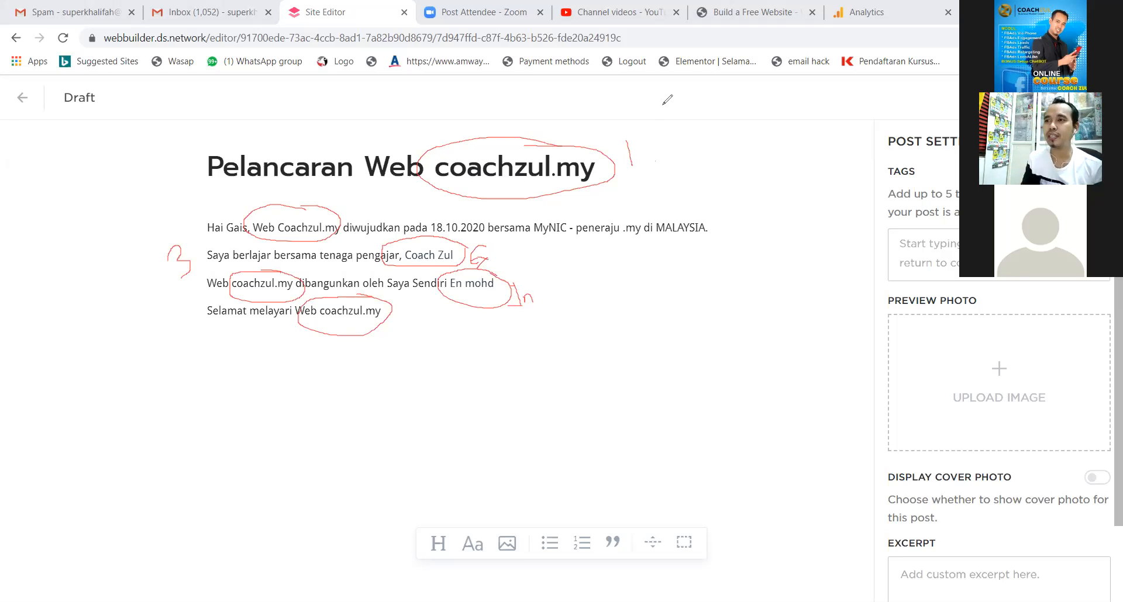
click(732, 111)
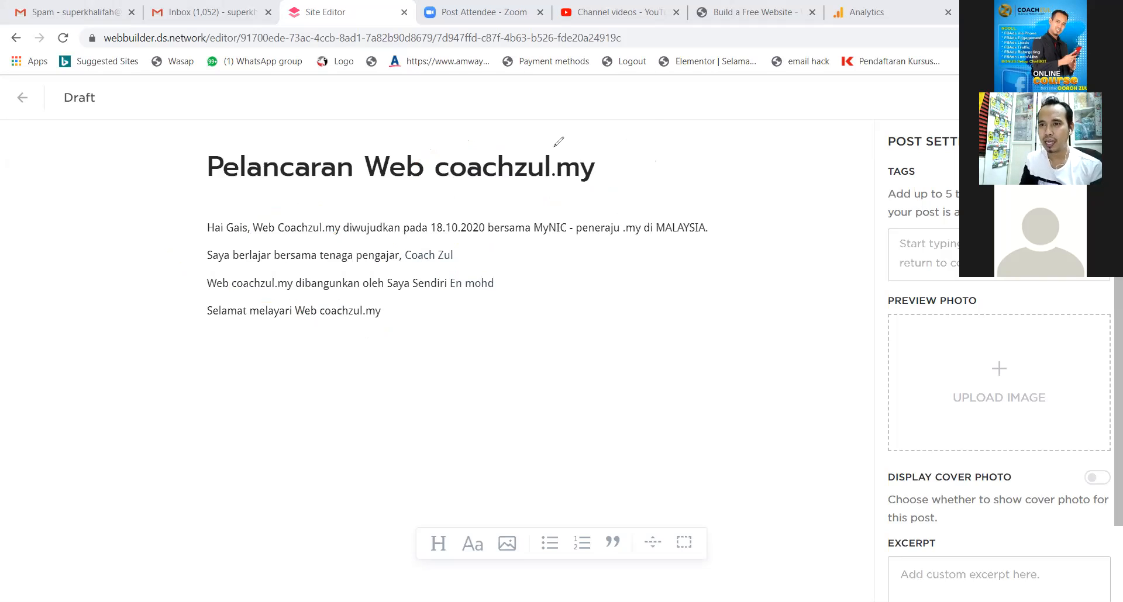
mouse_move(461, 253)
mouse_down()
mouse_move(404, 259)
mouse_move(458, 263)
mouse_up()
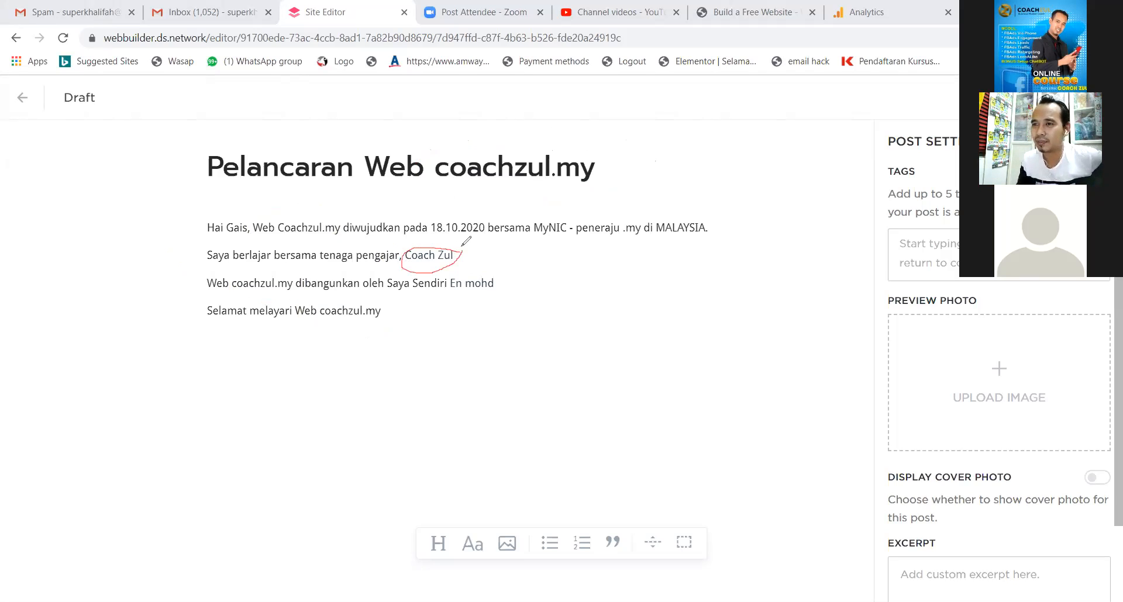
click(733, 112)
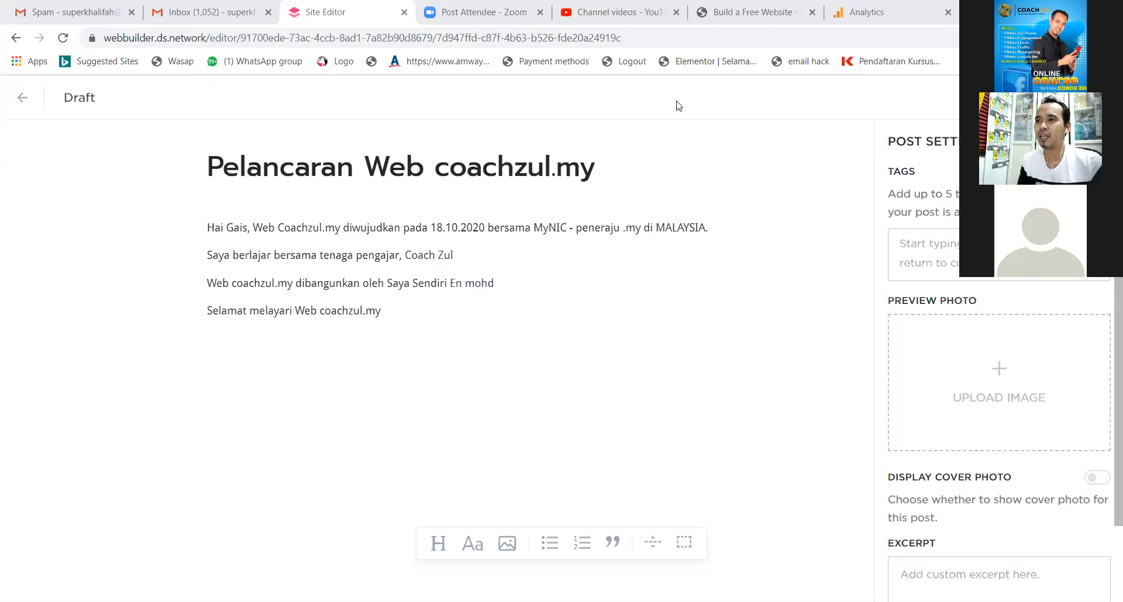
mouse_move(556, 208)
mouse_down()
mouse_move(526, 239)
mouse_move(573, 231)
mouse_move(550, 209)
mouse_move(617, 189)
mouse_move(640, 193)
mouse_move(642, 218)
mouse_move(663, 193)
mouse_move(684, 208)
mouse_move(676, 185)
mouse_move(729, 207)
mouse_move(741, 193)
mouse_move(723, 219)
mouse_up()
click(688, 200)
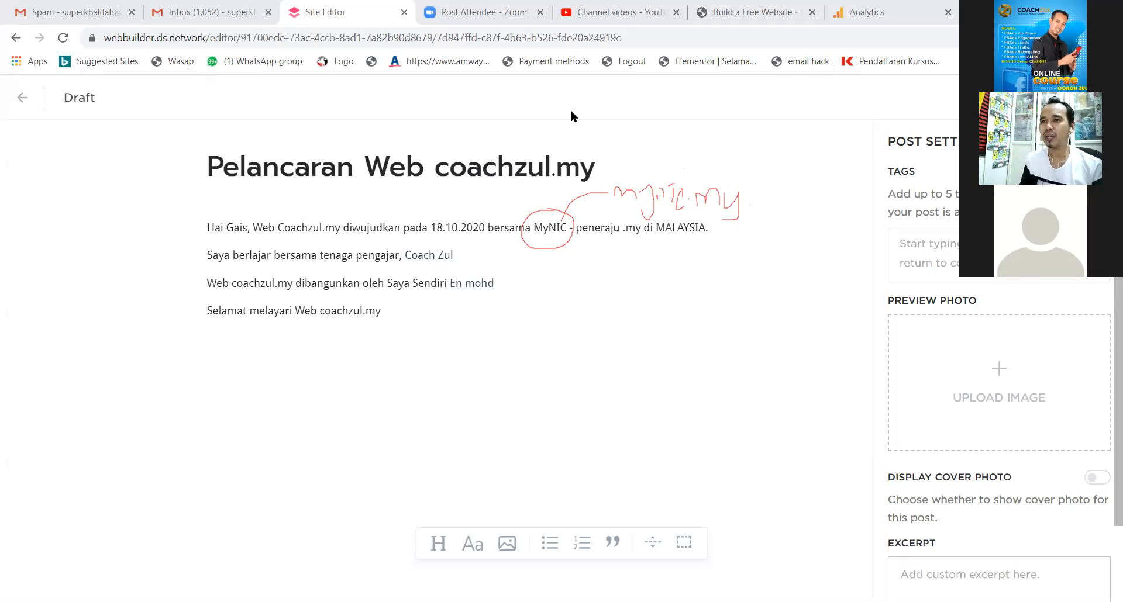
click(625, 107)
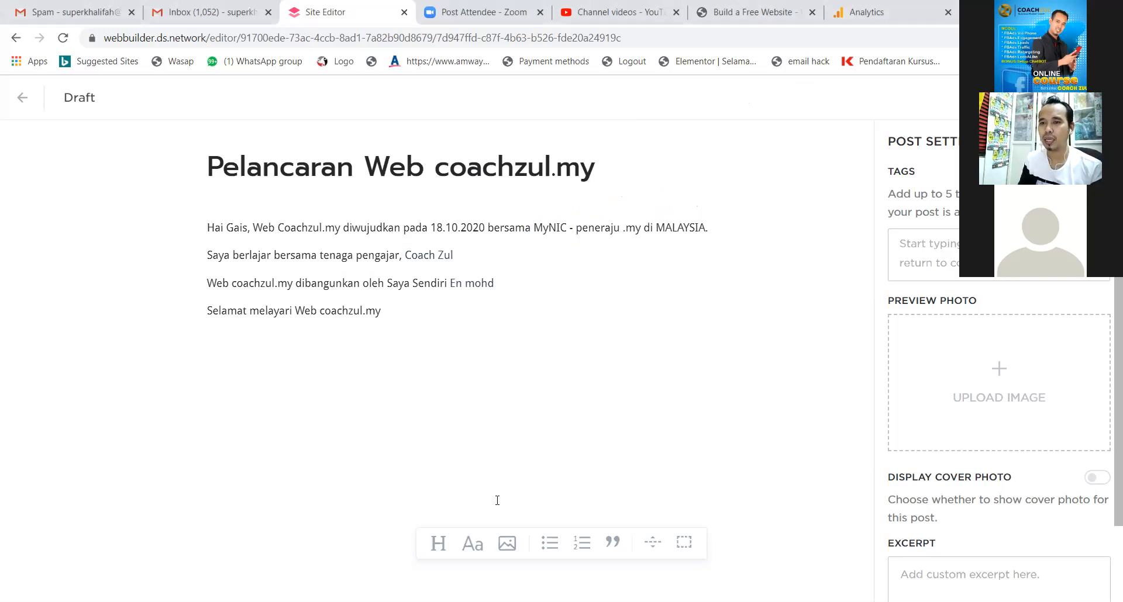
Upload the copywriting image from the computer into the post's photo library.
click(507, 543)
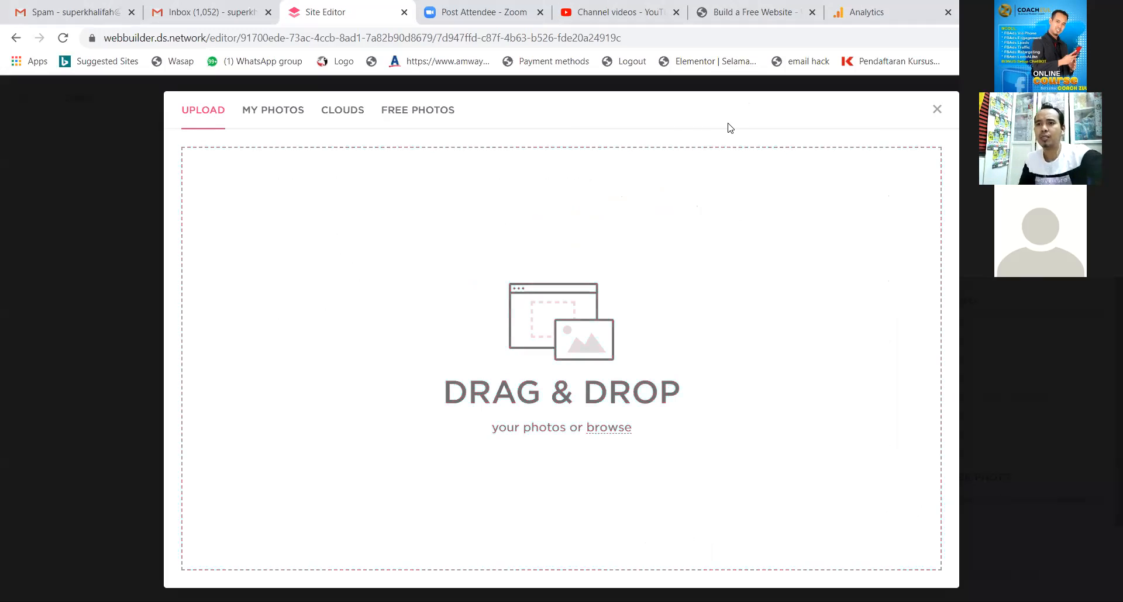
click(437, 349)
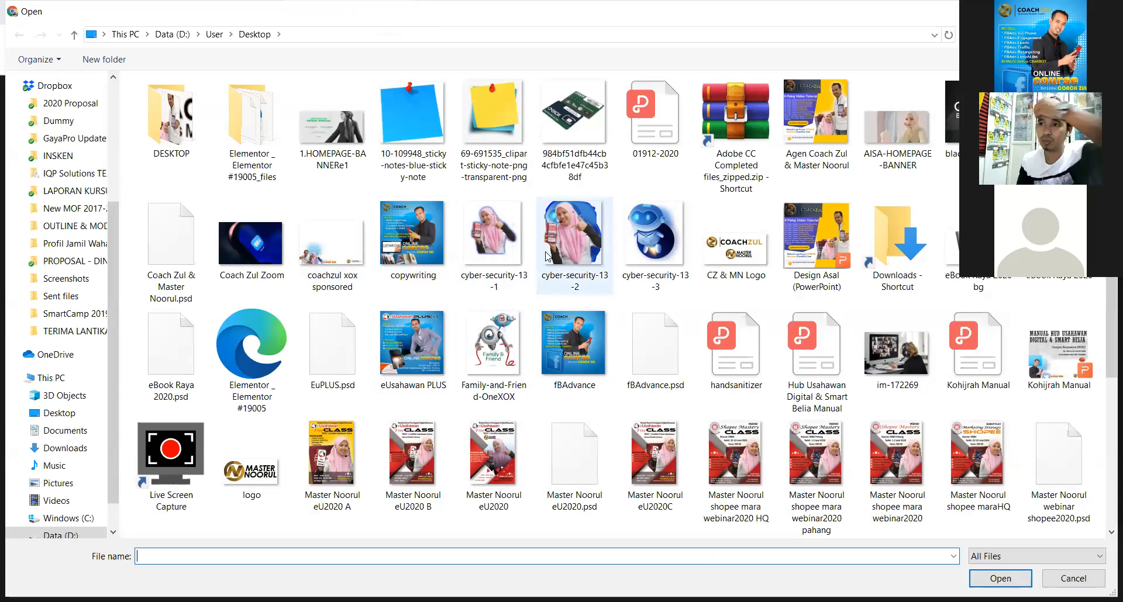
scroll(547, 256, down, 3)
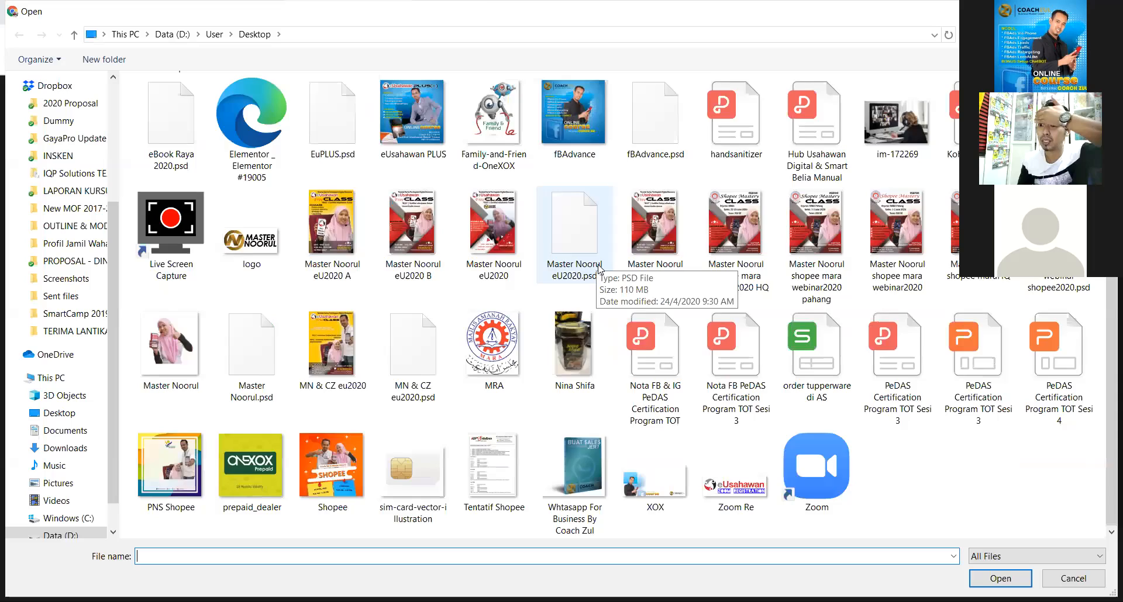
scroll(596, 264, up, 3)
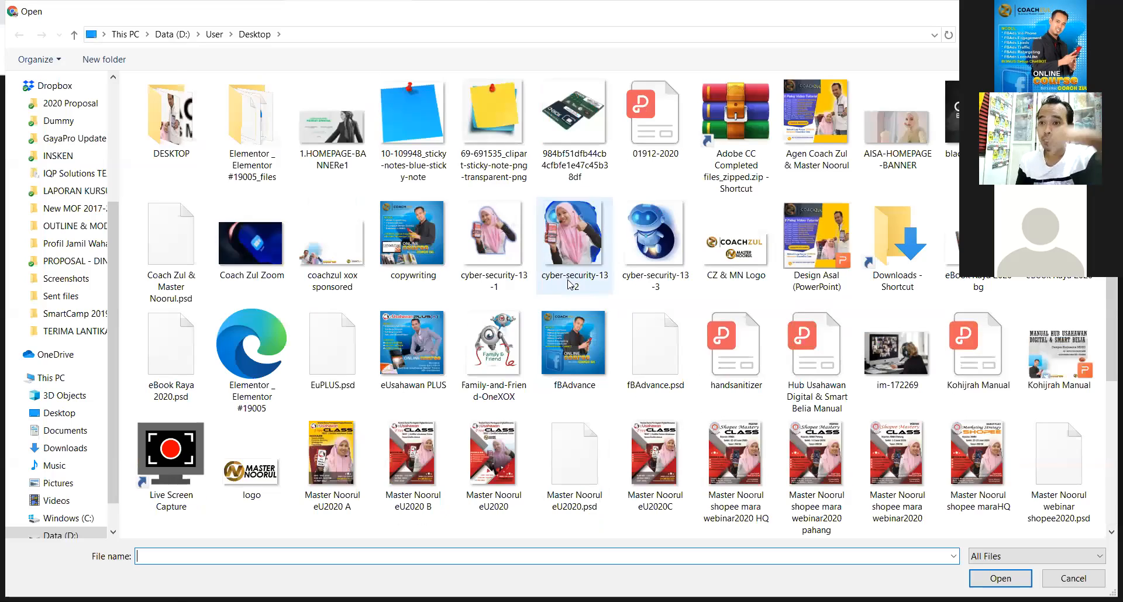
click(426, 245)
double_click(426, 244)
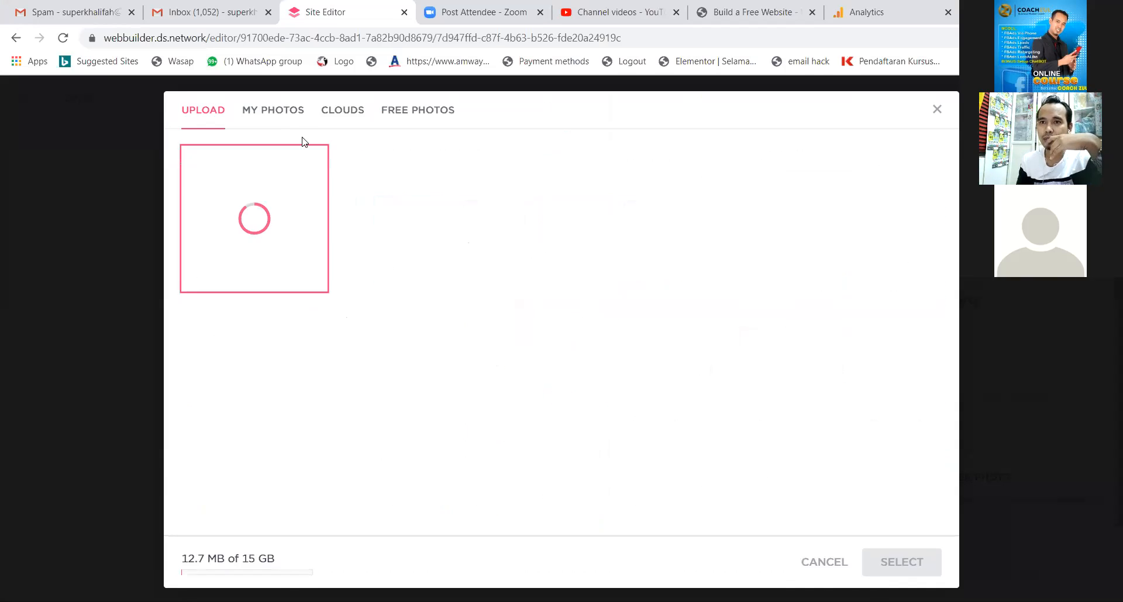
Insert the library photo of the man holding a HENSEM jar below the closing line.
click(276, 114)
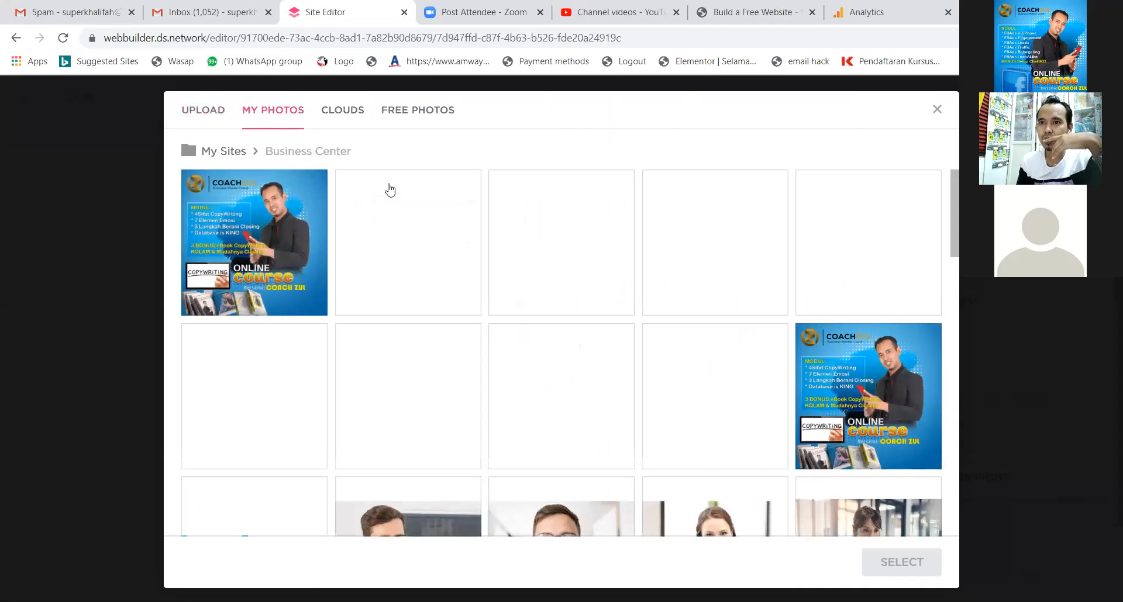
scroll(514, 284, down, 1)
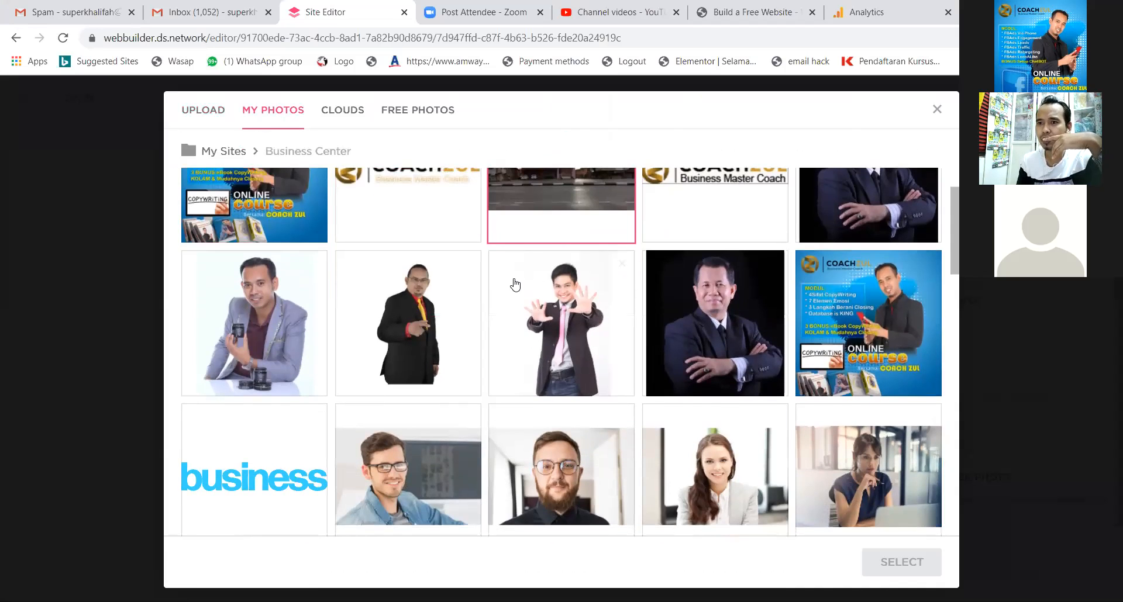
click(252, 319)
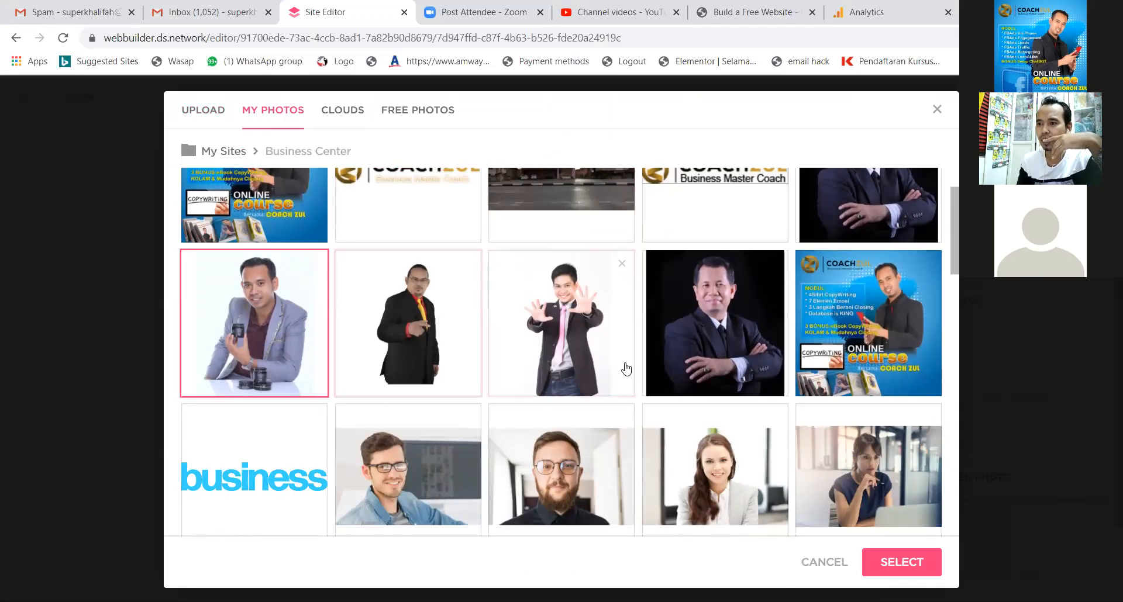
click(895, 559)
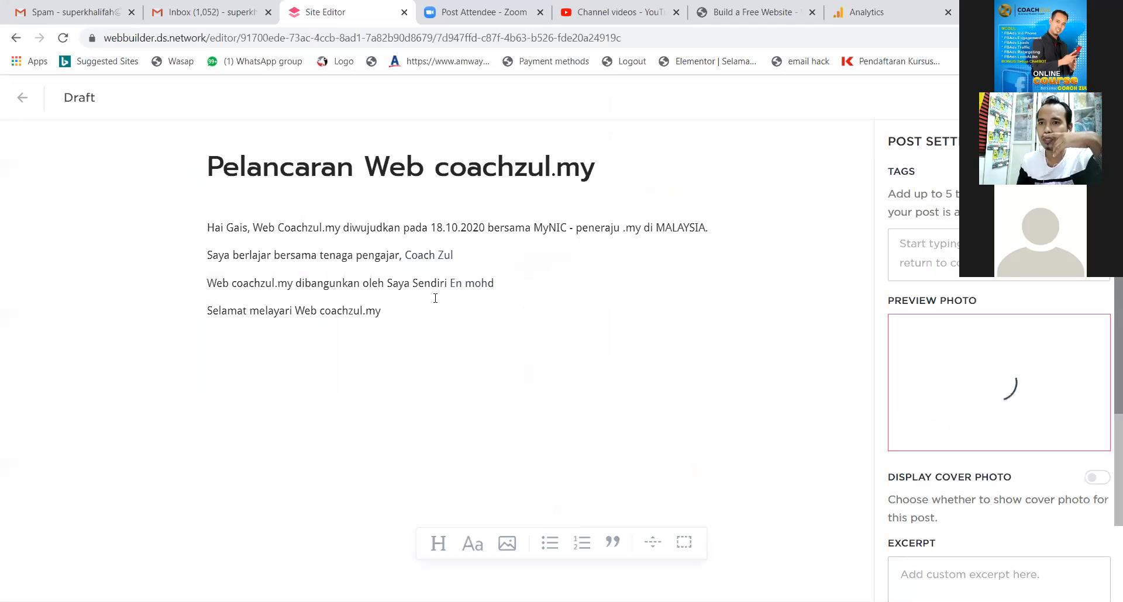
scroll(493, 256, down, 4)
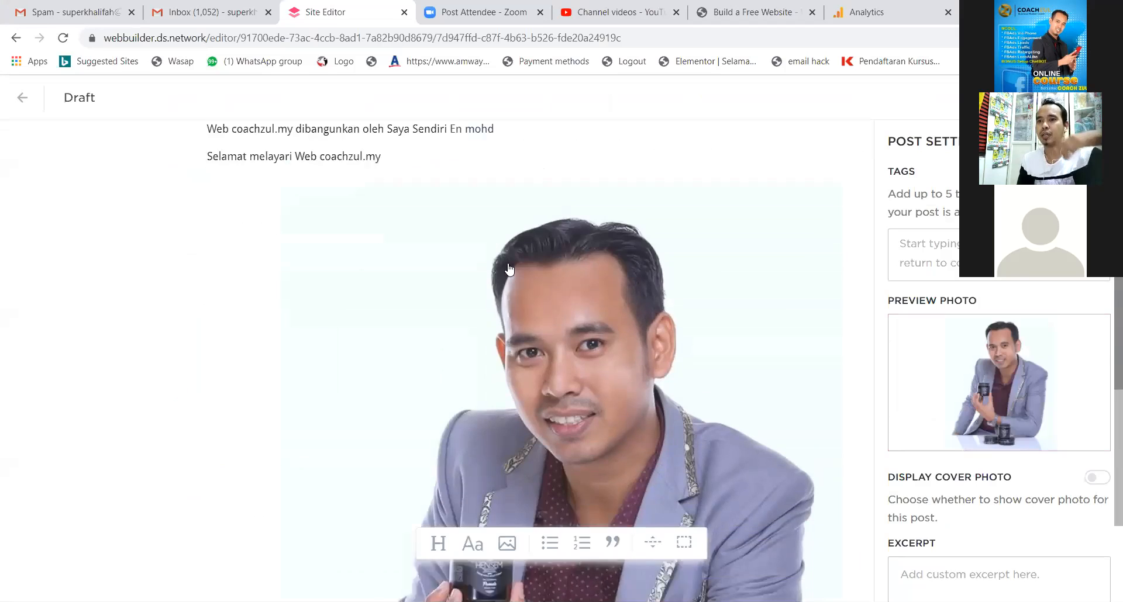
click(606, 309)
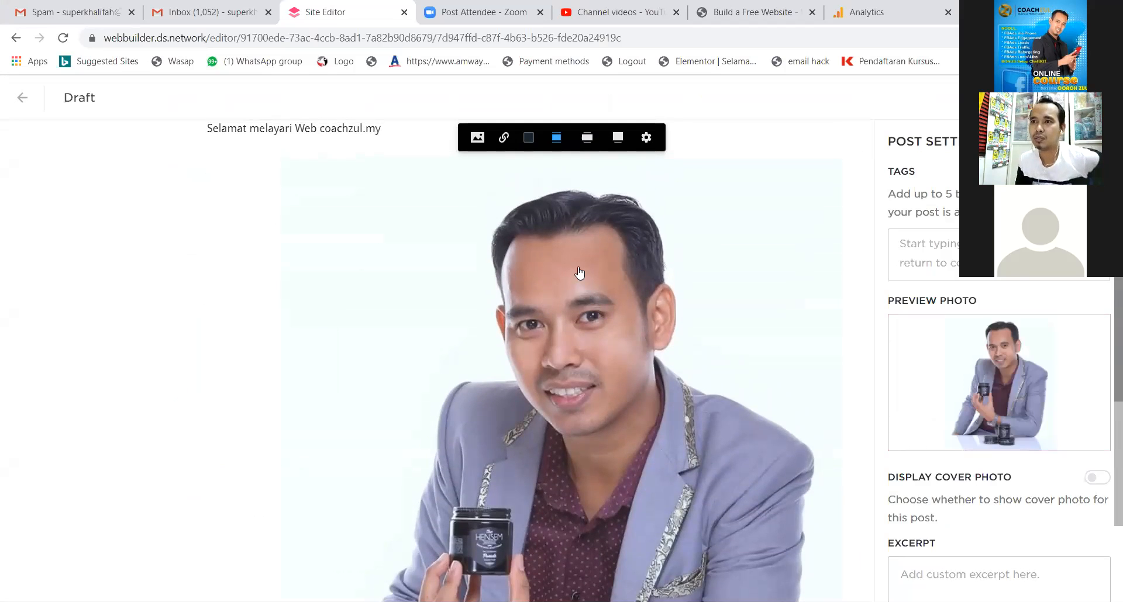
scroll(714, 325, down, 4)
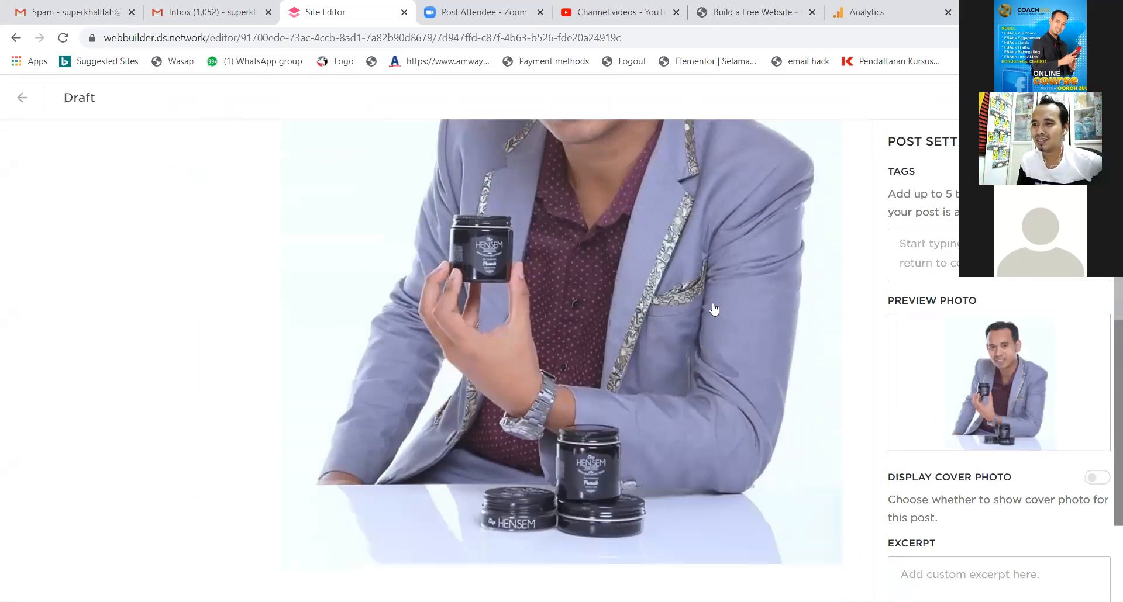
scroll(728, 345, down, 2)
scroll(728, 352, down, 1)
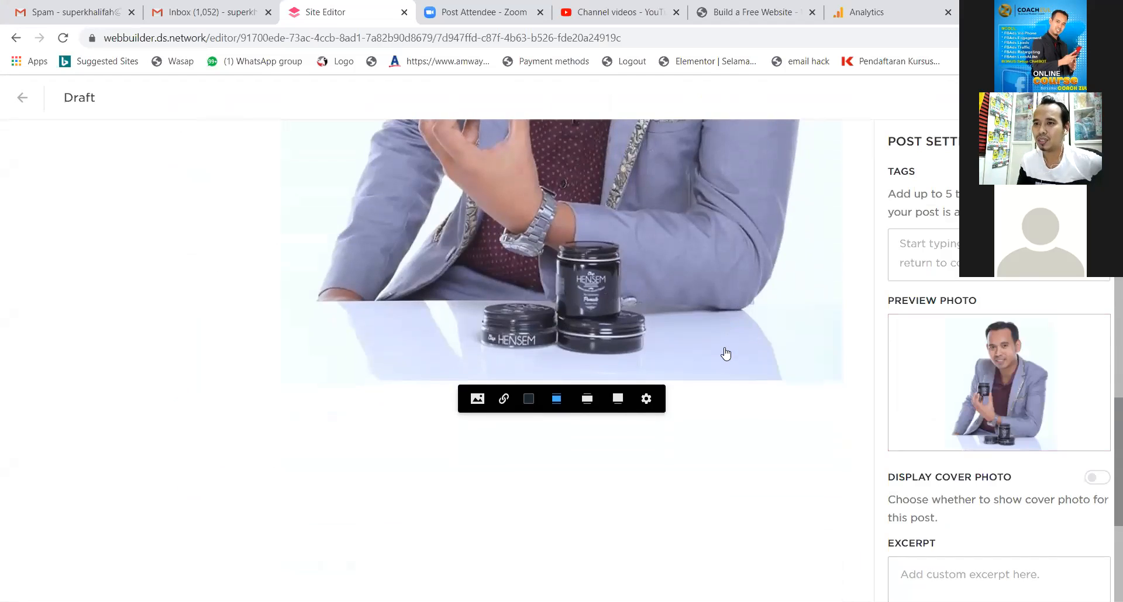
scroll(727, 351, up, 3)
scroll(724, 350, down, 1)
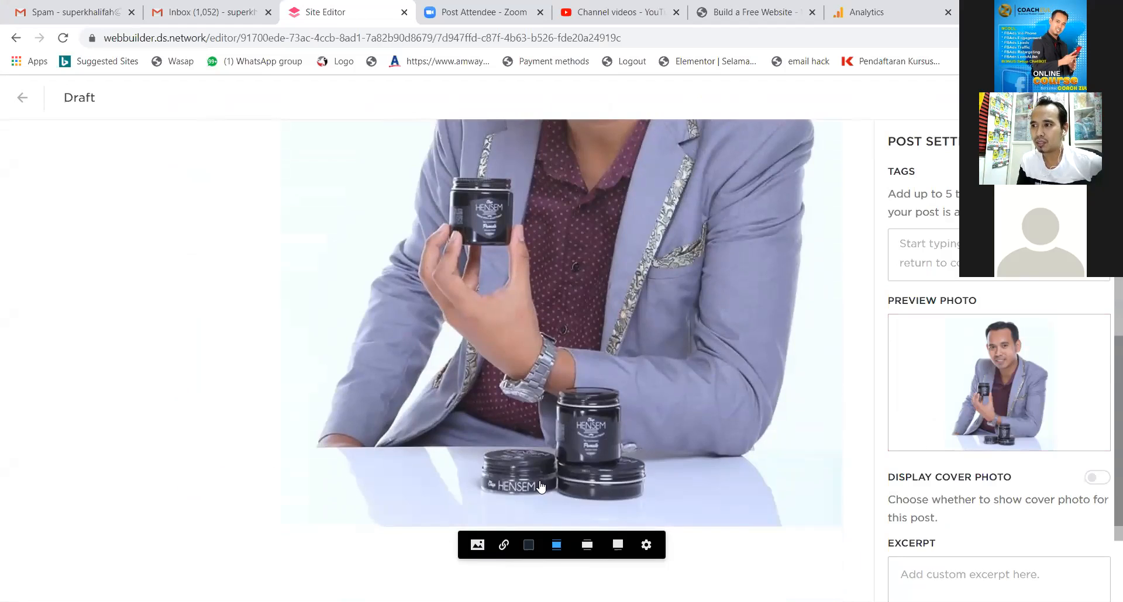
scroll(541, 487, up, 8)
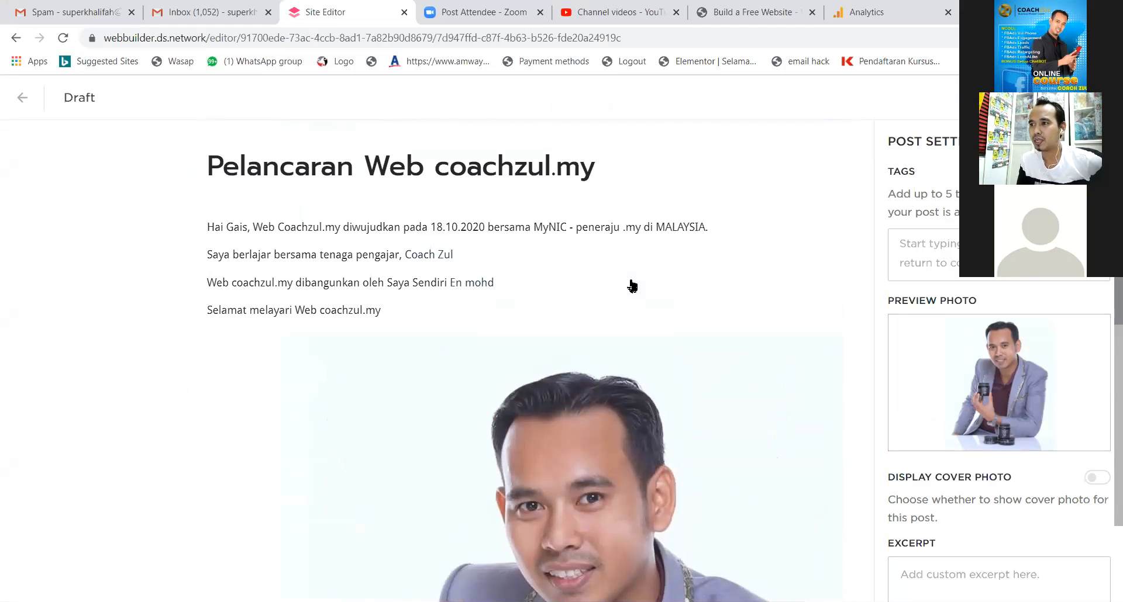
click(635, 362)
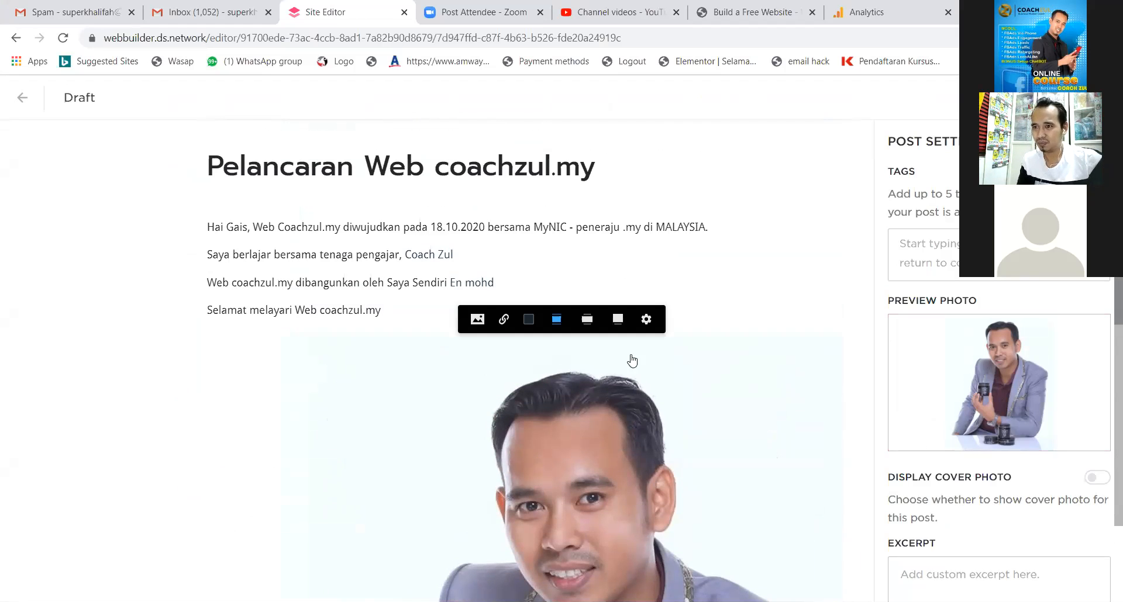
click(645, 321)
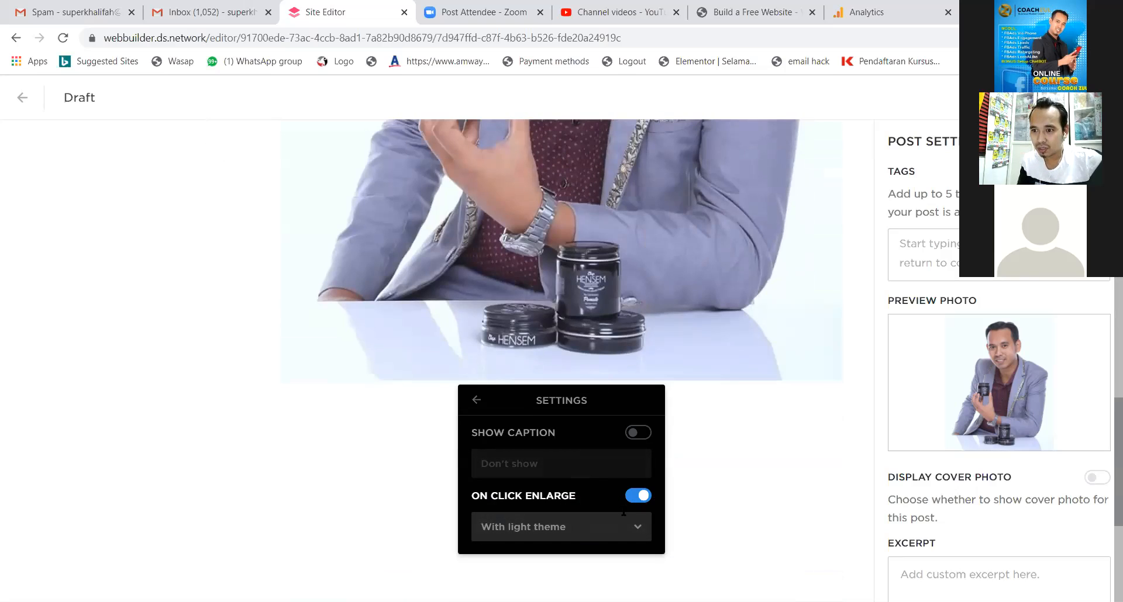
click(637, 528)
click(635, 531)
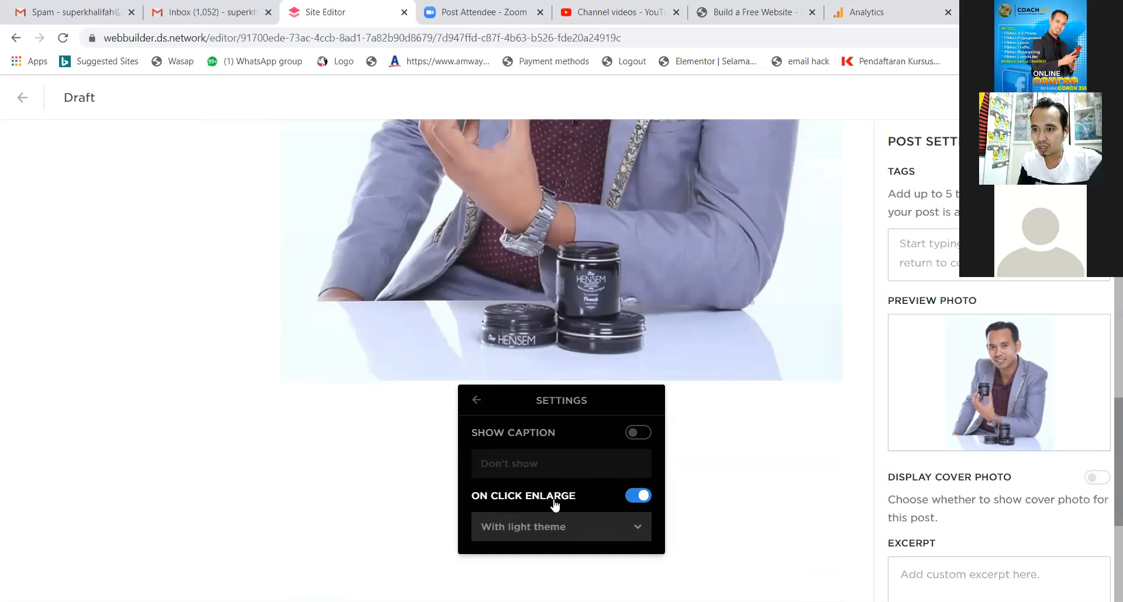
click(639, 436)
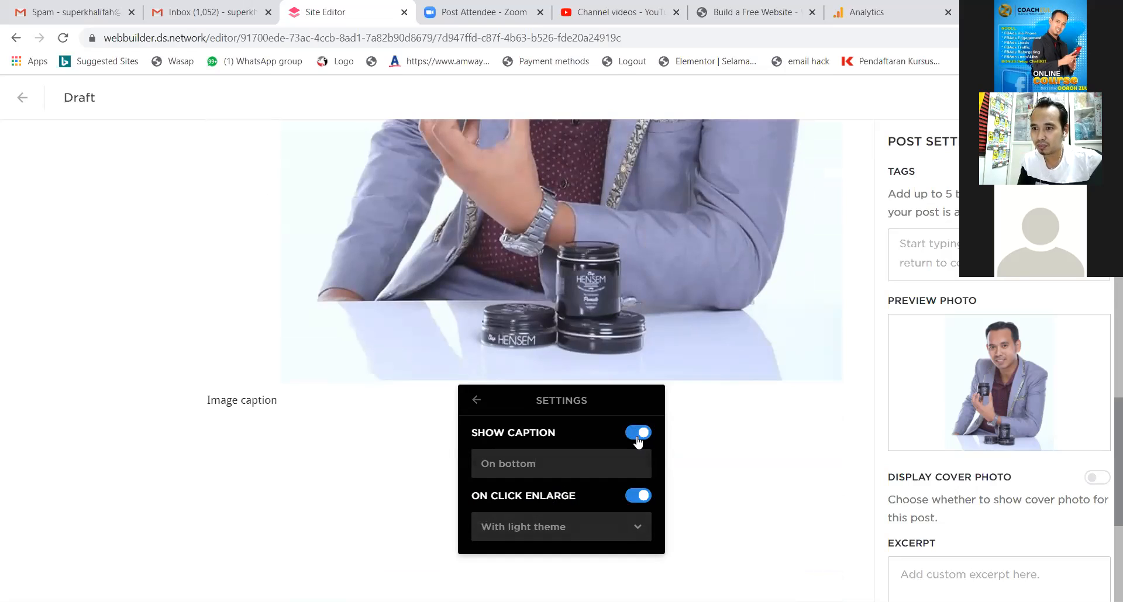
click(638, 436)
click(638, 434)
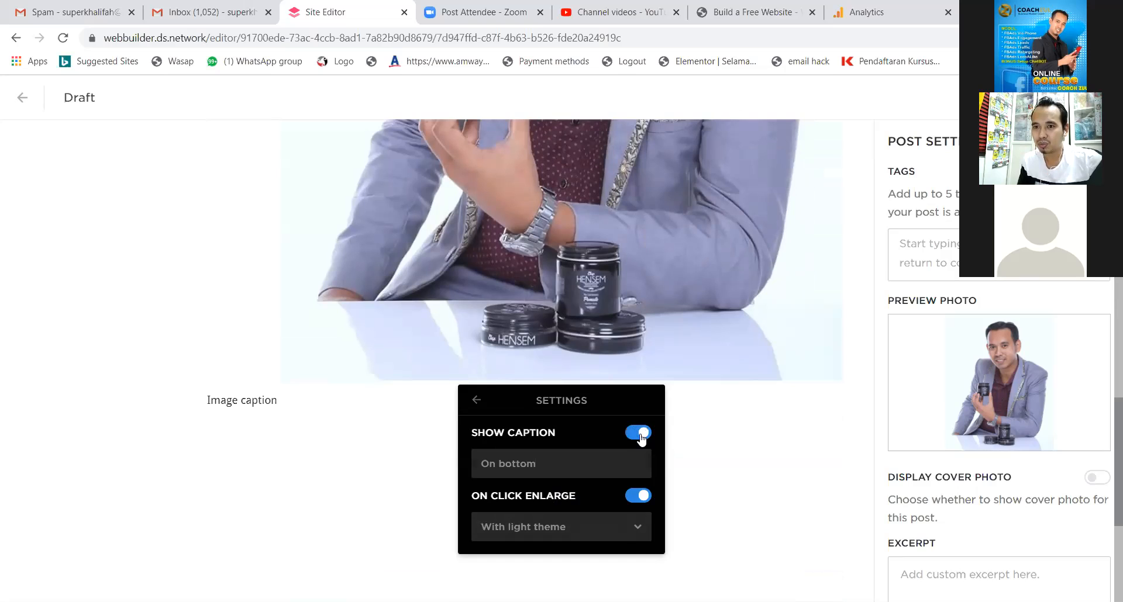
click(638, 434)
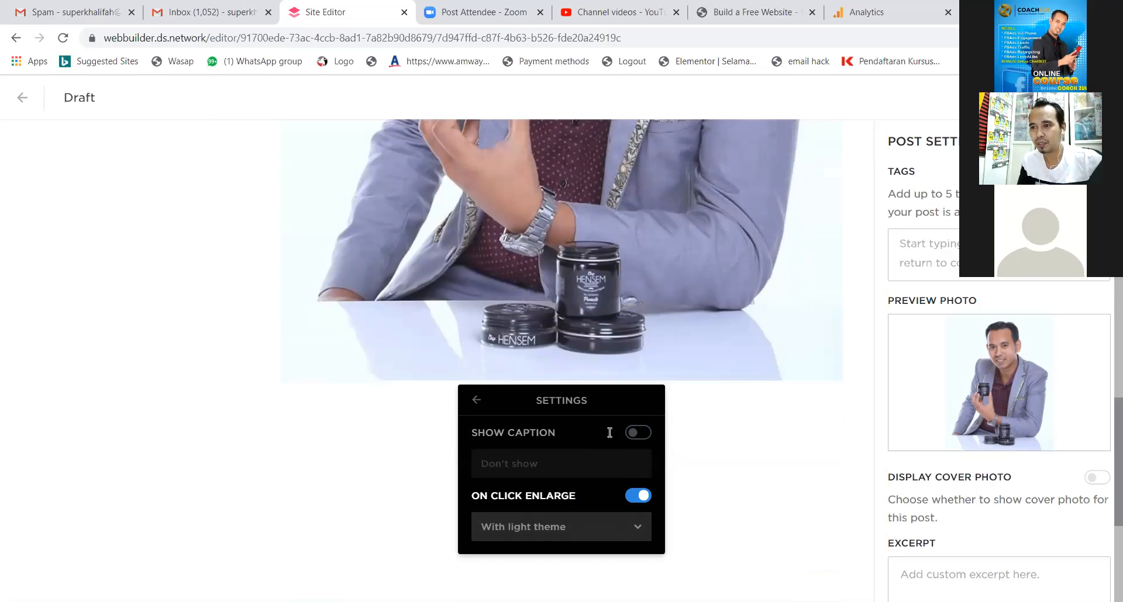
click(476, 400)
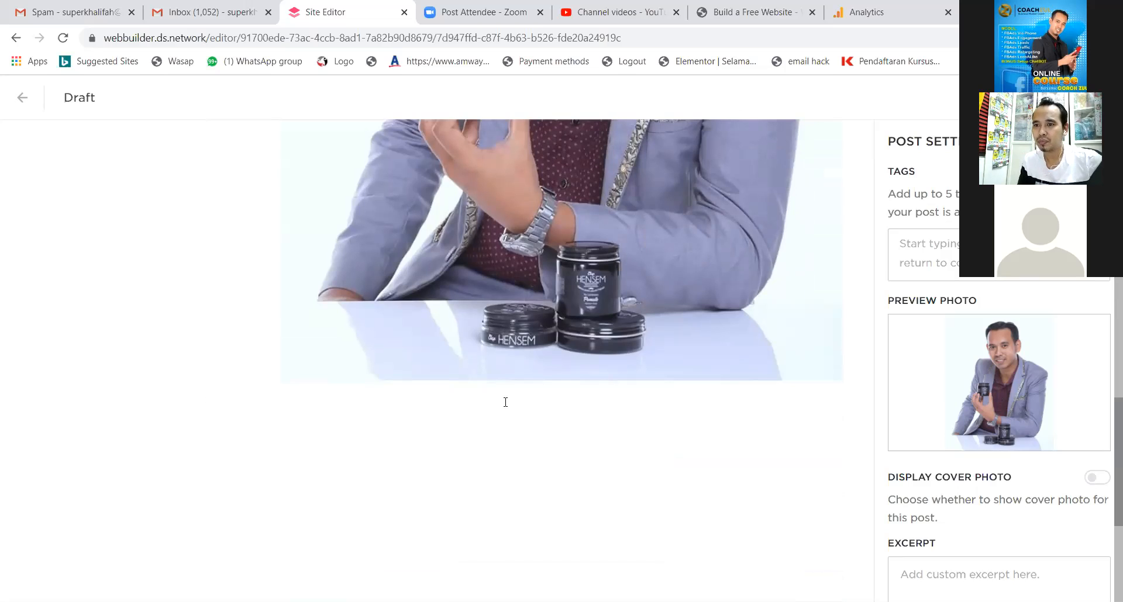
scroll(526, 401, up, 5)
scroll(557, 401, up, 4)
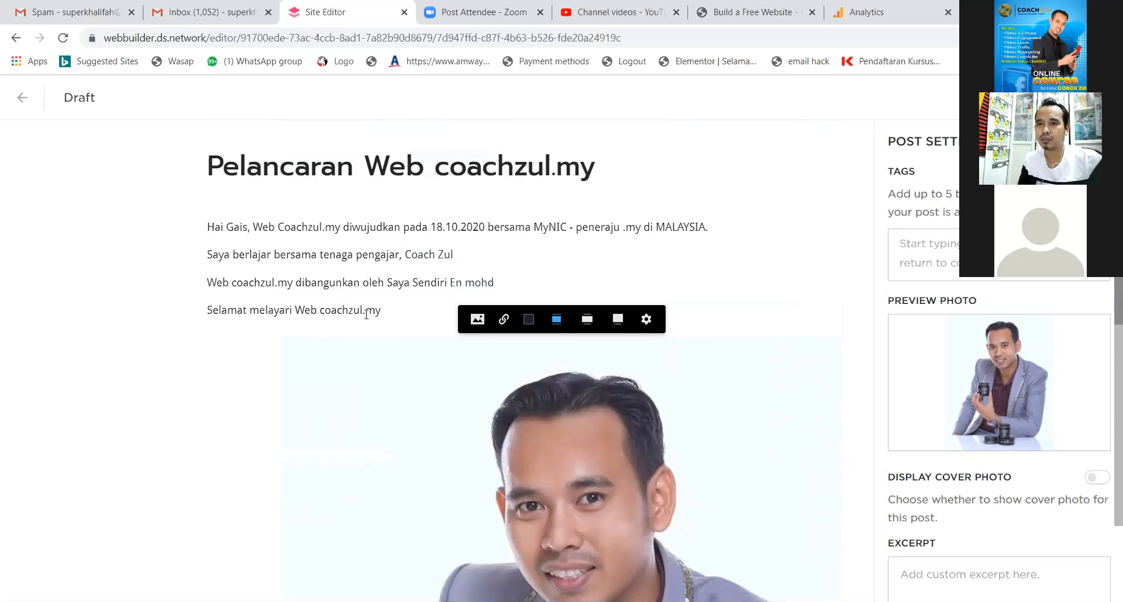
scroll(381, 333, down, 1)
scroll(383, 328, up, 1)
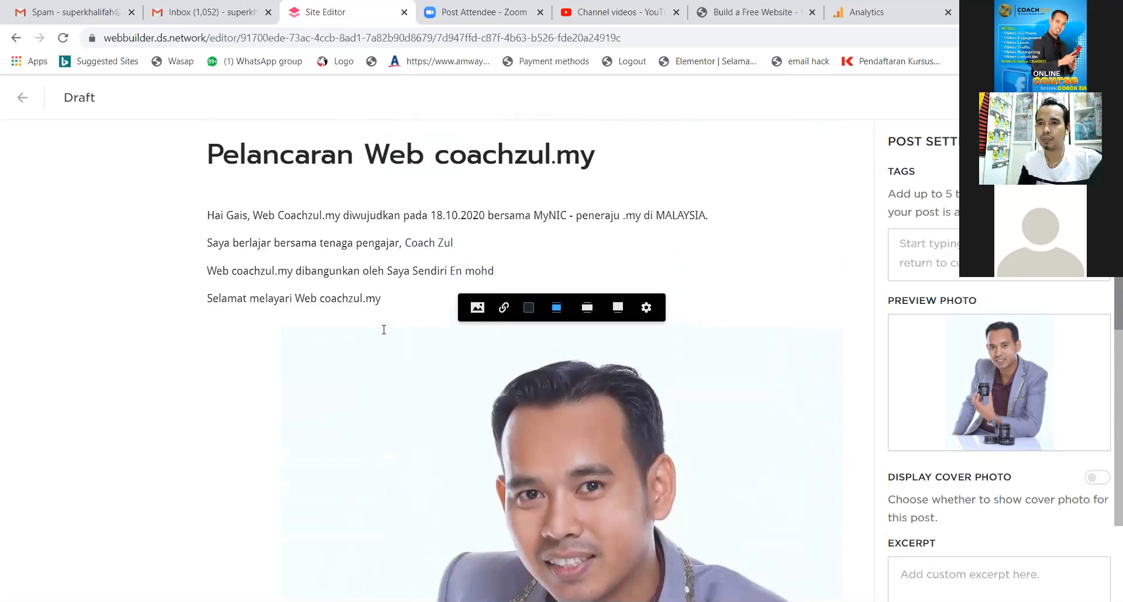
scroll(497, 378, down, 3)
scroll(497, 377, down, 7)
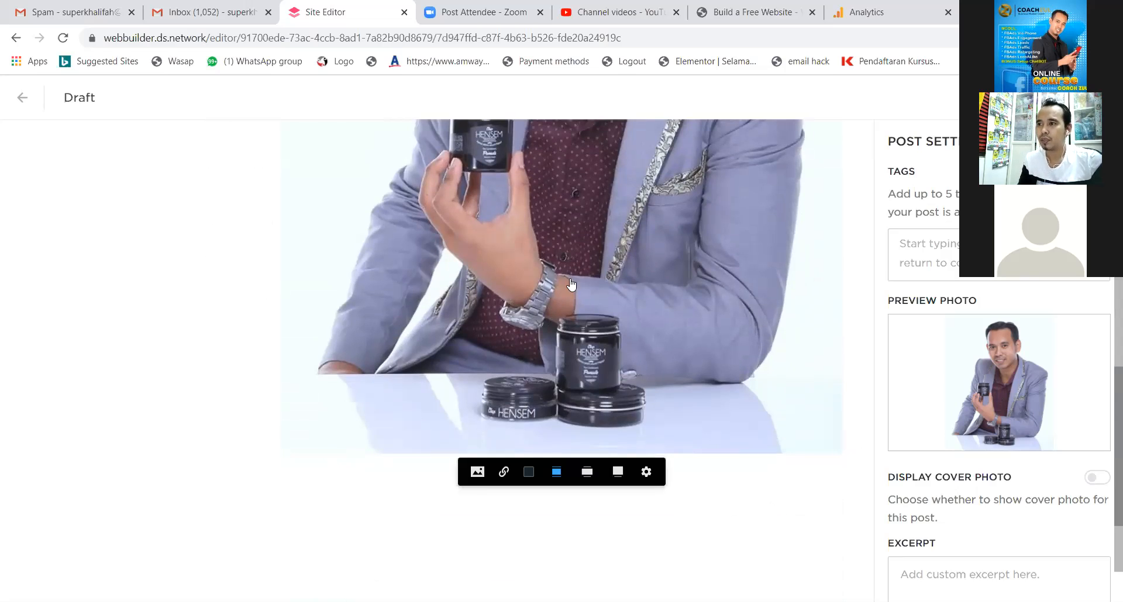
scroll(570, 291, up, 10)
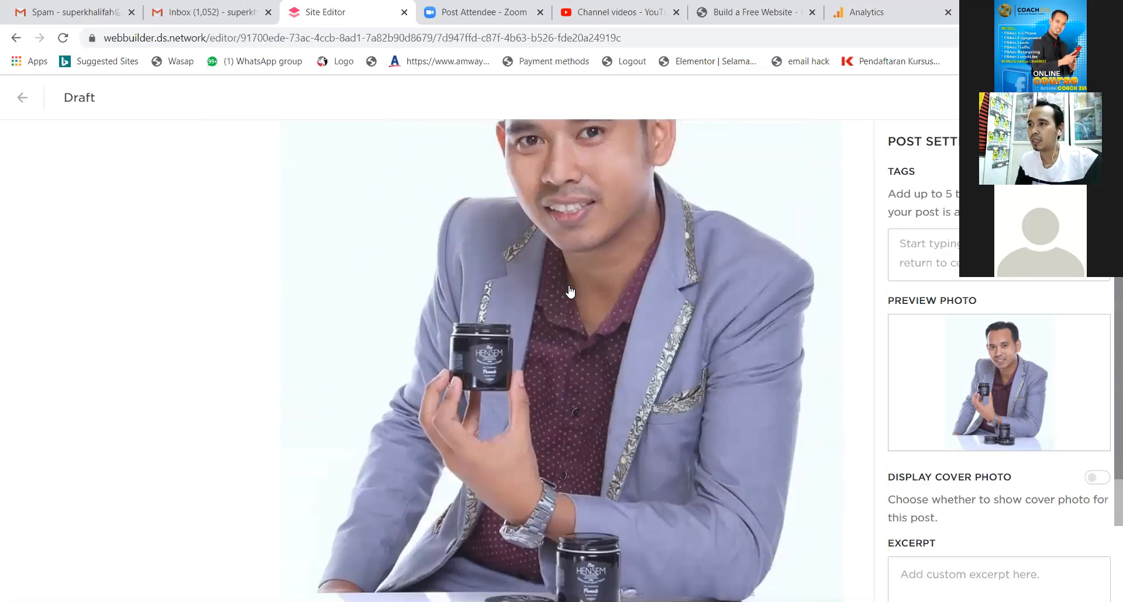
scroll(570, 292, up, 1)
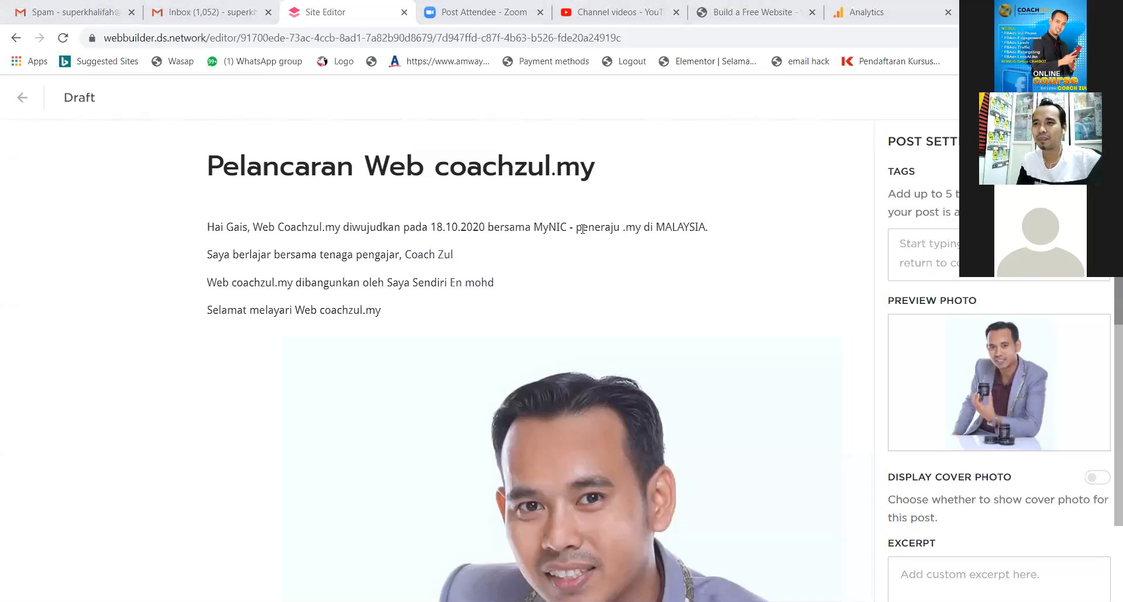
Link 'MyNIC' in the first paragraph to the web address mynic.my.
drag(489, 228, 570, 227)
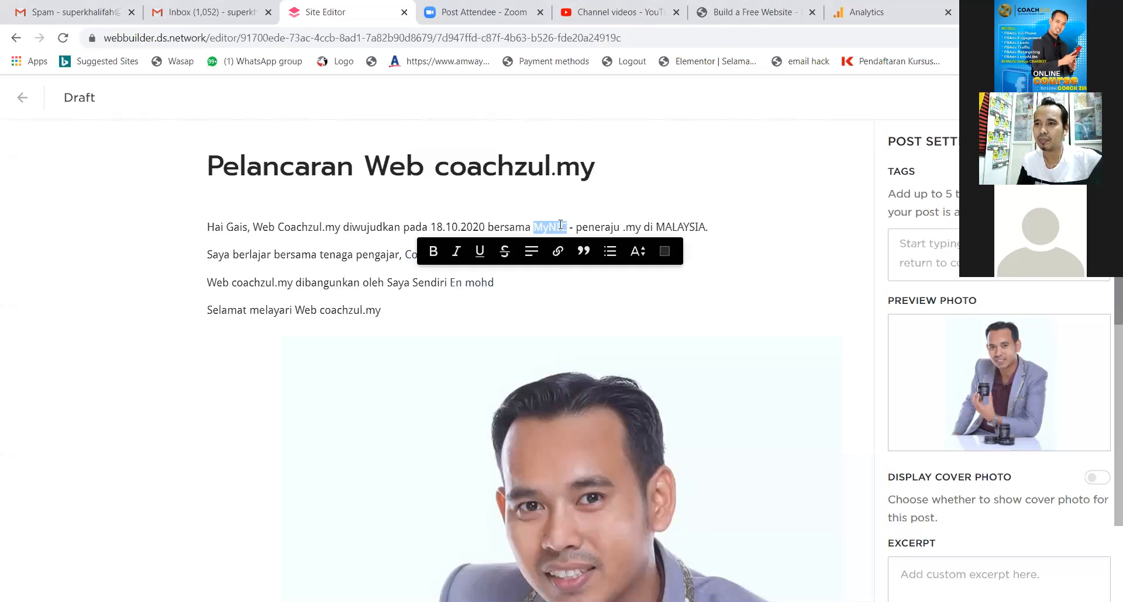
click(557, 253)
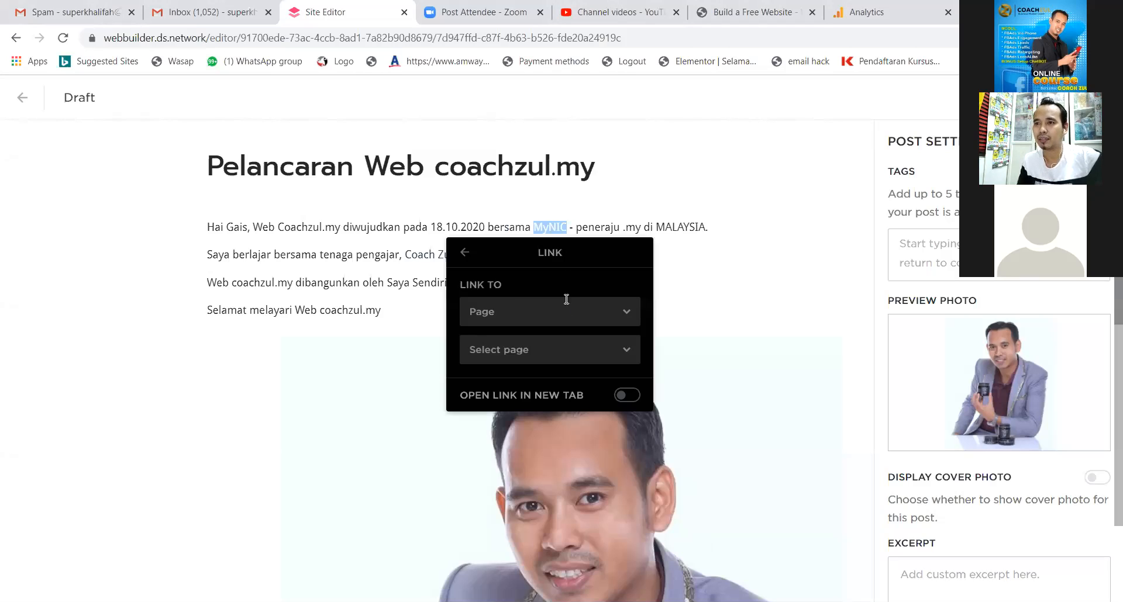
click(568, 326)
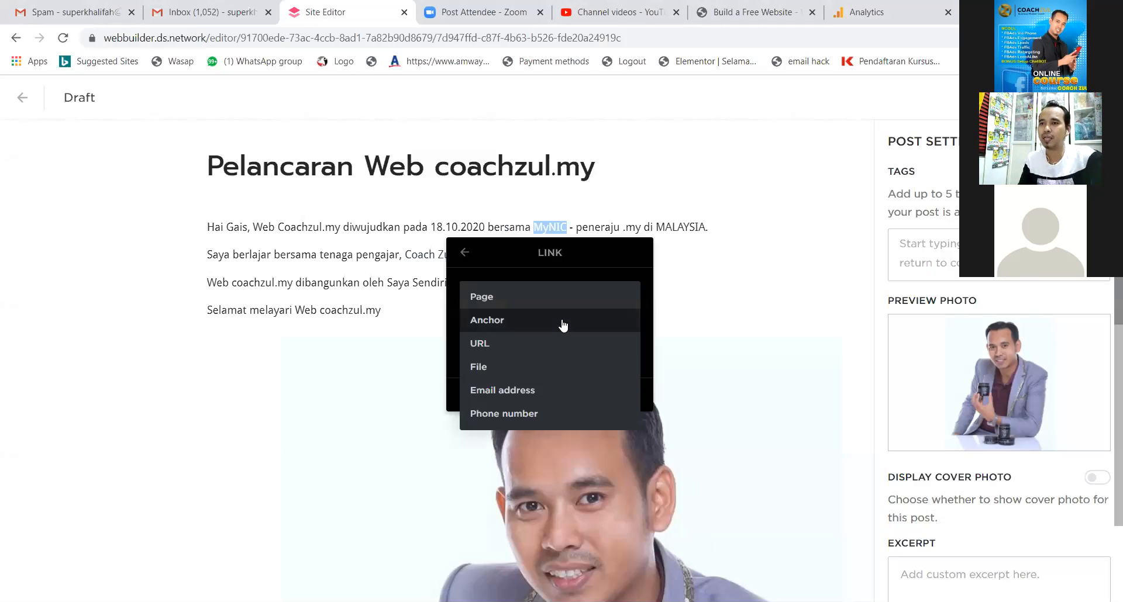
click(529, 349)
click(546, 353)
text(mynic.my)
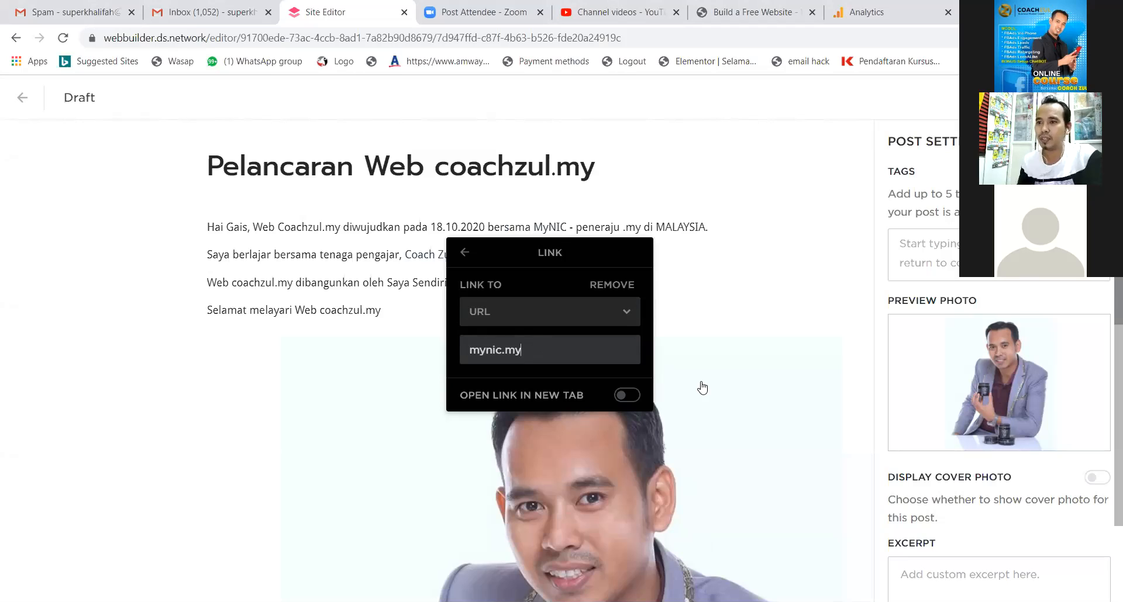
click(666, 393)
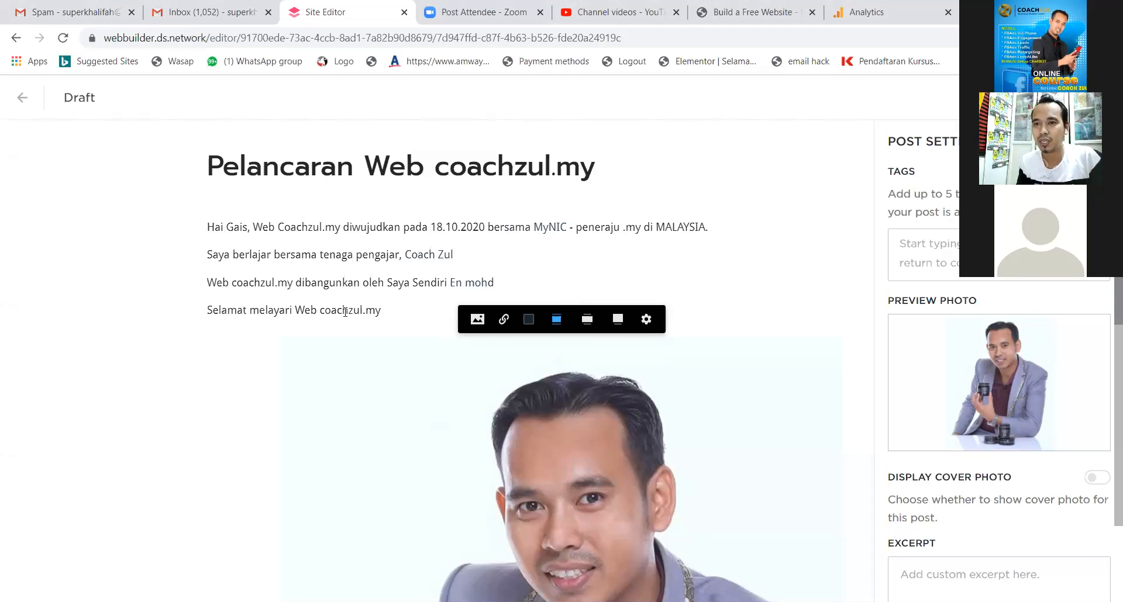
Link 'coachzul.my' in the closing line to the web address coachzul.my.
drag(383, 311, 321, 311)
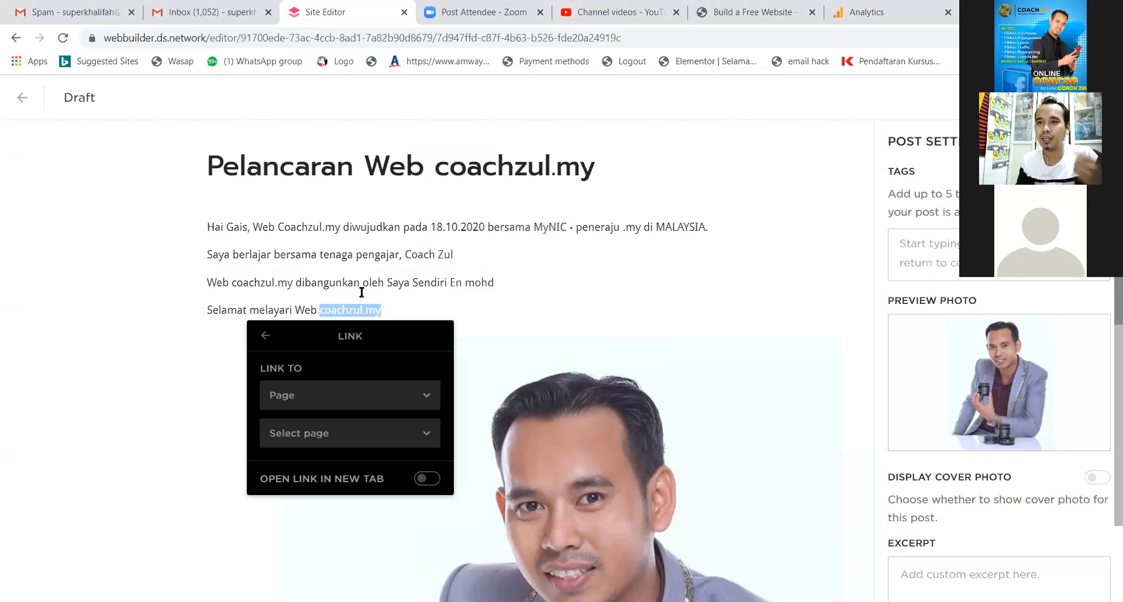
click(353, 401)
click(319, 430)
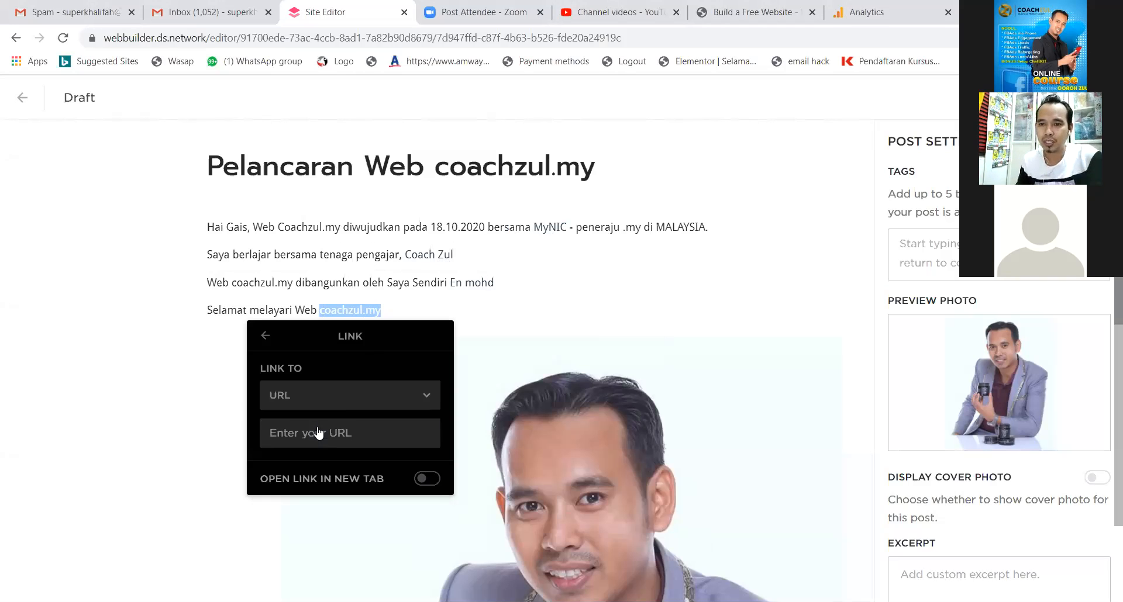
click(357, 431)
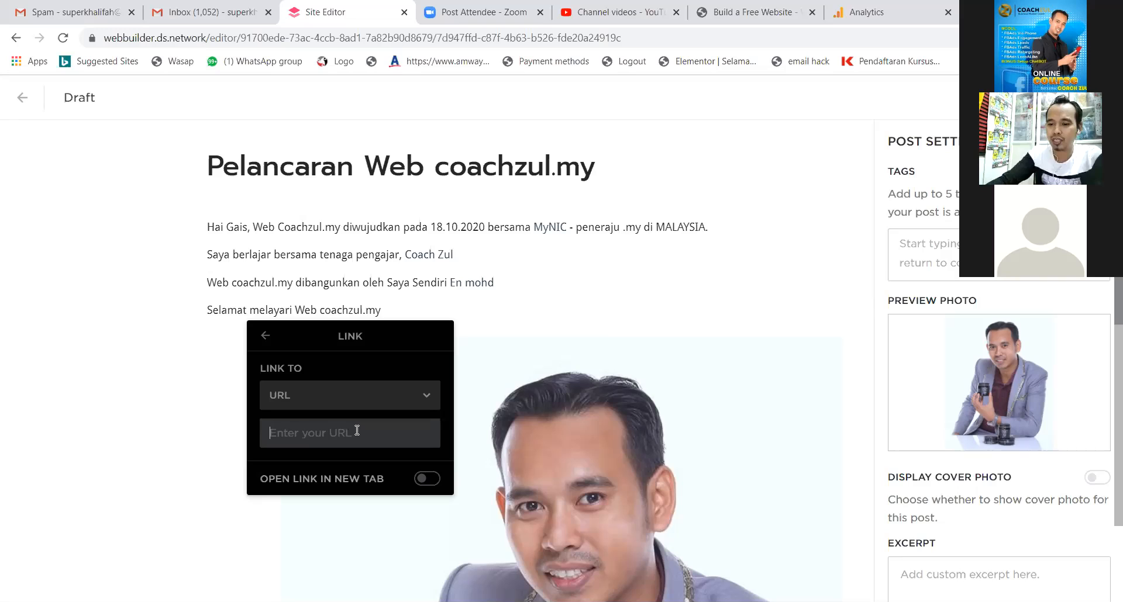
text(coa)
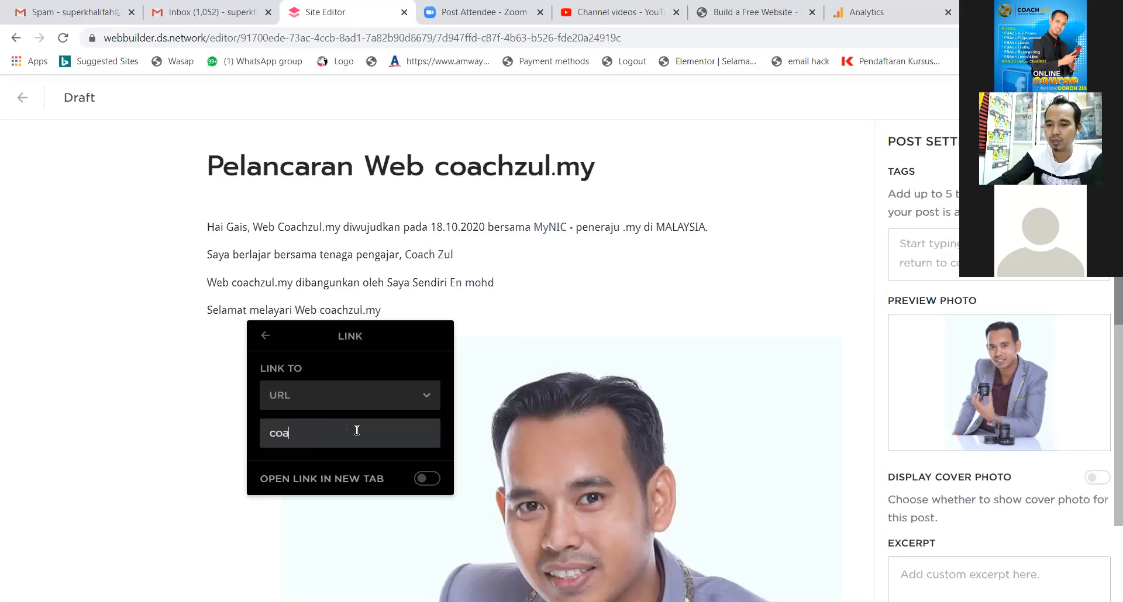
text(chzul.my)
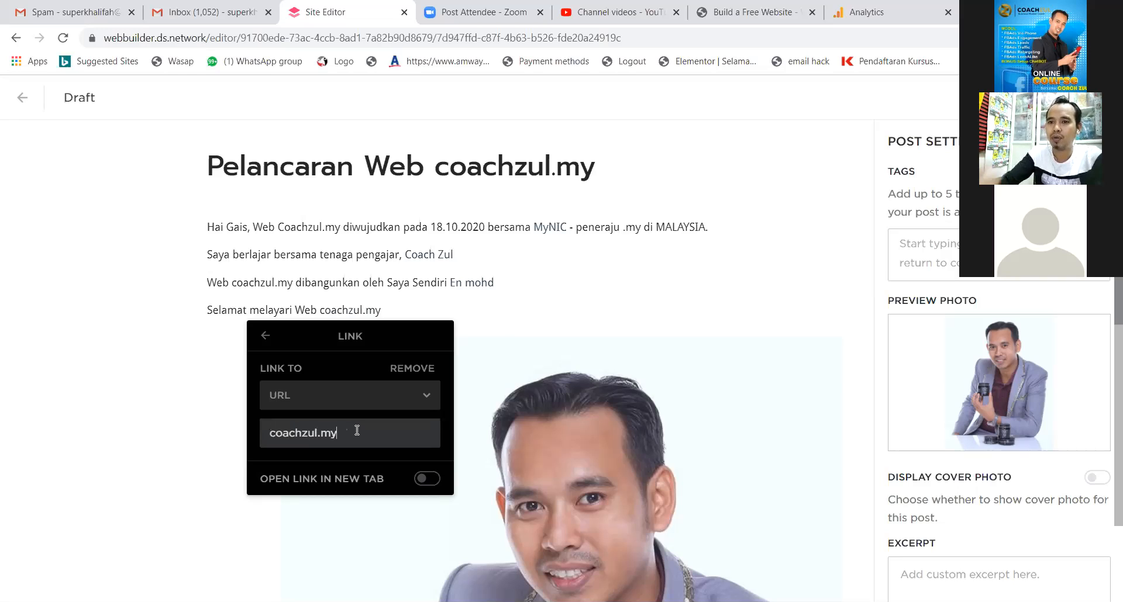
click(544, 345)
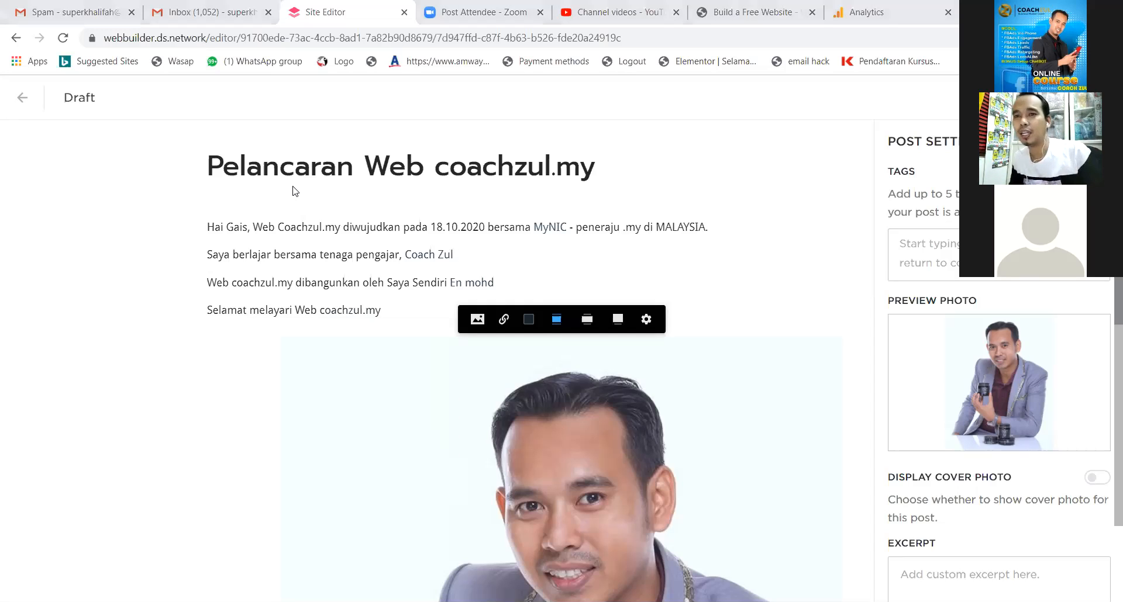
scroll(446, 362, down, 5)
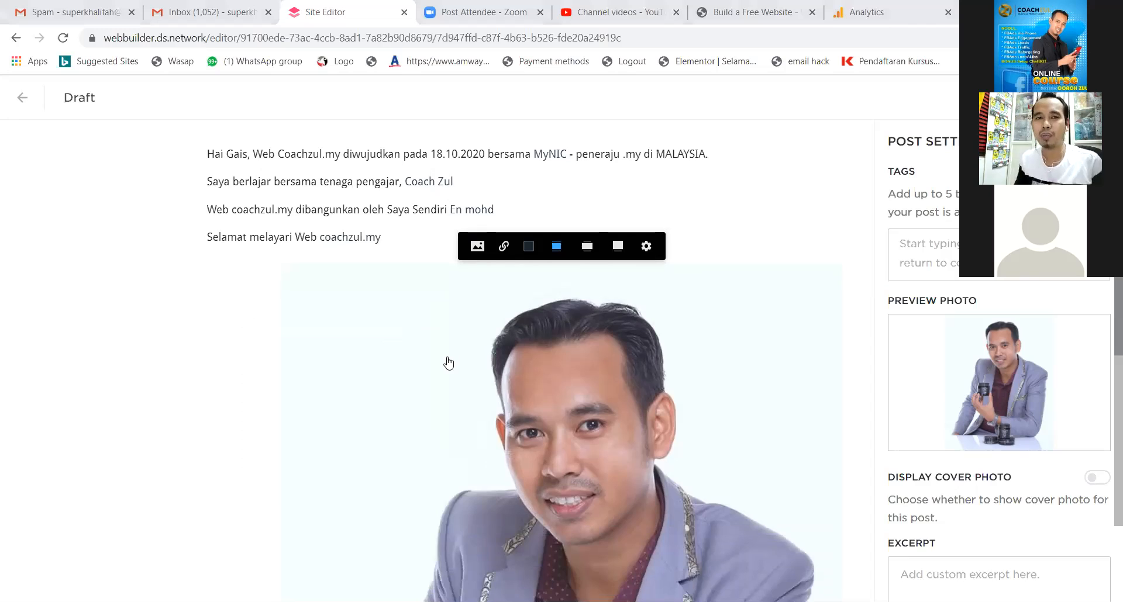
scroll(455, 359, up, 4)
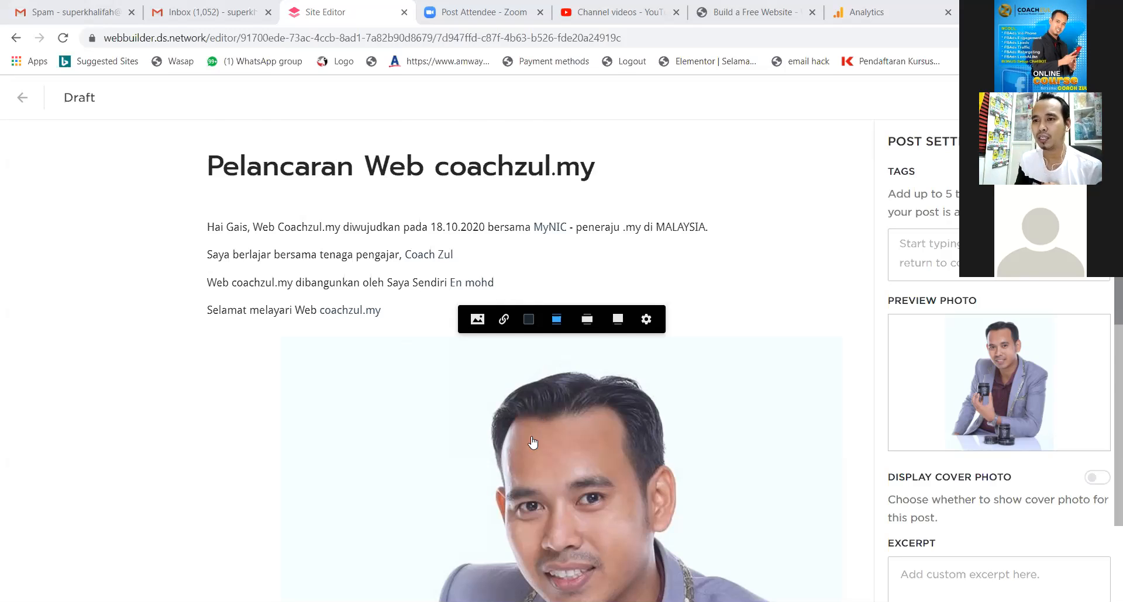
scroll(533, 406, down, 3)
scroll(530, 403, up, 3)
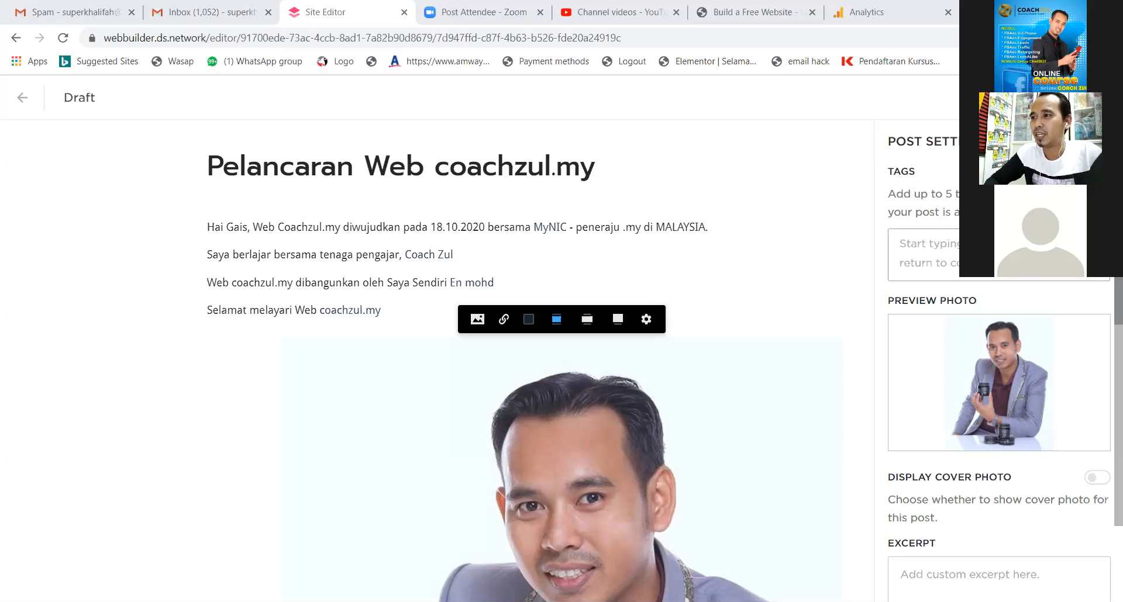
click(409, 311)
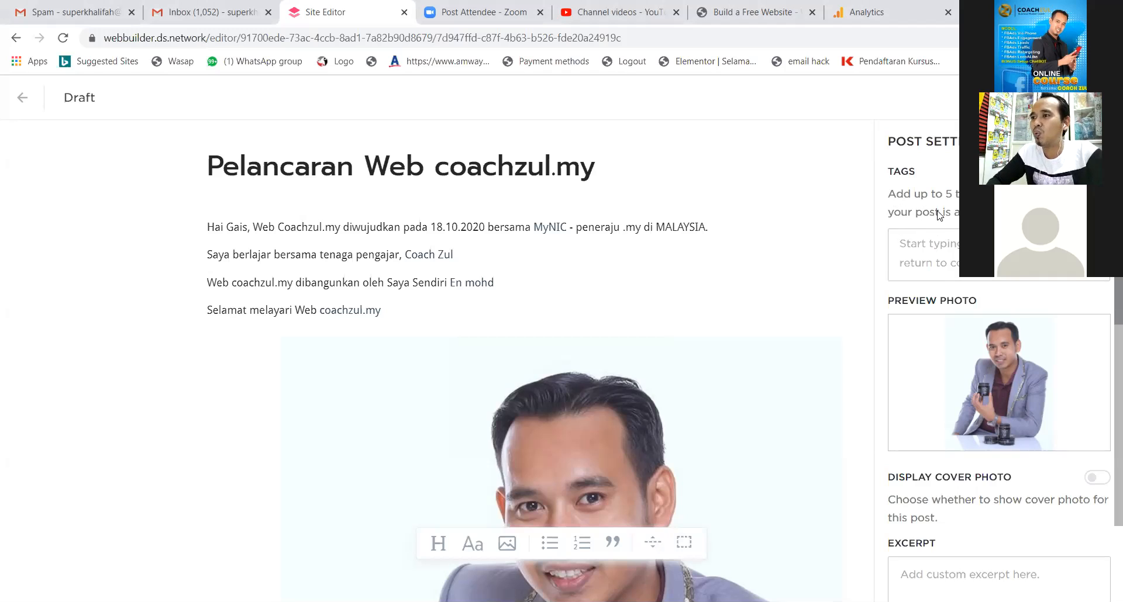
Tag the post pelancaran web, coachzul, layari website, pengalaman buat website and jual buah.
click(941, 255)
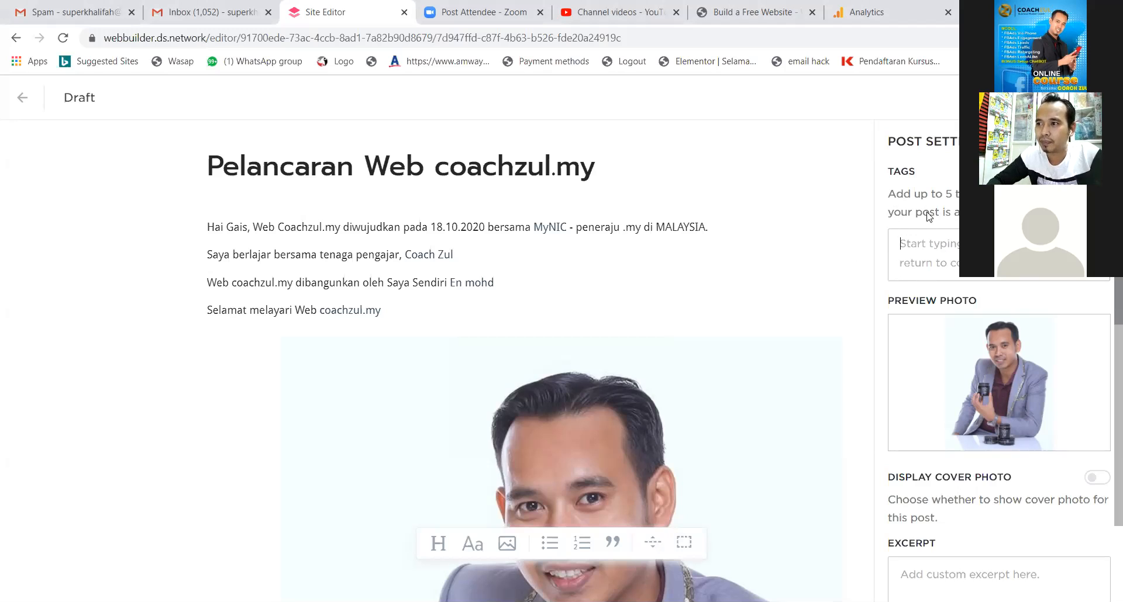
click(935, 246)
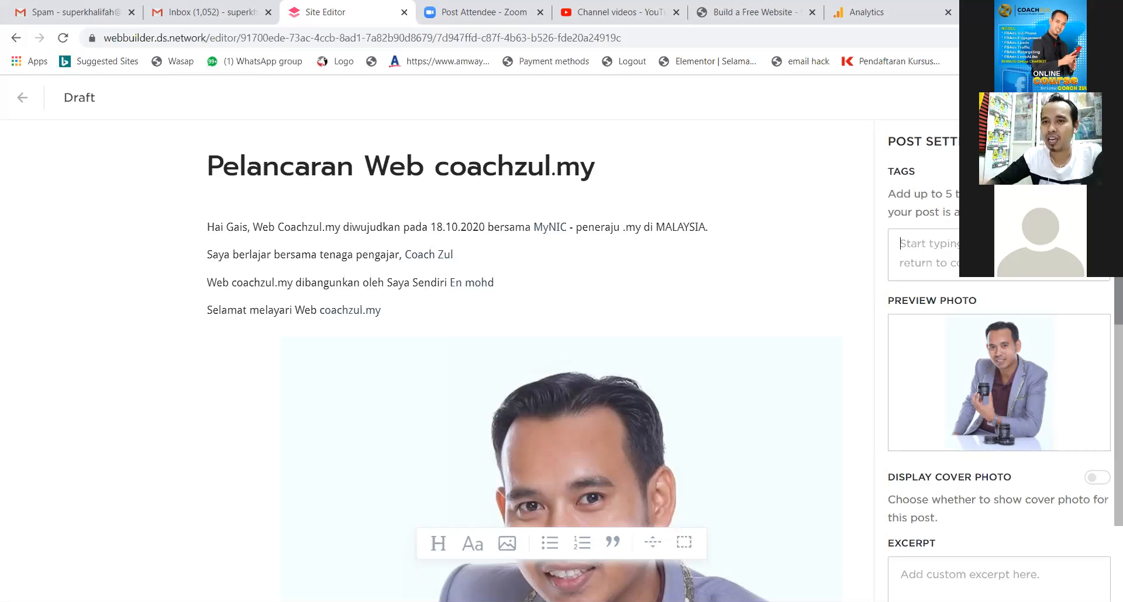
text(pelanc)
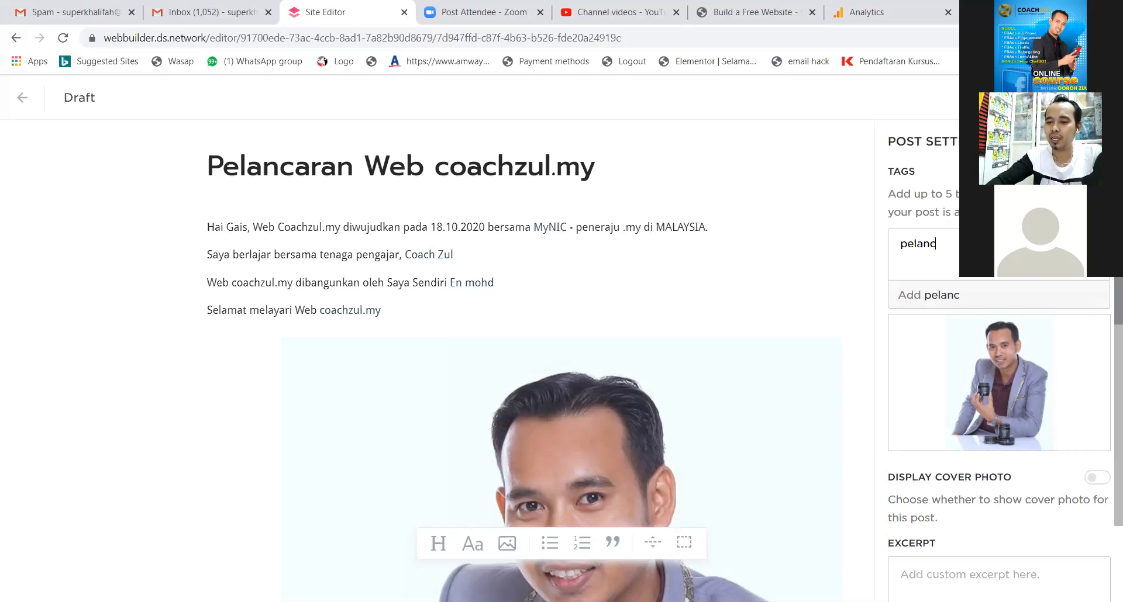
text(aran web)
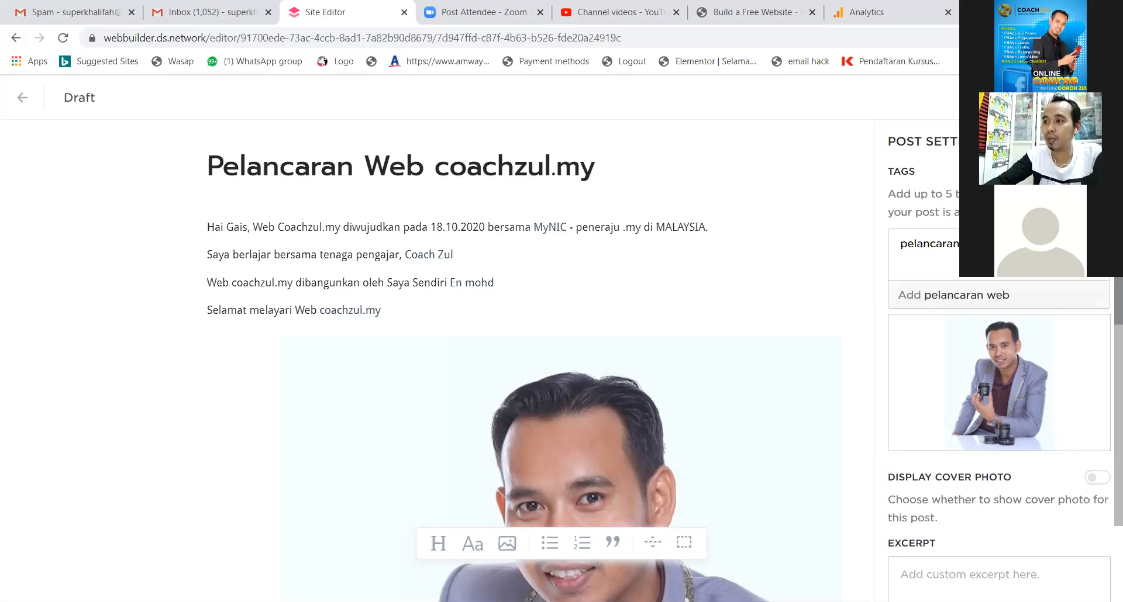
key(Return)
text(coa)
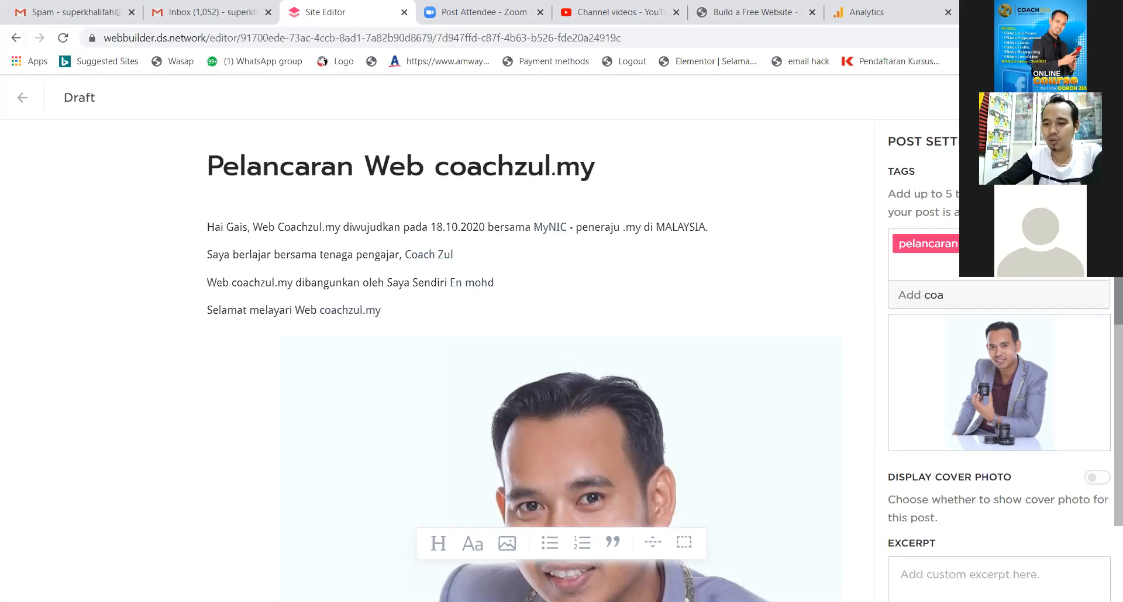
text(chzul)
key(Return)
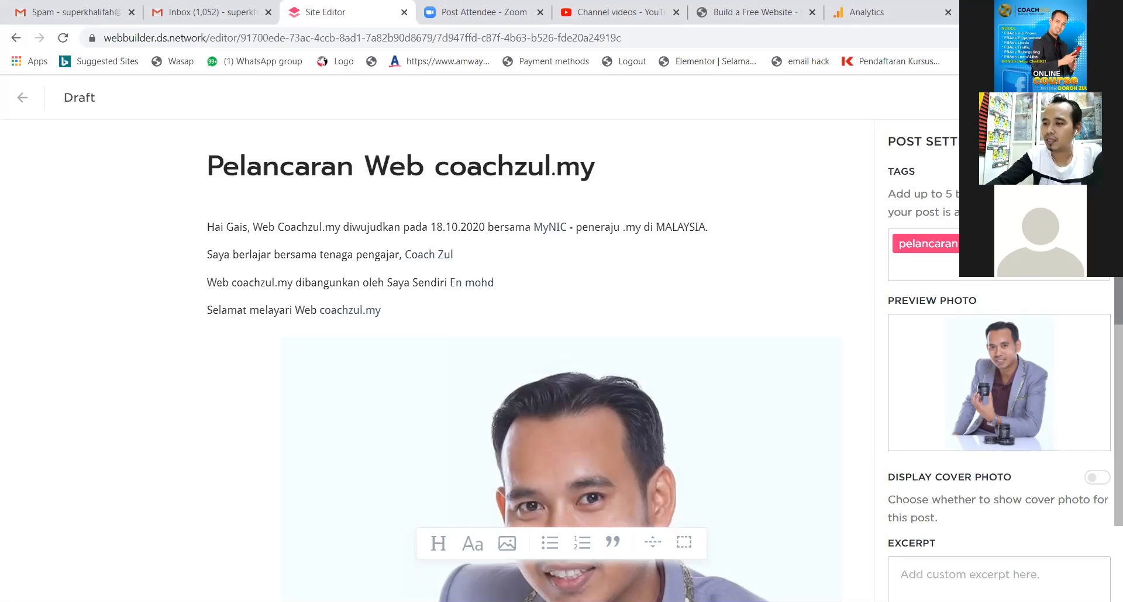
text(layari)
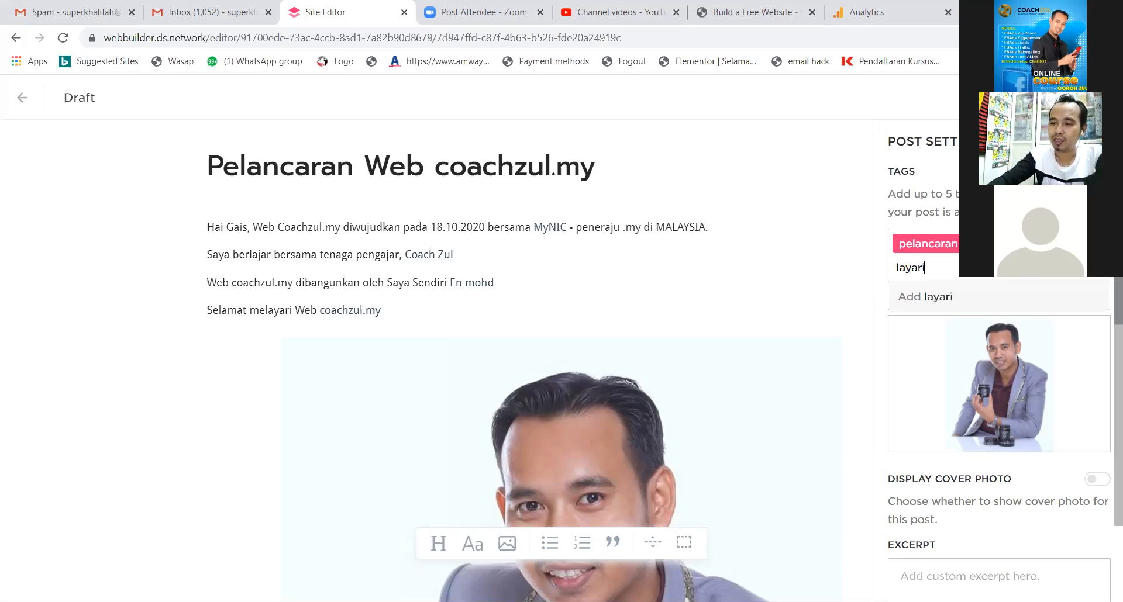
text( website)
key(Return)
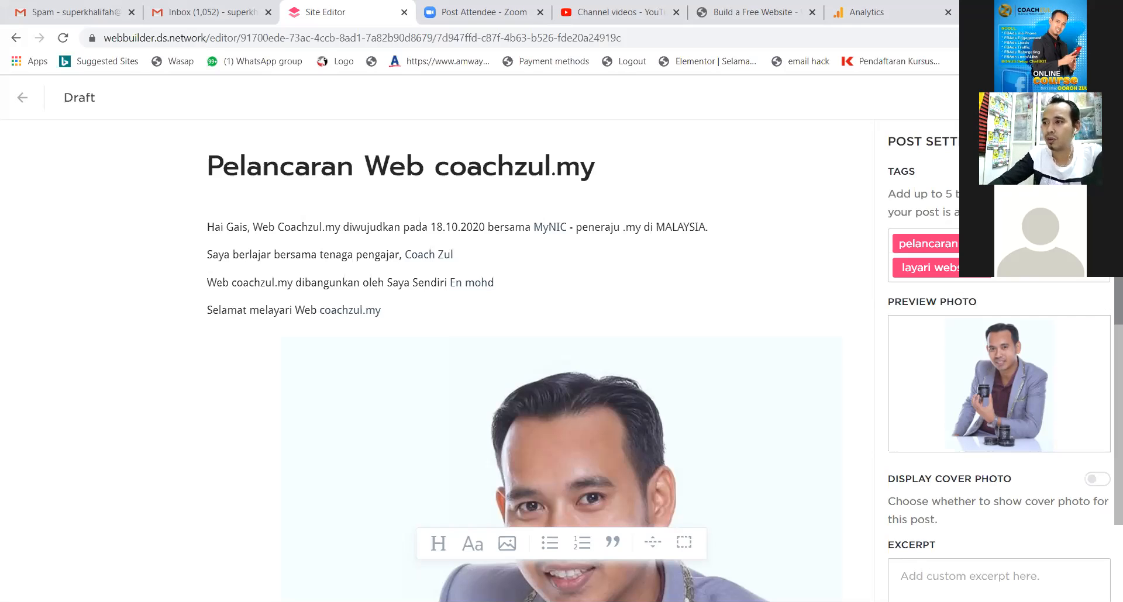
text(pengalama)
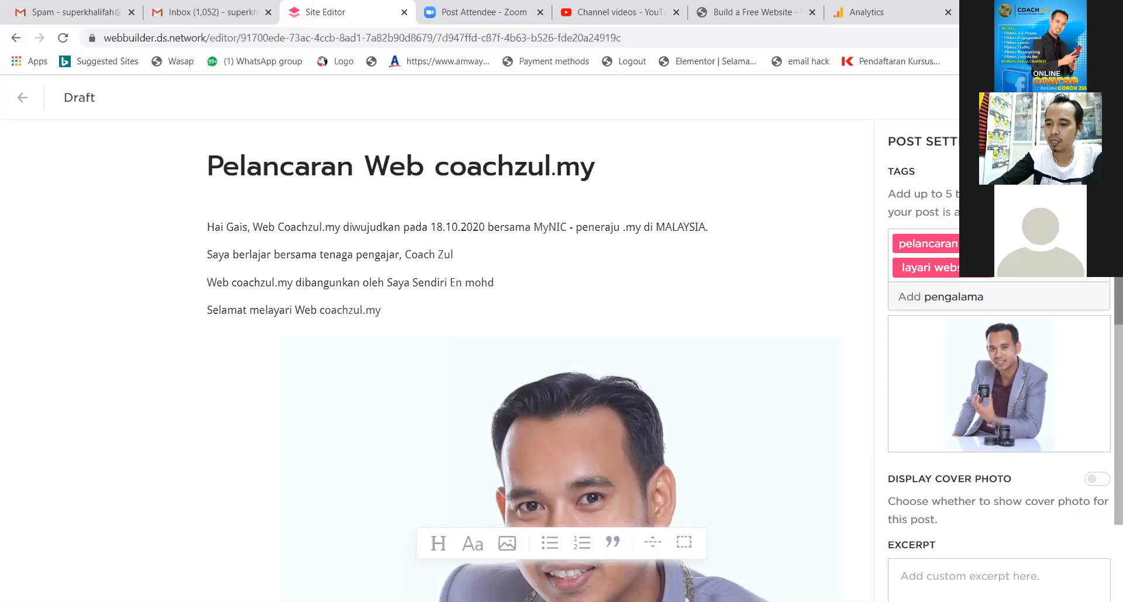
text(n buat website)
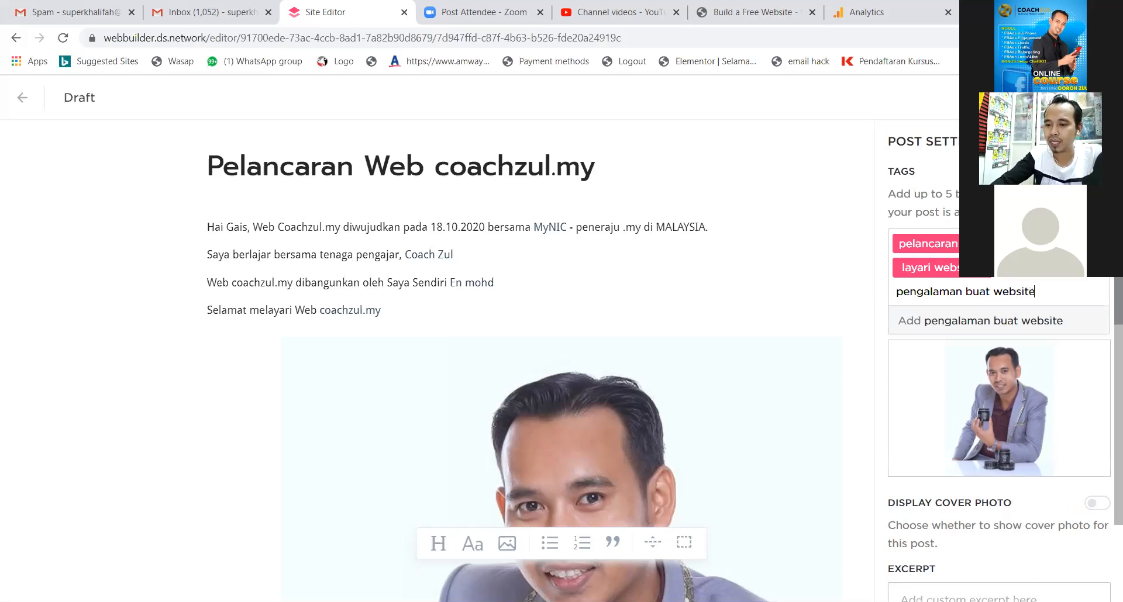
key(Return)
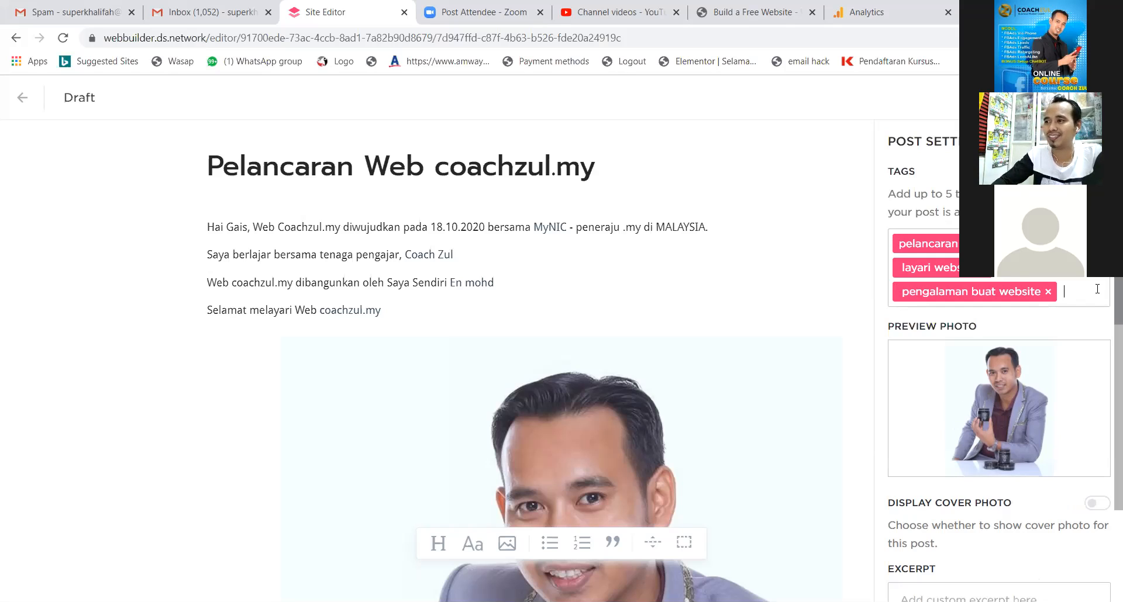
text(jual)
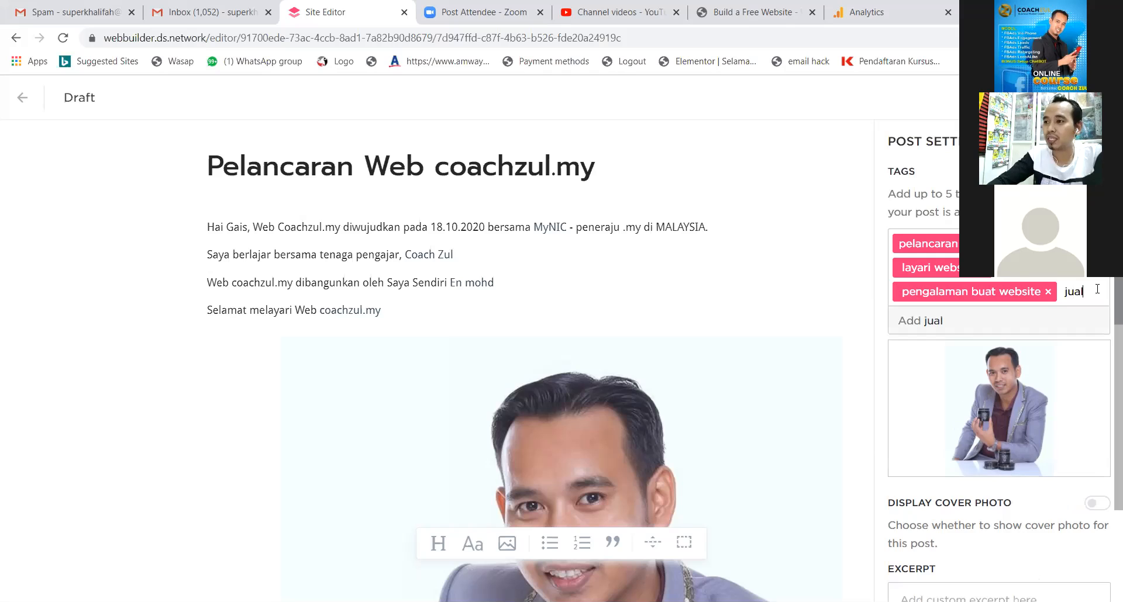
text( buah)
key(Return)
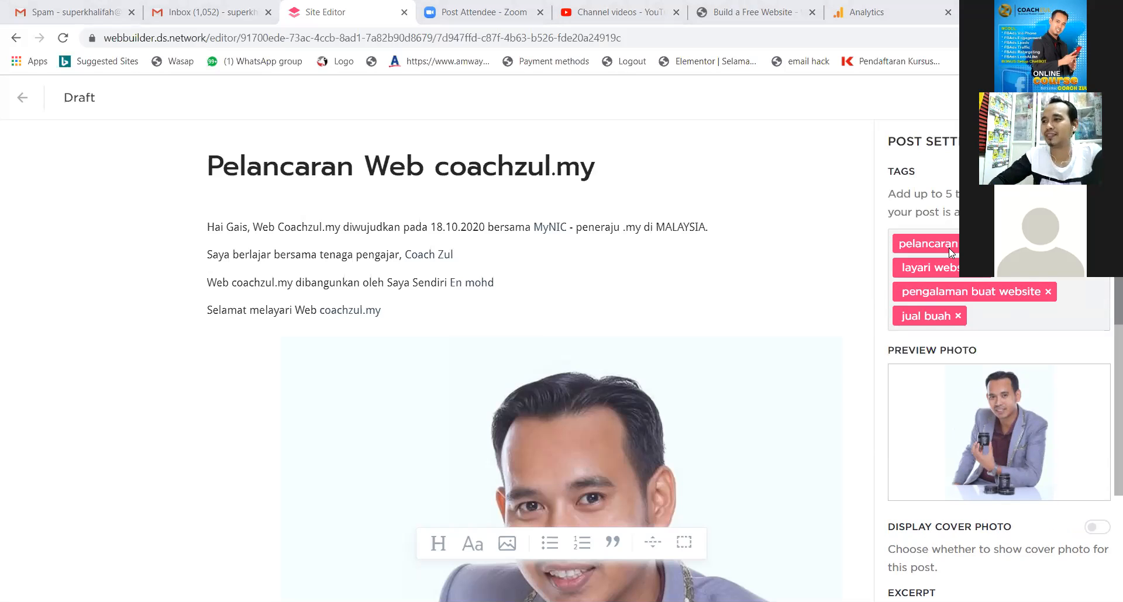
Switch on Post Comments in Post Settings and publish the post.
scroll(943, 311, down, 2)
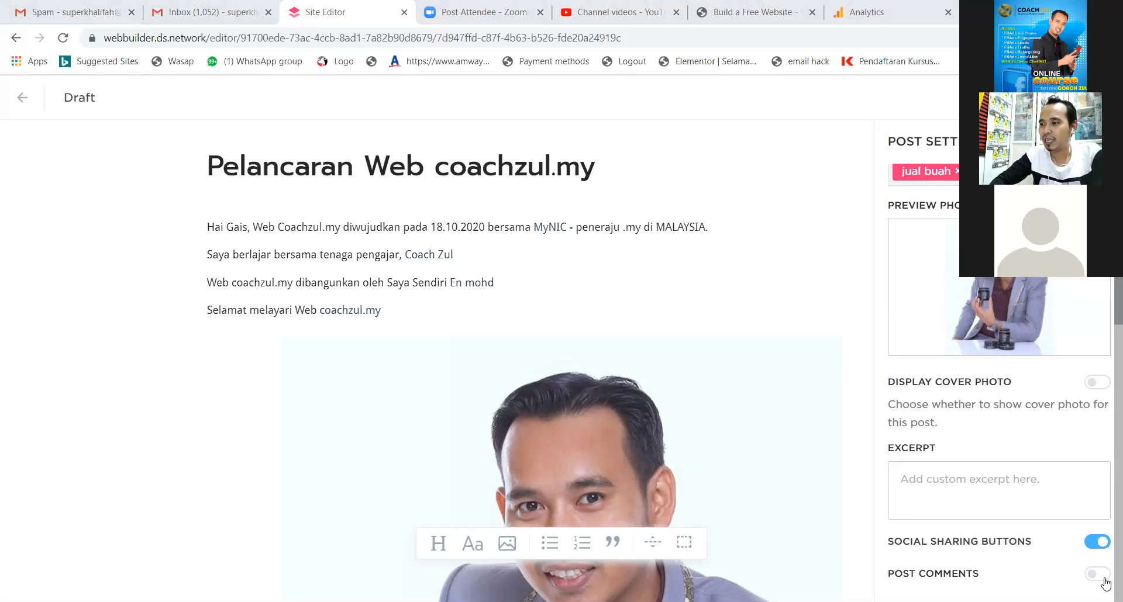
click(1098, 575)
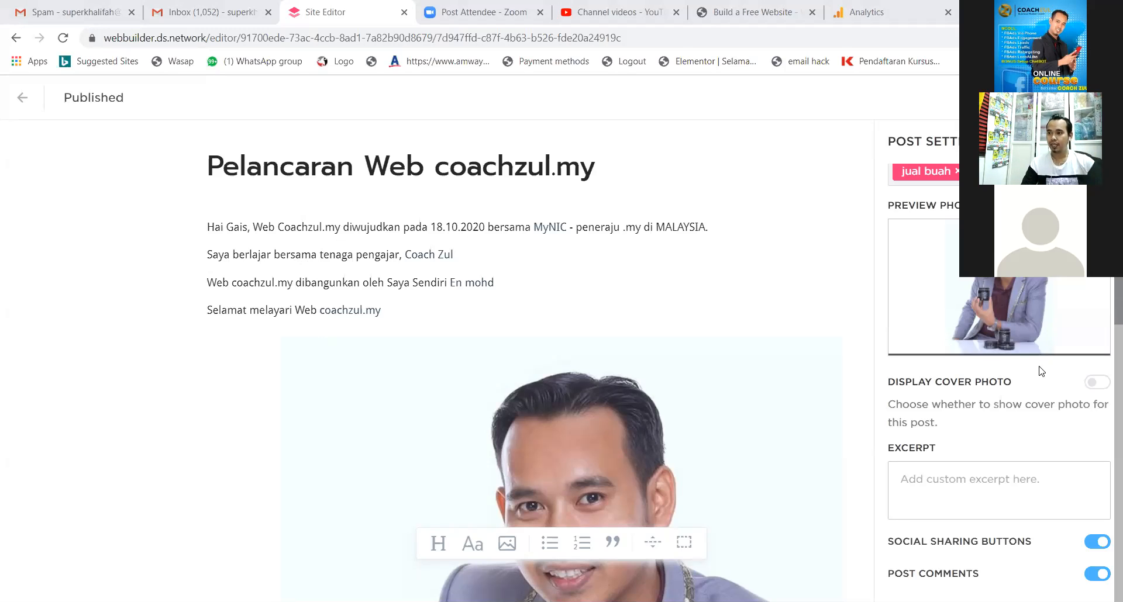
scroll(1044, 371, up, 2)
scroll(1043, 372, down, 2)
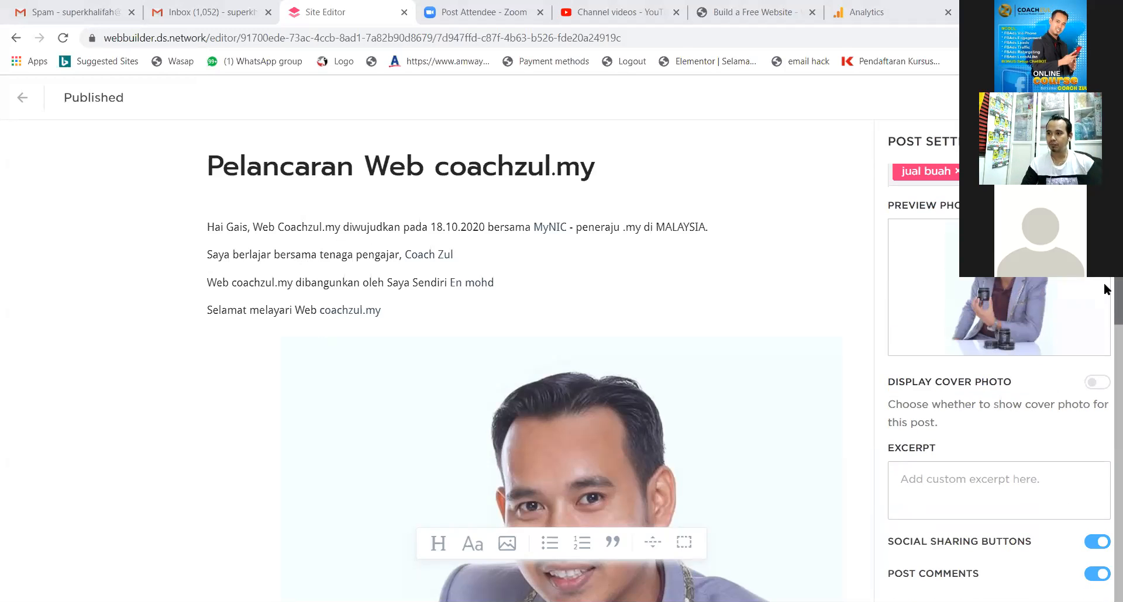
drag(1117, 285, 1116, 237)
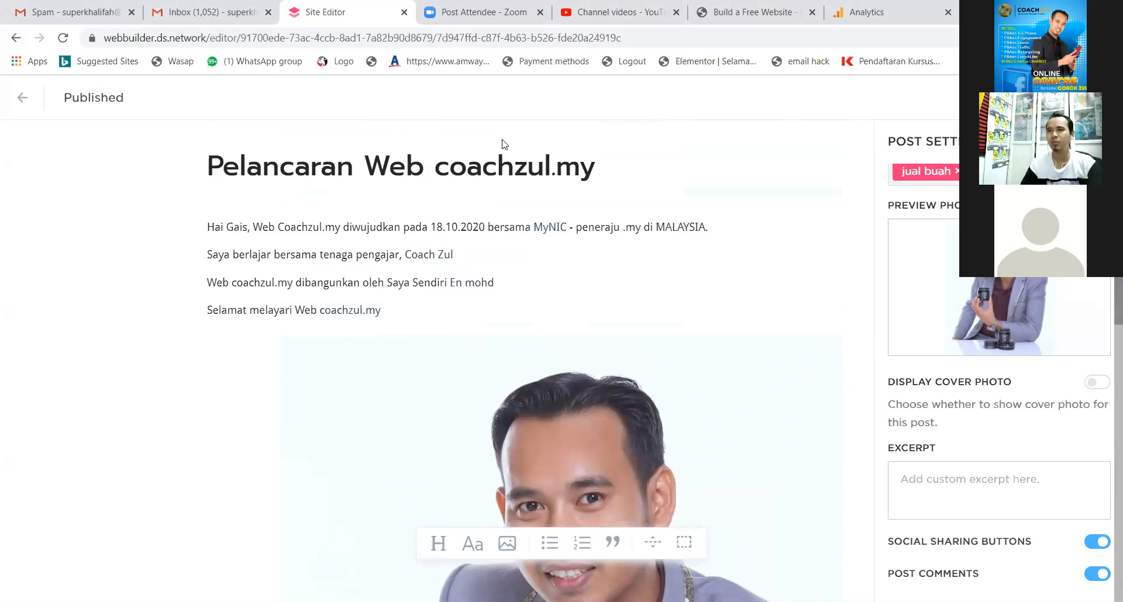
scroll(936, 193, up, 3)
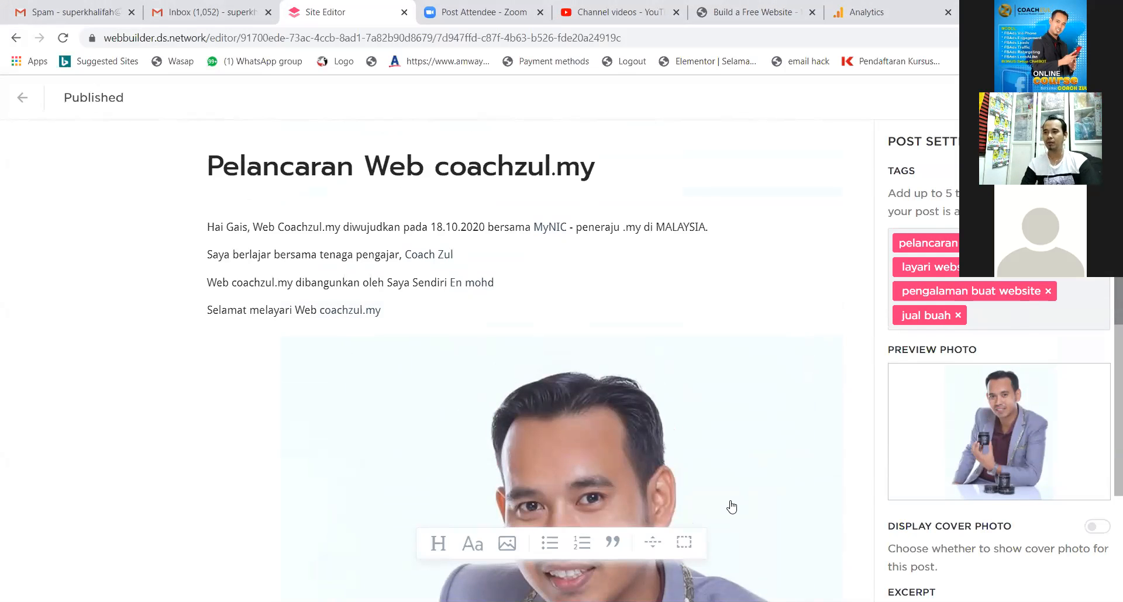
Turn on Display Cover Photo for the post.
scroll(759, 382, down, 6)
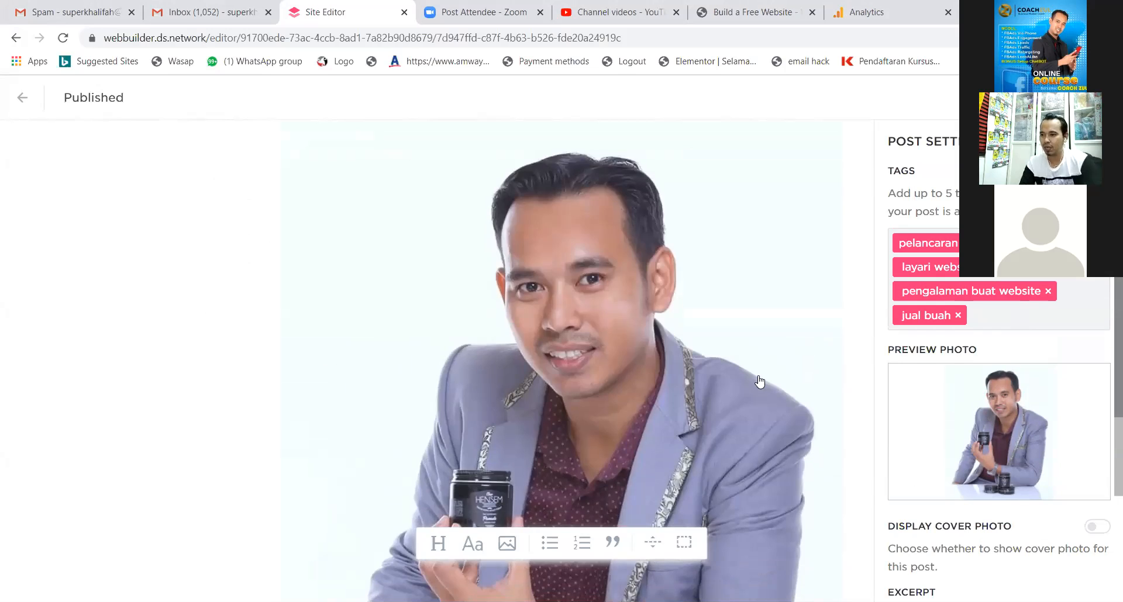
scroll(760, 382, down, 5)
scroll(943, 393, down, 3)
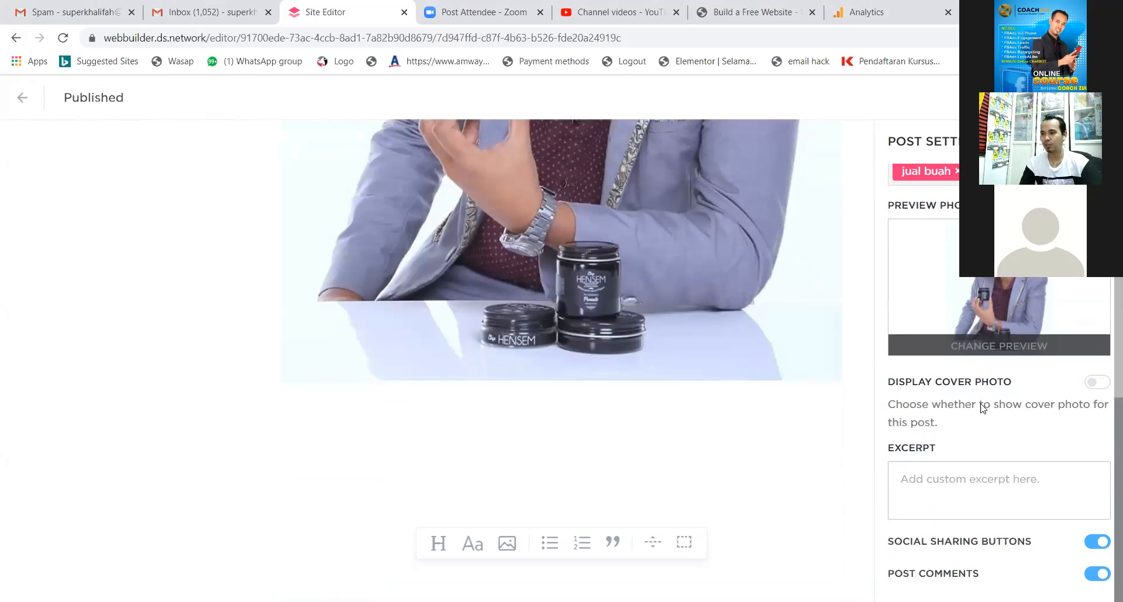
click(1095, 386)
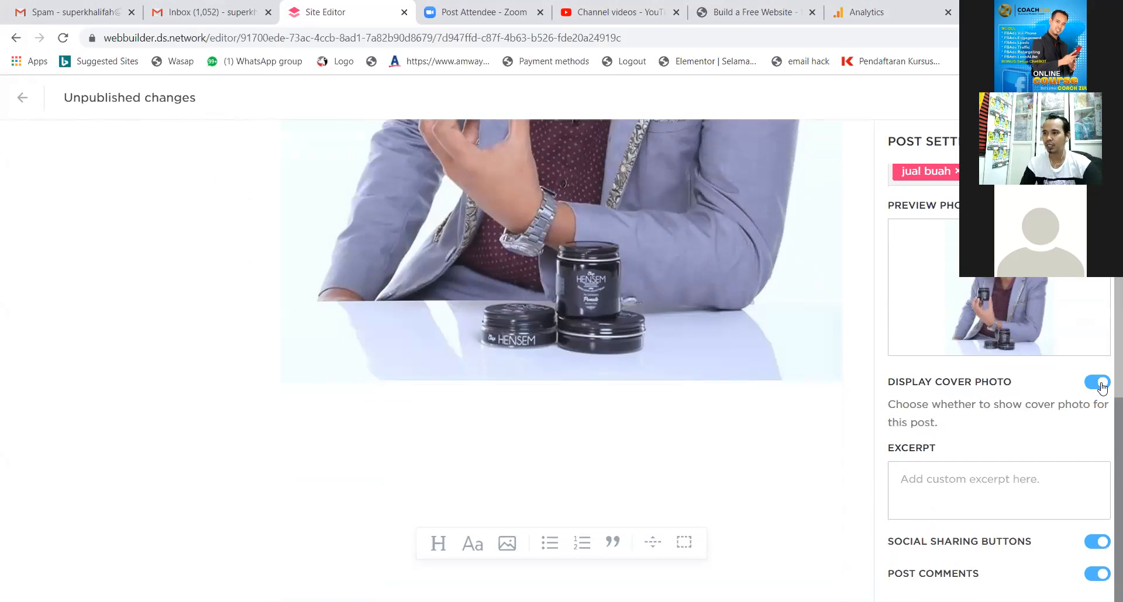
click(1097, 386)
click(1098, 384)
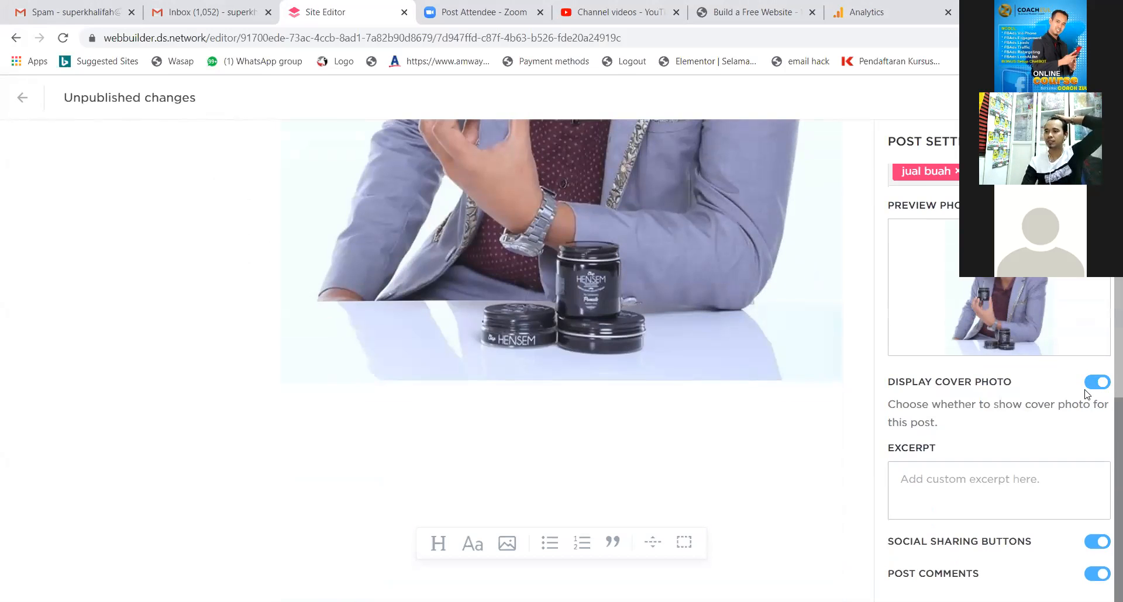
Leave the post editor and confirm publishing the changes with YES.
scroll(714, 395, up, 10)
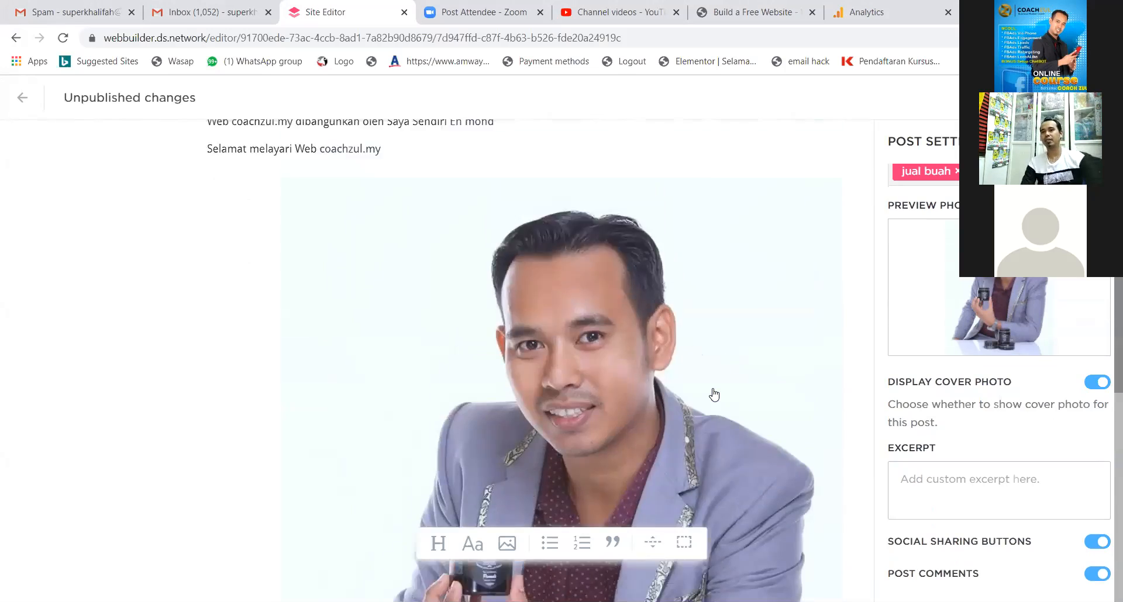
scroll(714, 396, up, 3)
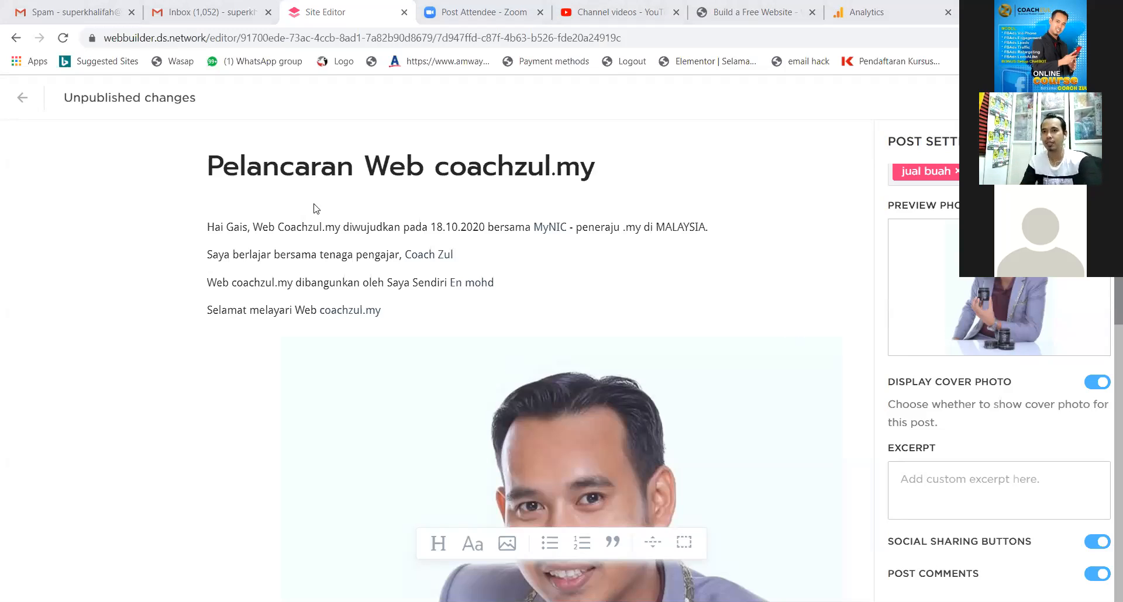
click(23, 109)
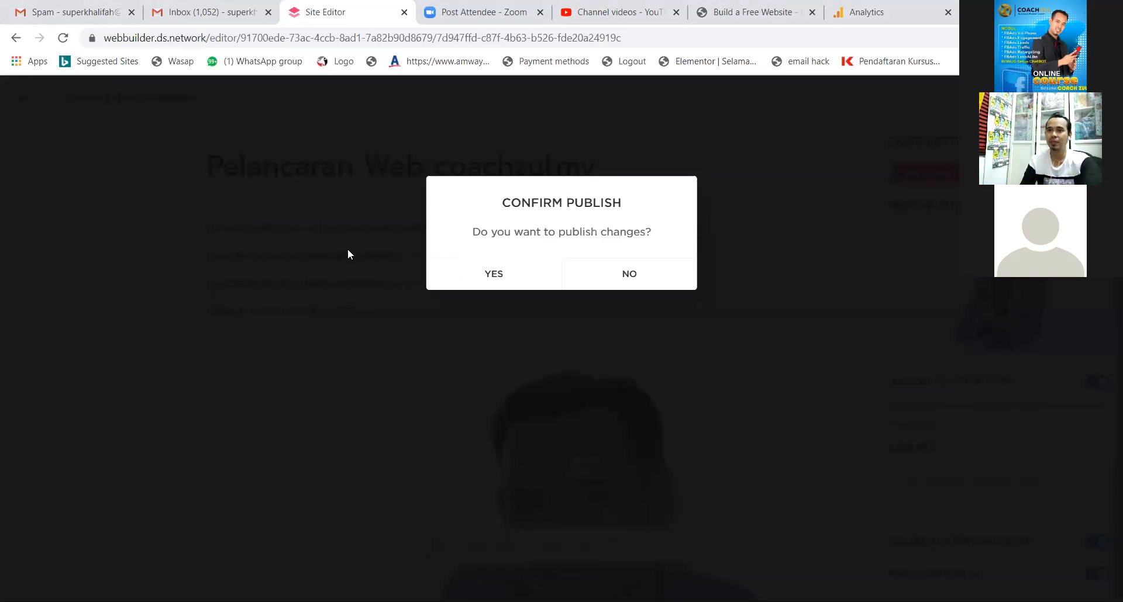
click(509, 273)
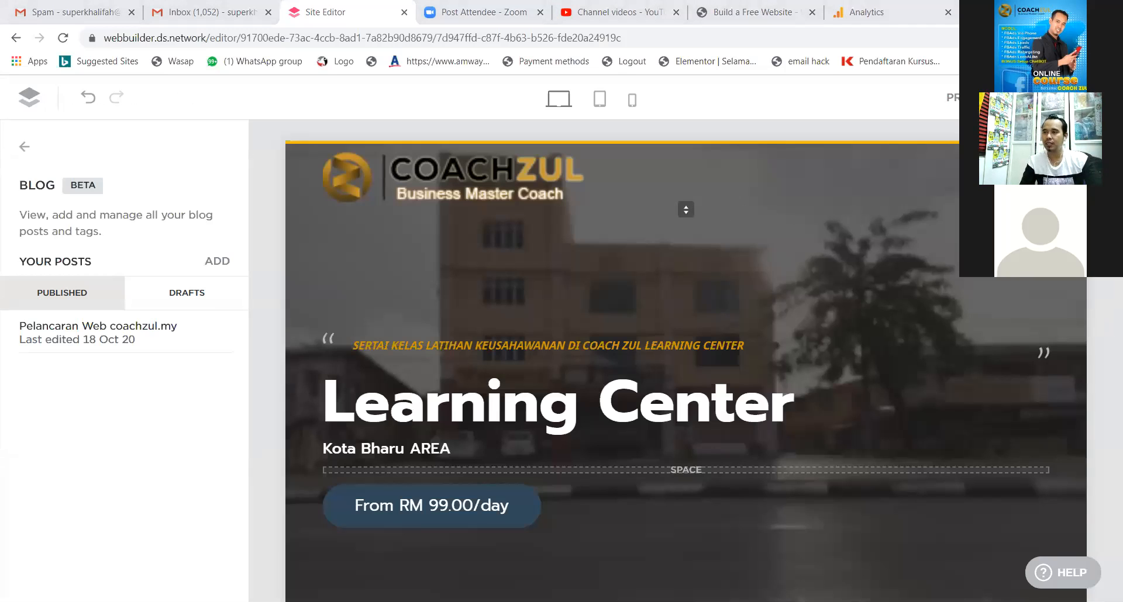
View the published post on the site's Blog page, then reopen the Blog posts panel.
click(1039, 177)
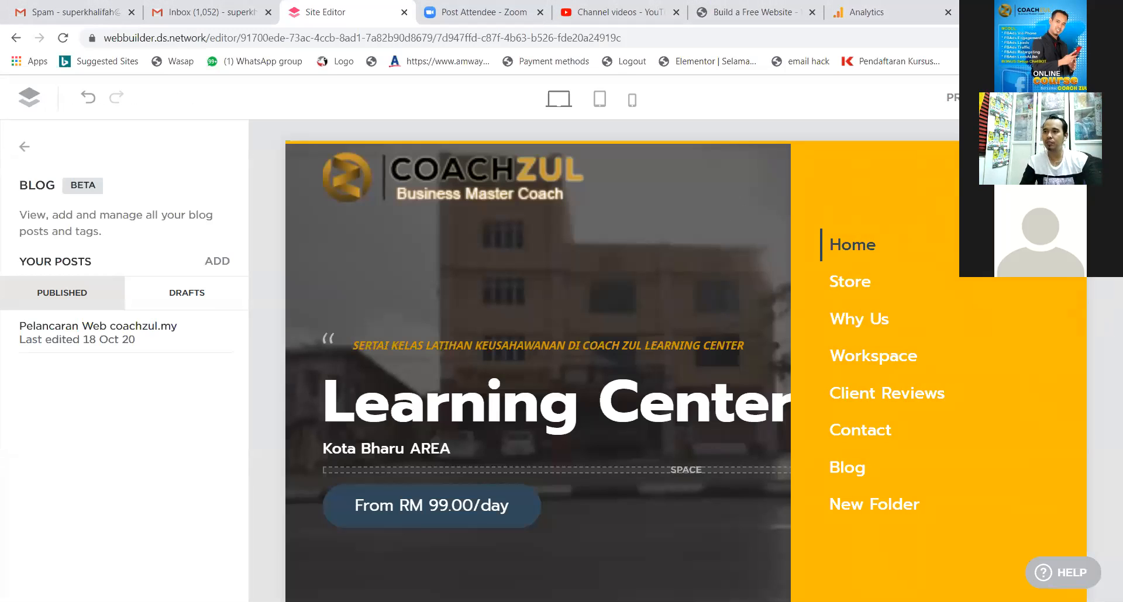
click(852, 469)
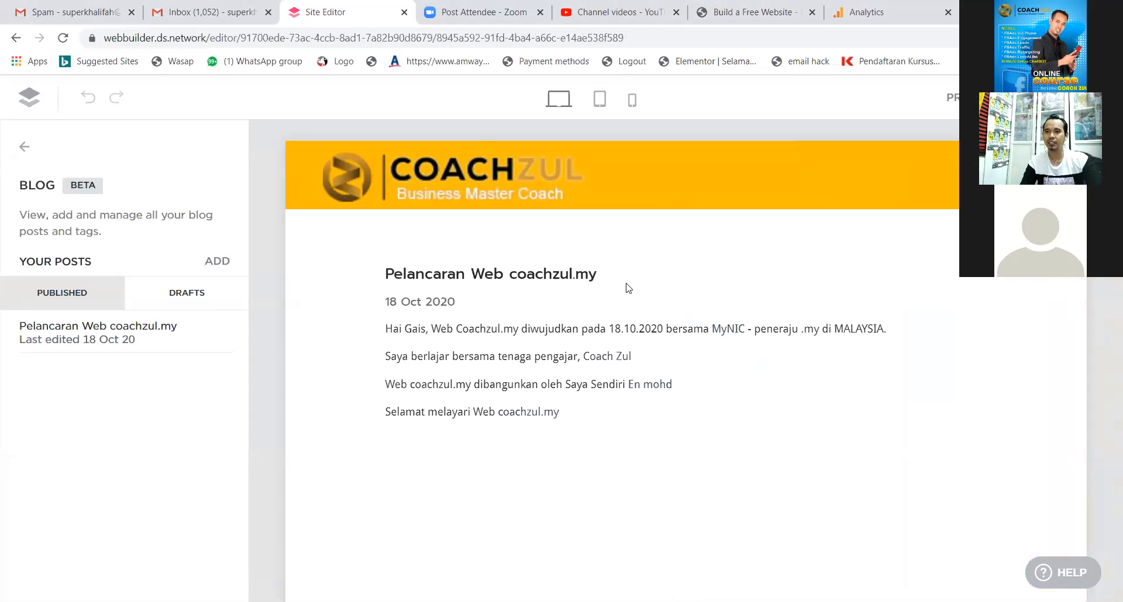
scroll(529, 323, down, 10)
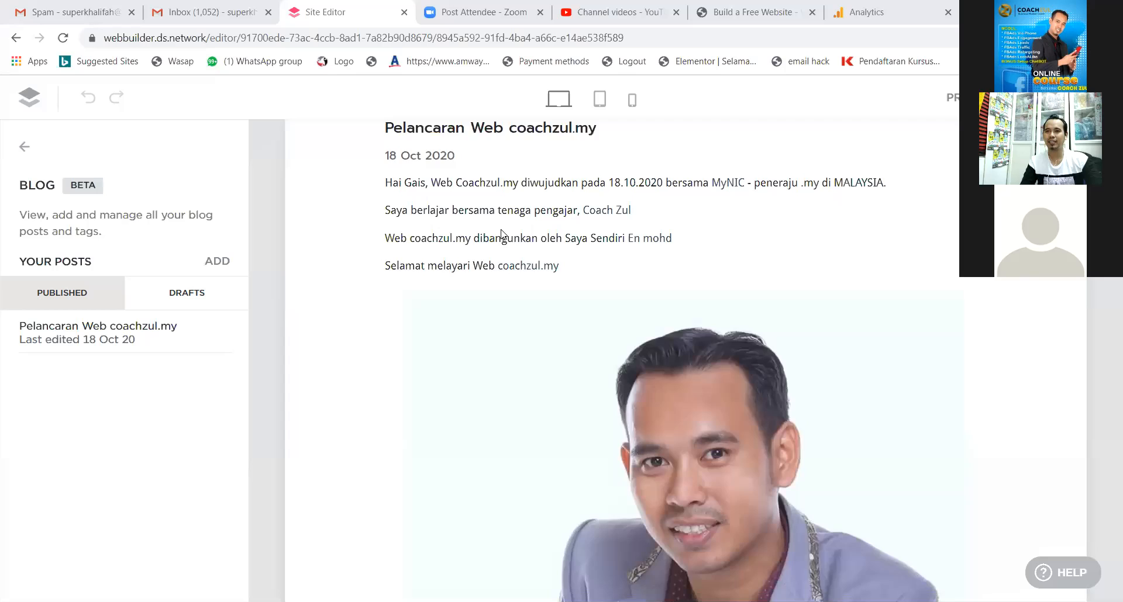
scroll(599, 364, up, 10)
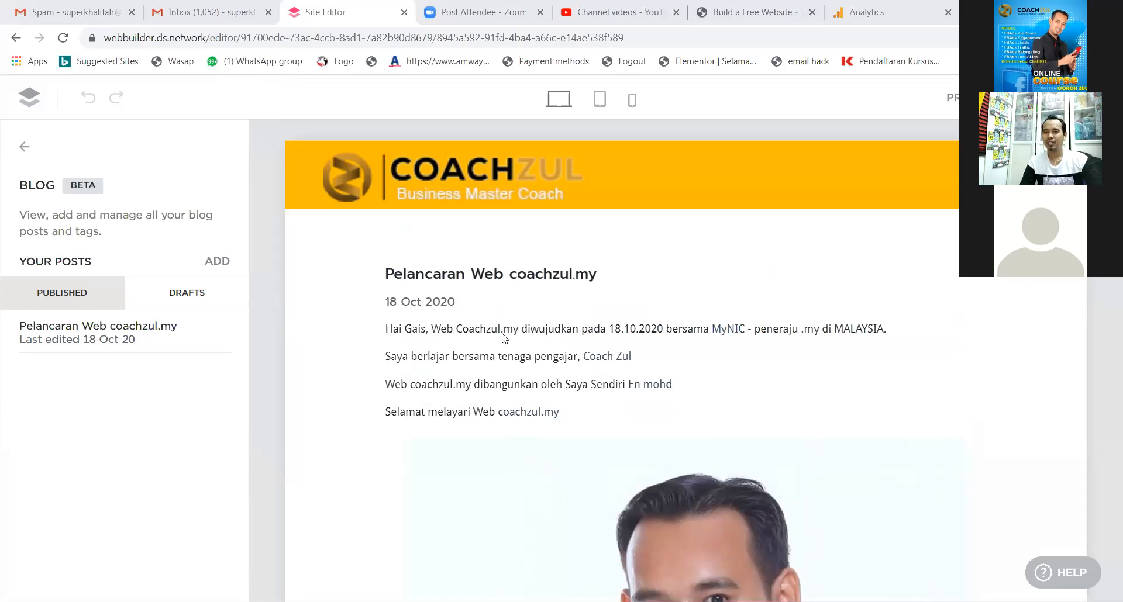
click(26, 151)
click(27, 356)
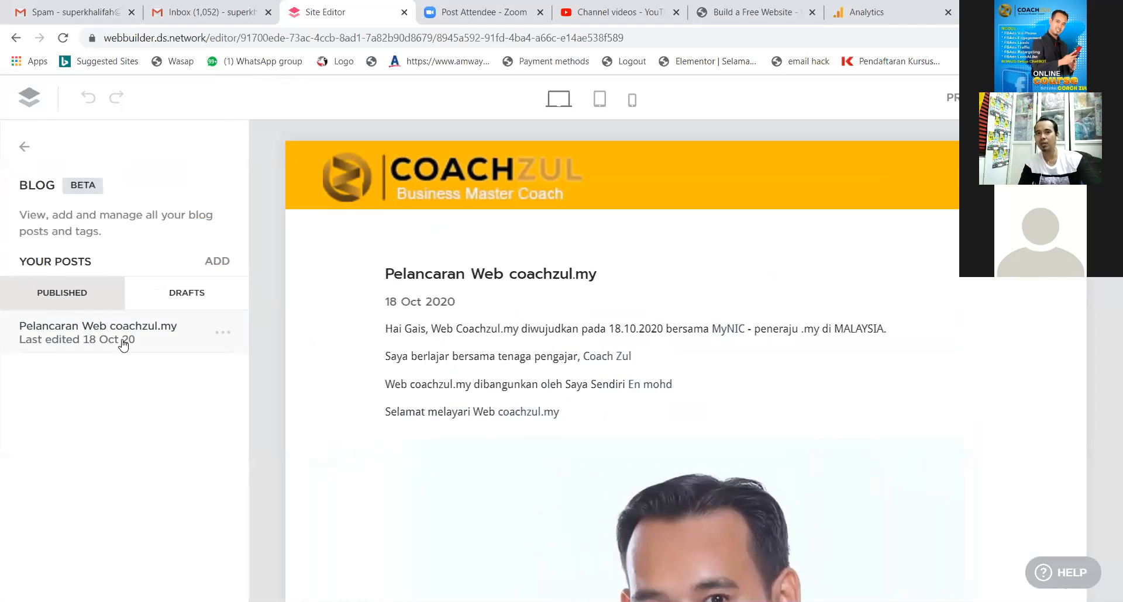
Add a new post titled 'Test test test 2x'.
click(219, 261)
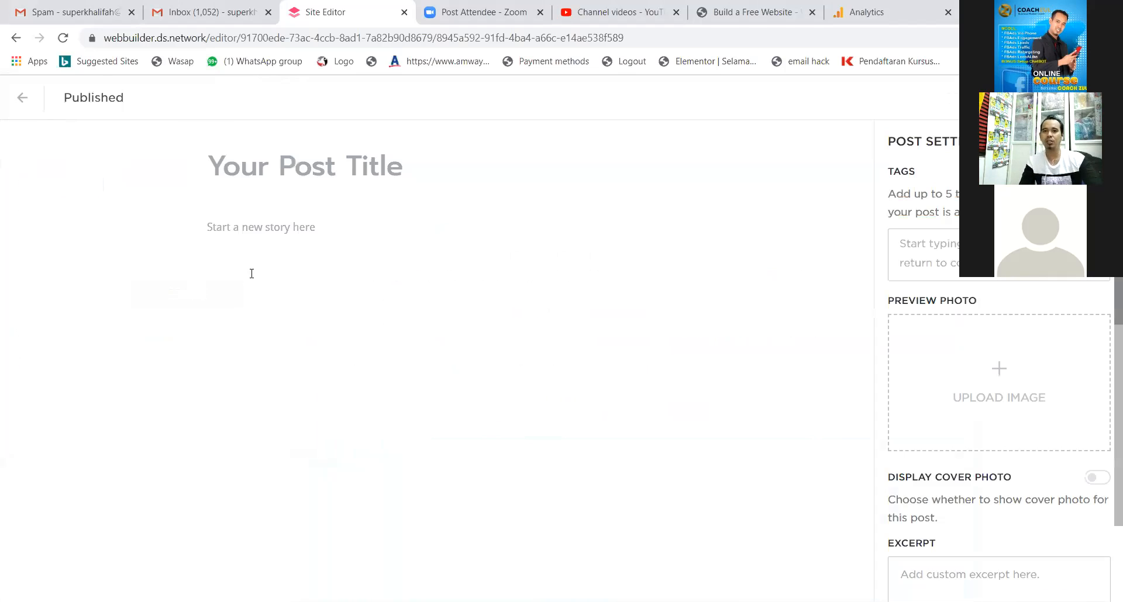
click(364, 166)
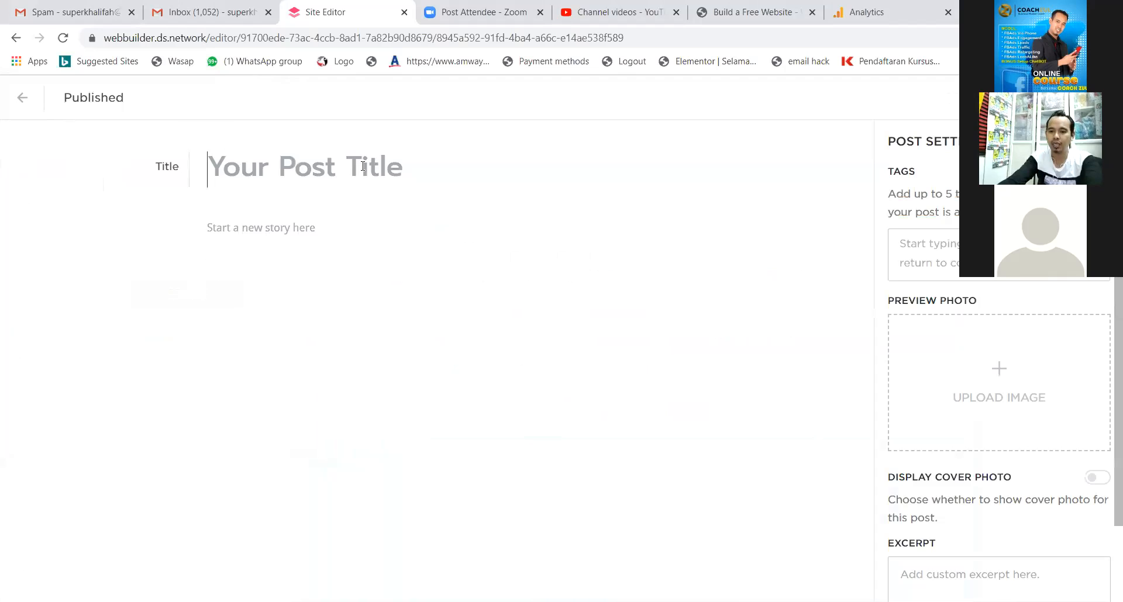
text(Test test test 2x)
Write the body 'ini ialah blog saya hari ke Dua' followed by three filler lines.
click(268, 230)
text(ini ialah blog saya hari ke Dua)
key(Return)
text(xcndkjwcndc)
key(Return)
text(cnwdlcn)
key(Return)
text(cwd jcnwdj )
text(Lorem Ips)
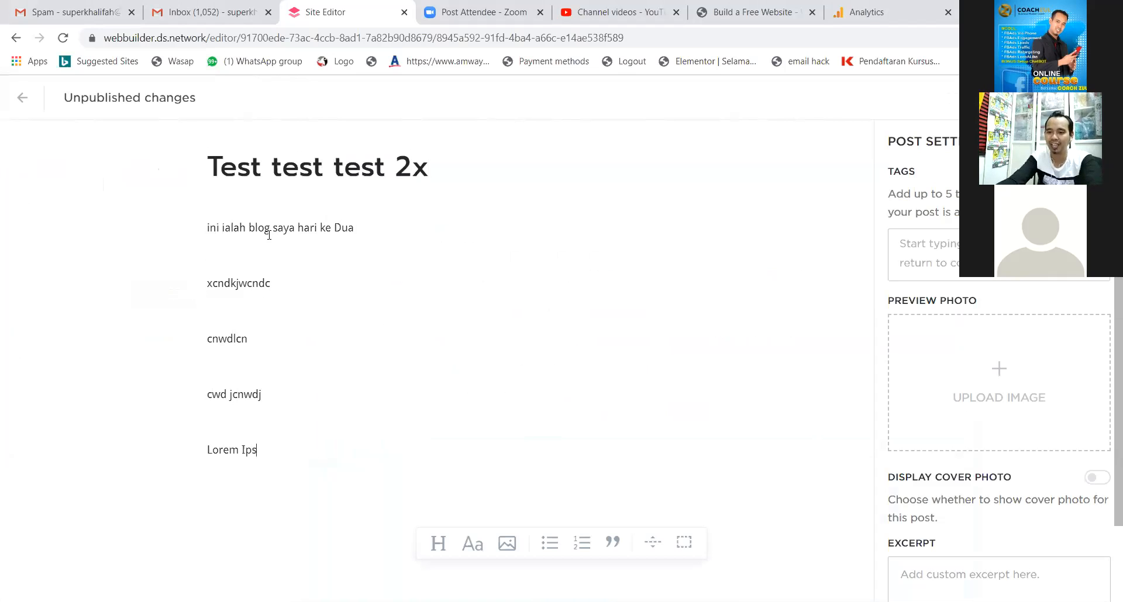
text(um )
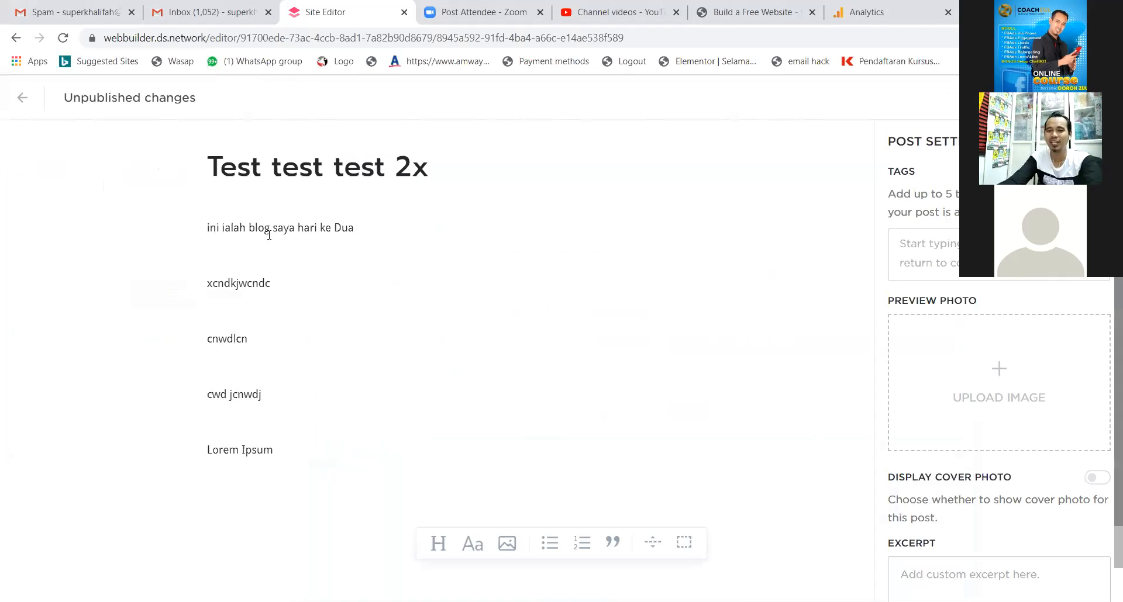
text(jbcdk)
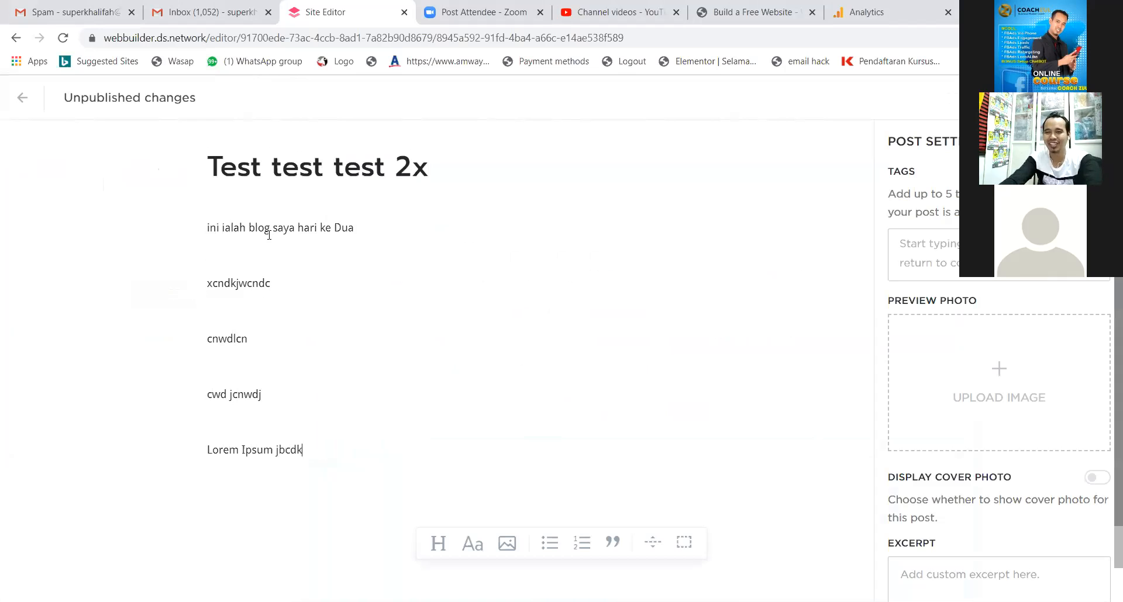
text(wck cksabck cdnbc kjdckndslcm;)
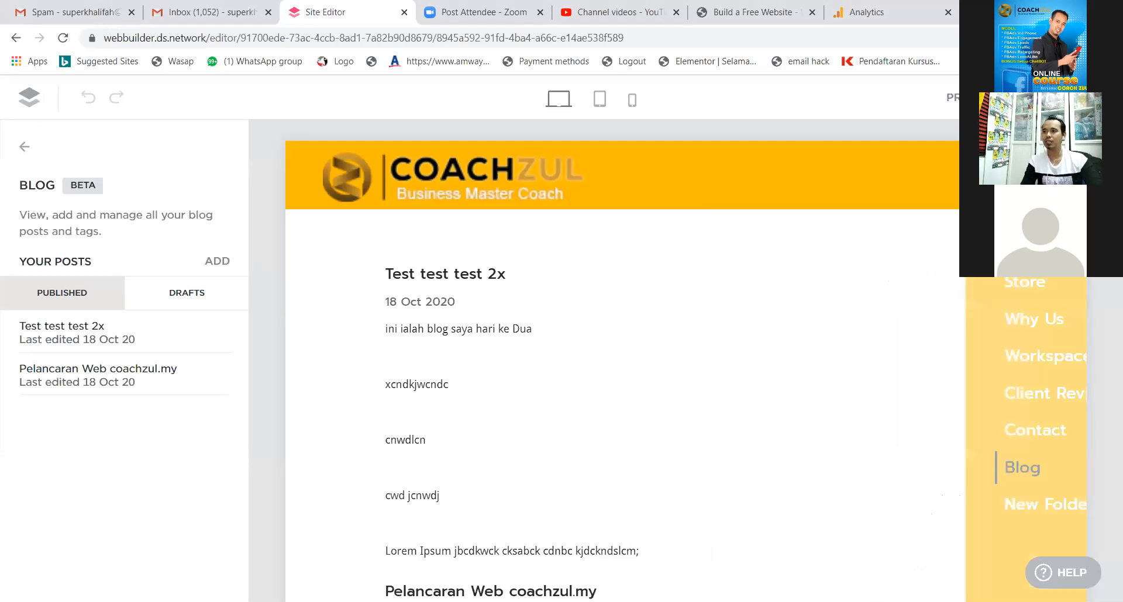
click(880, 466)
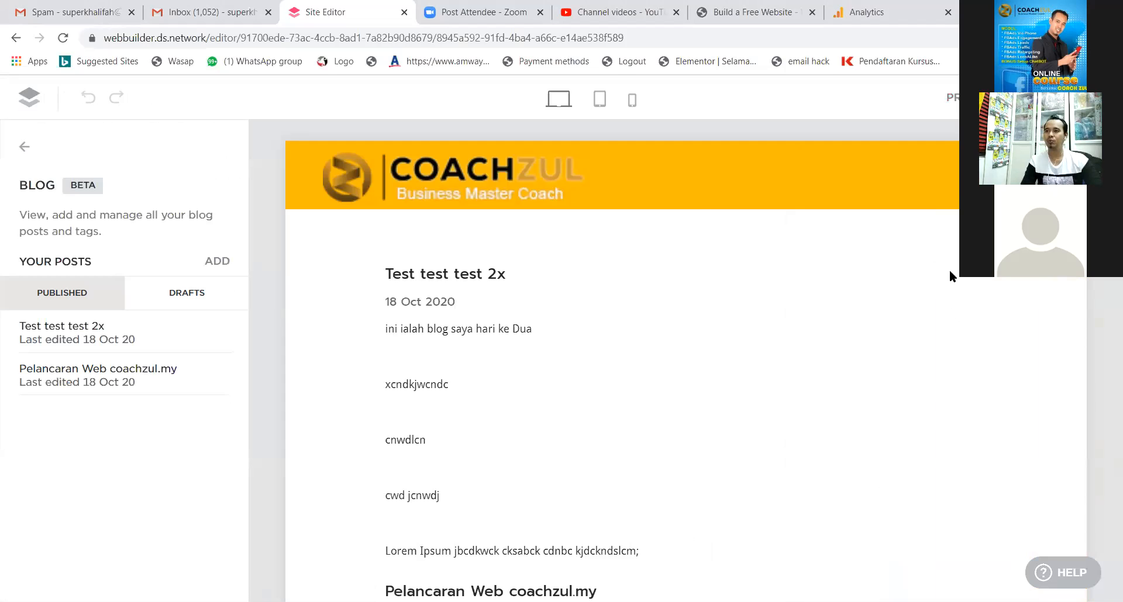
scroll(538, 315, down, 4)
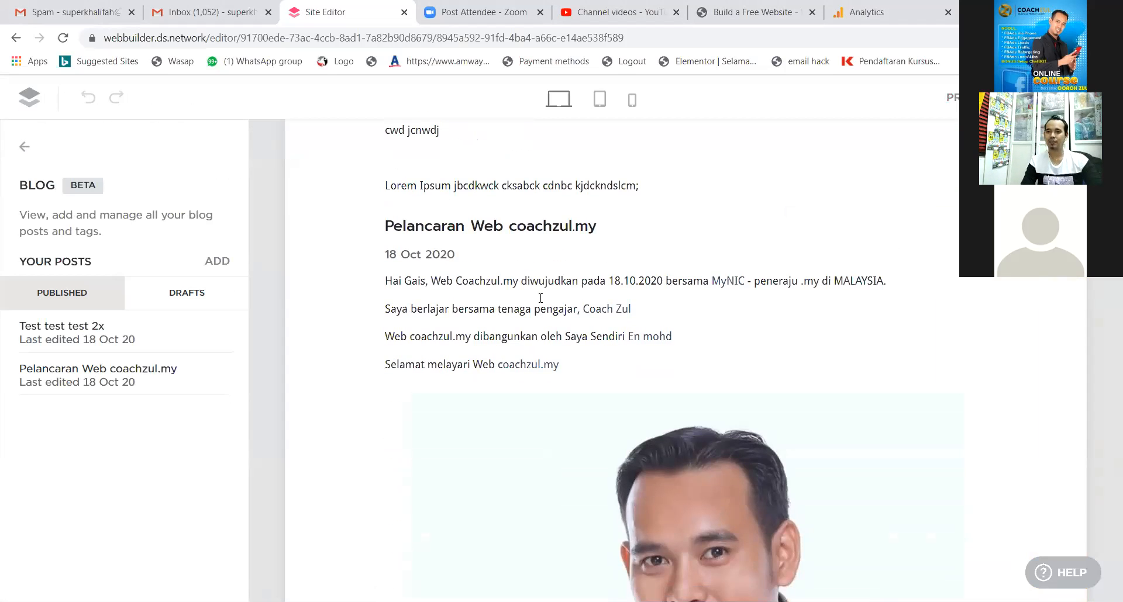
scroll(512, 307, up, 5)
scroll(512, 309, up, 1)
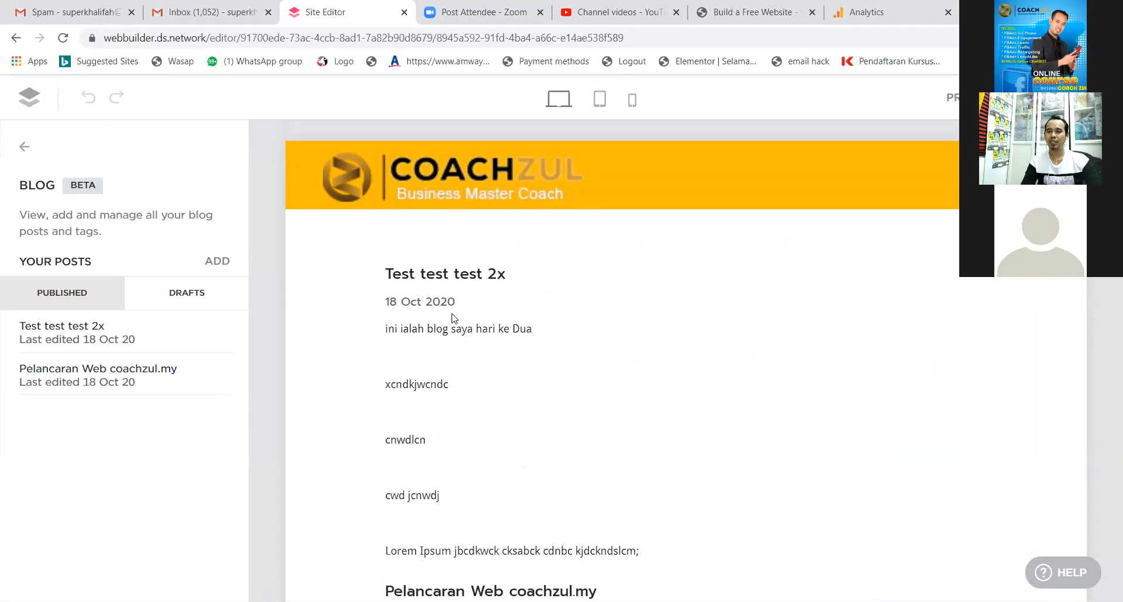
scroll(529, 279, down, 8)
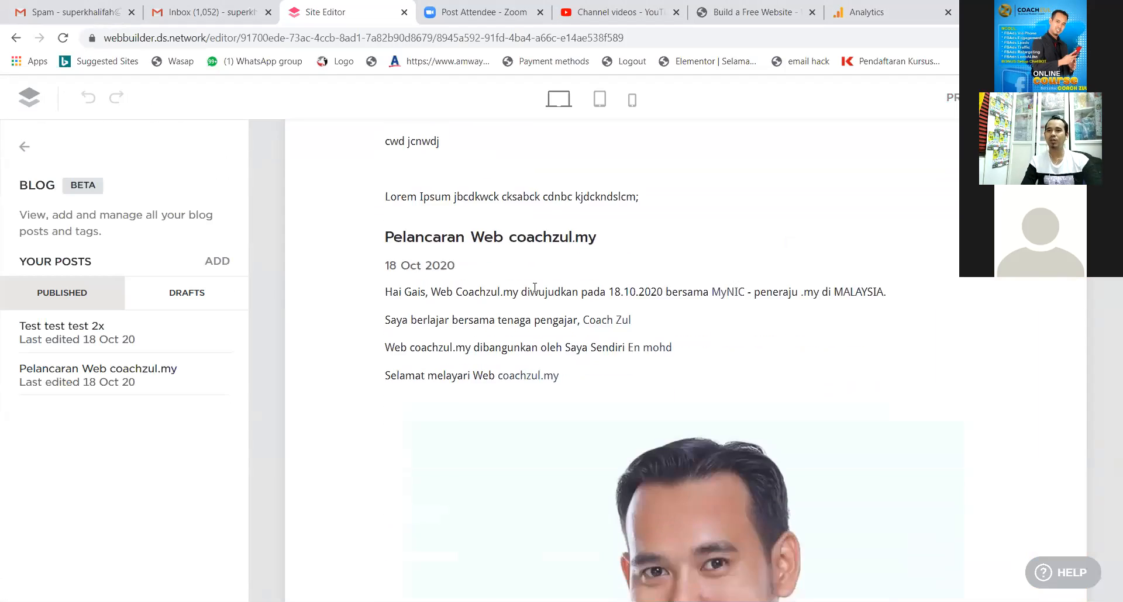
scroll(539, 327, up, 8)
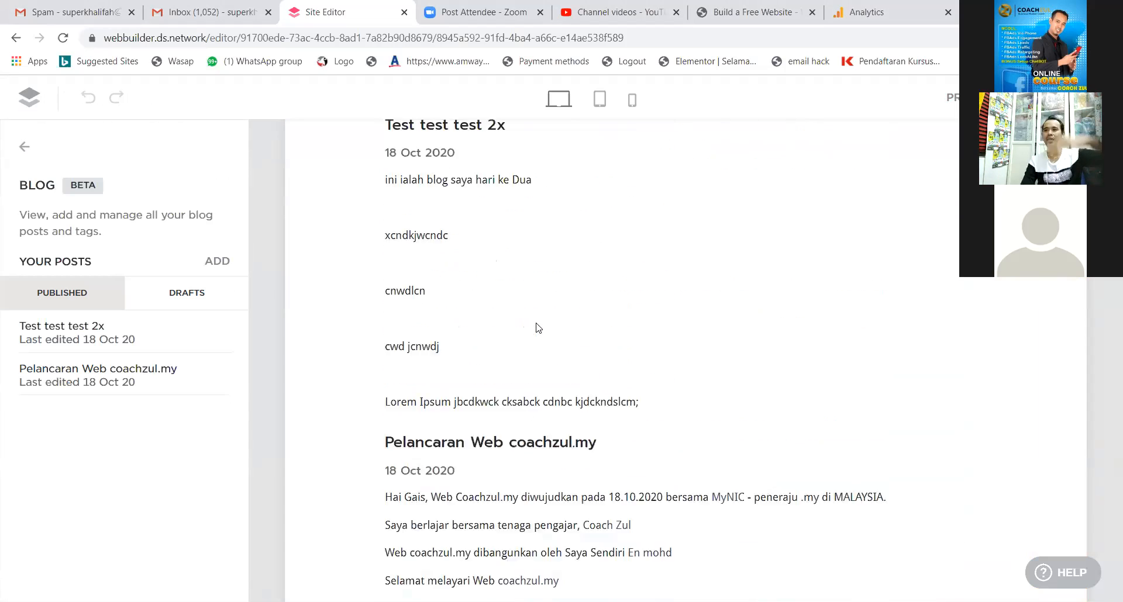
scroll(536, 294, down, 15)
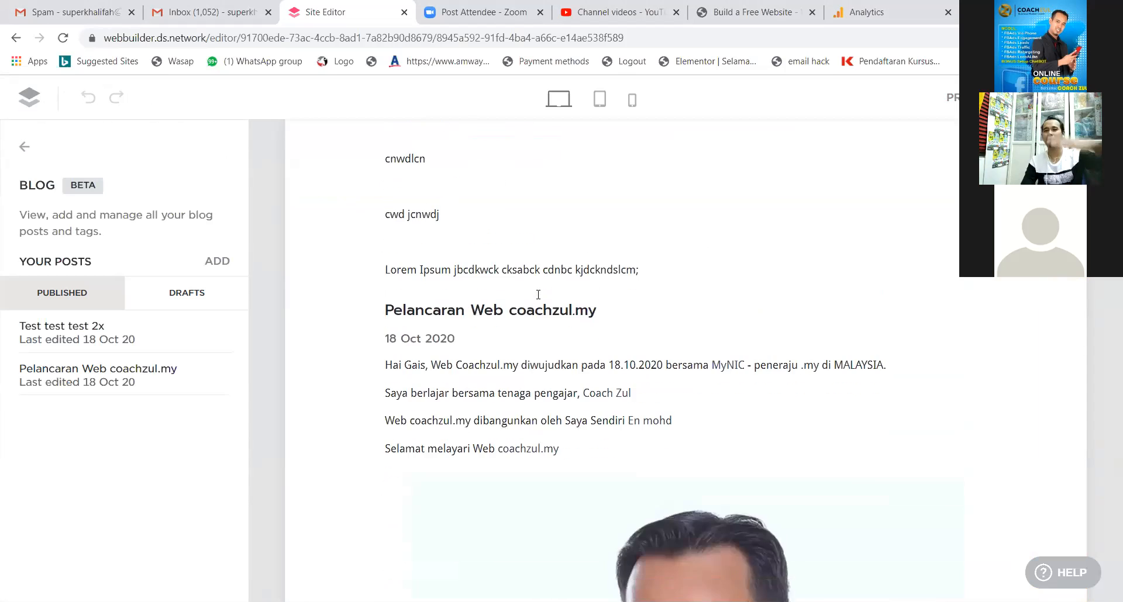
scroll(536, 303, down, 5)
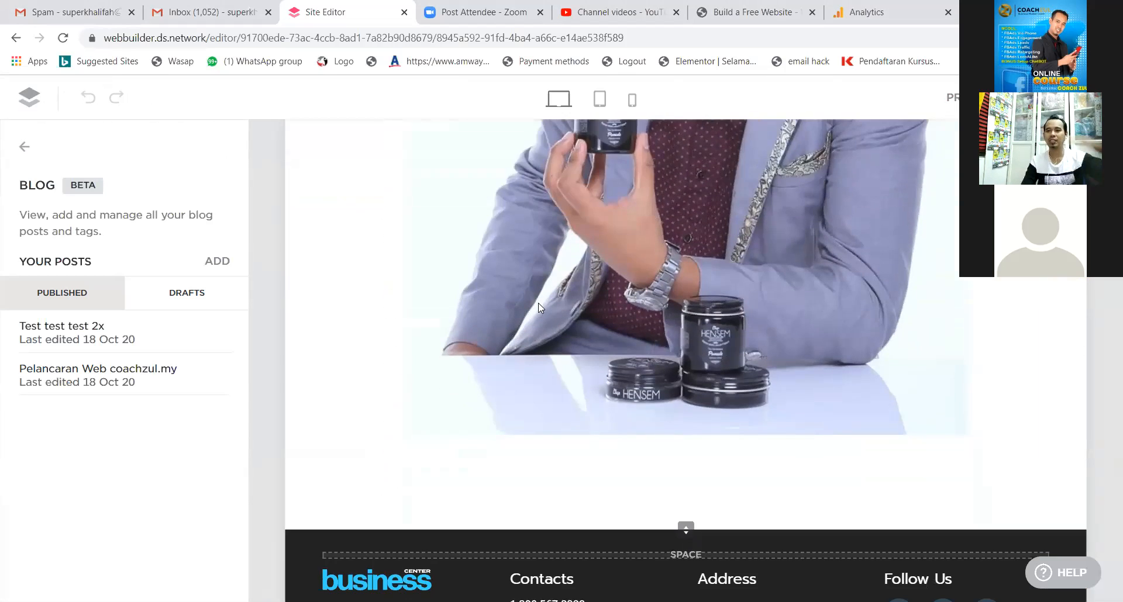
scroll(536, 301, up, 5)
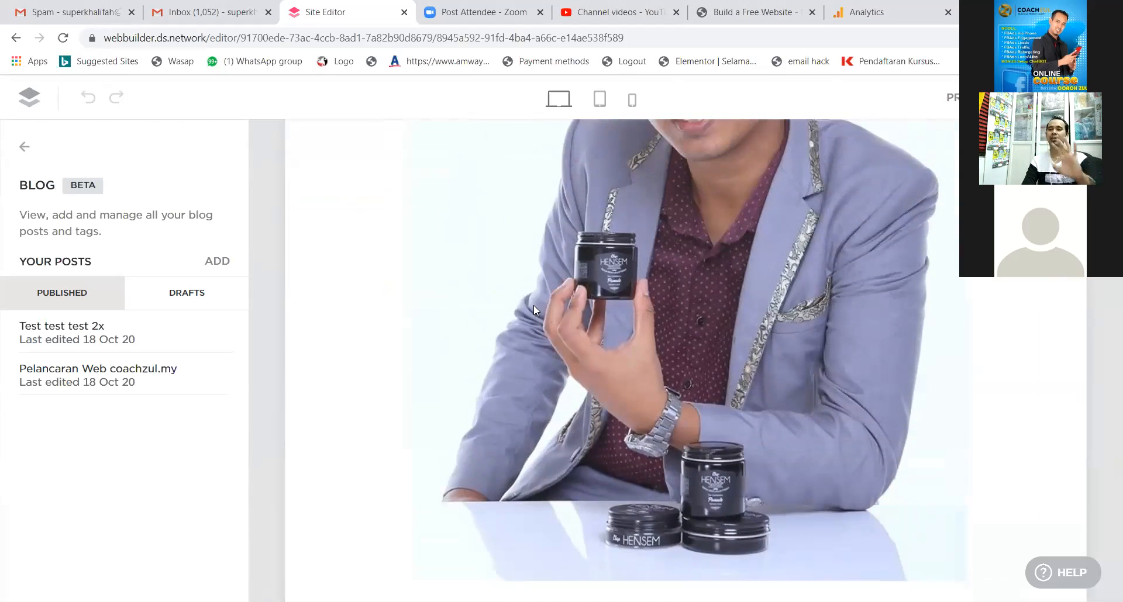
scroll(533, 305, up, 10)
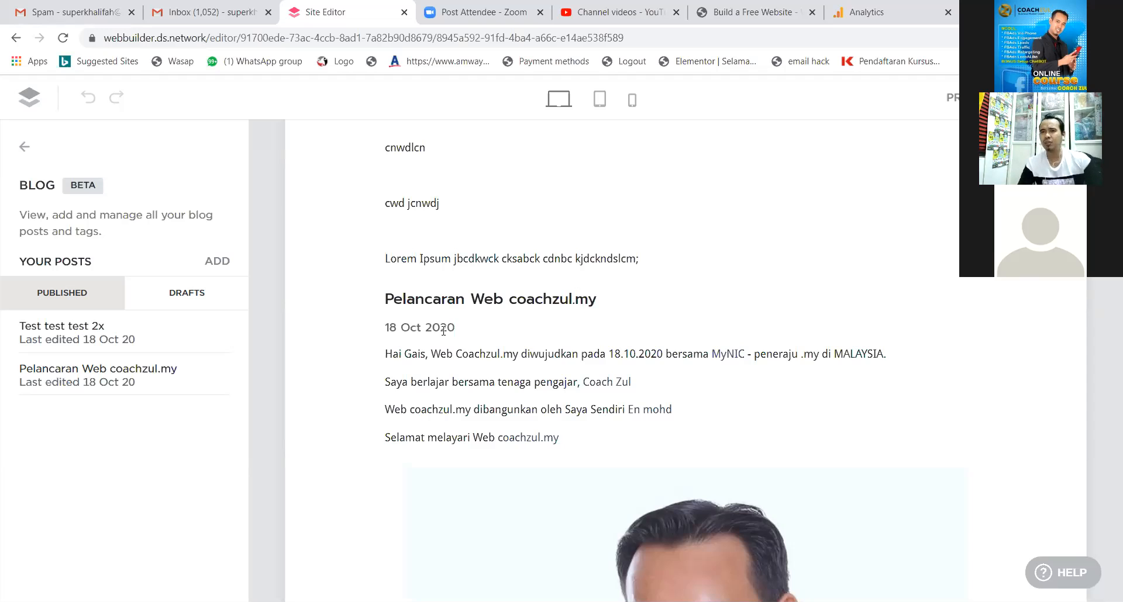
scroll(443, 331, up, 5)
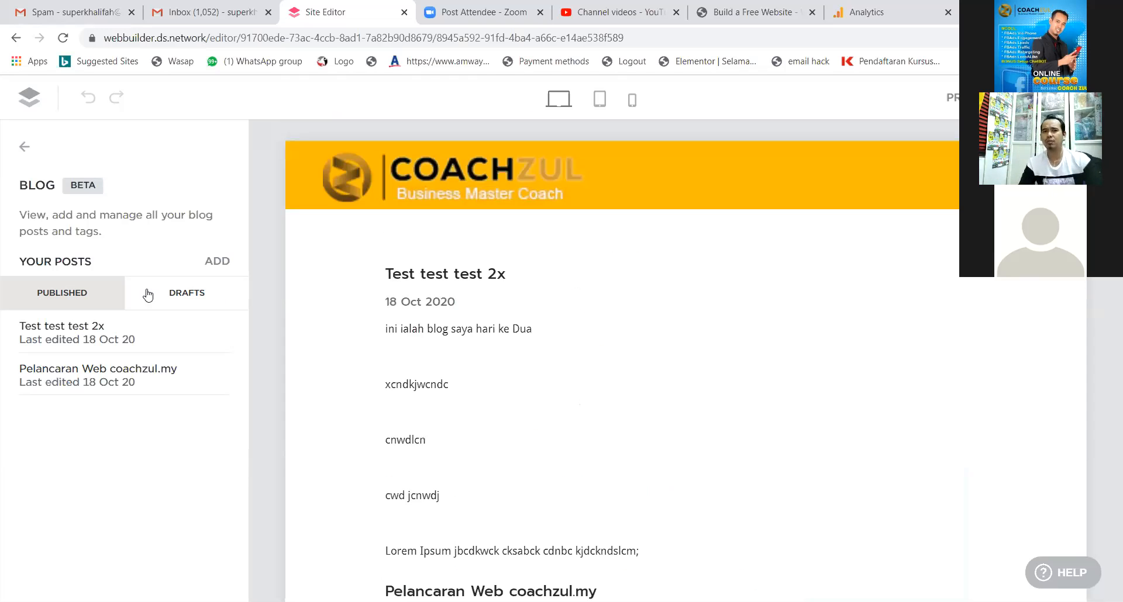
Add a new post titled 'Nak masukkan video'.
click(215, 261)
click(329, 167)
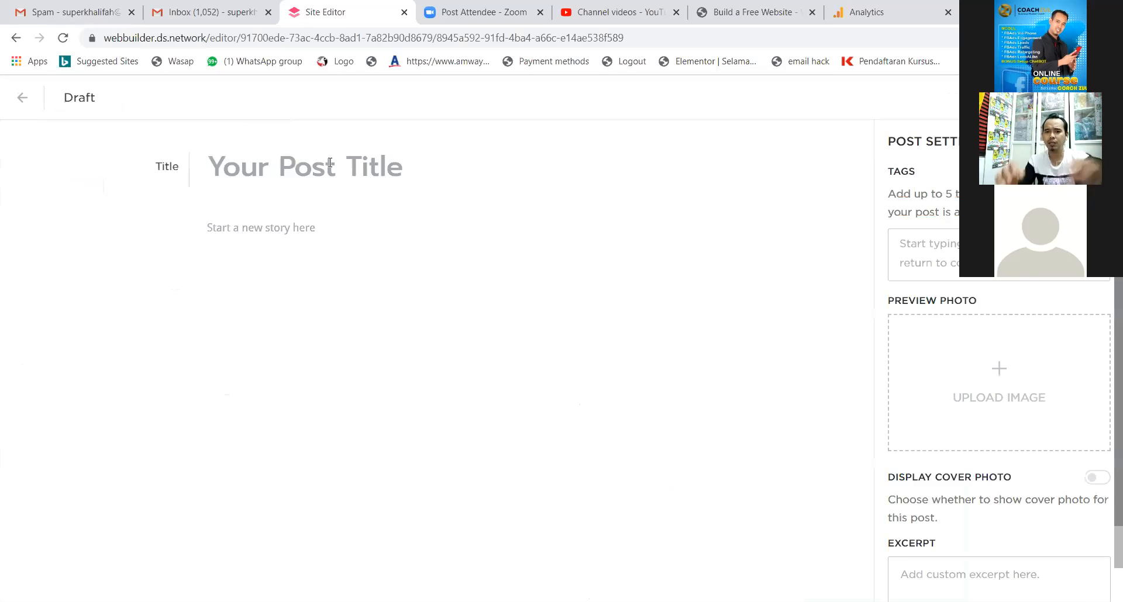
text(Nak m)
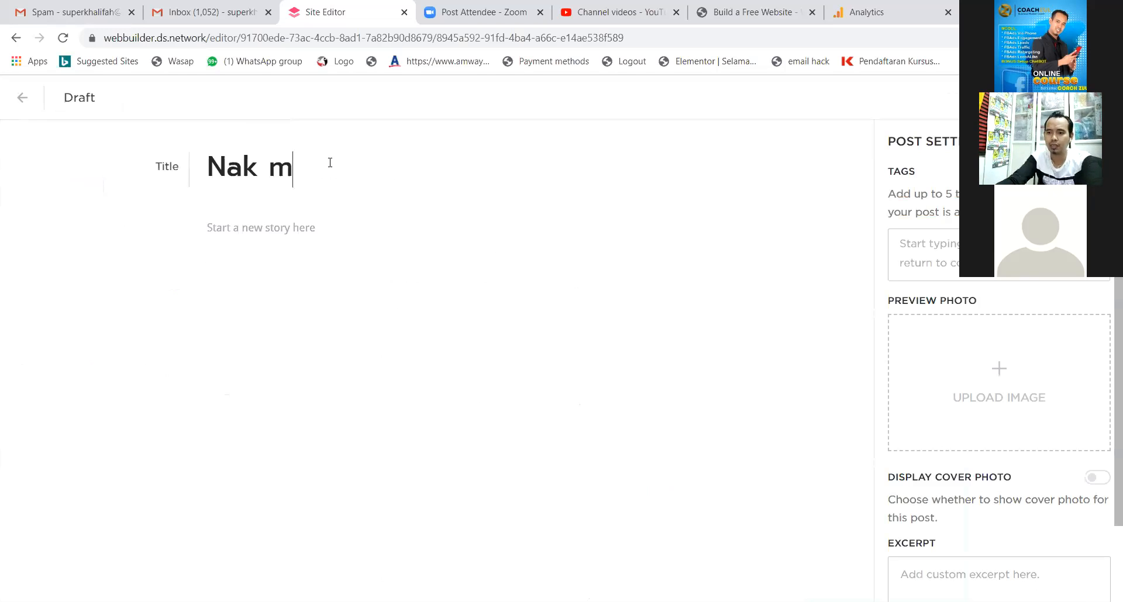
text(asukkan video)
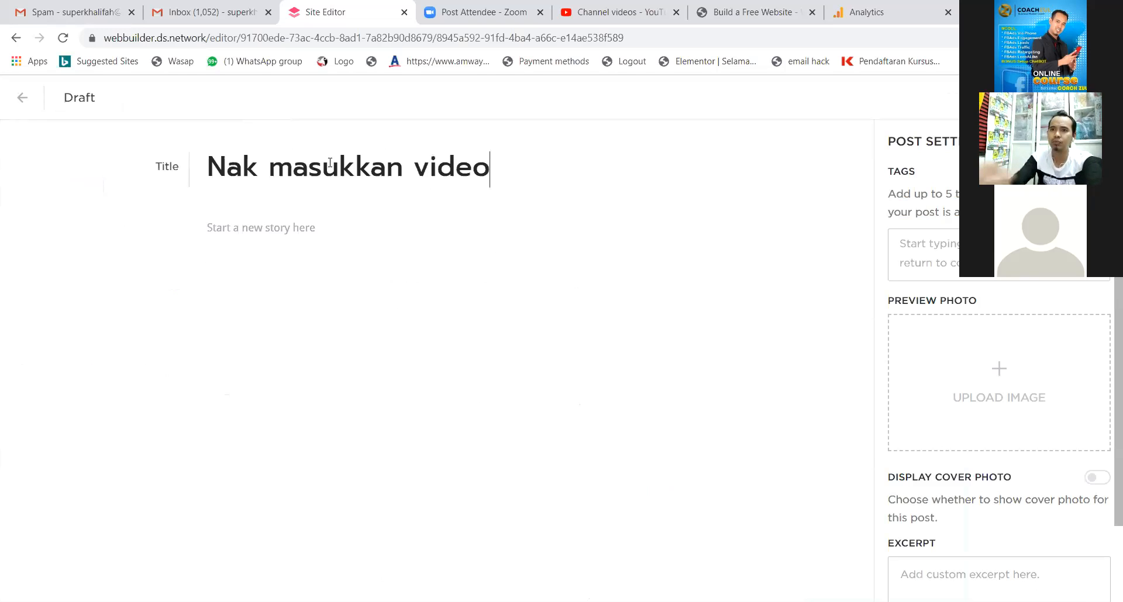
Type the body line 'Video Cara Bangunkan WEBSITE'.
click(273, 243)
text(Vid)
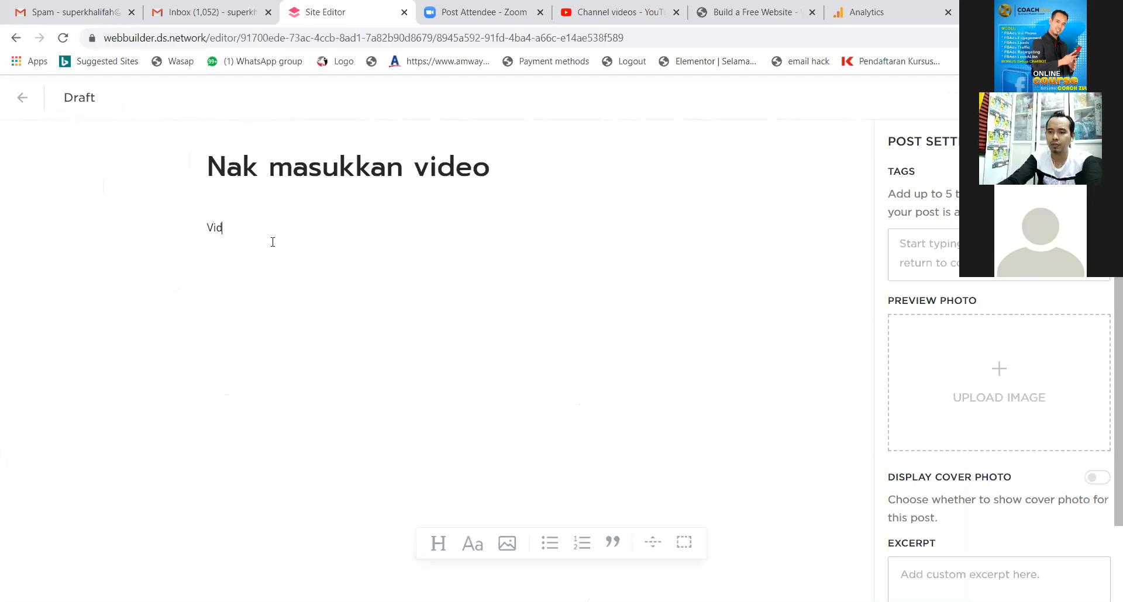
text(eo Cara Bangunkan WEBSITE)
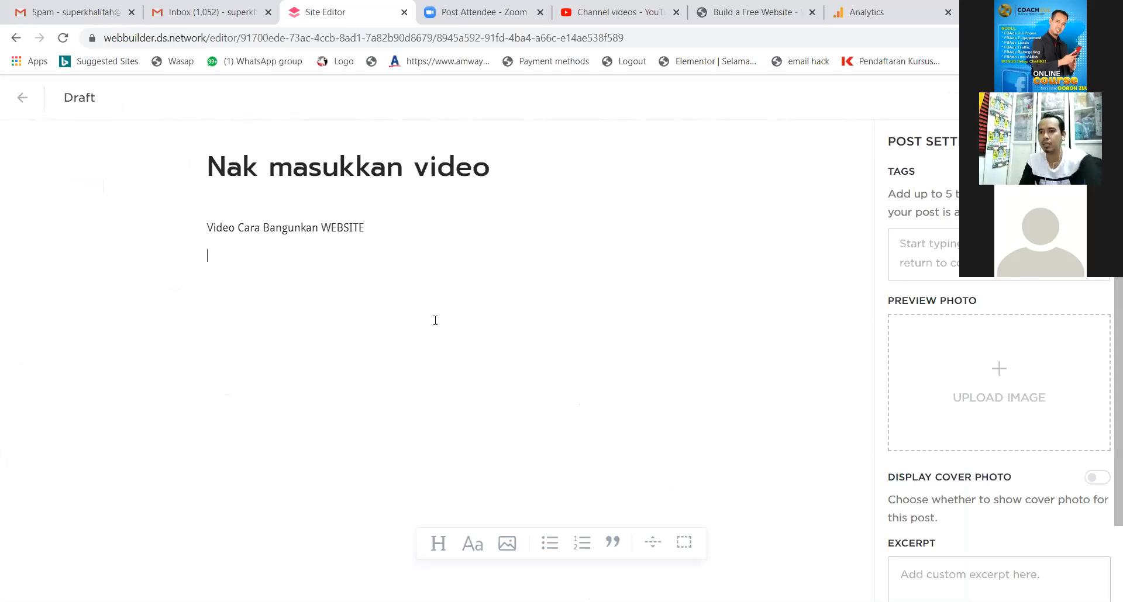
right_click(430, 237)
click(375, 249)
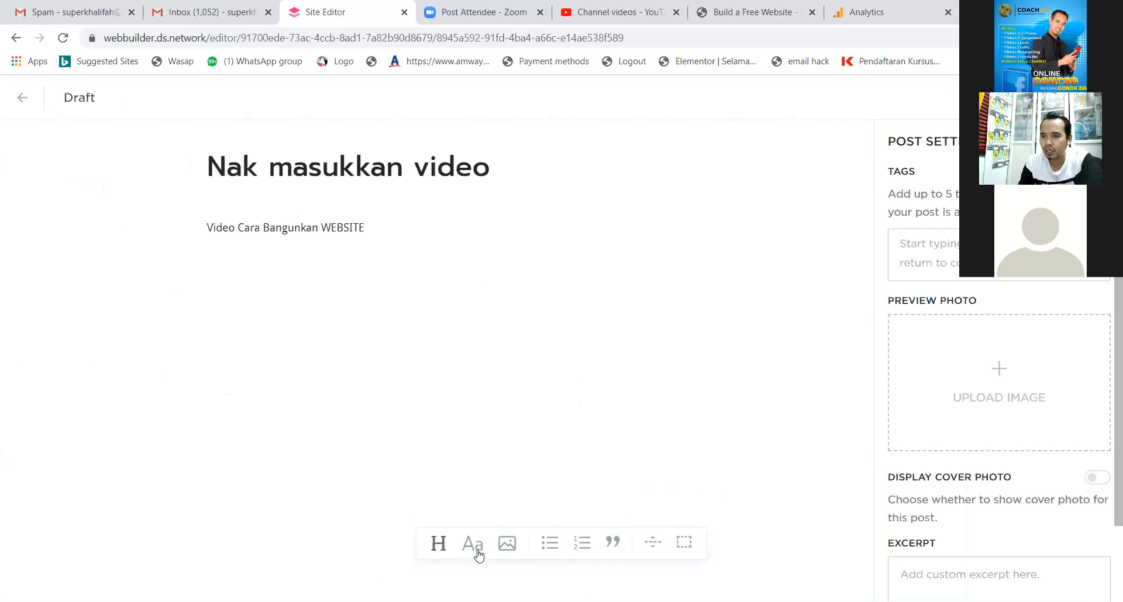
Cancel the photo insertion and switch to the YouTube Channel videos tab.
click(503, 550)
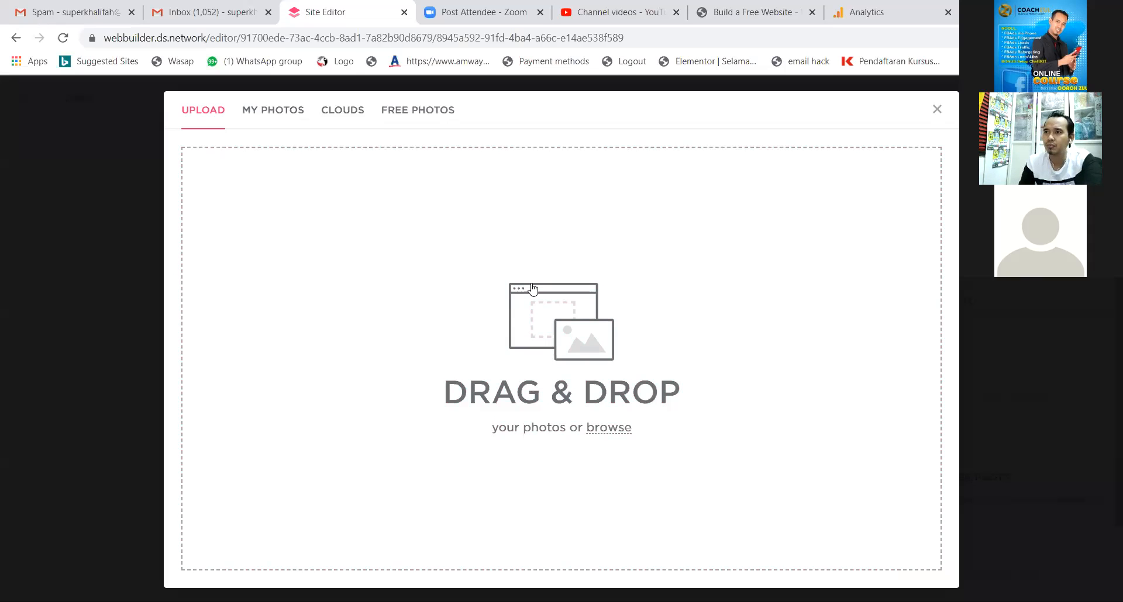
click(937, 109)
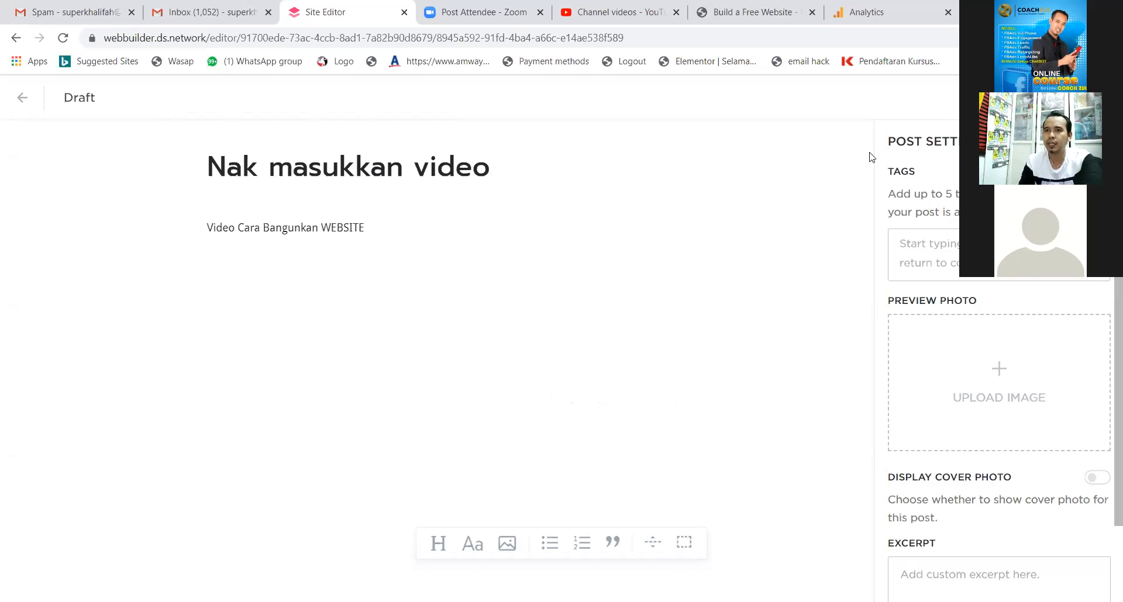
click(621, 10)
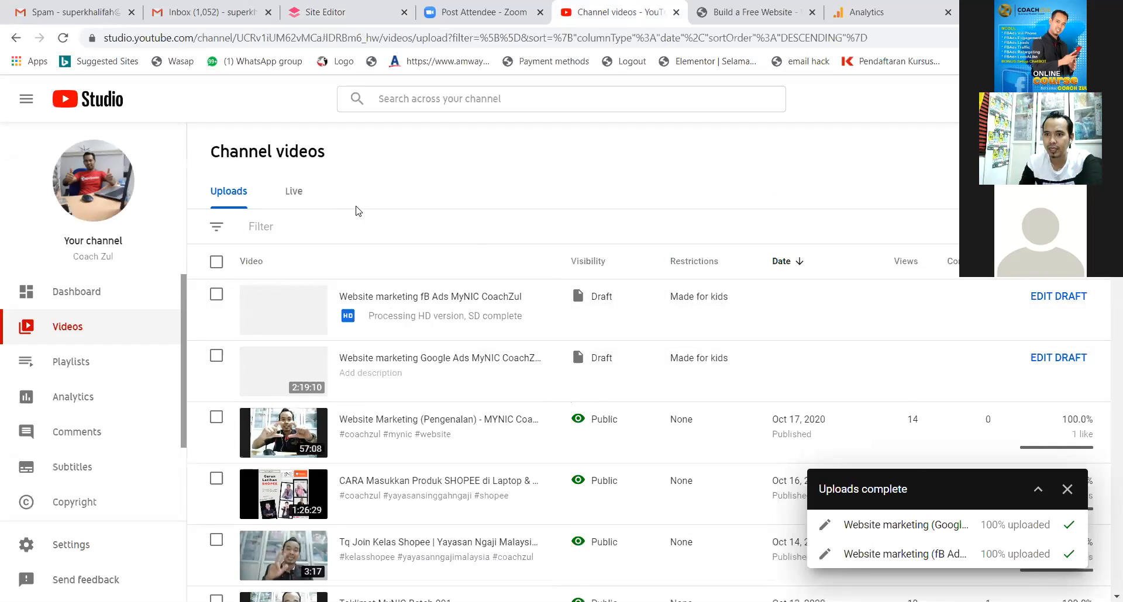
Open the 'Website Marketing (Pengenalan) - MYNIC Coach Zul' video's public page.
scroll(432, 292, down, 1)
scroll(448, 243, up, 1)
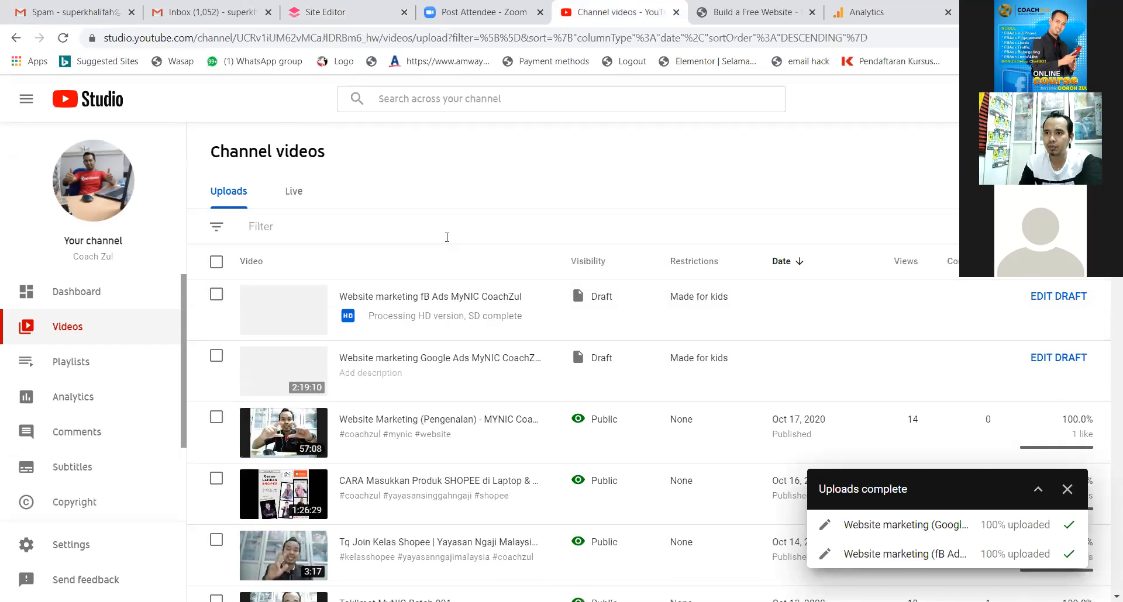
scroll(436, 345, down, 1)
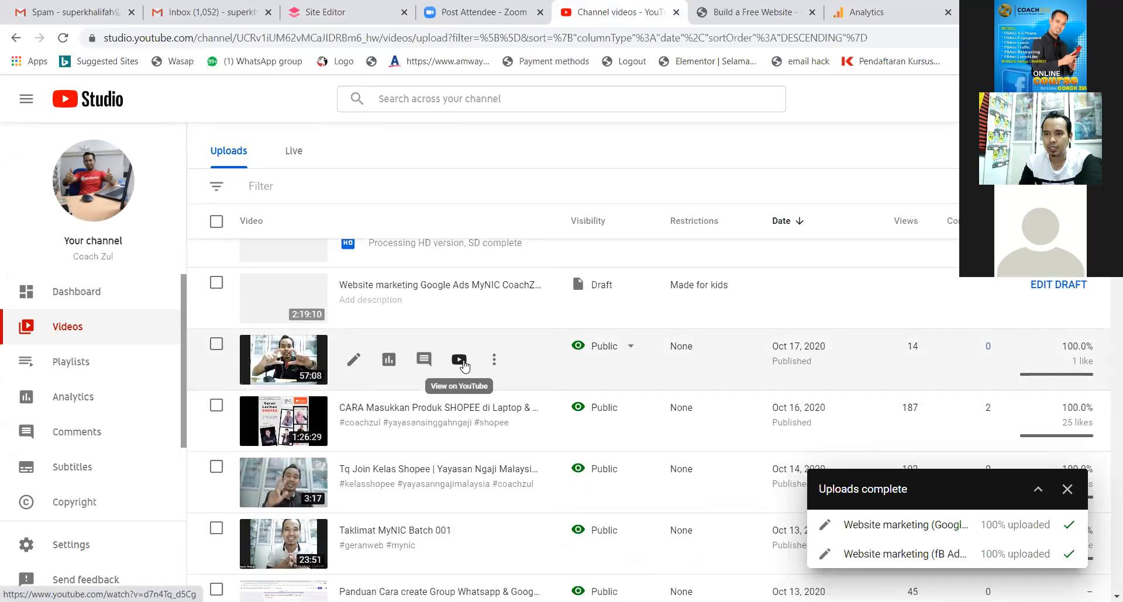
click(459, 360)
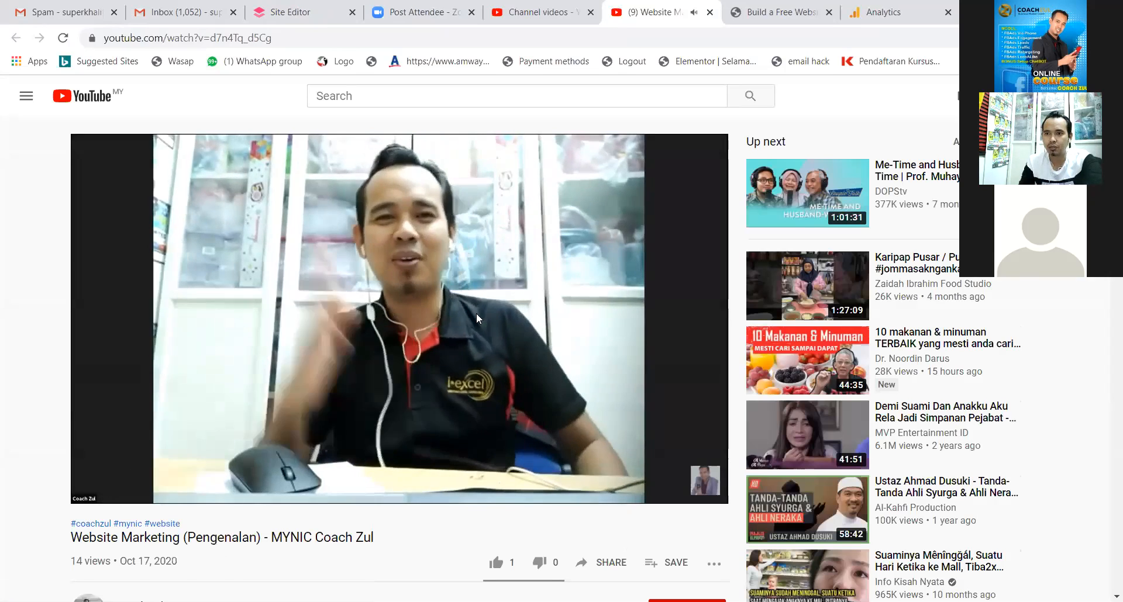
Select and copy the video's iframe code from Share > Embed.
scroll(476, 314, down, 2)
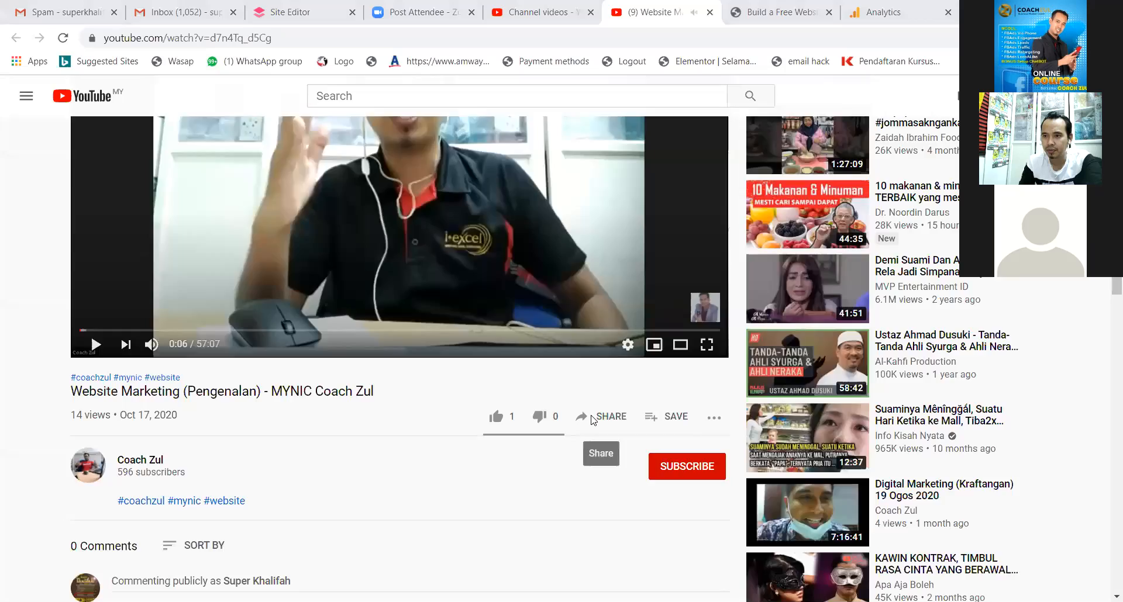
click(594, 416)
click(416, 295)
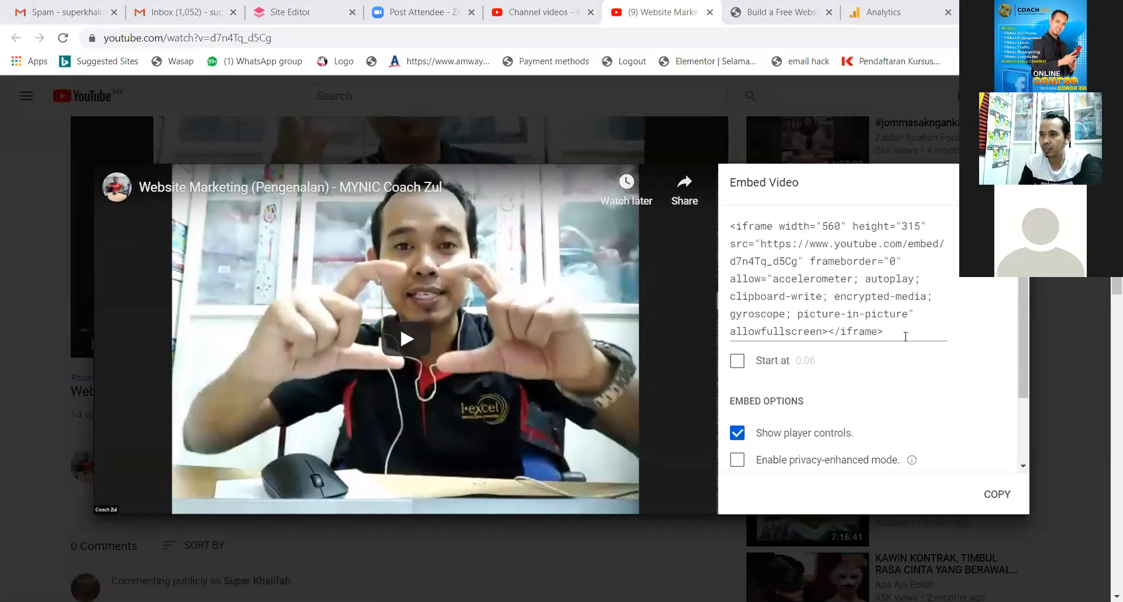
drag(905, 337, 728, 224)
key(ctrl+c)
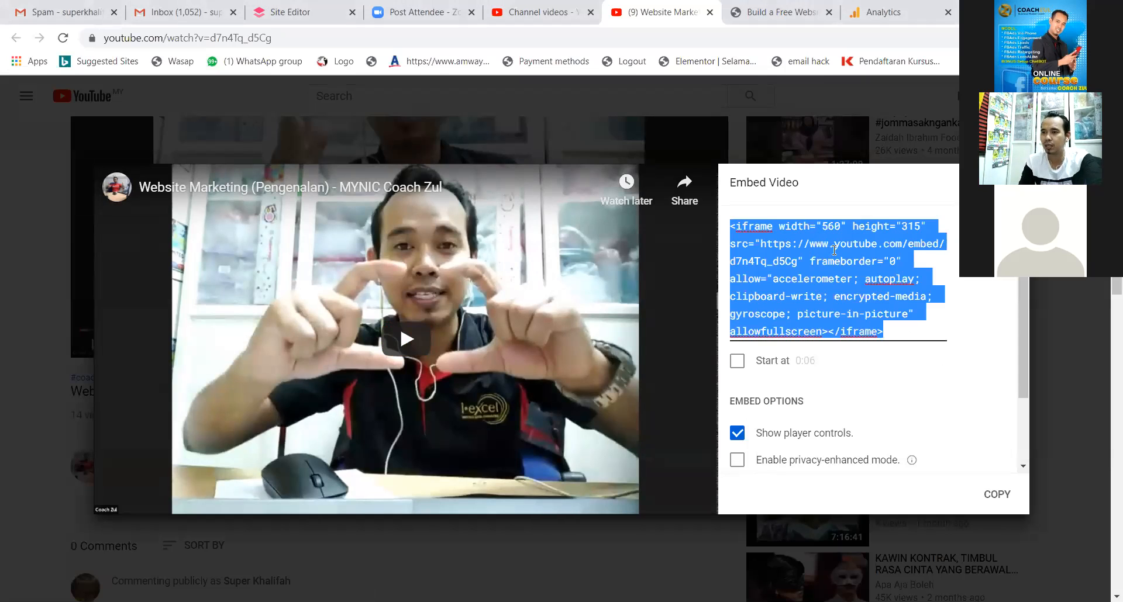
scroll(830, 257, down, 2)
scroll(833, 263, up, 2)
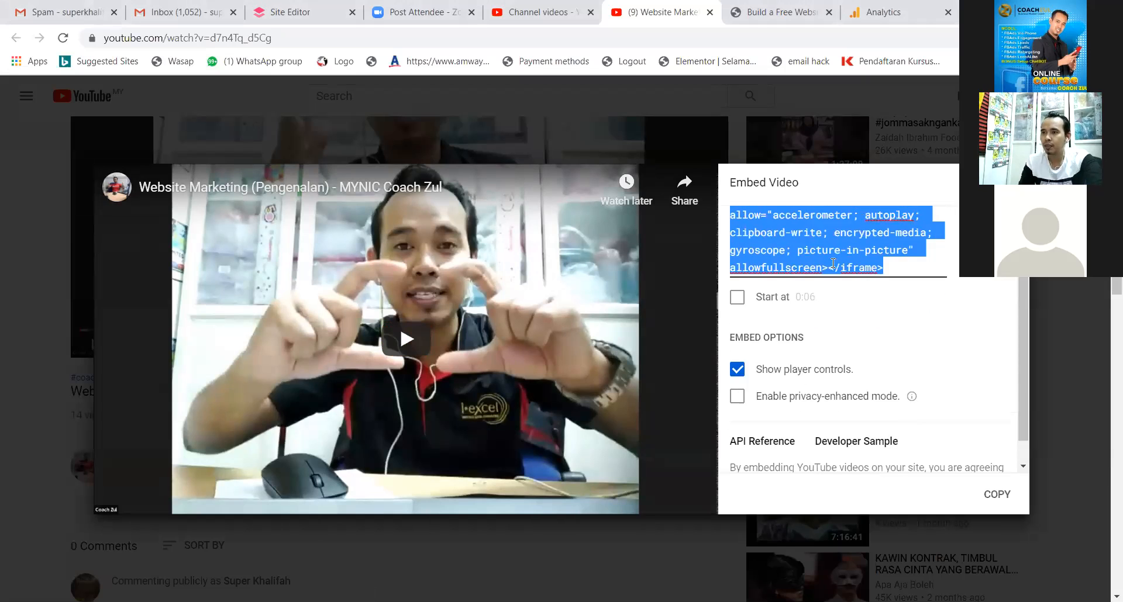
click(314, 14)
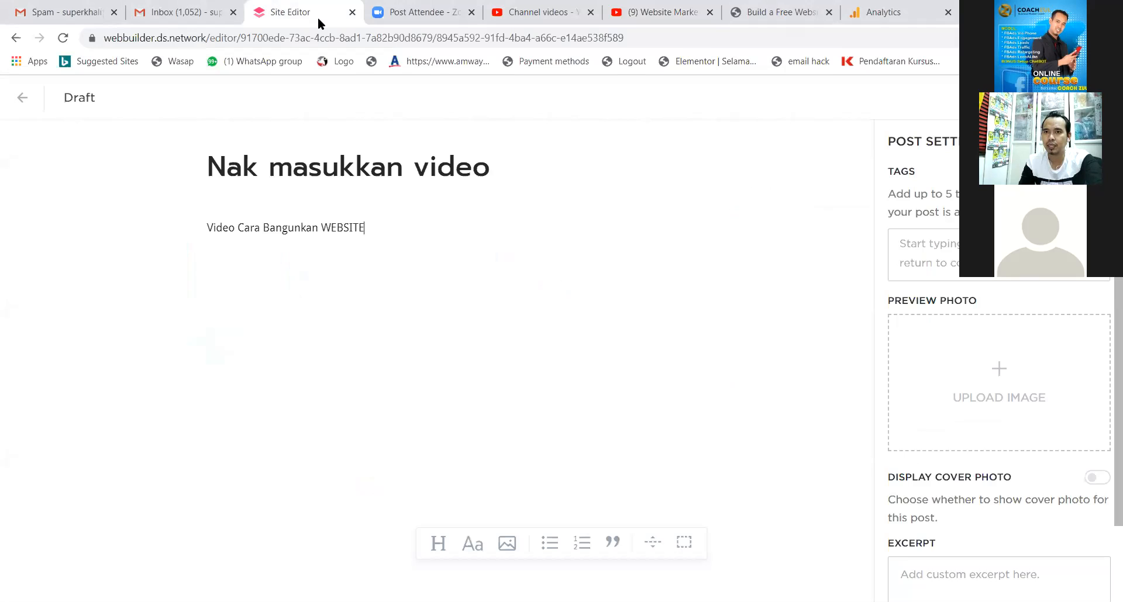
Paste the iframe embed code on a new line below 'Video Cara Bangunkan WEBSITE'.
key(Return)
key(ctrl+v)
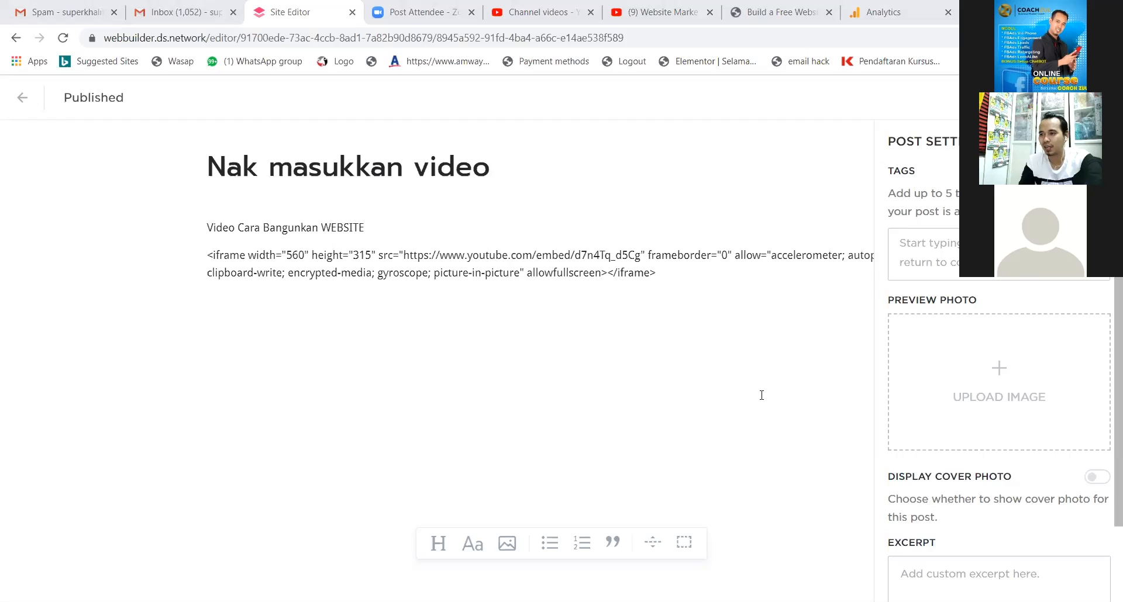
scroll(1037, 452, down, 2)
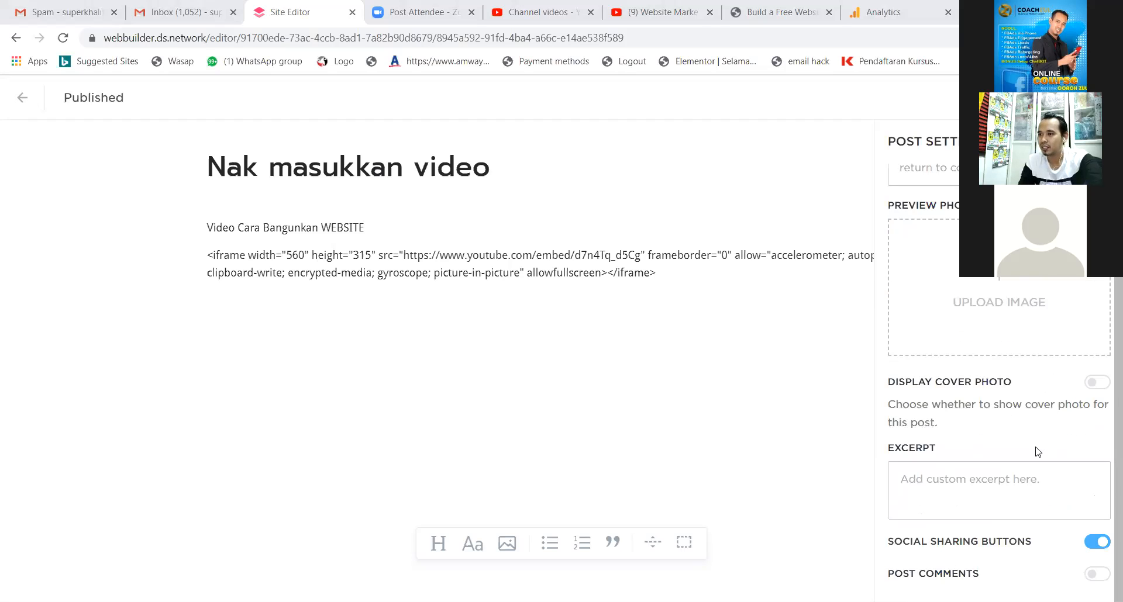
scroll(1036, 452, up, 2)
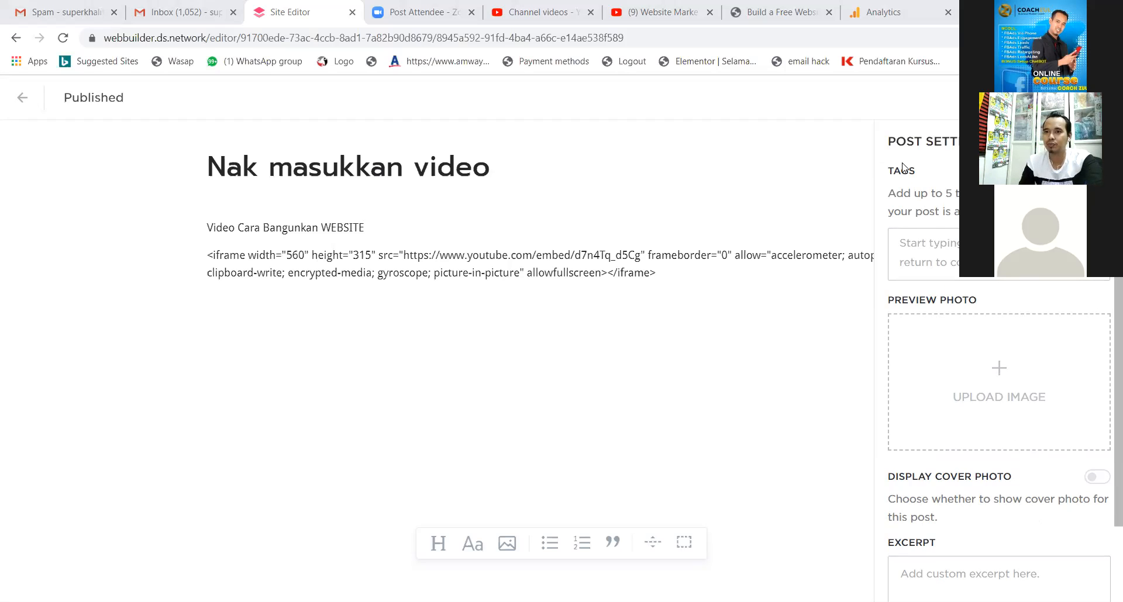
Preview the Blog page, attempt to publish the site, and dismiss the limit-reached message.
click(1042, 175)
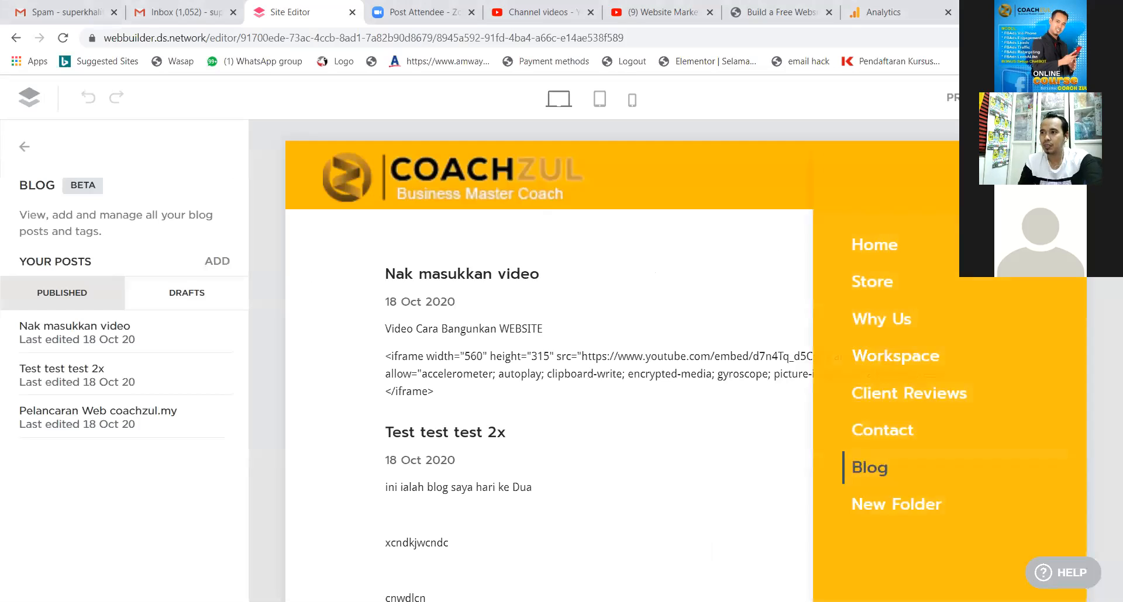
click(847, 472)
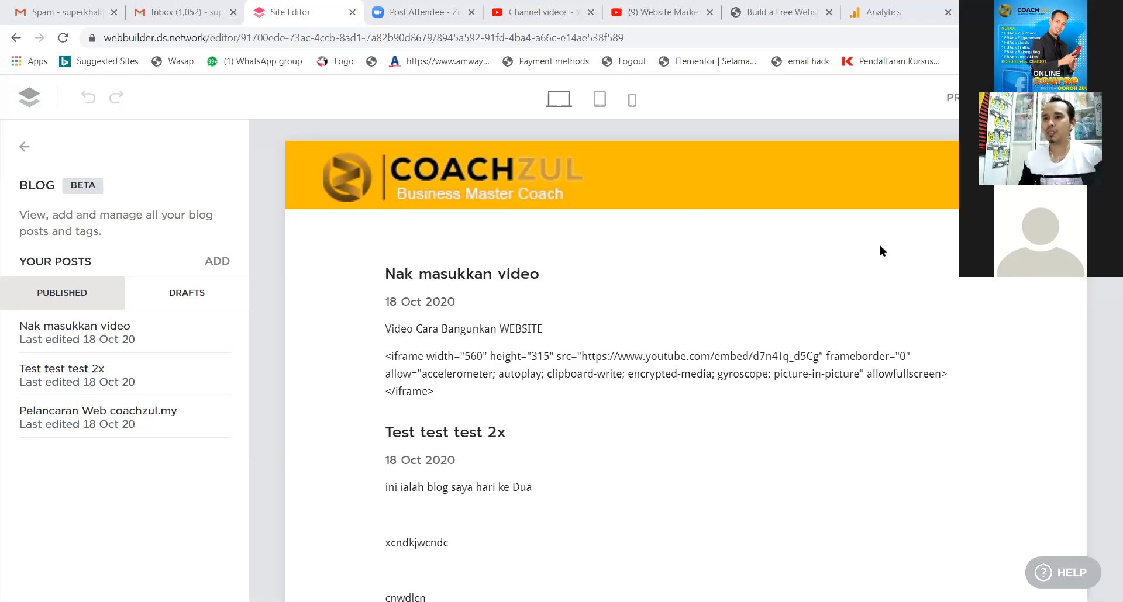
click(1052, 97)
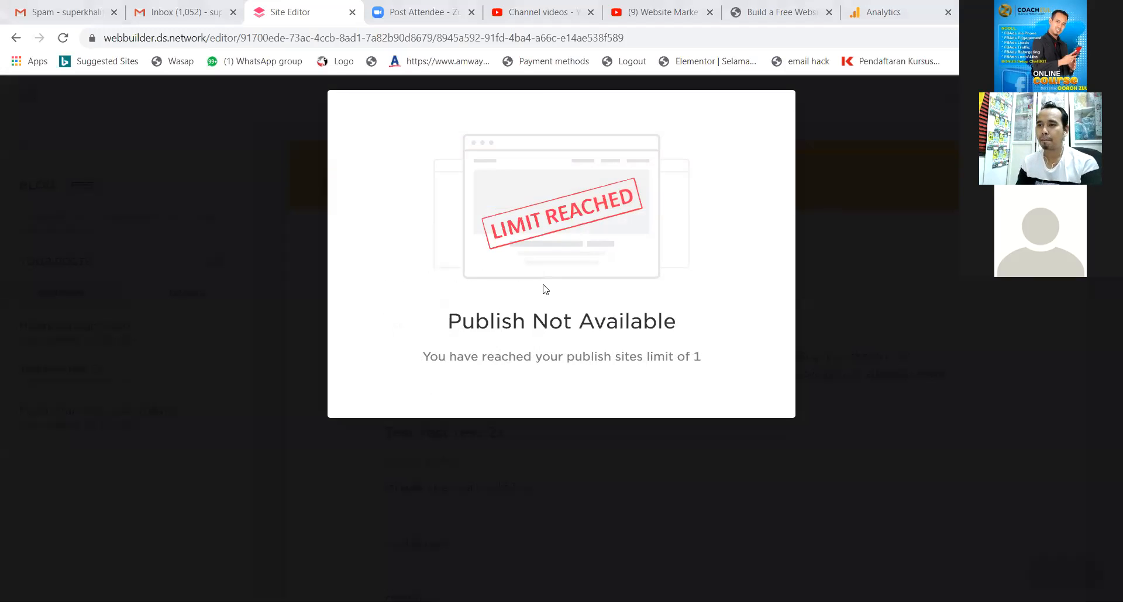
click(1097, 100)
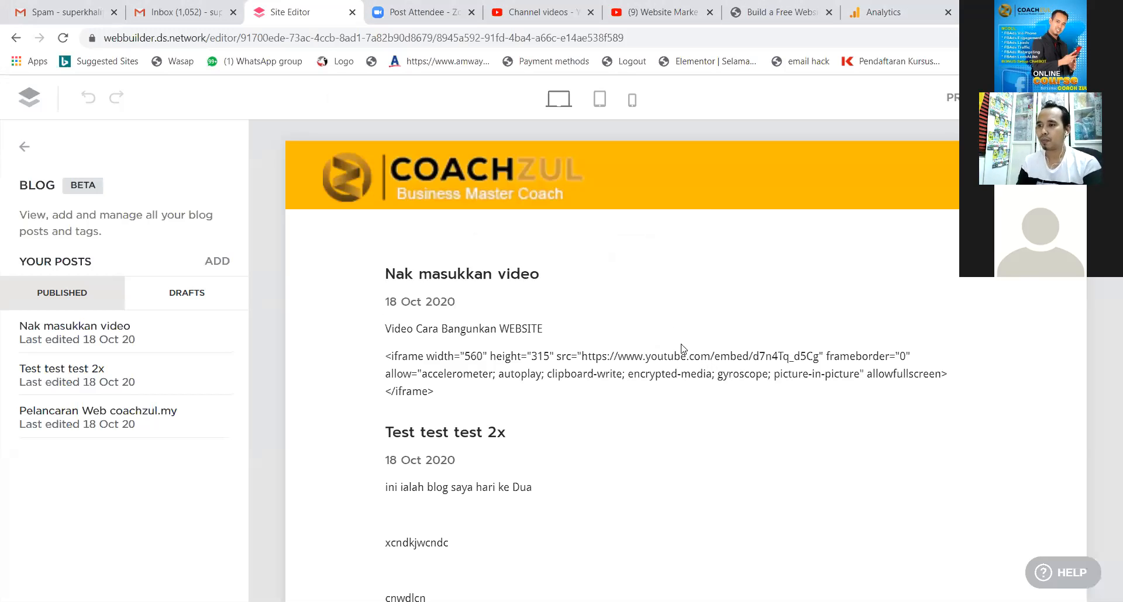
scroll(681, 348, down, 5)
scroll(678, 349, up, 1)
scroll(678, 350, up, 3)
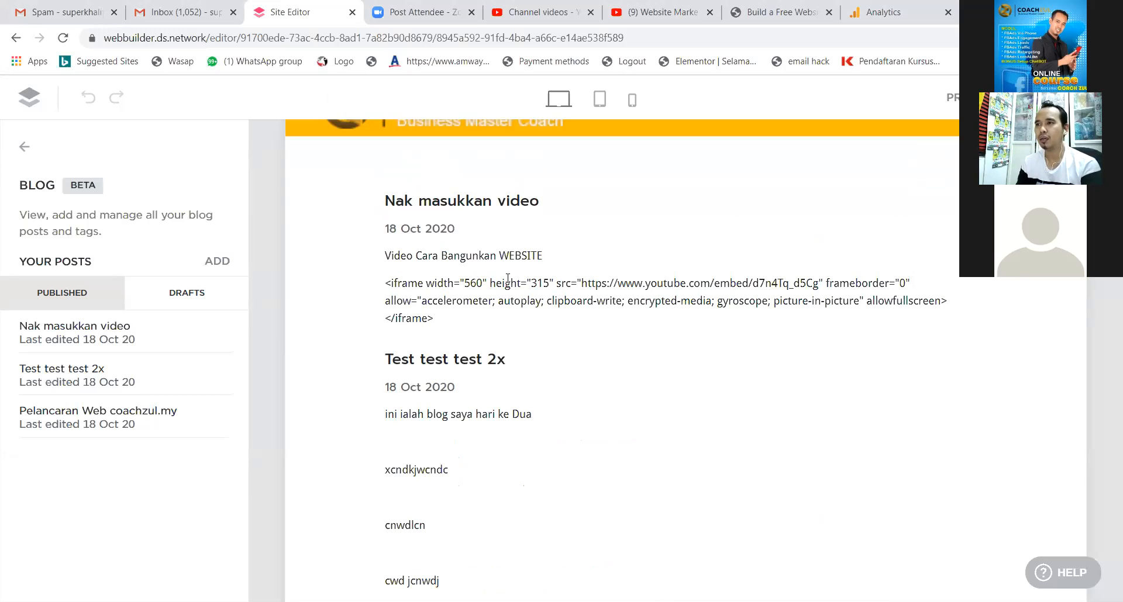
click(673, 17)
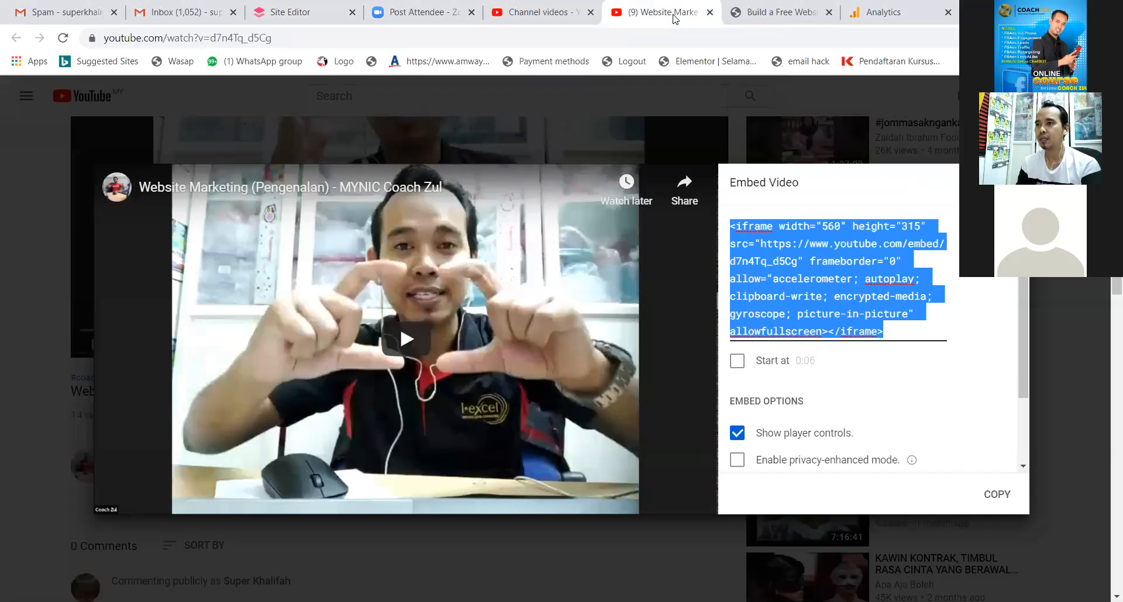
click(675, 19)
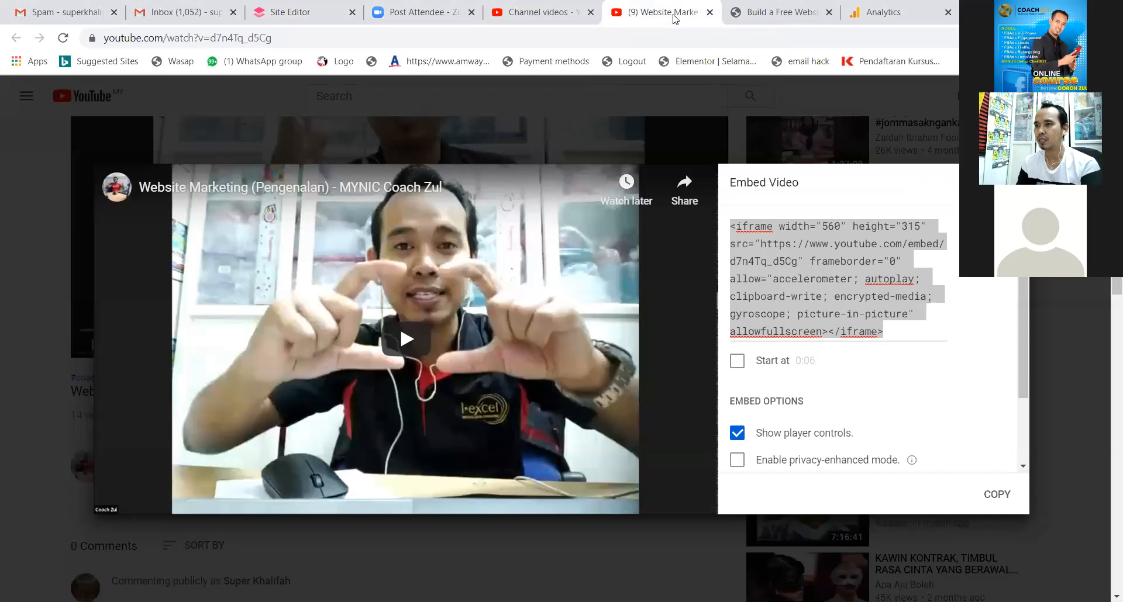
key(Escape)
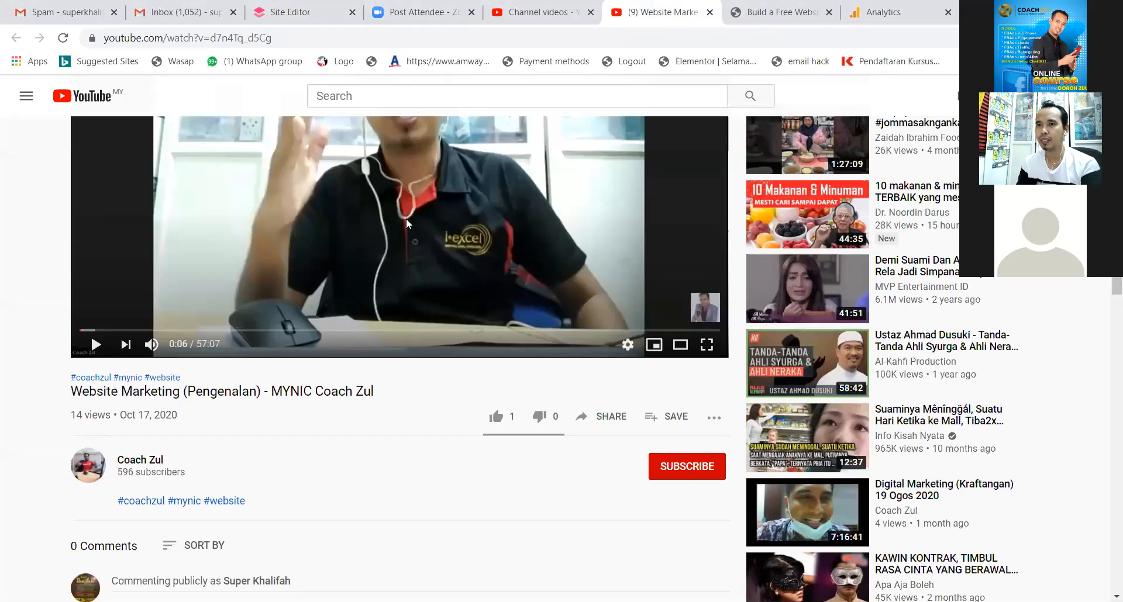
click(602, 415)
drag(552, 366, 360, 366)
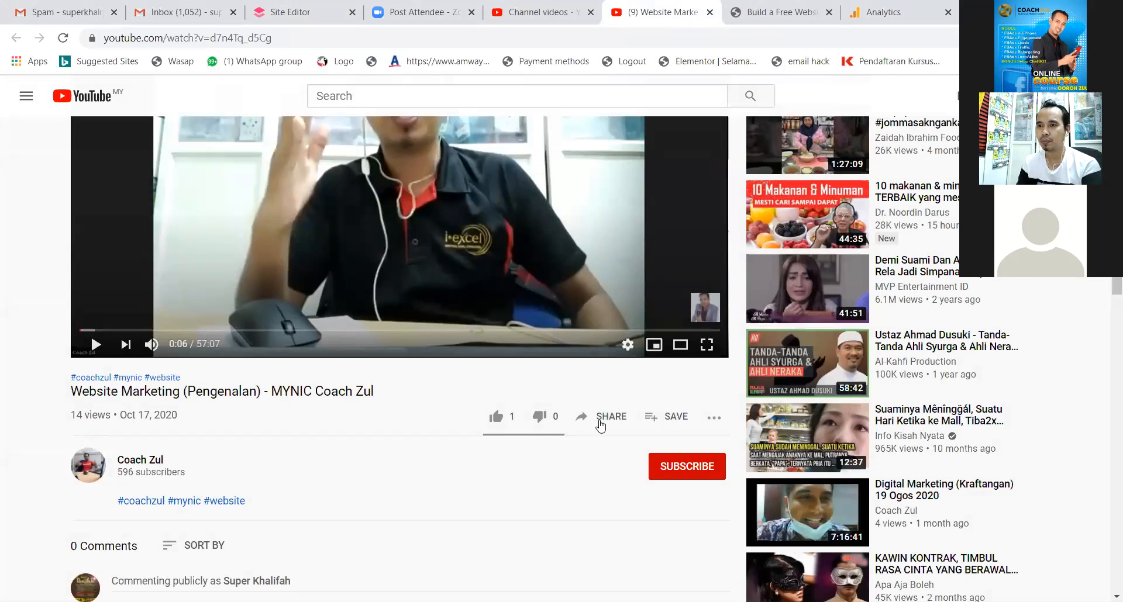
click(596, 419)
click(548, 367)
right_click(539, 368)
click(562, 381)
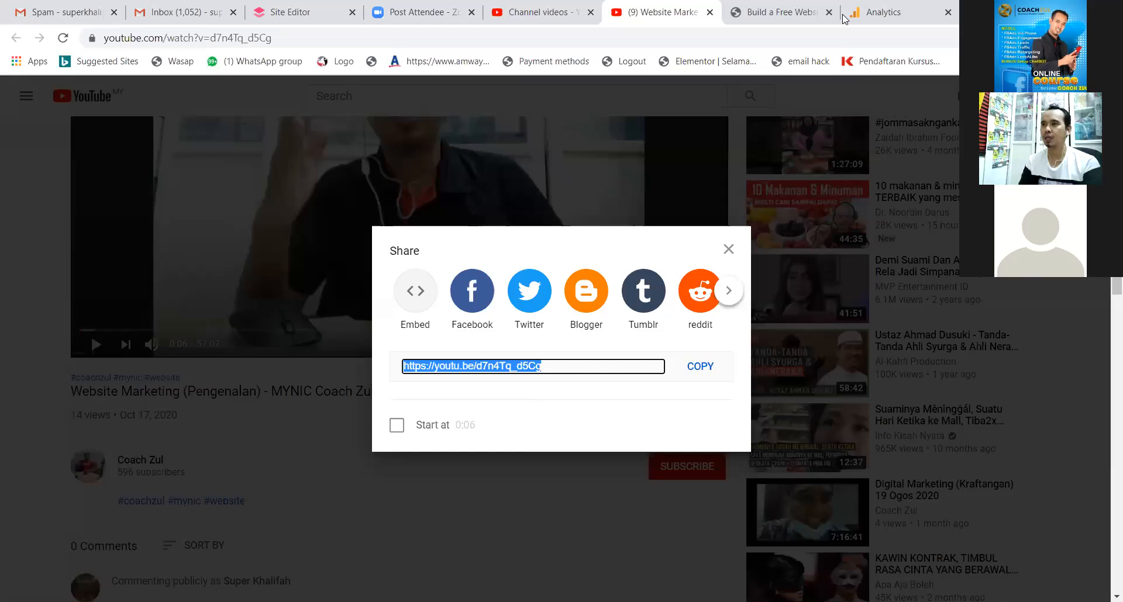
click(292, 13)
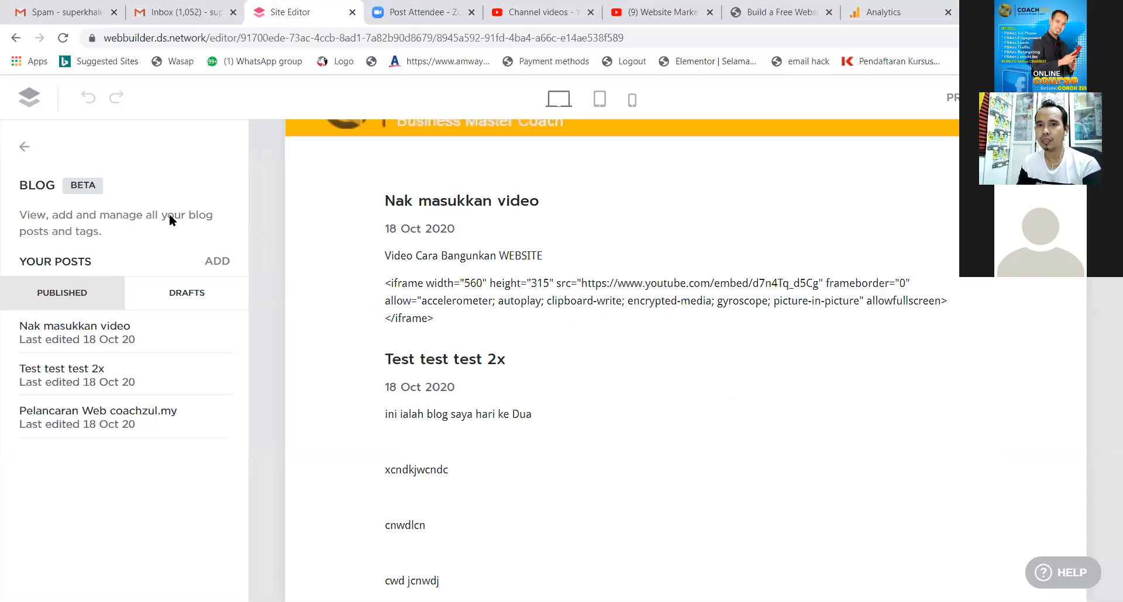
In 'Nak masukkan video', replace the iframe code line with the pasted short link.
click(173, 334)
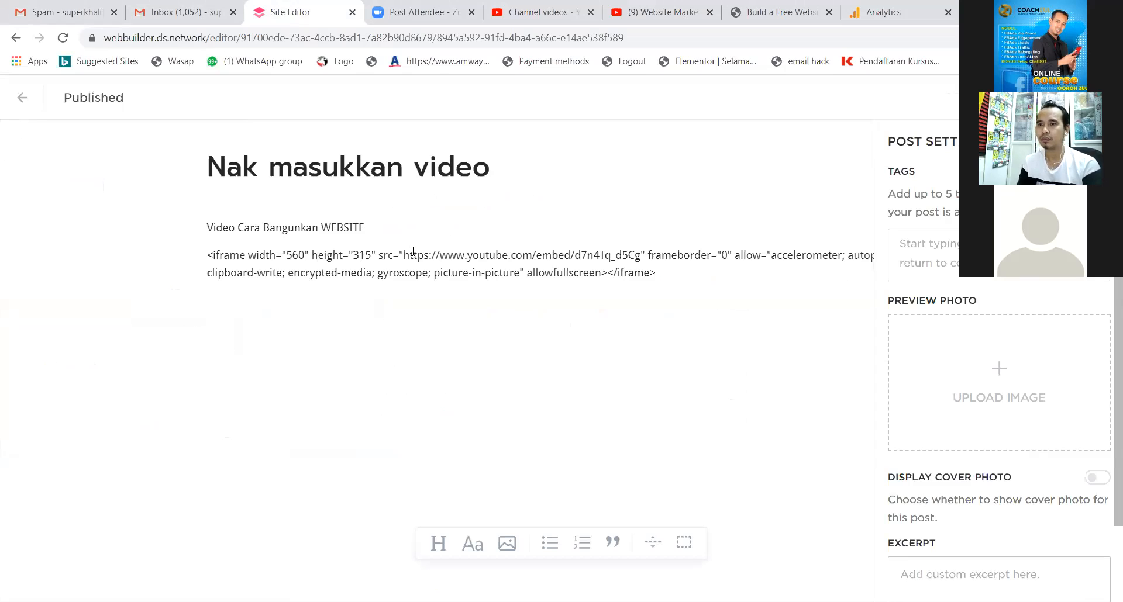
drag(658, 274, 201, 259)
key(ctrl+v)
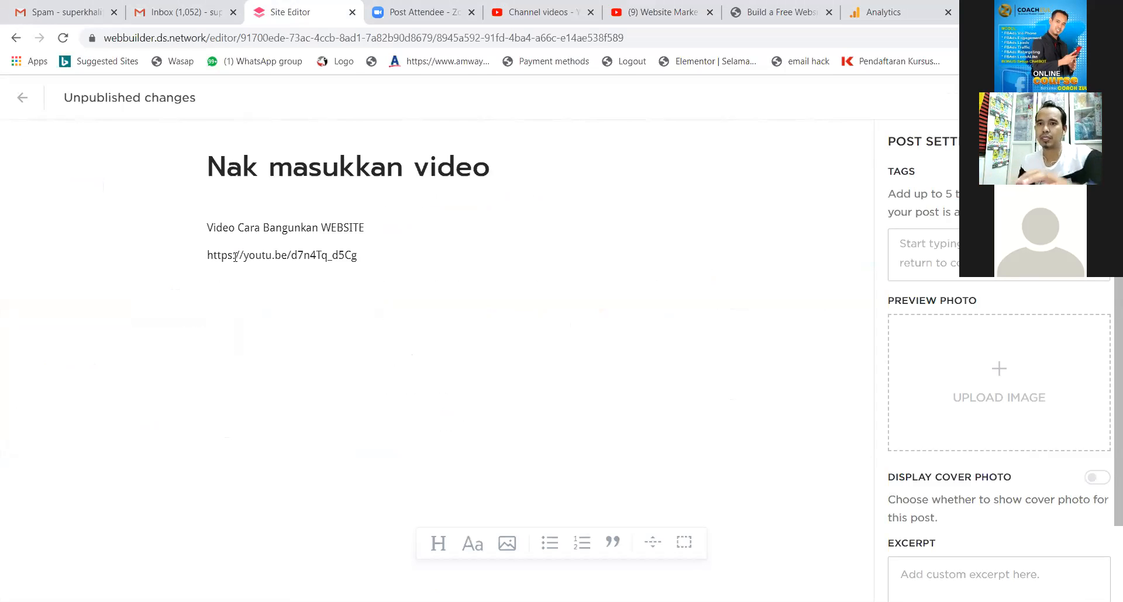
drag(362, 261, 197, 257)
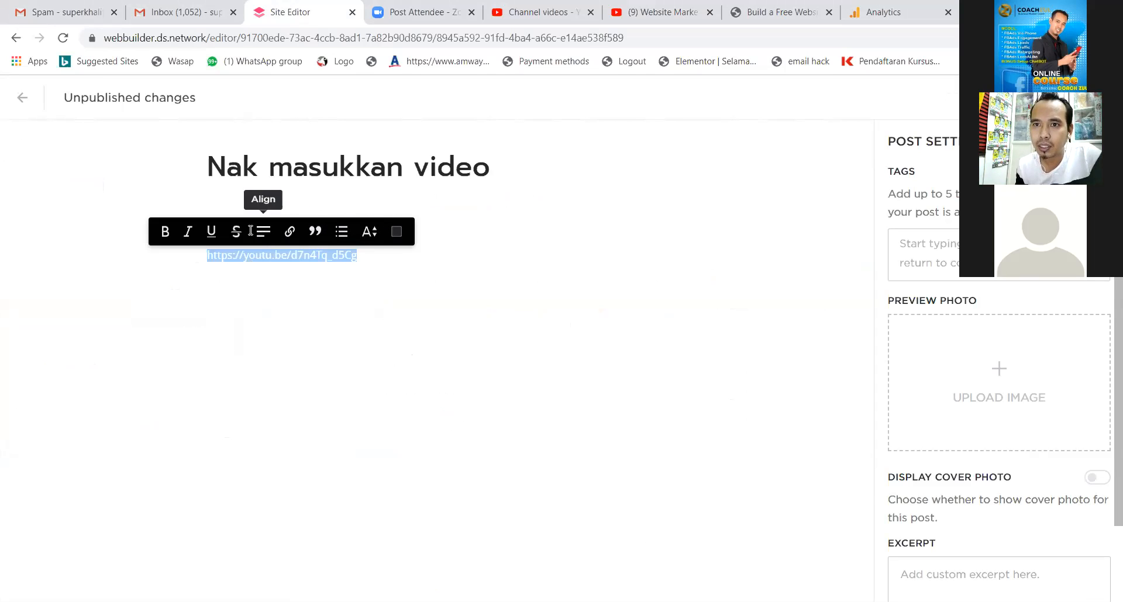
click(290, 231)
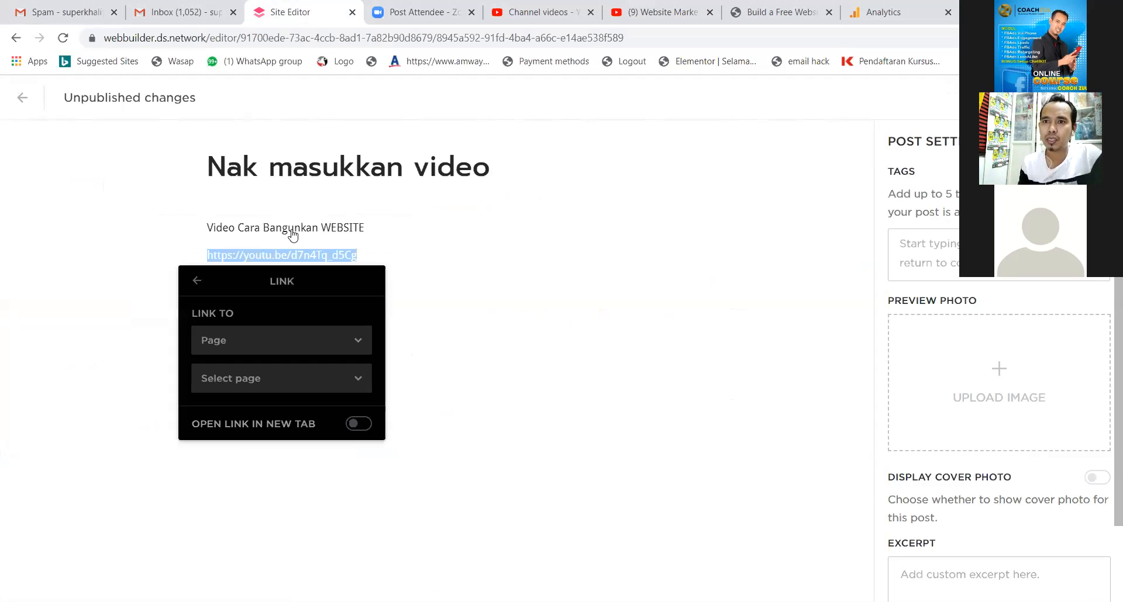
click(357, 354)
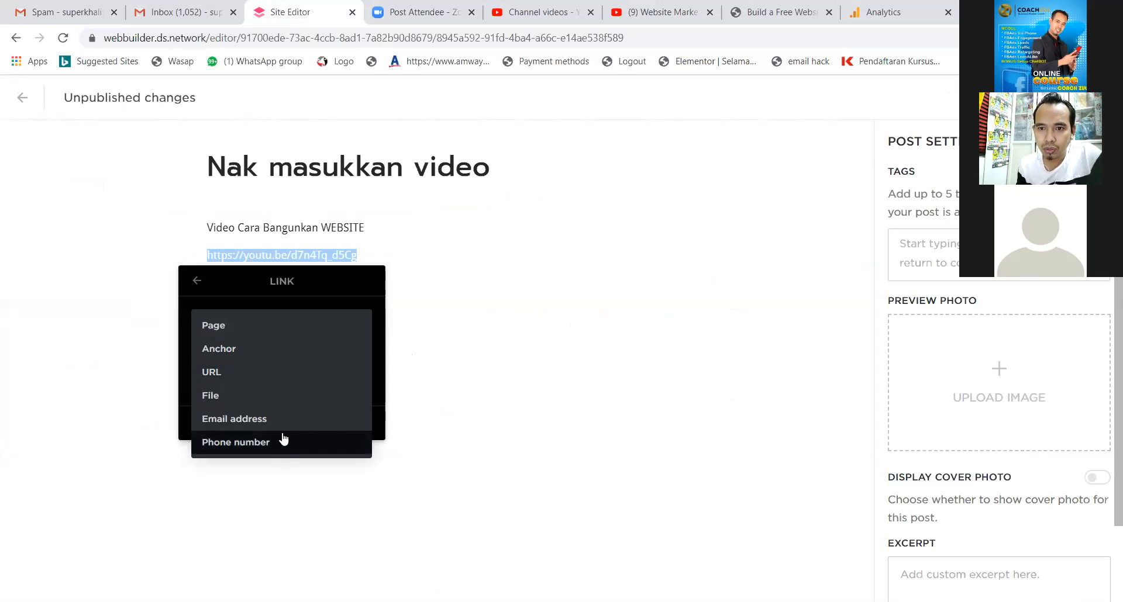
click(247, 373)
click(287, 380)
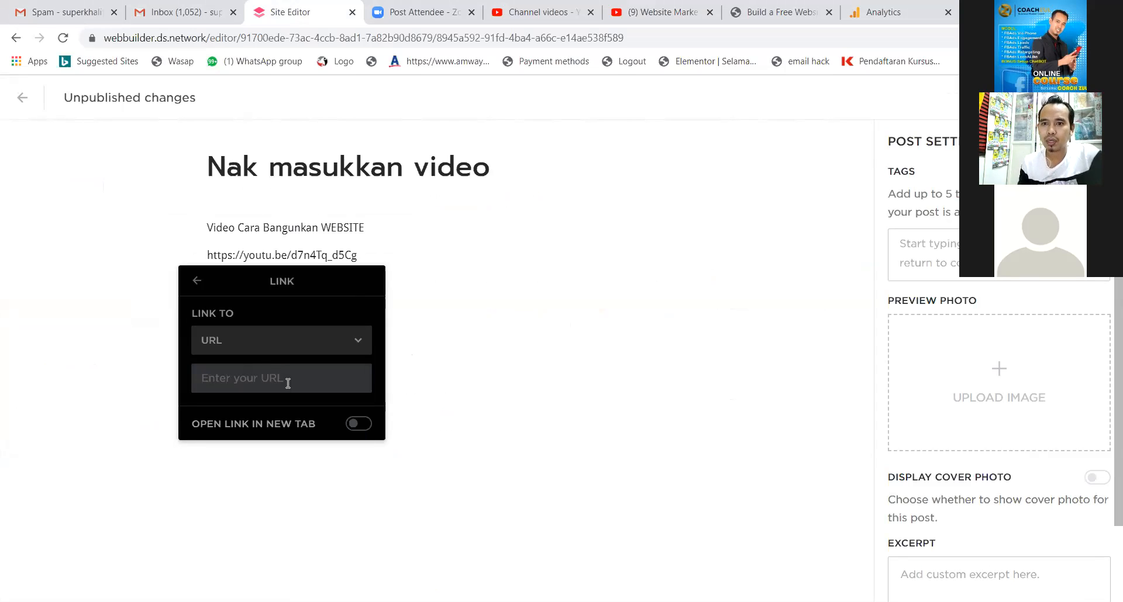
key(ctrl+v)
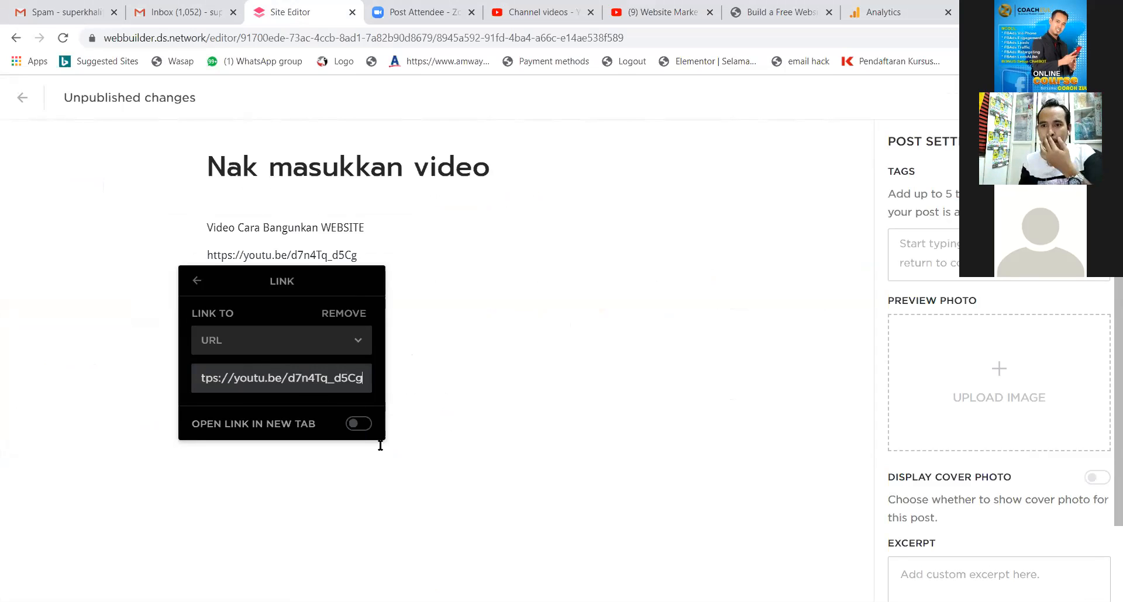
click(359, 423)
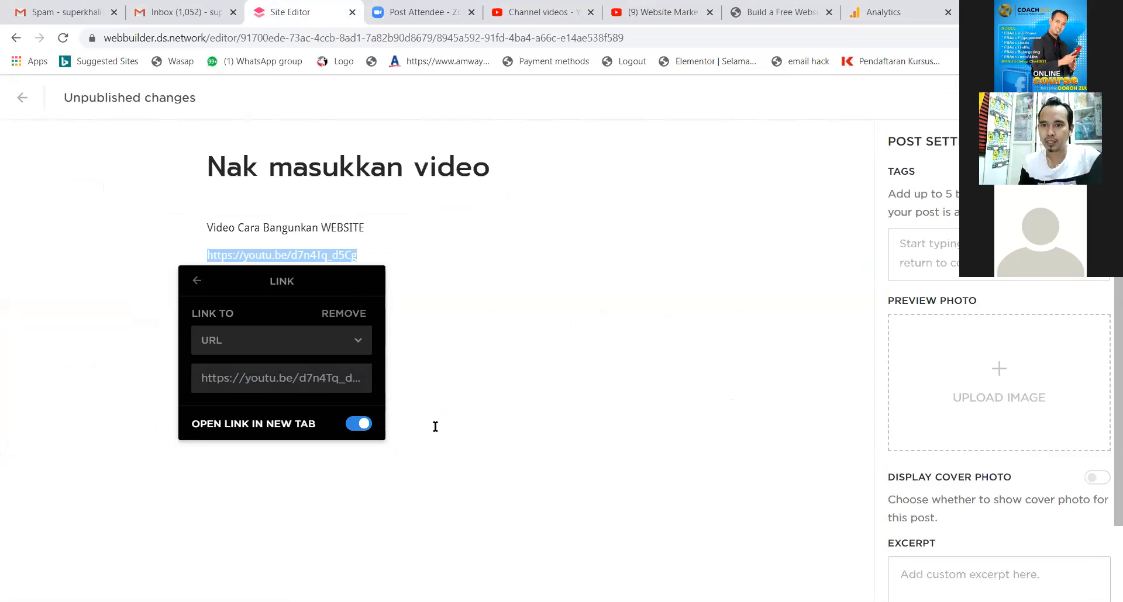
click(504, 344)
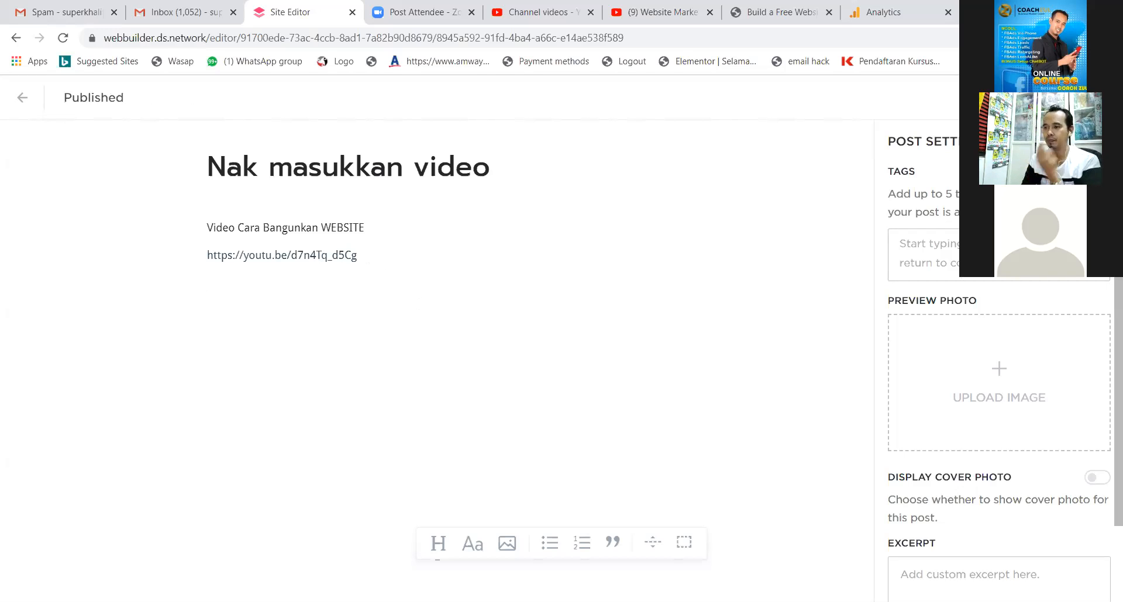
scroll(999, 380, down, 2)
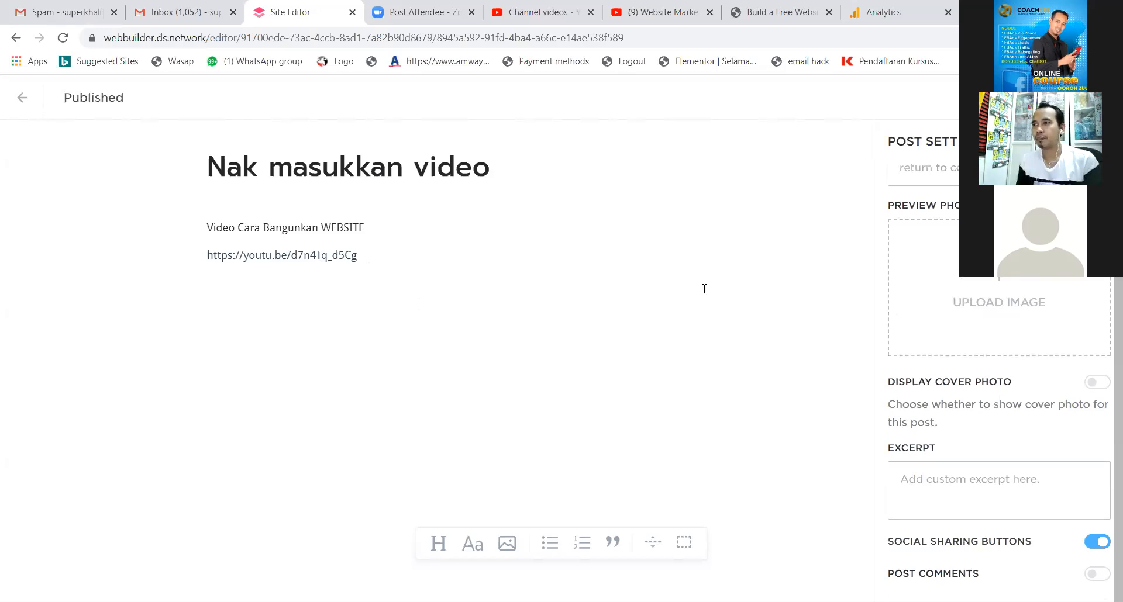
Leave the post and blog panel and reload the editor to show 'Nak masukkan video' on the Blog page.
click(24, 98)
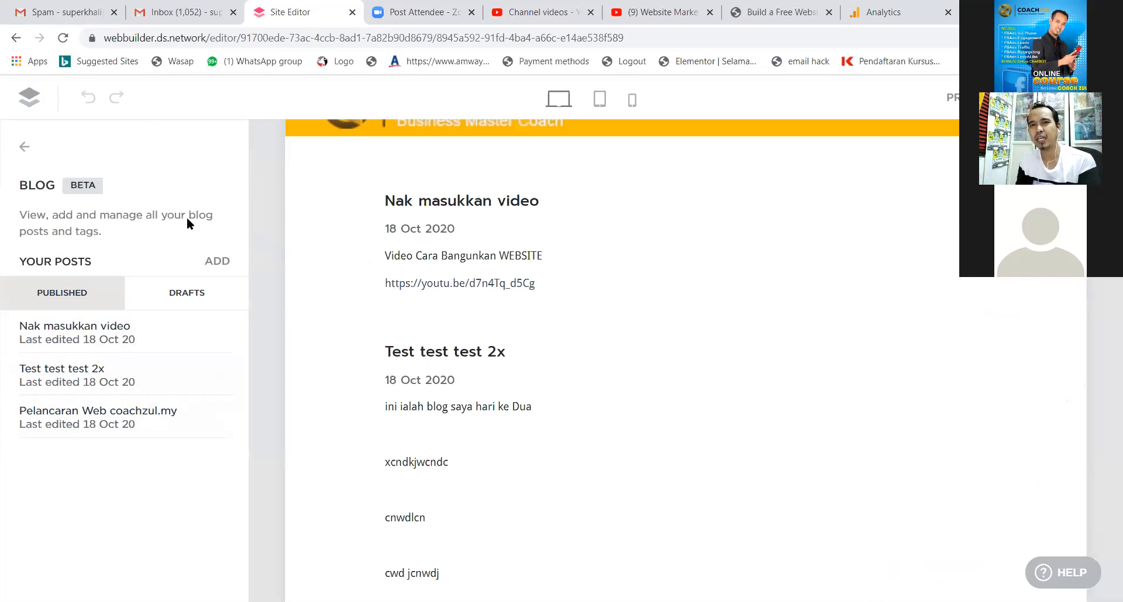
click(26, 149)
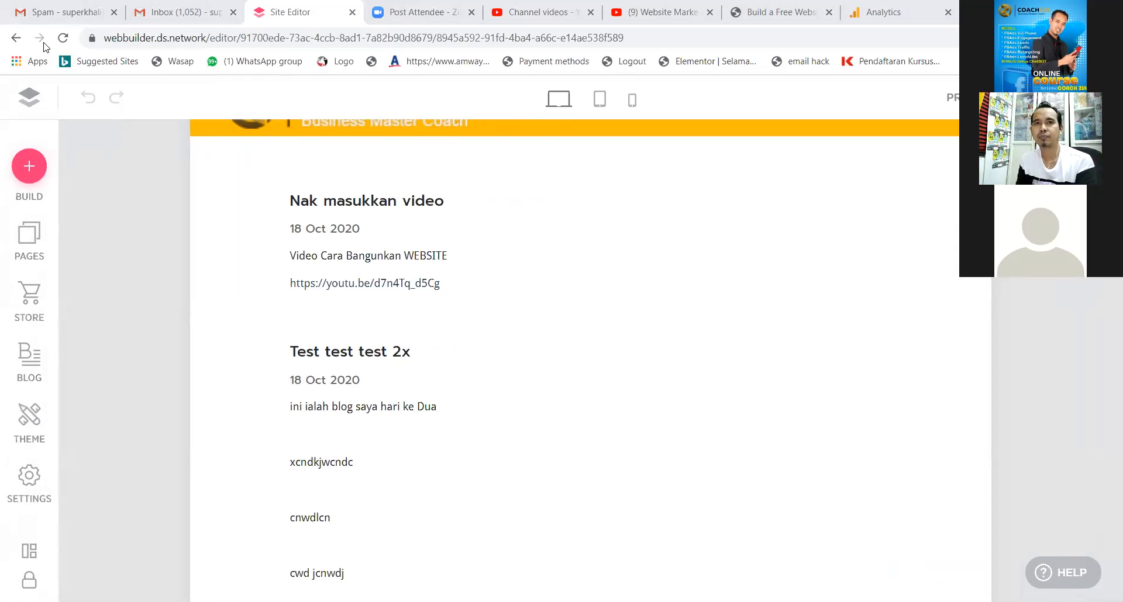
click(63, 38)
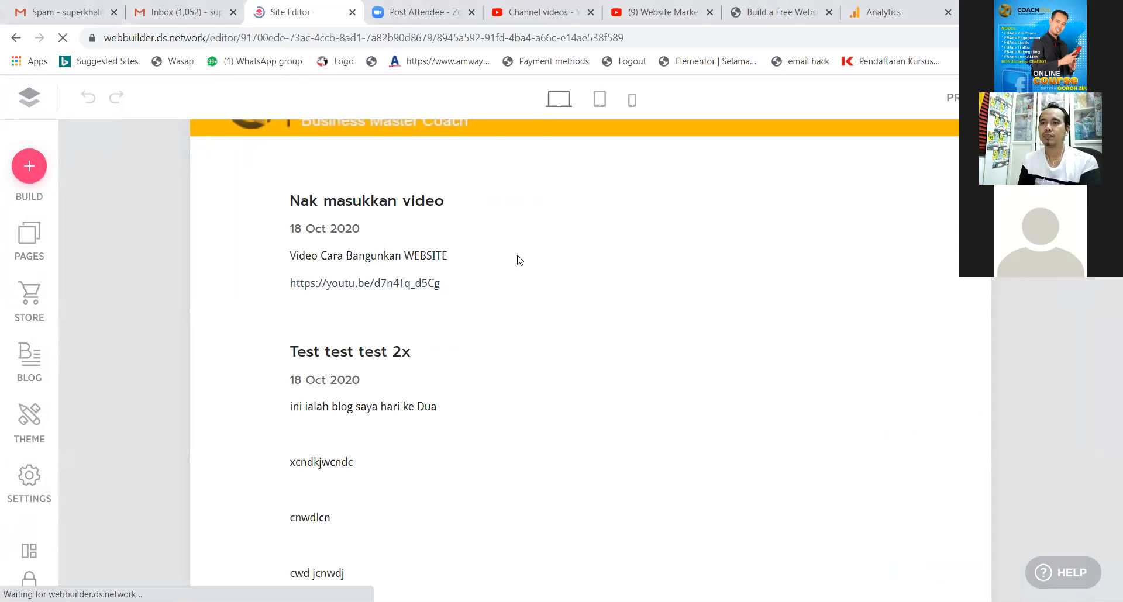